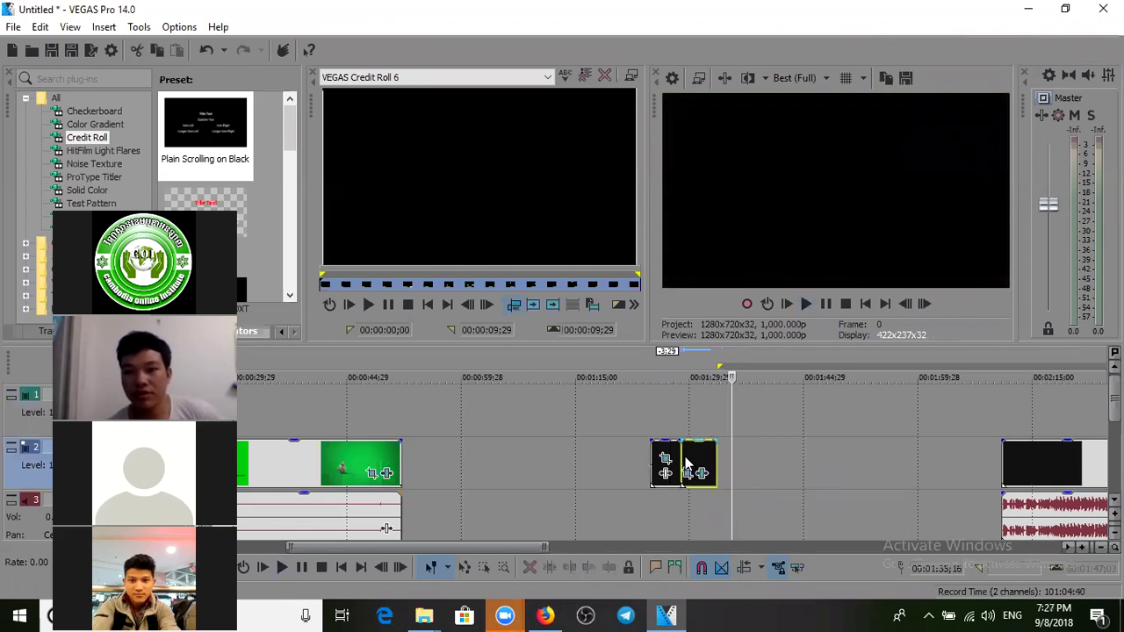
Step: Play and compare the two short exercise clips on track 2 between about 1:25 and 1:34, one green-screen and one keyed
{"action": "left_click", "coordinate": [682, 454]}
{"action": "key", "text": "space"}
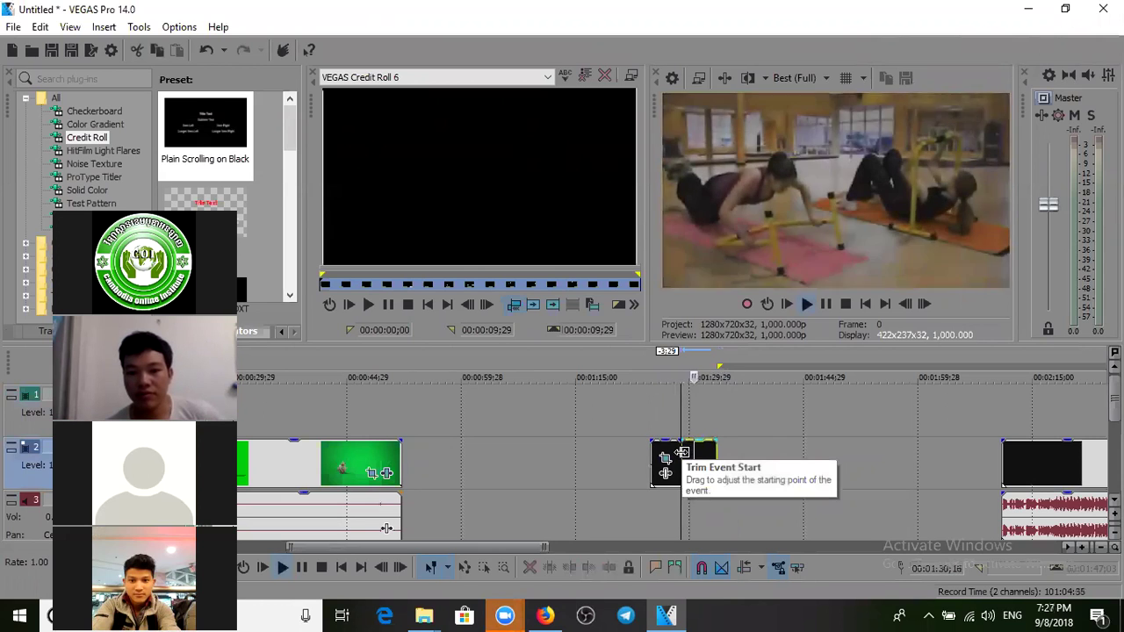
{"action": "key", "text": "Return"}
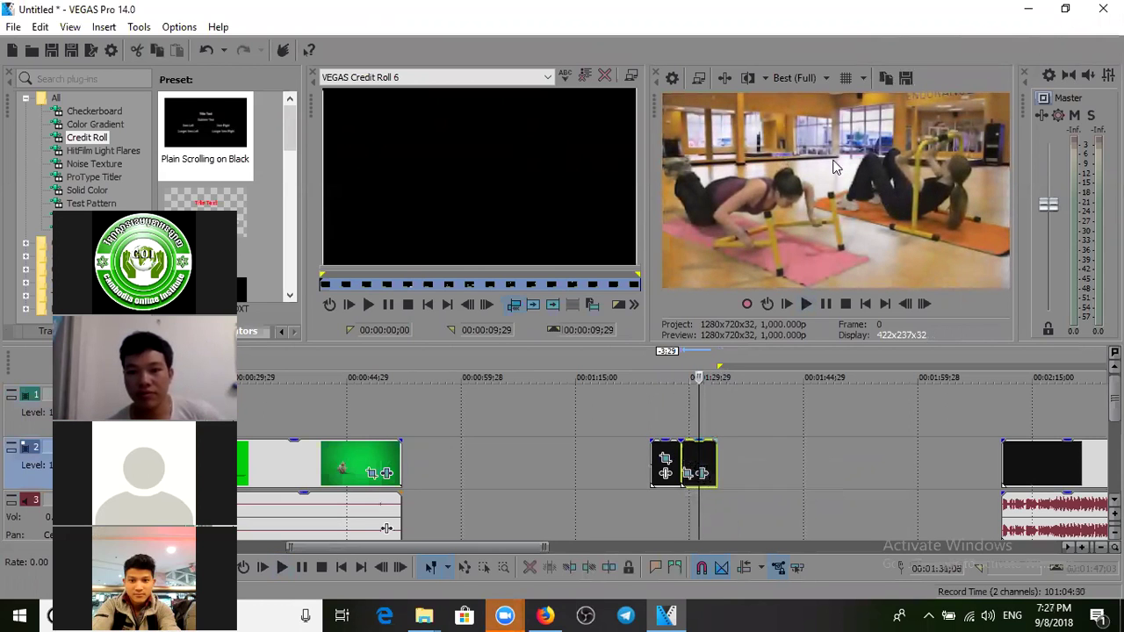
{"action": "left_click", "coordinate": [669, 431]}
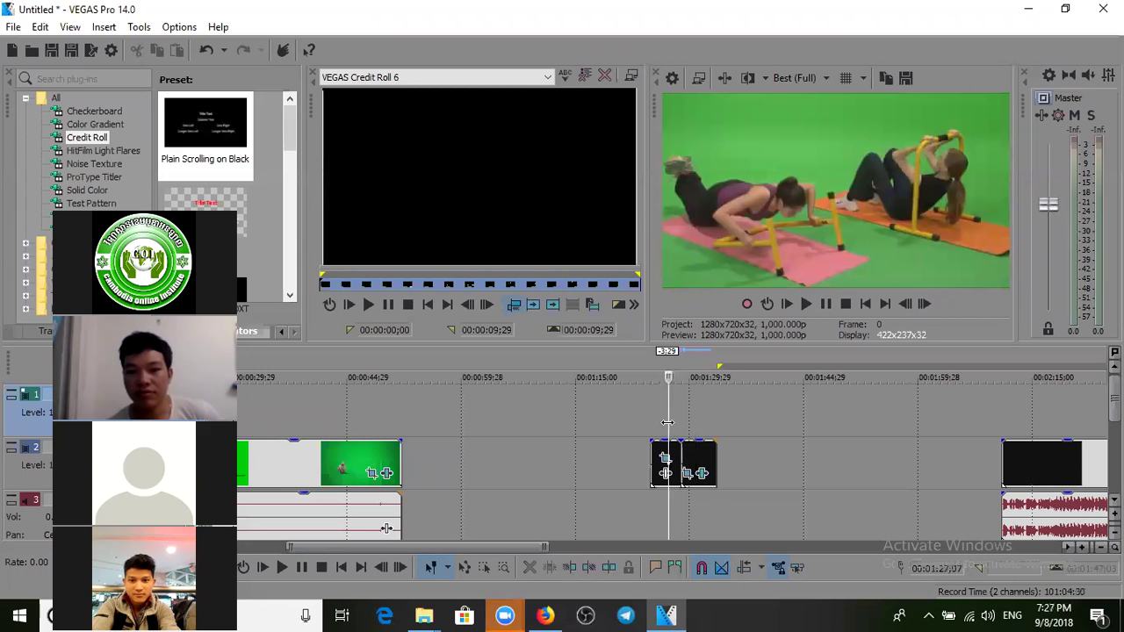
{"action": "left_click", "coordinate": [696, 430]}
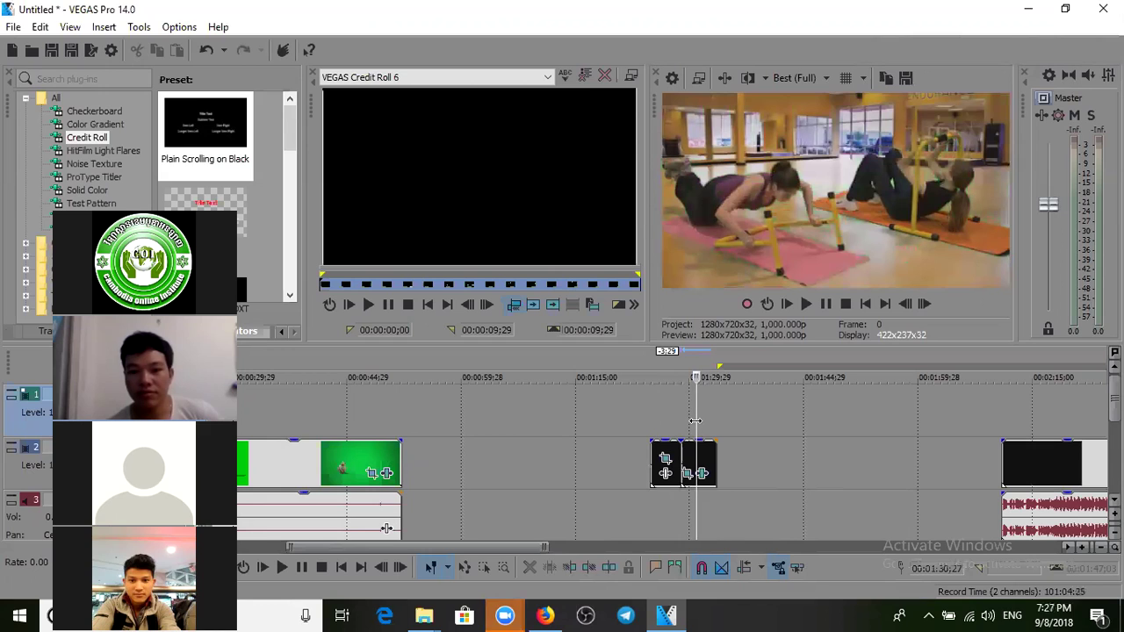
{"action": "left_click", "coordinate": [657, 421]}
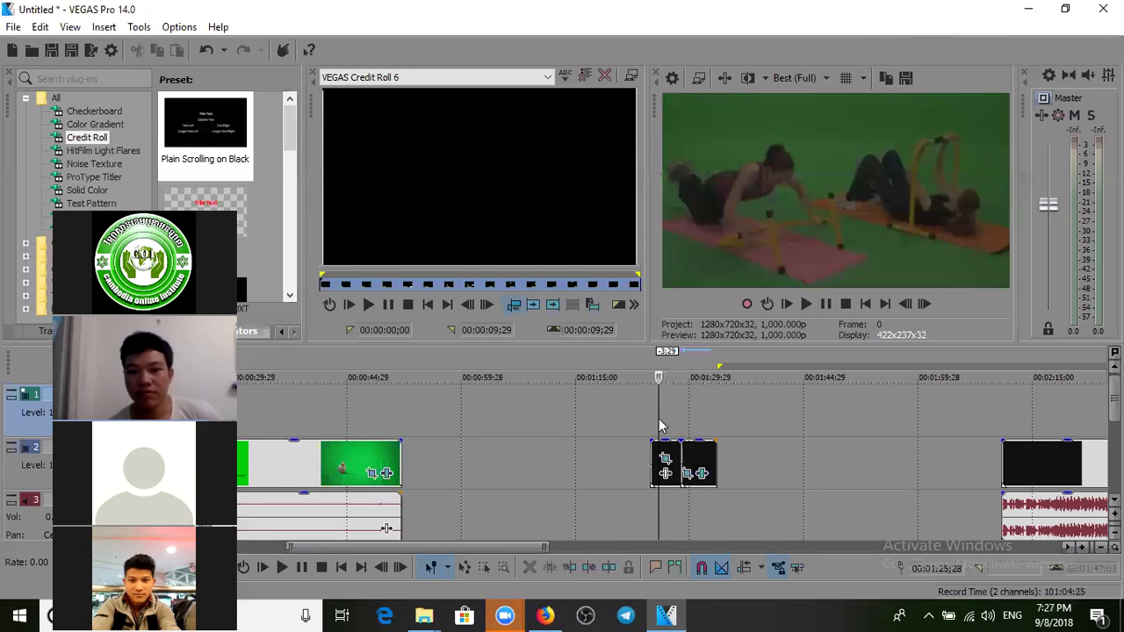
{"action": "key", "text": "space"}
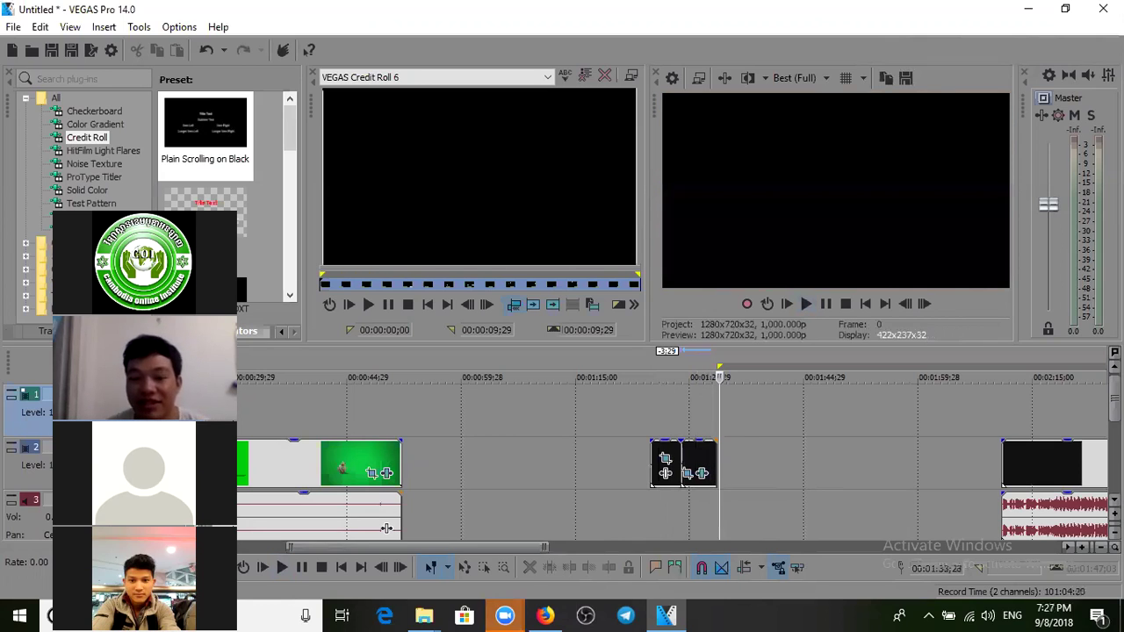
Step: Examine the gym background clip on track 5 that lies beneath the keyed exercise clip
{"action": "scroll", "coordinate": [387, 528], "scroll_direction": "down", "scroll_amount": 2}
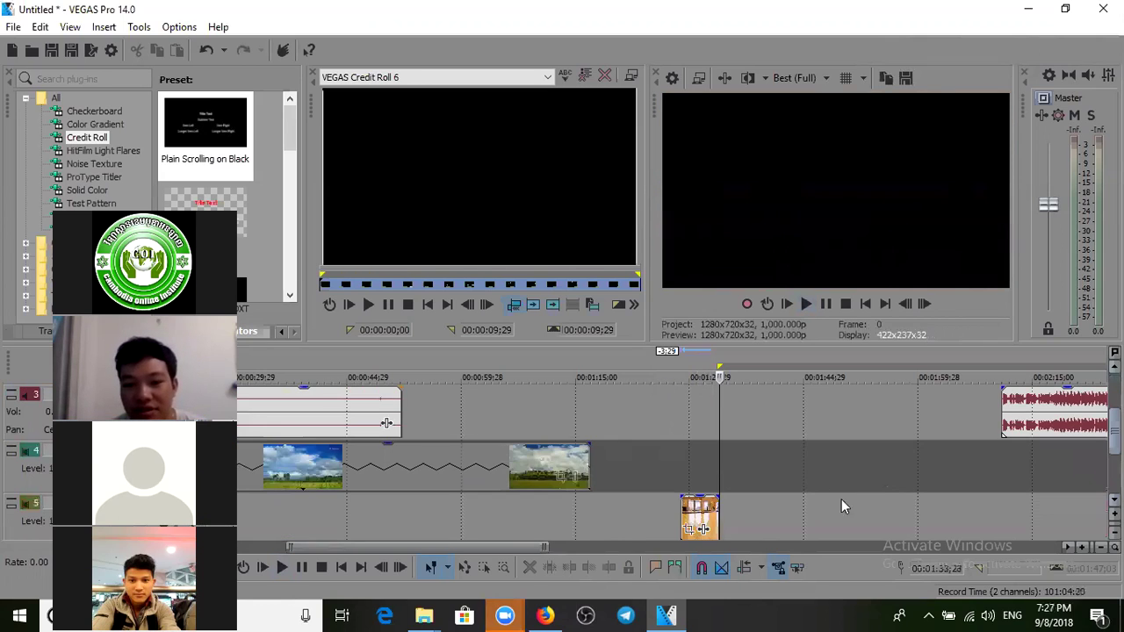
{"action": "left_click", "coordinate": [693, 511]}
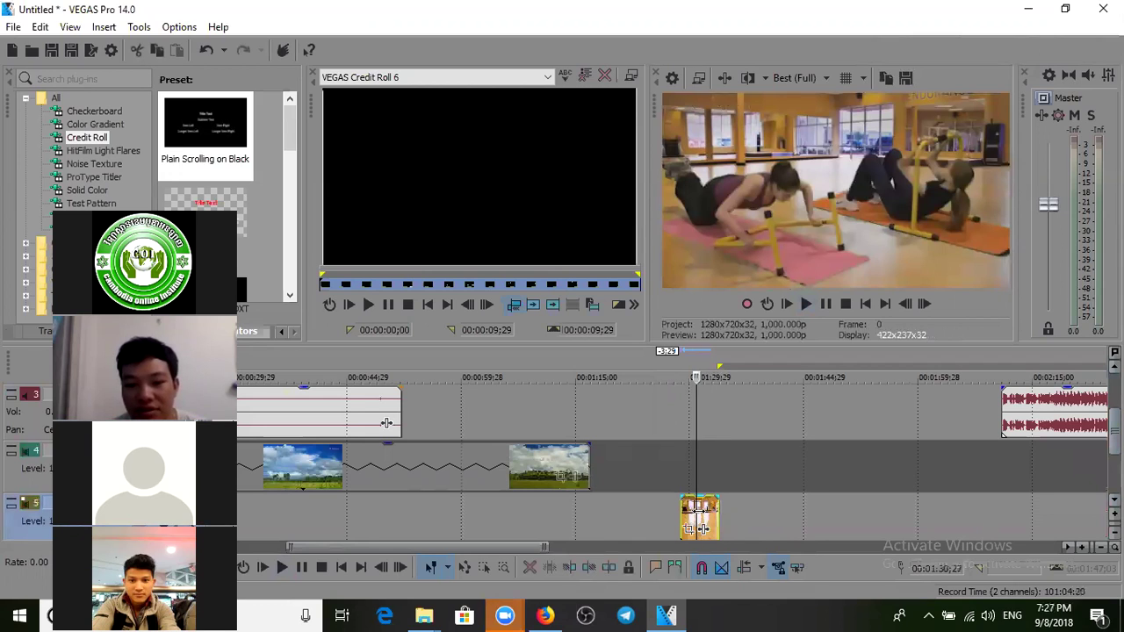
{"action": "left_click", "coordinate": [704, 512]}
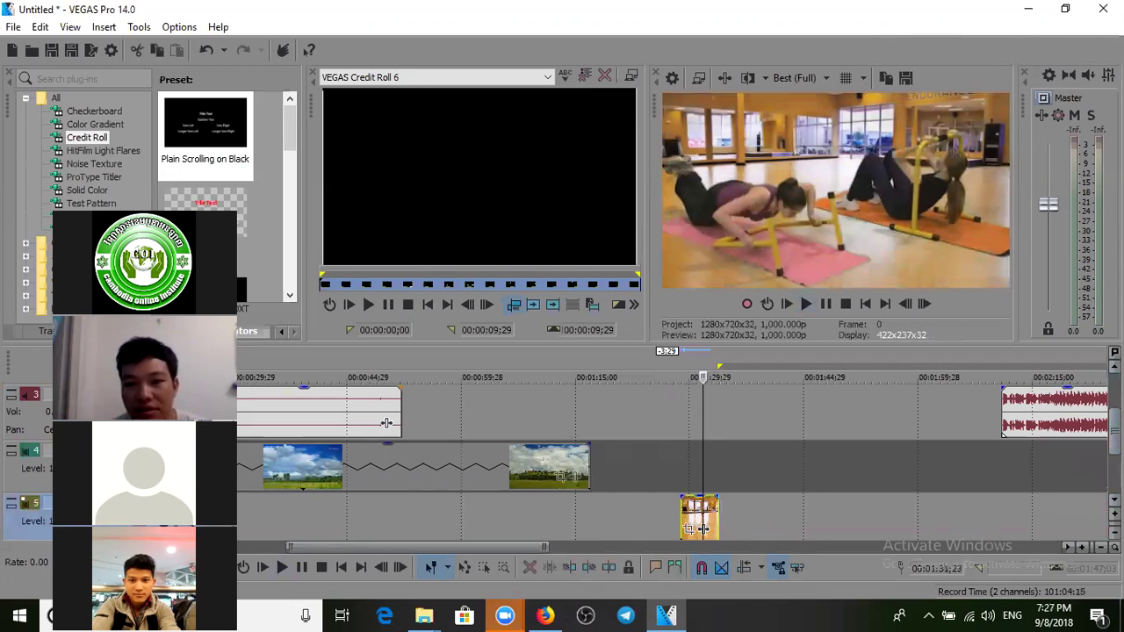
{"action": "scroll", "coordinate": [1056, 479], "scroll_direction": "up", "scroll_amount": 2}
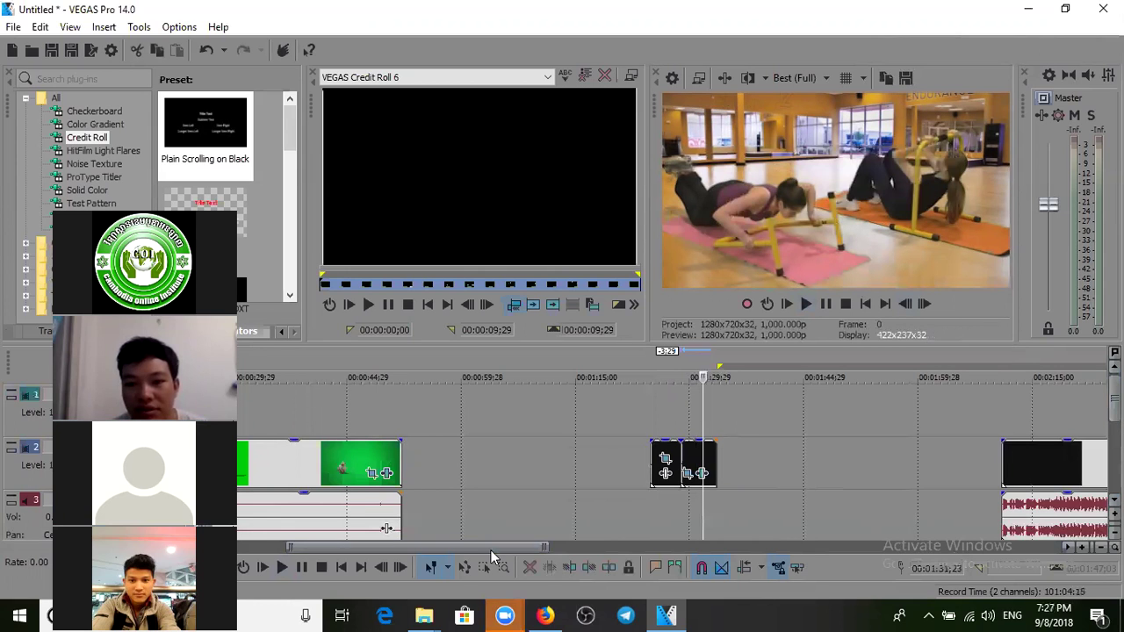
Step: Play the long green-screen dance clip on track 2 from its start
{"action": "left_click_drag", "start_coordinate": [492, 547], "coordinate": [677, 573]}
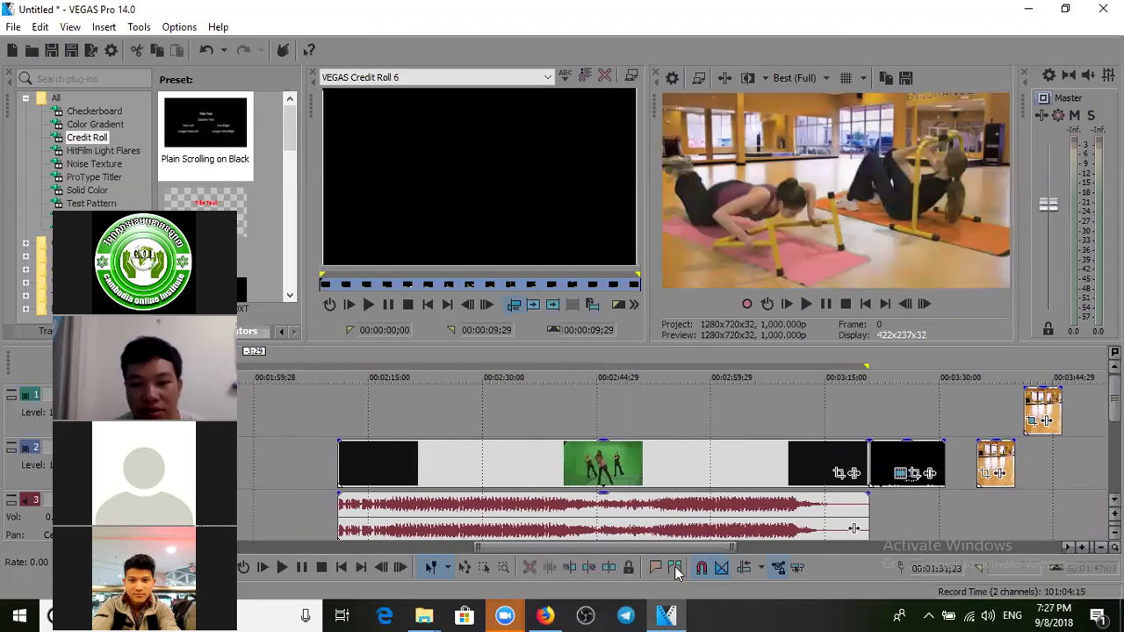
{"action": "left_click", "coordinate": [412, 481]}
{"action": "left_click", "coordinate": [365, 460]}
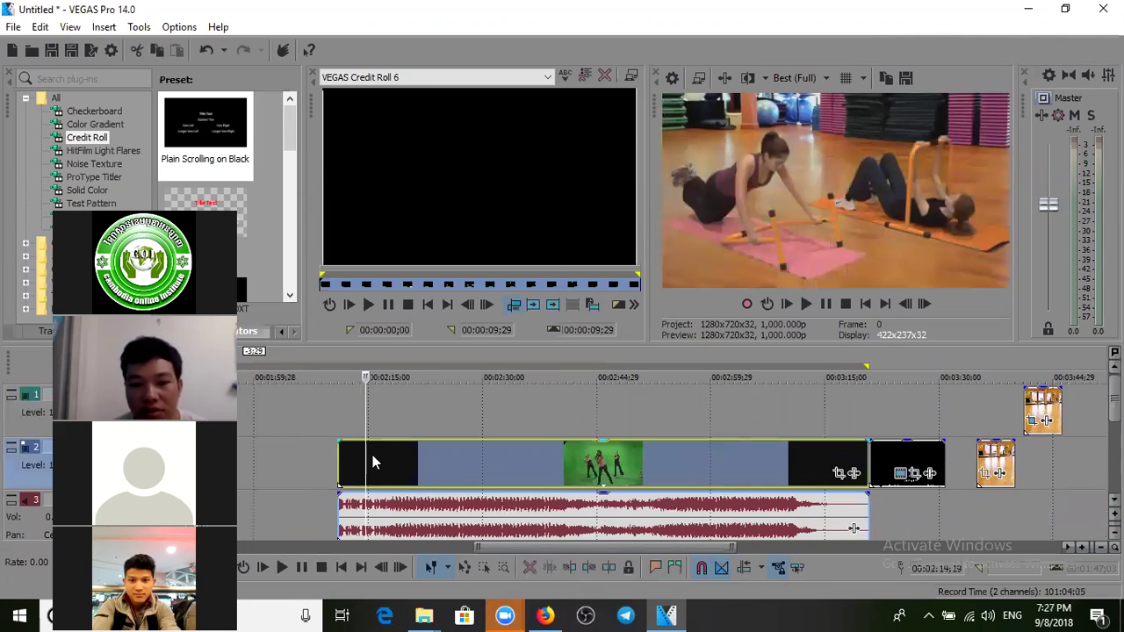
{"action": "left_click", "coordinate": [337, 457]}
{"action": "key", "text": "space"}
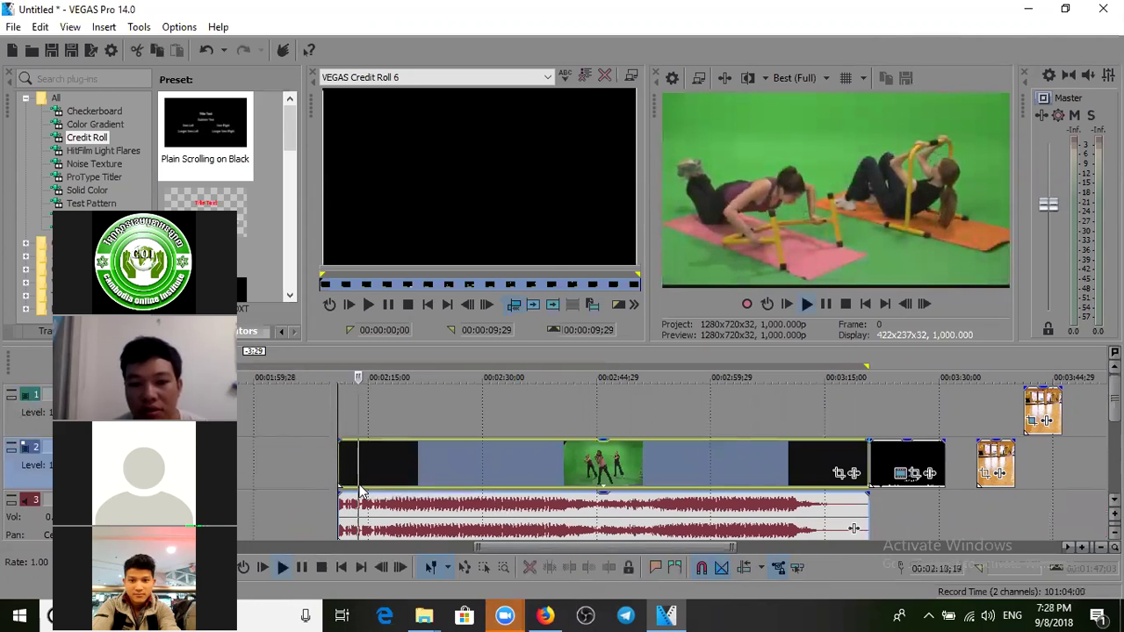
Step: Lower the track 3 audio volume to -29.1 dB and pause playback at the dancer's living-room scene near 2:38
{"action": "left_click_drag", "start_coordinate": [101, 517], "coordinate": [89, 518]}
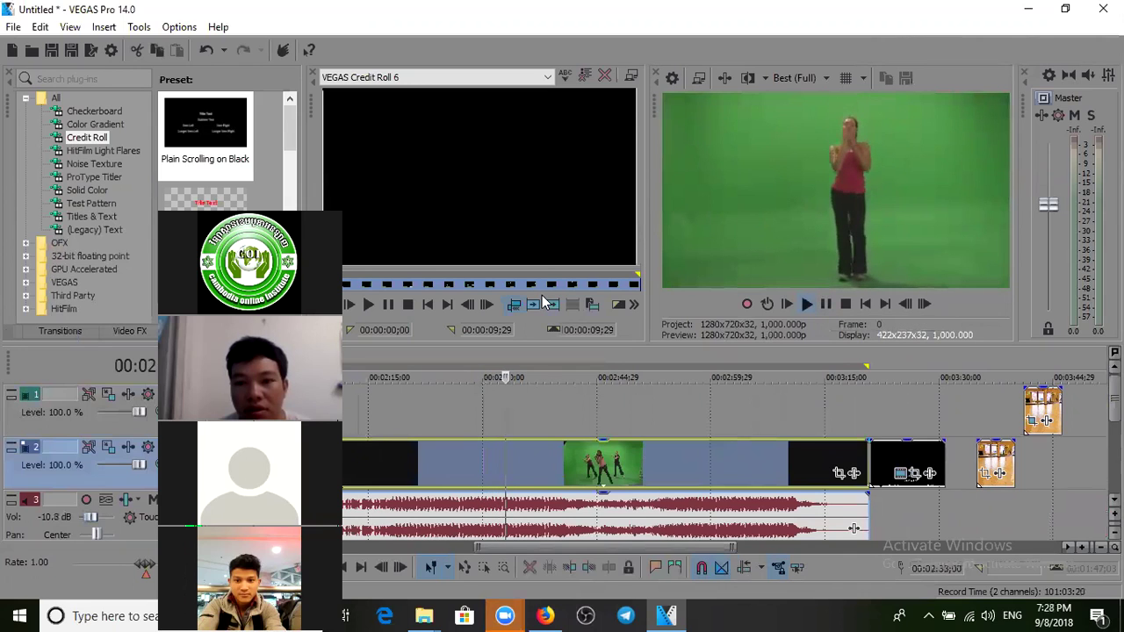
{"action": "left_click_drag", "start_coordinate": [89, 518], "coordinate": [87, 520]}
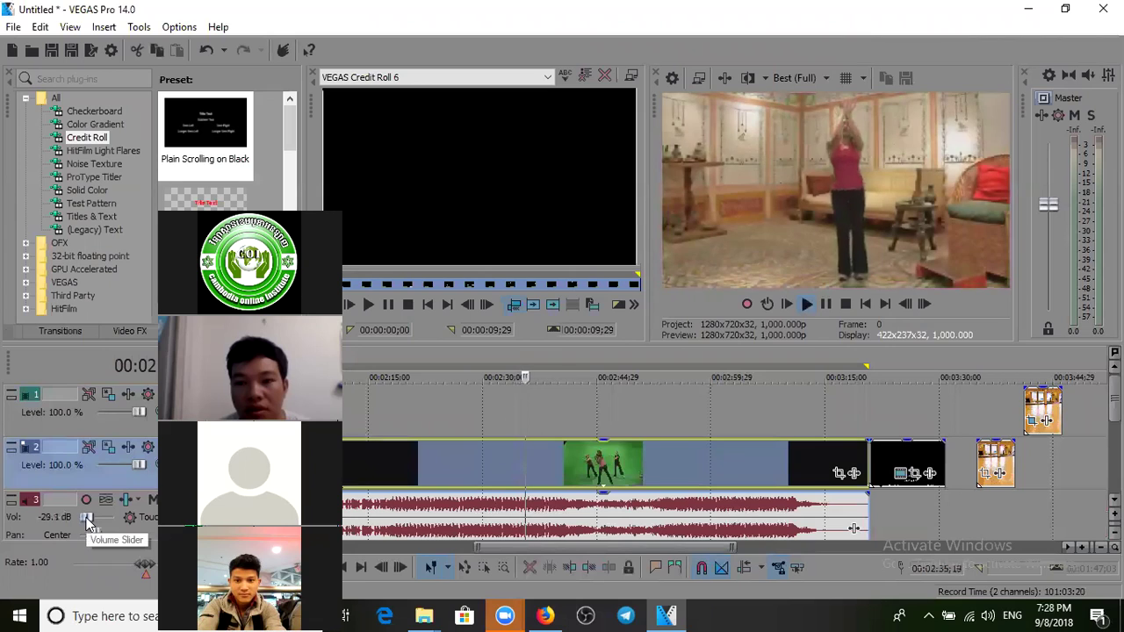
{"action": "left_click", "coordinate": [826, 304]}
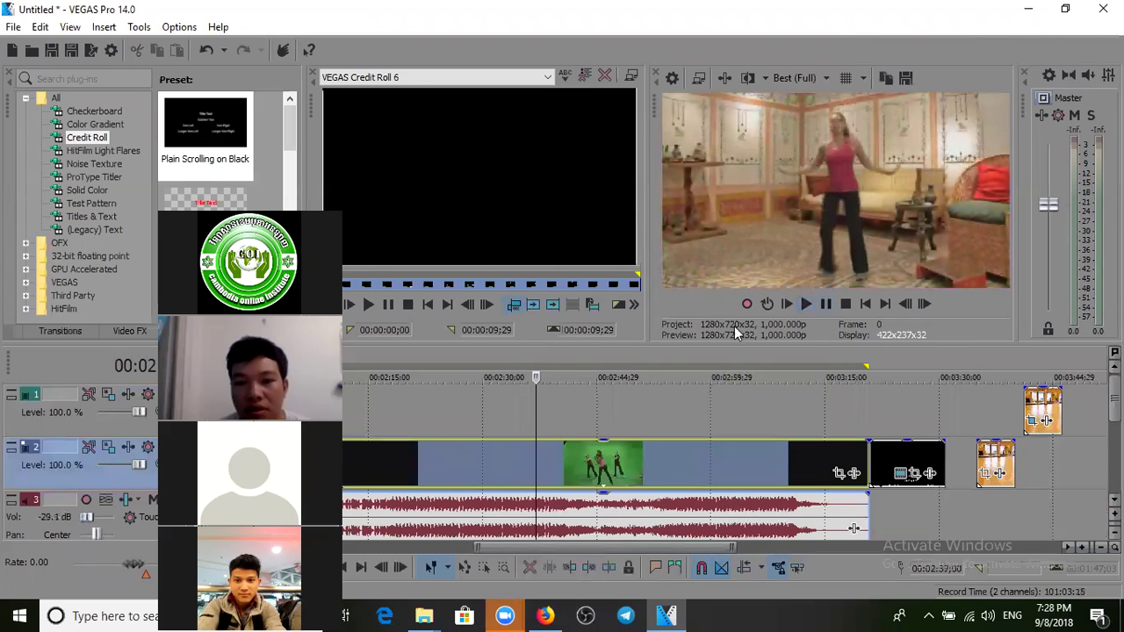
{"action": "left_click", "coordinate": [540, 463]}
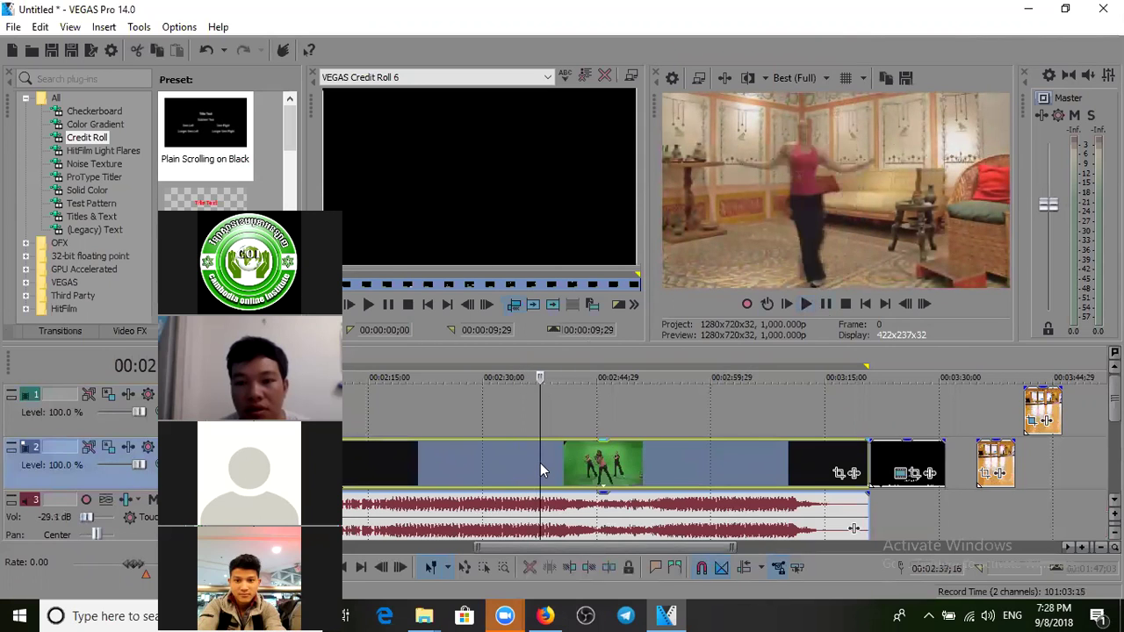
{"action": "left_click", "coordinate": [544, 463]}
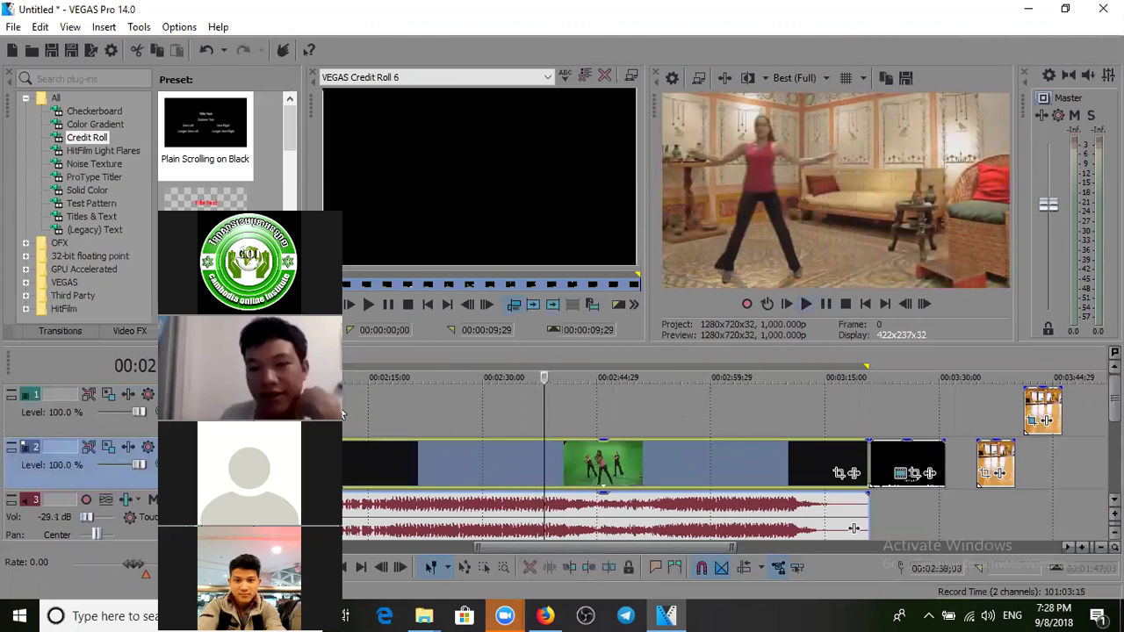
Step: Remove the Chroma Keyer effect from the second green-screen horse clip on track 2 and close its effects window
{"action": "scroll", "coordinate": [337, 413], "scroll_direction": "down", "scroll_amount": 5}
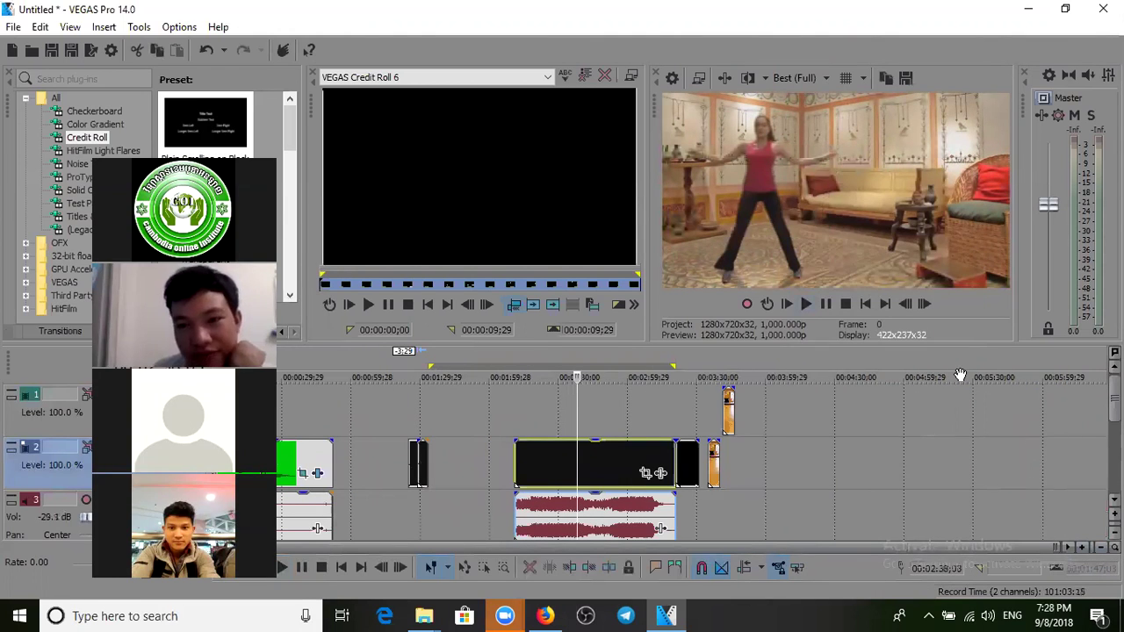
{"action": "left_click", "coordinate": [275, 465]}
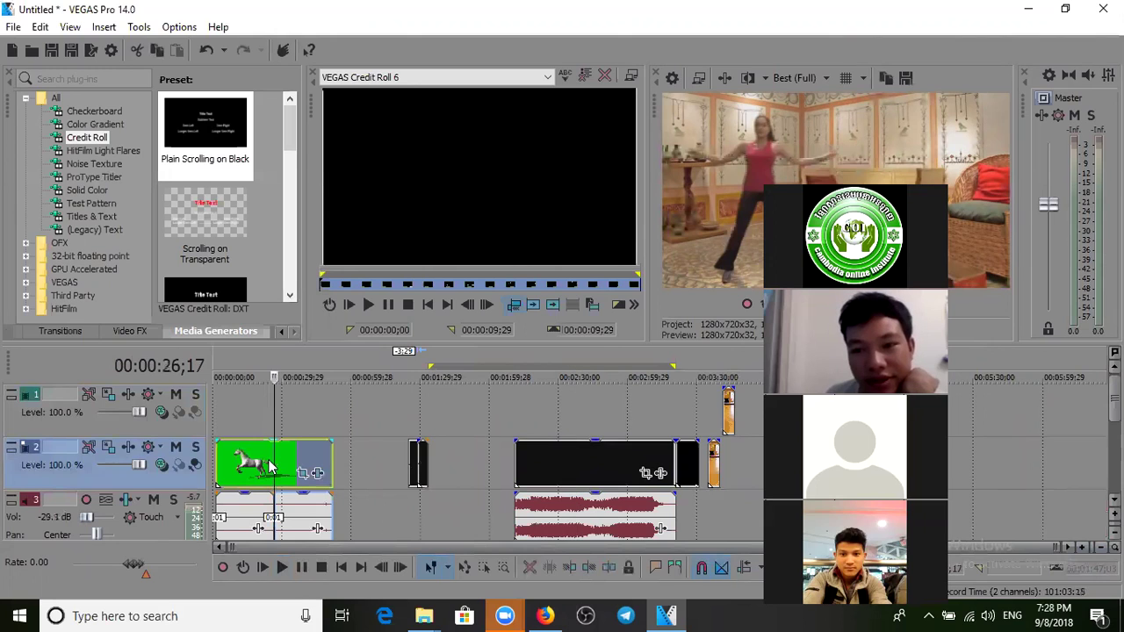
{"action": "left_click", "coordinate": [317, 473]}
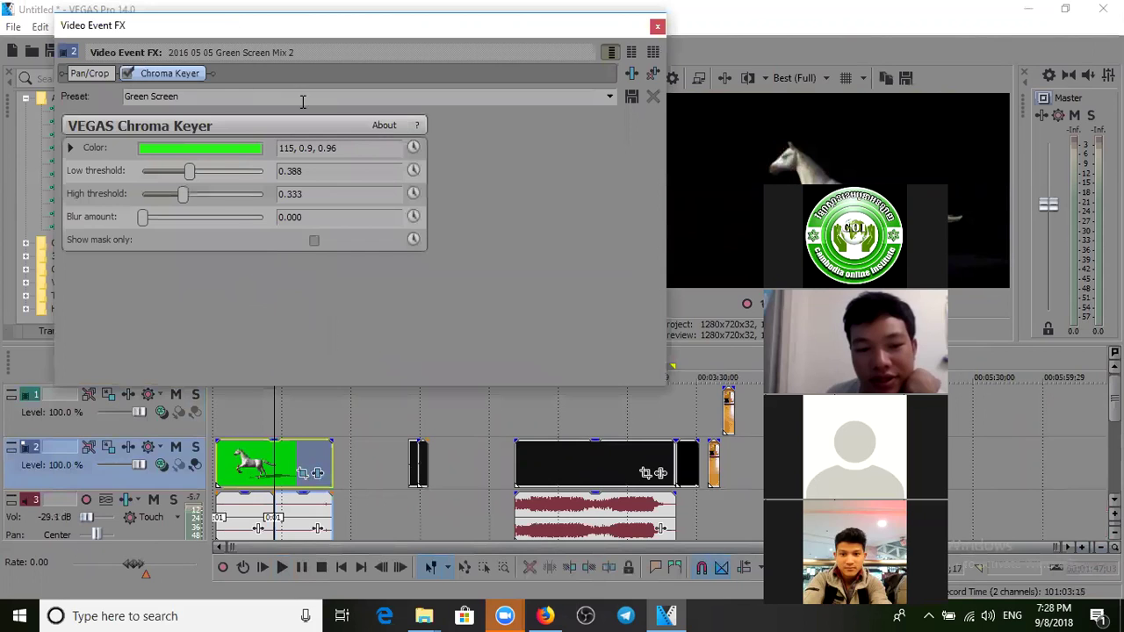
{"action": "left_click", "coordinate": [652, 77]}
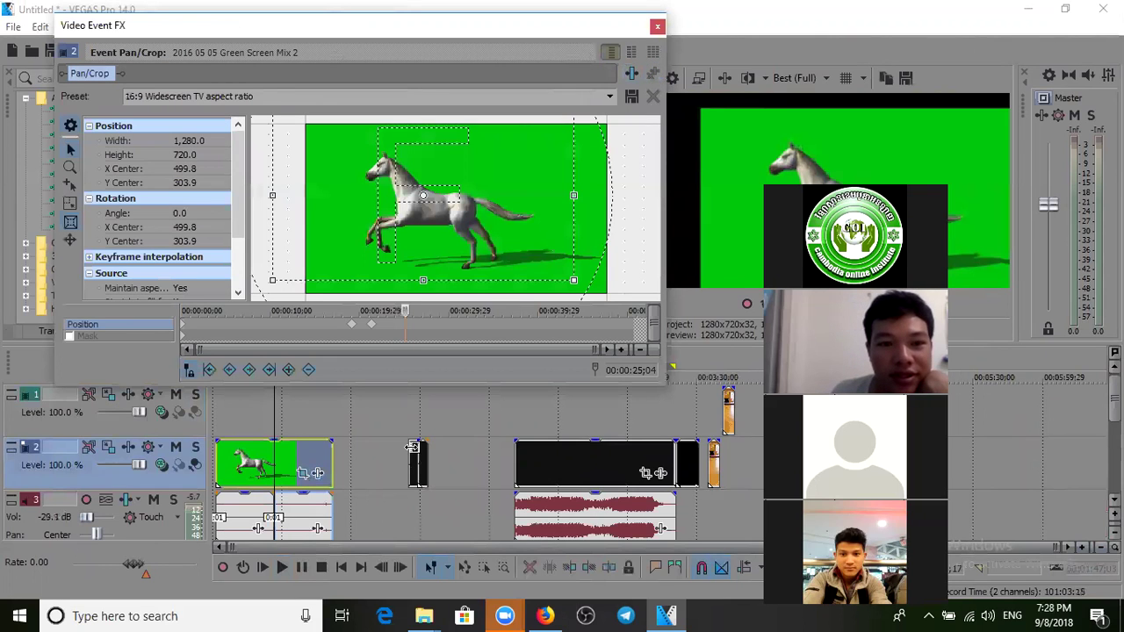
{"action": "left_click", "coordinate": [657, 26]}
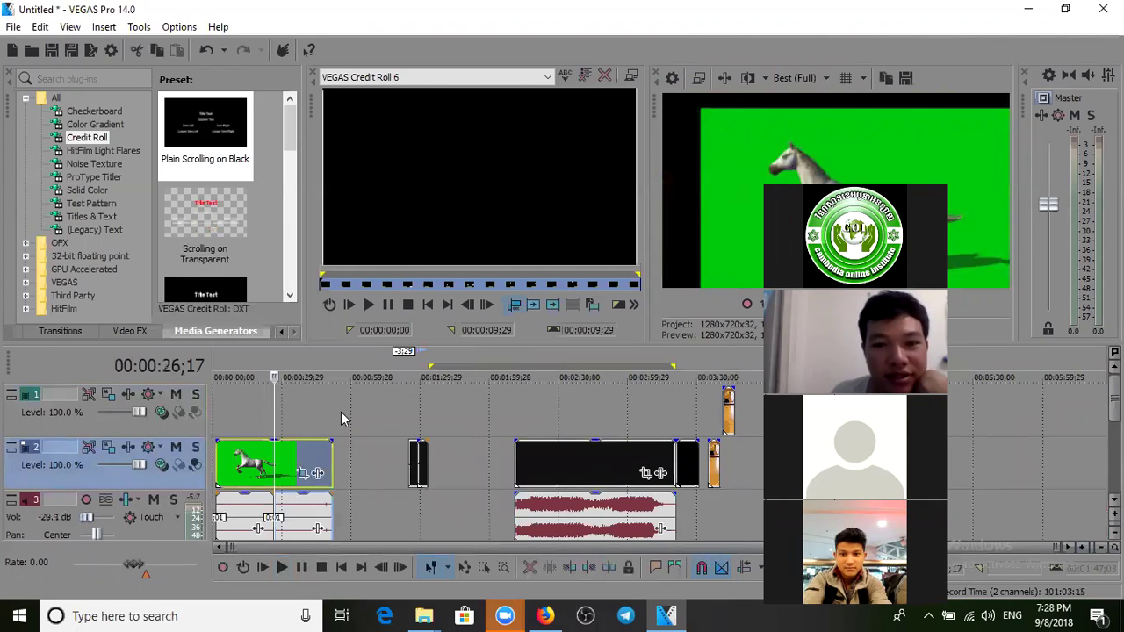
Step: Check the horse footage on track 2 at several points between about 0:07 and 0:39
{"action": "left_click", "coordinate": [228, 466]}
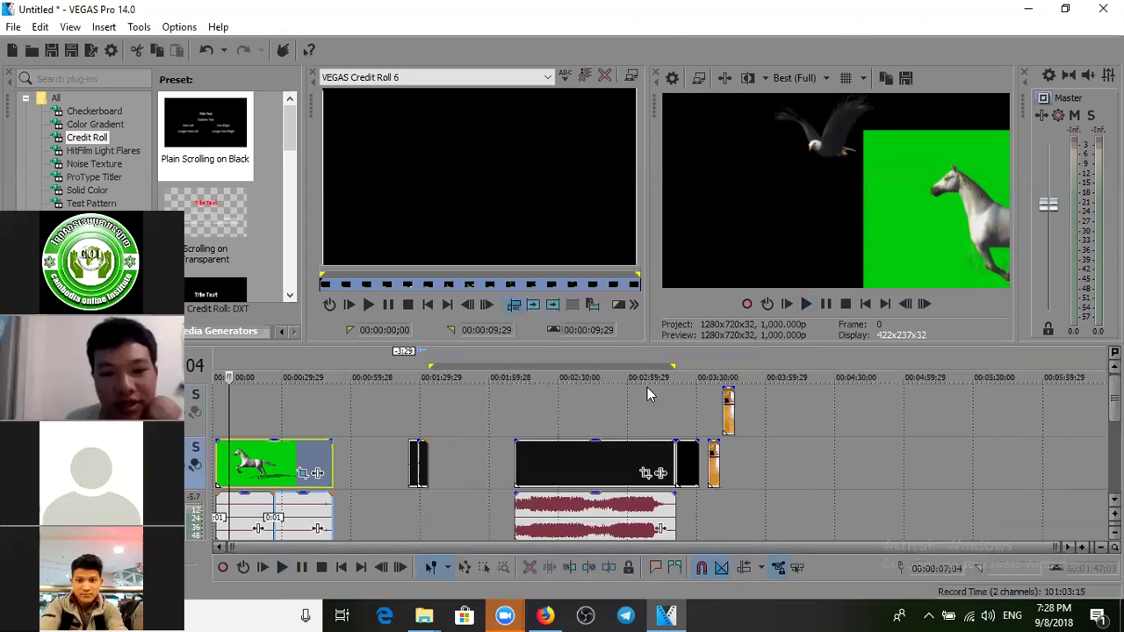
{"action": "left_click", "coordinate": [256, 467]}
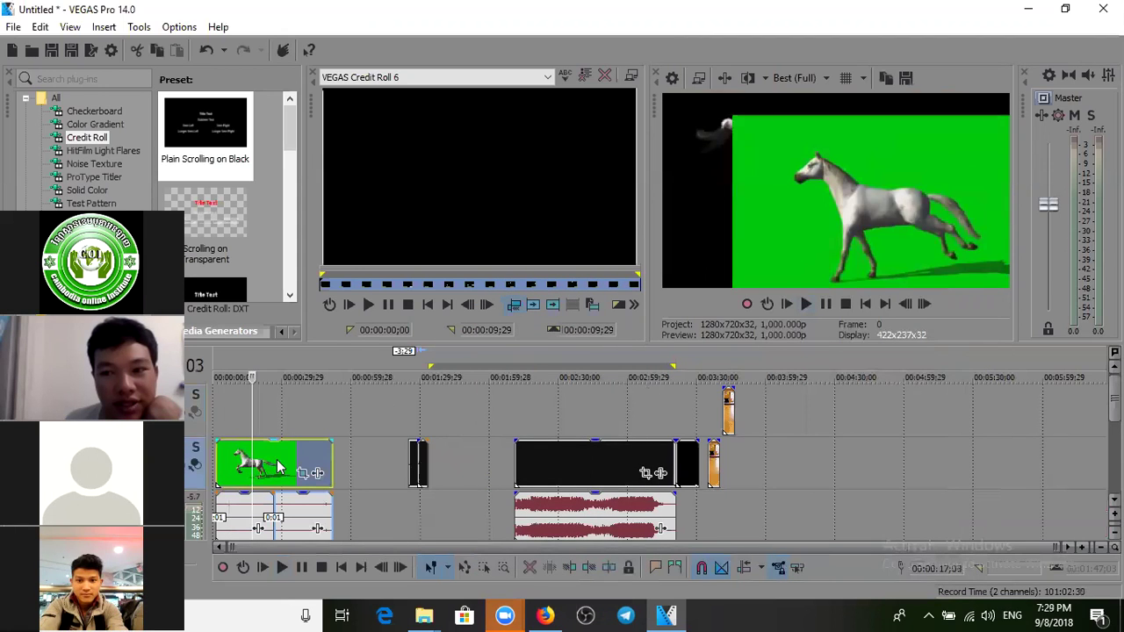
{"action": "left_click", "coordinate": [275, 467]}
{"action": "left_click", "coordinate": [304, 462]}
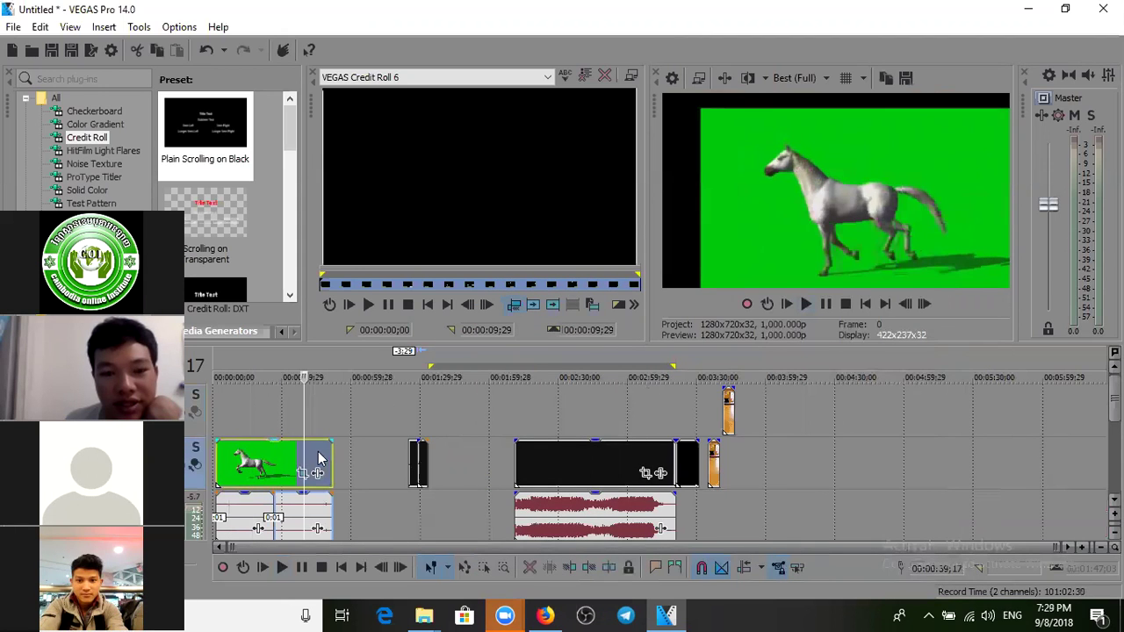
Step: Browse the Solid Color generator presets down to Magenta and Orange
{"action": "left_click", "coordinate": [100, 187]}
{"action": "left_click_drag", "start_coordinate": [284, 134], "coordinate": [278, 272]}
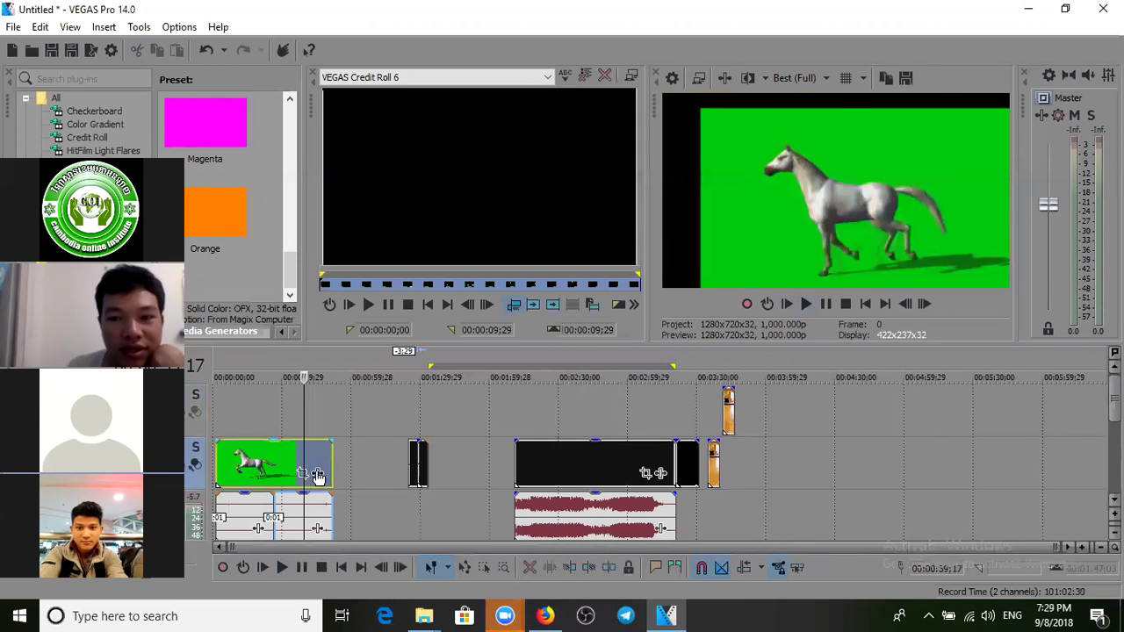
Step: Move the sky background clip on track 4 about one minute later, preview it alone, and return it to the timeline start
{"action": "left_click", "coordinate": [269, 453]}
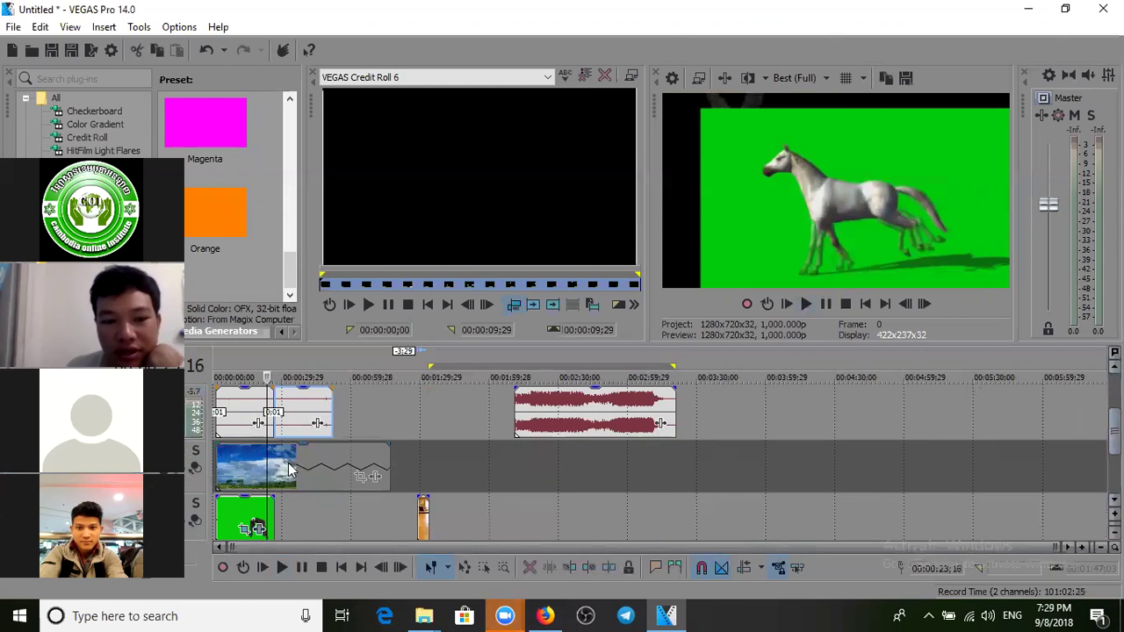
{"action": "left_click", "coordinate": [251, 462]}
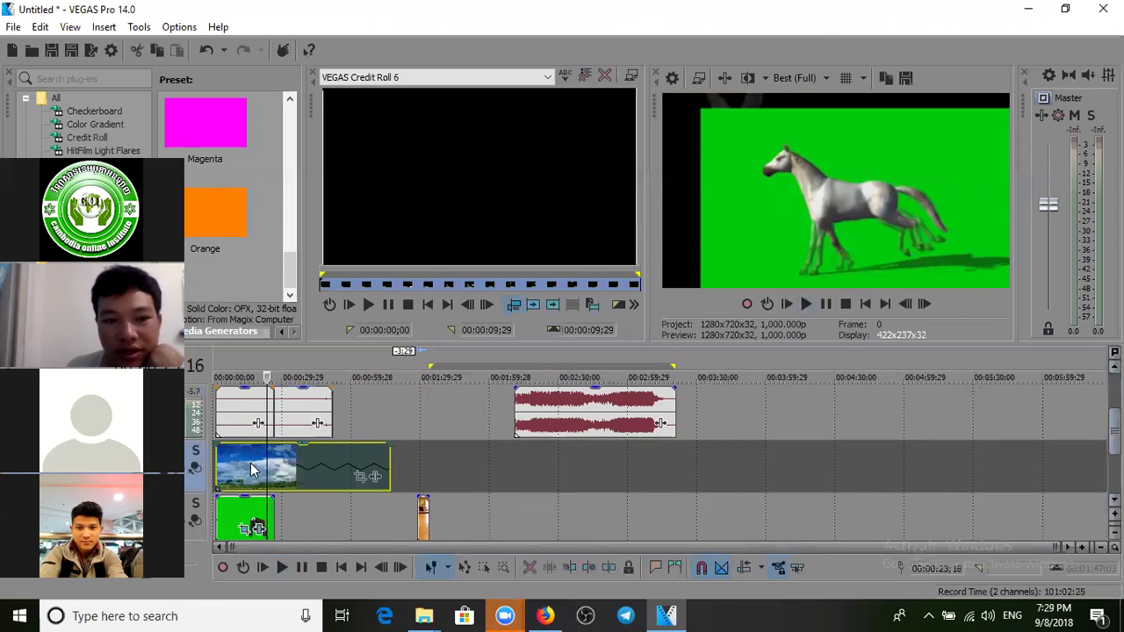
{"action": "left_click_drag", "start_coordinate": [303, 470], "coordinate": [448, 472]}
{"action": "left_click", "coordinate": [386, 461]}
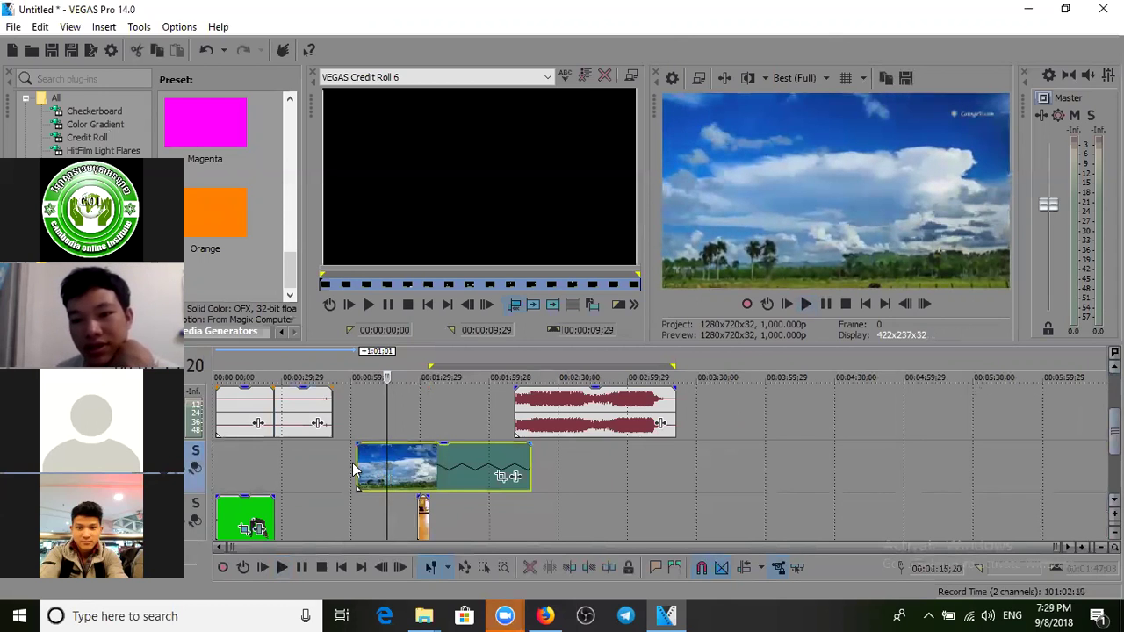
{"action": "left_click_drag", "start_coordinate": [408, 472], "coordinate": [265, 473]}
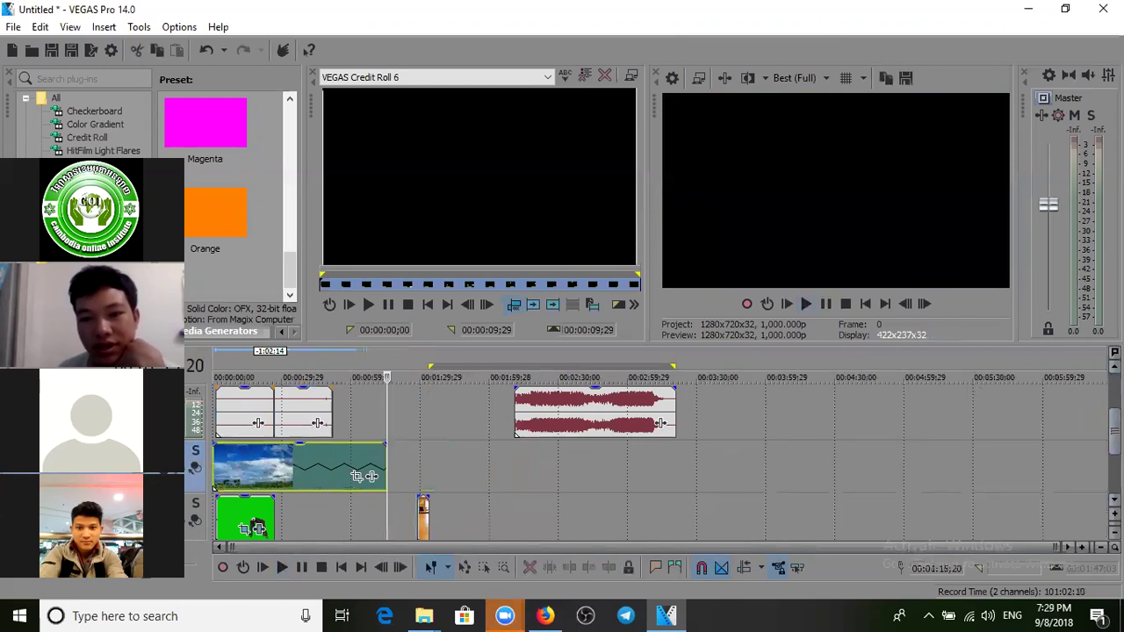
Step: Compare the horse footage on track 2 against the sky background at about 0:31, 0:15 and 0:26
{"action": "scroll", "coordinate": [367, 476], "scroll_direction": "up", "scroll_amount": 3}
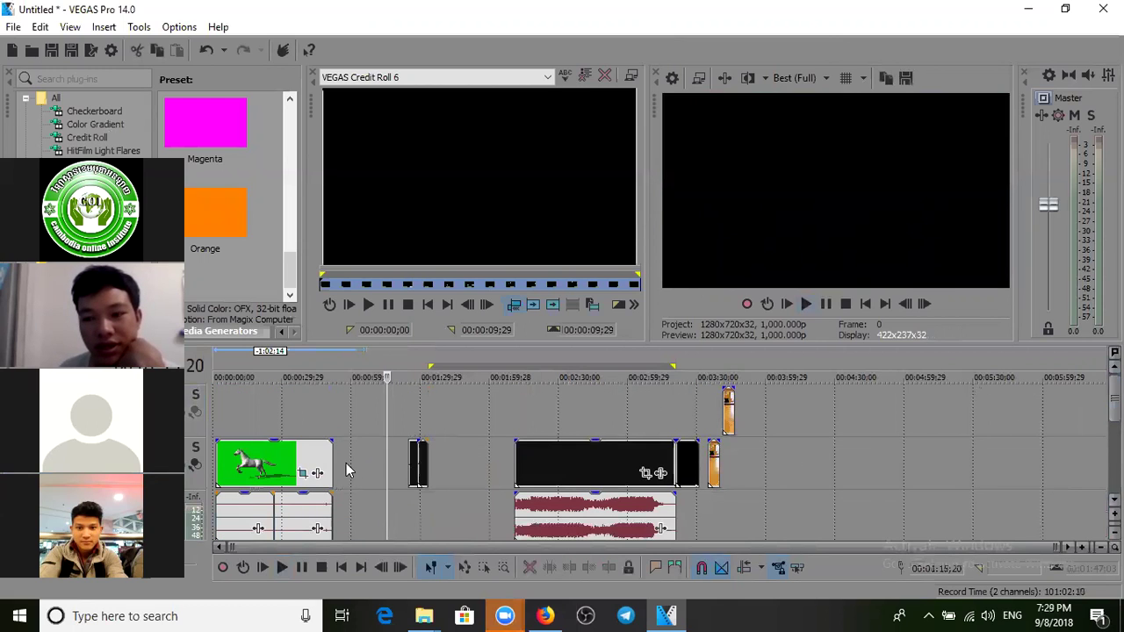
{"action": "left_click", "coordinate": [284, 463]}
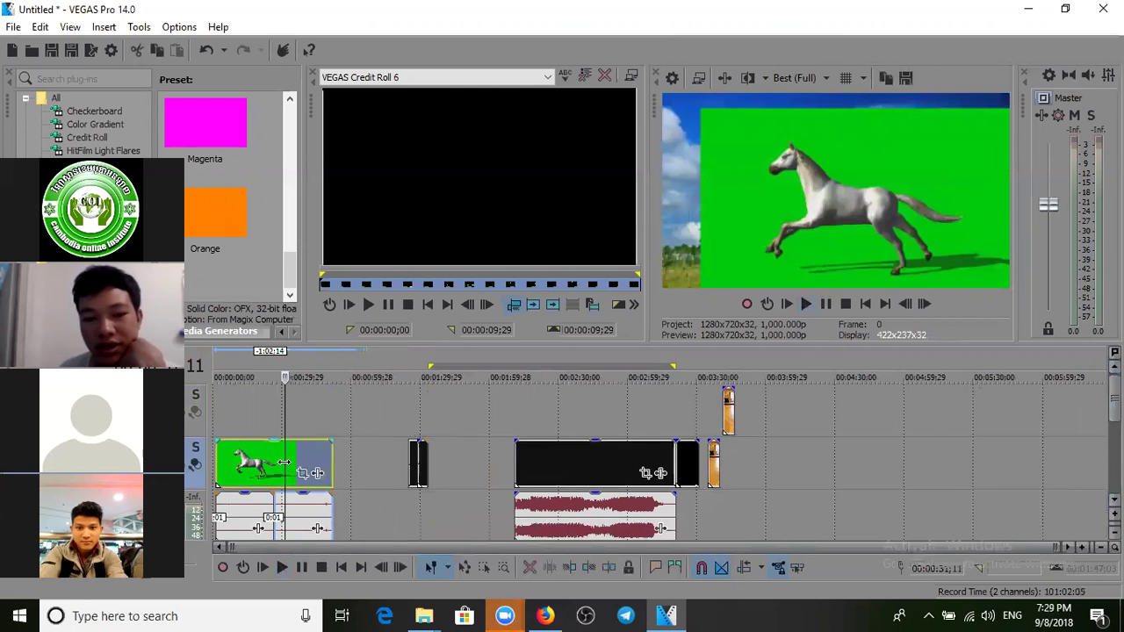
{"action": "left_click", "coordinate": [250, 462]}
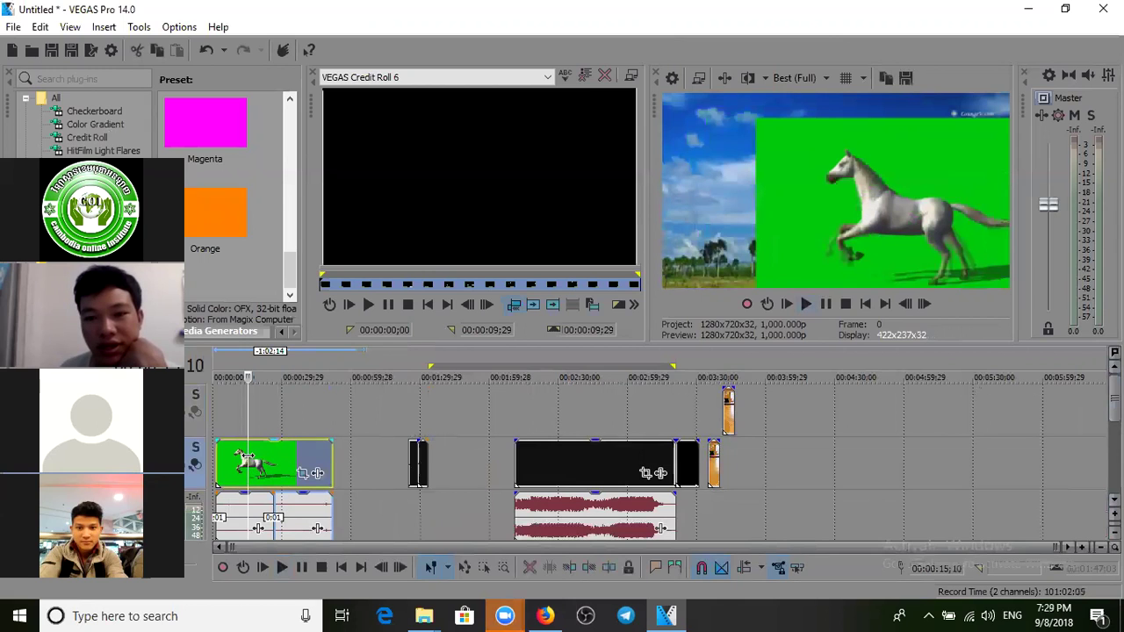
{"action": "left_click", "coordinate": [272, 458]}
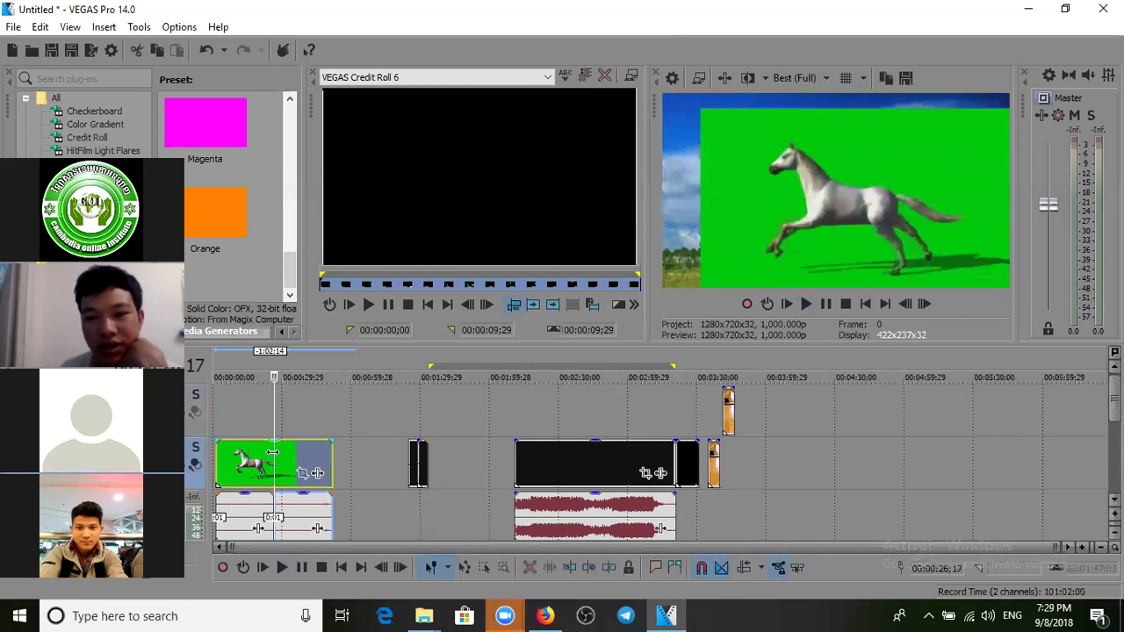
Step: Add the VEGAS Chroma Keyer effect to the horse clip on track 2
{"action": "left_click", "coordinate": [317, 474]}
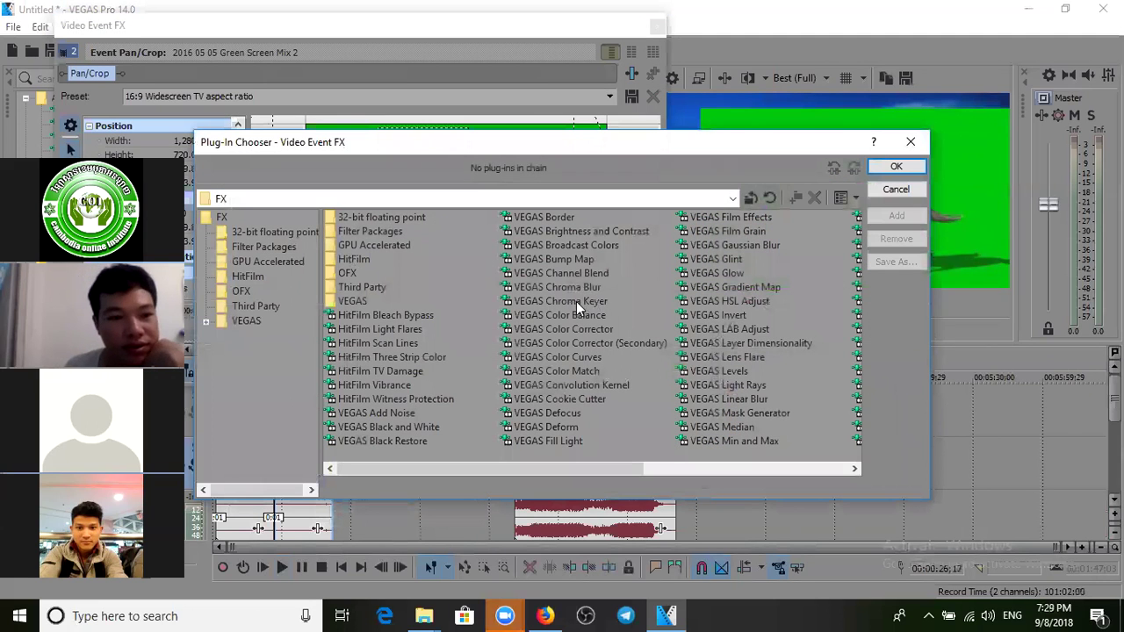
{"action": "left_click", "coordinate": [574, 303]}
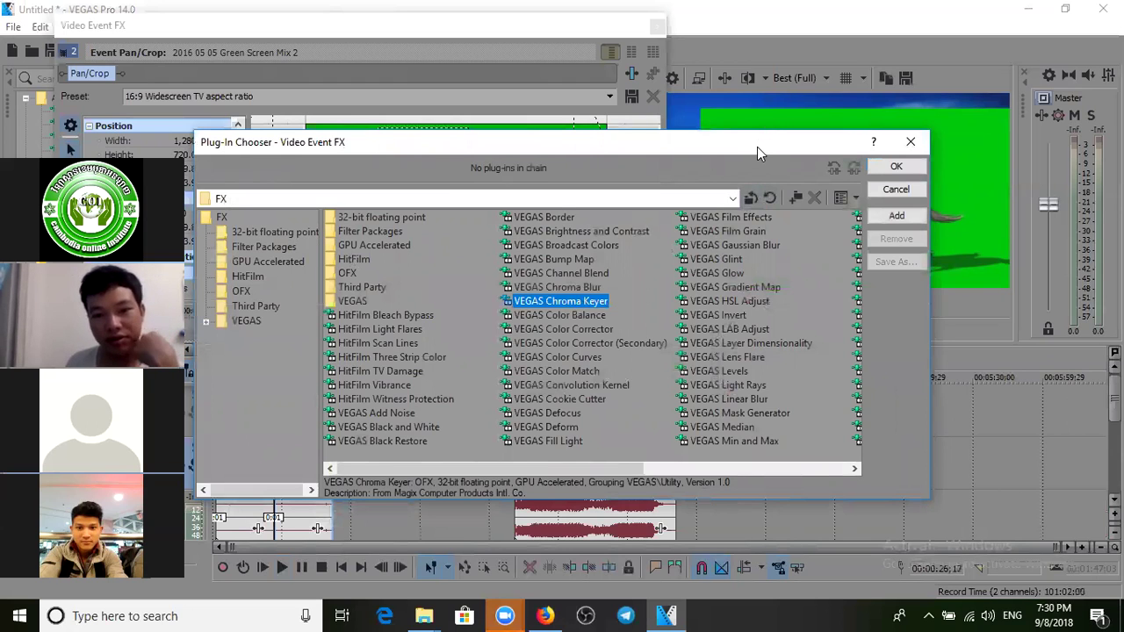
{"action": "left_click_drag", "start_coordinate": [757, 146], "coordinate": [733, 211]}
{"action": "left_click", "coordinate": [888, 230]}
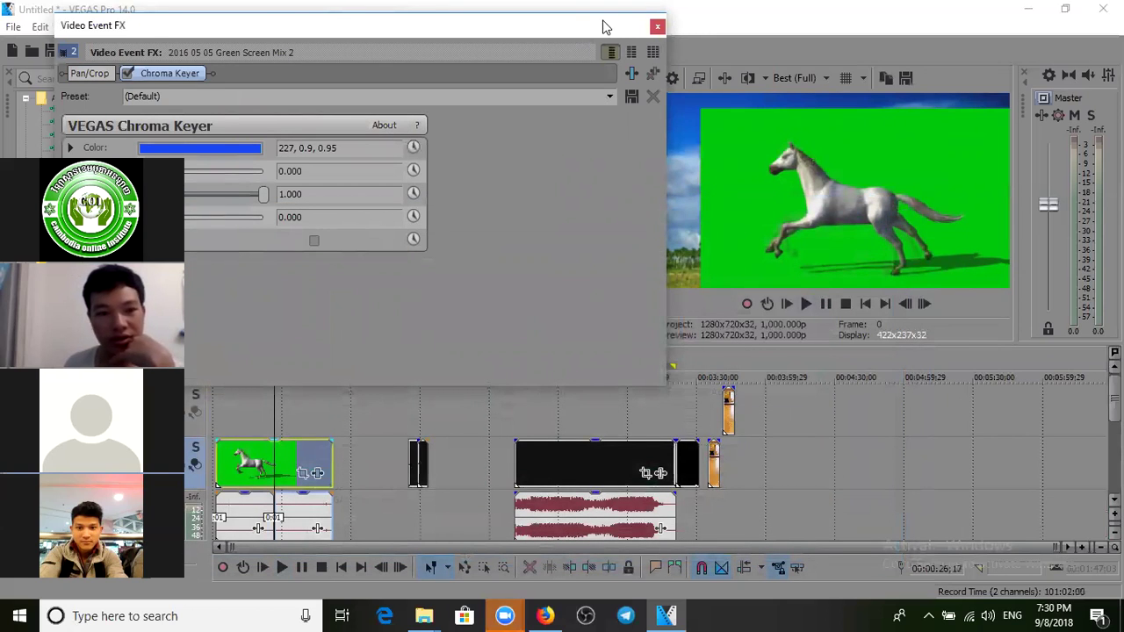
Step: Set the Chroma Keyer color by sampling the green backdrop of the horse footage in the video preview
{"action": "left_click_drag", "start_coordinate": [586, 25], "coordinate": [611, 18]}
{"action": "left_click", "coordinate": [635, 89]}
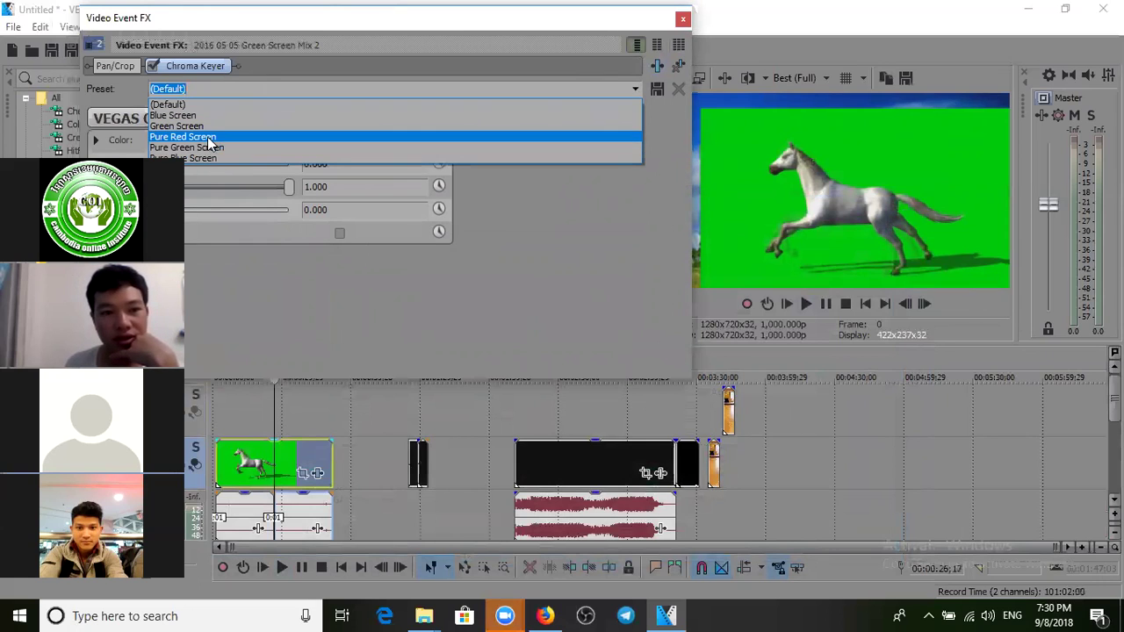
{"action": "left_click", "coordinate": [557, 217]}
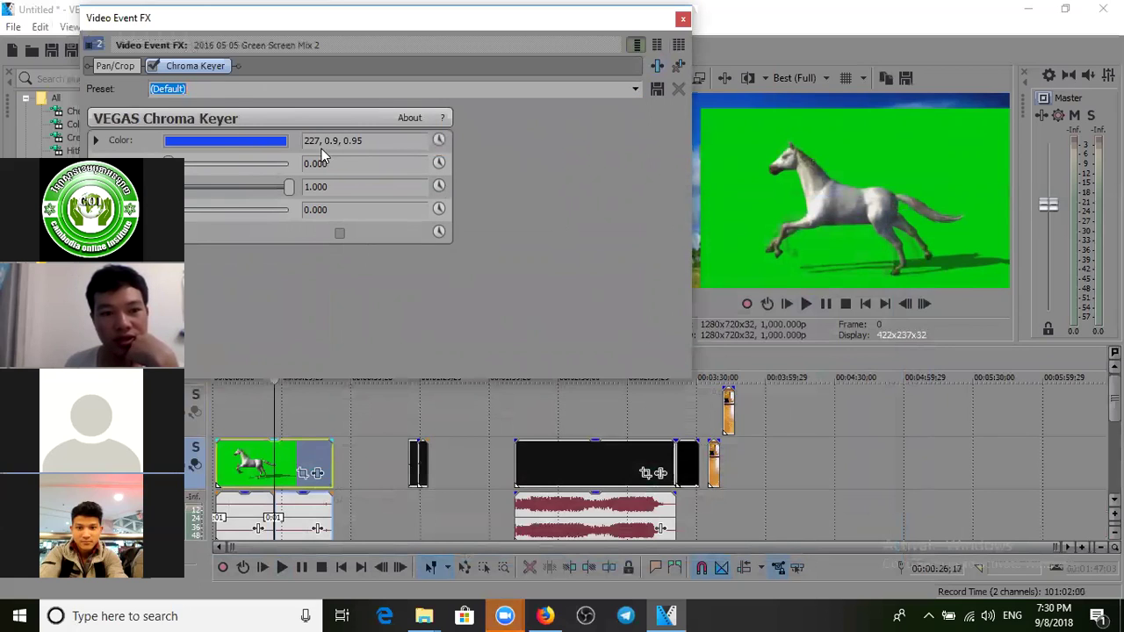
{"action": "left_click", "coordinate": [247, 141]}
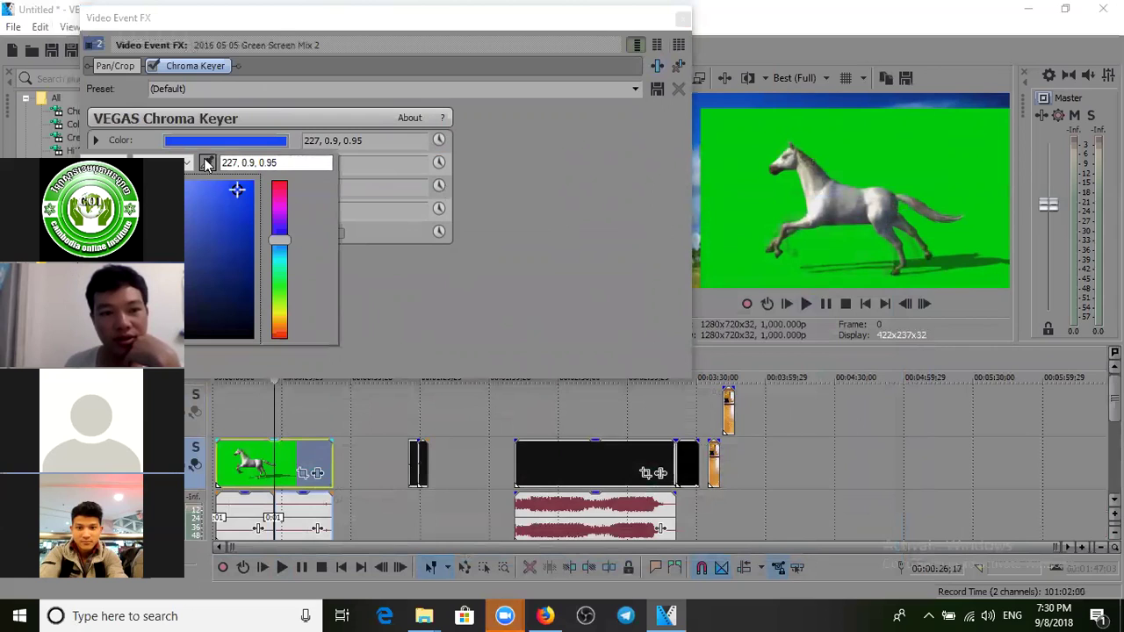
{"action": "left_click", "coordinate": [208, 164]}
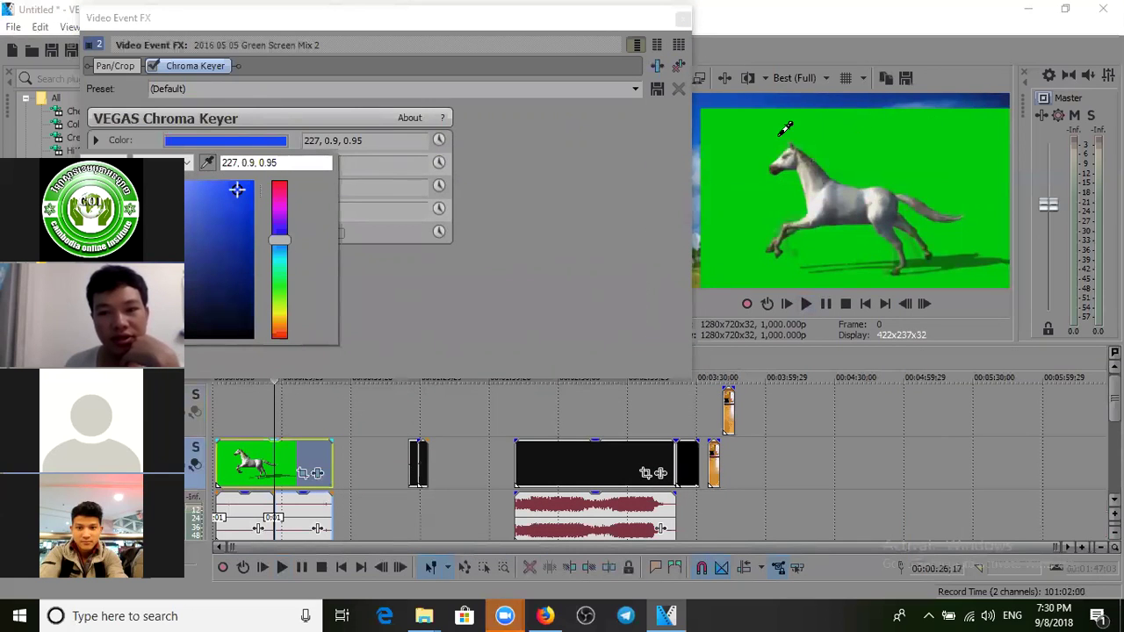
{"action": "left_click", "coordinate": [726, 135]}
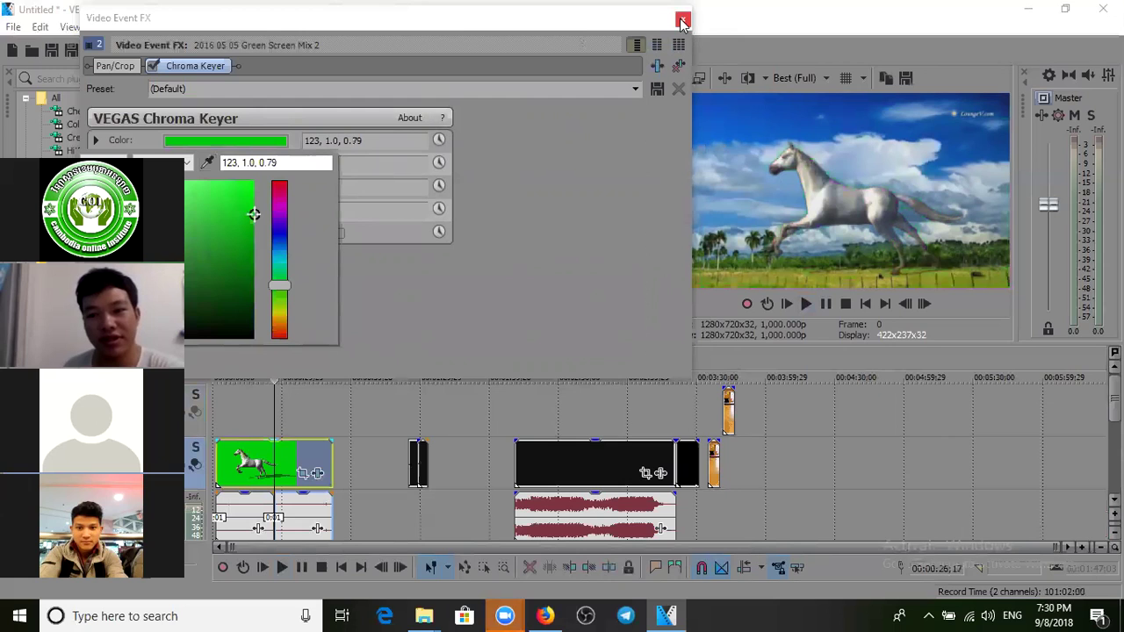
Step: Tune the horse clip's Chroma Keyer to low threshold 0.585, high threshold 0.218 and blur amount 0.000, and close the effect settings
{"action": "left_click_drag", "start_coordinate": [557, 25], "coordinate": [634, 25]}
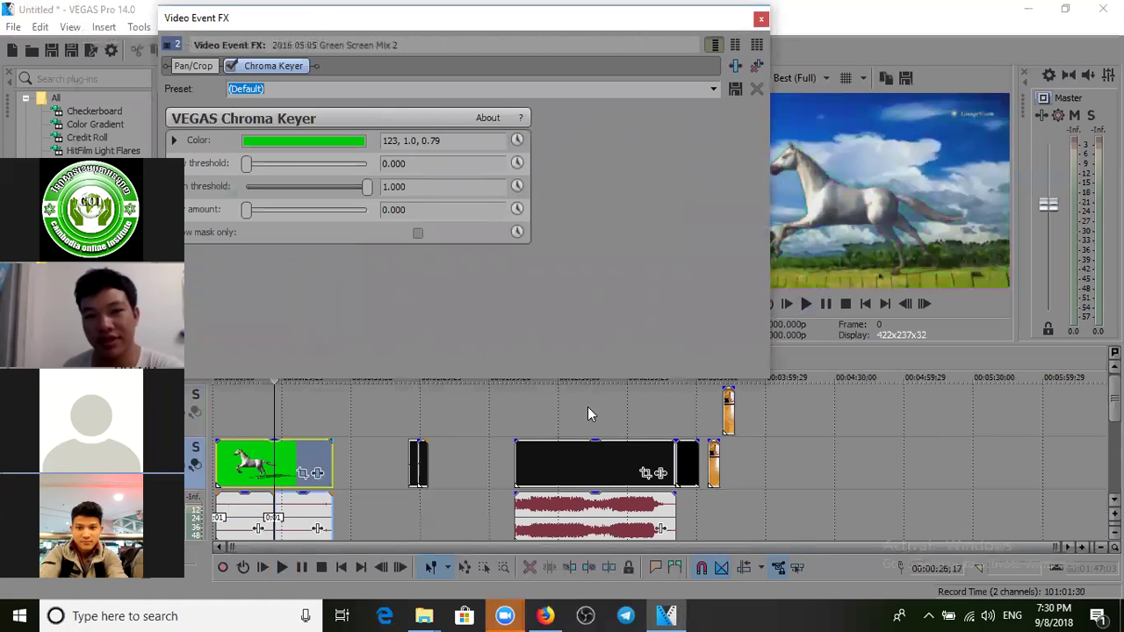
{"action": "left_click_drag", "start_coordinate": [248, 165], "coordinate": [267, 169]}
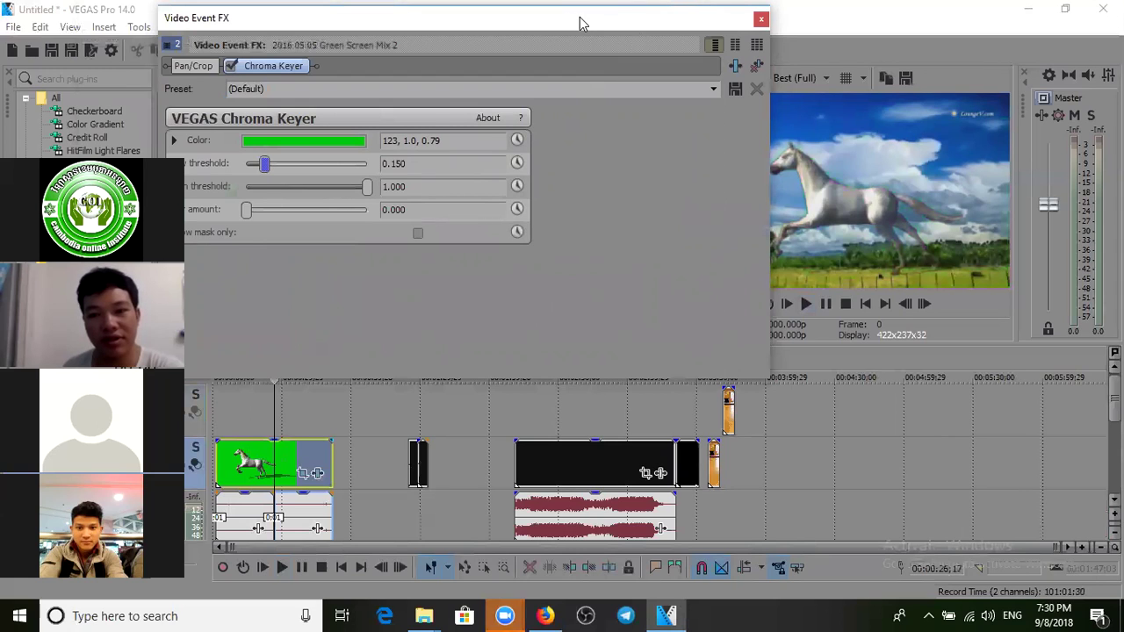
{"action": "left_click_drag", "start_coordinate": [580, 23], "coordinate": [939, 318]}
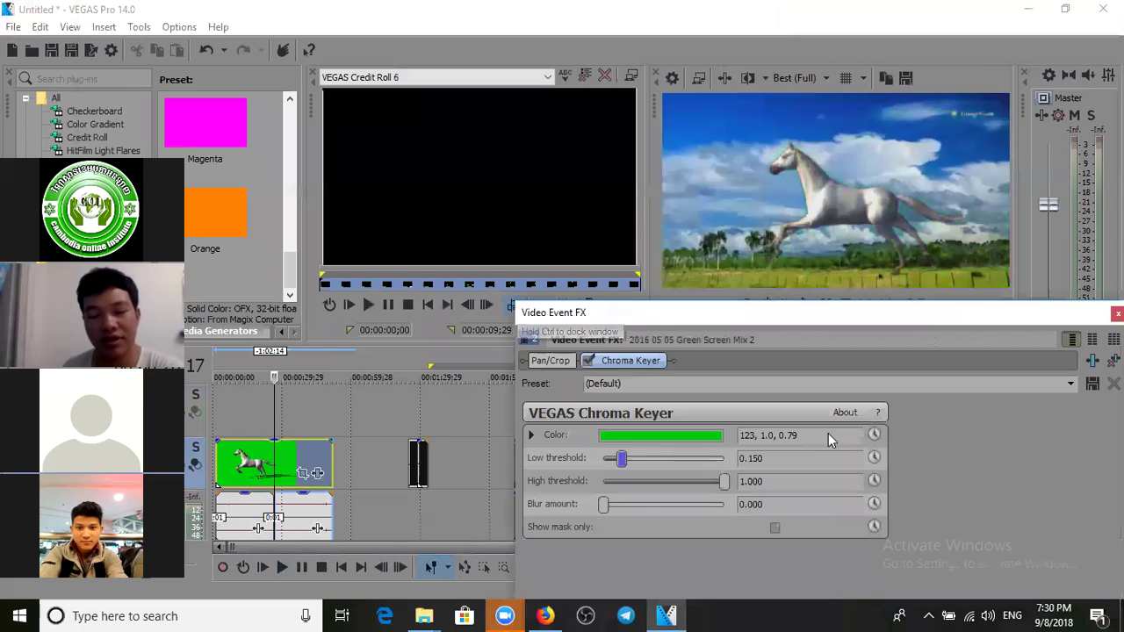
{"action": "left_click_drag", "start_coordinate": [725, 482], "coordinate": [693, 486]}
{"action": "mouse_move", "coordinate": [622, 459]}
{"action": "left_mouse_down"}
{"action": "mouse_move", "coordinate": [648, 458]}
{"action": "mouse_move", "coordinate": [625, 456]}
{"action": "left_mouse_up"}
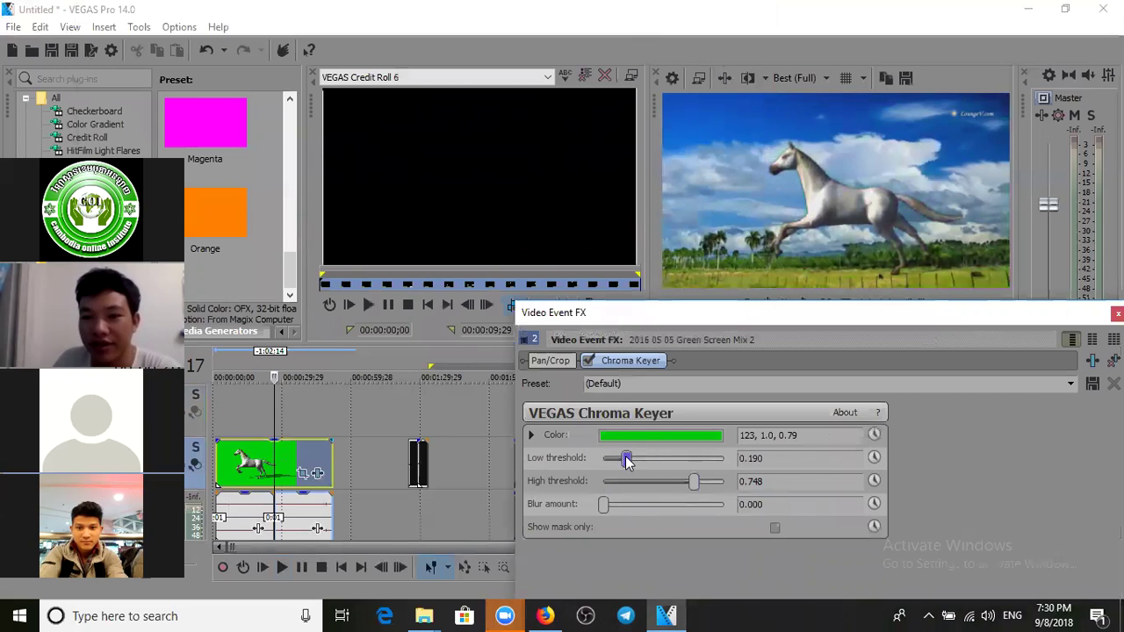
{"action": "mouse_move", "coordinate": [606, 508]}
{"action": "left_mouse_down"}
{"action": "mouse_move", "coordinate": [635, 507]}
{"action": "mouse_move", "coordinate": [610, 504]}
{"action": "left_mouse_up"}
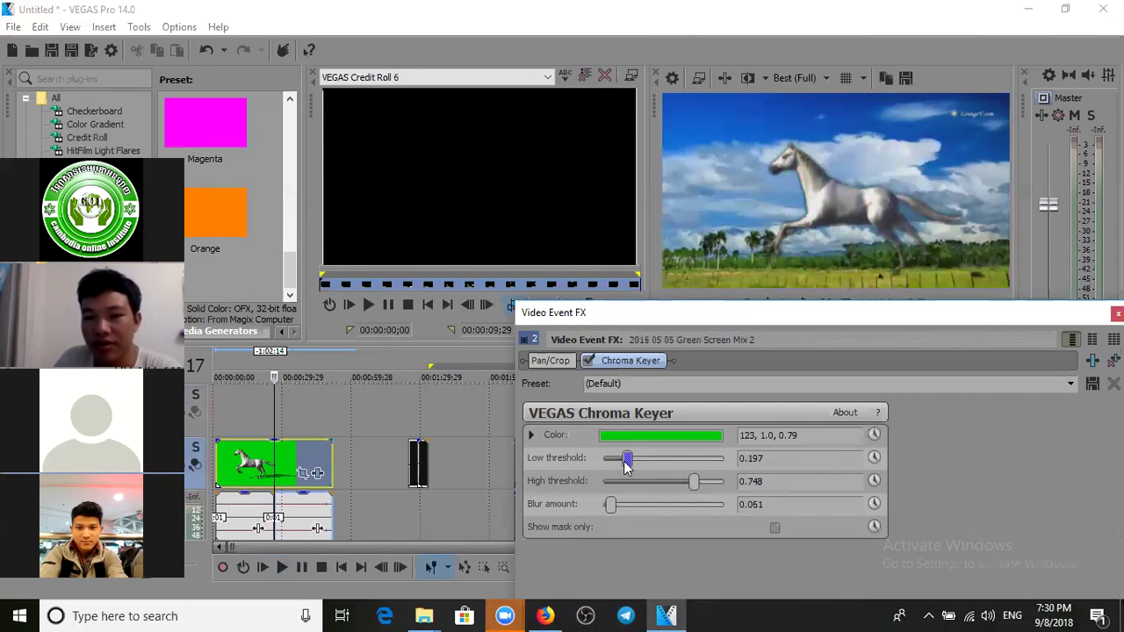
{"action": "left_click_drag", "start_coordinate": [695, 481], "coordinate": [663, 466]}
{"action": "left_click_drag", "start_coordinate": [613, 506], "coordinate": [602, 506]}
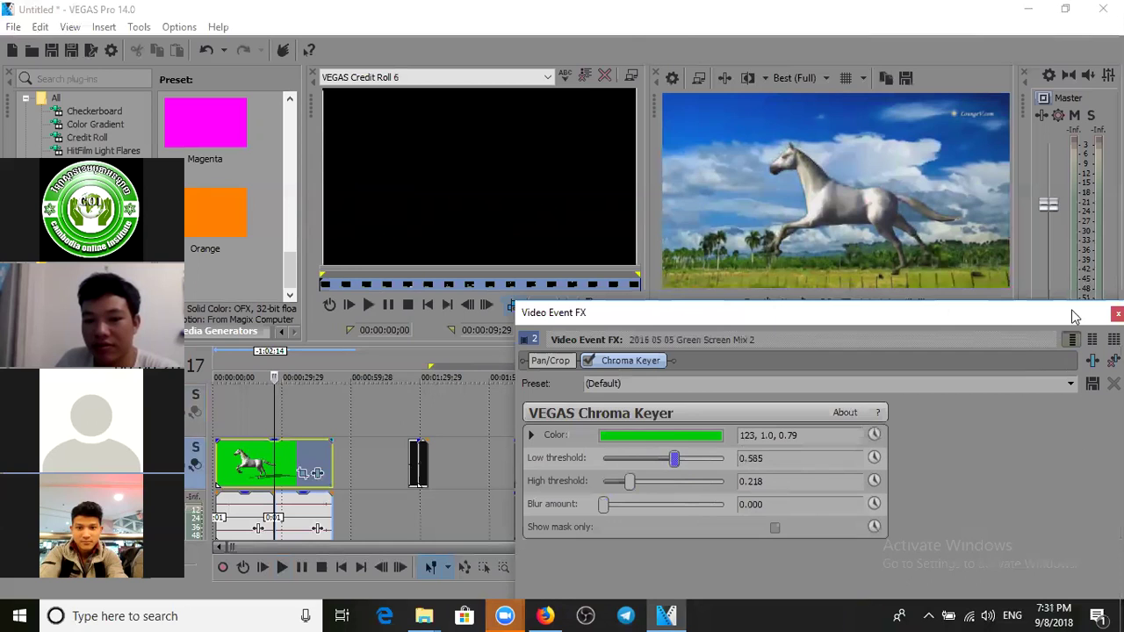
{"action": "left_click_drag", "start_coordinate": [1046, 315], "coordinate": [805, 257]}
{"action": "left_click", "coordinate": [878, 256]}
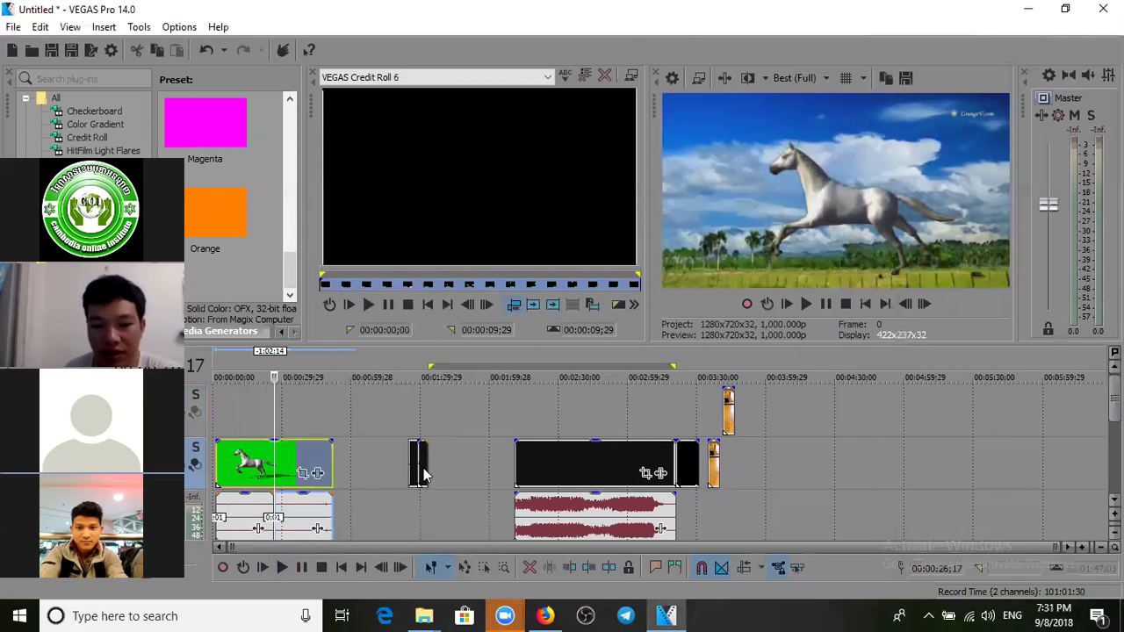
Step: Preview the keyed horse clip from its start and delete its Pan/Crop position keyframes at about 0:19 and 0:21
{"action": "left_click", "coordinate": [217, 455]}
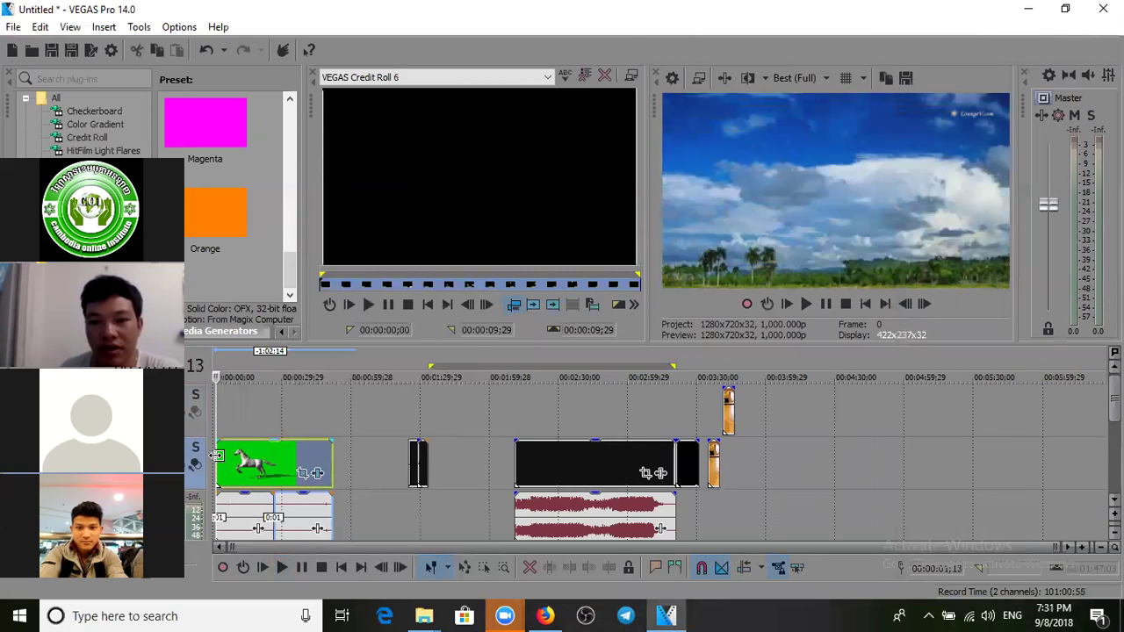
{"action": "key", "text": "space"}
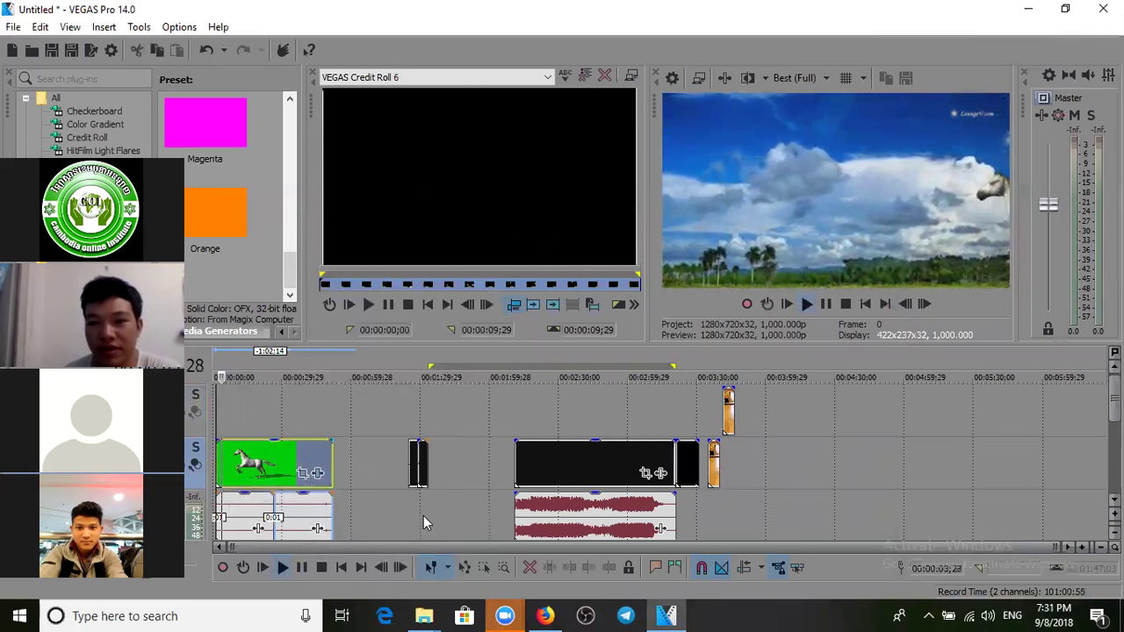
{"action": "left_click", "coordinate": [301, 475]}
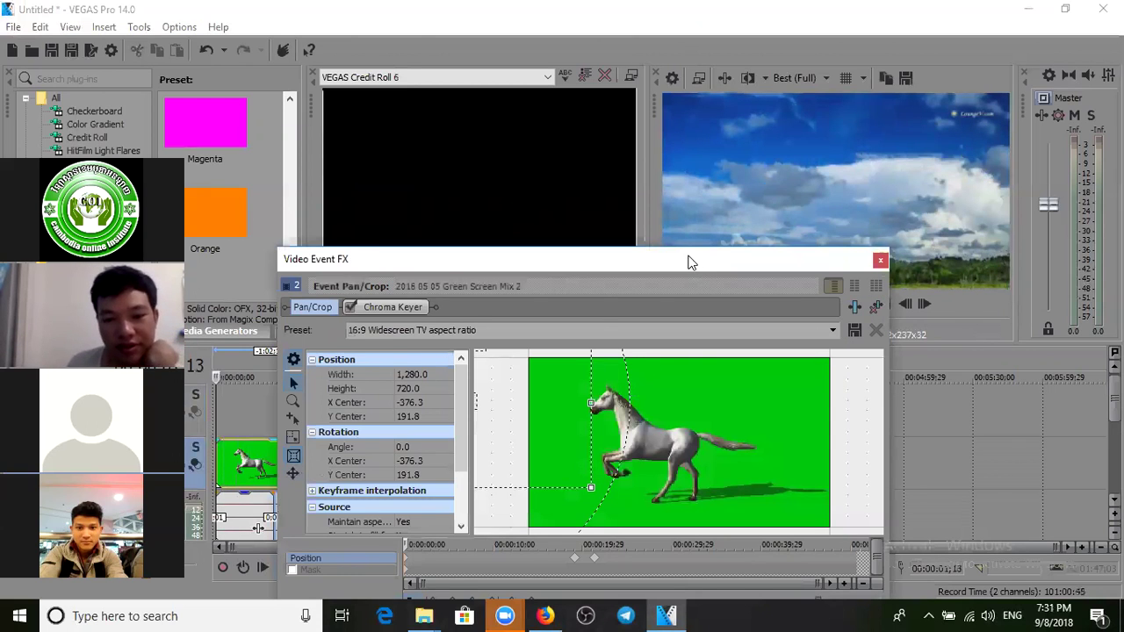
{"action": "left_click_drag", "start_coordinate": [689, 258], "coordinate": [650, 120]}
{"action": "left_click", "coordinate": [557, 425]}
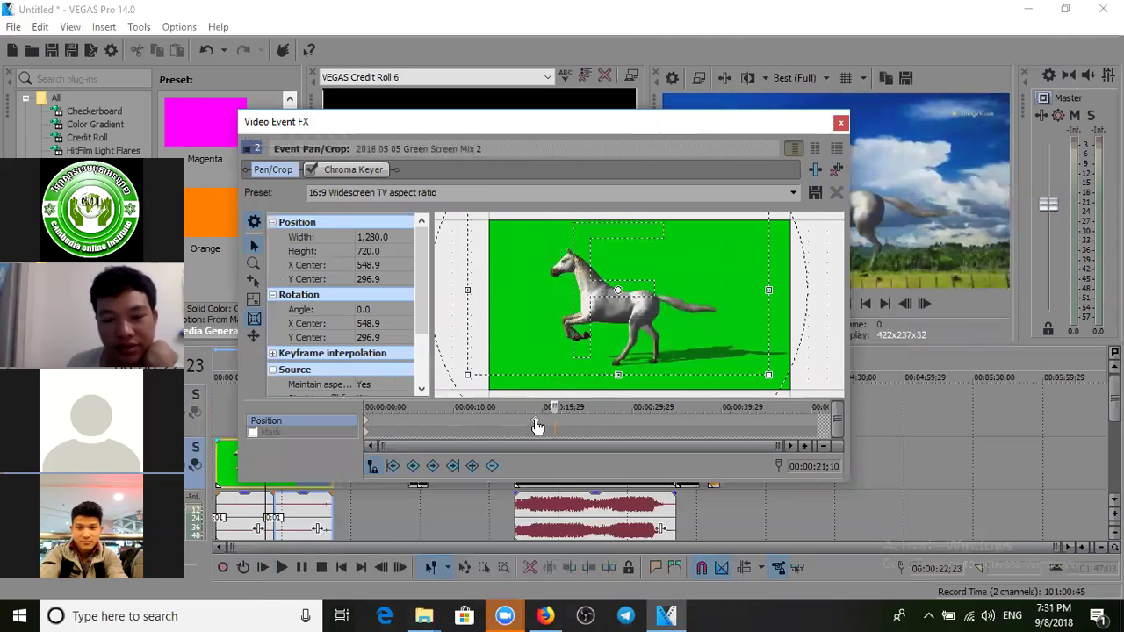
{"action": "left_click", "coordinate": [537, 425]}
{"action": "left_click", "coordinate": [367, 428]}
{"action": "left_click", "coordinate": [840, 123]}
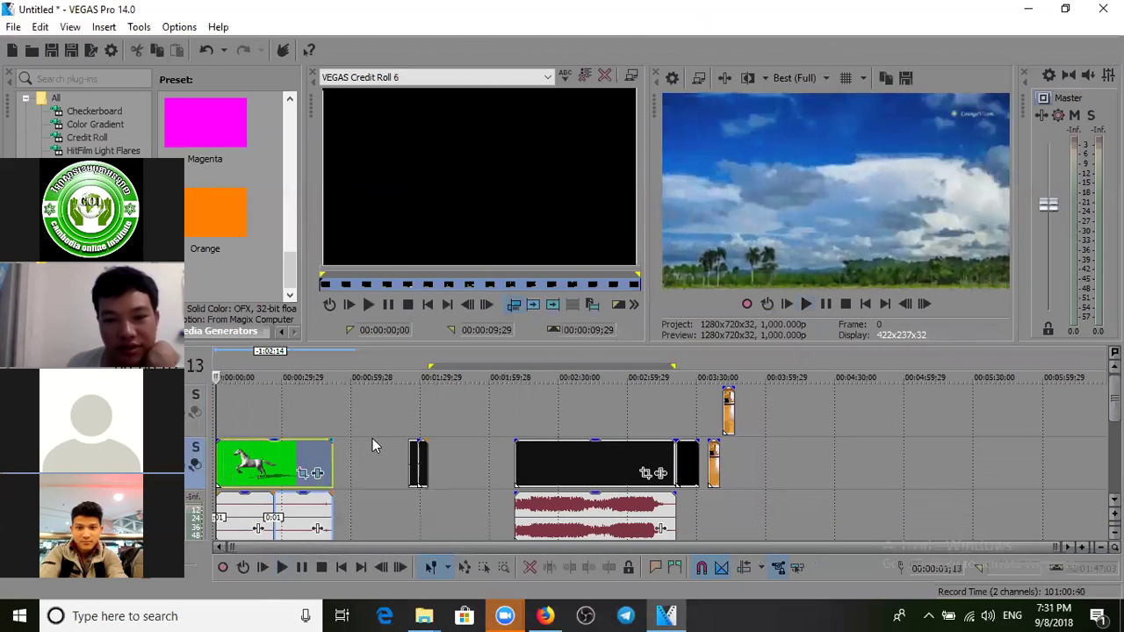
Step: Add a Pan/Crop position keyframe at 00:00:05;21 on the horse clip, moving the frame to X center -173.0 and Y center 209.3
{"action": "key", "text": "space"}
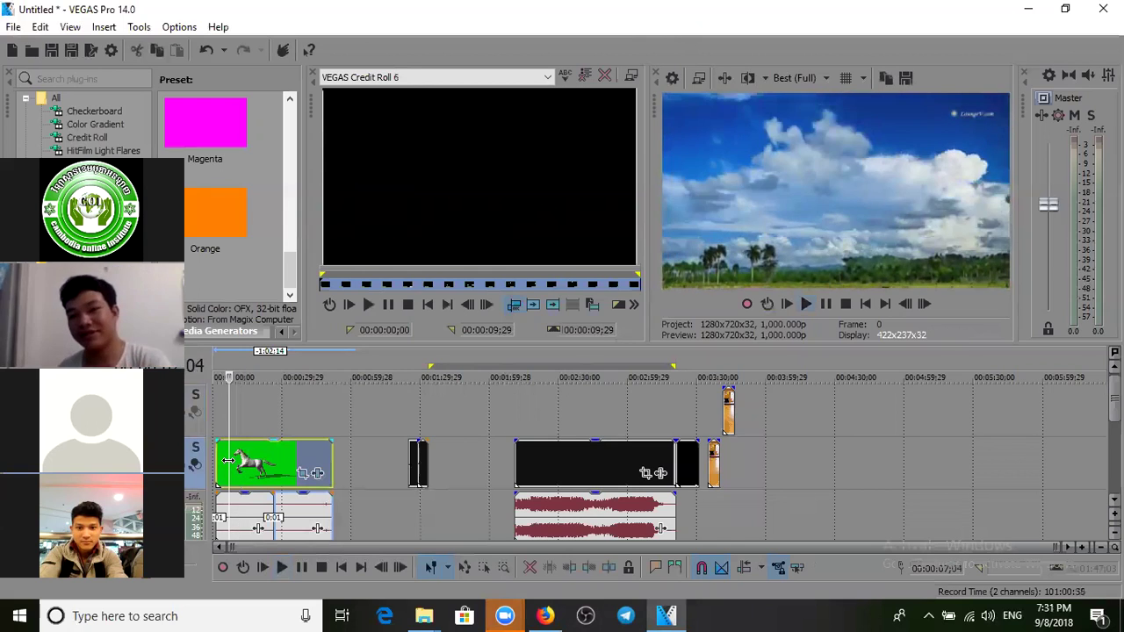
{"action": "left_click", "coordinate": [305, 479]}
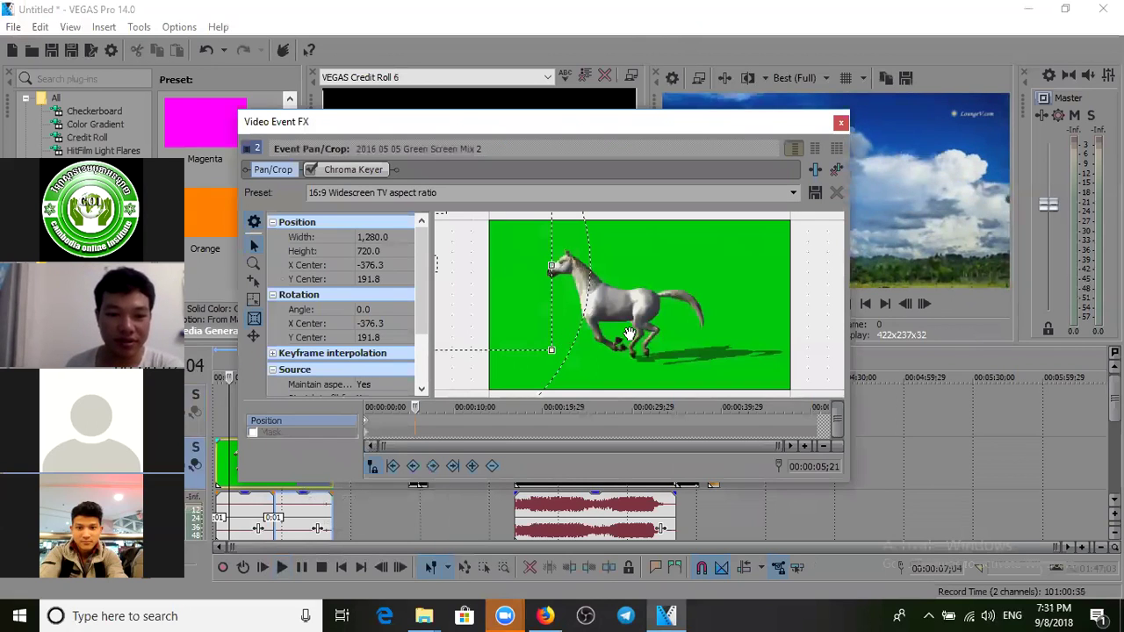
{"action": "left_click_drag", "start_coordinate": [420, 283], "coordinate": [422, 352]}
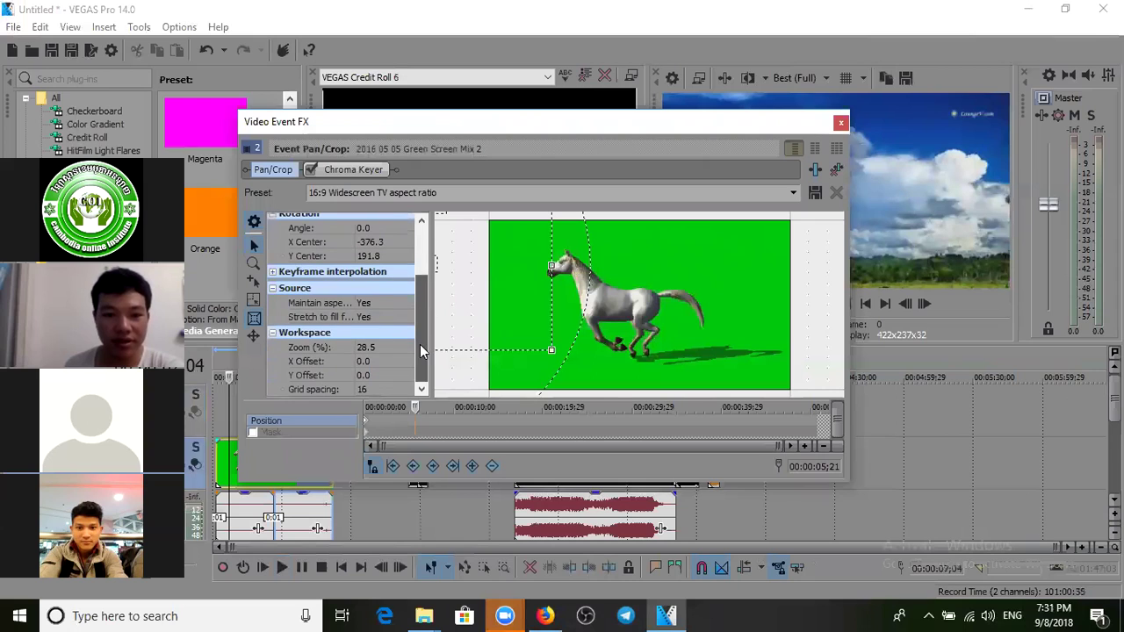
{"action": "left_click_drag", "start_coordinate": [517, 310], "coordinate": [563, 314]}
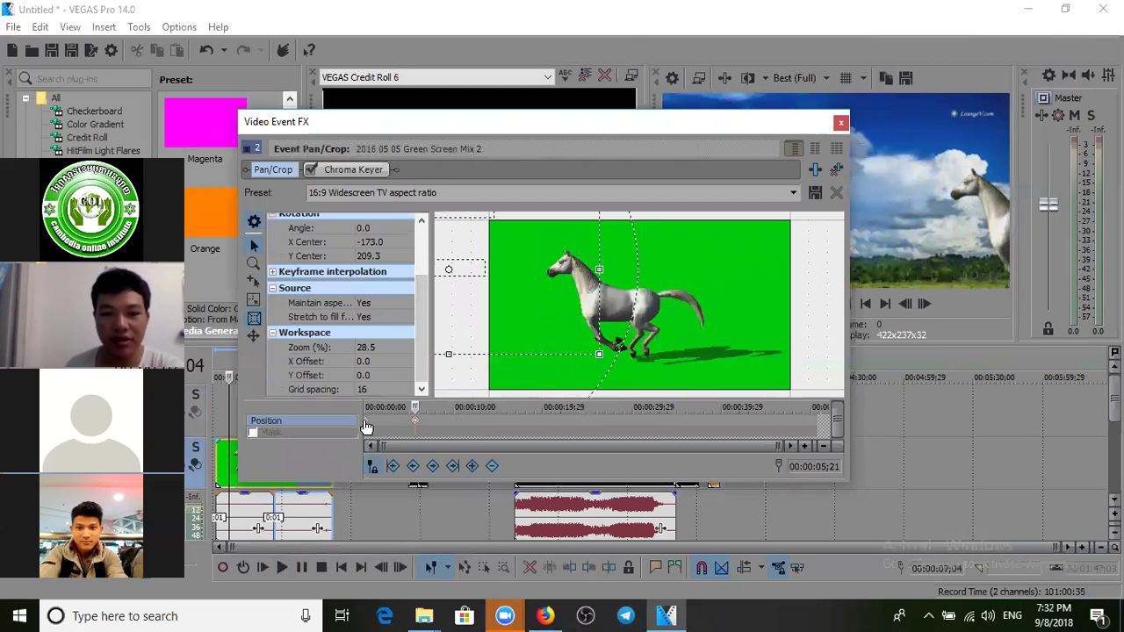
{"action": "left_click", "coordinate": [366, 422]}
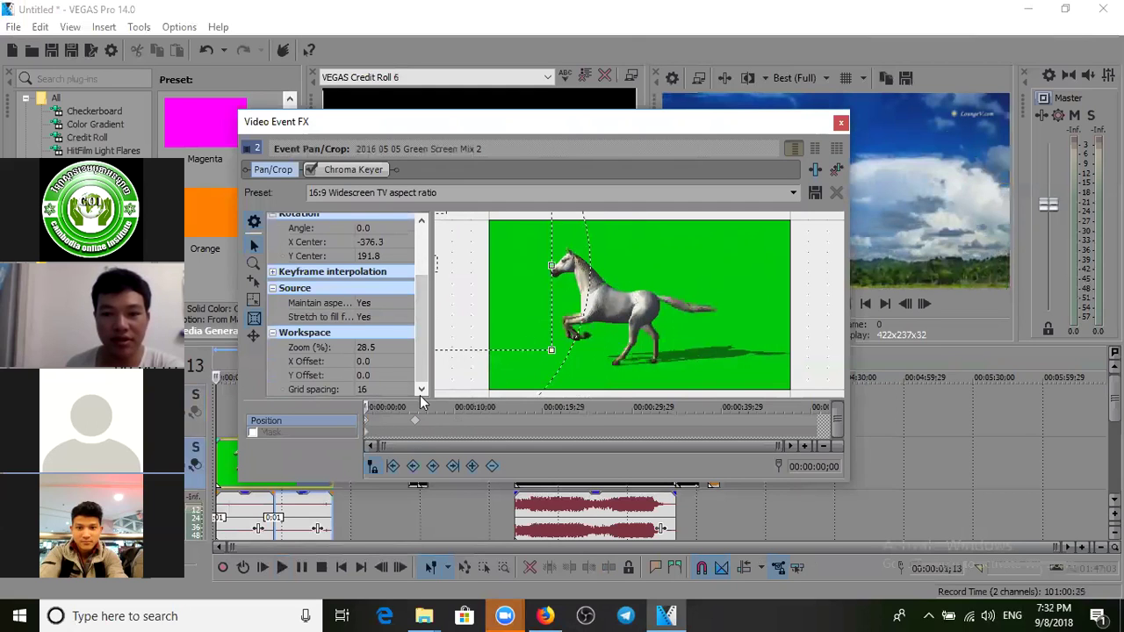
{"action": "left_click", "coordinate": [417, 421]}
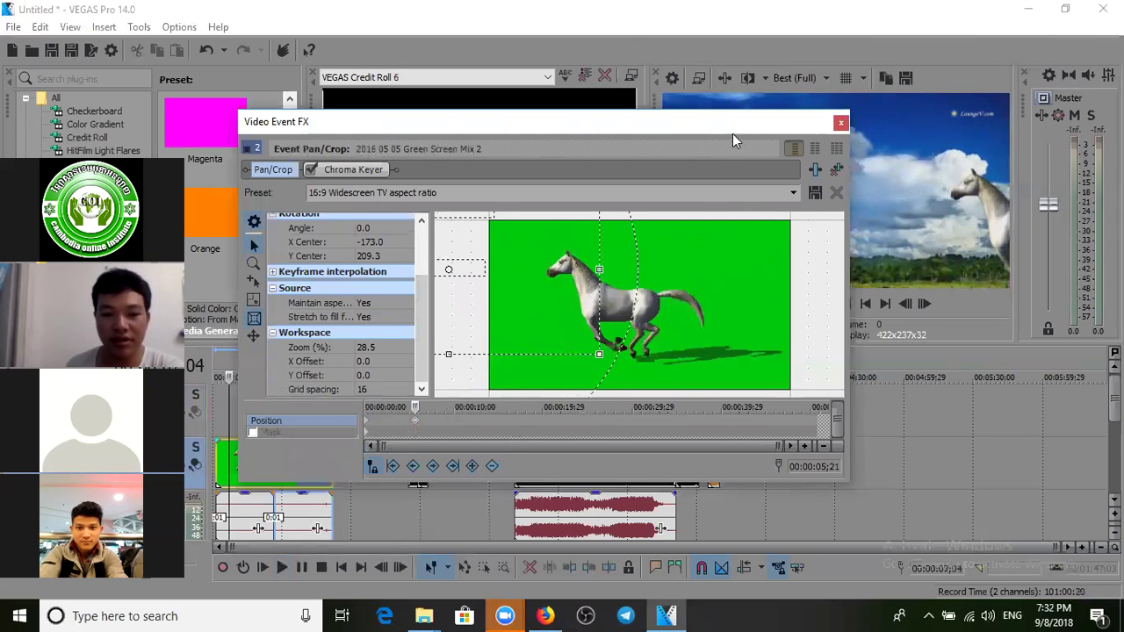
Step: Move the horse's Pan/Crop frame at 00:00:05;21 to X center 1,207.7 and Y center 360.0, and add a keyframe at 00:00:23;11
{"action": "left_click_drag", "start_coordinate": [716, 129], "coordinate": [570, 85]}
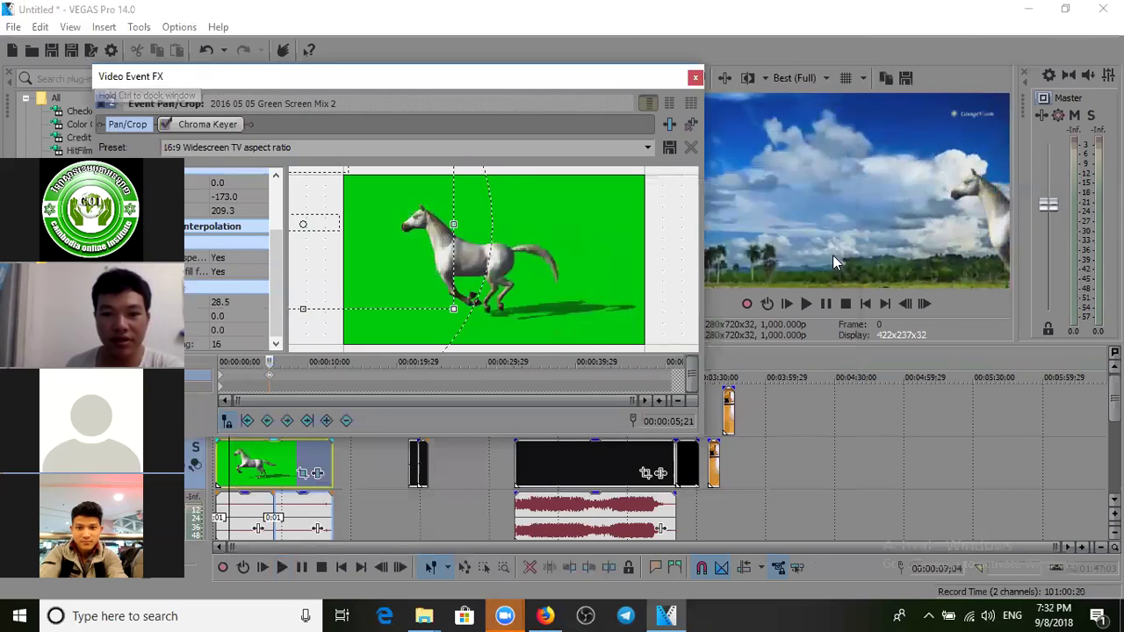
{"action": "left_click", "coordinate": [821, 305]}
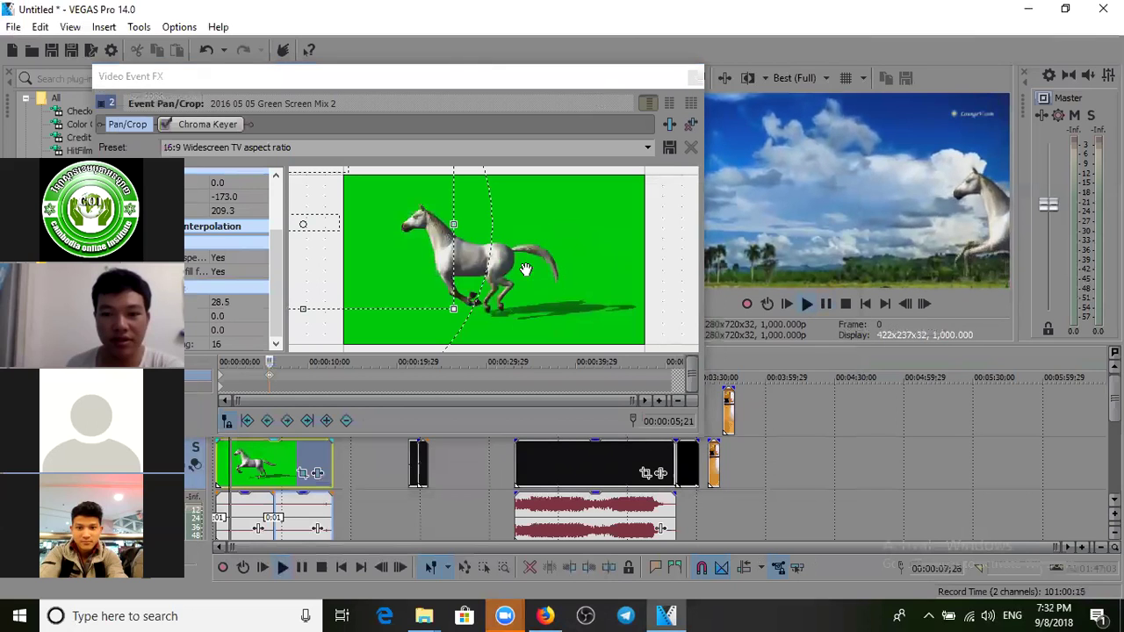
{"action": "left_click_drag", "start_coordinate": [416, 258], "coordinate": [740, 299]}
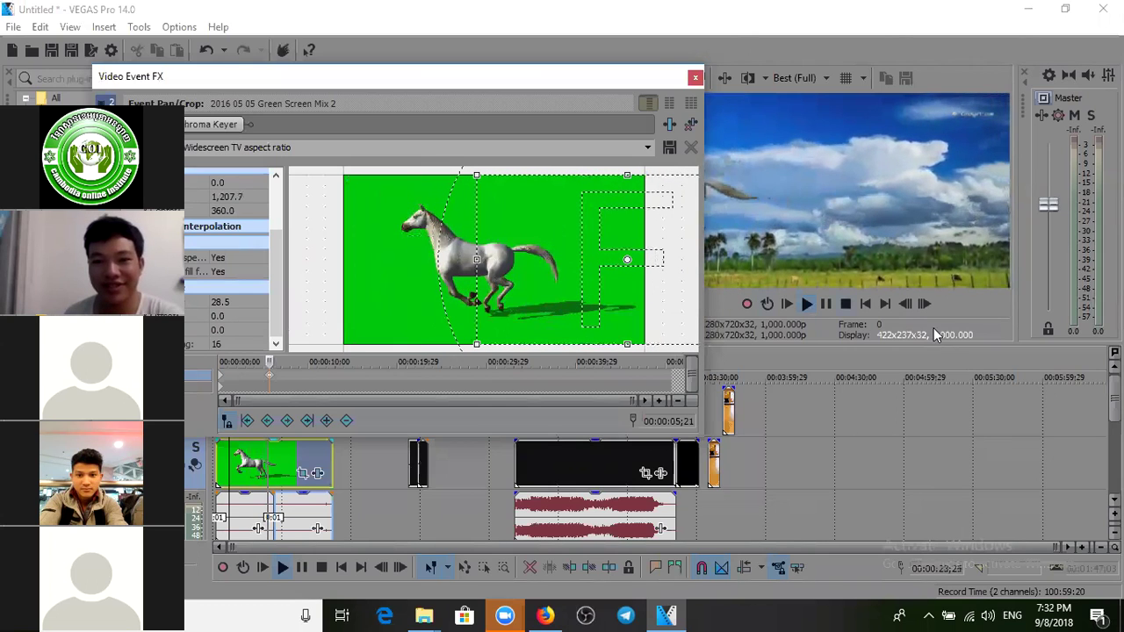
{"action": "left_click", "coordinate": [828, 305]}
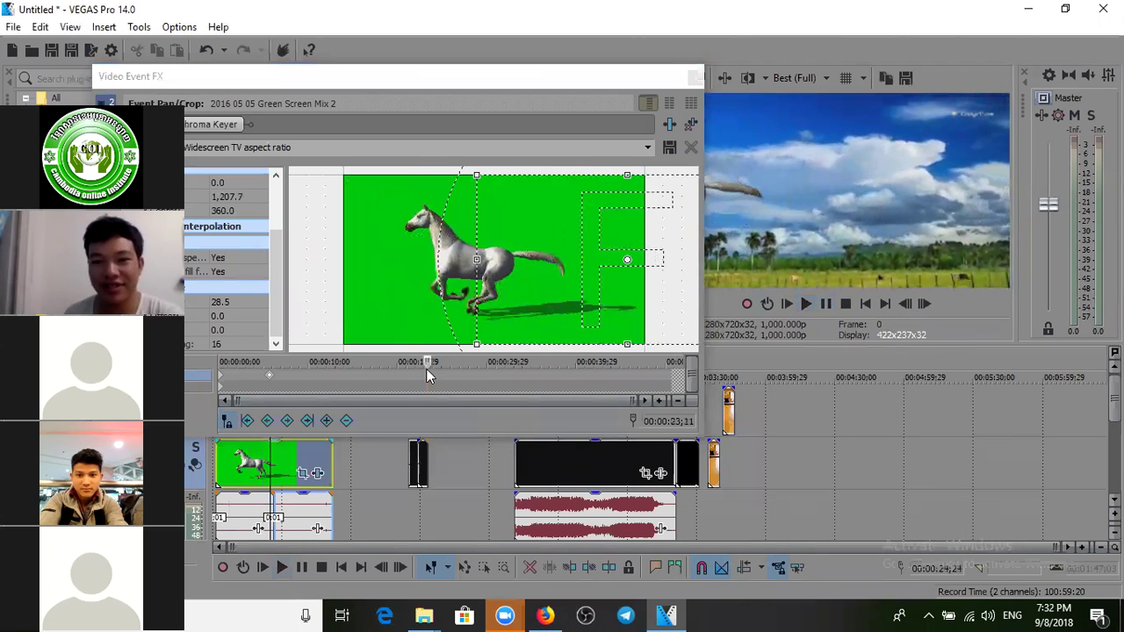
{"action": "left_click", "coordinate": [326, 422]}
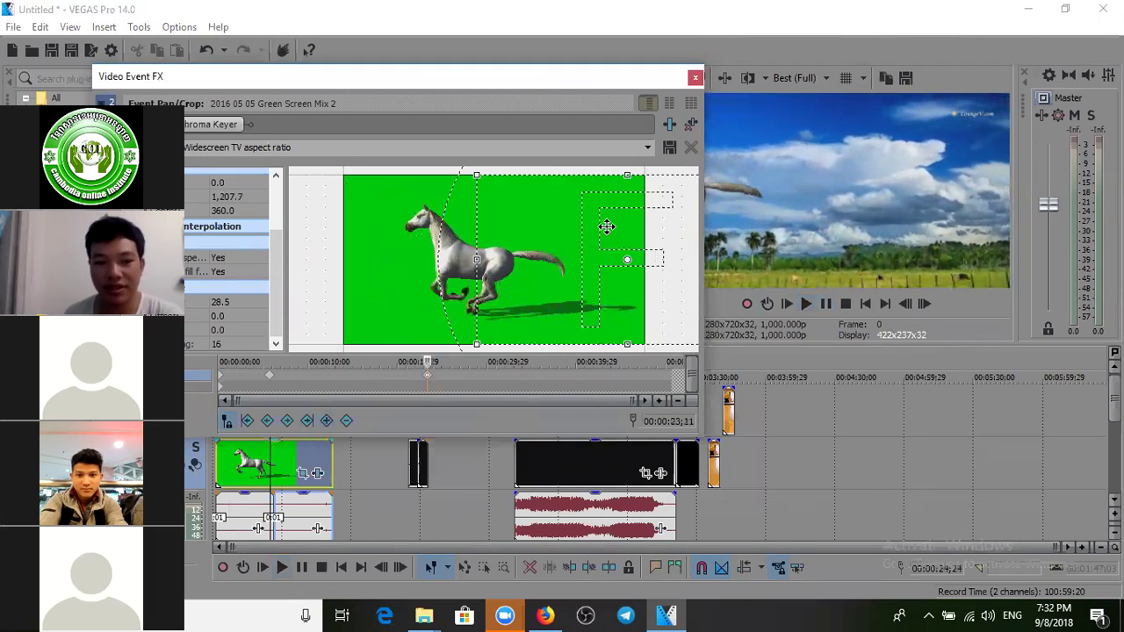
Step: Play the animated horse composite from the timeline start and check the keyed dancer example at about 2:40
{"action": "left_click_drag", "start_coordinate": [542, 88], "coordinate": [444, 77]}
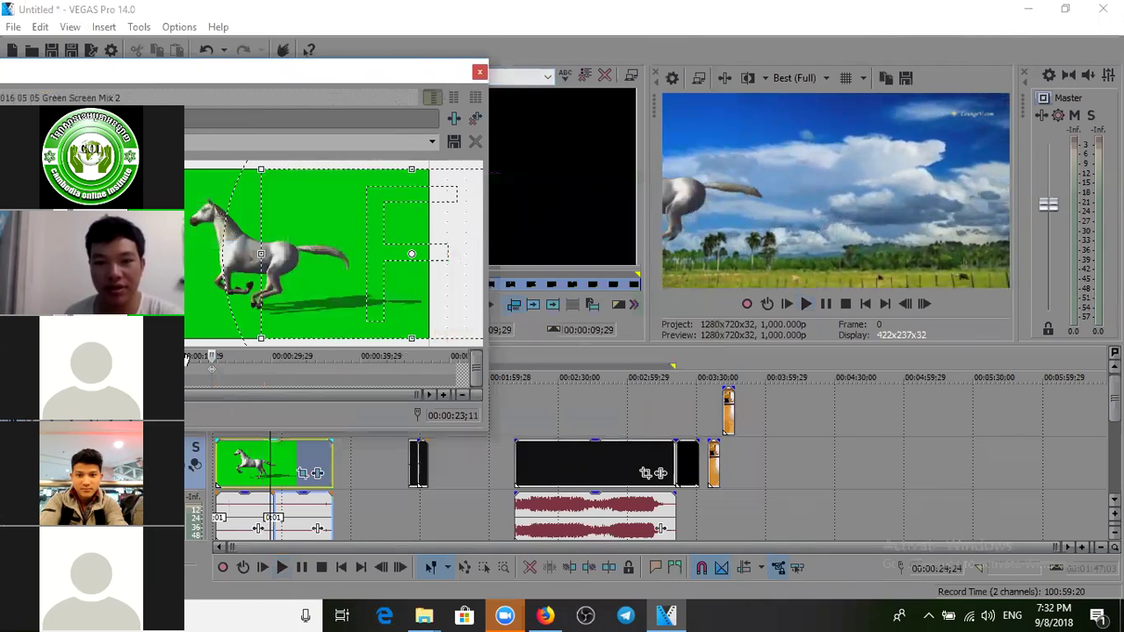
{"action": "left_click", "coordinate": [211, 487]}
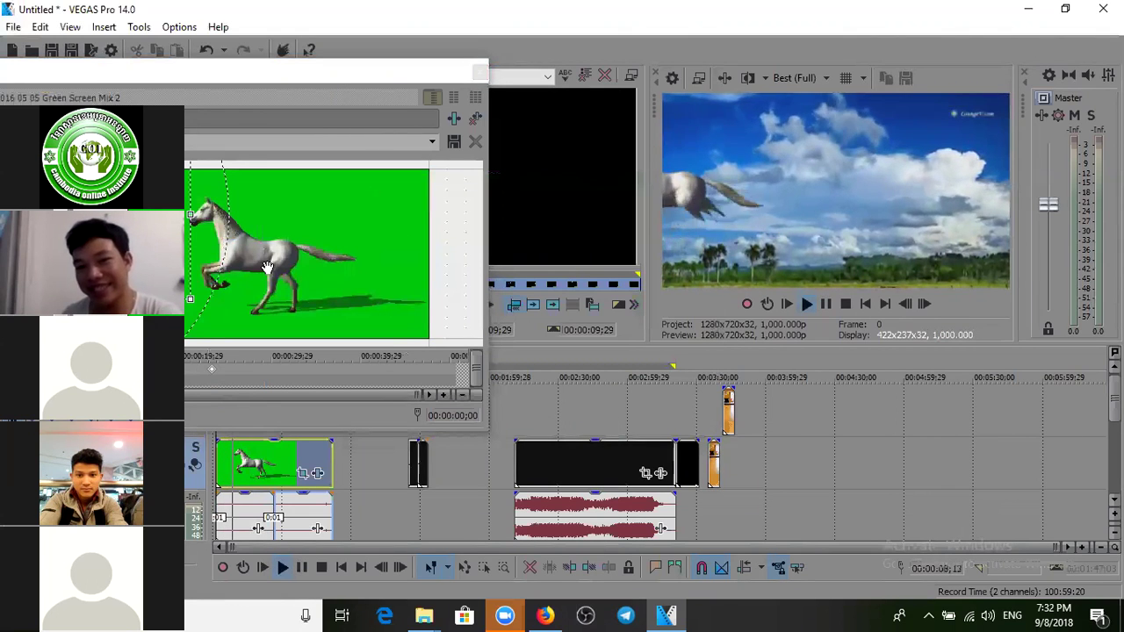
{"action": "left_click", "coordinate": [479, 73]}
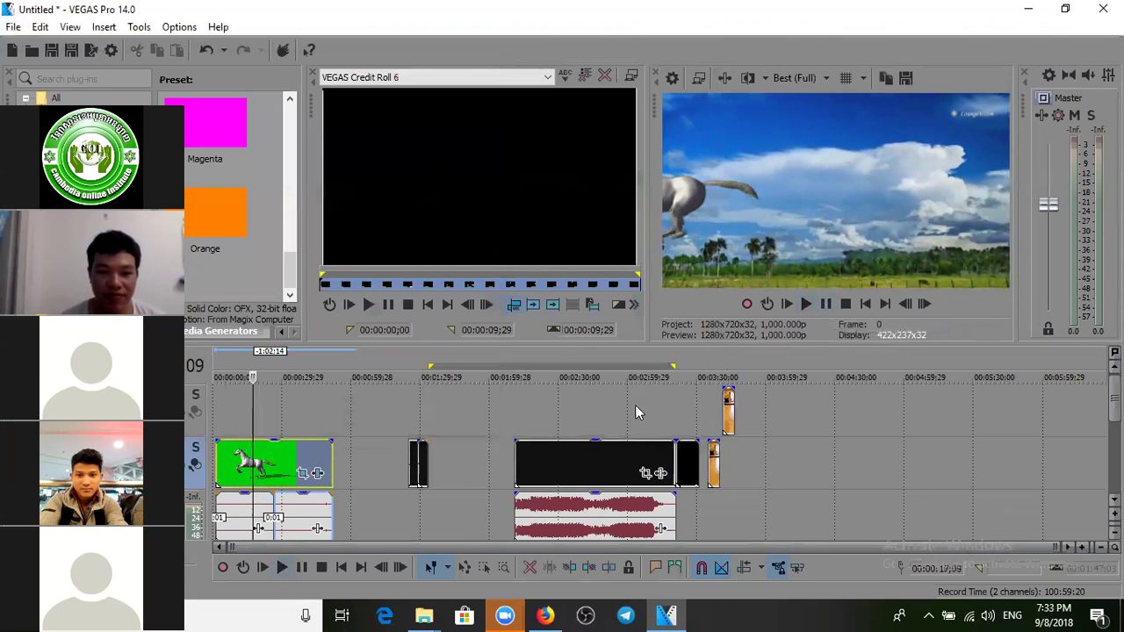
{"action": "left_click", "coordinate": [581, 410]}
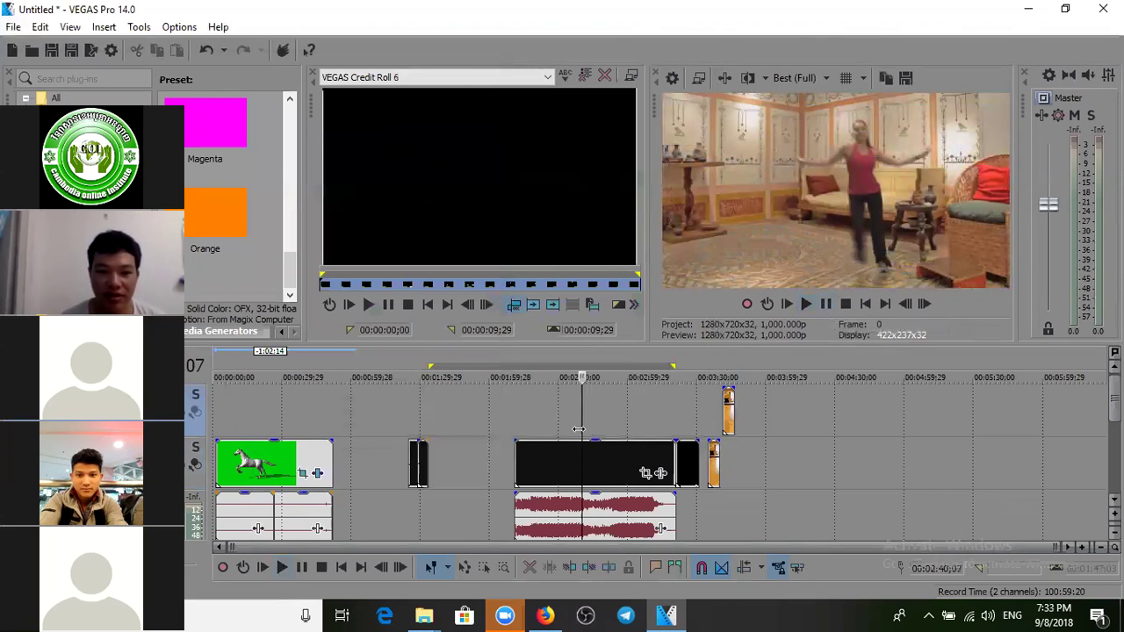
Step: Play the keyed dancer example from about 2:40, and check the horse composite at 0:42 and the green-screen footage at 3:10
{"action": "left_click", "coordinate": [805, 304]}
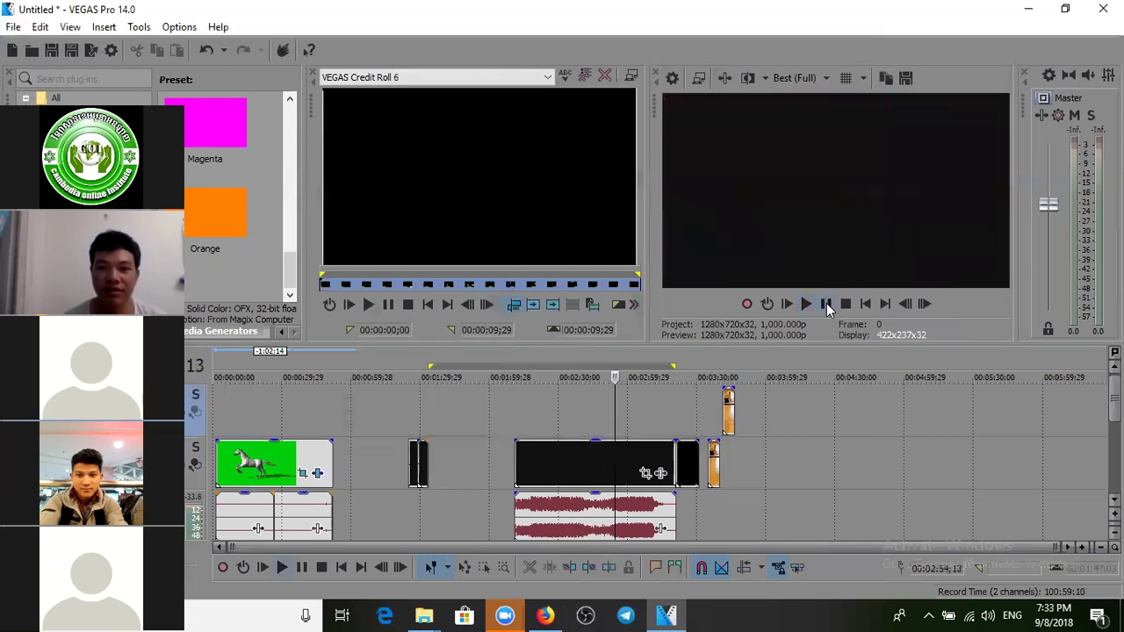
{"action": "left_click", "coordinate": [311, 420]}
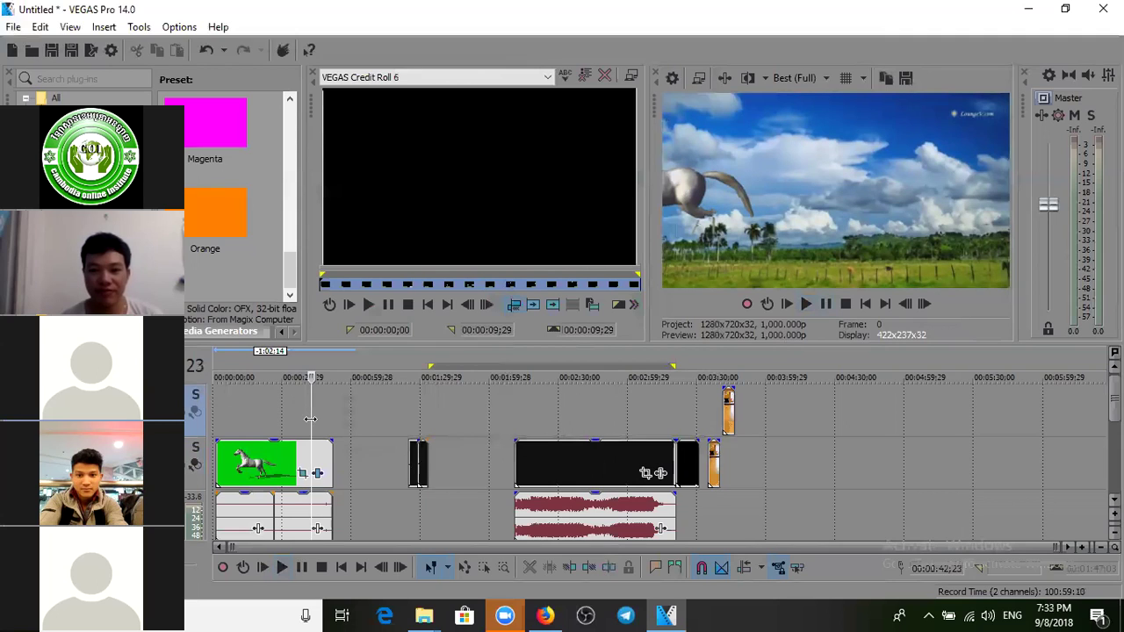
{"action": "left_click", "coordinate": [650, 412]}
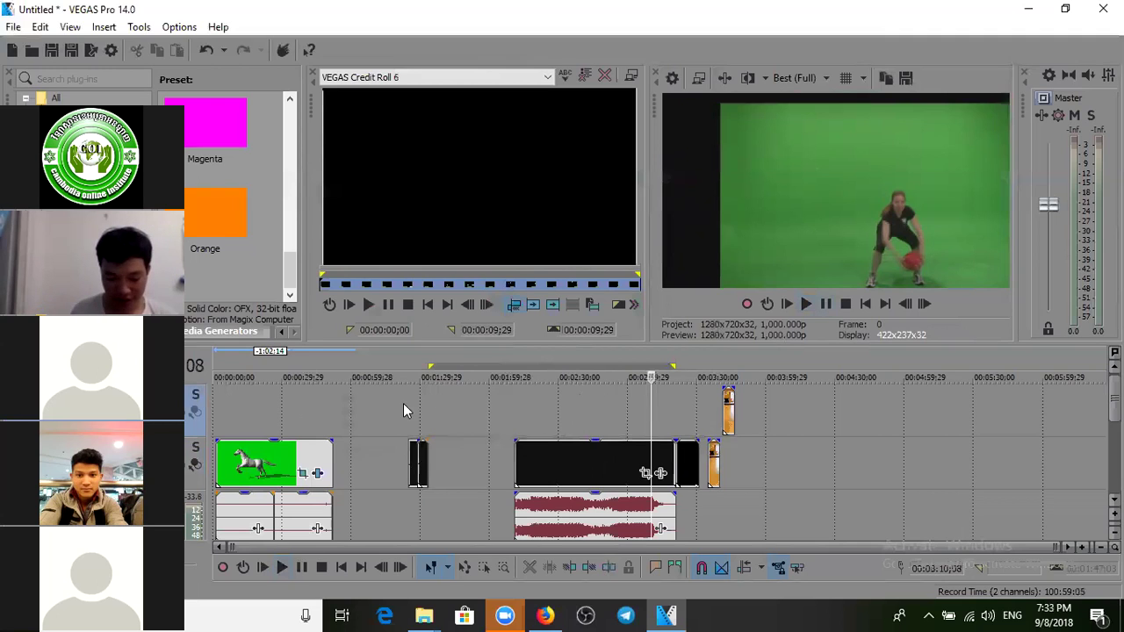
Step: Open the horse clip's Chroma Keyer settings and place the window clear of the preview, with the playhead at 00:00:04;19
{"action": "left_click", "coordinate": [318, 474]}
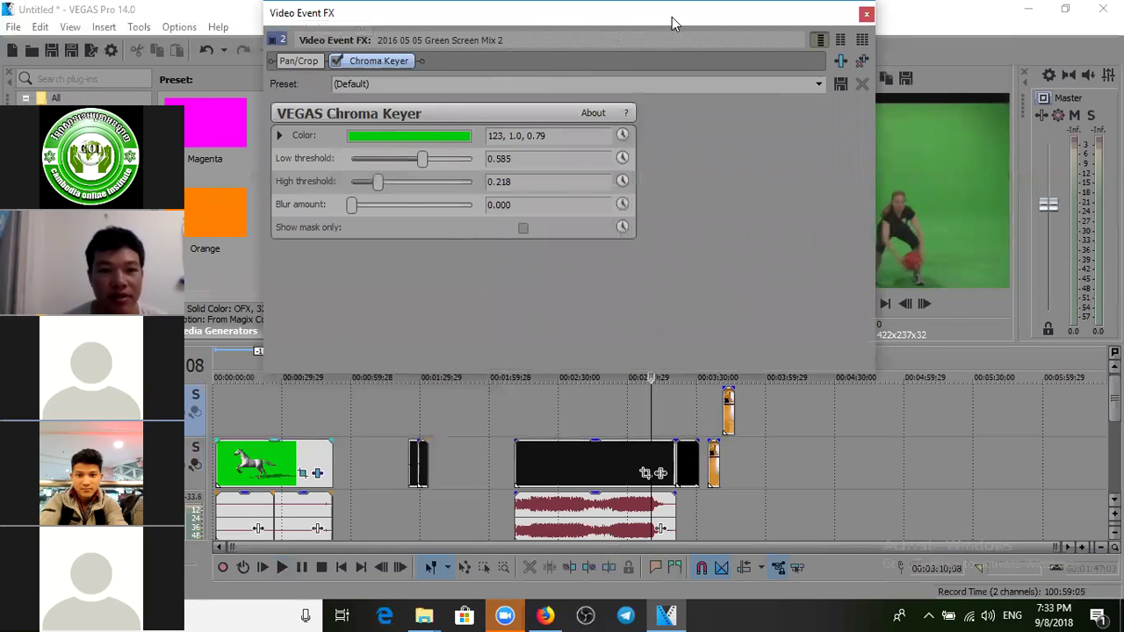
{"action": "left_click_drag", "start_coordinate": [672, 16], "coordinate": [525, 23]}
{"action": "left_click", "coordinate": [272, 461]}
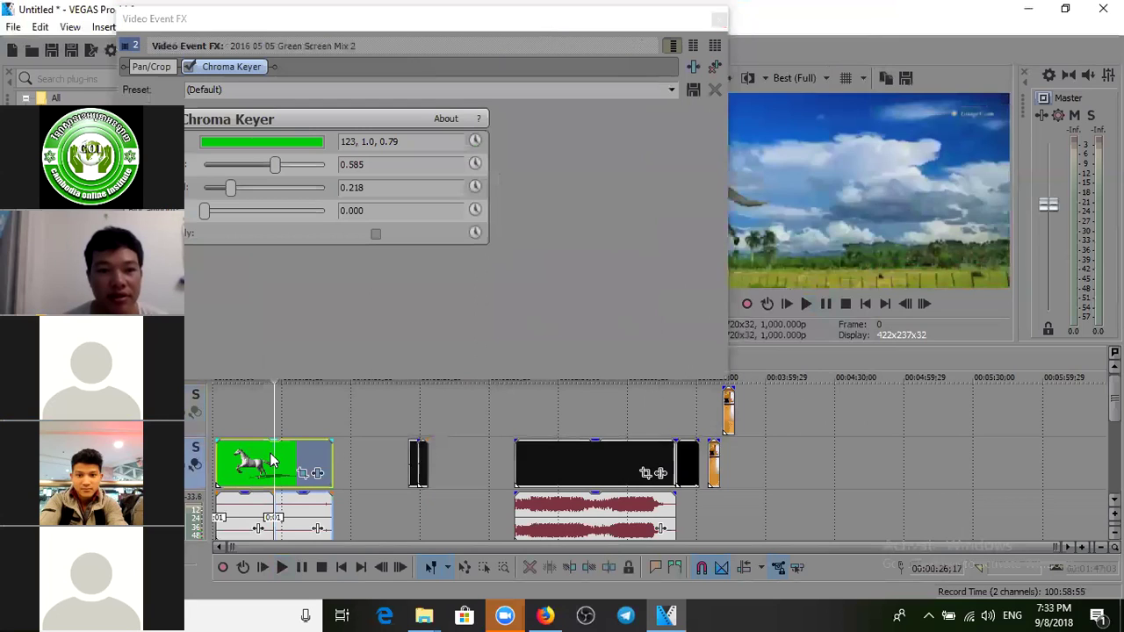
{"action": "left_click", "coordinate": [235, 458]}
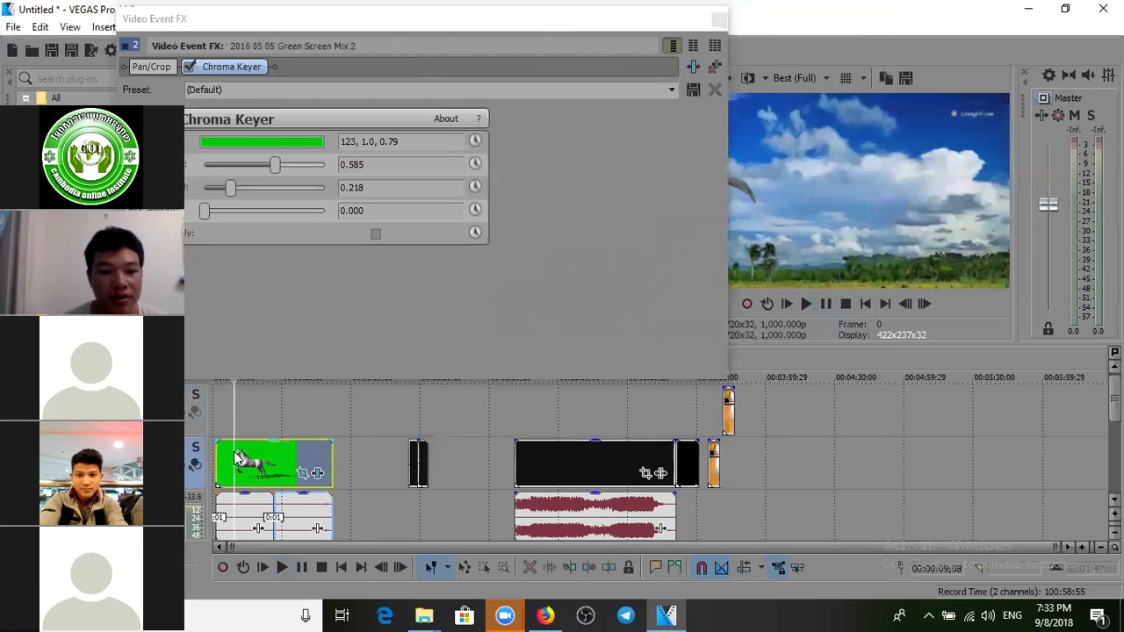
{"action": "left_click", "coordinate": [571, 19]}
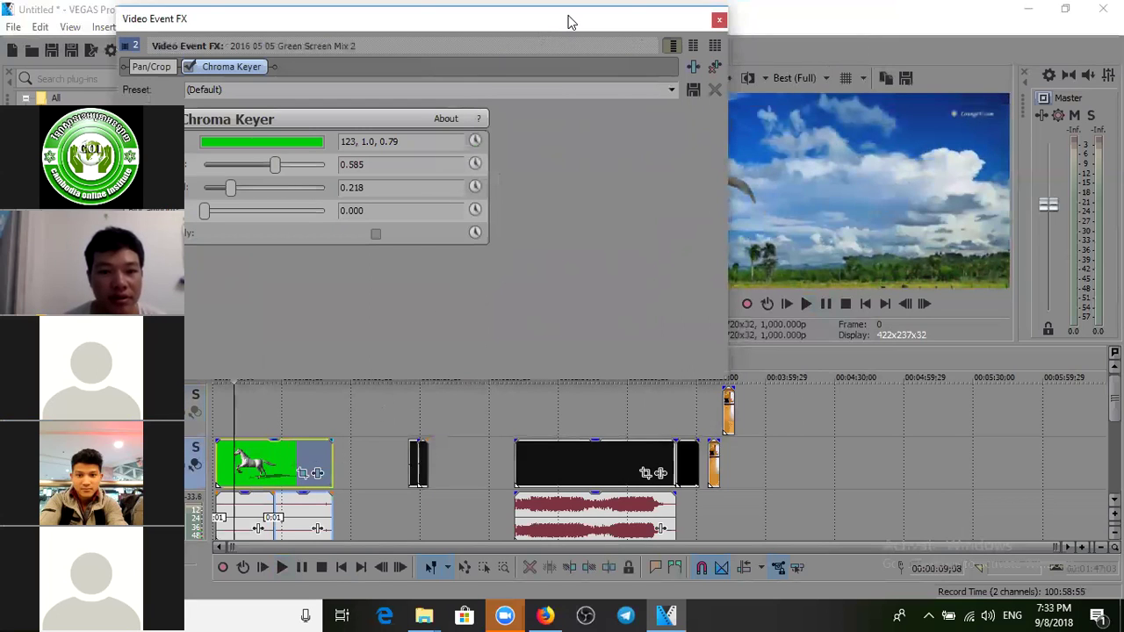
{"action": "left_click_drag", "start_coordinate": [568, 21], "coordinate": [430, 15]}
{"action": "left_click", "coordinate": [226, 463]}
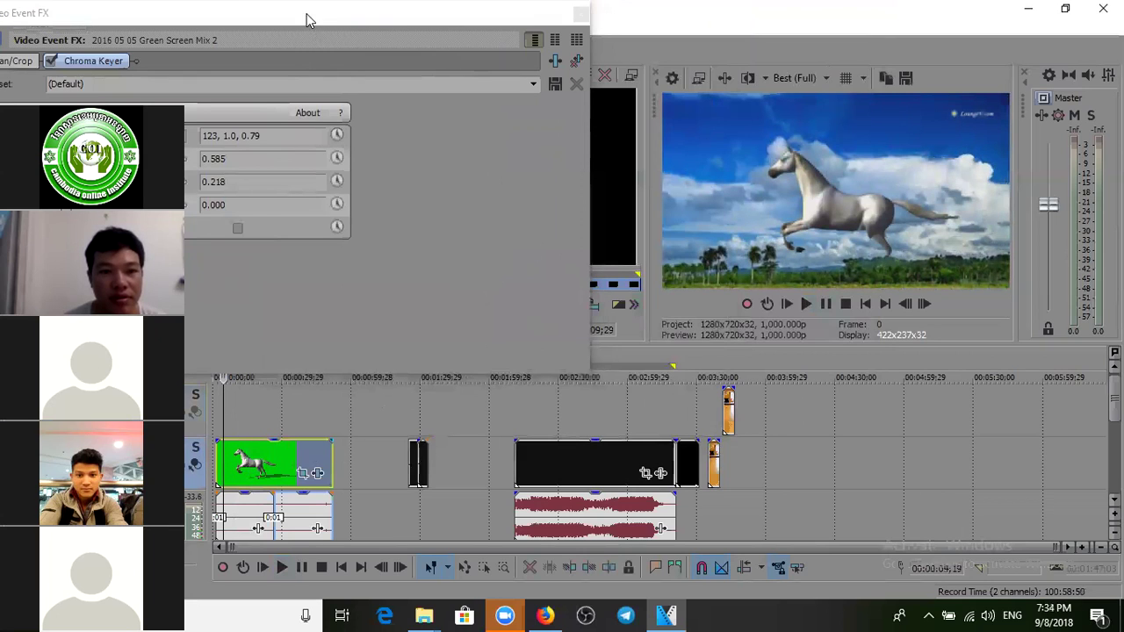
{"action": "left_click", "coordinate": [341, 24]}
{"action": "left_click_drag", "start_coordinate": [340, 23], "coordinate": [828, 302]}
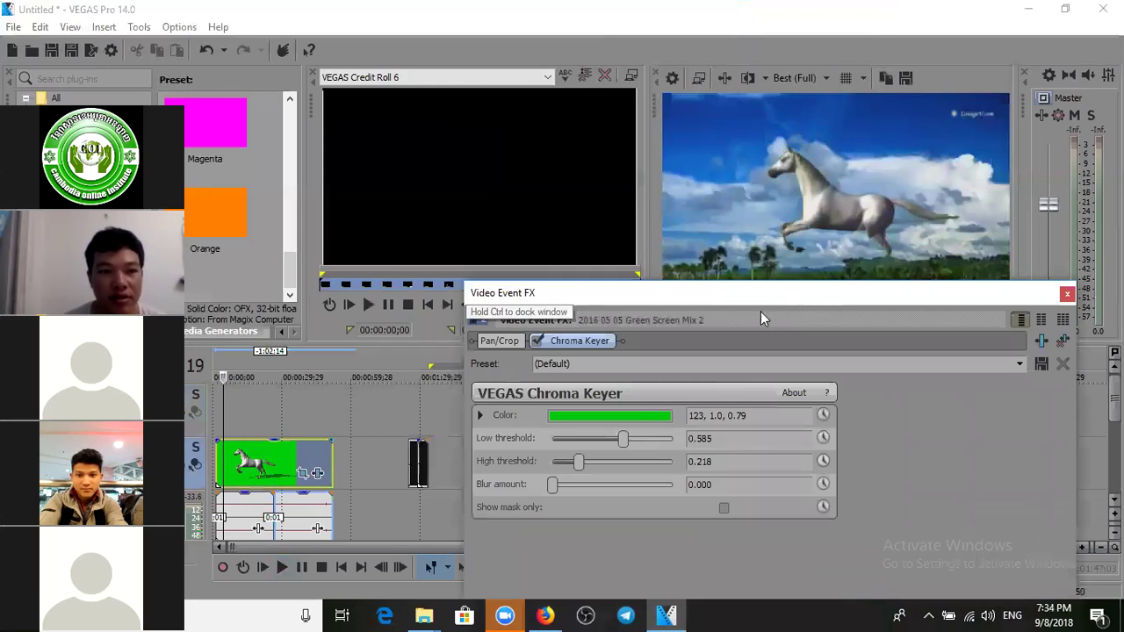
Step: Toggle the horse clip's Chroma Keyer off and on repeatedly to compare the preview, leave it enabled, and close the effect settings
{"action": "left_click", "coordinate": [538, 343]}
{"action": "left_click", "coordinate": [538, 343]}
{"action": "left_click", "coordinate": [537, 342]}
{"action": "left_click", "coordinate": [538, 342]}
{"action": "left_click", "coordinate": [538, 342]}
{"action": "left_click", "coordinate": [538, 343]}
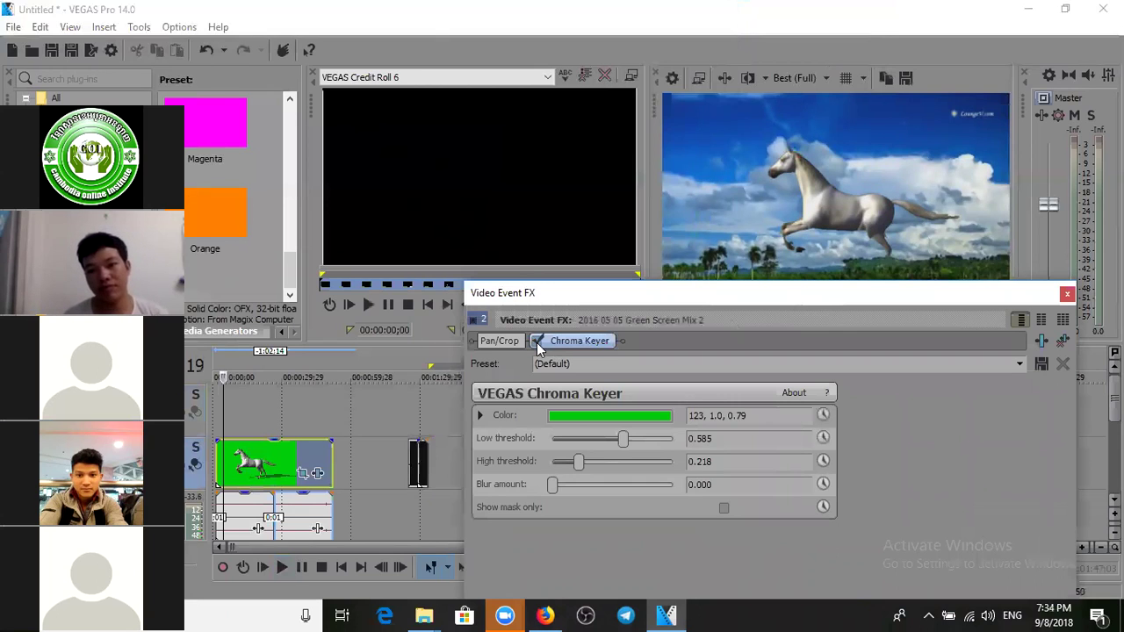
{"action": "left_click", "coordinate": [537, 343]}
{"action": "left_click", "coordinate": [537, 343]}
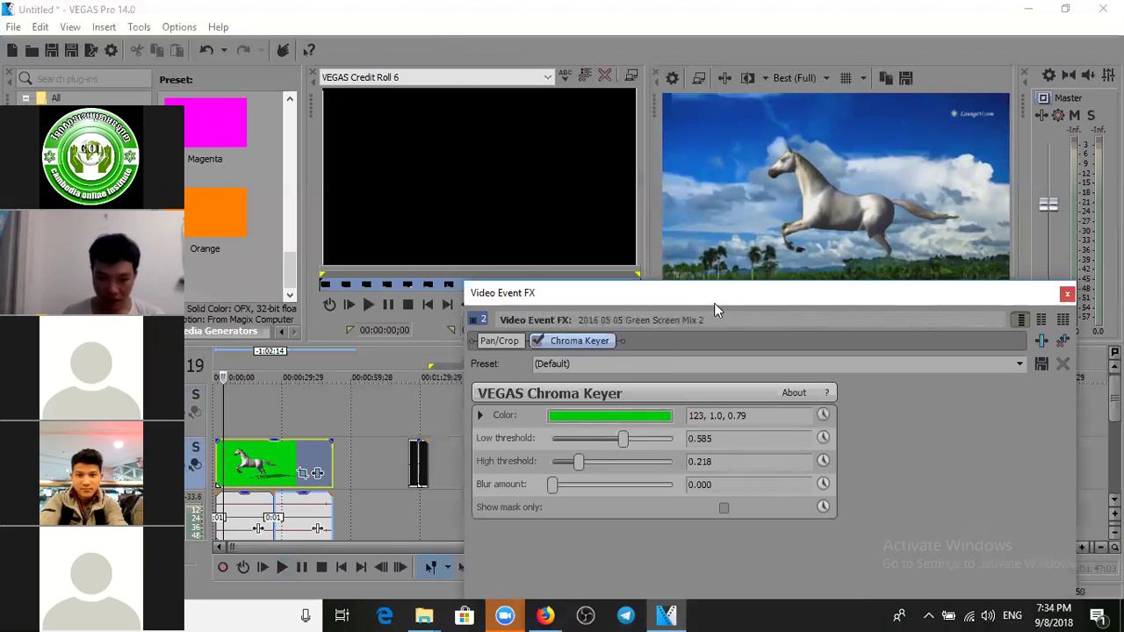
{"action": "left_click", "coordinate": [1067, 295]}
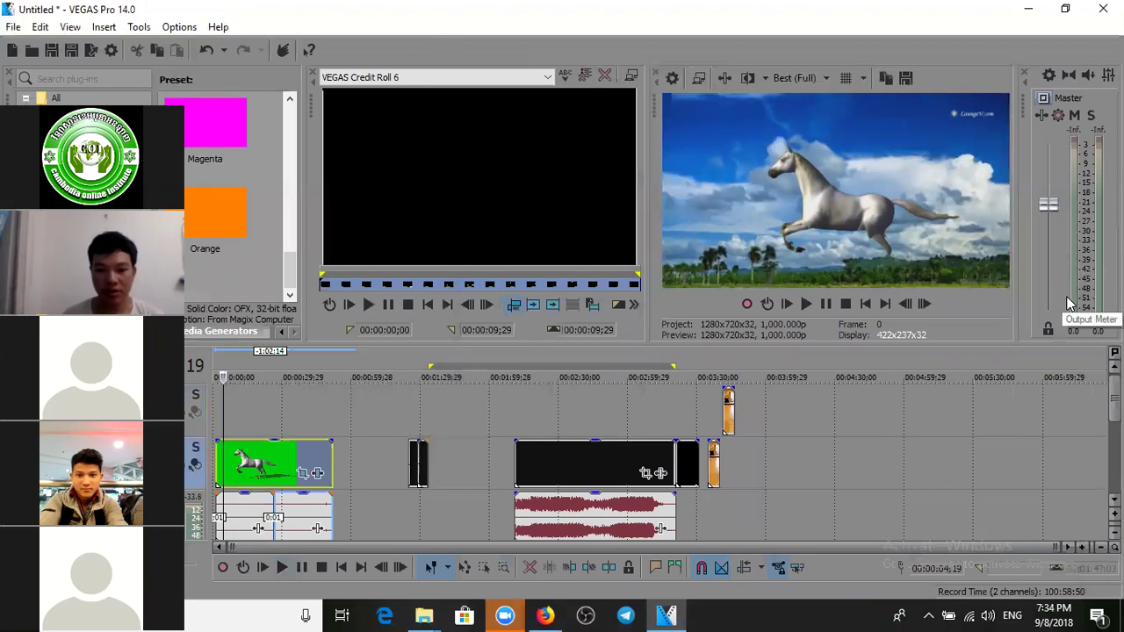
{"action": "left_click_drag", "start_coordinate": [288, 271], "coordinate": [284, 96]}
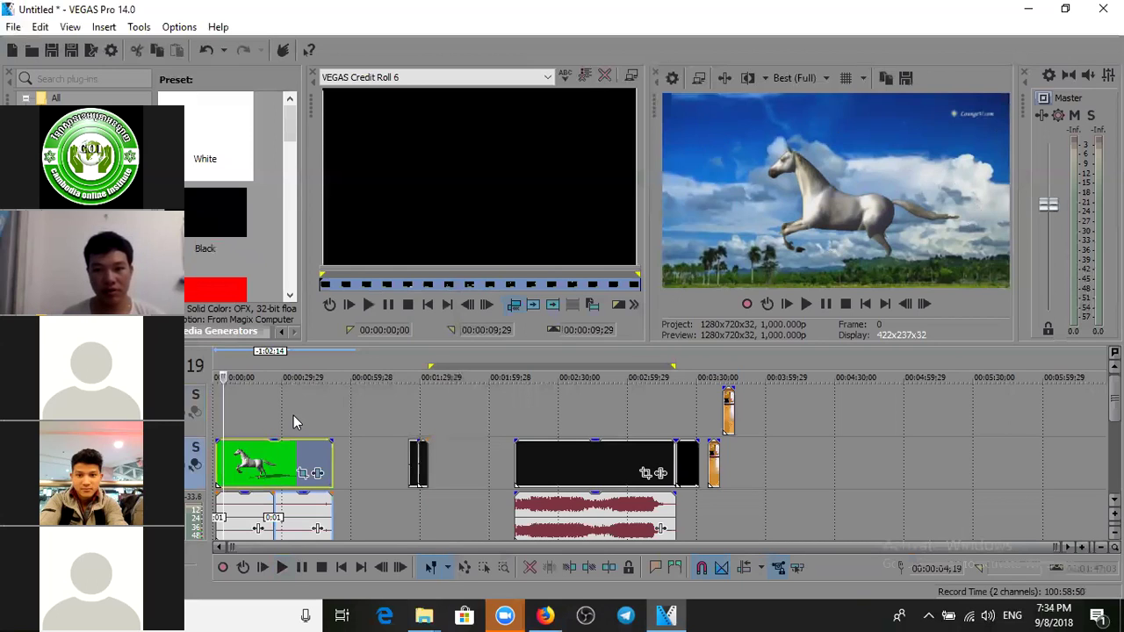
{"action": "left_click", "coordinate": [535, 402]}
{"action": "left_click", "coordinate": [468, 400]}
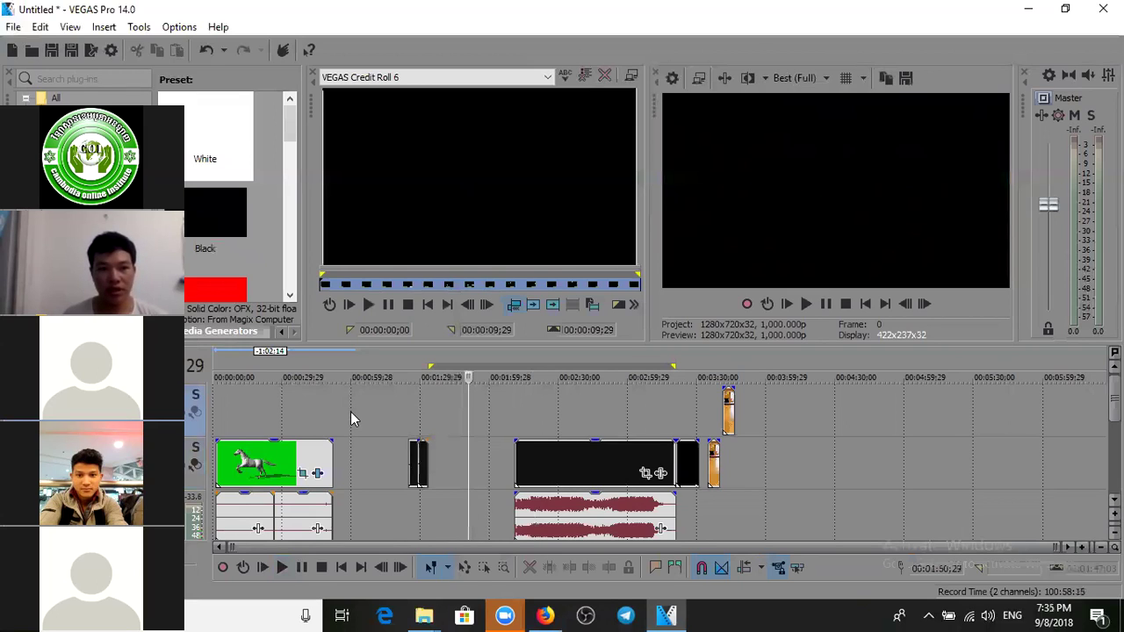
{"action": "left_click", "coordinate": [273, 411]}
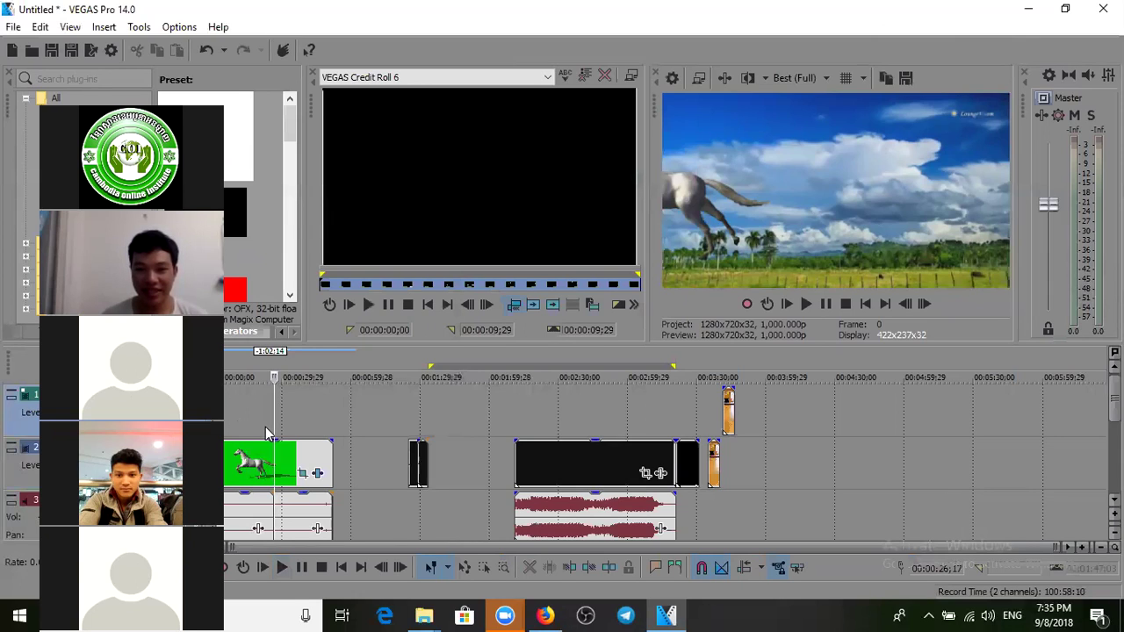
Step: Switch to Firefox, search Google videos for "green studio" in a new tab, and open "How to Set Up a Mini Green Screen Studio"
{"action": "key", "text": "alt+Tab"}
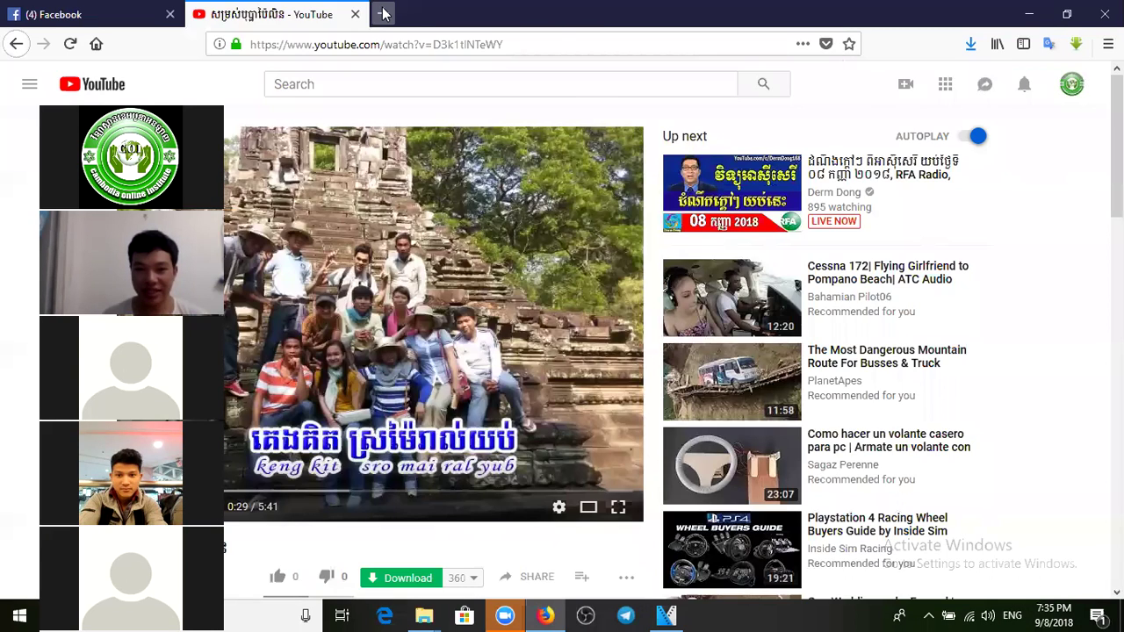
{"action": "left_click", "coordinate": [384, 13]}
{"action": "type", "text": "green studio"}
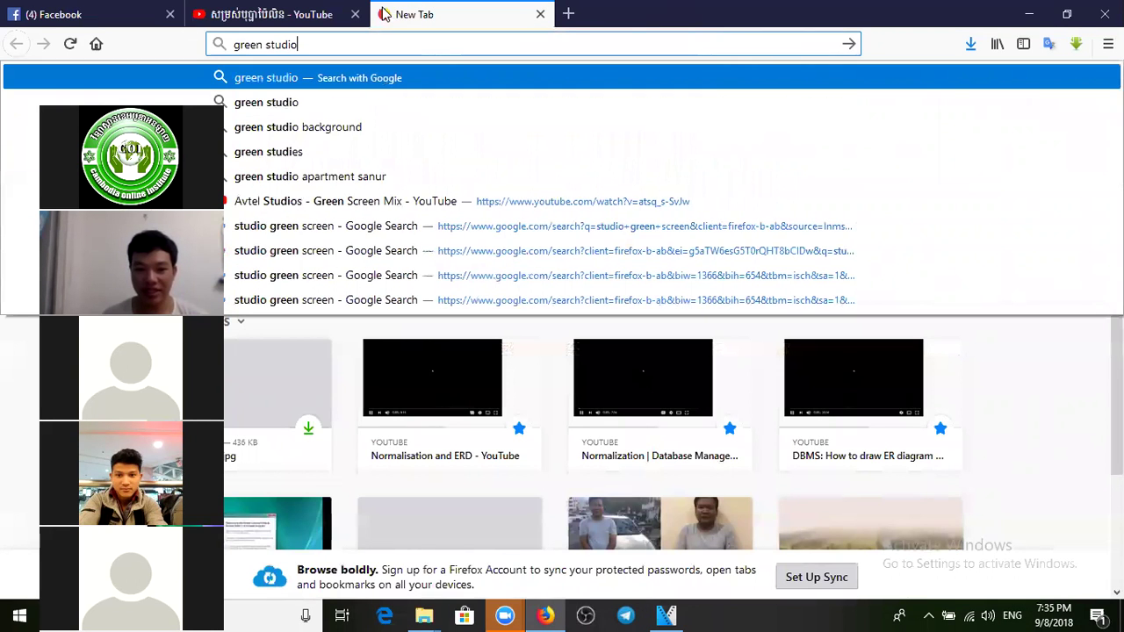
{"action": "key", "text": "Return"}
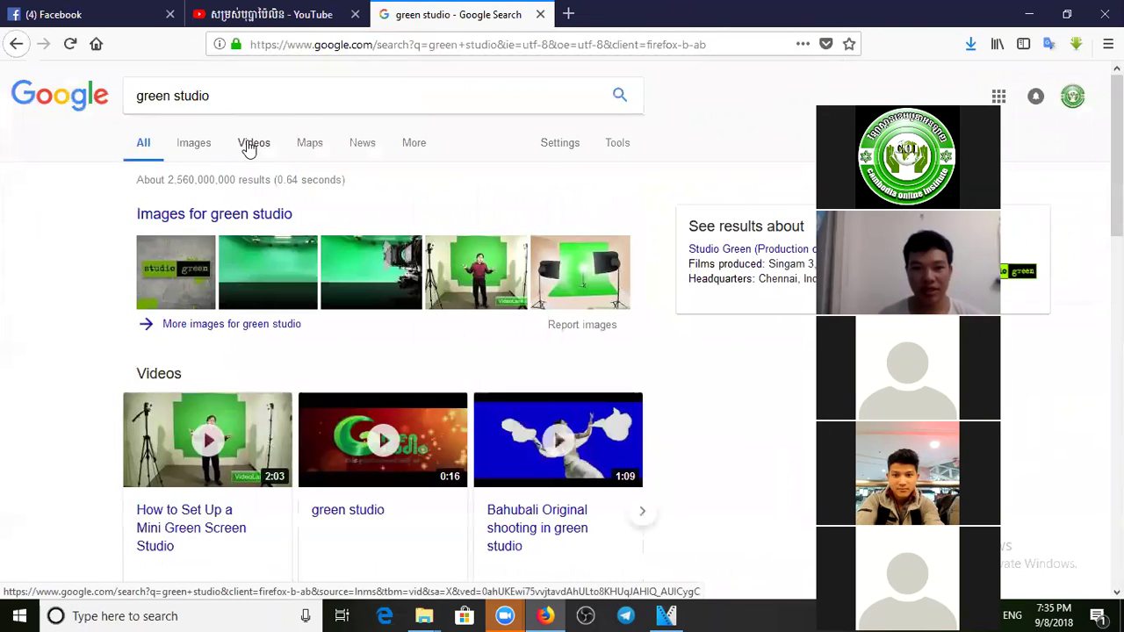
{"action": "left_click", "coordinate": [252, 144]}
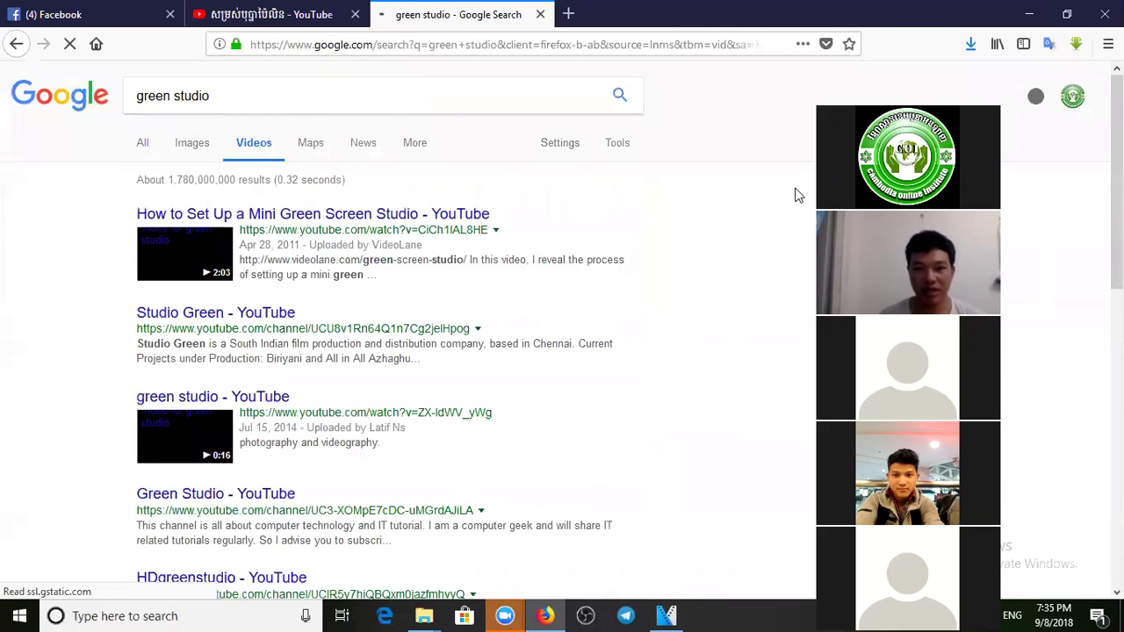
{"action": "left_click", "coordinate": [186, 253]}
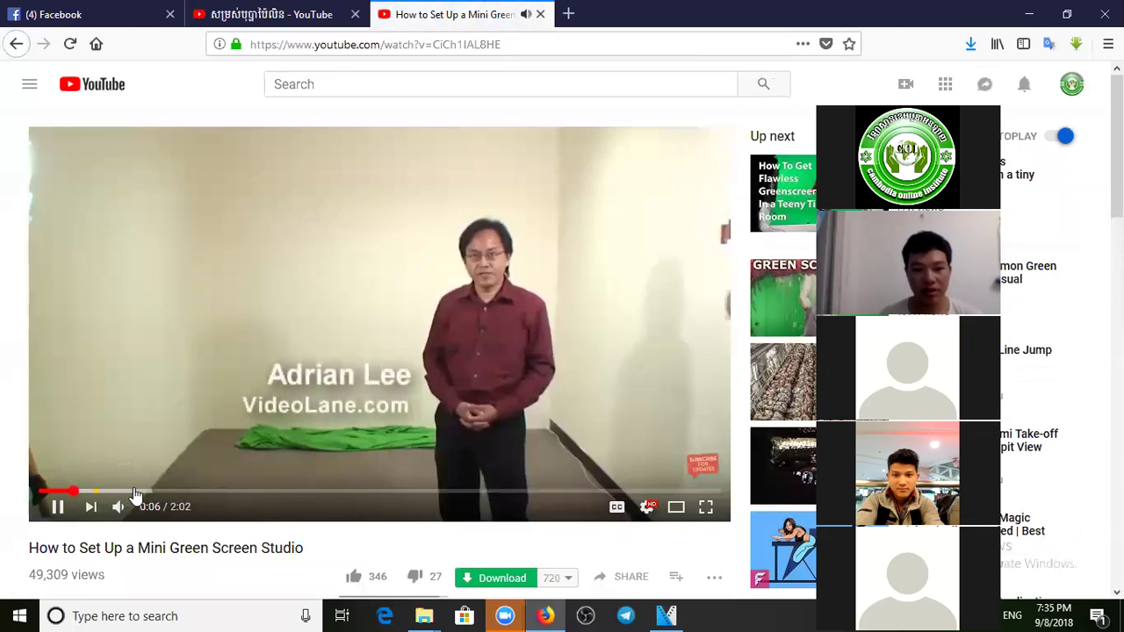
Step: Skip through the mini green screen studio video to about 1:31 to view the backdrop and lighting setup, closing the overlay ad
{"action": "left_click", "coordinate": [137, 491]}
{"action": "left_click", "coordinate": [213, 492]}
{"action": "left_click", "coordinate": [246, 492]}
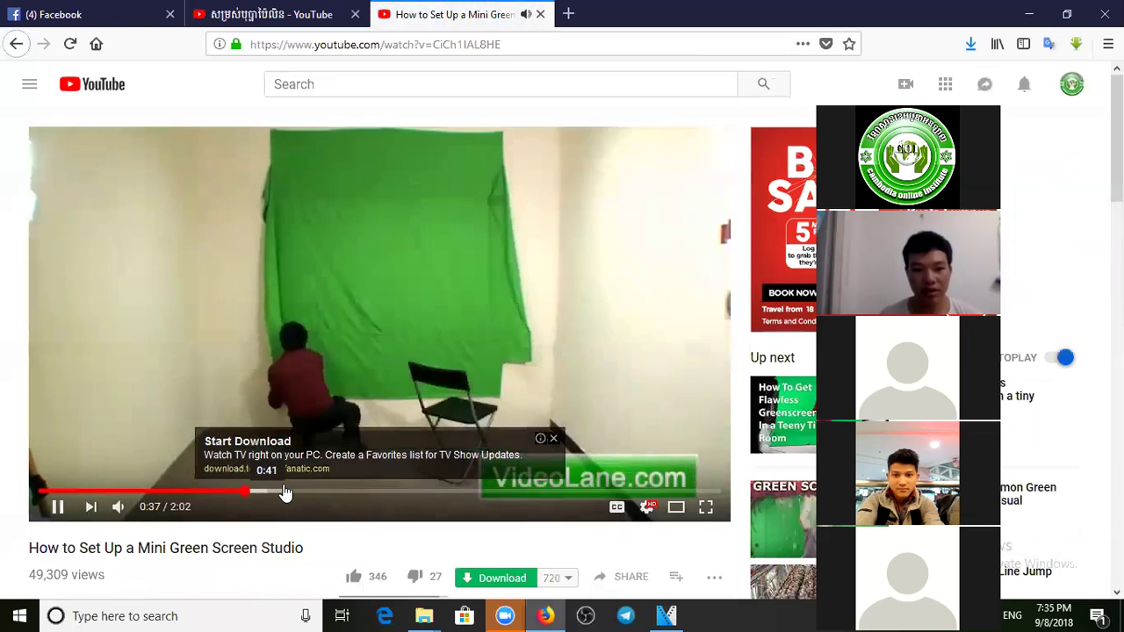
{"action": "left_click", "coordinate": [298, 493]}
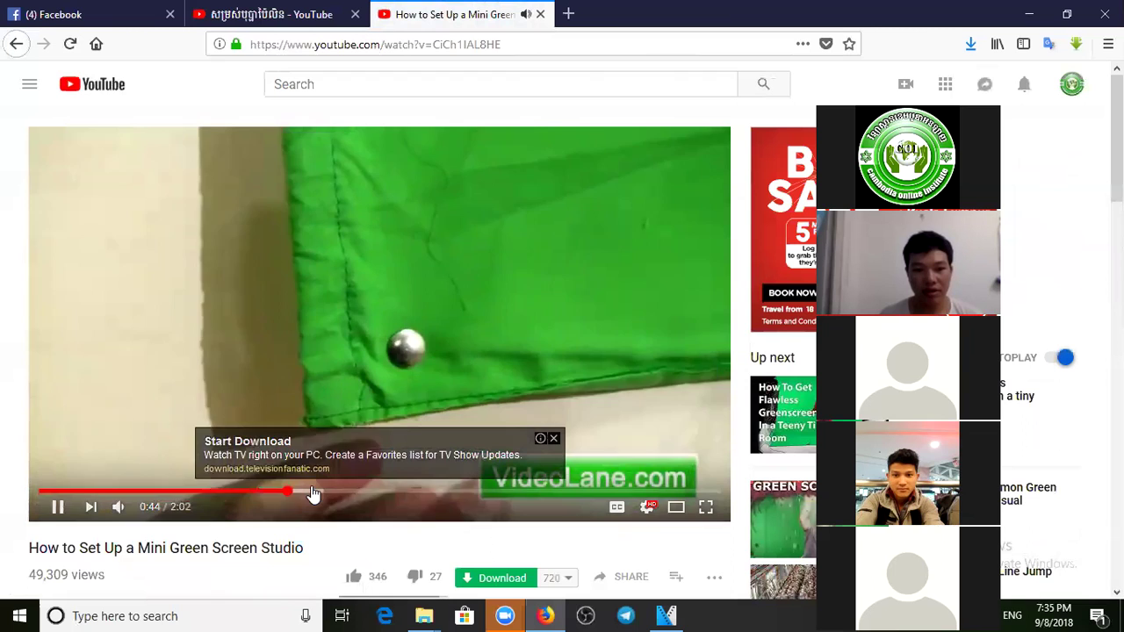
{"action": "left_click", "coordinate": [323, 494]}
{"action": "left_click", "coordinate": [553, 438]}
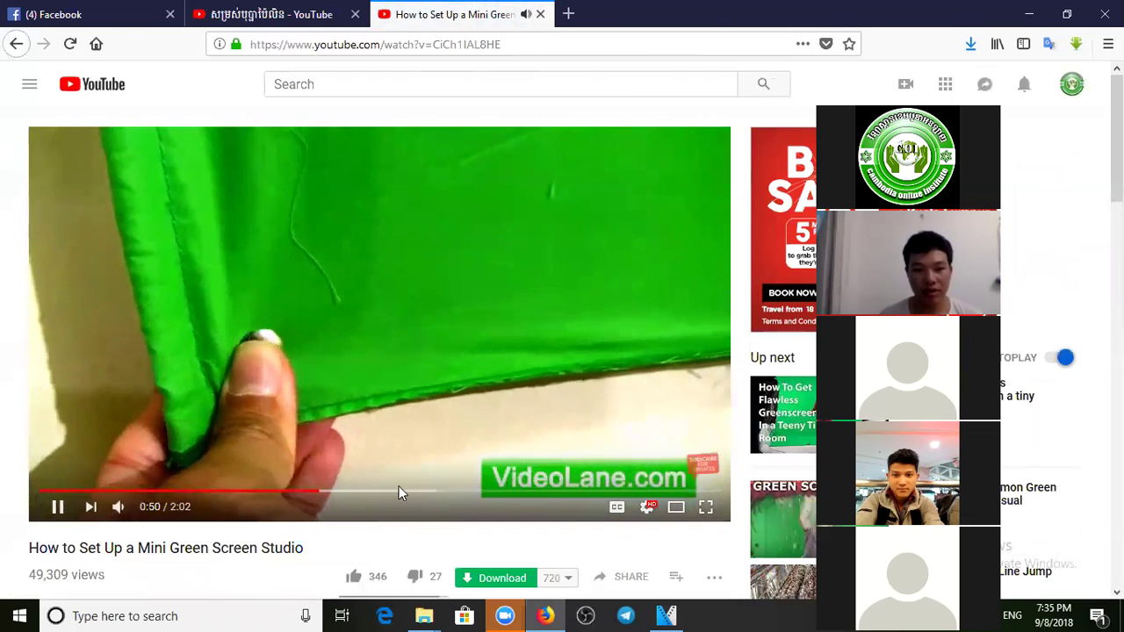
{"action": "left_click", "coordinate": [386, 495]}
{"action": "left_click", "coordinate": [412, 496]}
{"action": "left_click", "coordinate": [432, 495]}
{"action": "left_click", "coordinate": [465, 495]}
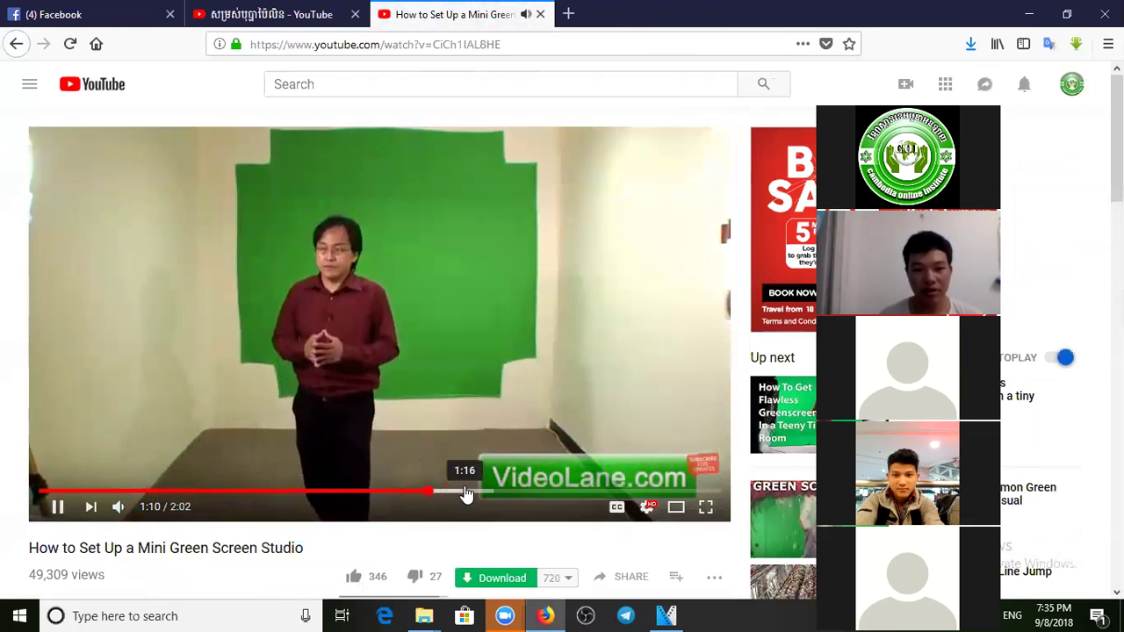
{"action": "left_click", "coordinate": [487, 494]}
{"action": "left_click", "coordinate": [502, 495]}
{"action": "left_click", "coordinate": [549, 494]}
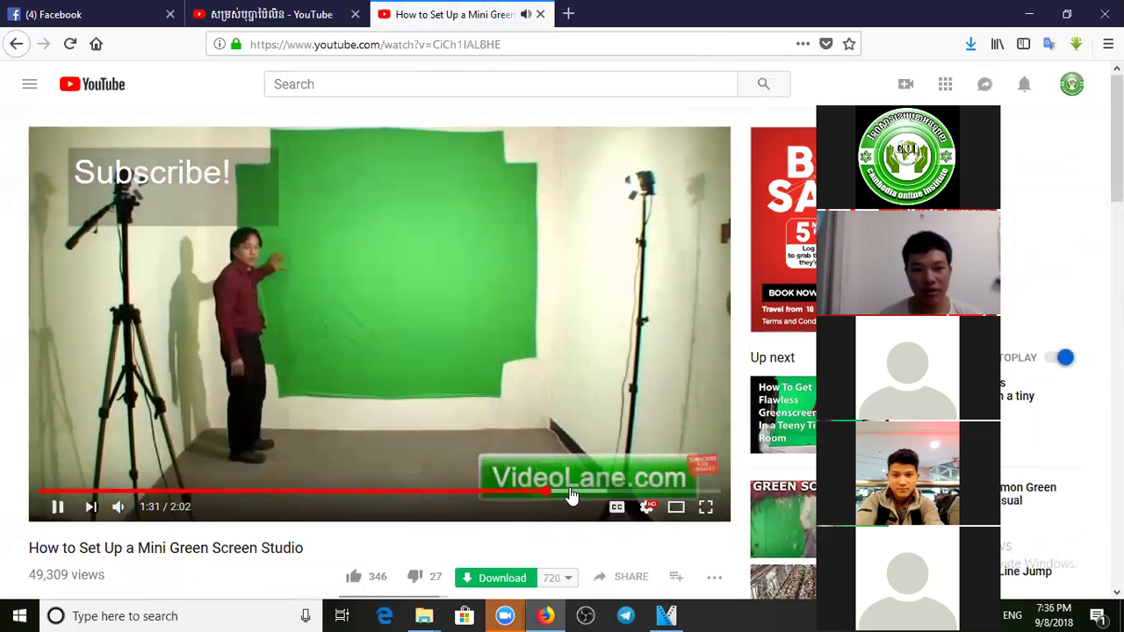
Step: Skip to the video's green-screen and keyed shots around 1:45, pause at 1:48, and look over the page below the player
{"action": "left_click", "coordinate": [574, 495]}
{"action": "left_click", "coordinate": [604, 495]}
{"action": "left_click", "coordinate": [631, 494]}
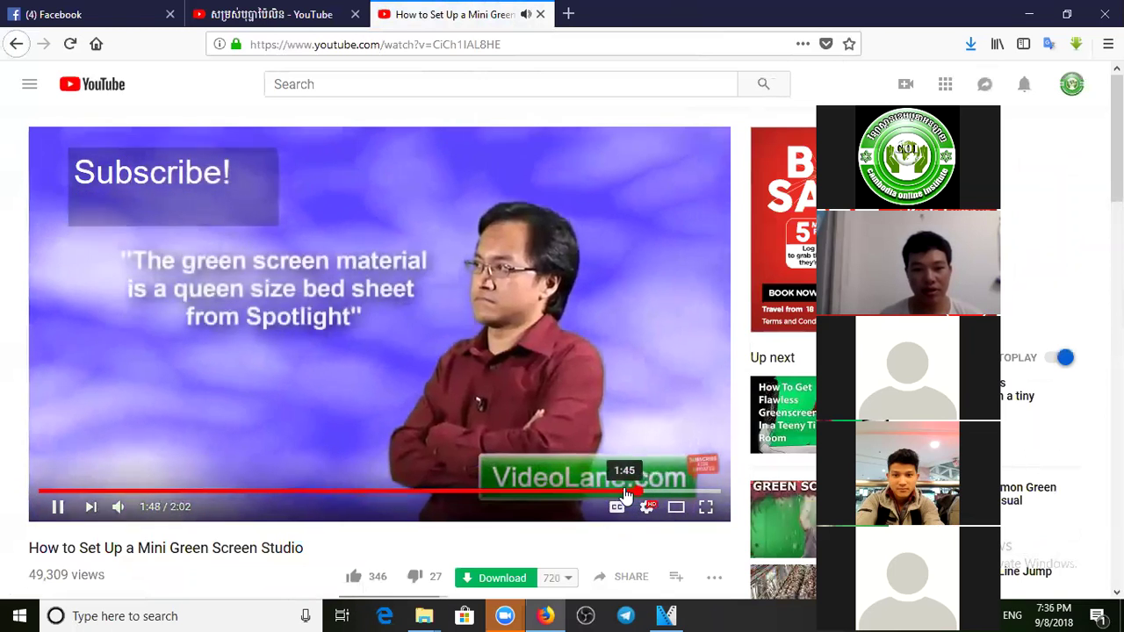
{"action": "left_click", "coordinate": [620, 495]}
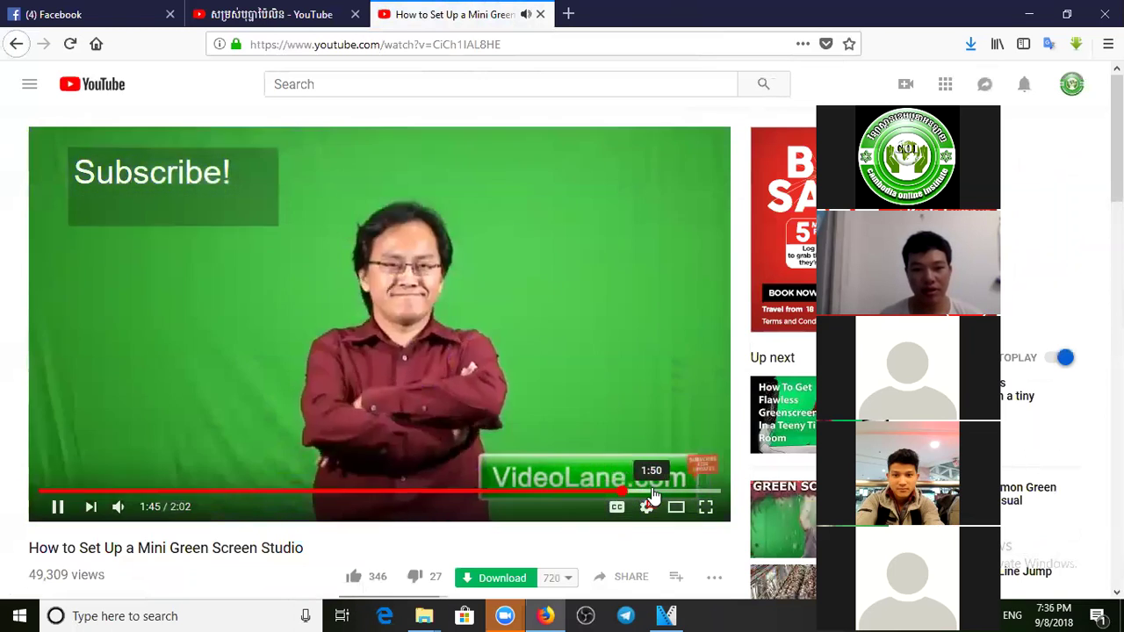
{"action": "left_click", "coordinate": [58, 508]}
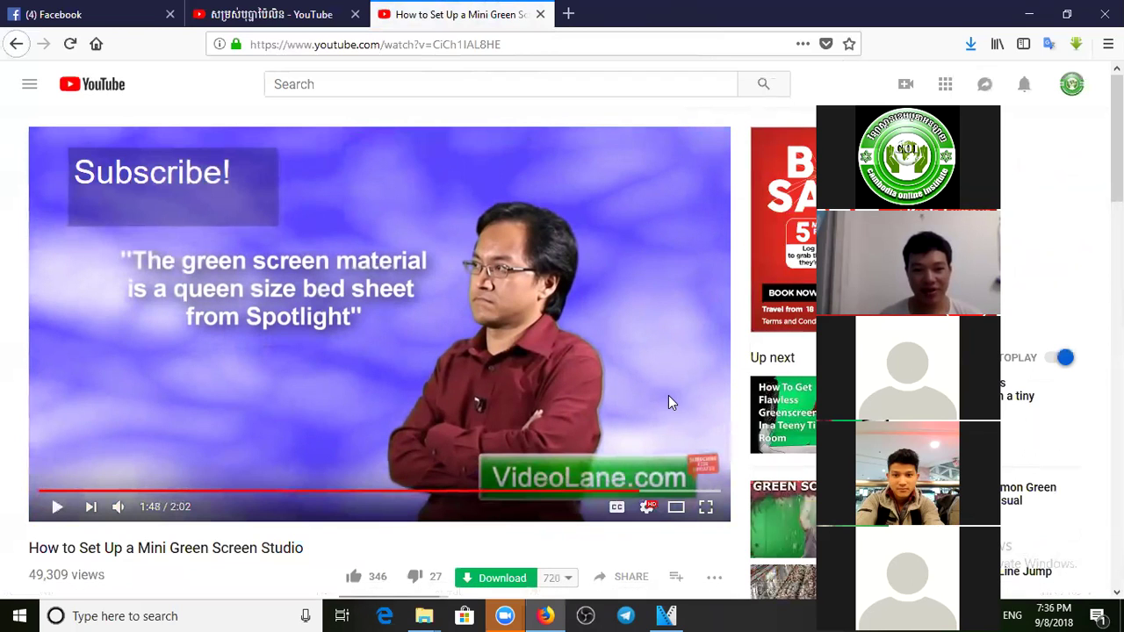
{"action": "scroll", "coordinate": [669, 399], "scroll_direction": "down", "scroll_amount": 4}
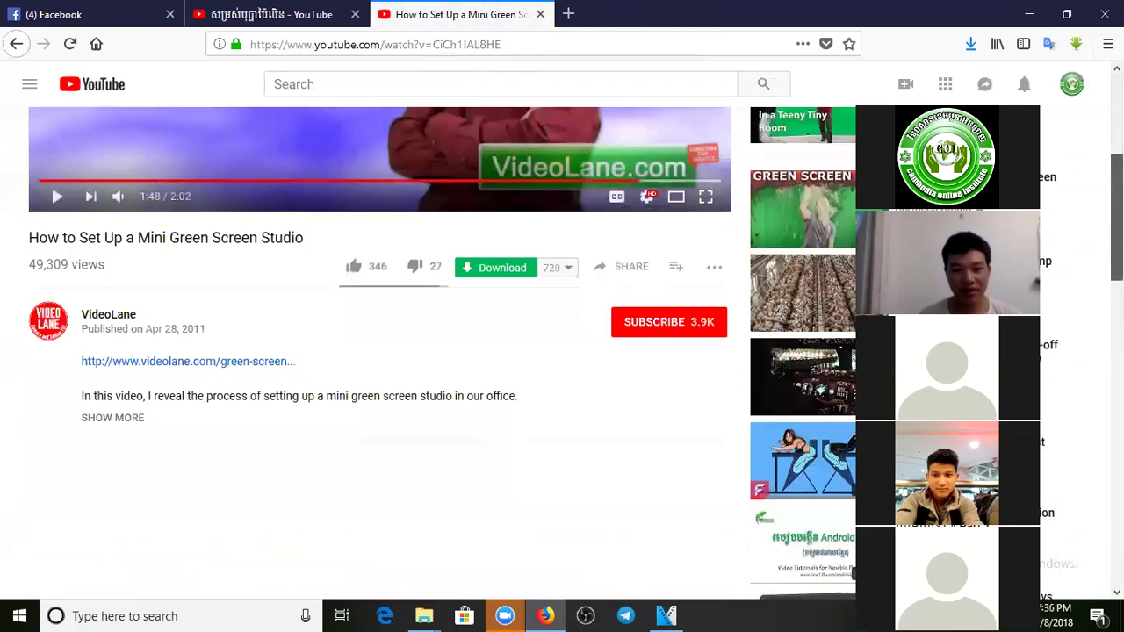
{"action": "scroll", "coordinate": [668, 399], "scroll_direction": "up", "scroll_amount": 4}
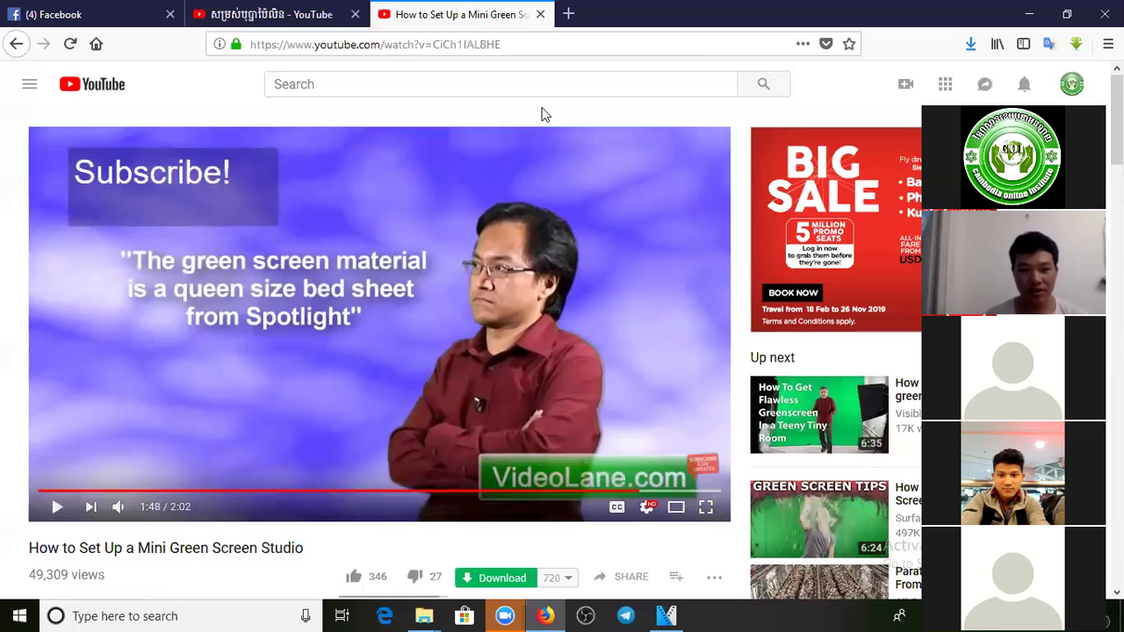
Step: Search YouTube for "movie green screen" and open the video "All Hollywood VFX Removed! What Movies Really Look Like"
{"action": "left_click", "coordinate": [420, 83]}
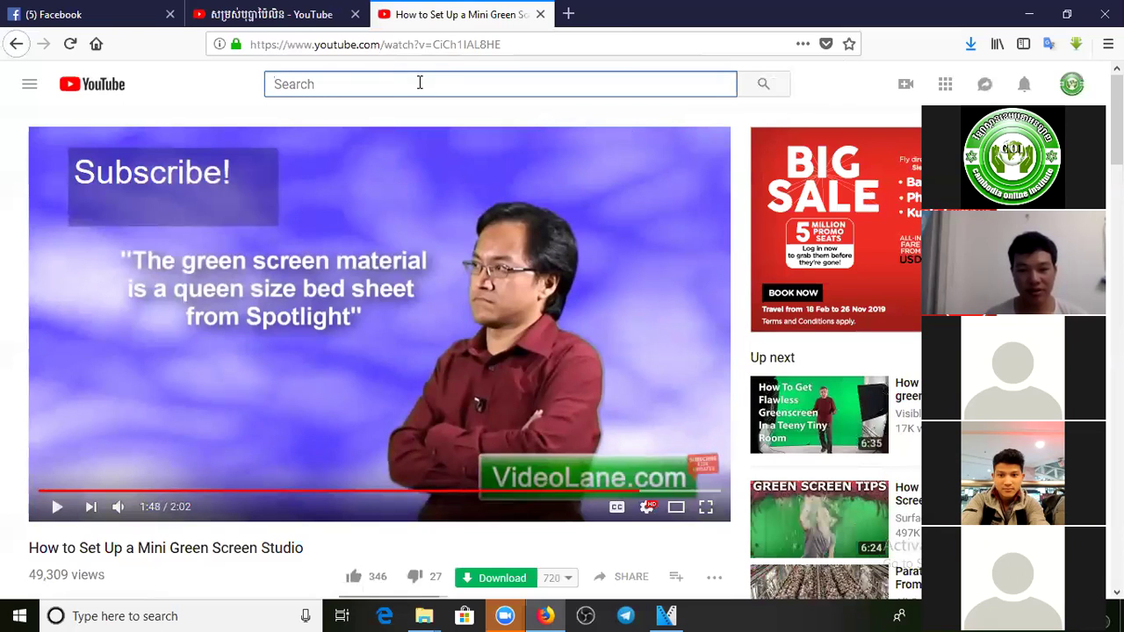
{"action": "type", "text": "movie "}
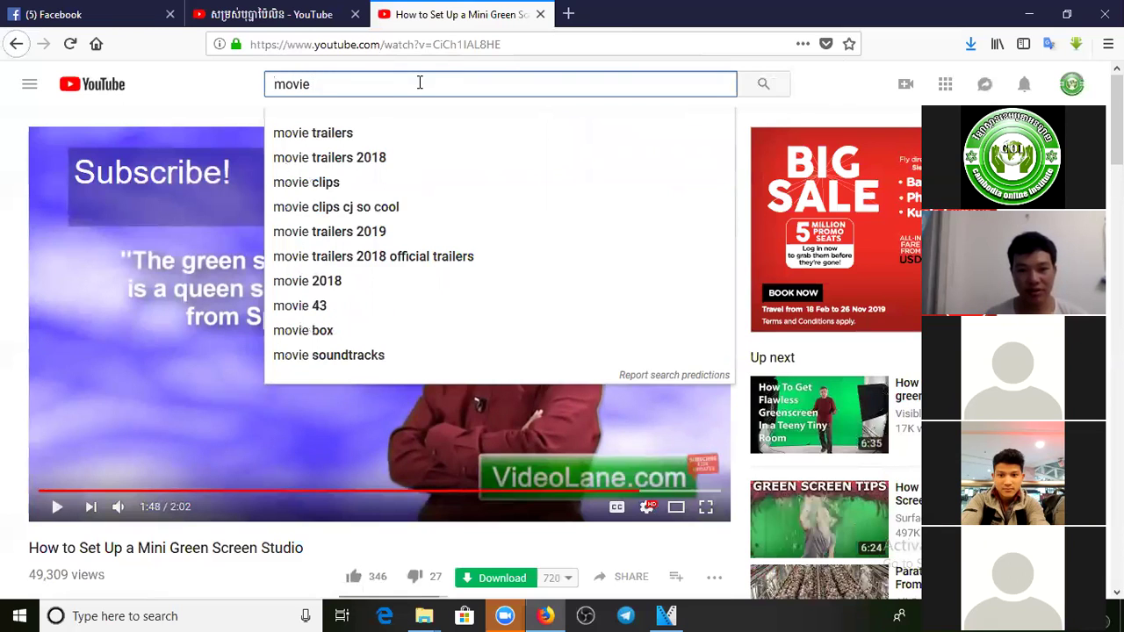
{"action": "type", "text": "green"}
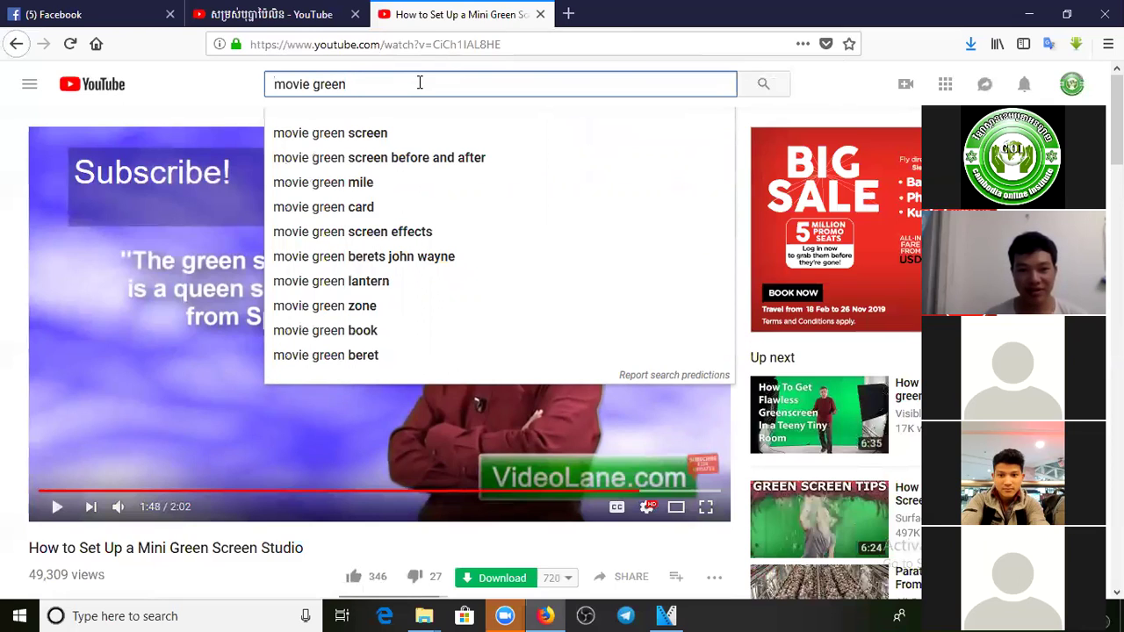
{"action": "left_click", "coordinate": [382, 131]}
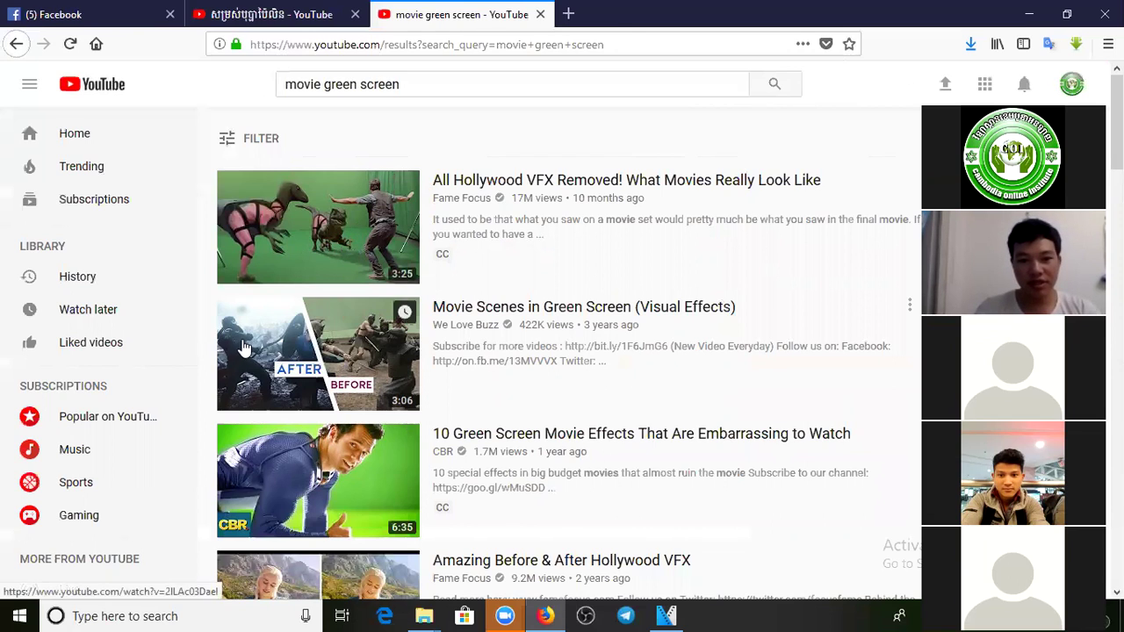
{"action": "left_click", "coordinate": [373, 193]}
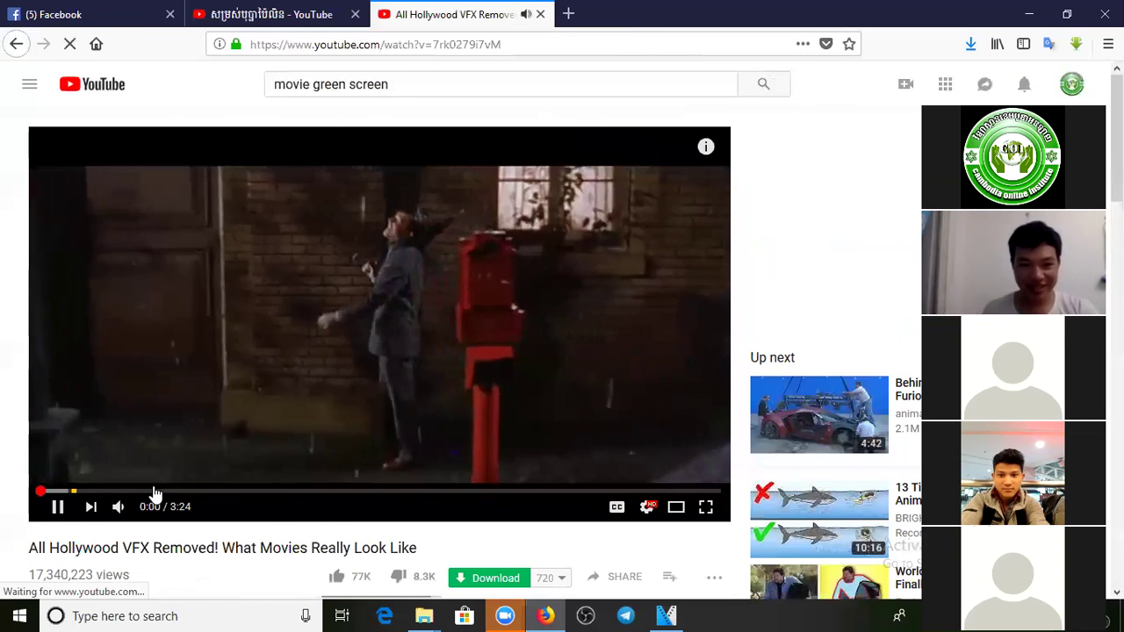
Step: Skip through the Hollywood VFX video to the green-screen superhero shots around 0:55 and pause it at 0:56
{"action": "left_click", "coordinate": [63, 492]}
{"action": "left_click", "coordinate": [94, 492]}
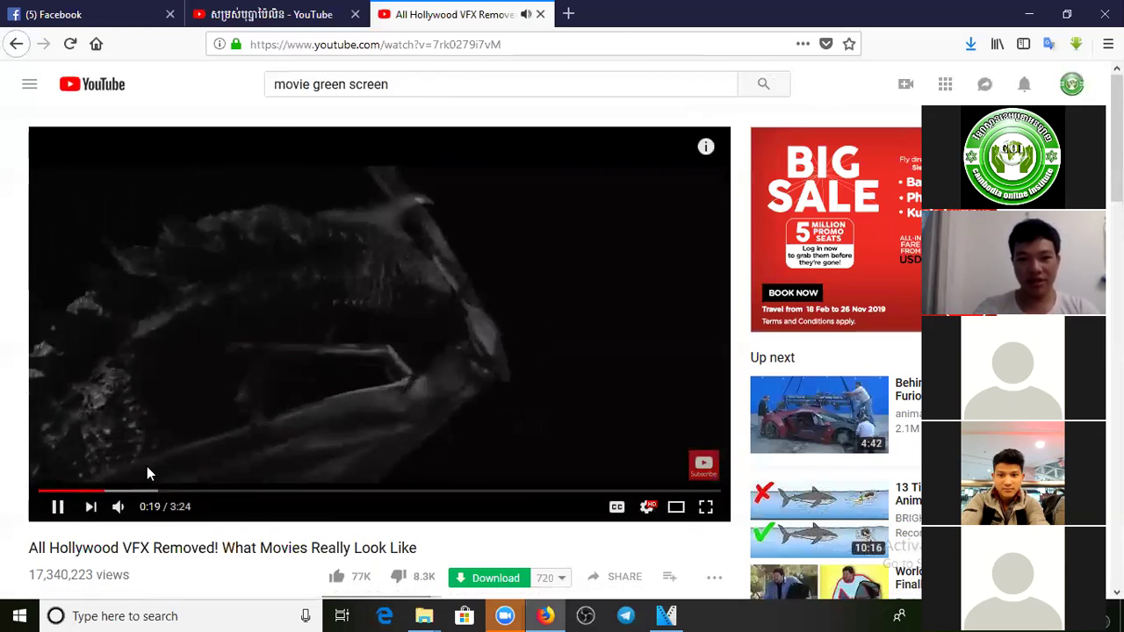
{"action": "left_click", "coordinate": [155, 493]}
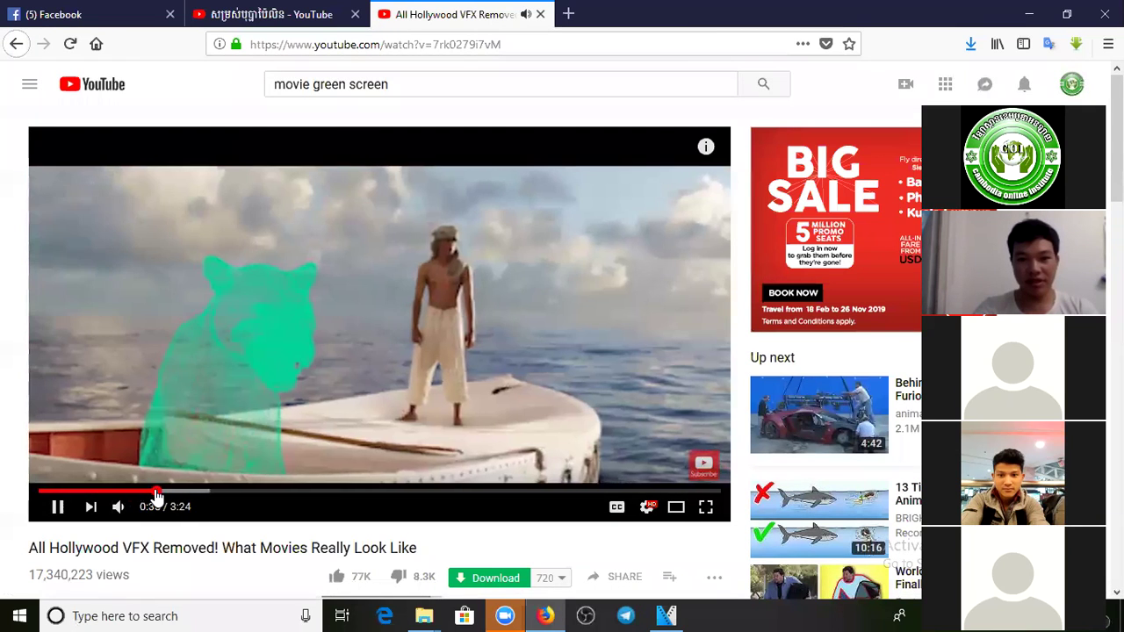
{"action": "left_click", "coordinate": [180, 493]}
{"action": "left_click", "coordinate": [197, 493]}
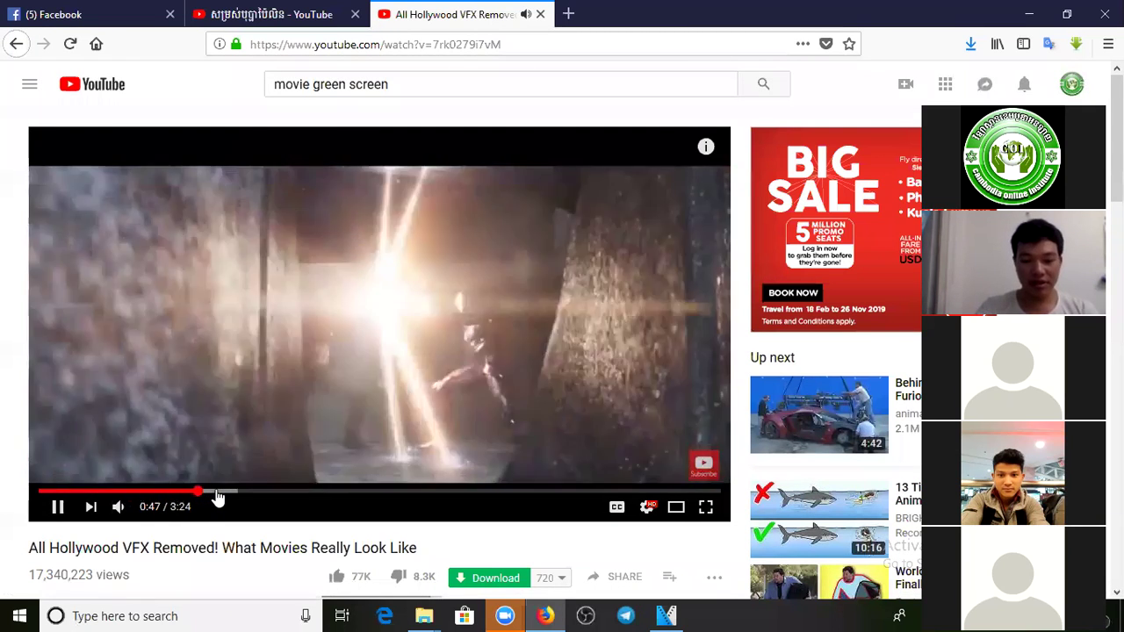
{"action": "left_click", "coordinate": [219, 494]}
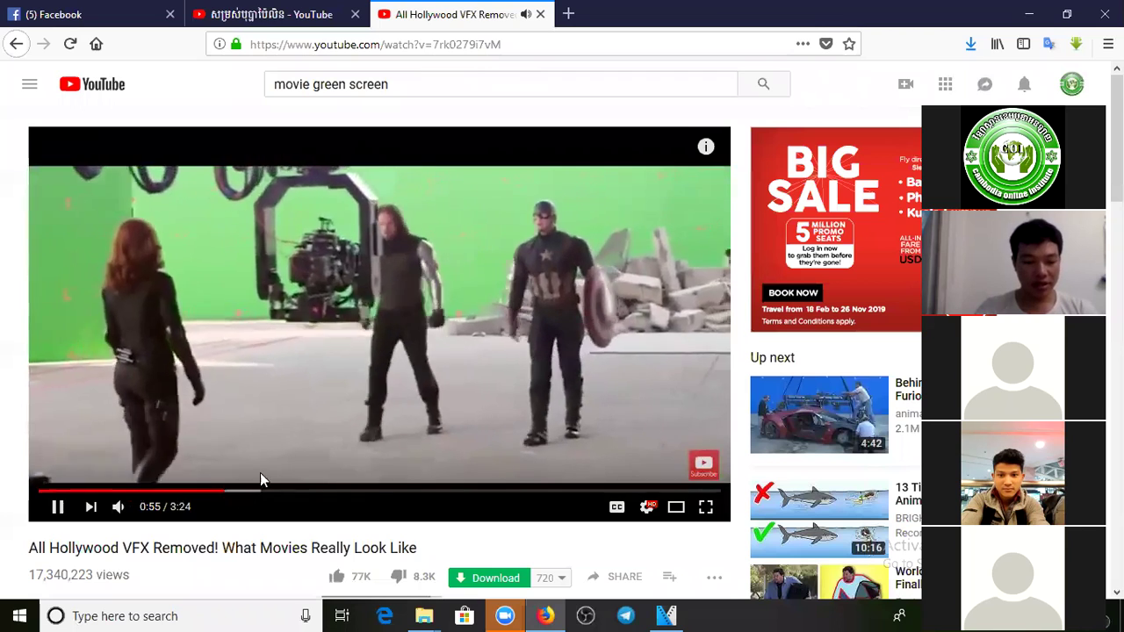
{"action": "left_click", "coordinate": [350, 407]}
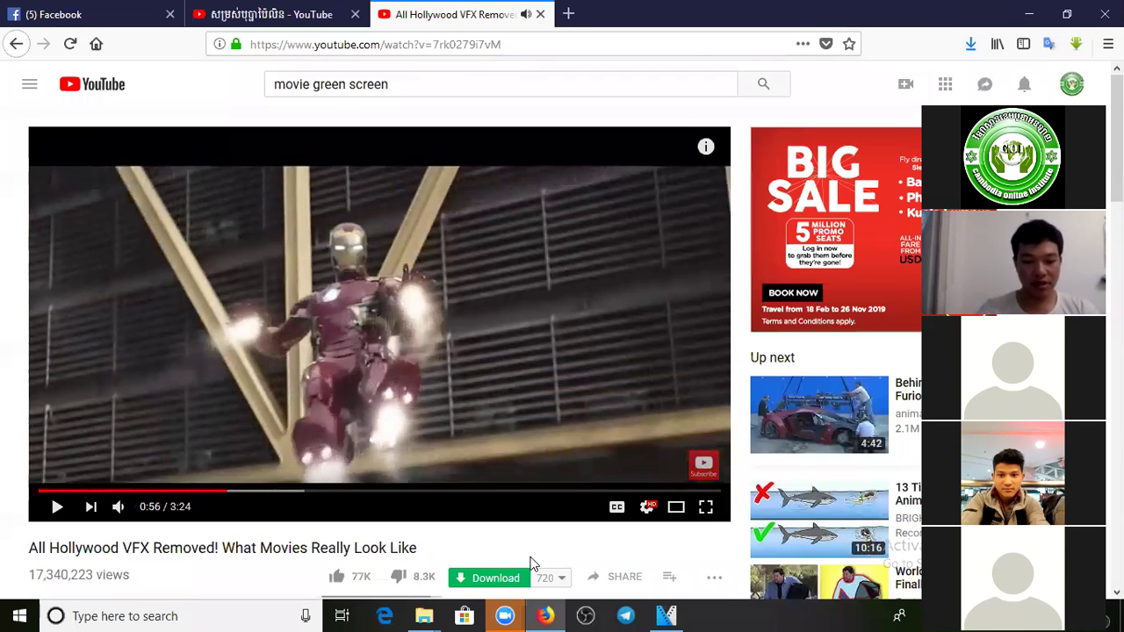
Step: Switch to VEGAS Pro, review the Chroma Keyer settings on the green-screen horse clip, and close them
{"action": "left_click", "coordinate": [667, 616]}
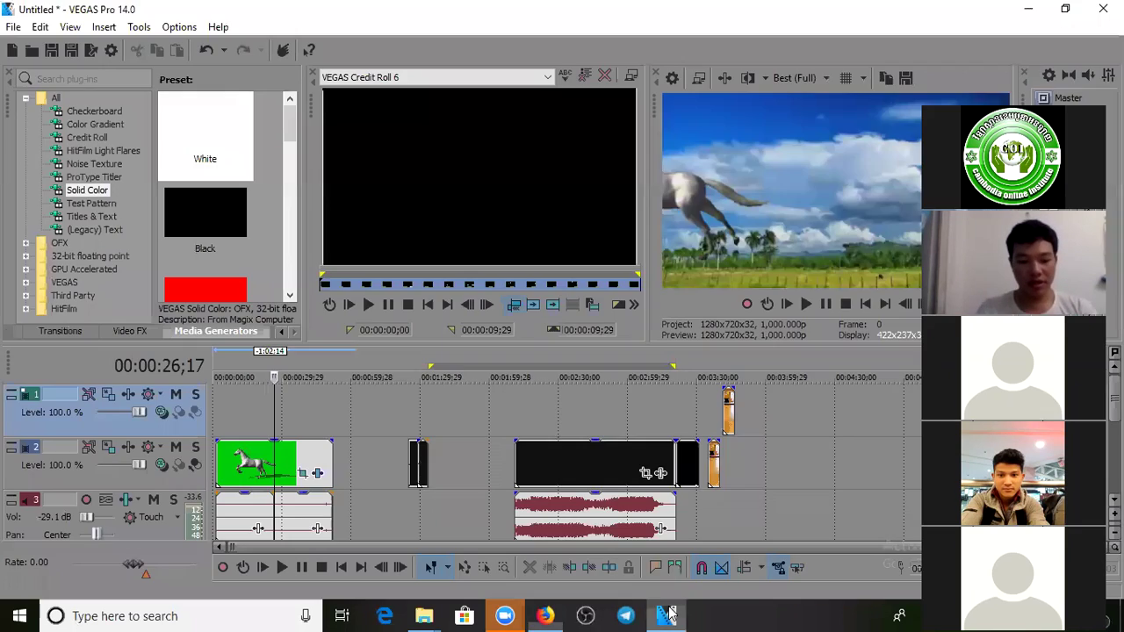
{"action": "left_click", "coordinate": [318, 475]}
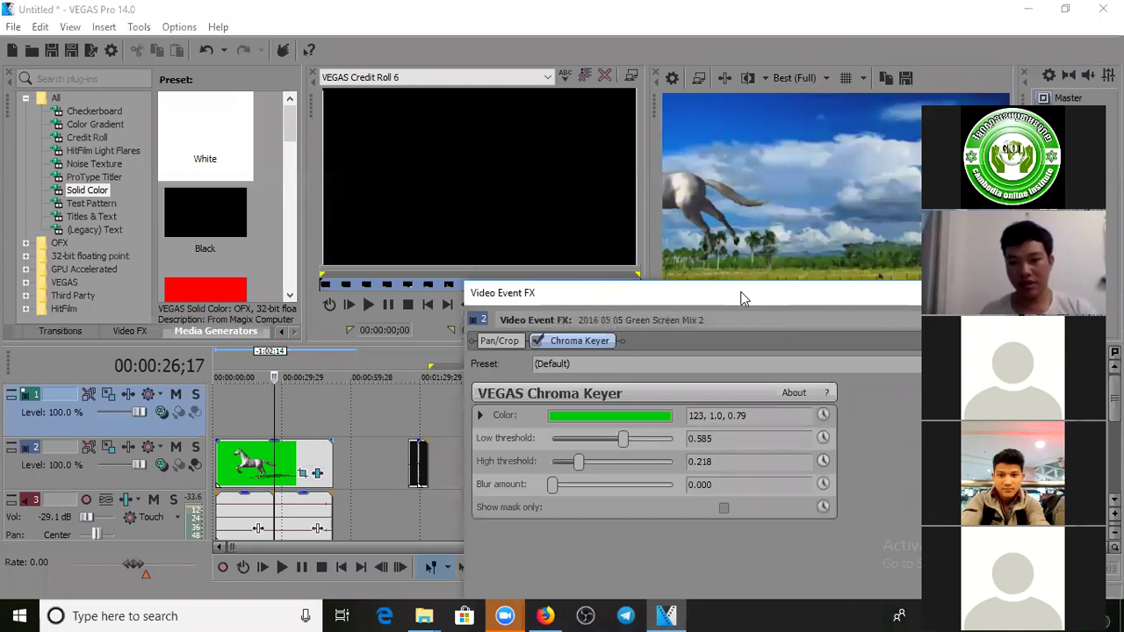
{"action": "left_click_drag", "start_coordinate": [740, 299], "coordinate": [446, 312]}
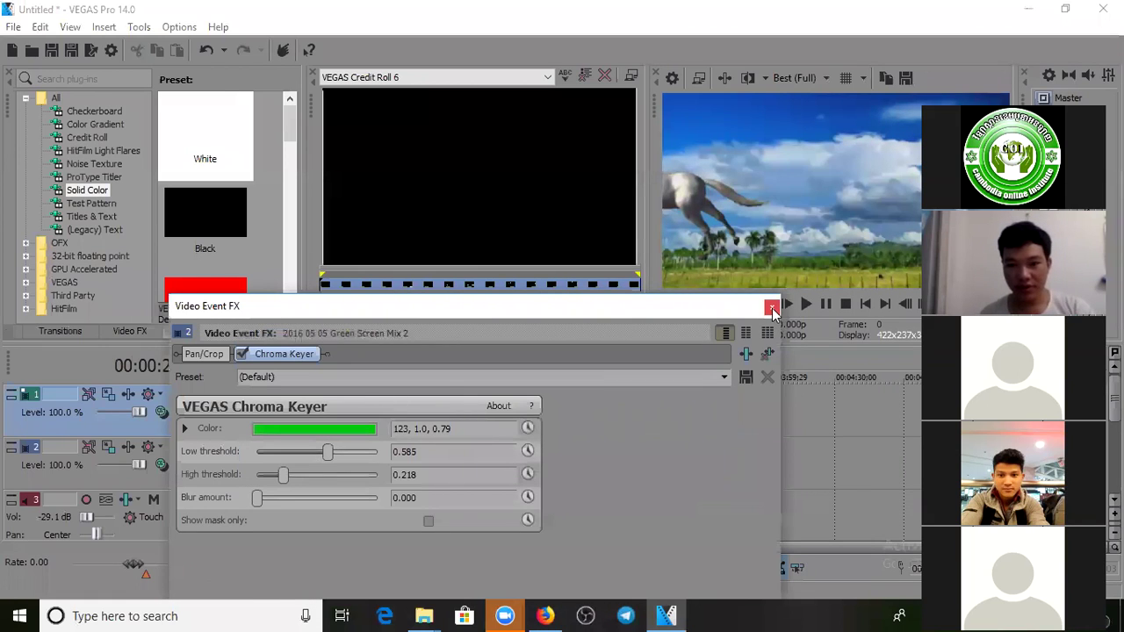
{"action": "left_click", "coordinate": [771, 308]}
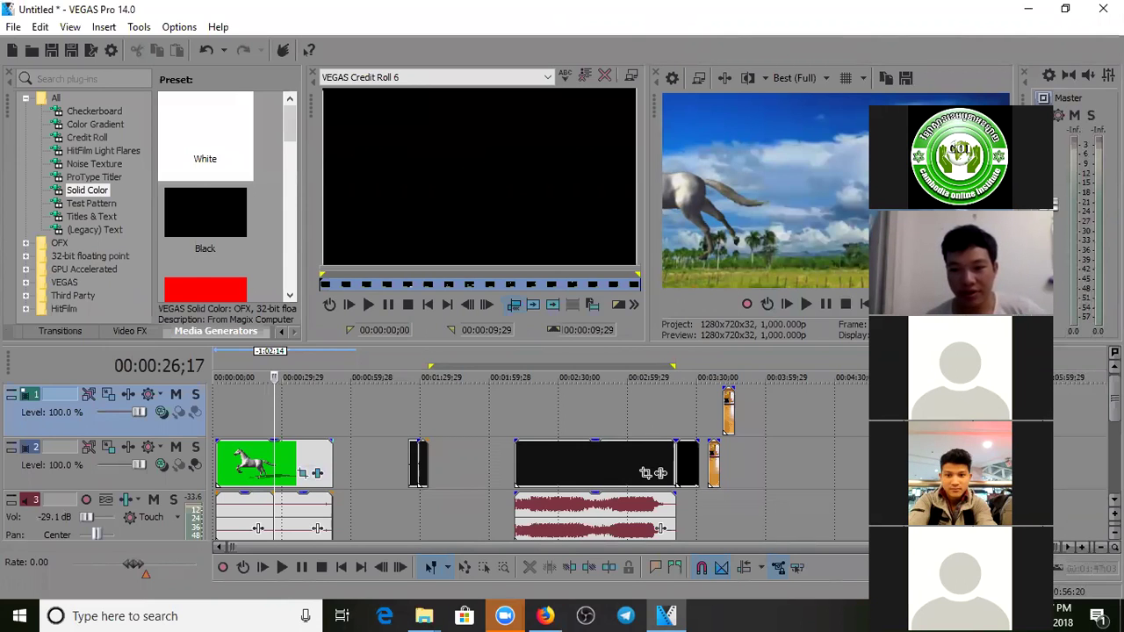
Step: Move the floor clip on track 1 to about 4:12 and extend its end by about 27 seconds, with the playhead at its start
{"action": "left_click", "coordinate": [733, 415]}
{"action": "left_click", "coordinate": [725, 413]}
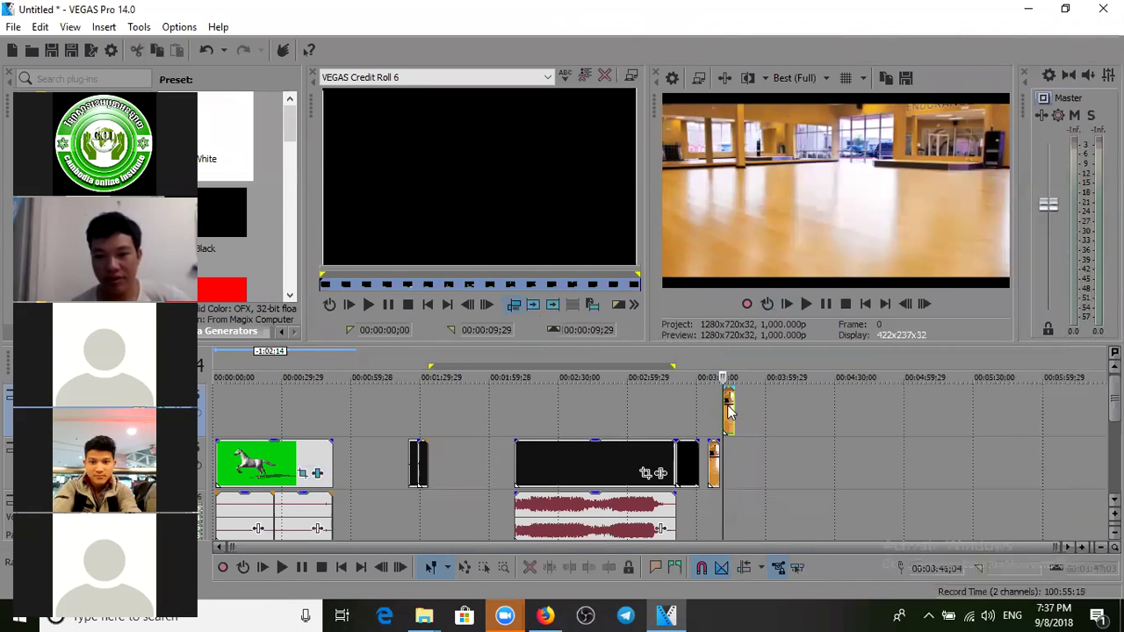
{"action": "left_click_drag", "start_coordinate": [728, 411], "coordinate": [867, 413]}
{"action": "left_click", "coordinate": [828, 409]}
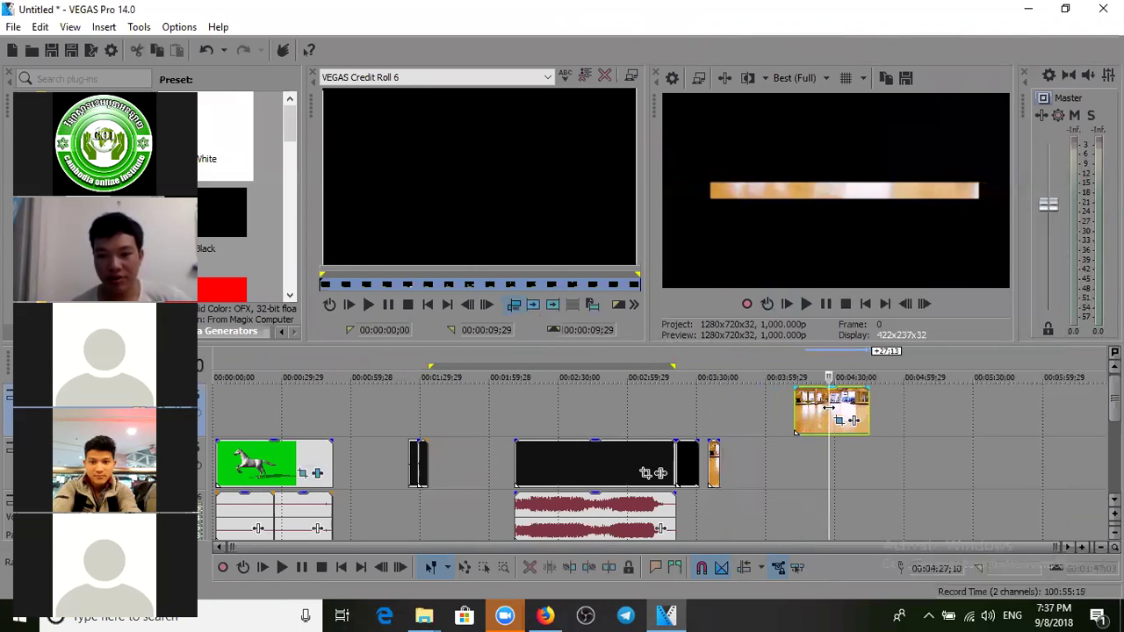
{"action": "left_click", "coordinate": [816, 407]}
{"action": "left_click", "coordinate": [794, 406]}
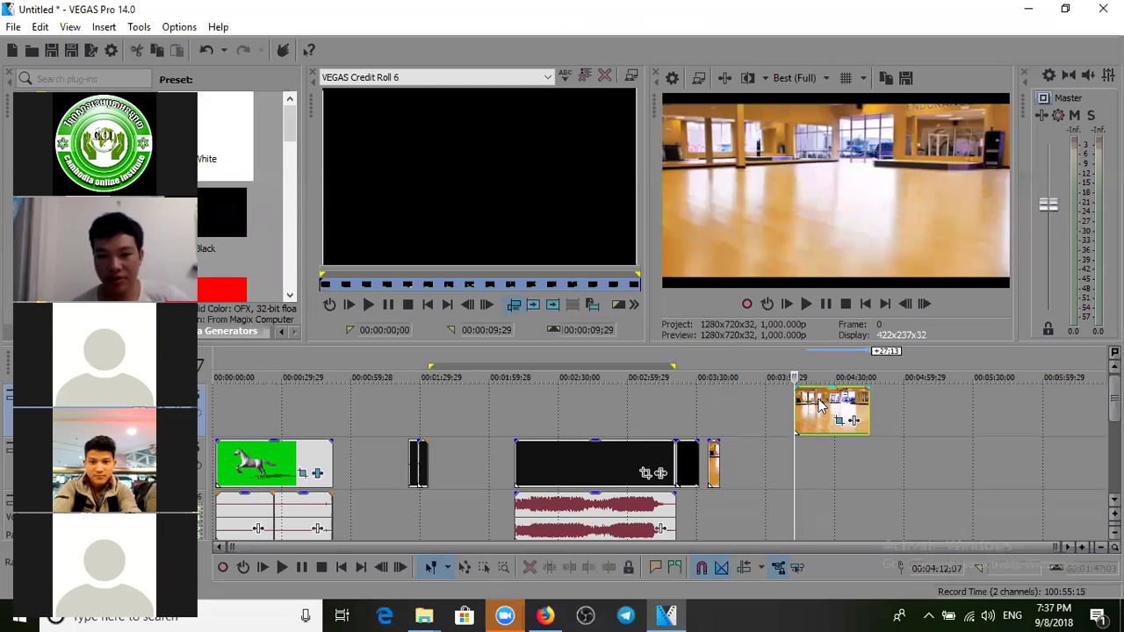
{"action": "left_click", "coordinate": [822, 406]}
{"action": "left_click", "coordinate": [794, 400]}
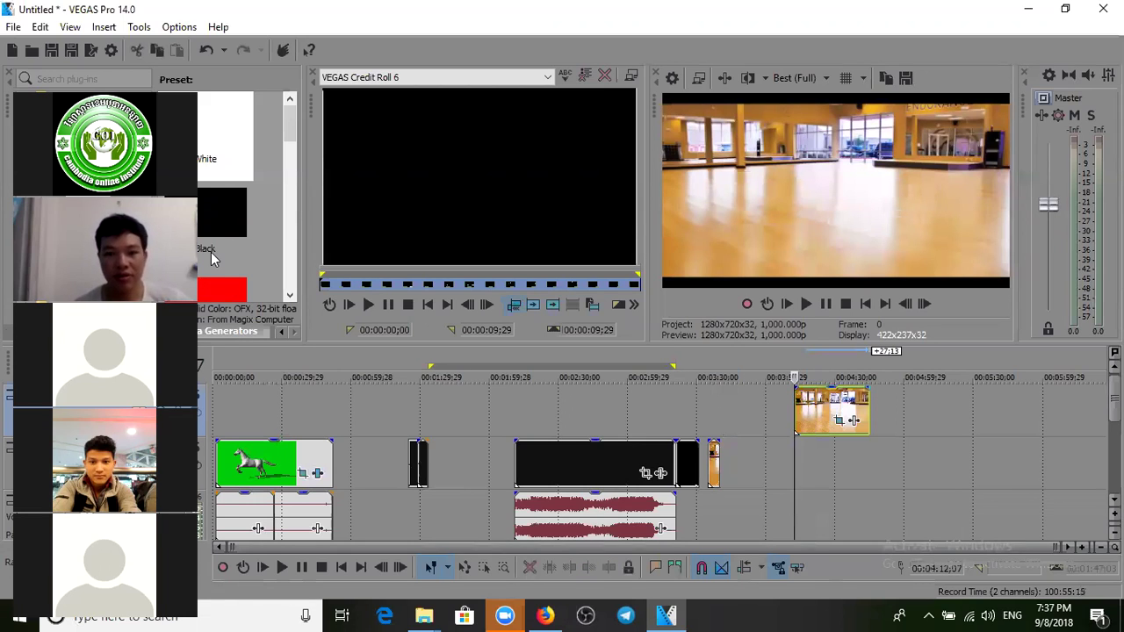
Step: Remove the position keyframes from the floor clip's pan/crop animation, restoring the default framing, and close the effect window
{"action": "left_click", "coordinate": [839, 420]}
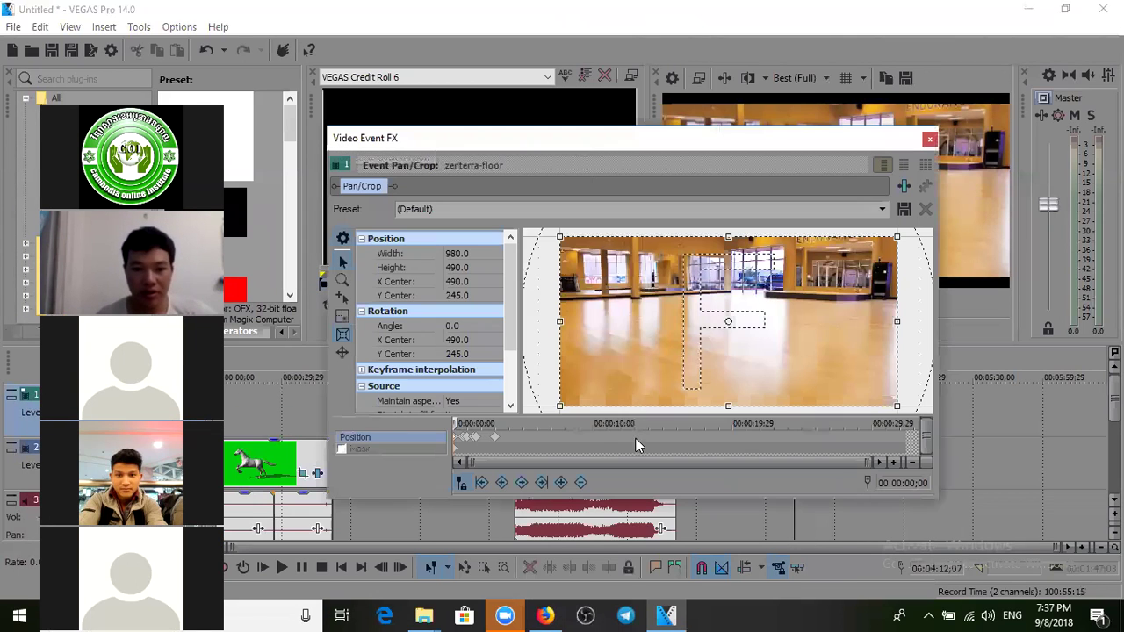
{"action": "left_click", "coordinate": [495, 439]}
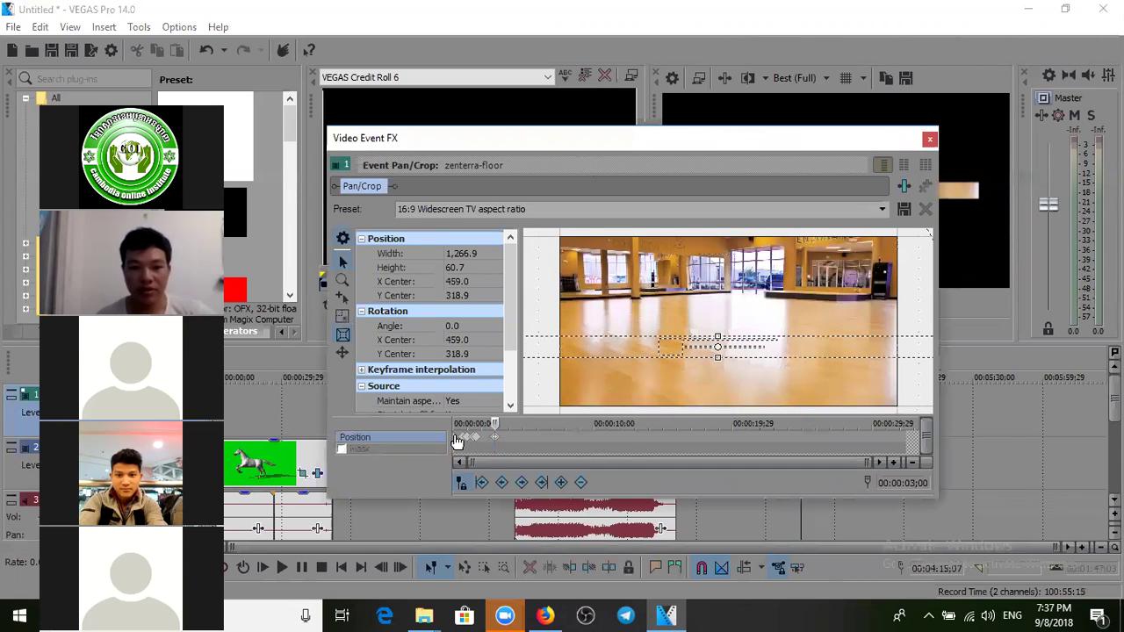
{"action": "left_click", "coordinate": [457, 440]}
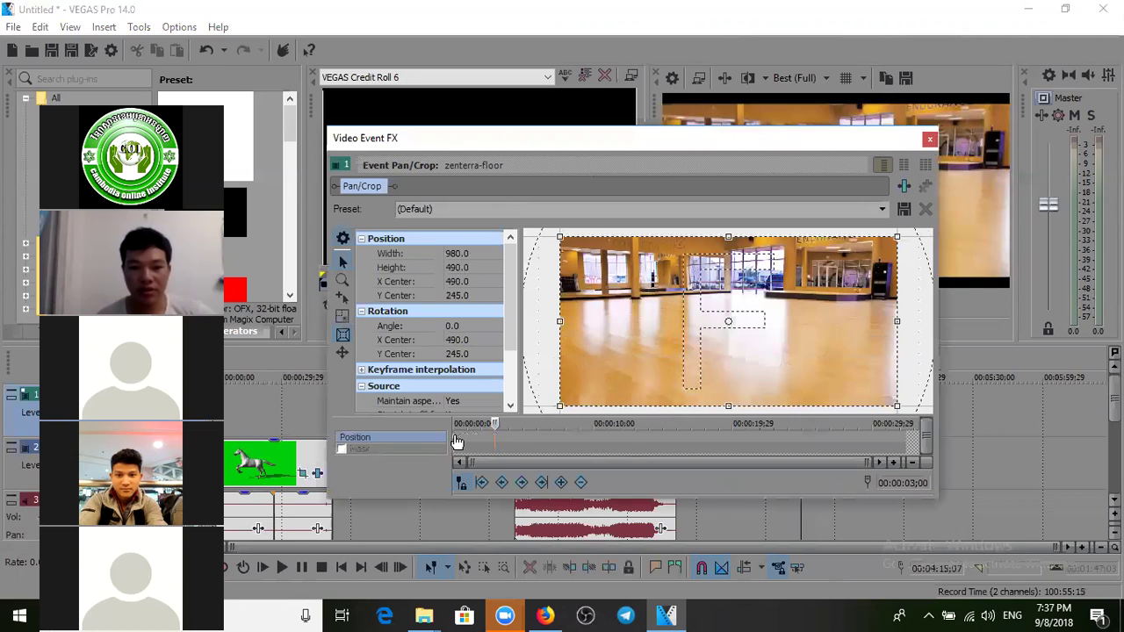
{"action": "left_click", "coordinate": [929, 139]}
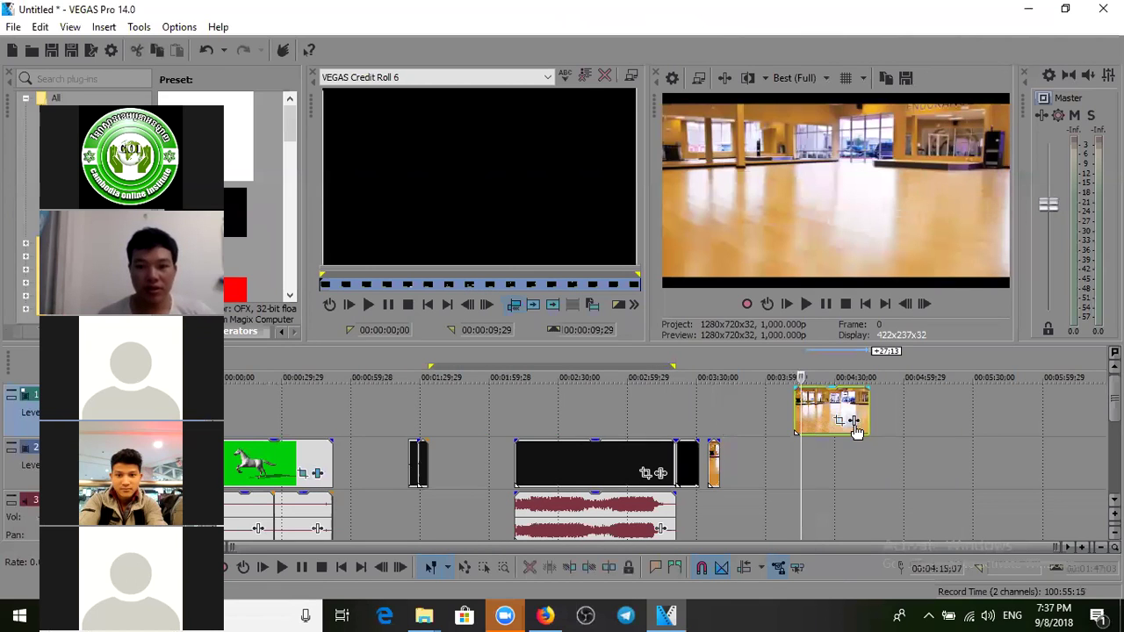
Step: Play the floor clip briefly from its start to check its framing in the preview
{"action": "left_click", "coordinate": [798, 415]}
{"action": "key", "text": "space"}
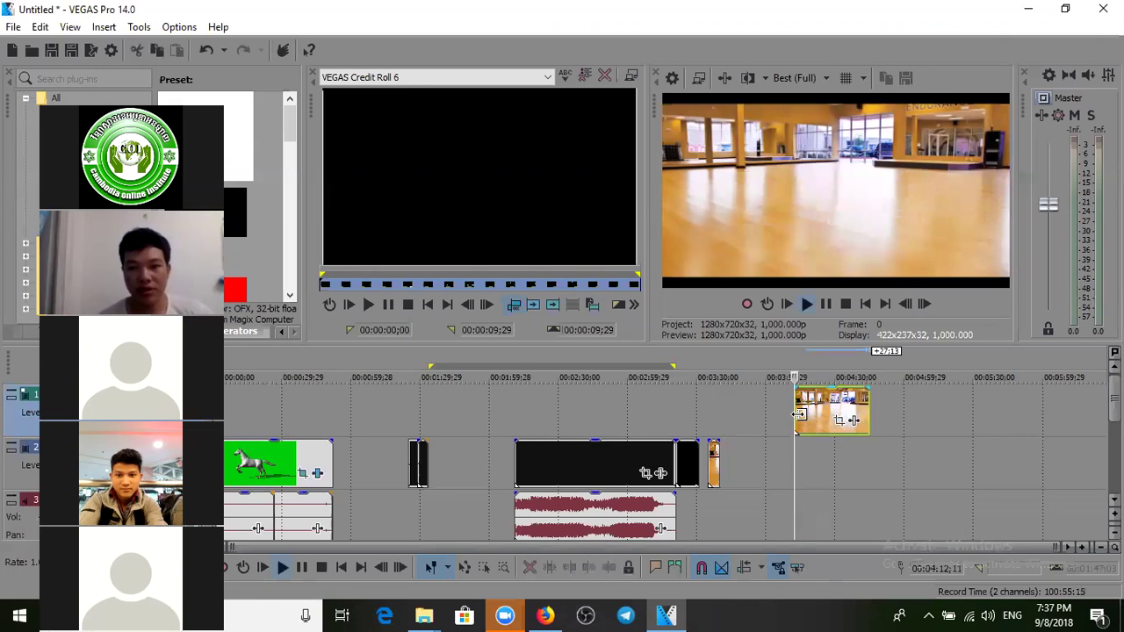
{"action": "key", "text": "space"}
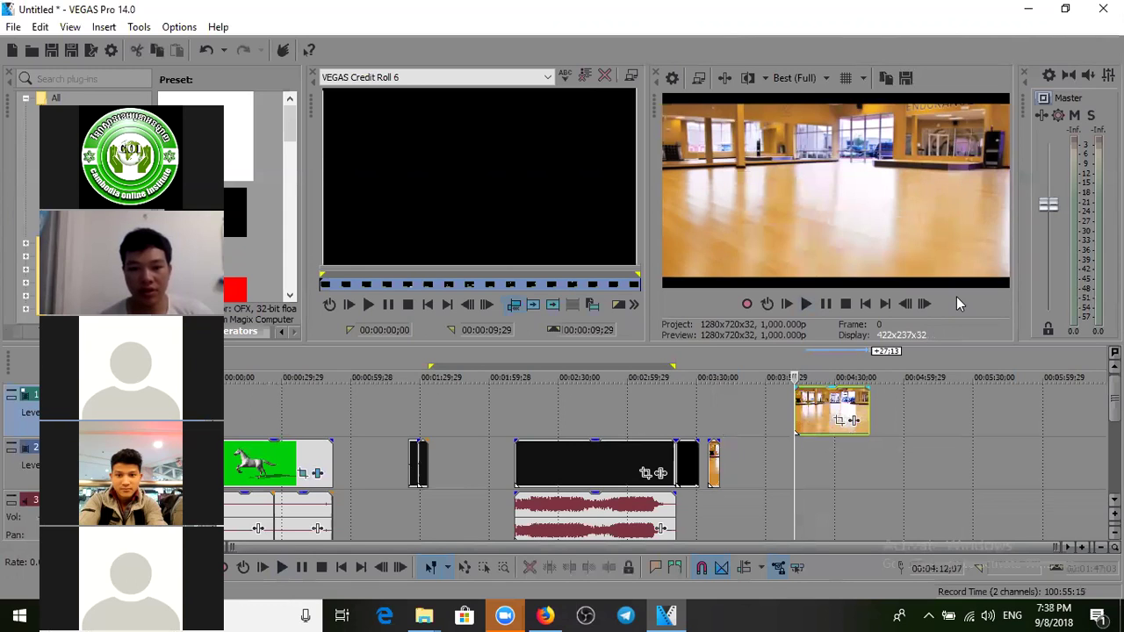
Step: Try switching off Maintain Aspect Ratio through the event switches of the floor clip
{"action": "right_click", "coordinate": [822, 412]}
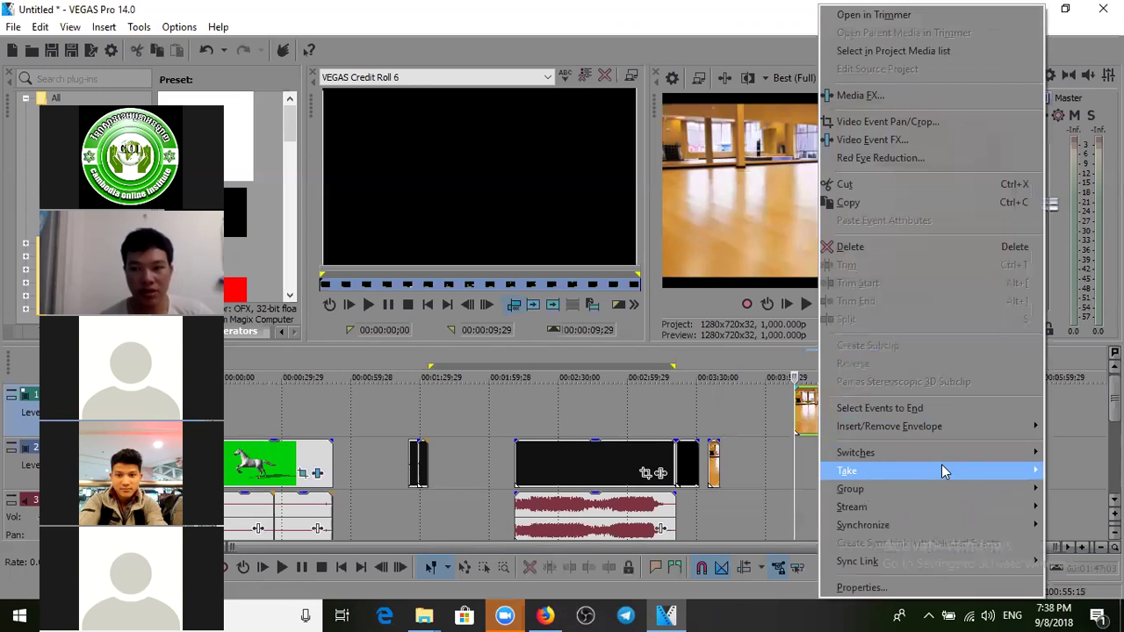
{"action": "mouse_move", "coordinate": [968, 450]}
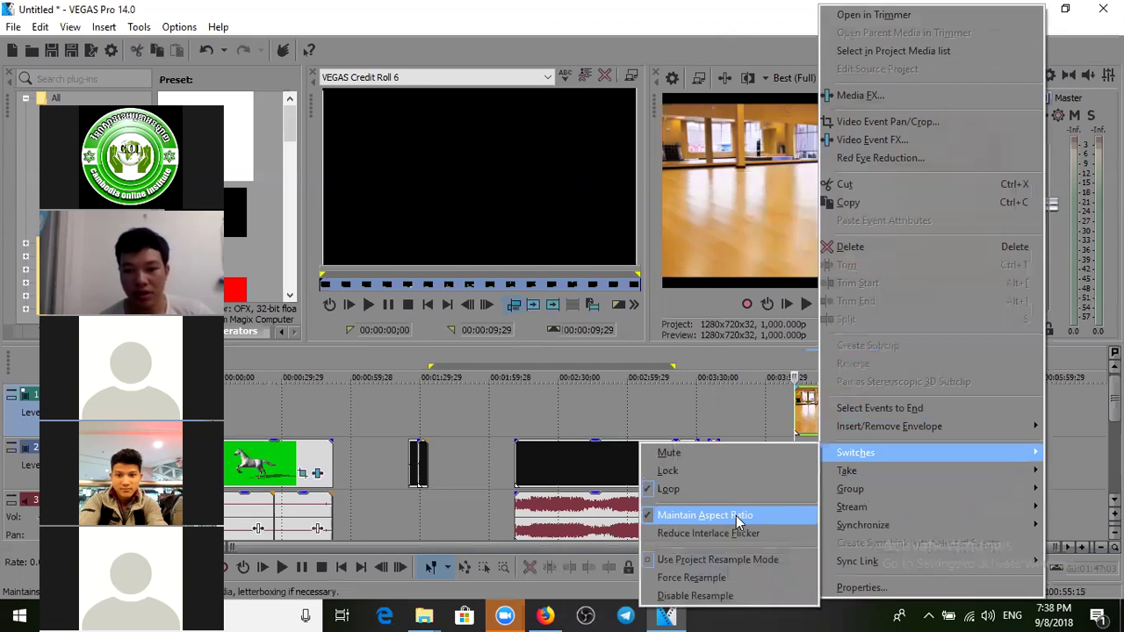
{"action": "left_click", "coordinate": [736, 516]}
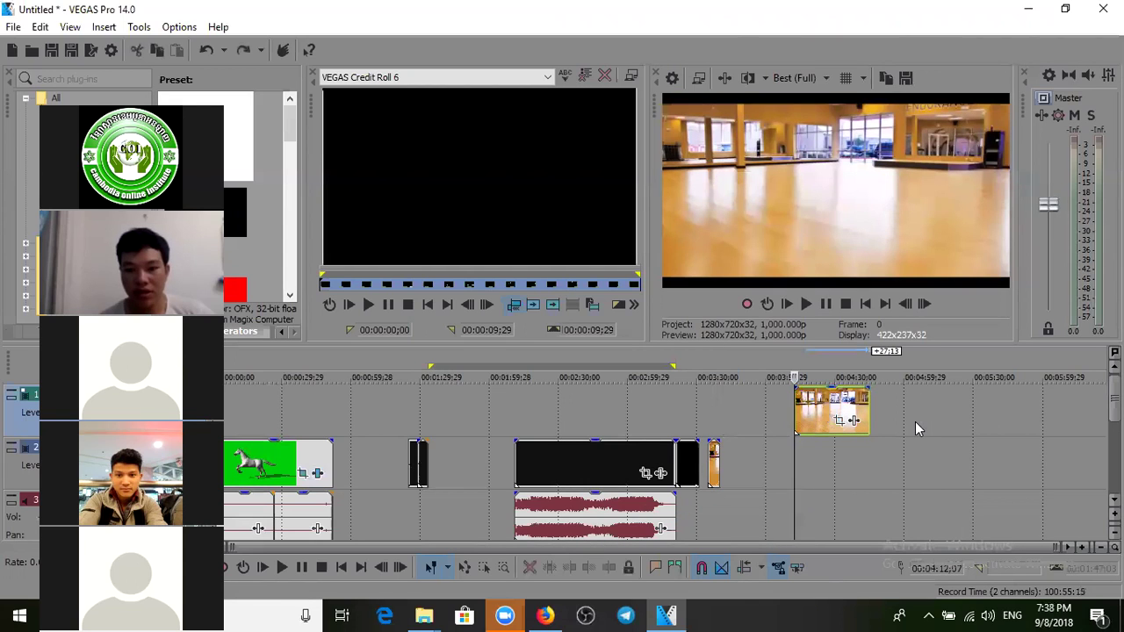
Step: Set Maintain aspect ratio to No in the floor clip's pan/crop source settings and uncover the preview to compare
{"action": "left_click", "coordinate": [840, 423]}
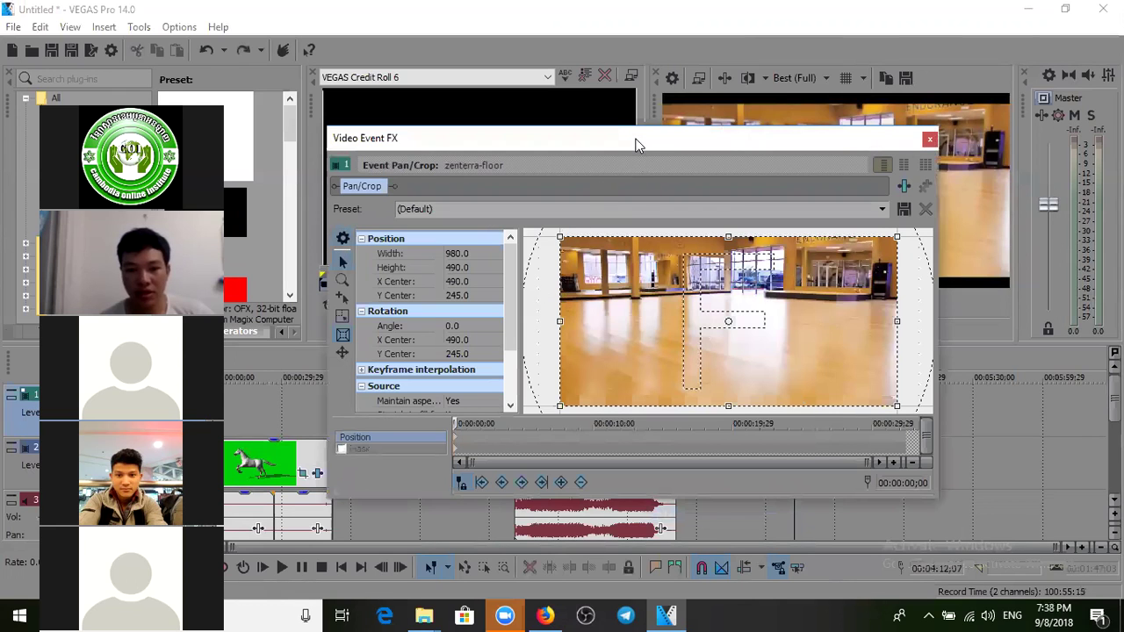
{"action": "left_click_drag", "start_coordinate": [638, 145], "coordinate": [624, 93]}
{"action": "left_click_drag", "start_coordinate": [491, 270], "coordinate": [494, 306]}
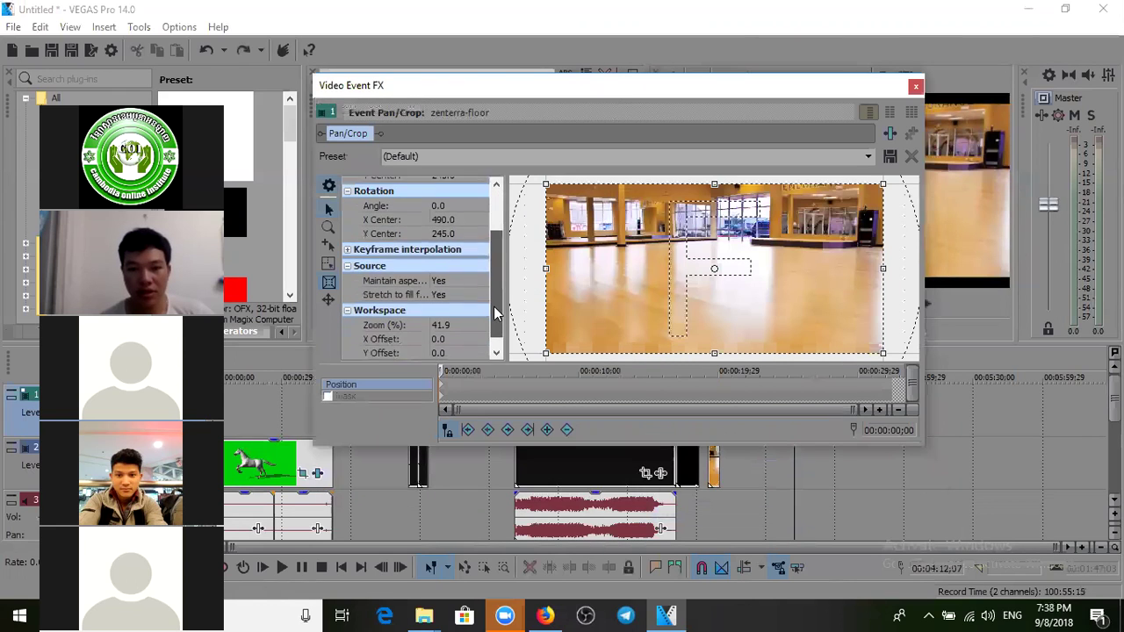
{"action": "left_click", "coordinate": [465, 278]}
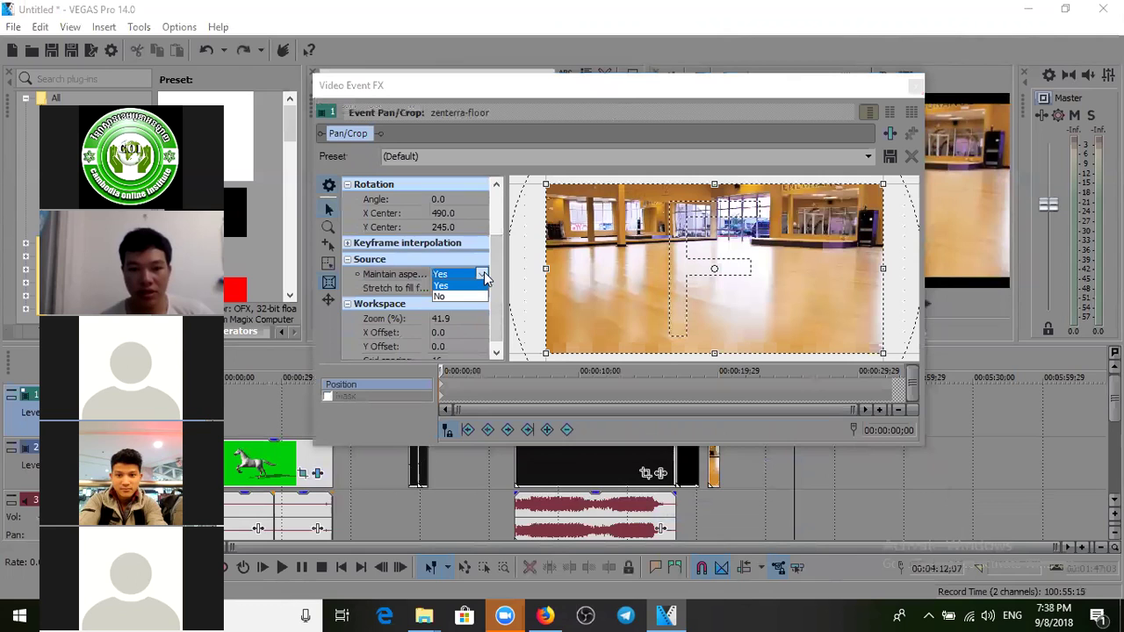
{"action": "left_click", "coordinate": [795, 86]}
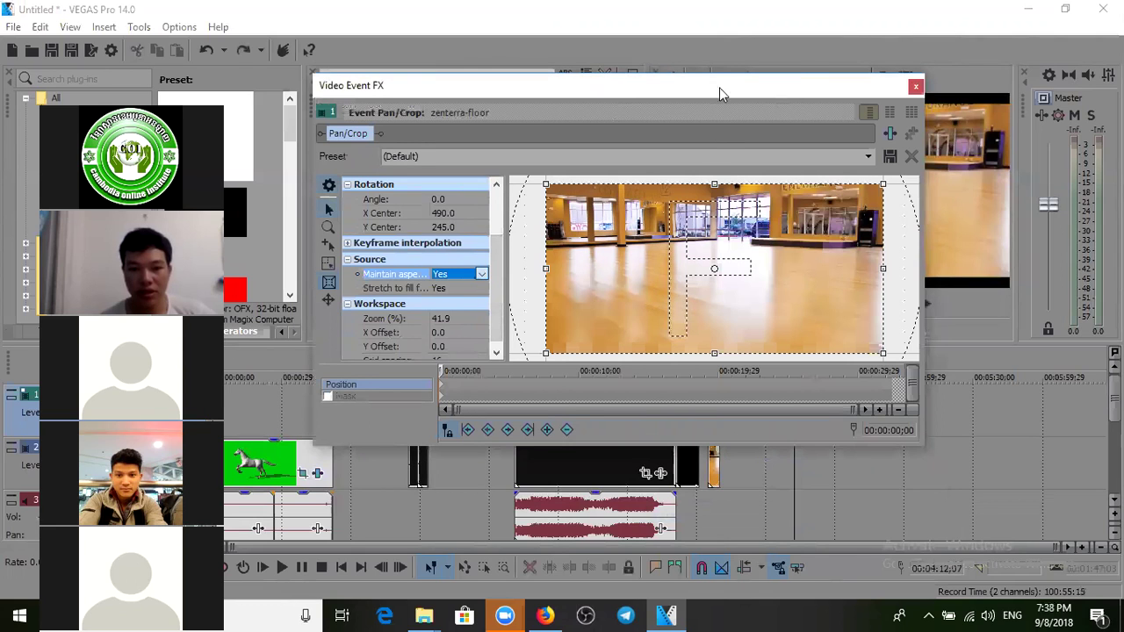
{"action": "left_click_drag", "start_coordinate": [719, 87], "coordinate": [644, 93]}
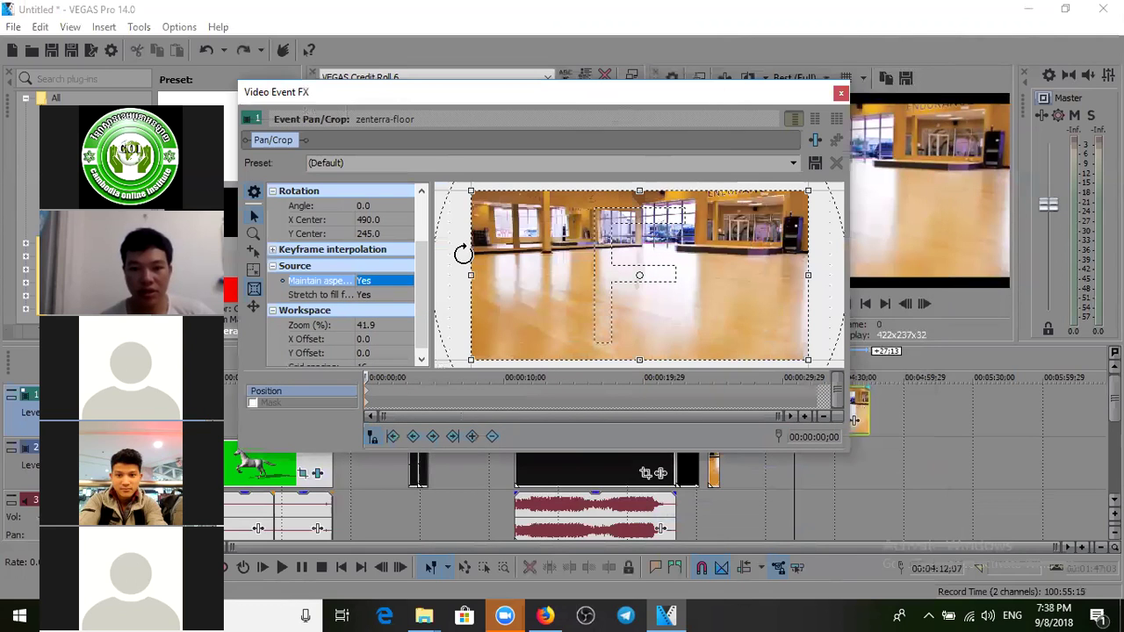
{"action": "left_click", "coordinate": [382, 280]}
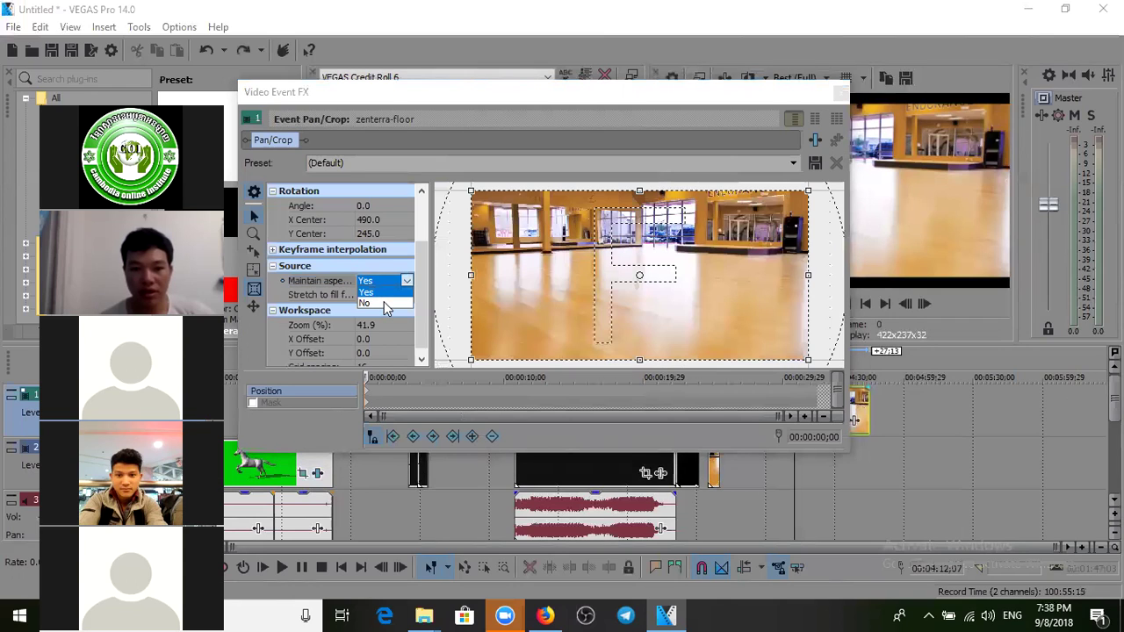
{"action": "left_click", "coordinate": [384, 302]}
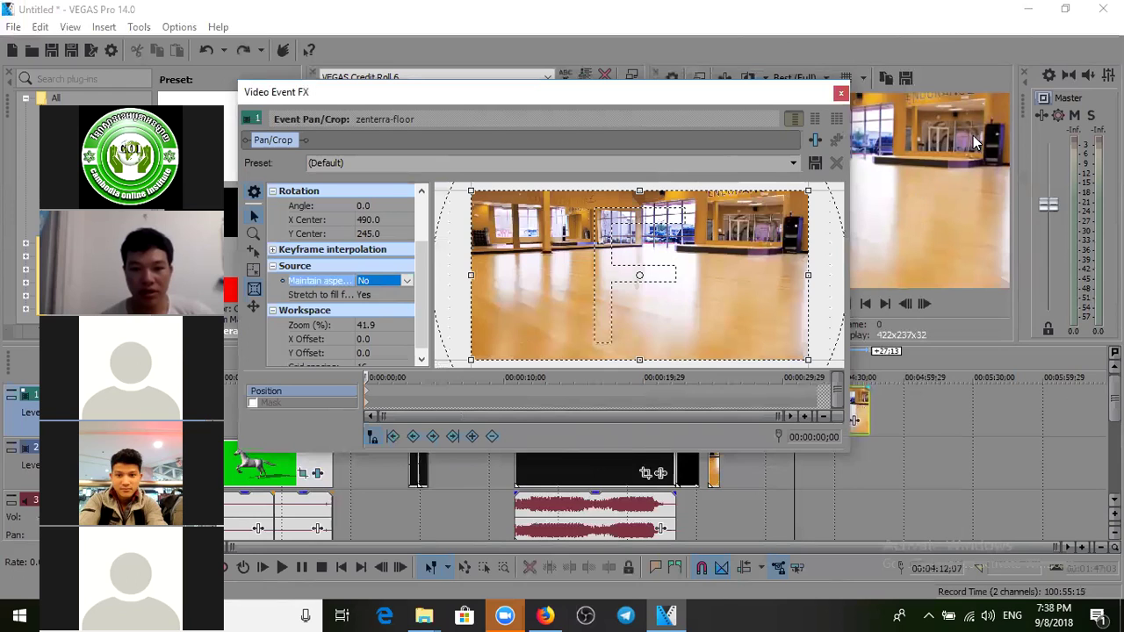
{"action": "left_click", "coordinate": [711, 101]}
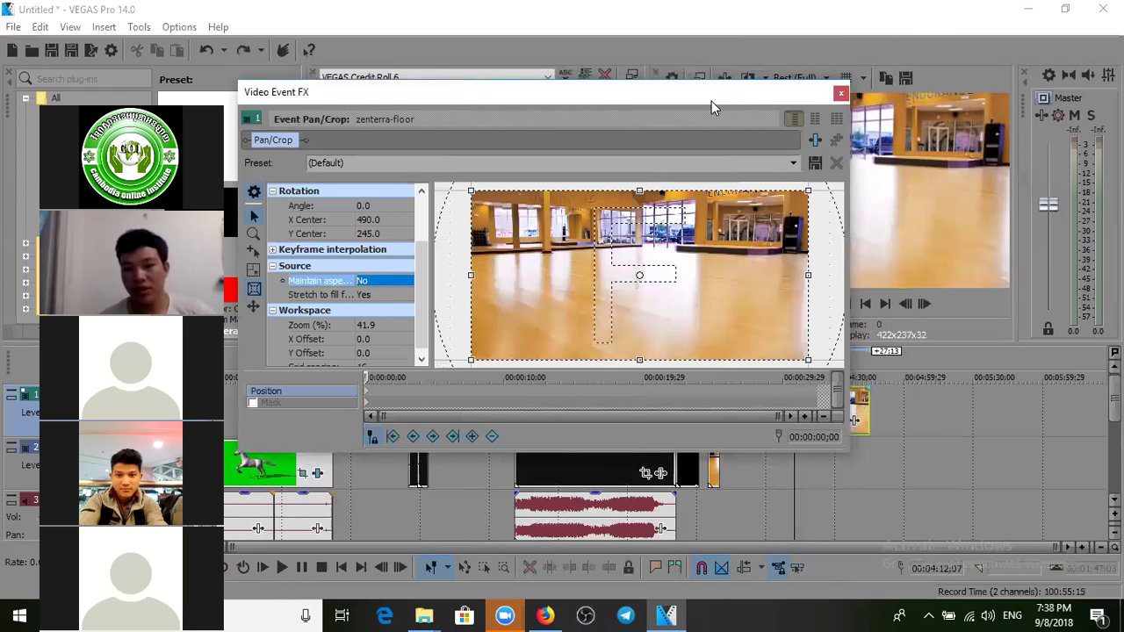
{"action": "left_click_drag", "start_coordinate": [711, 101], "coordinate": [858, 169]}
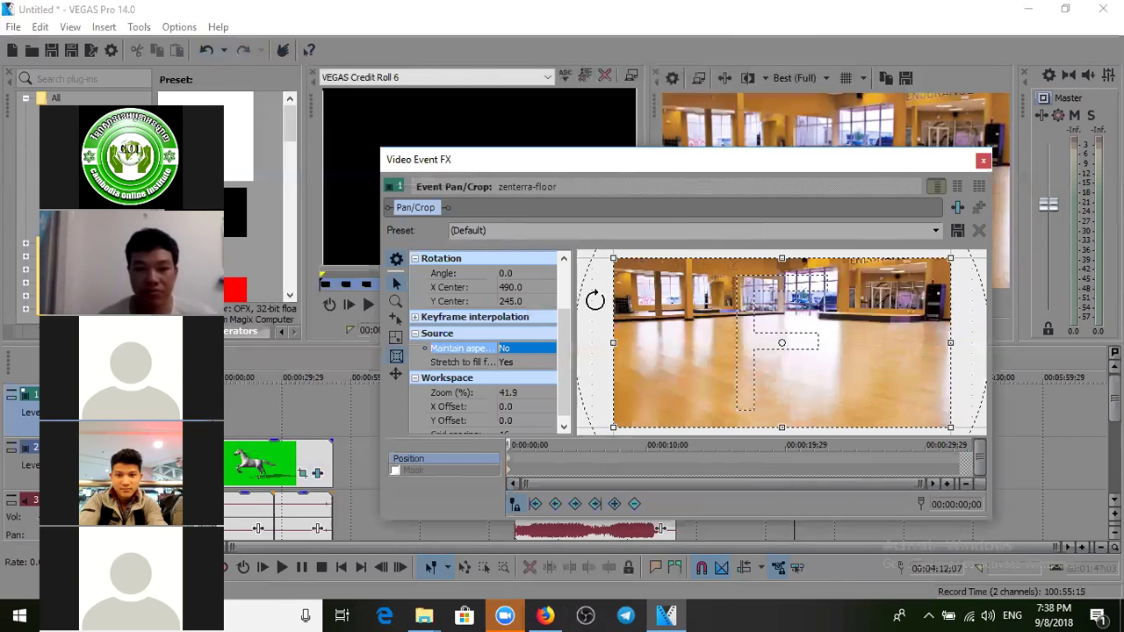
Step: Set Stretch to fill frame to No for the floor clip and move the effect window clear of the preview
{"action": "left_click", "coordinate": [531, 369]}
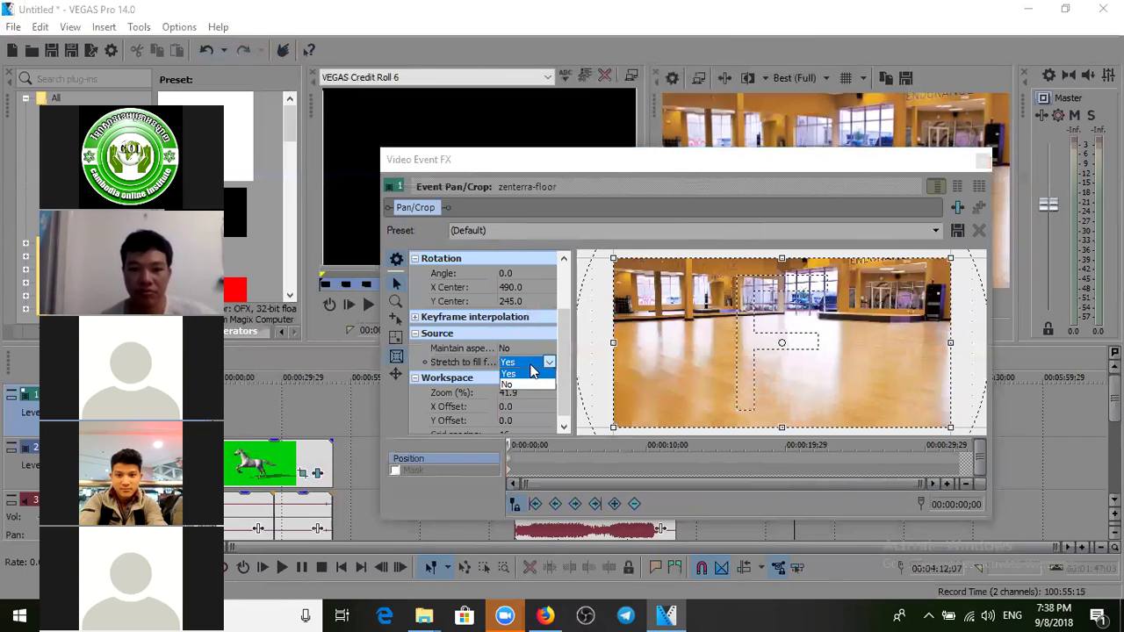
{"action": "left_click", "coordinate": [509, 385]}
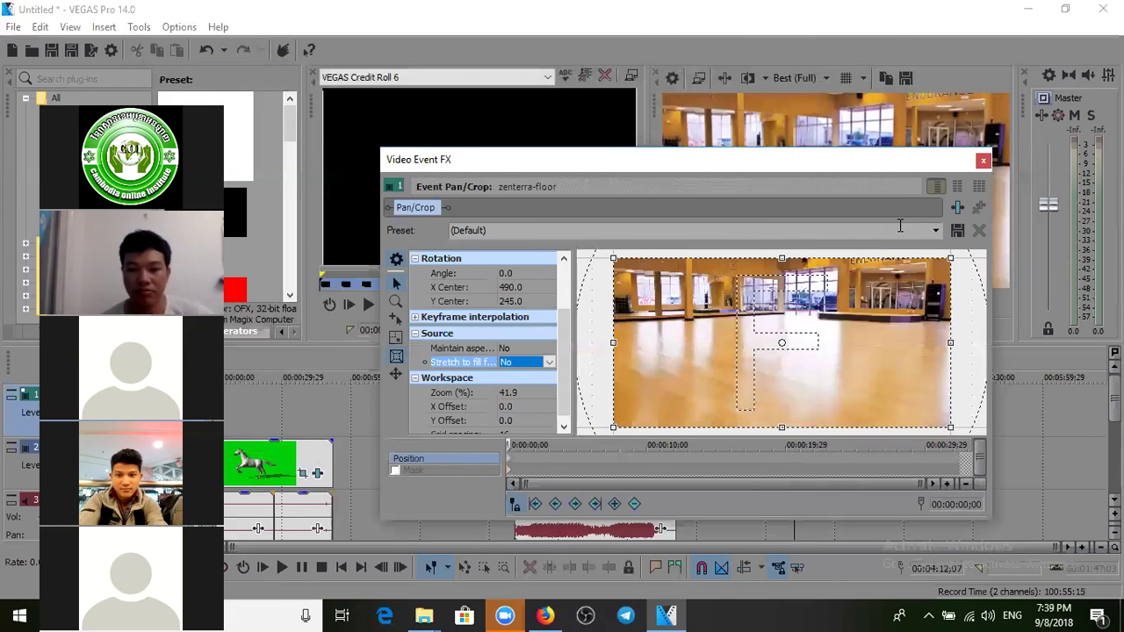
{"action": "left_click", "coordinate": [862, 161]}
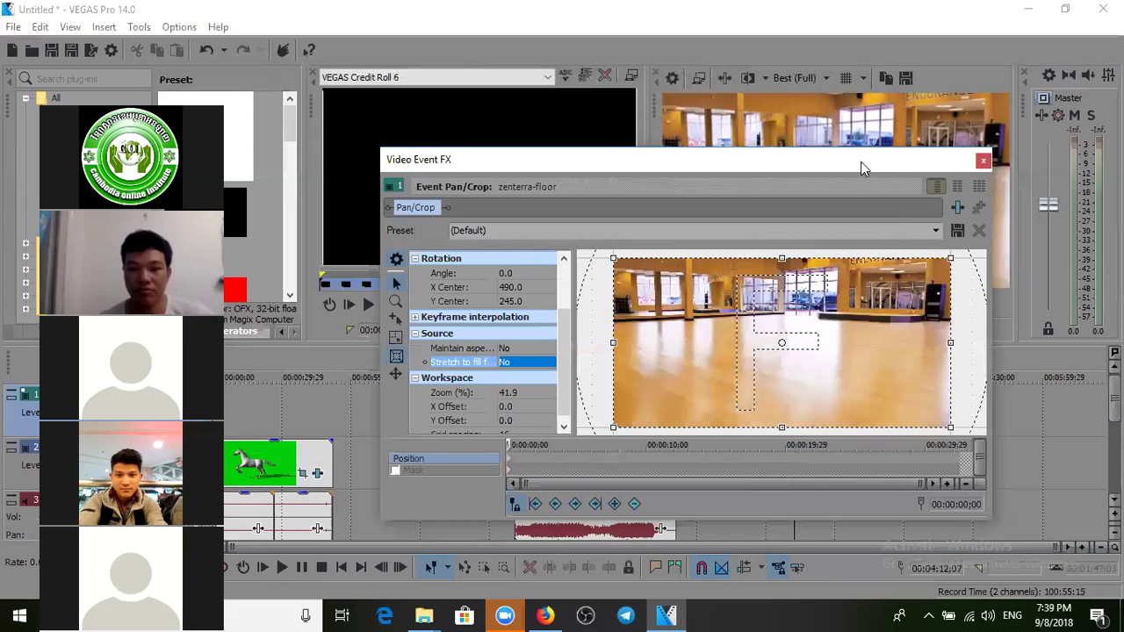
{"action": "left_click_drag", "start_coordinate": [861, 161], "coordinate": [783, 207]}
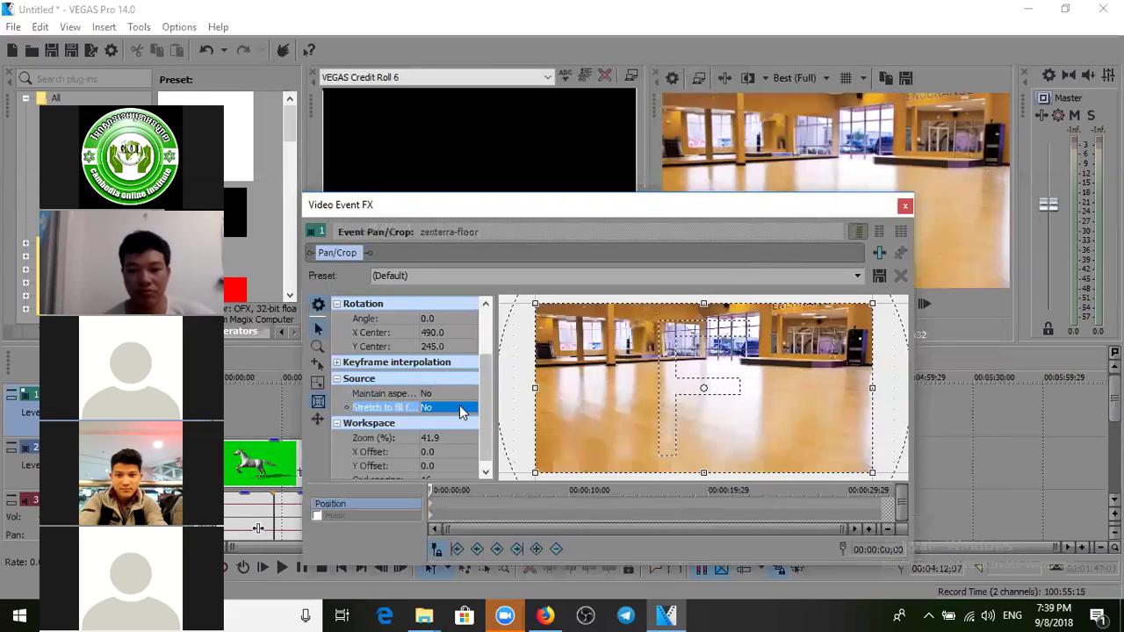
Step: Set Stretch to fill frame to Yes for the floor clip and shift the crop frame slightly upward to compare the preview
{"action": "left_click", "coordinate": [457, 407]}
{"action": "left_click", "coordinate": [431, 419]}
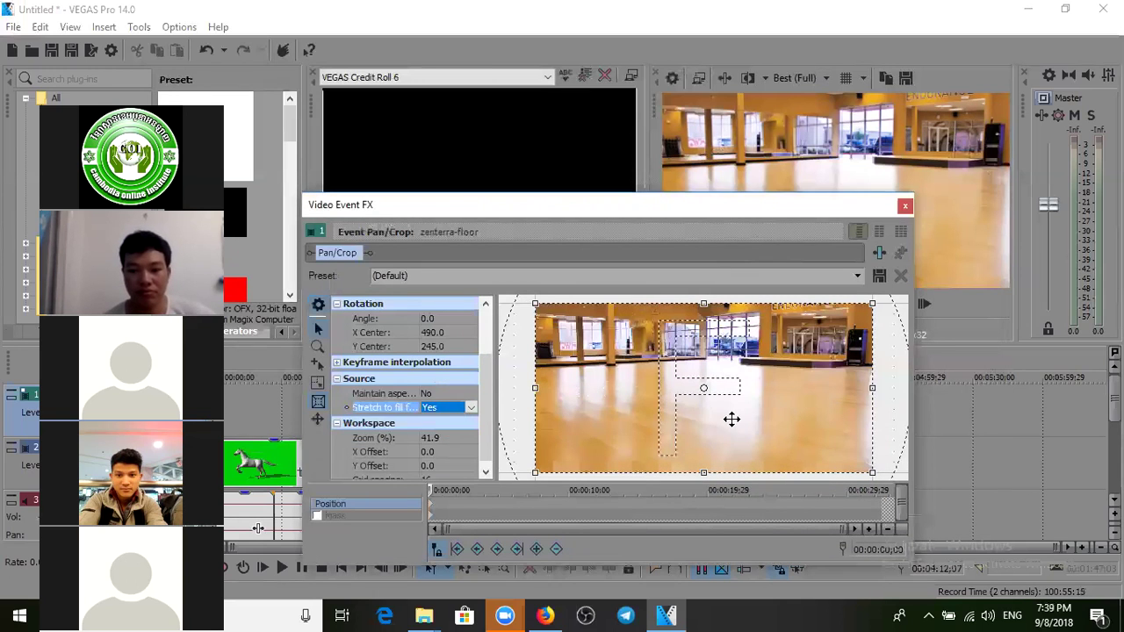
{"action": "left_click_drag", "start_coordinate": [725, 441], "coordinate": [732, 416]}
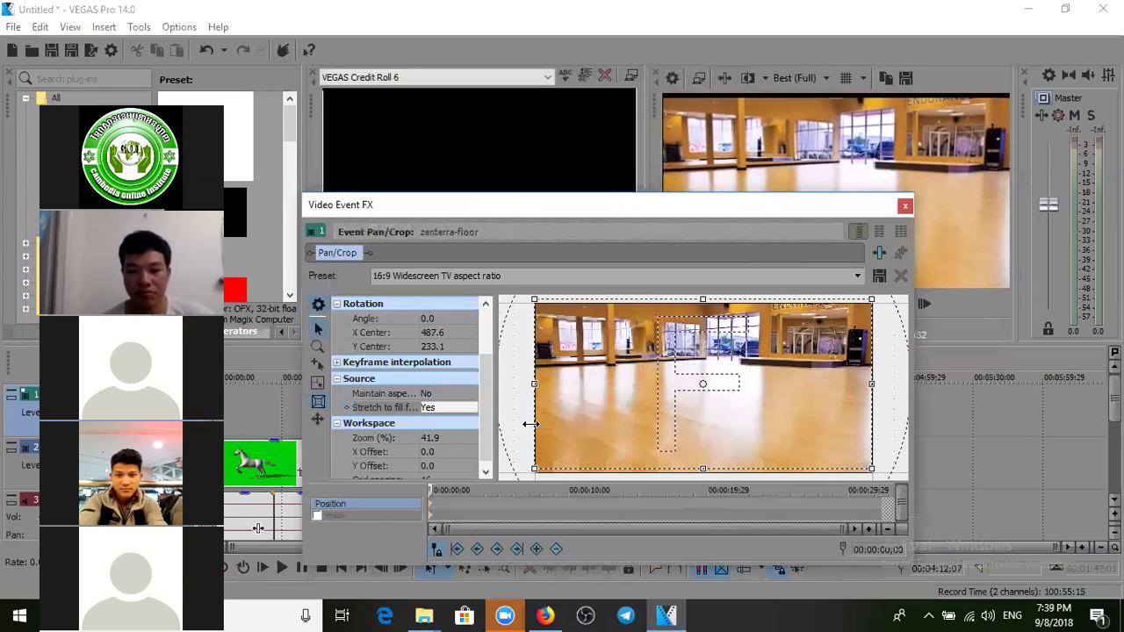
Step: Set Stretch to fill frame to No and flatten the crop frame into a thin strip over the lower floor, centred about 495, 460
{"action": "left_click", "coordinate": [454, 409]}
{"action": "left_click", "coordinate": [440, 428]}
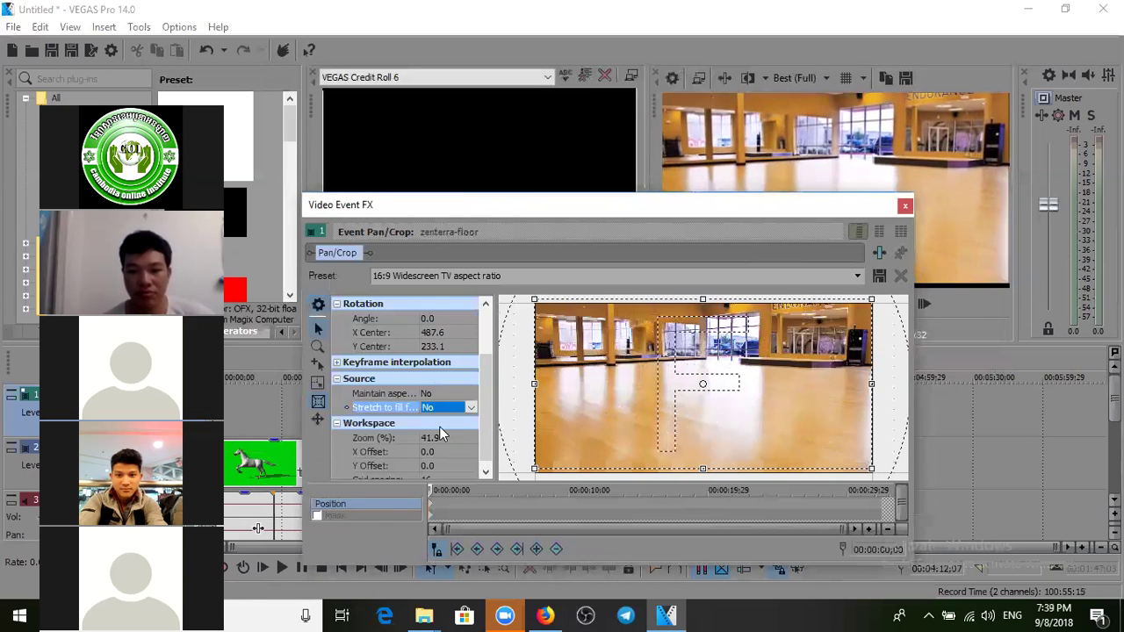
{"action": "left_click_drag", "start_coordinate": [709, 323], "coordinate": [793, 459]}
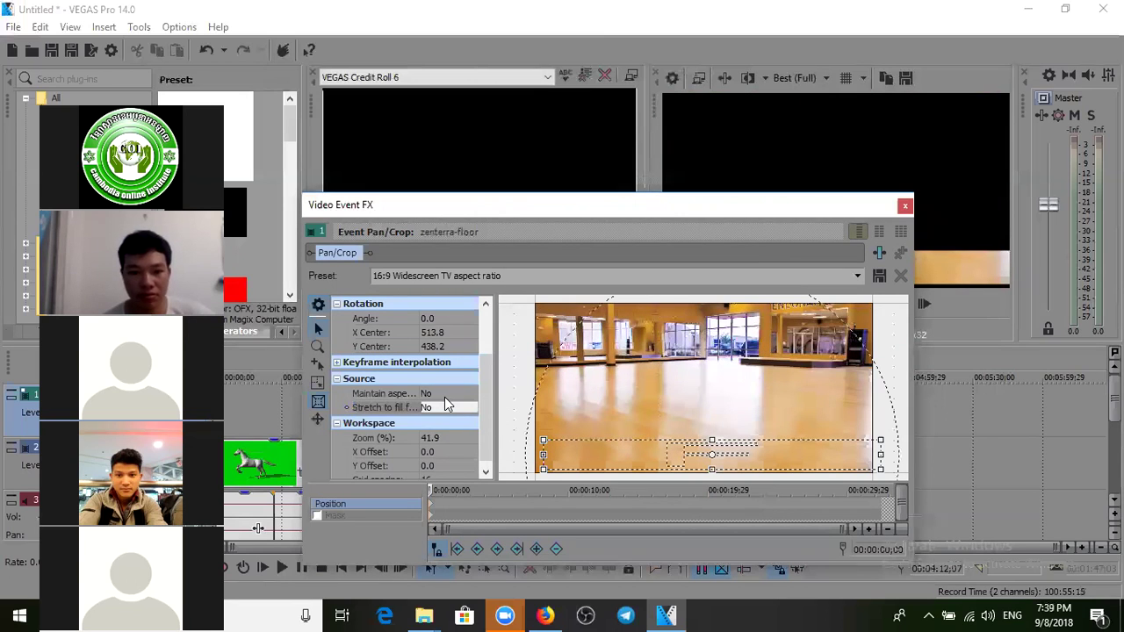
{"action": "left_click_drag", "start_coordinate": [627, 443], "coordinate": [611, 455]}
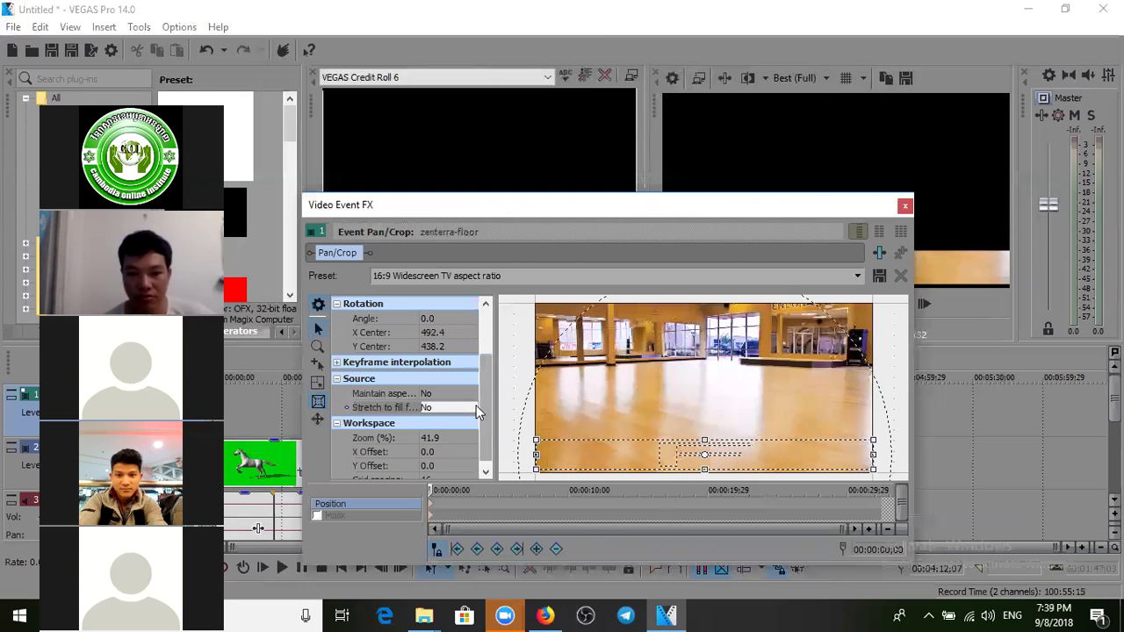
{"action": "left_click", "coordinate": [444, 408]}
{"action": "left_click", "coordinate": [620, 384]}
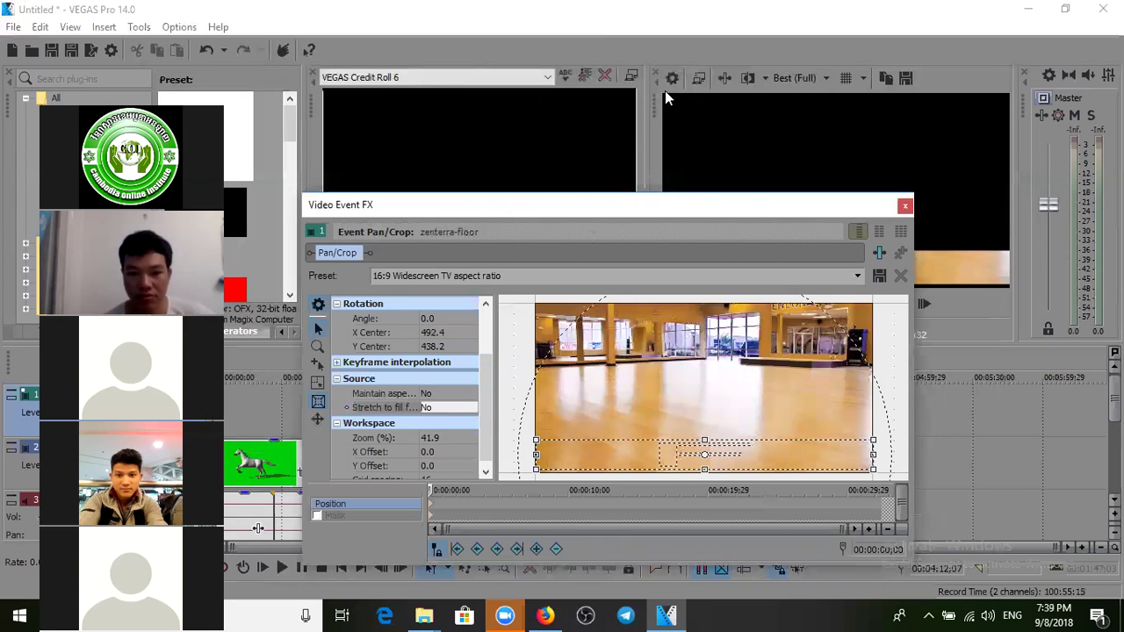
{"action": "mouse_move", "coordinate": [786, 452]}
{"action": "left_mouse_down"}
{"action": "mouse_move", "coordinate": [790, 308]}
{"action": "mouse_move", "coordinate": [788, 462]}
{"action": "left_mouse_up"}
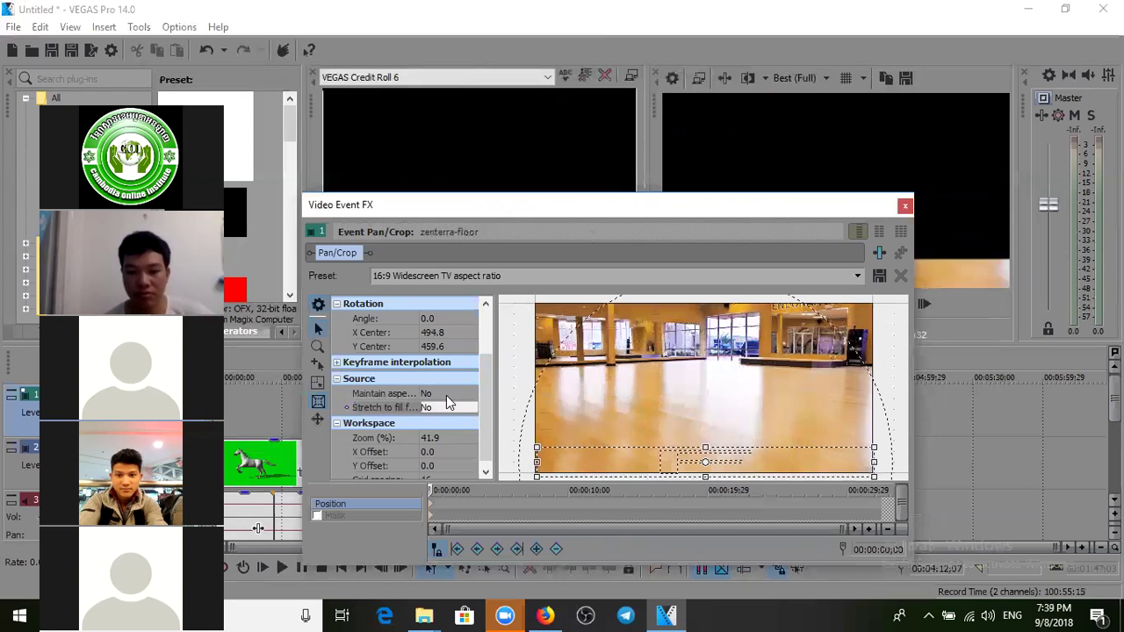
Step: Set Maintain aspect ratio to Yes and move the crop strip to the image's lower edge, then up to its upper edge
{"action": "left_click", "coordinate": [447, 395]}
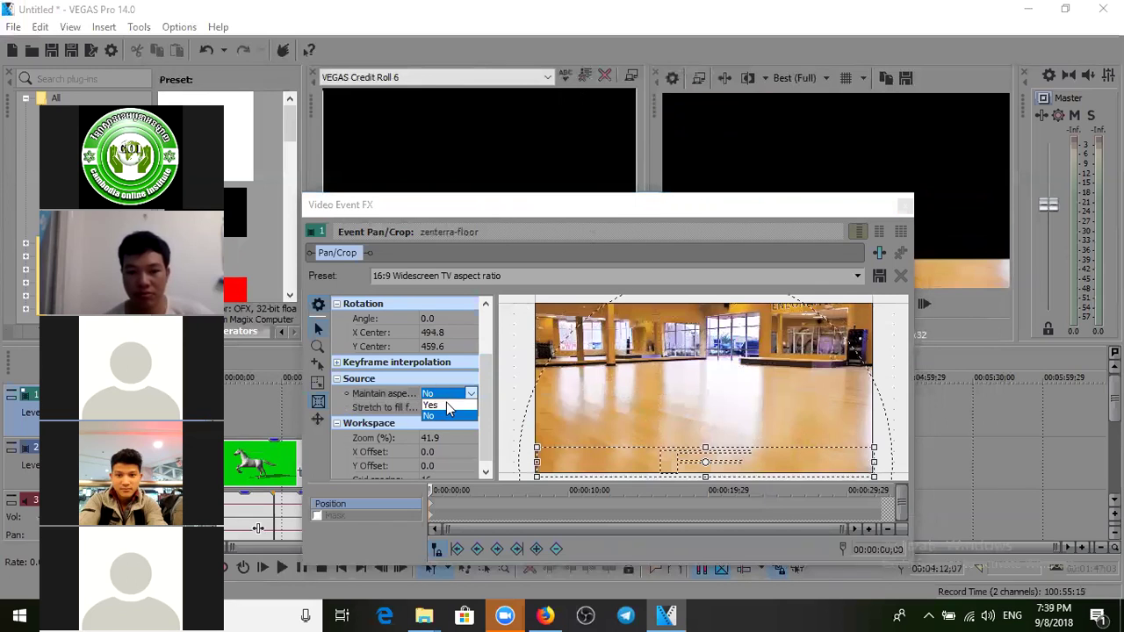
{"action": "left_click", "coordinate": [446, 407]}
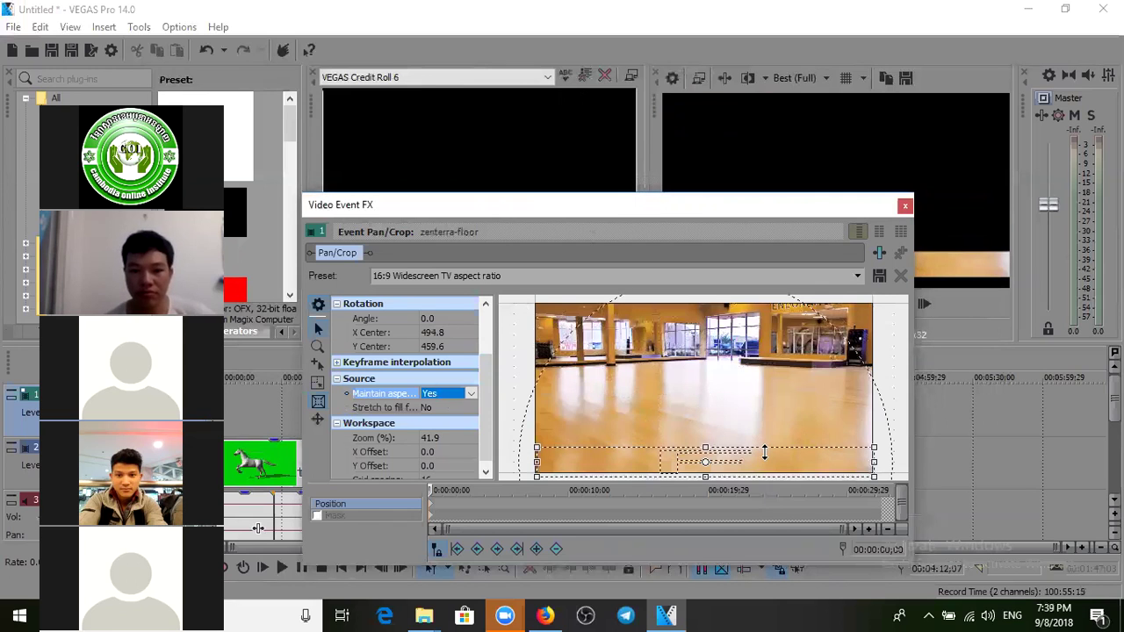
{"action": "left_click_drag", "start_coordinate": [771, 455], "coordinate": [772, 469]}
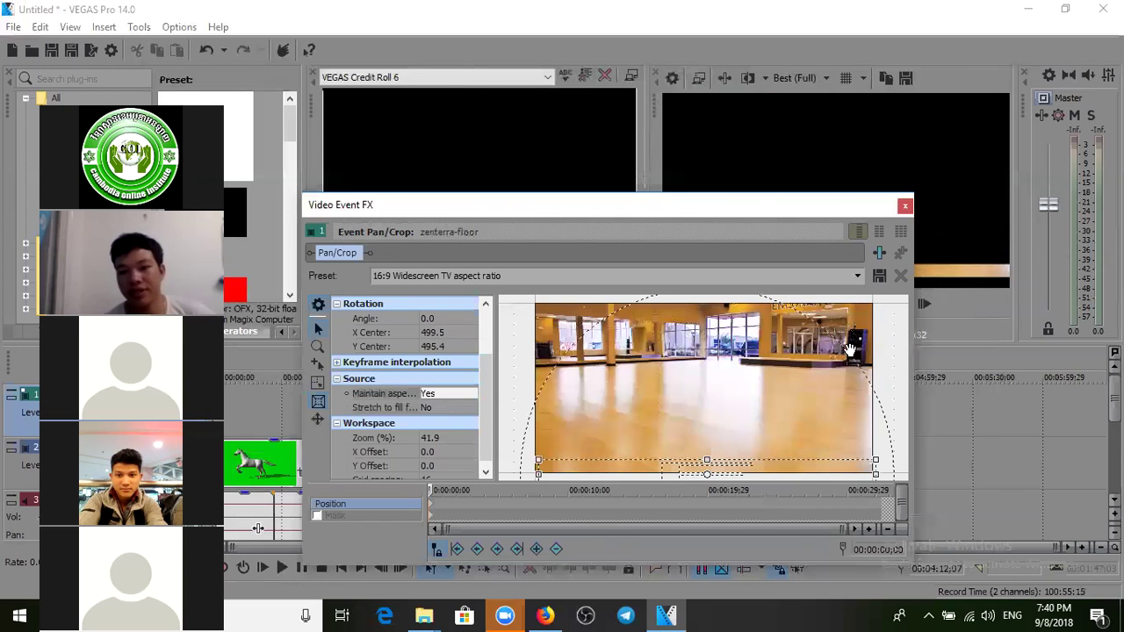
{"action": "left_click_drag", "start_coordinate": [796, 469], "coordinate": [792, 291]}
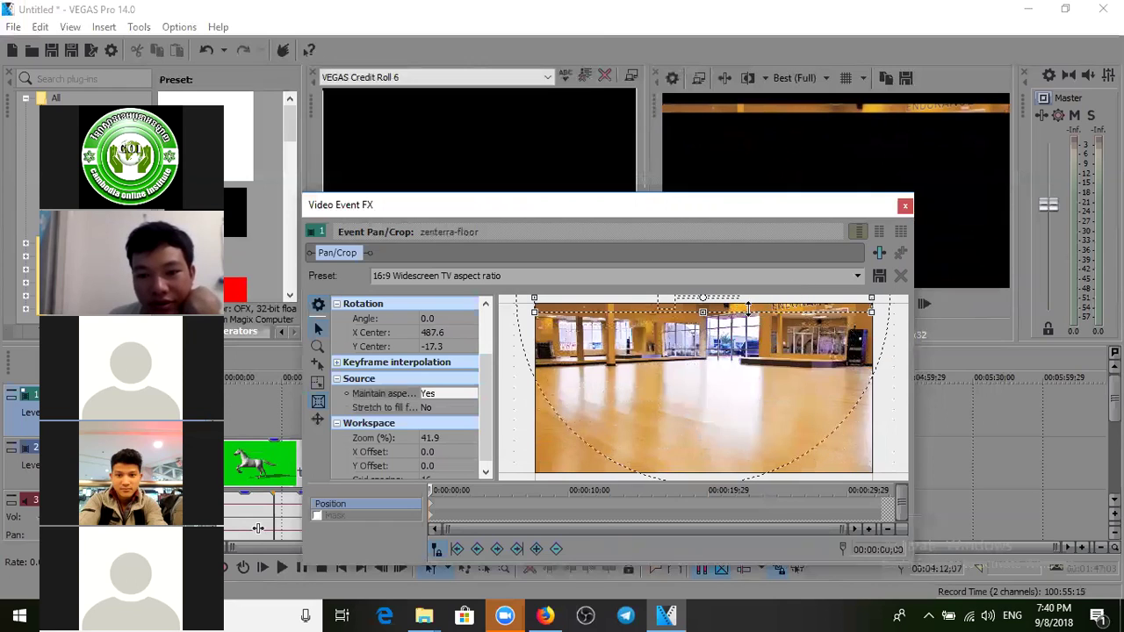
{"action": "mouse_move", "coordinate": [716, 301]}
{"action": "left_mouse_down"}
{"action": "mouse_move", "coordinate": [718, 326]}
{"action": "mouse_move", "coordinate": [720, 305]}
{"action": "left_mouse_up"}
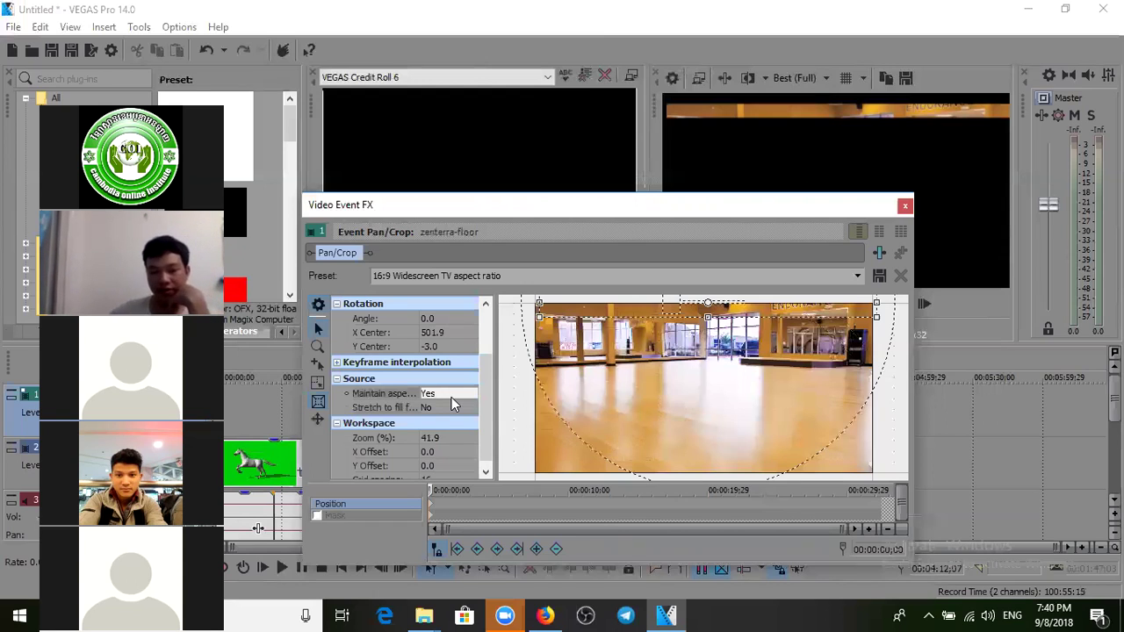
Step: Reopen the floor clip's pan/crop settings and enlarge the crop frame to about 980 by 709, centred about 495, 309
{"action": "left_click", "coordinate": [905, 208]}
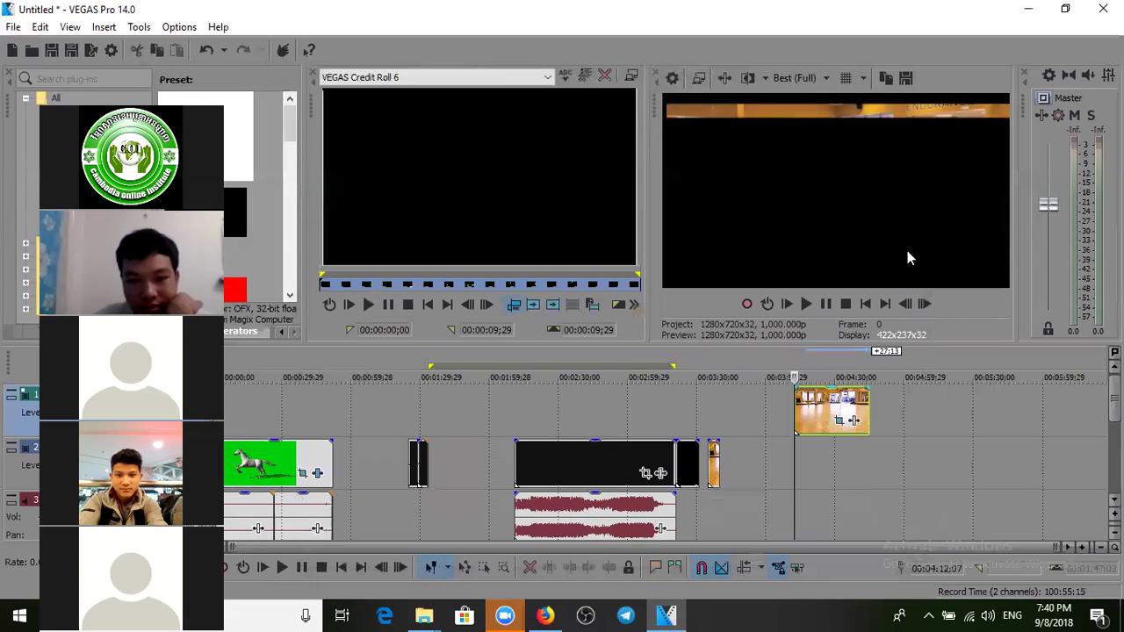
{"action": "left_click", "coordinate": [815, 420]}
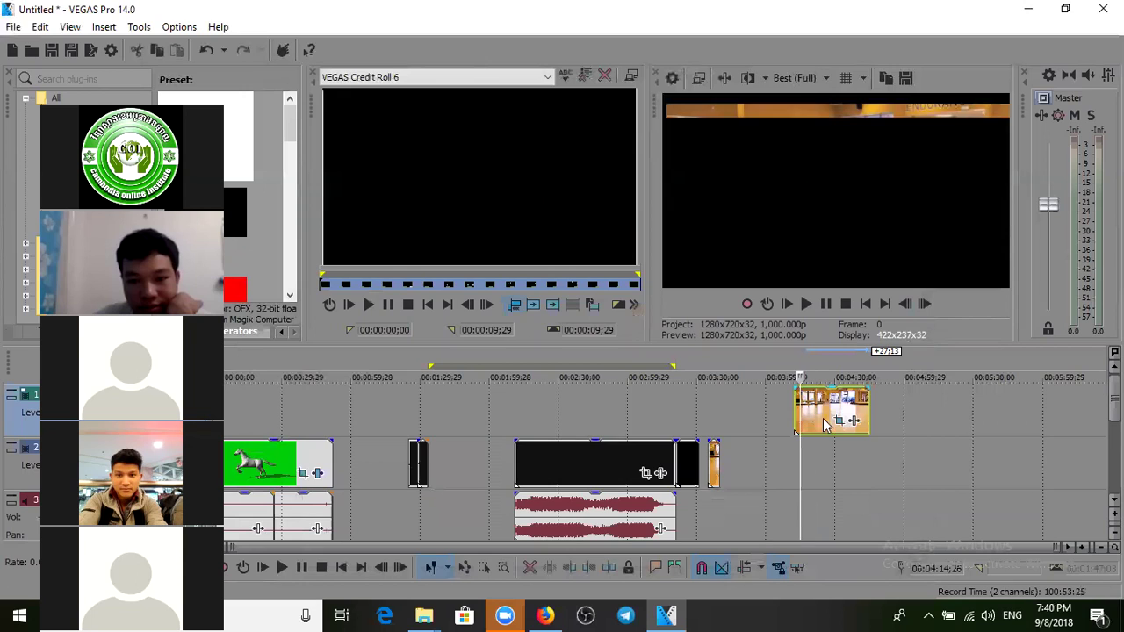
{"action": "left_click", "coordinate": [838, 420]}
{"action": "left_click", "coordinate": [433, 508]}
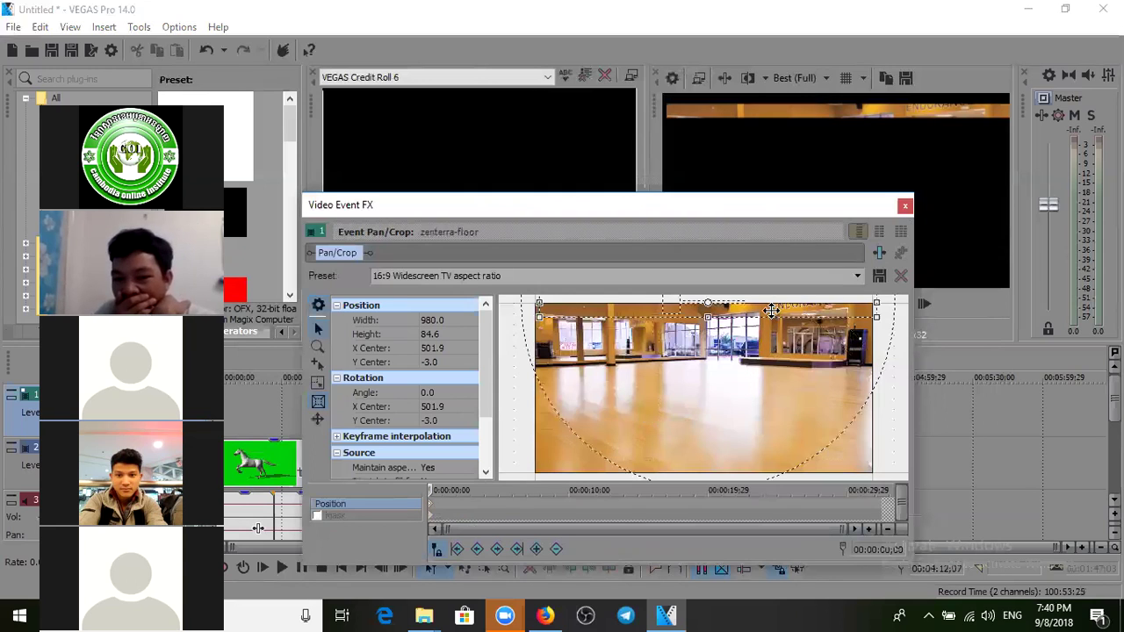
{"action": "left_click_drag", "start_coordinate": [713, 317], "coordinate": [711, 495]}
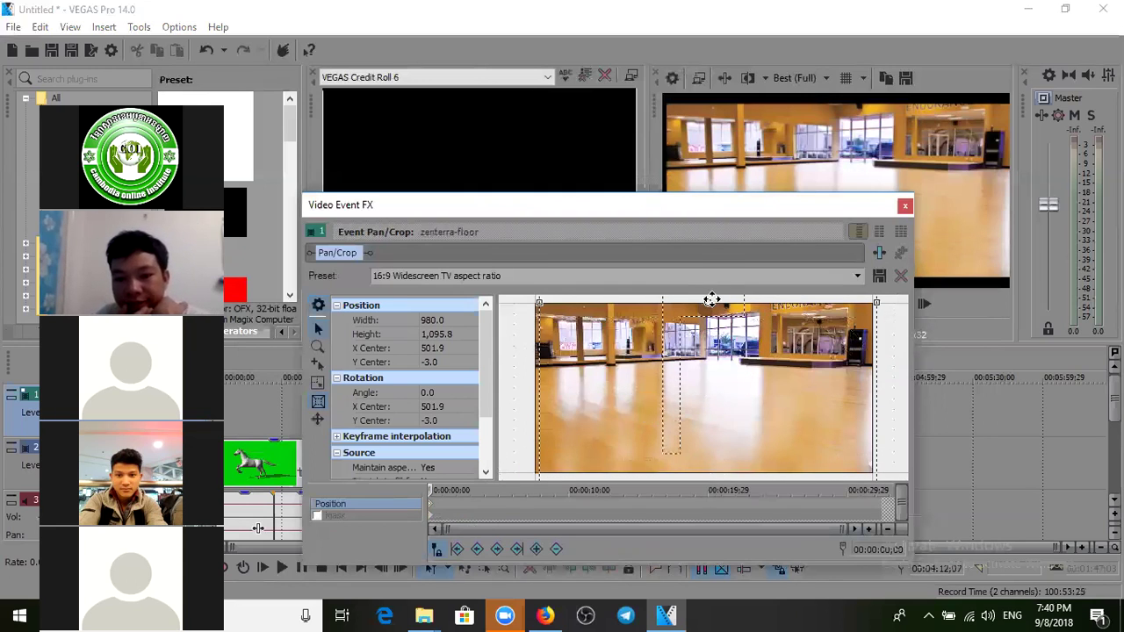
{"action": "left_click_drag", "start_coordinate": [707, 306], "coordinate": [738, 323]}
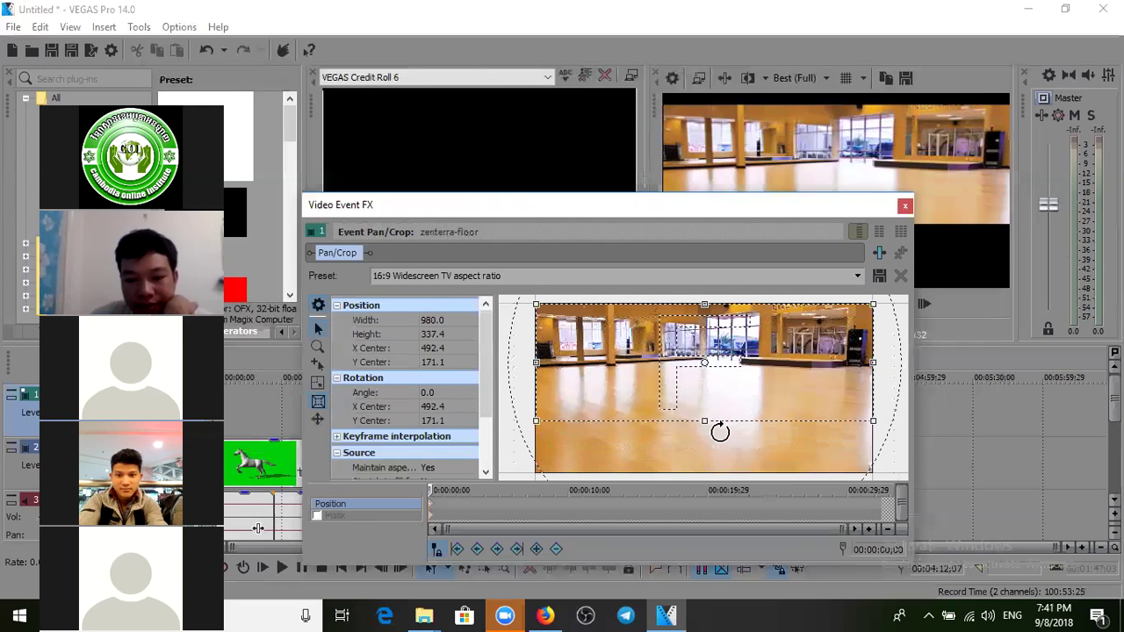
{"action": "left_click_drag", "start_coordinate": [704, 423], "coordinate": [707, 478]}
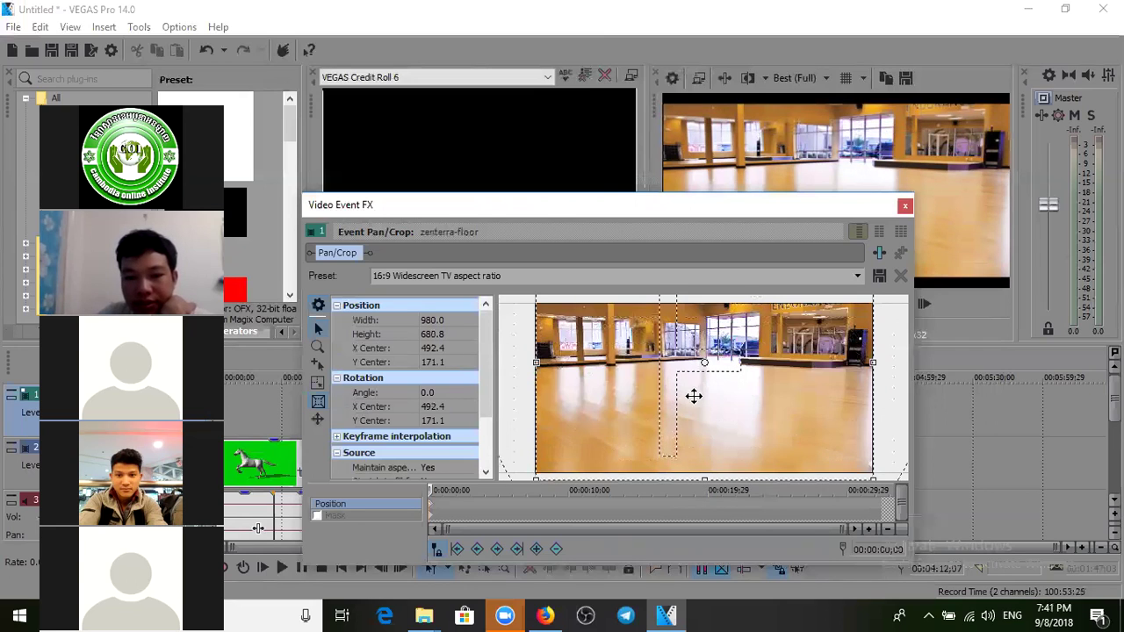
{"action": "left_click_drag", "start_coordinate": [752, 316], "coordinate": [748, 360]}
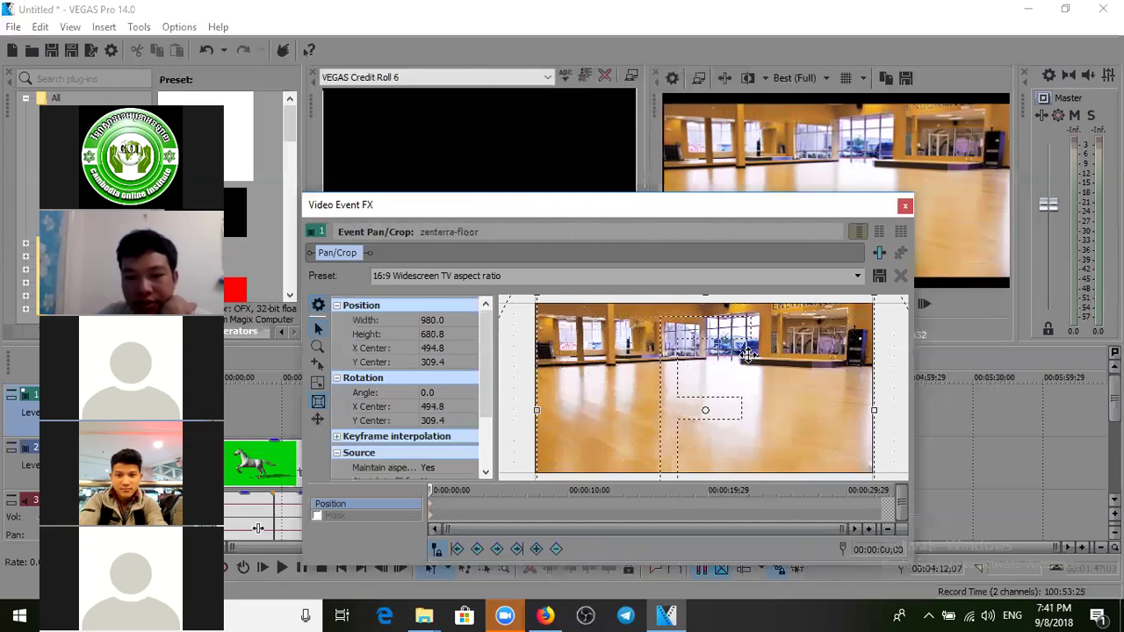
{"action": "mouse_move", "coordinate": [711, 304]}
{"action": "left_mouse_down"}
{"action": "mouse_move", "coordinate": [710, 291]}
{"action": "mouse_move", "coordinate": [716, 302]}
{"action": "left_mouse_up"}
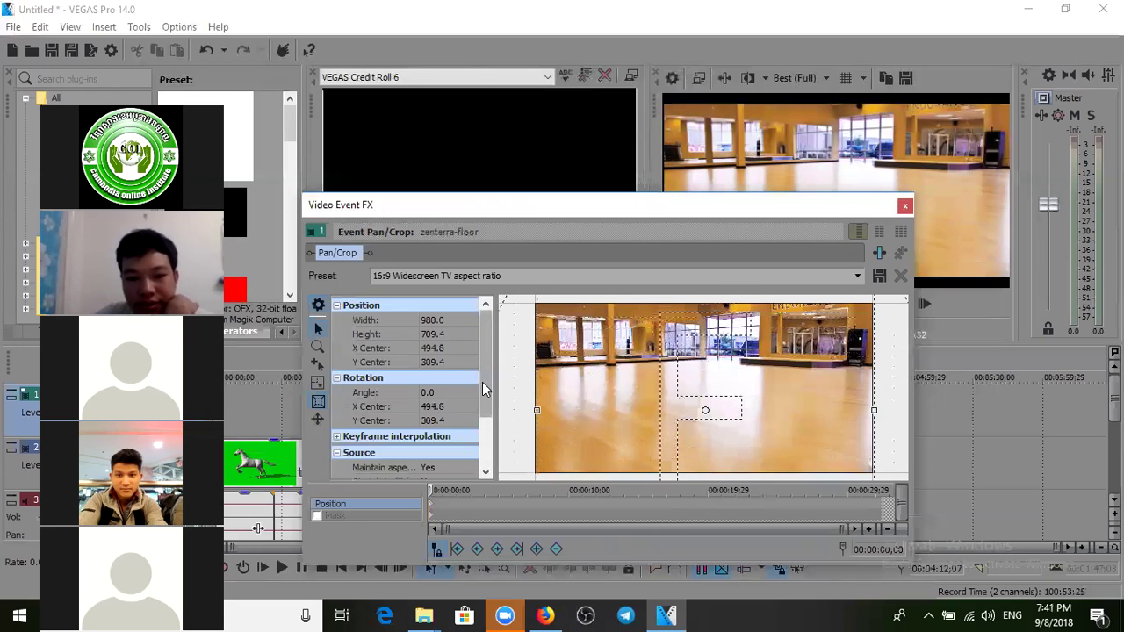
Step: Set Maintain aspect ratio to No for the floor clip, keep Stretch to fill frame at No, and widen the crop frame slightly
{"action": "left_click_drag", "start_coordinate": [482, 382], "coordinate": [474, 428]}
{"action": "double_click", "coordinate": [448, 389]}
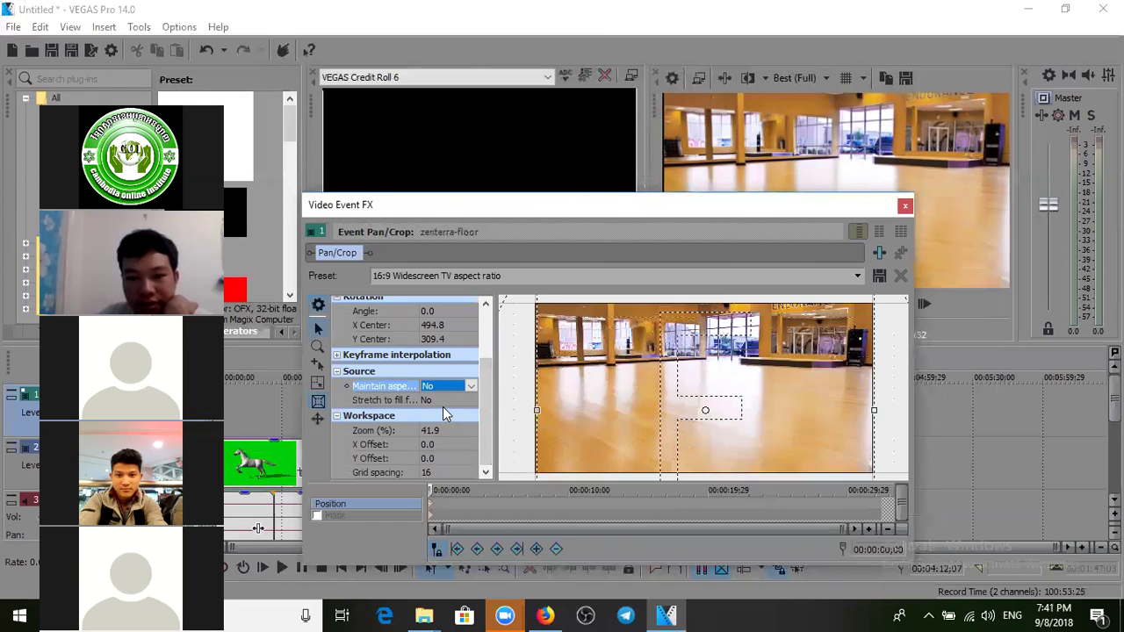
{"action": "left_click", "coordinate": [442, 403]}
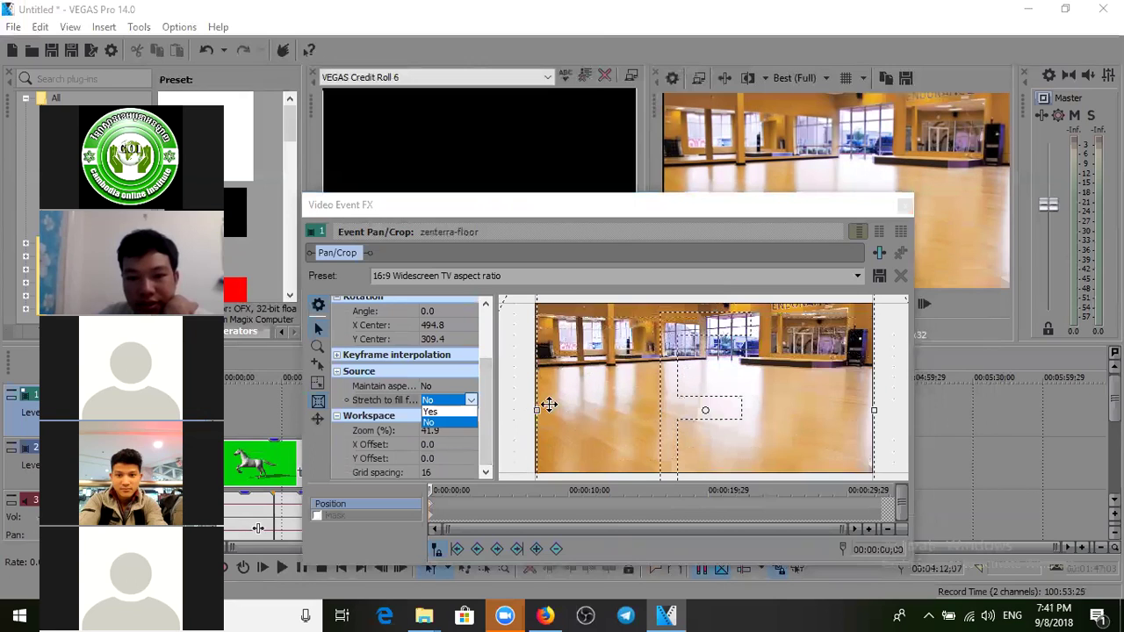
{"action": "mouse_move", "coordinate": [536, 410]}
{"action": "left_mouse_down"}
{"action": "mouse_move", "coordinate": [576, 409]}
{"action": "mouse_move", "coordinate": [522, 407]}
{"action": "mouse_move", "coordinate": [534, 410]}
{"action": "left_mouse_up"}
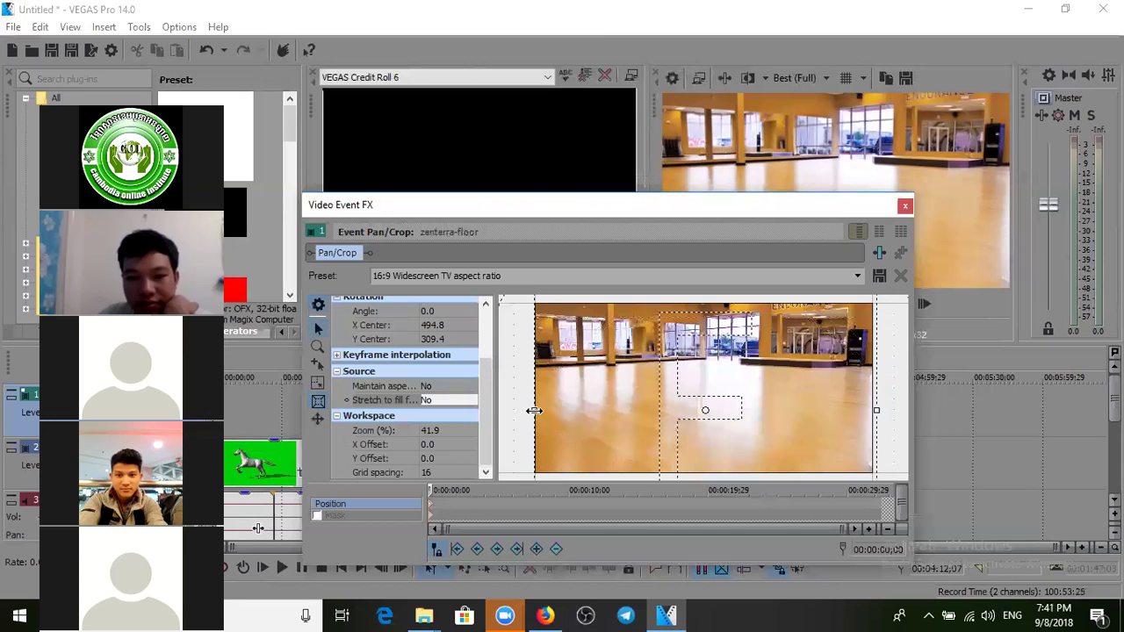
Step: Set Stretch to fill frame to Yes and shorten the crop frame to the upper part of the image, centred about 500, 109
{"action": "left_click", "coordinate": [455, 402]}
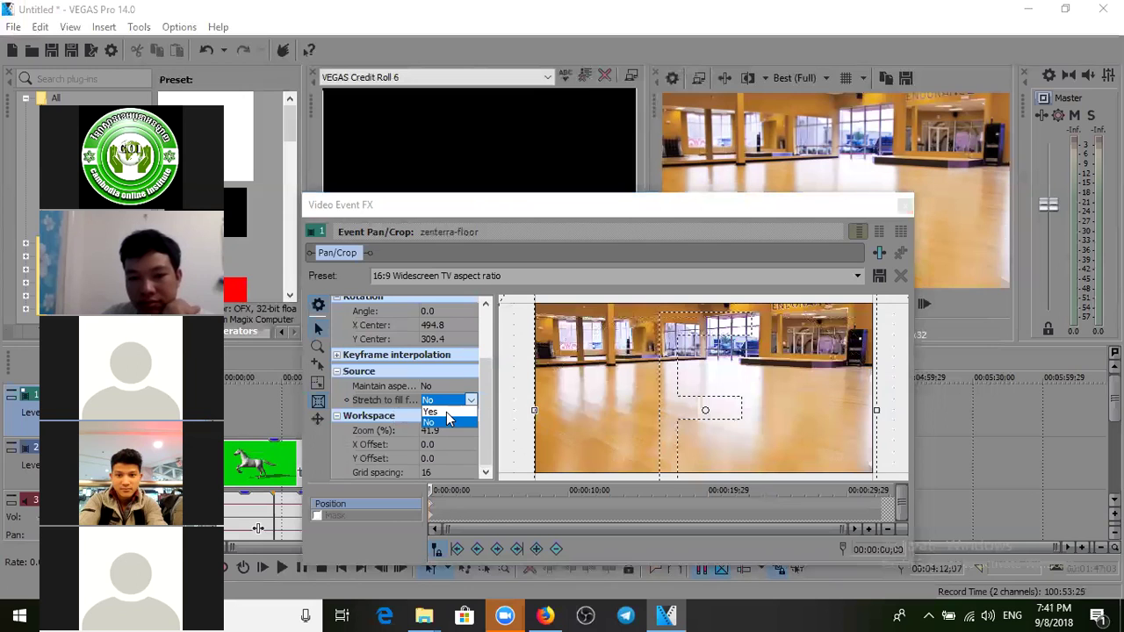
{"action": "left_click", "coordinate": [431, 411]}
{"action": "left_click_drag", "start_coordinate": [773, 349], "coordinate": [784, 388]}
{"action": "left_click_drag", "start_coordinate": [707, 334], "coordinate": [784, 338]}
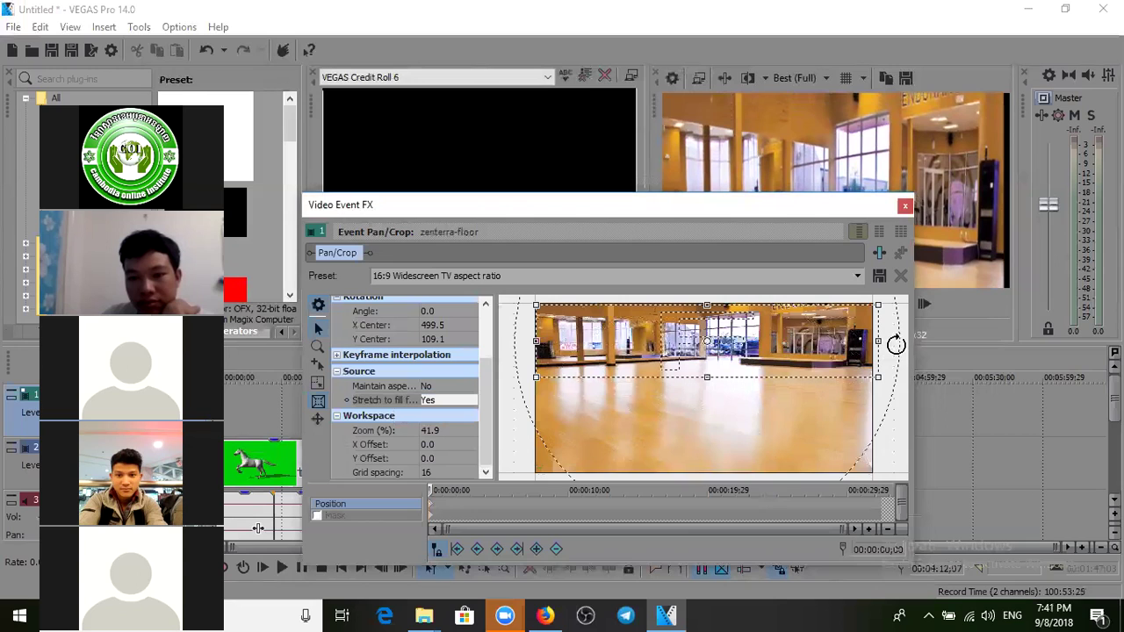
Step: Narrow the crop frame, move it over the mirror area, then place it on the lower-left floor, centred about 249, 379
{"action": "left_click_drag", "start_coordinate": [878, 341], "coordinate": [848, 342]}
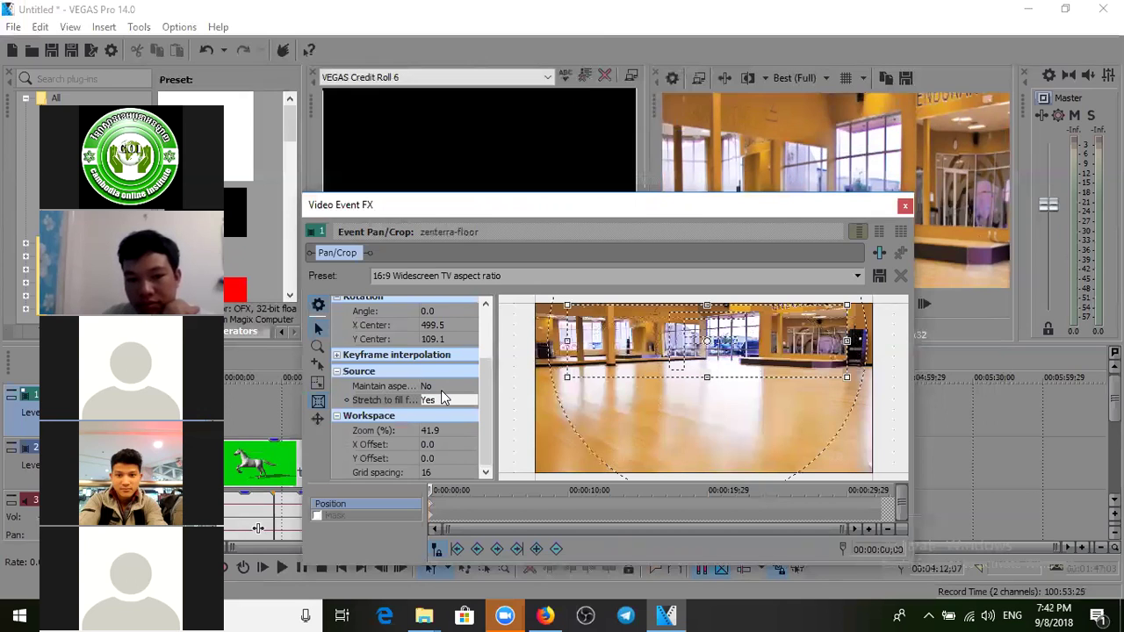
{"action": "left_click_drag", "start_coordinate": [843, 340], "coordinate": [654, 347]}
{"action": "left_click_drag", "start_coordinate": [733, 360], "coordinate": [814, 365]}
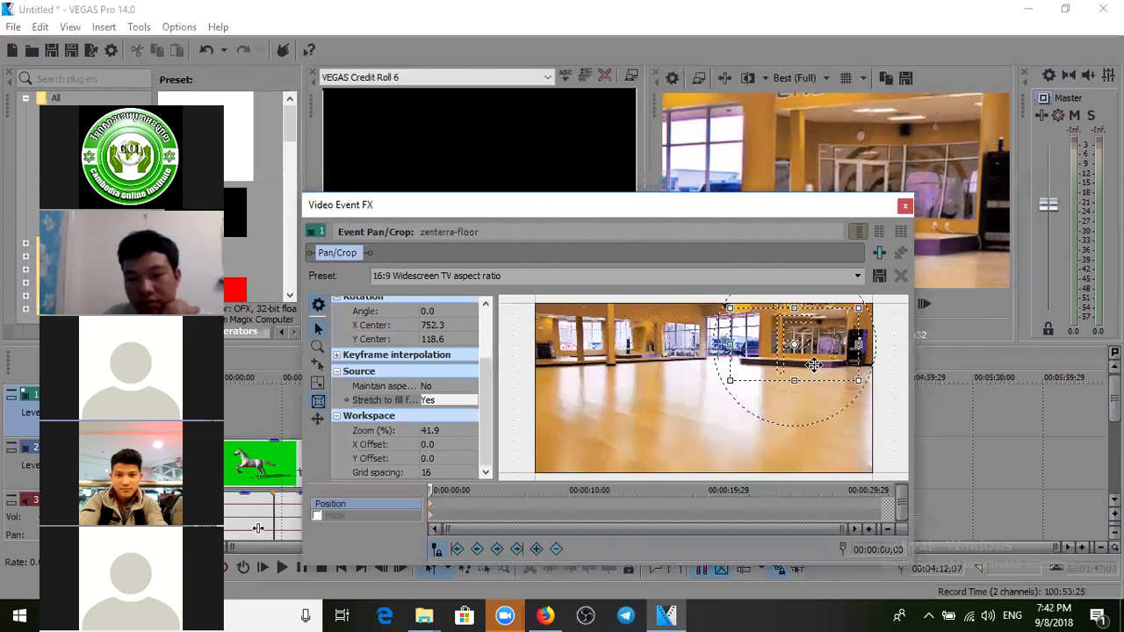
{"action": "left_click_drag", "start_coordinate": [814, 365], "coordinate": [654, 435]}
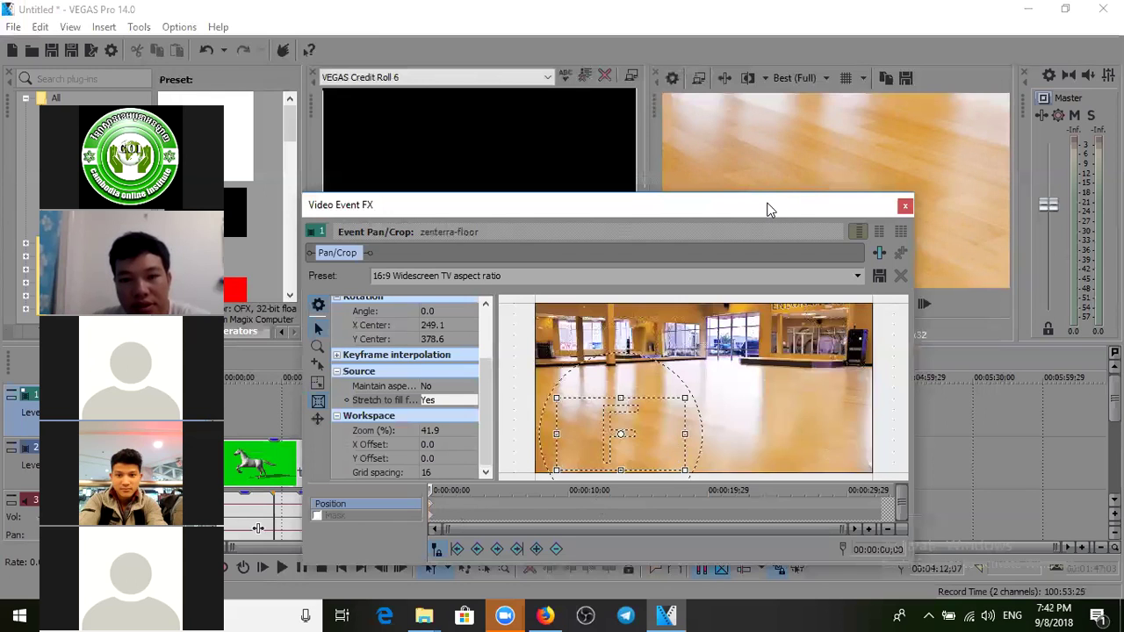
Step: Add a crop position keyframe at 00:00:03;14 with the frame centred about 325, 321, and compare it with the start
{"action": "left_click_drag", "start_coordinate": [767, 209], "coordinate": [631, 98]}
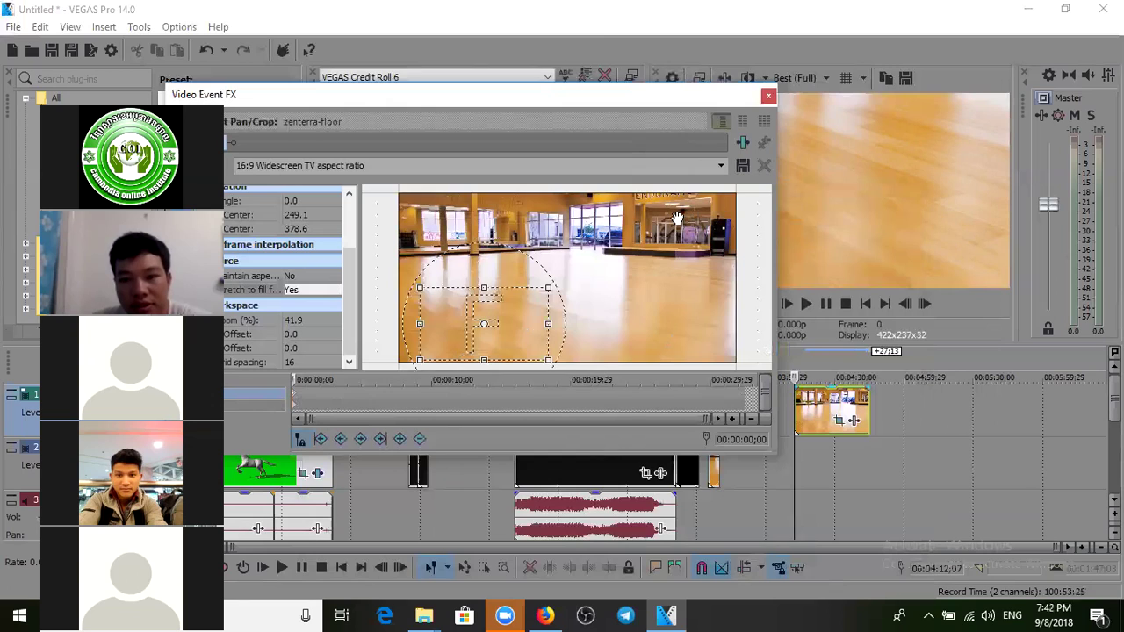
{"action": "left_click", "coordinate": [339, 391]}
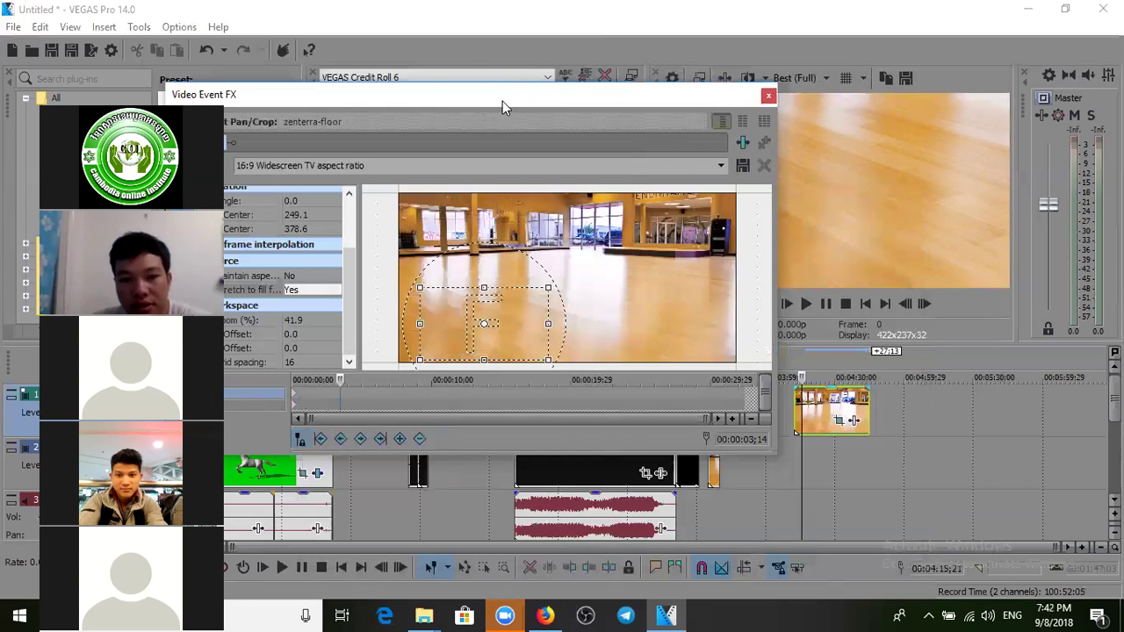
{"action": "left_click_drag", "start_coordinate": [502, 101], "coordinate": [568, 107]}
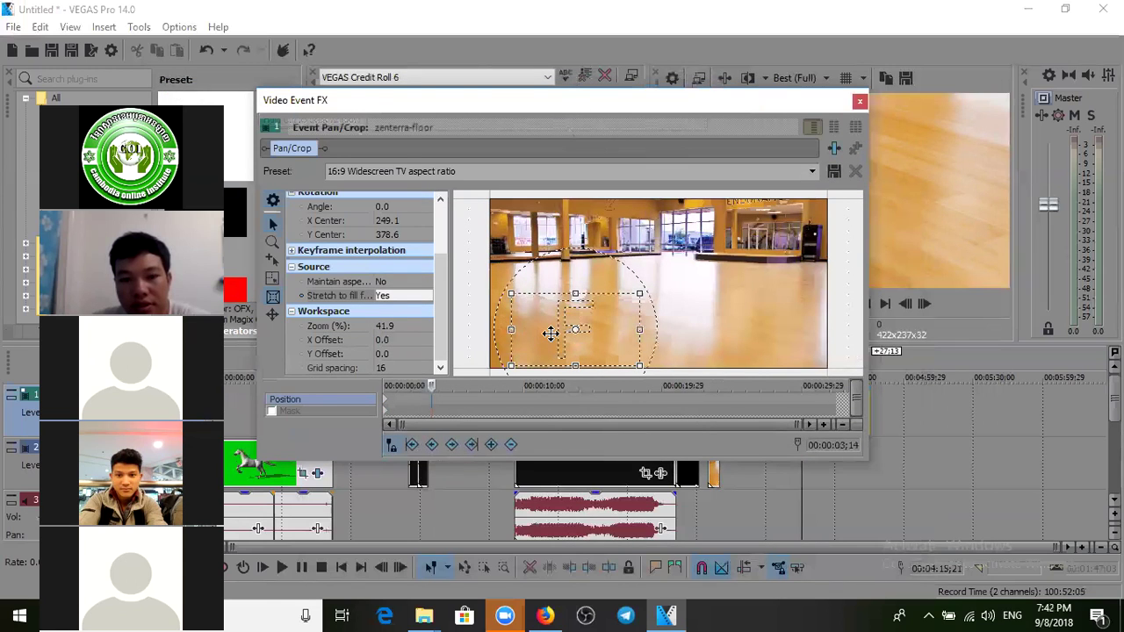
{"action": "left_click_drag", "start_coordinate": [550, 333], "coordinate": [577, 313]}
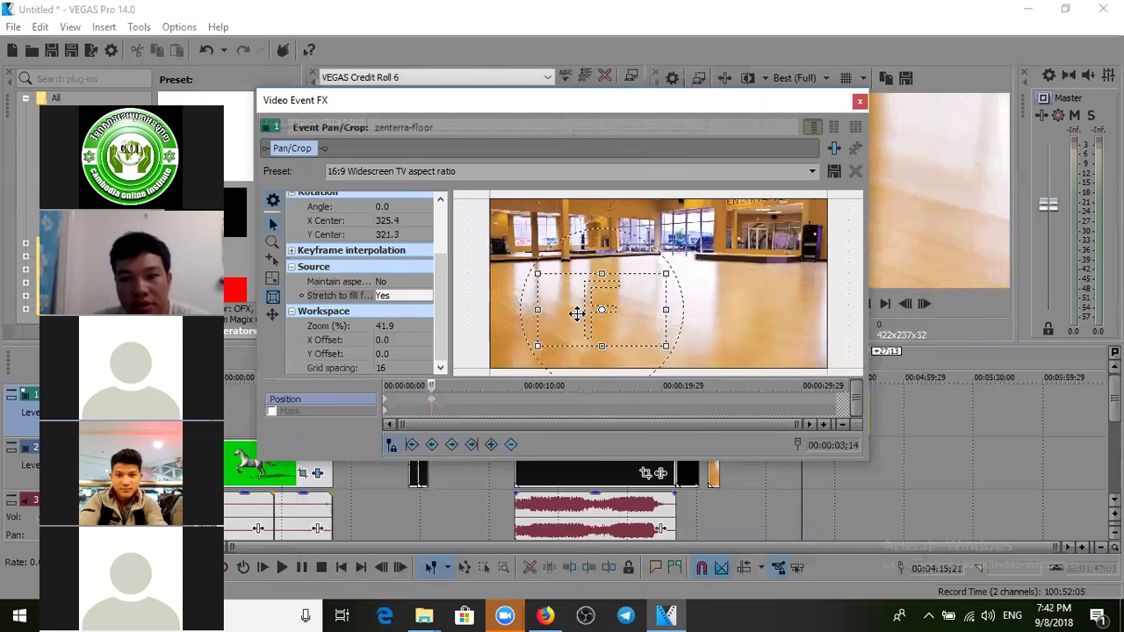
{"action": "left_click", "coordinate": [476, 399]}
{"action": "left_click", "coordinate": [432, 405]}
{"action": "left_click", "coordinate": [386, 405]}
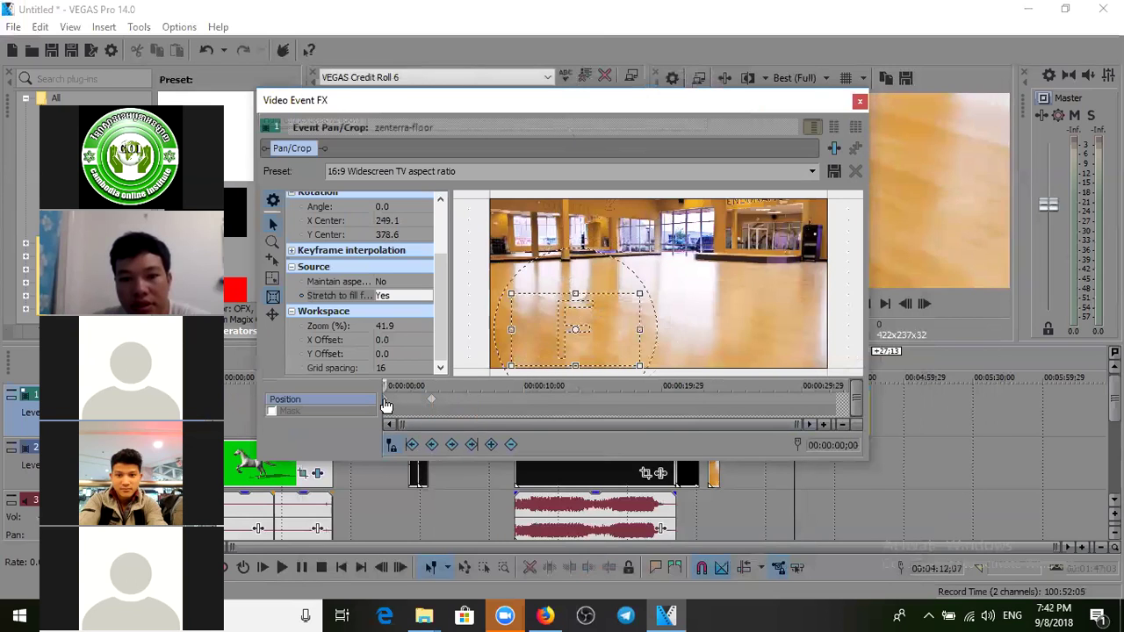
Step: Add two more position keyframes, centring the crop frame about 383, 288, then about 430, 257 at 00:00:10;04
{"action": "left_click", "coordinate": [432, 404]}
{"action": "left_click", "coordinate": [475, 401]}
{"action": "left_click_drag", "start_coordinate": [577, 318], "coordinate": [595, 306]}
{"action": "left_click", "coordinate": [523, 399]}
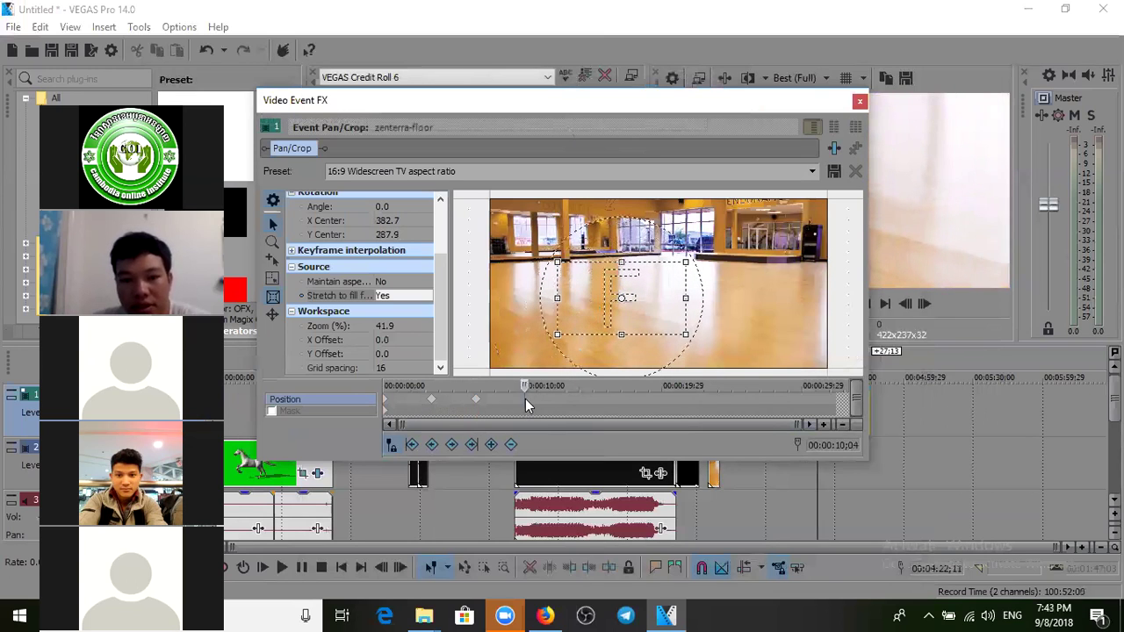
{"action": "left_click_drag", "start_coordinate": [577, 316], "coordinate": [593, 307]}
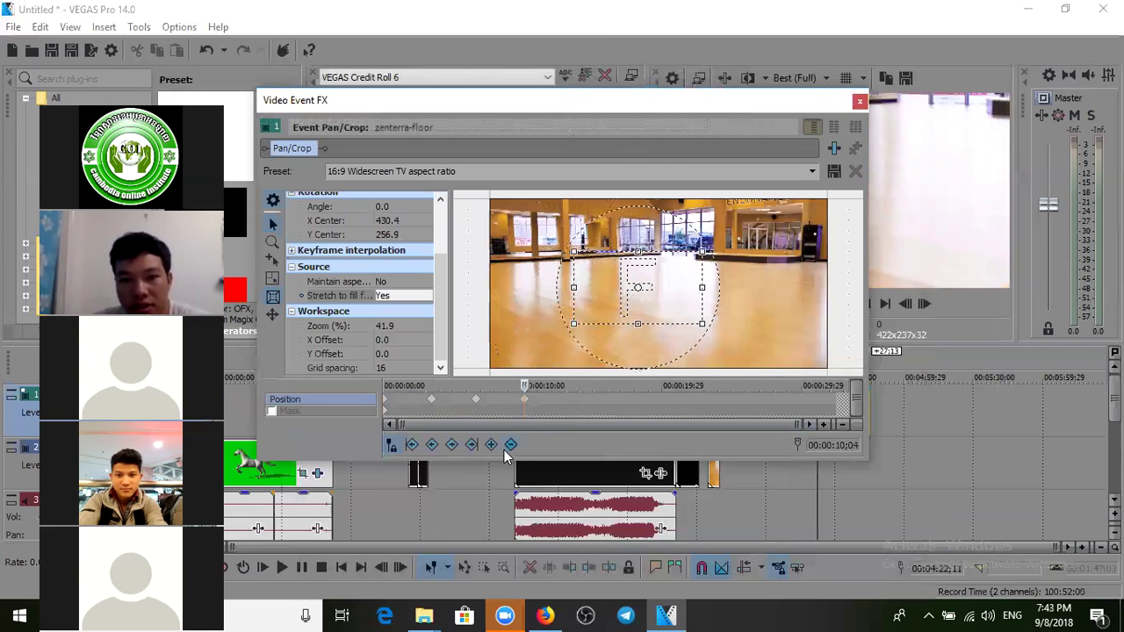
Step: Add a crop position keyframe at 00:00:13;28 with the frame centred about 497, 245, and review it against the earlier keyframes
{"action": "left_click", "coordinate": [578, 400]}
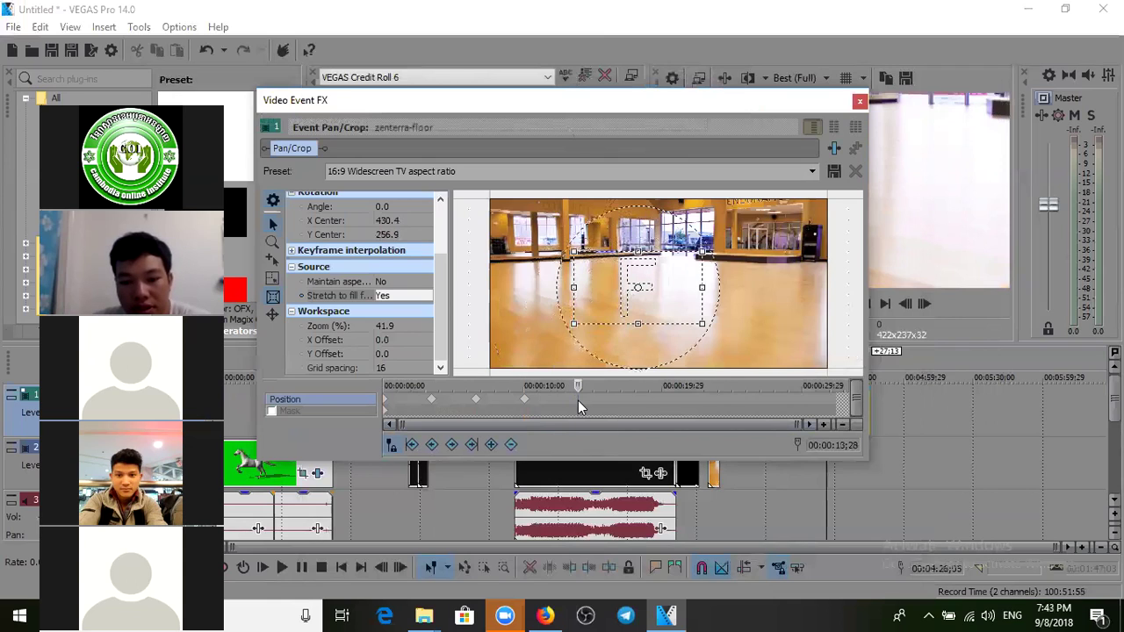
{"action": "left_click", "coordinate": [492, 446]}
{"action": "left_click_drag", "start_coordinate": [607, 303], "coordinate": [628, 299]}
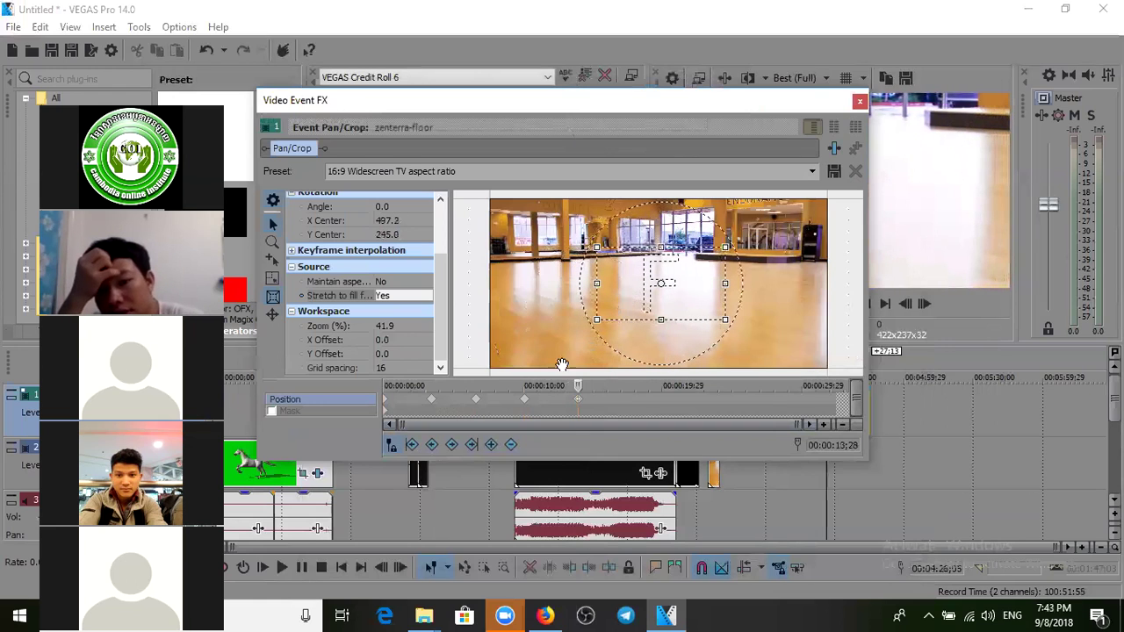
{"action": "left_click", "coordinate": [527, 404]}
{"action": "left_click", "coordinate": [475, 404]}
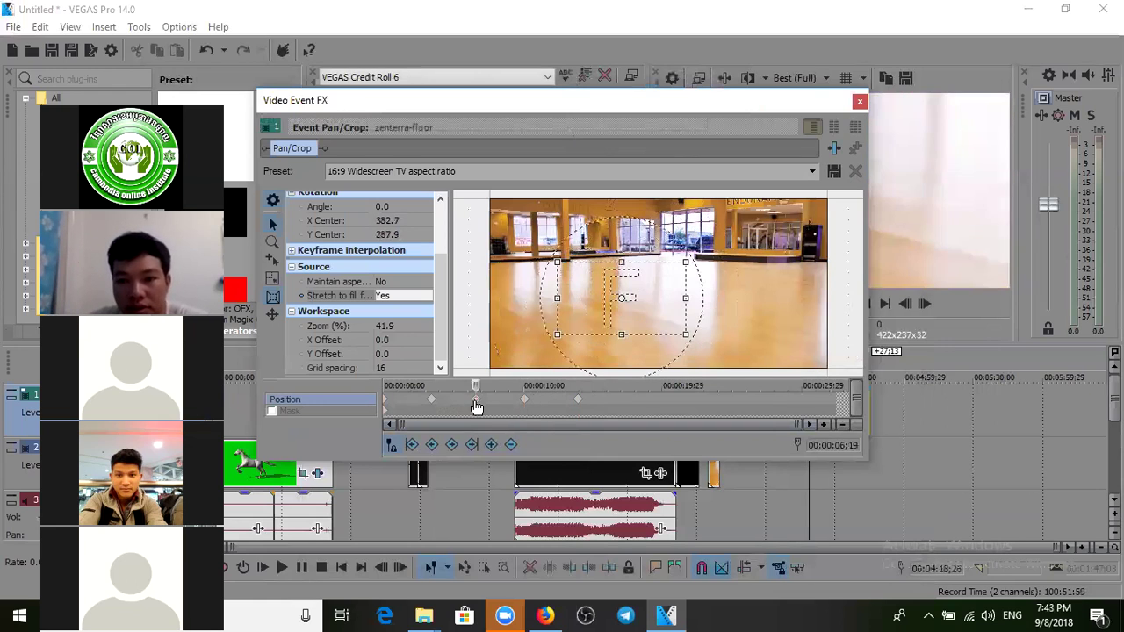
{"action": "left_click", "coordinate": [432, 404]}
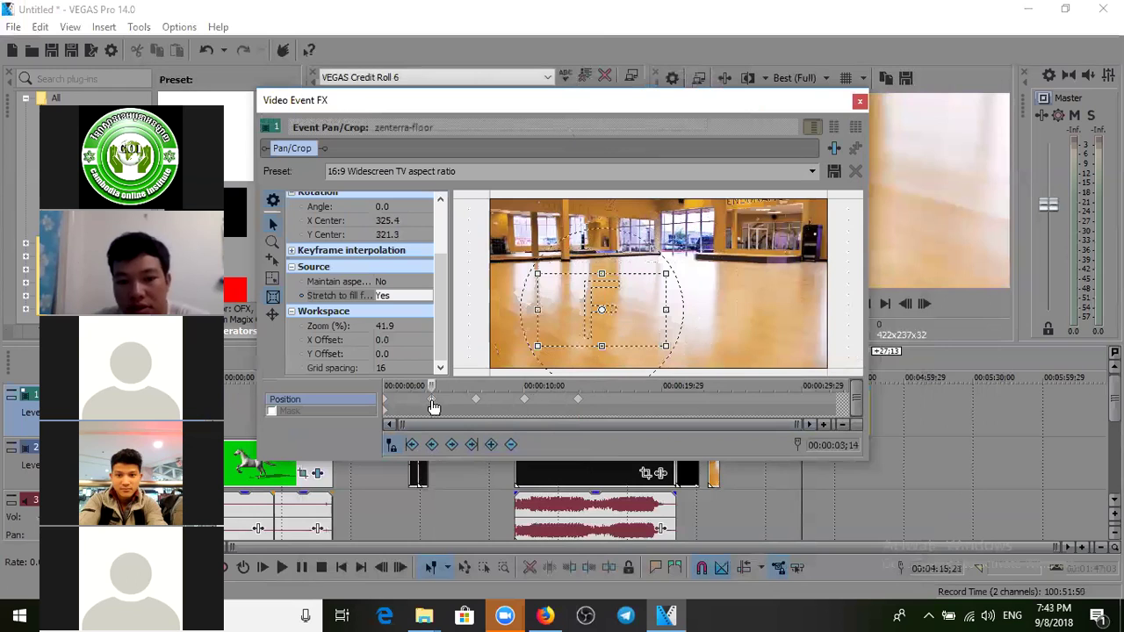
{"action": "left_click", "coordinate": [476, 403]}
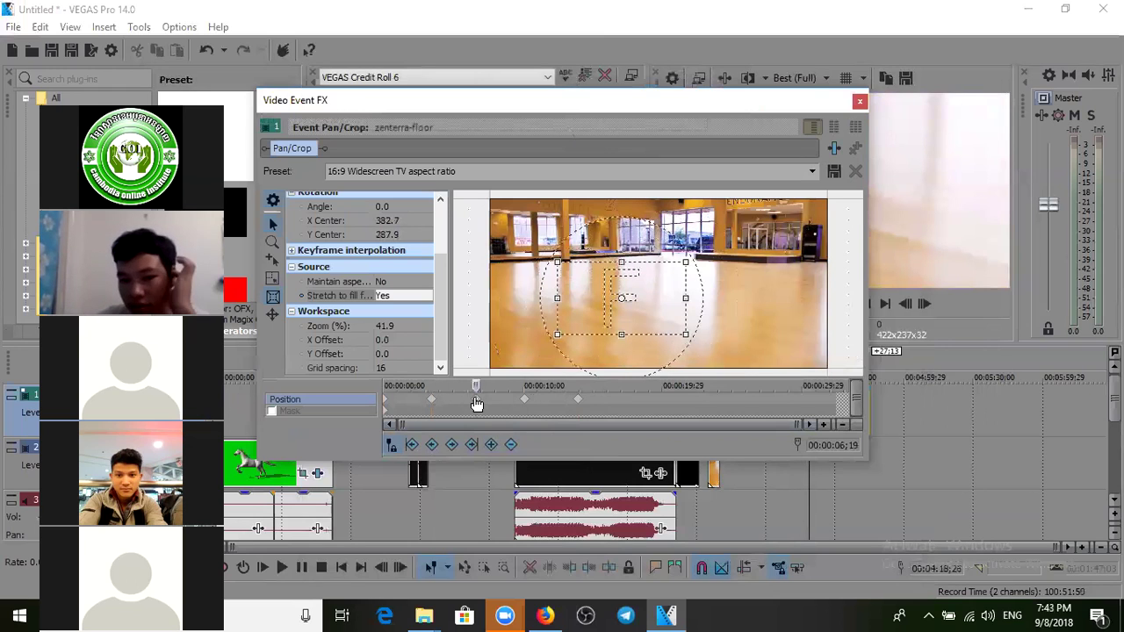
{"action": "left_click", "coordinate": [525, 403]}
{"action": "left_click", "coordinate": [578, 403]}
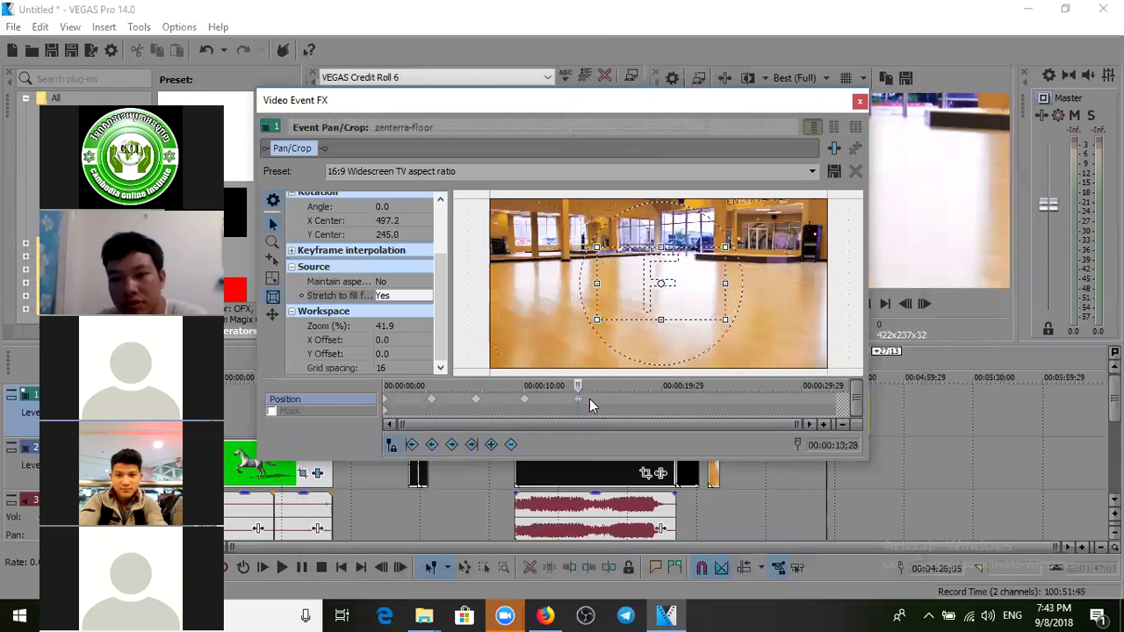
Step: Add further position keyframes, centring the crop frame about 552, 231 at 00:00:16;22, and about 738, 121 by 00:00:23;01
{"action": "left_click", "coordinate": [617, 399]}
{"action": "left_click_drag", "start_coordinate": [627, 301], "coordinate": [649, 295]}
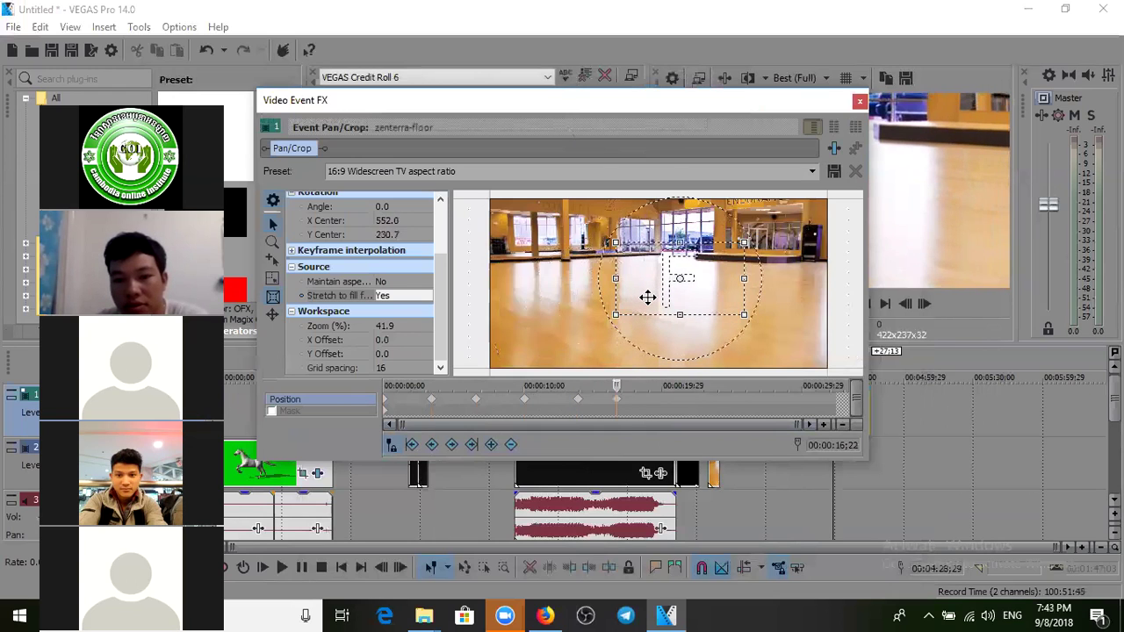
{"action": "left_click", "coordinate": [668, 403]}
{"action": "left_click_drag", "start_coordinate": [661, 290], "coordinate": [750, 252]}
{"action": "left_click", "coordinate": [704, 399]}
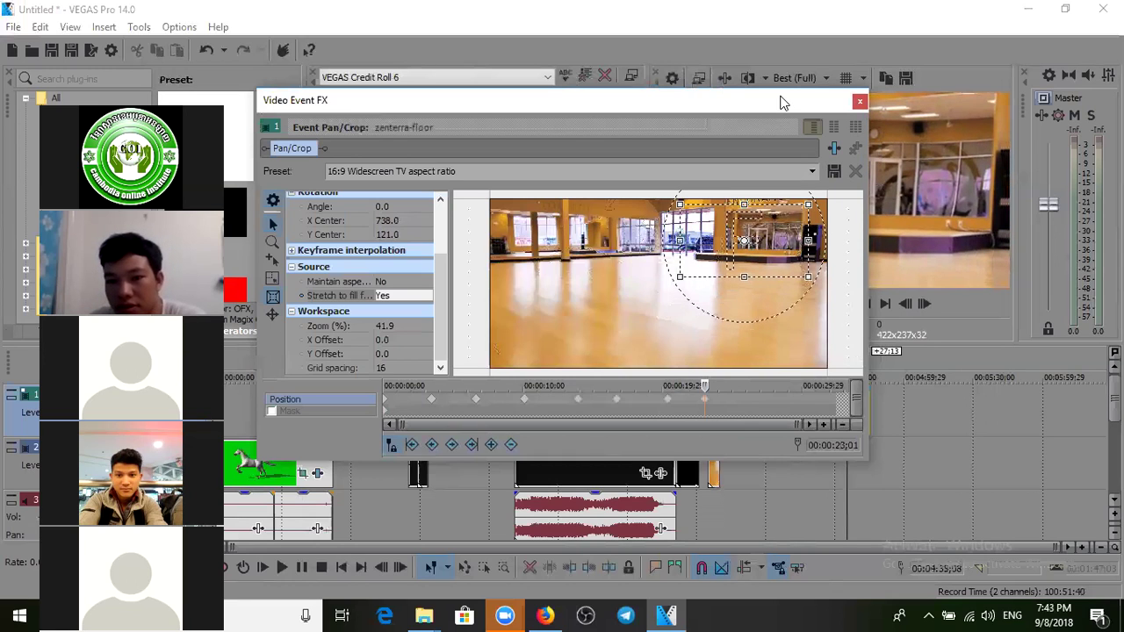
Step: Play the floor clip from its start to preview the crop animation, and close the pan/crop window
{"action": "left_click_drag", "start_coordinate": [775, 103], "coordinate": [516, 101]}
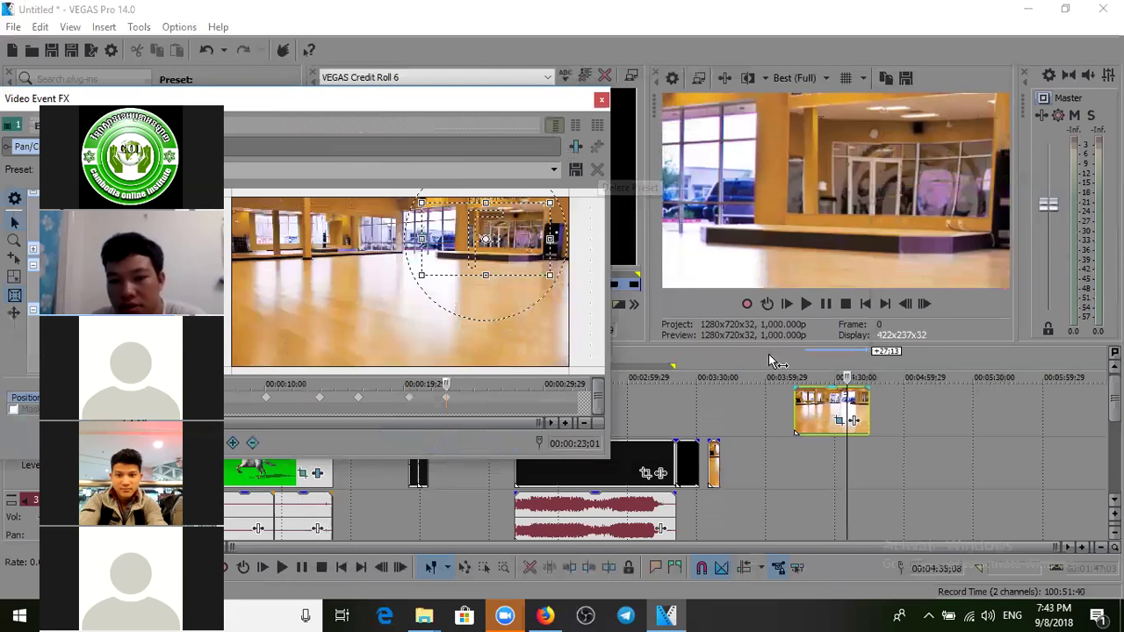
{"action": "left_click", "coordinate": [795, 406]}
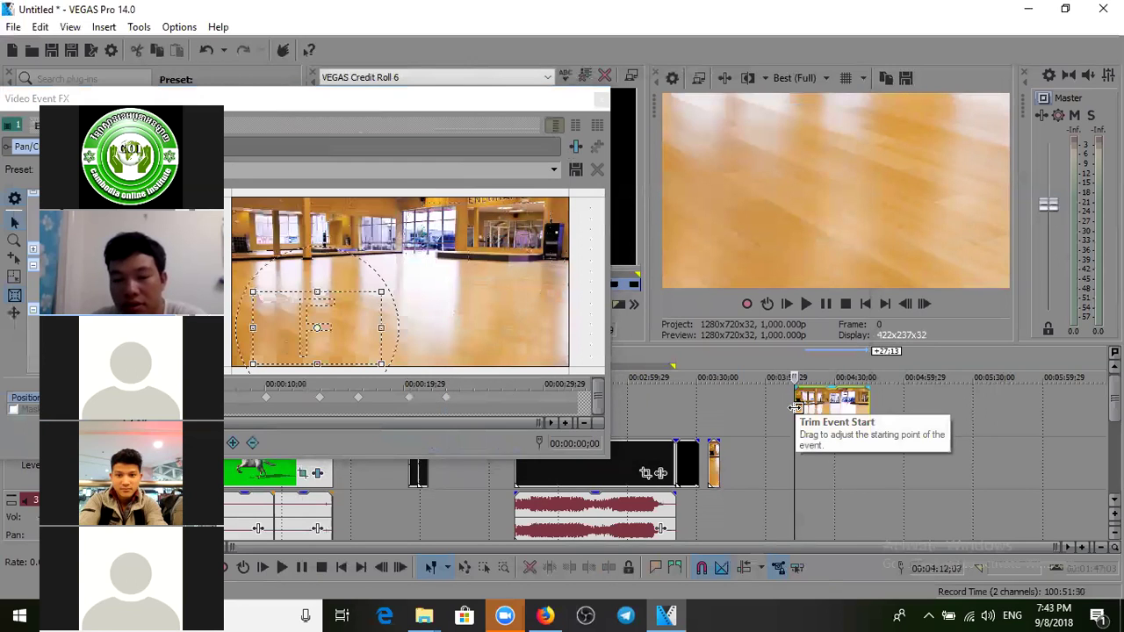
{"action": "left_click", "coordinate": [450, 102]}
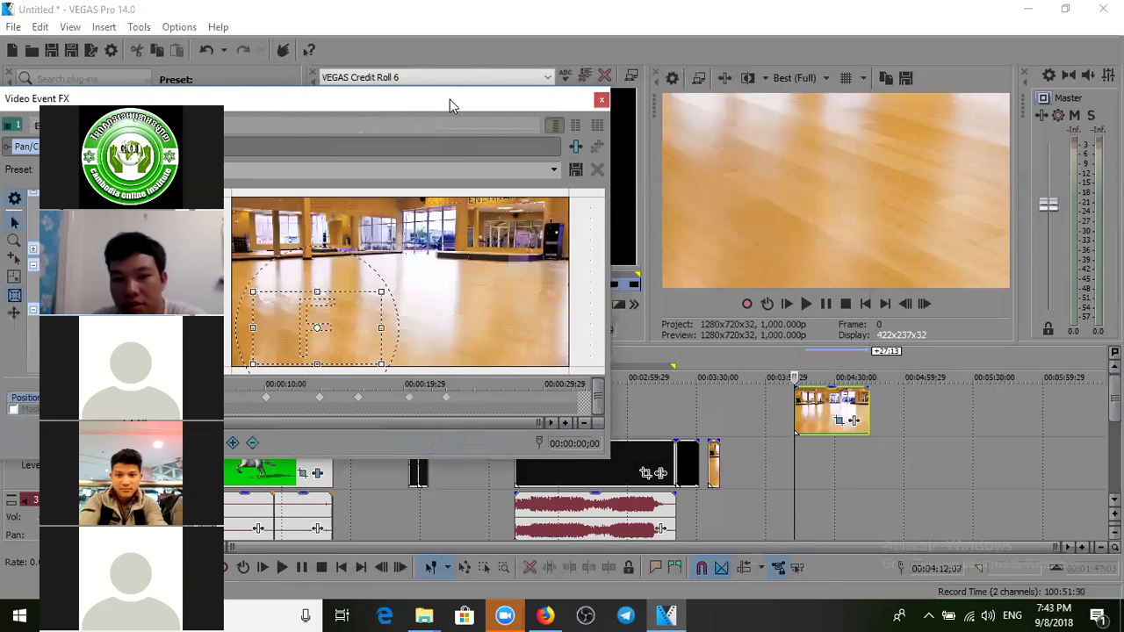
{"action": "left_click_drag", "start_coordinate": [450, 99], "coordinate": [590, 91]}
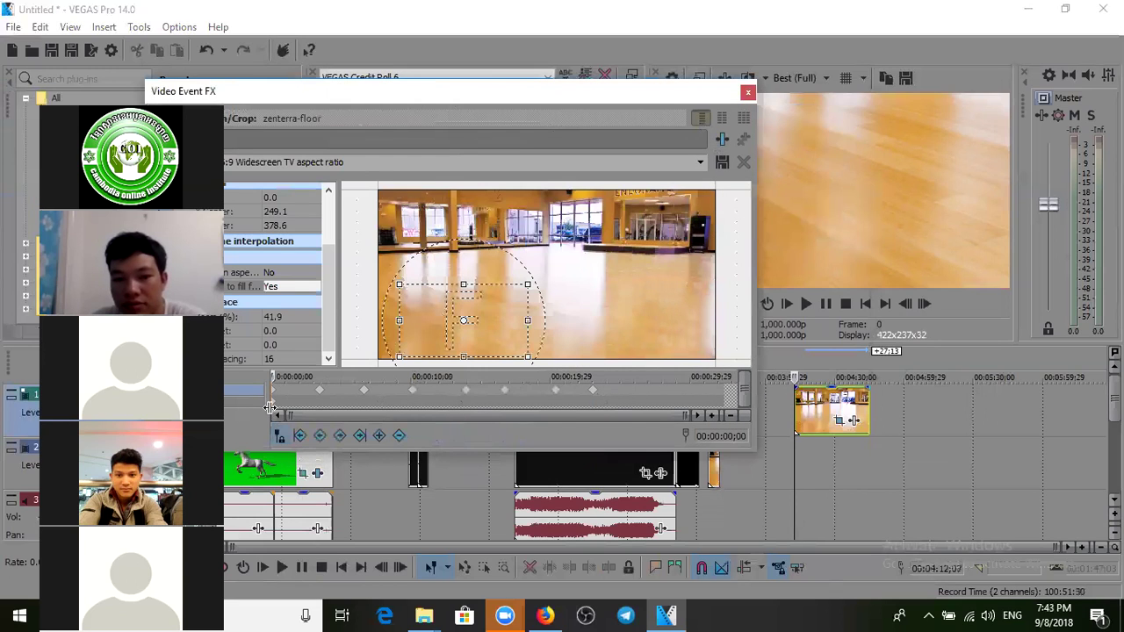
{"action": "left_click_drag", "start_coordinate": [625, 91], "coordinate": [554, 97]}
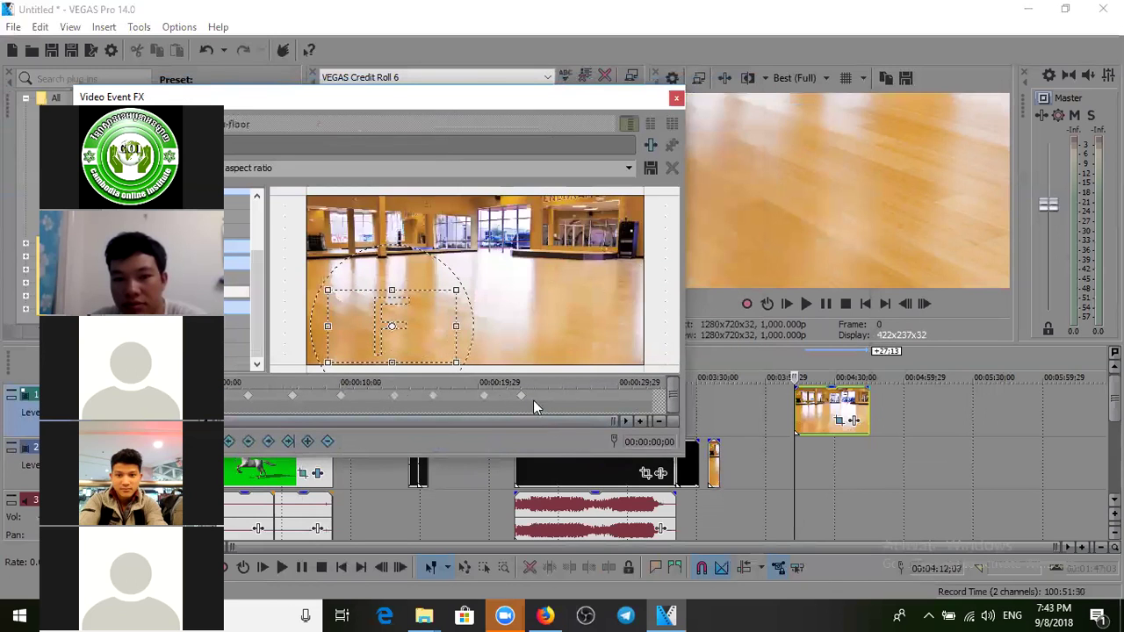
{"action": "left_click", "coordinate": [793, 406]}
{"action": "key", "text": "space"}
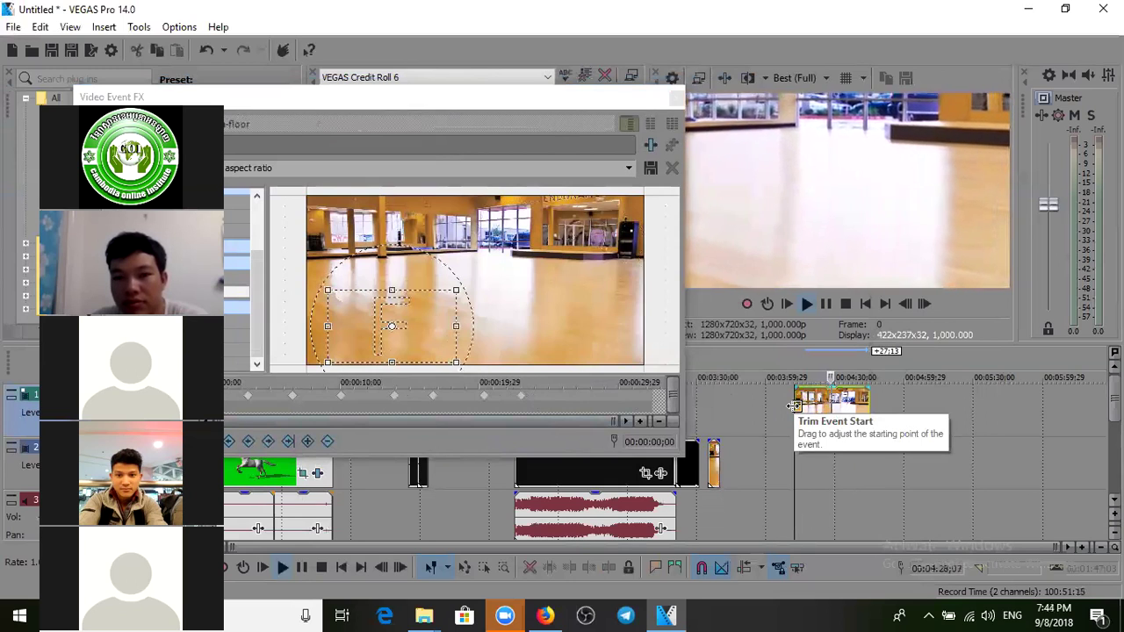
{"action": "left_click", "coordinate": [552, 97]}
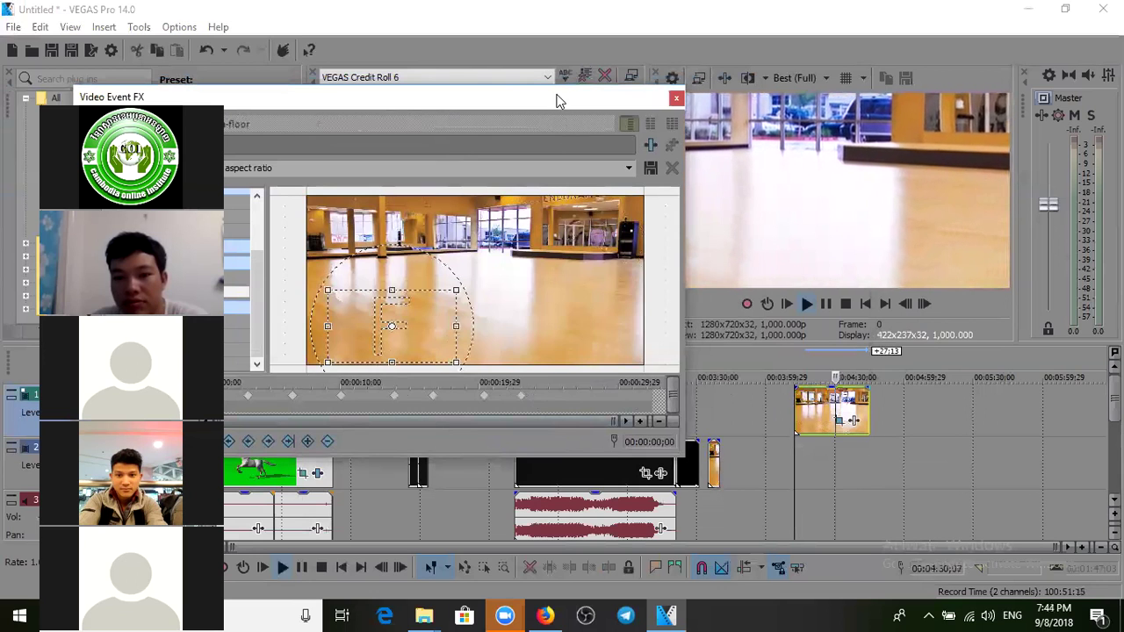
{"action": "left_click_drag", "start_coordinate": [550, 92], "coordinate": [501, 84]}
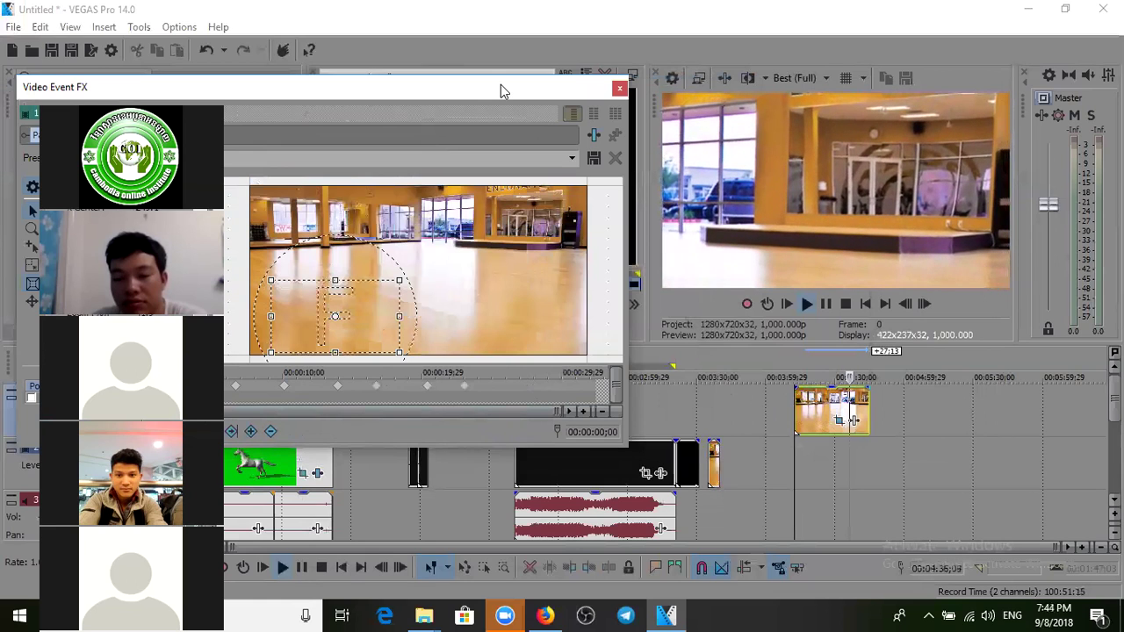
{"action": "left_click", "coordinate": [620, 91]}
{"action": "left_click", "coordinate": [800, 470]}
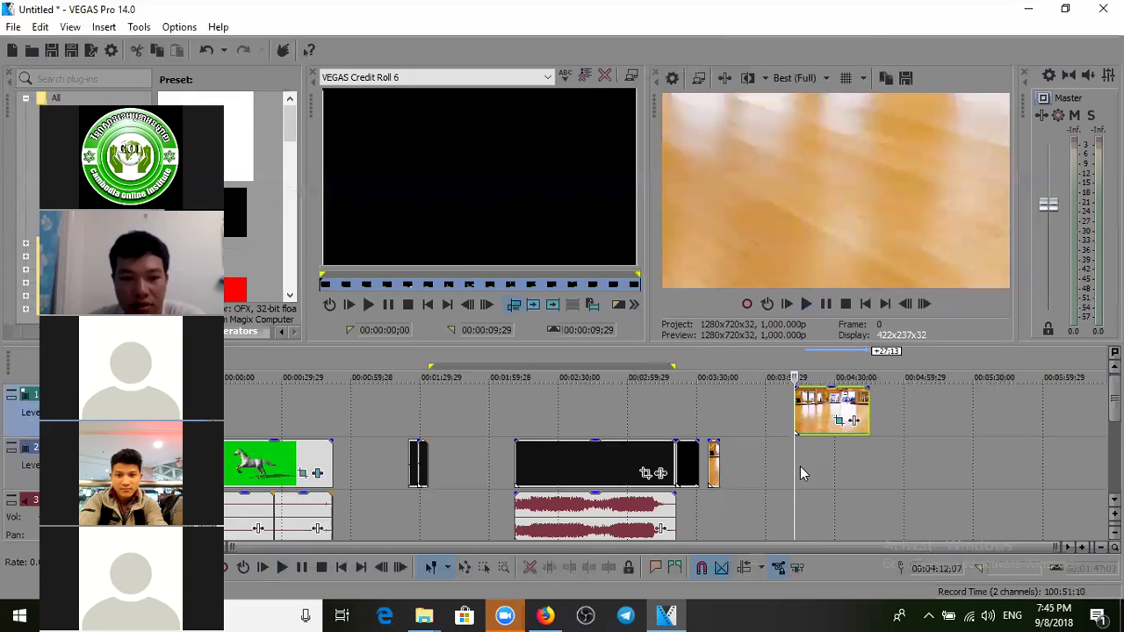
Step: Show the General preferences and close them without making changes
{"action": "left_click", "coordinate": [186, 30]}
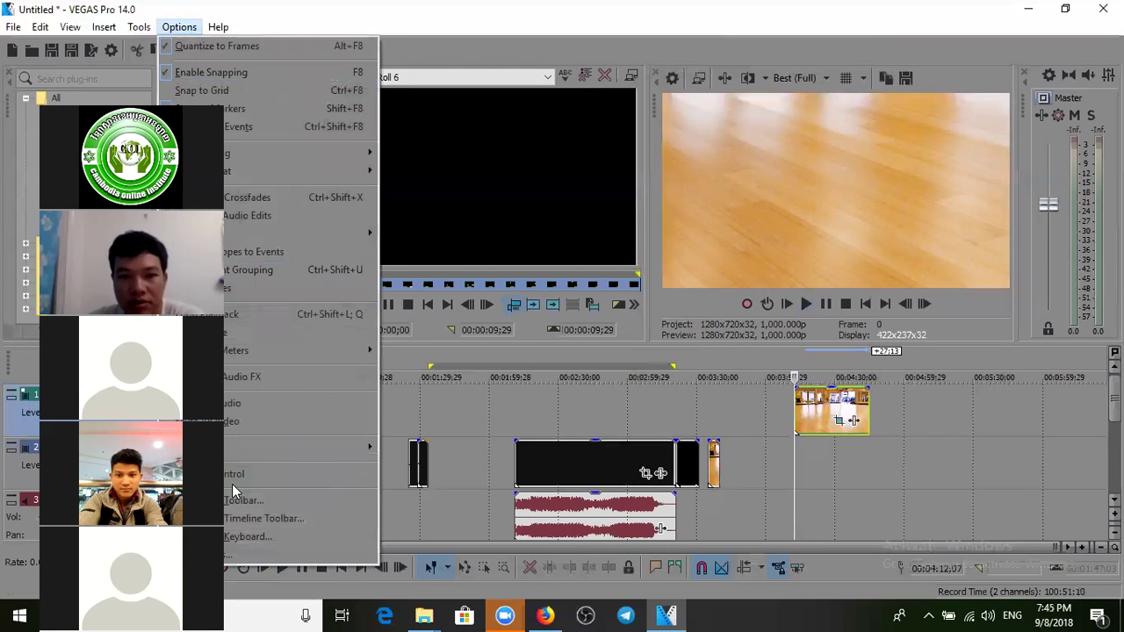
{"action": "mouse_move", "coordinate": [219, 29]}
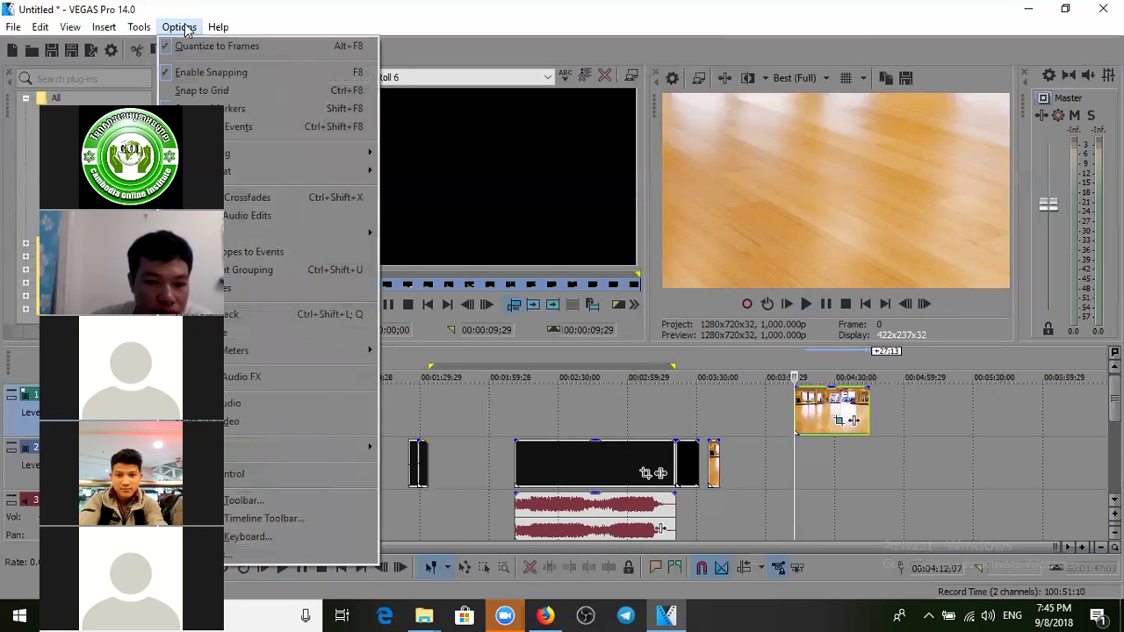
{"action": "left_click", "coordinate": [236, 559]}
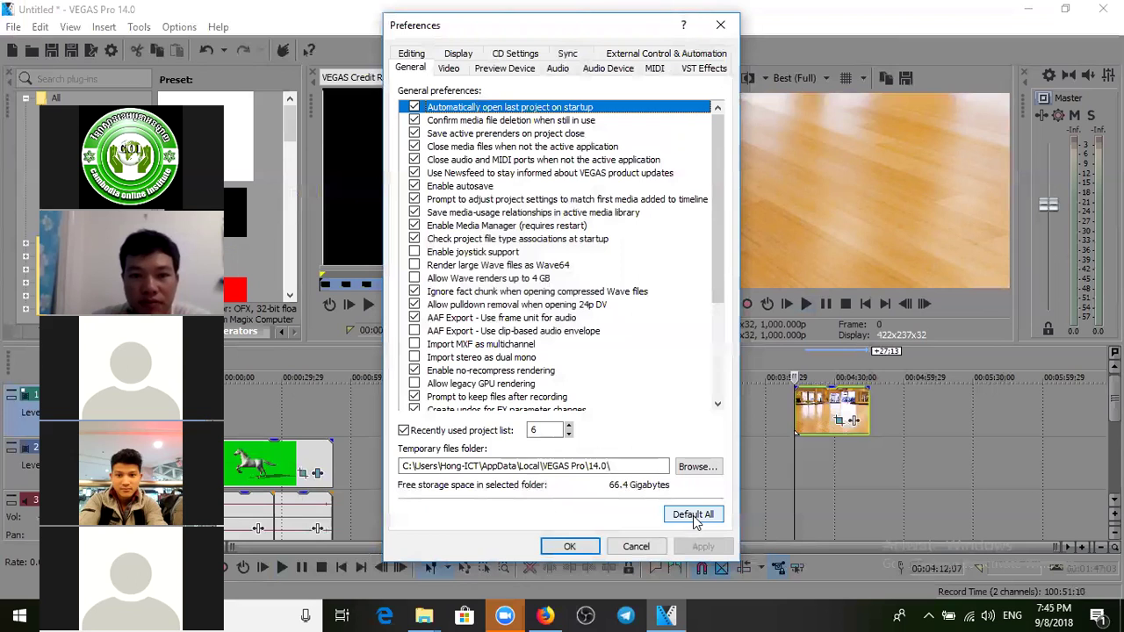
{"action": "left_click", "coordinate": [727, 31]}
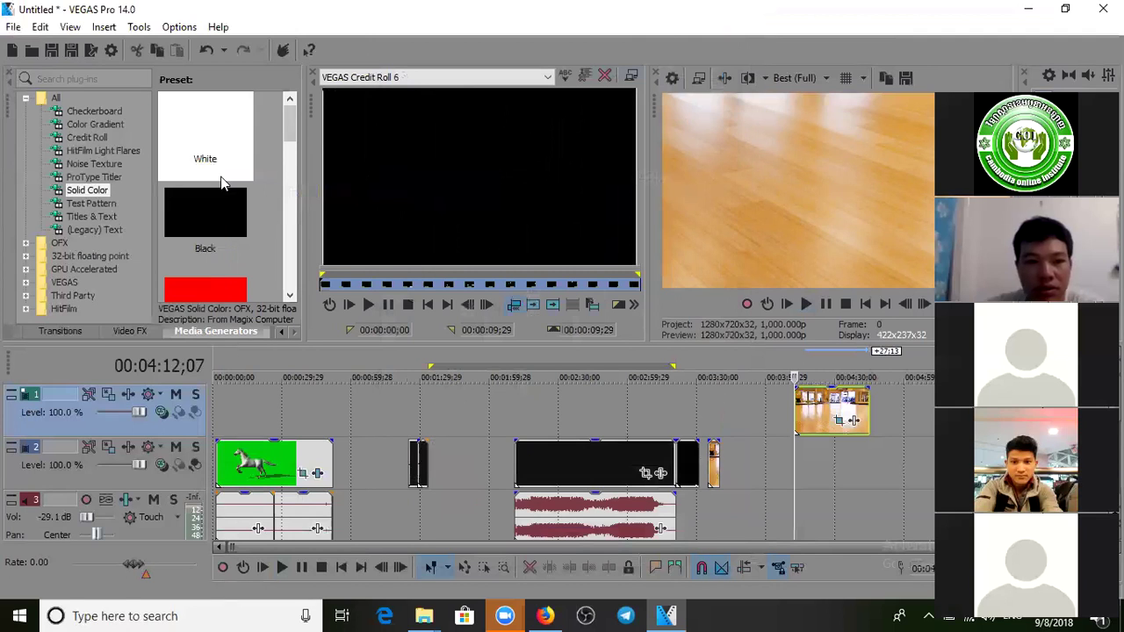
Step: Move the playhead to 00:02:37;11 and briefly play the loaded credit roll in the Trimmer
{"action": "left_click", "coordinate": [574, 466]}
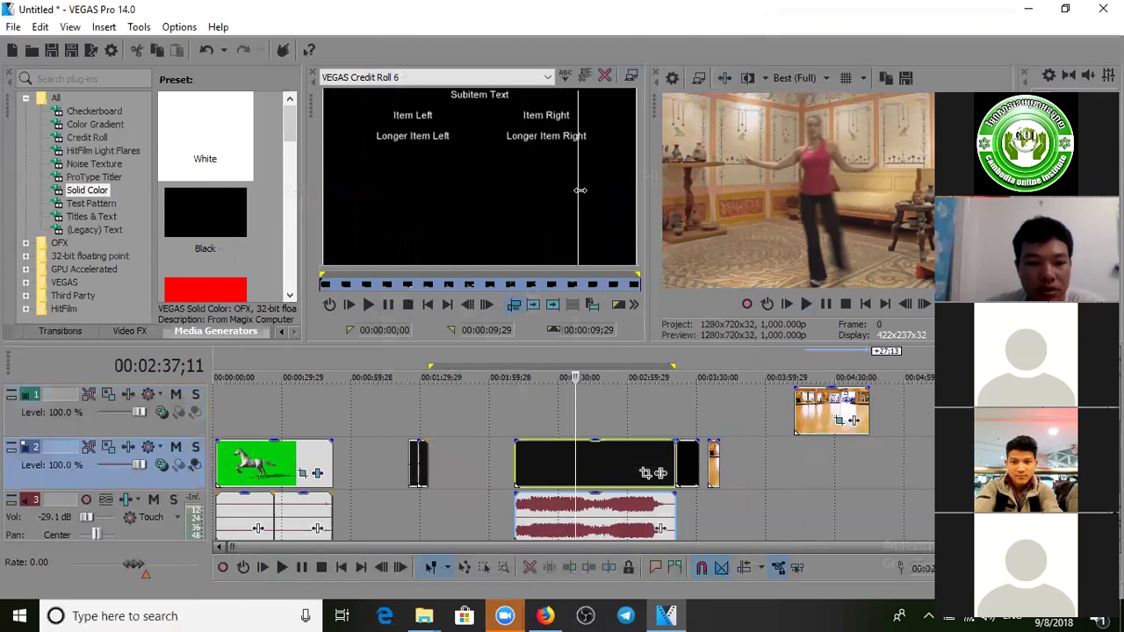
{"action": "left_click", "coordinate": [369, 304]}
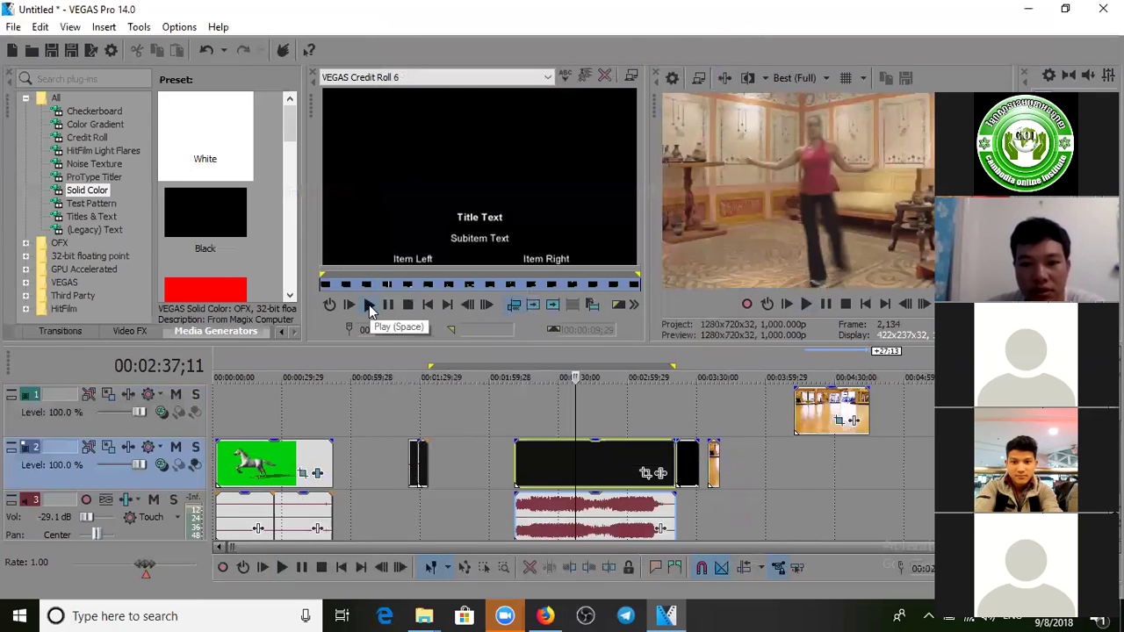
{"action": "left_click", "coordinate": [387, 305]}
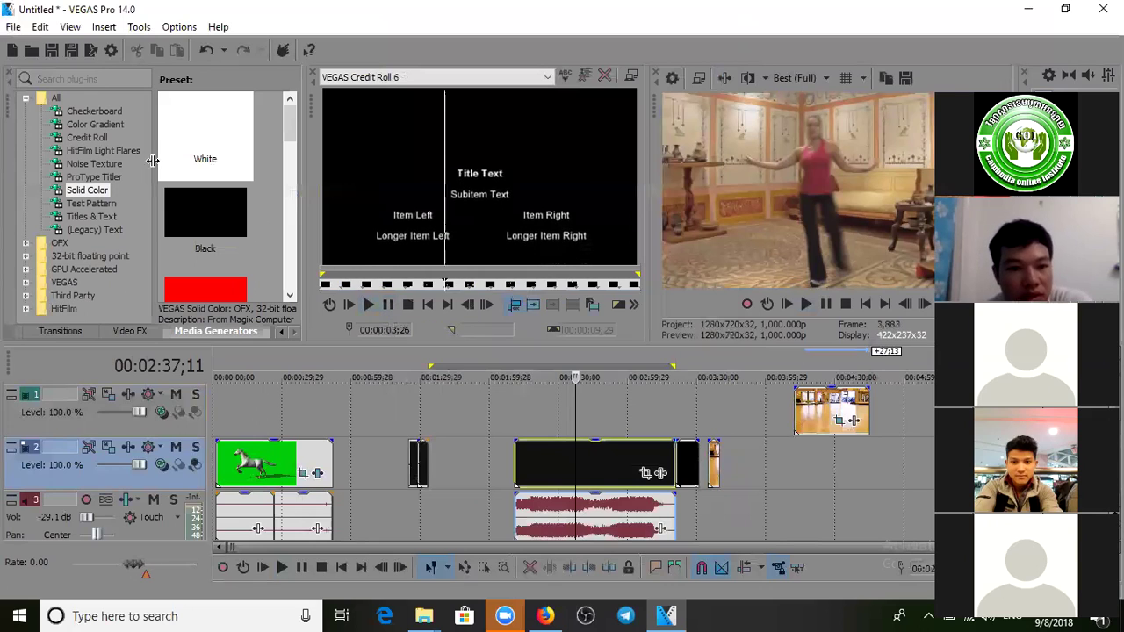
Step: Browse the Checkerboard, Color Gradient and Credit Roll media generators and examine the Credit Roll presets
{"action": "left_click", "coordinate": [97, 111]}
{"action": "left_click", "coordinate": [98, 124]}
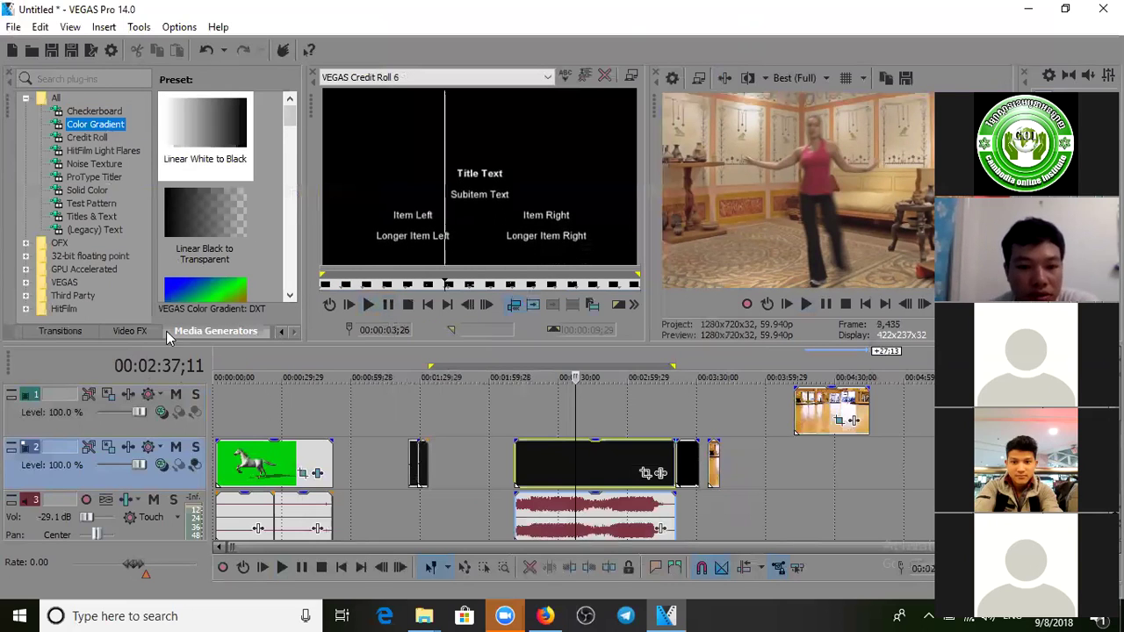
{"action": "left_click", "coordinate": [73, 333]}
{"action": "left_click", "coordinate": [233, 334]}
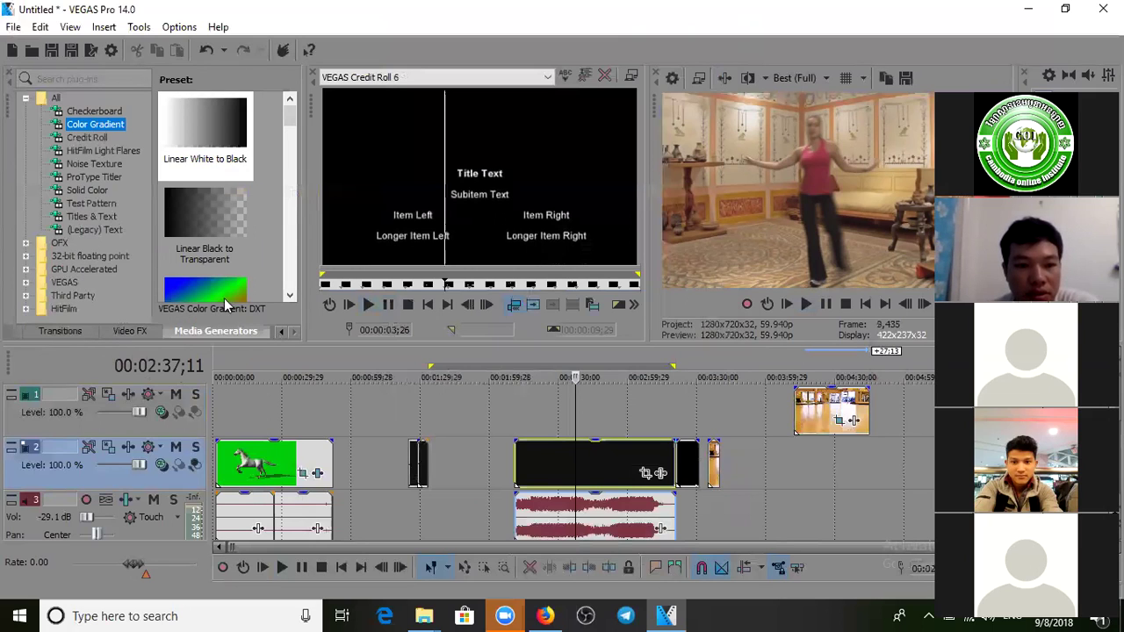
{"action": "left_click", "coordinate": [99, 138]}
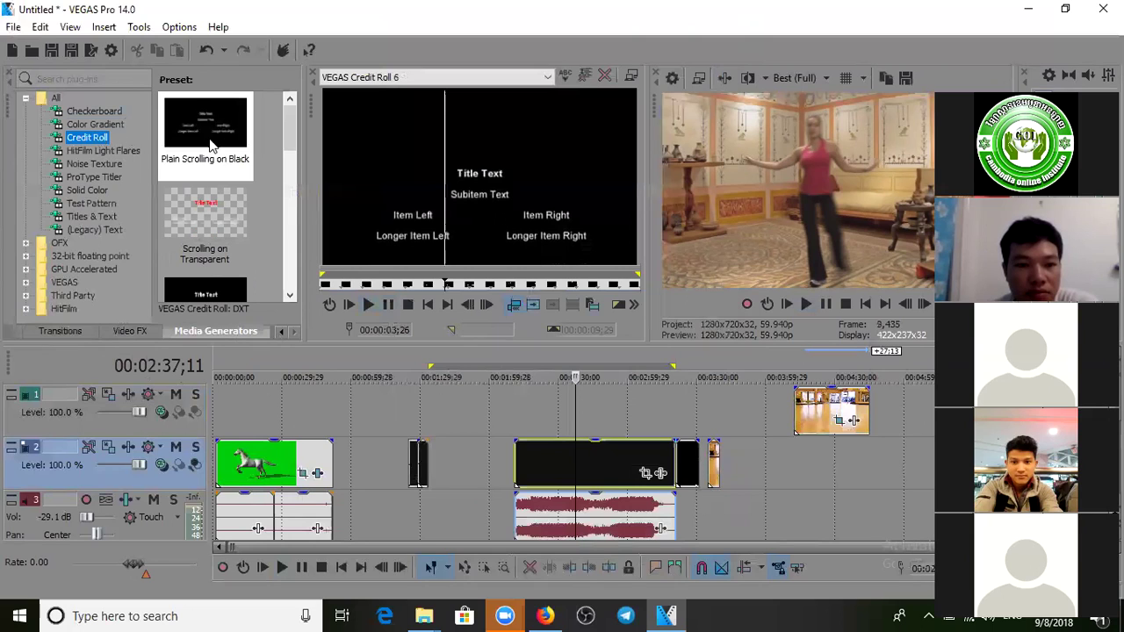
{"action": "left_click_drag", "start_coordinate": [289, 145], "coordinate": [288, 188]}
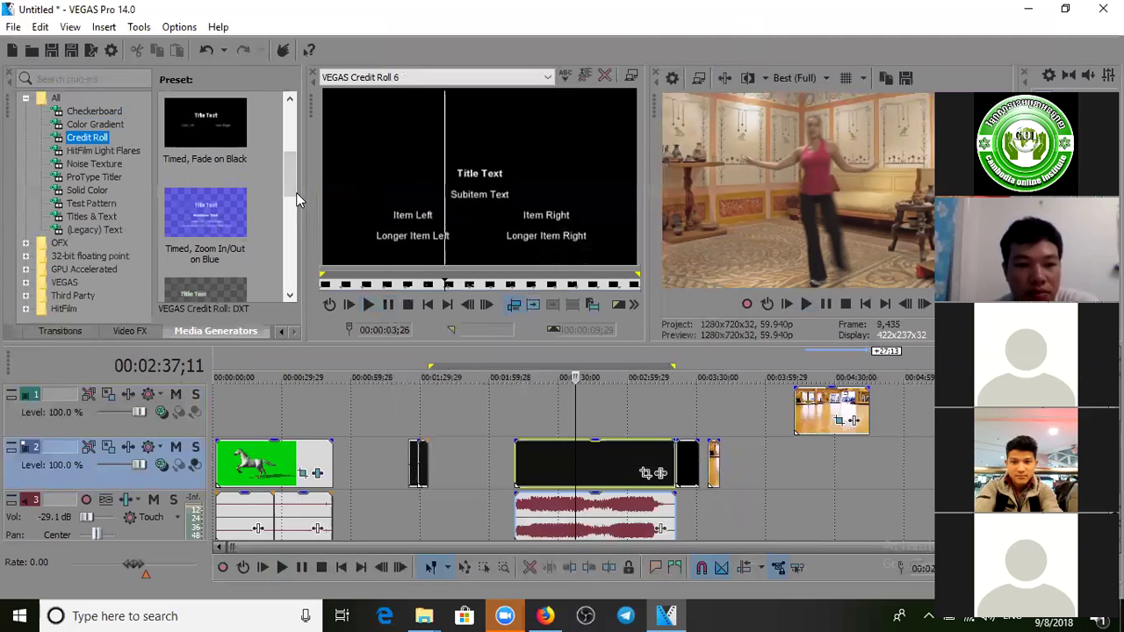
{"action": "left_click_drag", "start_coordinate": [288, 180], "coordinate": [274, 259]}
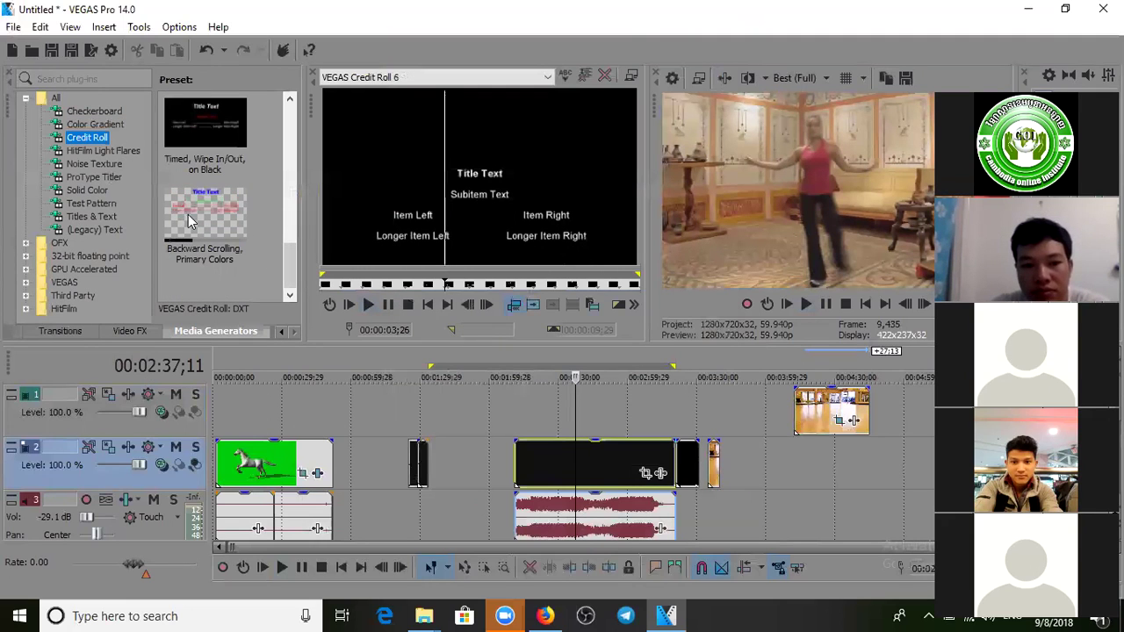
{"action": "left_click_drag", "start_coordinate": [290, 257], "coordinate": [292, 237]}
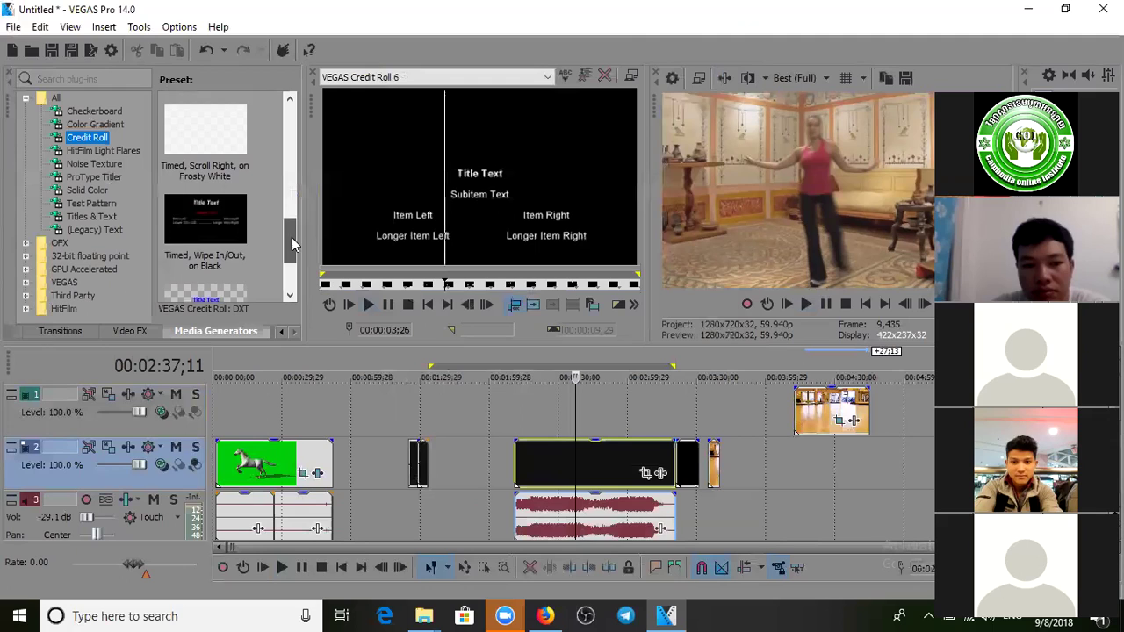
Step: Preview the Timed, Wipe In/Out, on Black credit roll preset and add it to track 2 after the short floor clip
{"action": "left_click", "coordinate": [201, 226]}
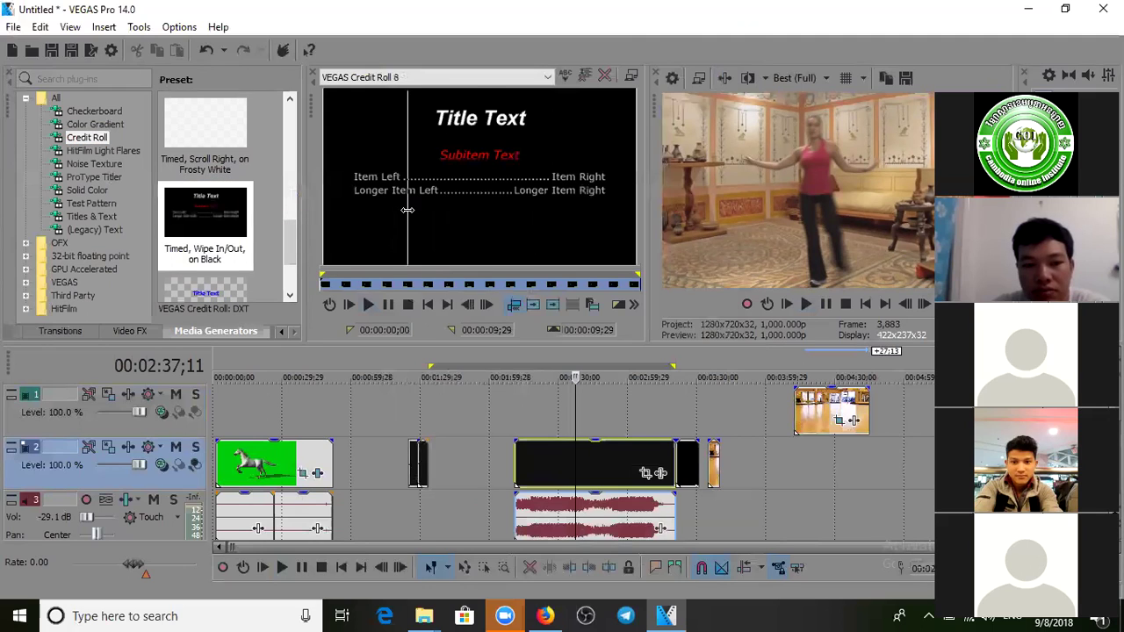
{"action": "left_click_drag", "start_coordinate": [341, 265], "coordinate": [693, 225]}
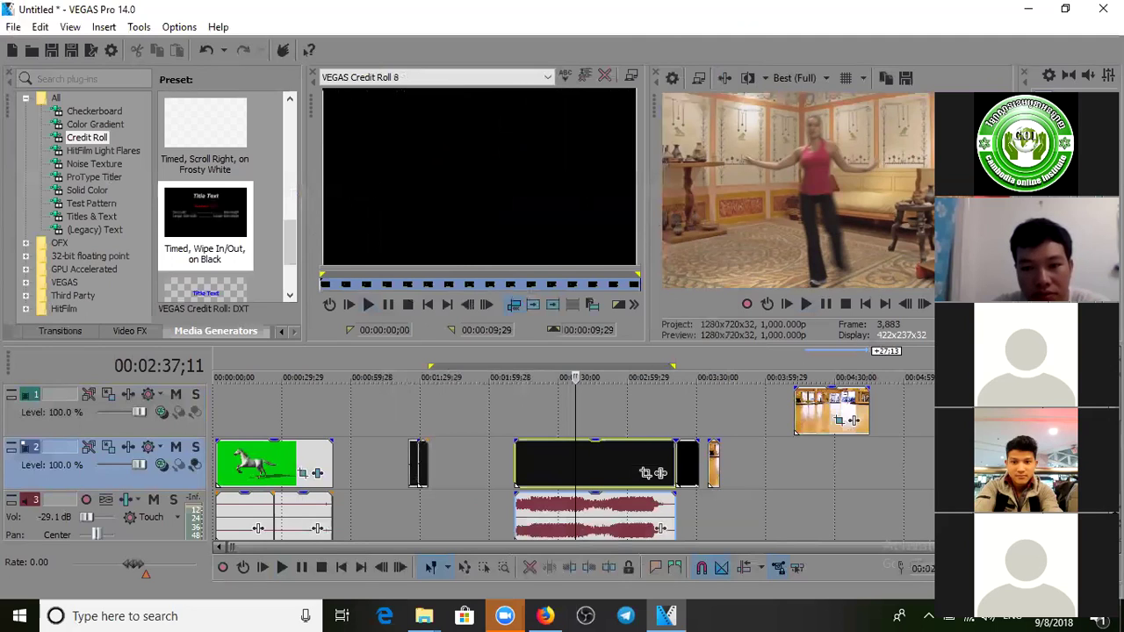
{"action": "left_click_drag", "start_coordinate": [494, 172], "coordinate": [457, 173]}
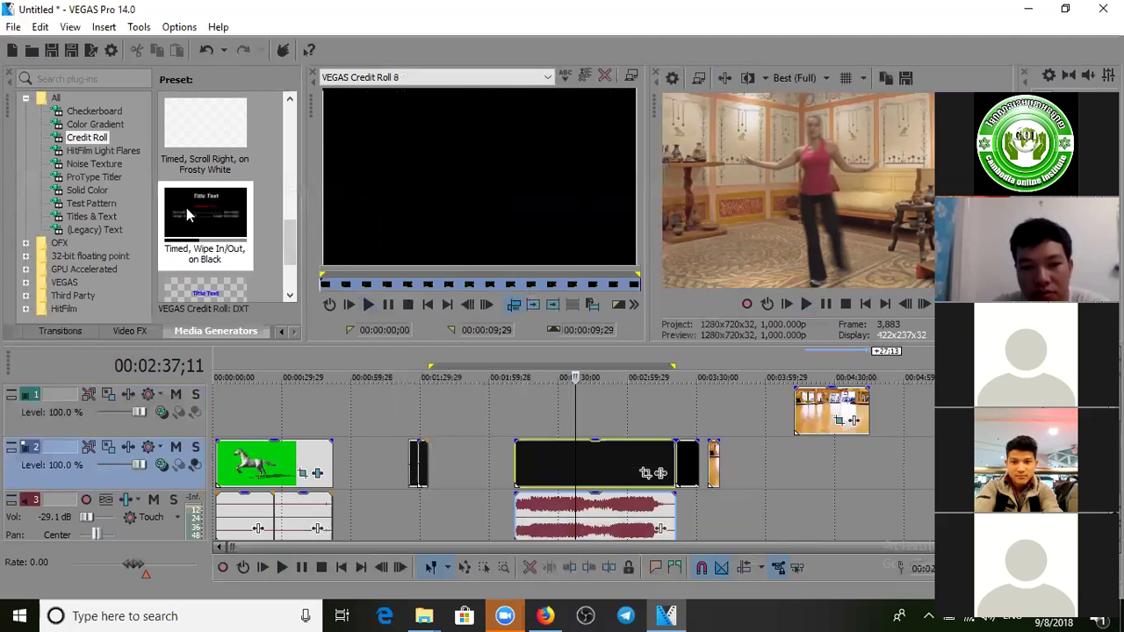
{"action": "left_click", "coordinate": [679, 453]}
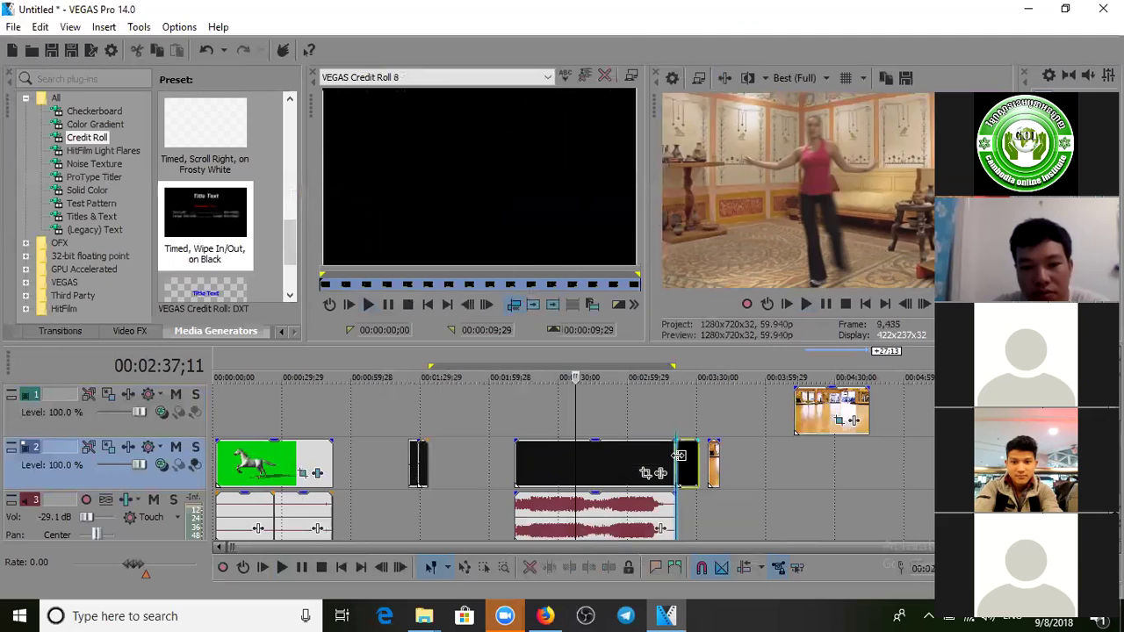
{"action": "left_click_drag", "start_coordinate": [205, 224], "coordinate": [735, 479]}
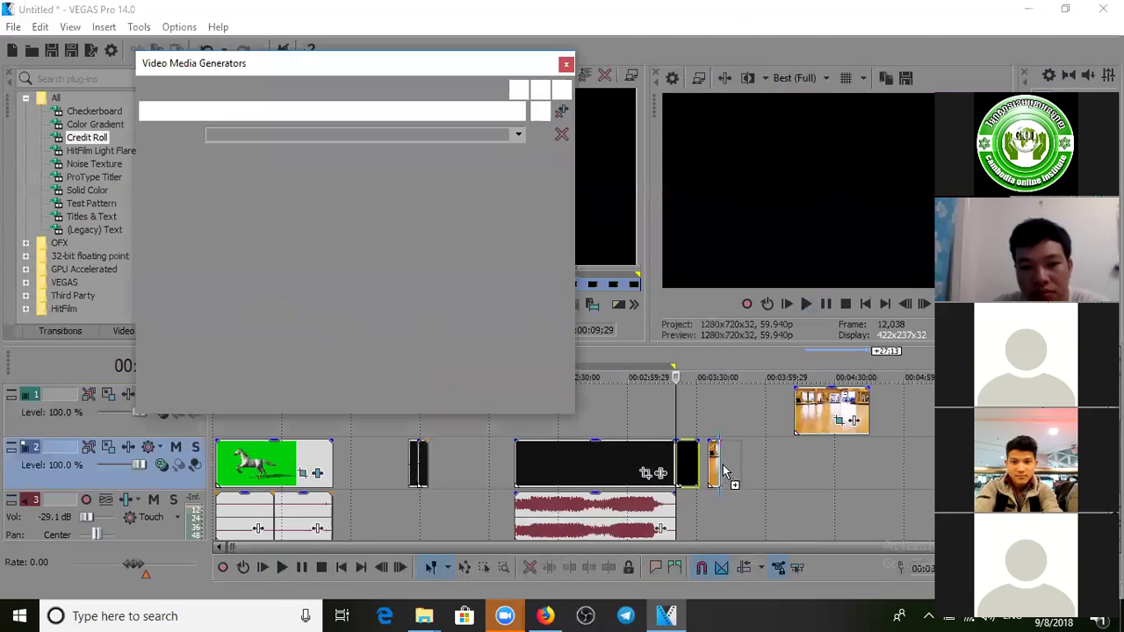
Step: Close the credit roll's generator settings and play the credit roll on track 2 from its start
{"action": "left_click", "coordinate": [566, 65]}
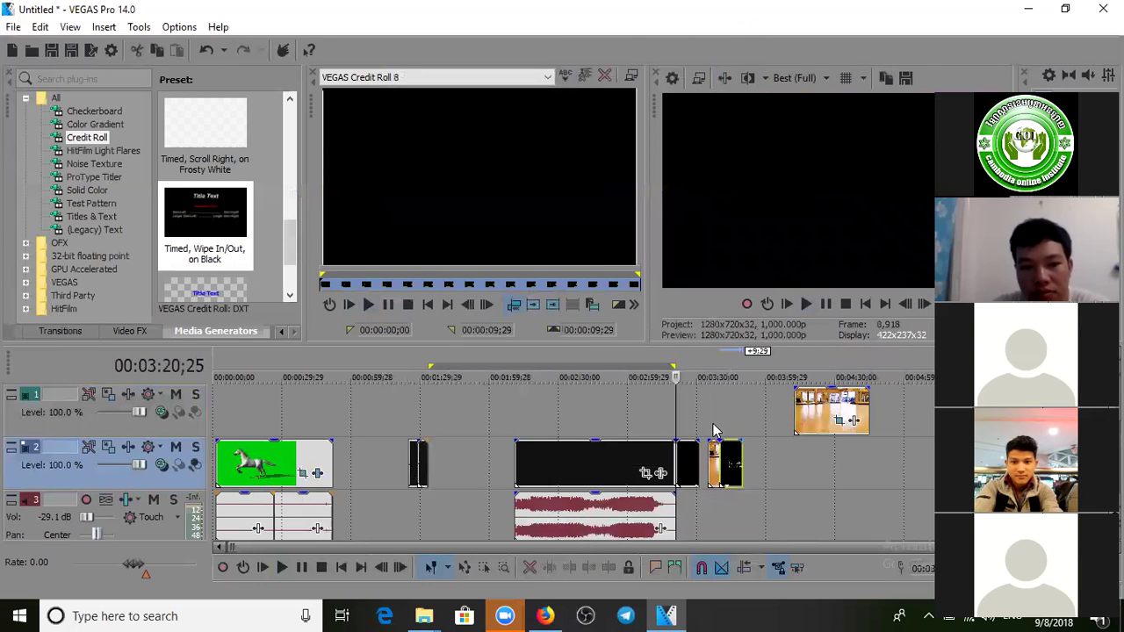
{"action": "left_click", "coordinate": [720, 460]}
{"action": "key", "text": "space"}
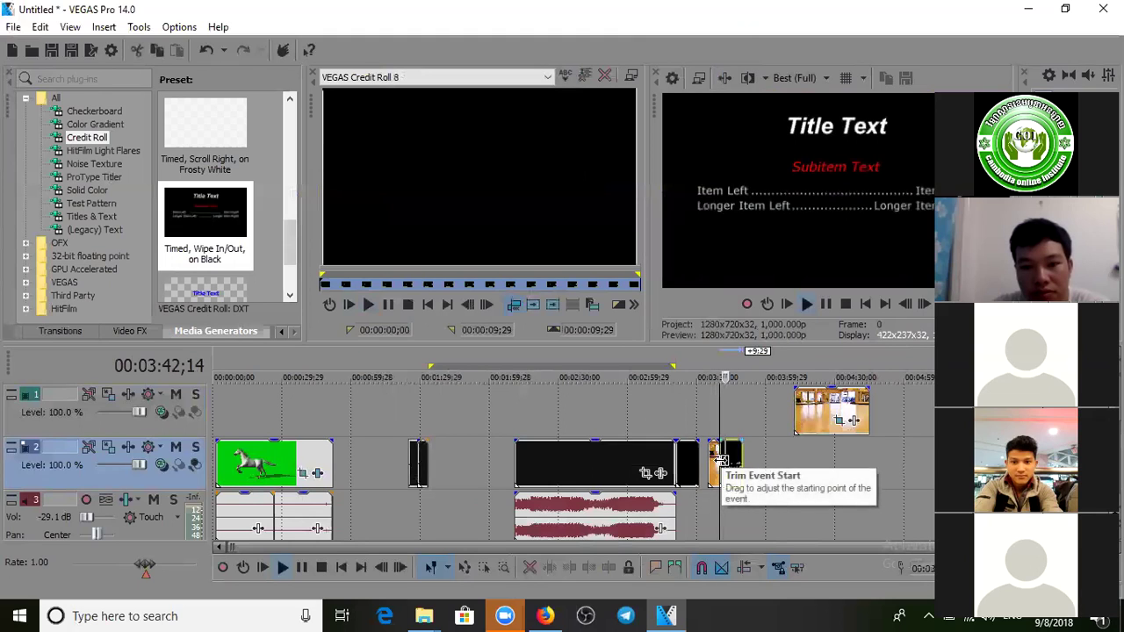
{"action": "key", "text": "space"}
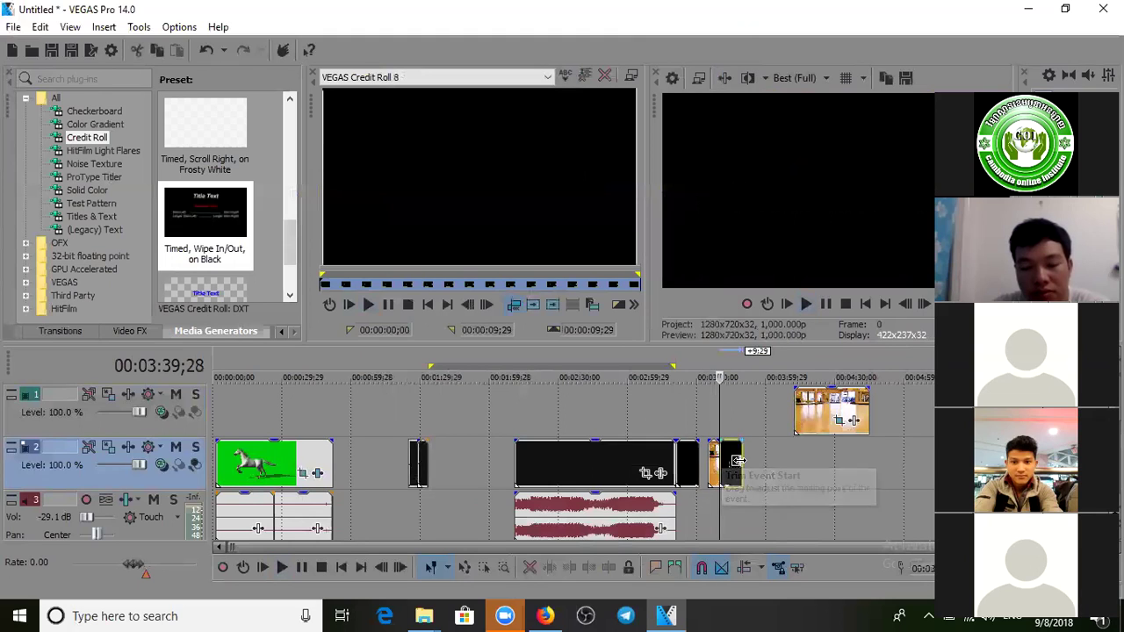
{"action": "left_click", "coordinate": [728, 458]}
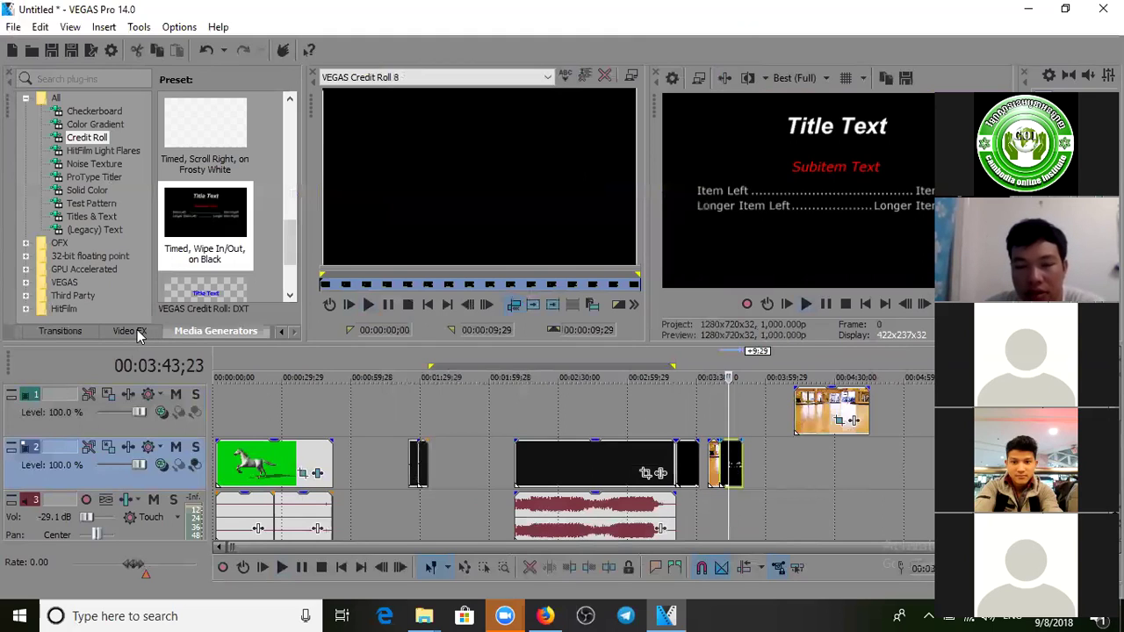
Step: Show the available transitions and place the playhead at the cut between the short floor clip and the credit roll
{"action": "left_click", "coordinate": [62, 331]}
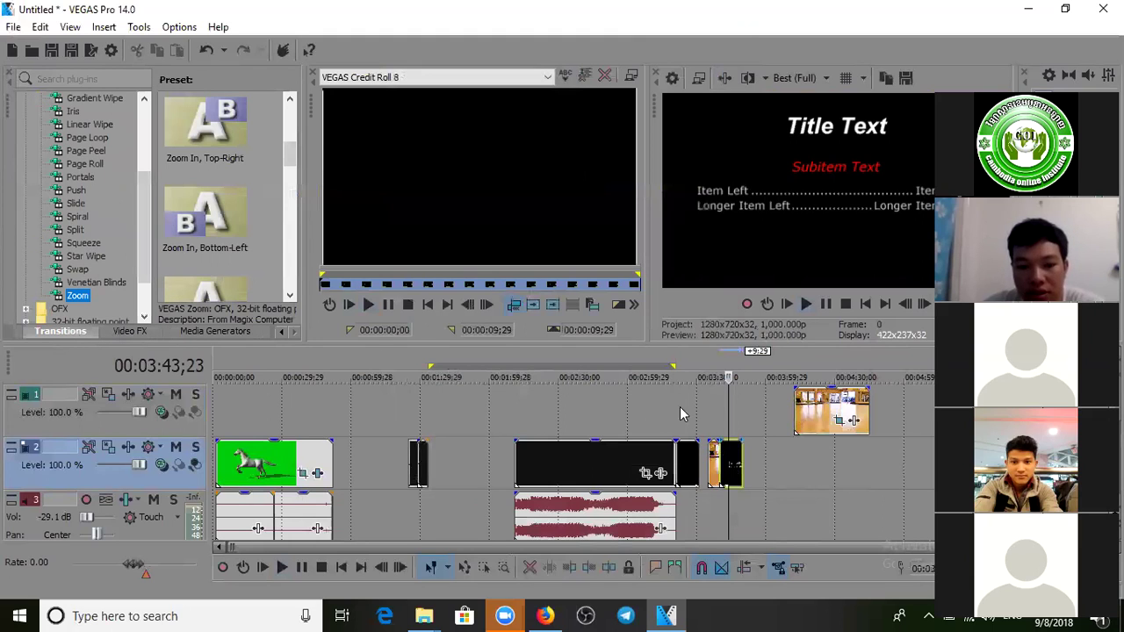
{"action": "left_click", "coordinate": [744, 462]}
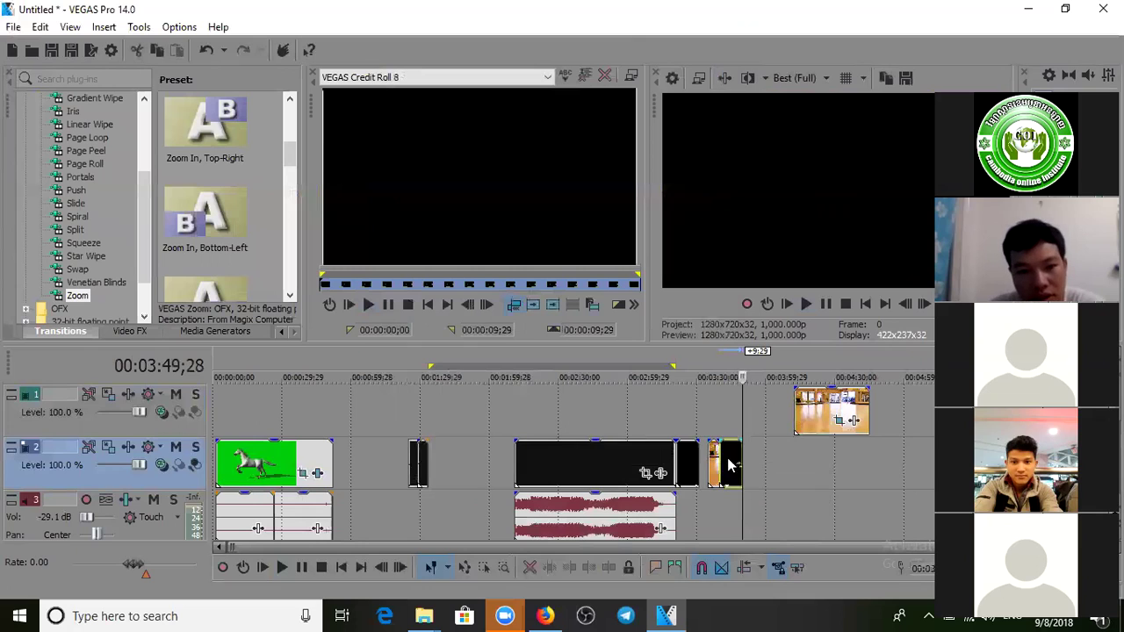
{"action": "mouse_move", "coordinate": [728, 459]}
{"action": "left_mouse_down"}
{"action": "mouse_move", "coordinate": [748, 458]}
{"action": "mouse_move", "coordinate": [707, 463]}
{"action": "mouse_move", "coordinate": [742, 466]}
{"action": "mouse_move", "coordinate": [722, 456]}
{"action": "left_mouse_up"}
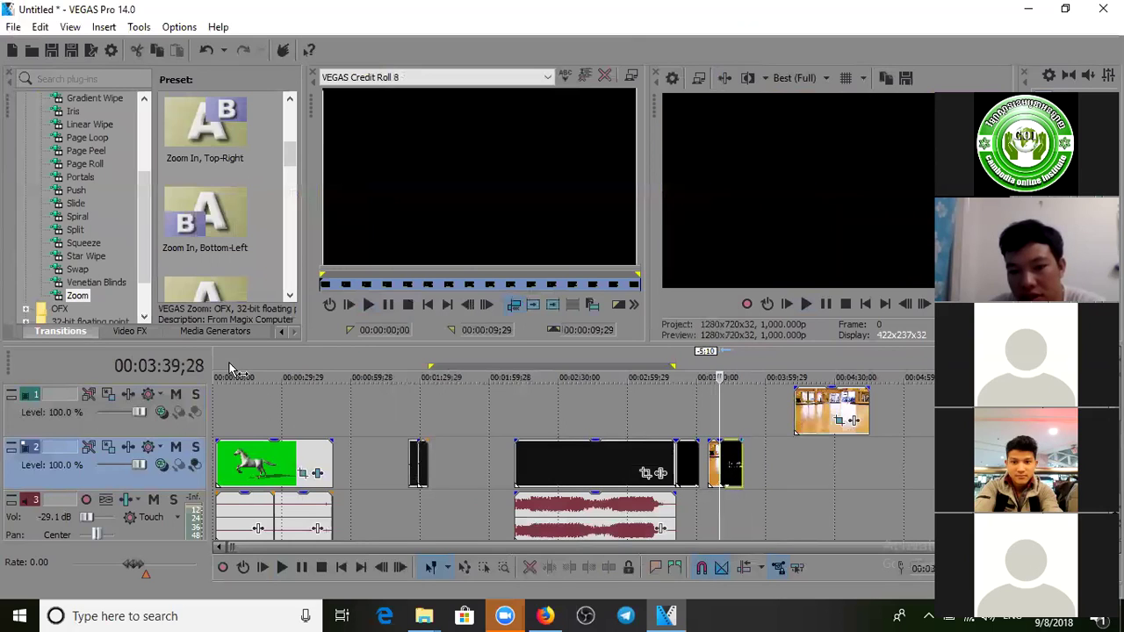
{"action": "left_click_drag", "start_coordinate": [139, 186], "coordinate": [140, 131]}
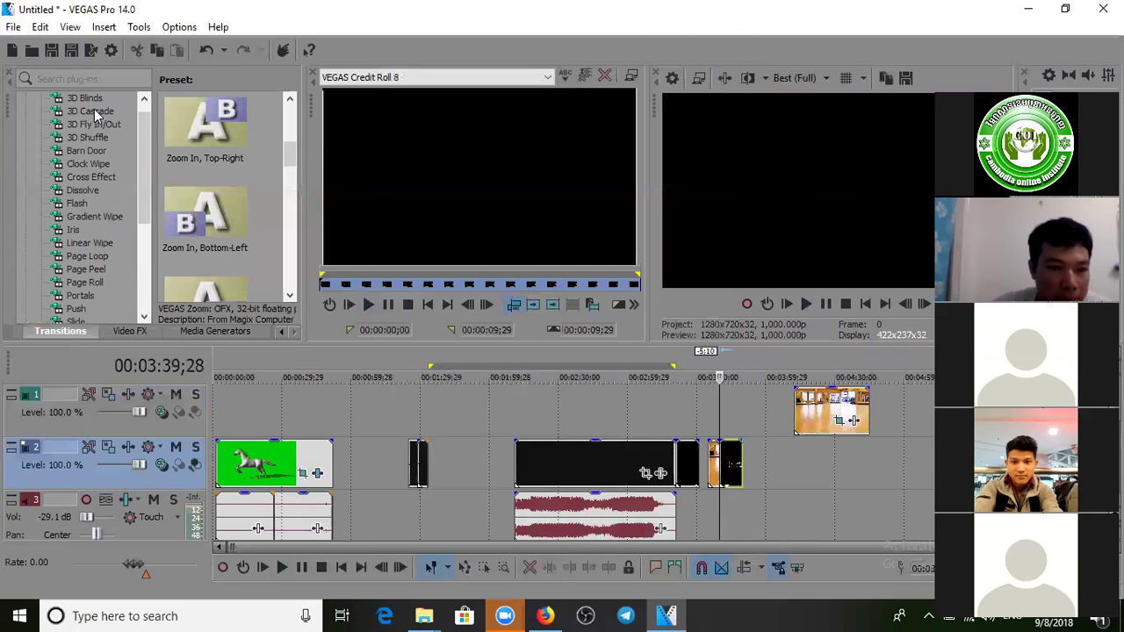
Step: Play the long exercise clip on track 2 briefly from its start and pause partway in
{"action": "left_click", "coordinate": [516, 456]}
{"action": "key", "text": "space"}
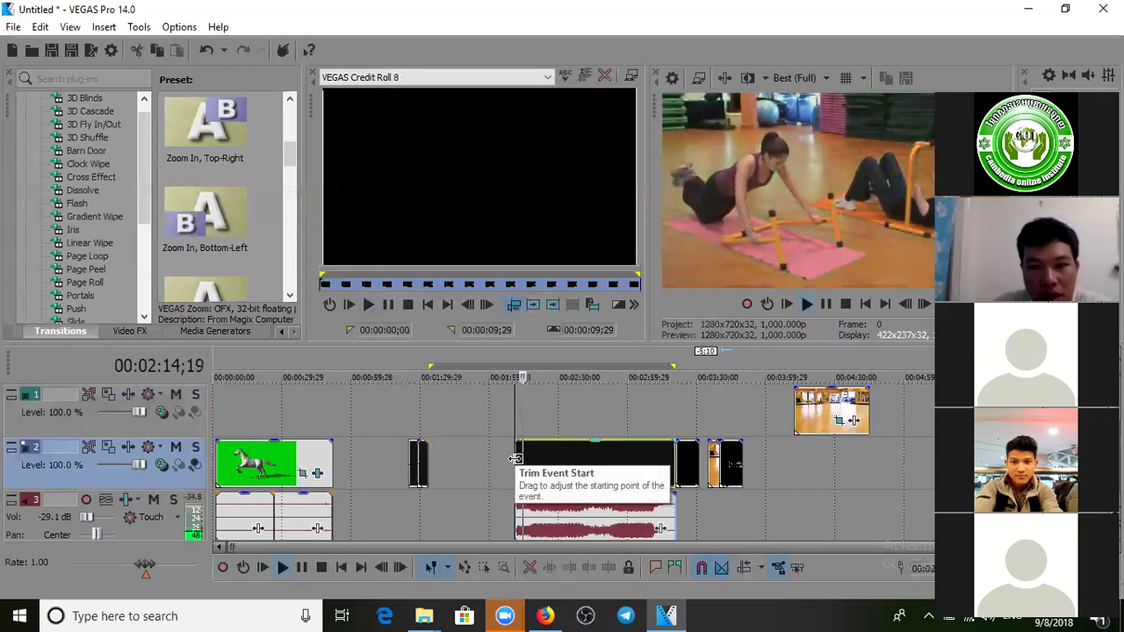
{"action": "key", "text": "Return"}
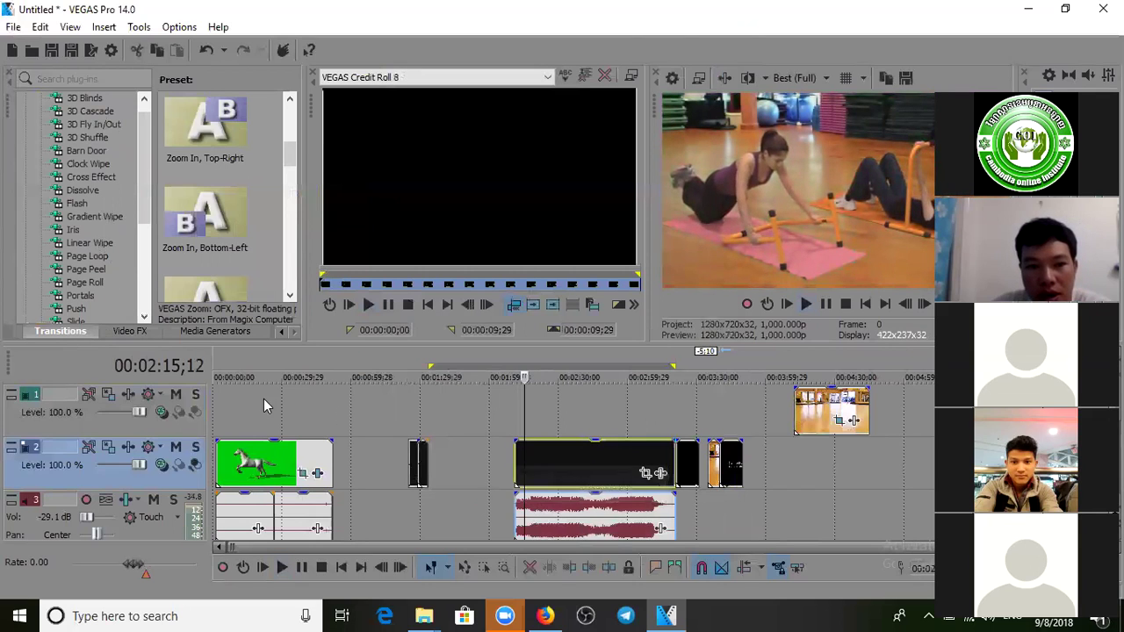
Step: Apply the Cross Effect (Default) transition at the start of the credit roll after the floor clip, keeping its default settings
{"action": "scroll", "coordinate": [145, 191], "scroll_direction": "up", "scroll_amount": 1}
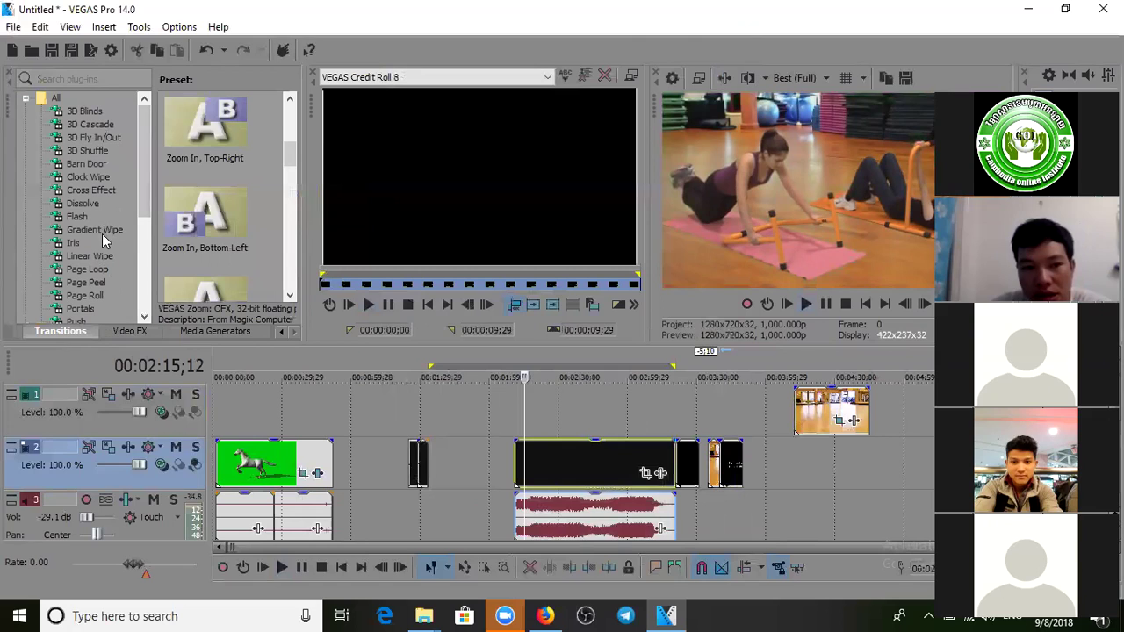
{"action": "left_click", "coordinate": [97, 191]}
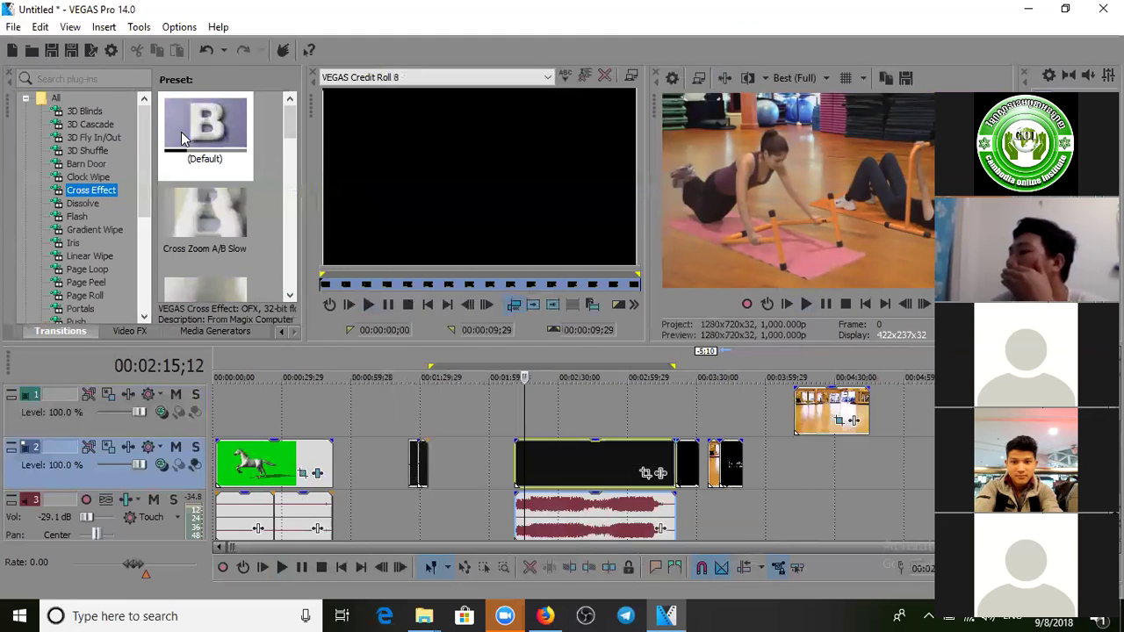
{"action": "left_click_drag", "start_coordinate": [181, 132], "coordinate": [720, 464]}
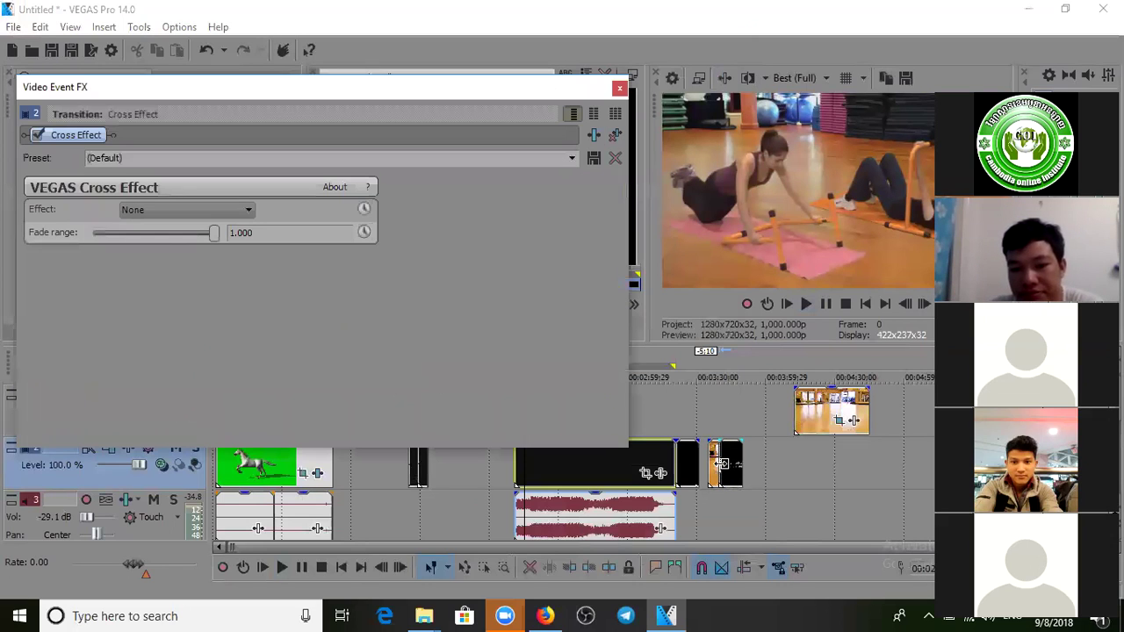
{"action": "left_click", "coordinate": [619, 90]}
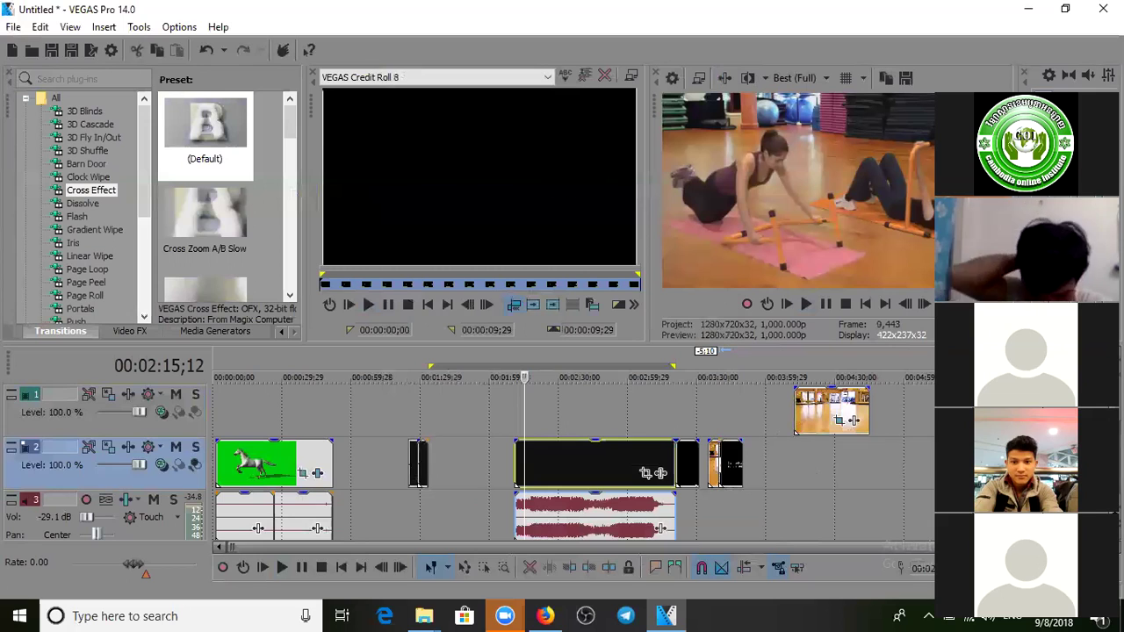
Step: Play track 2 from the start of the short floor clip through the Cross Effect transition into the credit roll
{"action": "scroll", "coordinate": [676, 548], "scroll_direction": "up", "scroll_amount": 3}
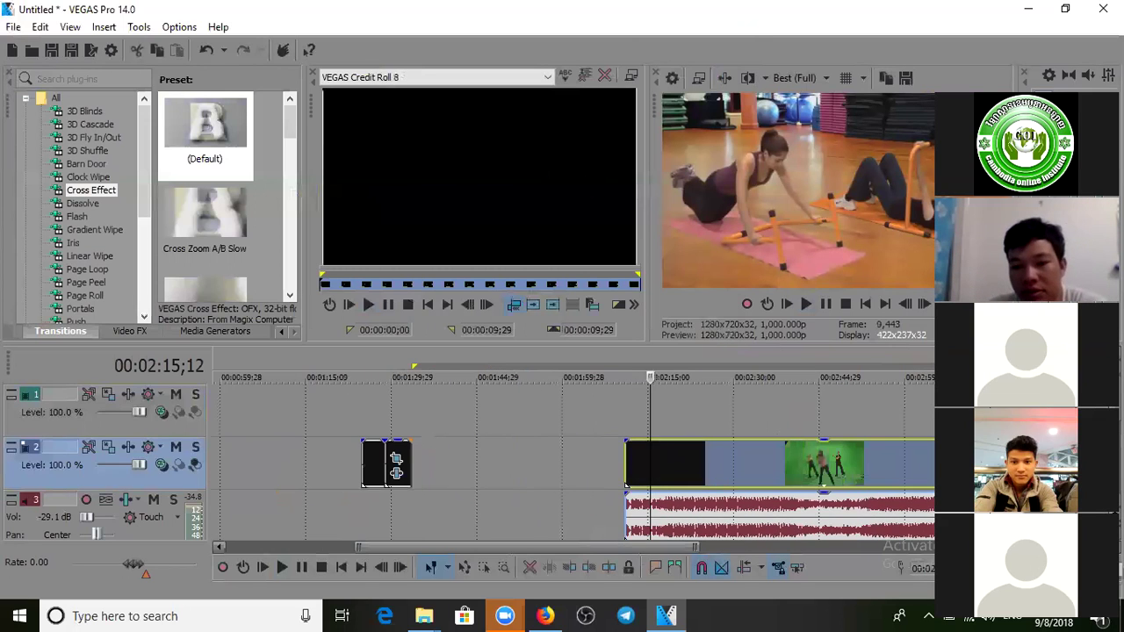
{"action": "left_click_drag", "start_coordinate": [676, 548], "coordinate": [878, 560]}
{"action": "left_click", "coordinate": [571, 466]}
{"action": "key", "text": "space"}
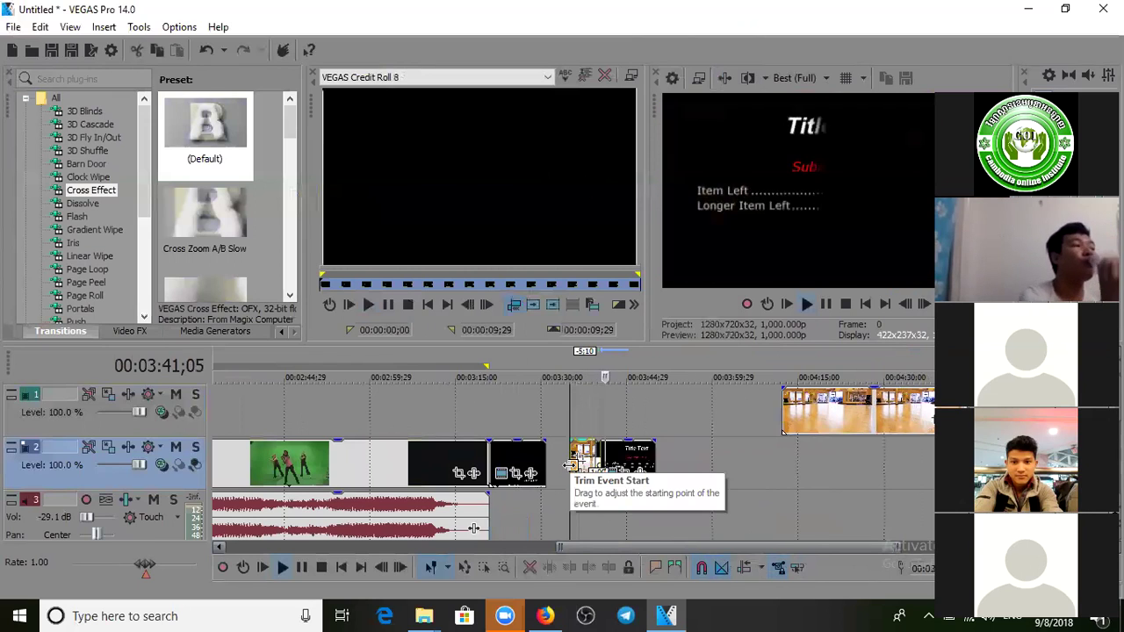
{"action": "key", "text": "space"}
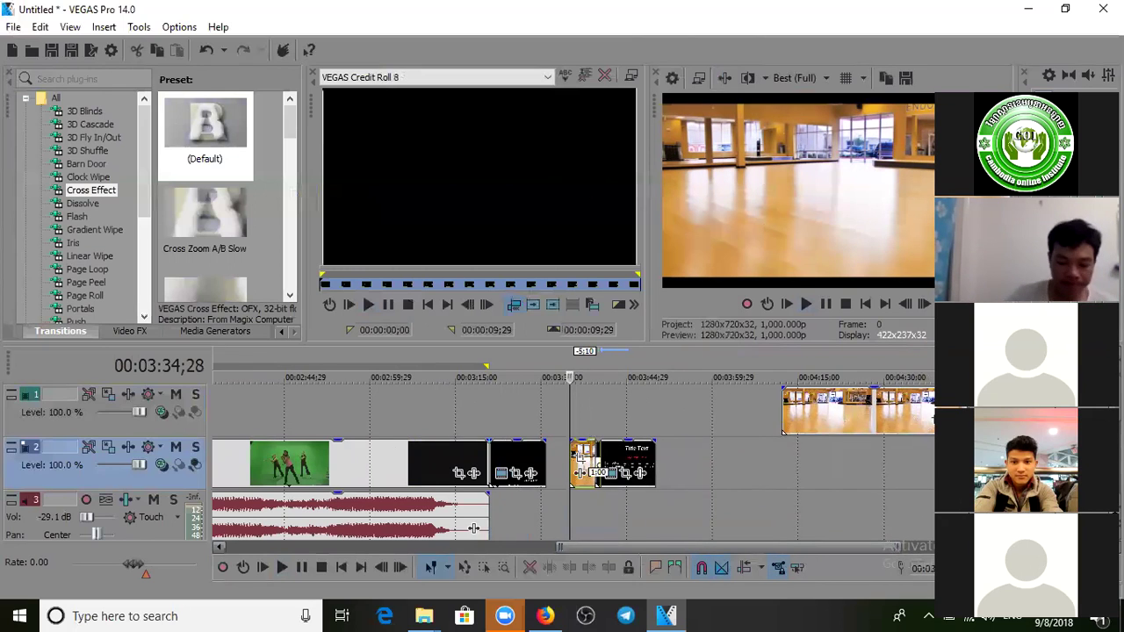
Step: Lengthen the Cross Effect transition between the floor clip and the credit roll to 1:24 by extending the floor clip's end
{"action": "scroll", "coordinate": [475, 527], "scroll_direction": "up", "scroll_amount": 3}
{"action": "left_click_drag", "start_coordinate": [720, 550], "coordinate": [748, 555]}
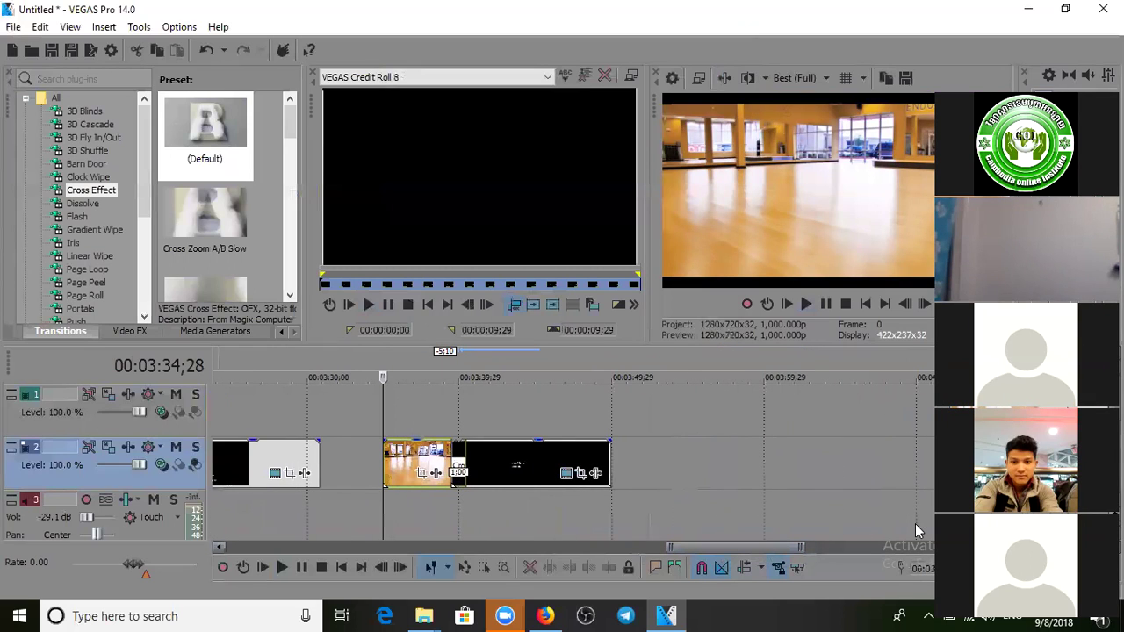
{"action": "scroll", "coordinate": [915, 523], "scroll_direction": "up", "scroll_amount": 2}
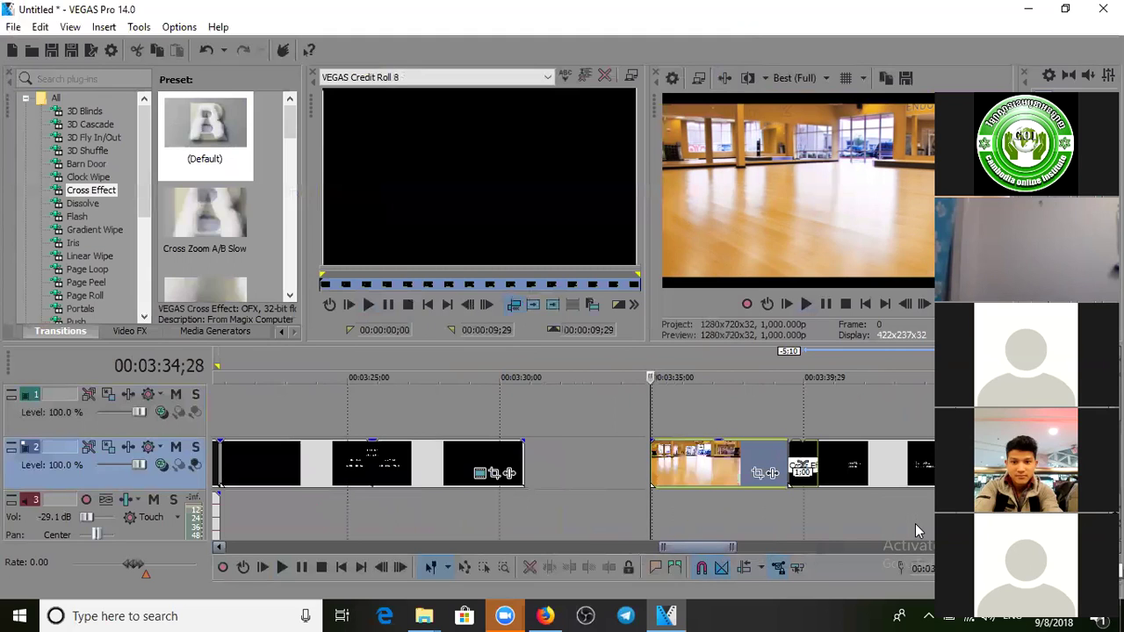
{"action": "left_click_drag", "start_coordinate": [757, 547], "coordinate": [788, 548]}
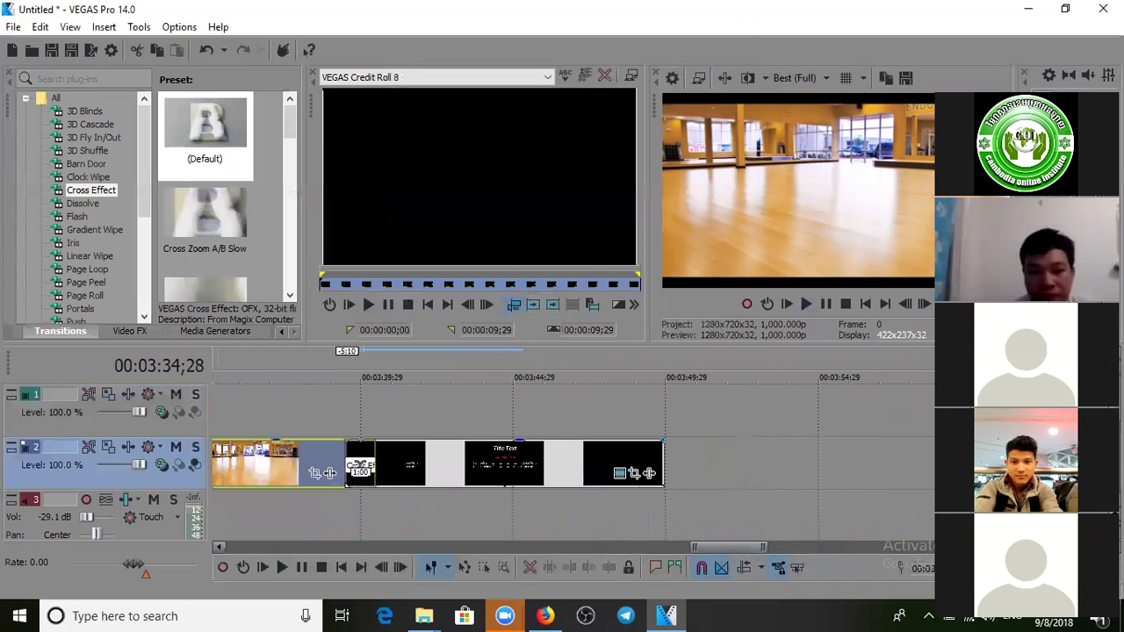
{"action": "scroll", "coordinate": [359, 467], "scroll_direction": "up", "scroll_amount": 3}
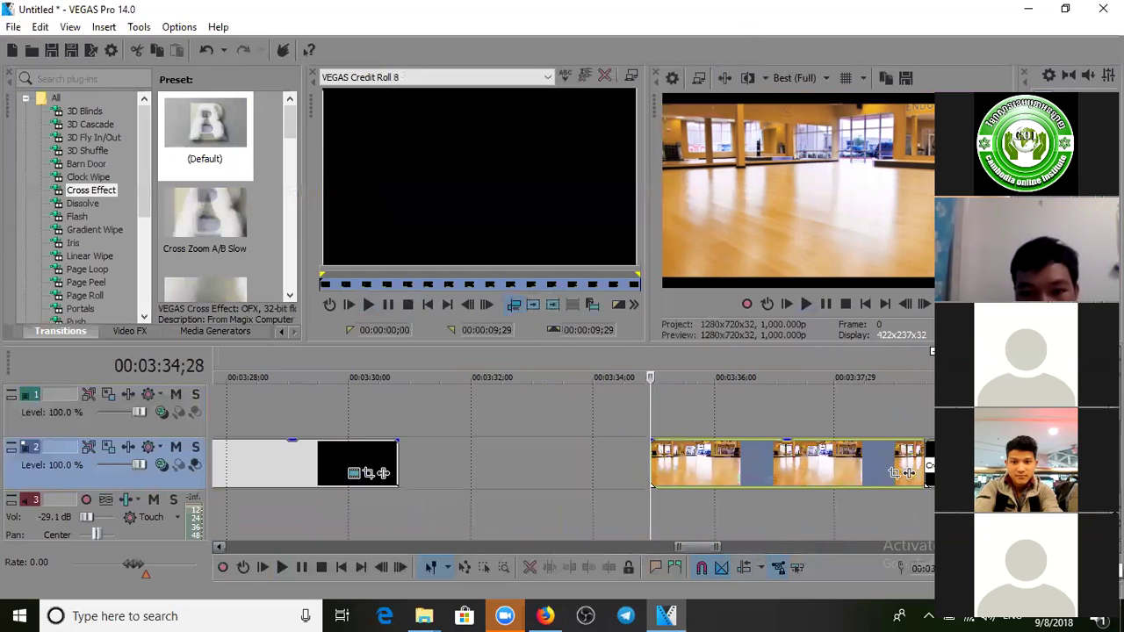
{"action": "left_click_drag", "start_coordinate": [701, 557], "coordinate": [714, 558]}
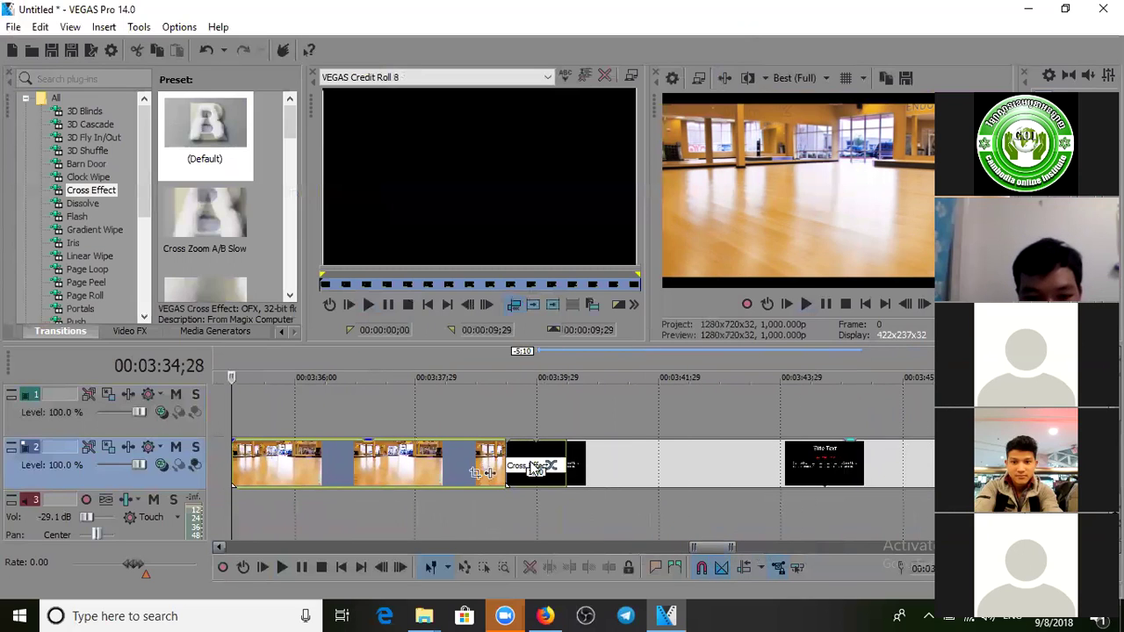
{"action": "left_click", "coordinate": [524, 466]}
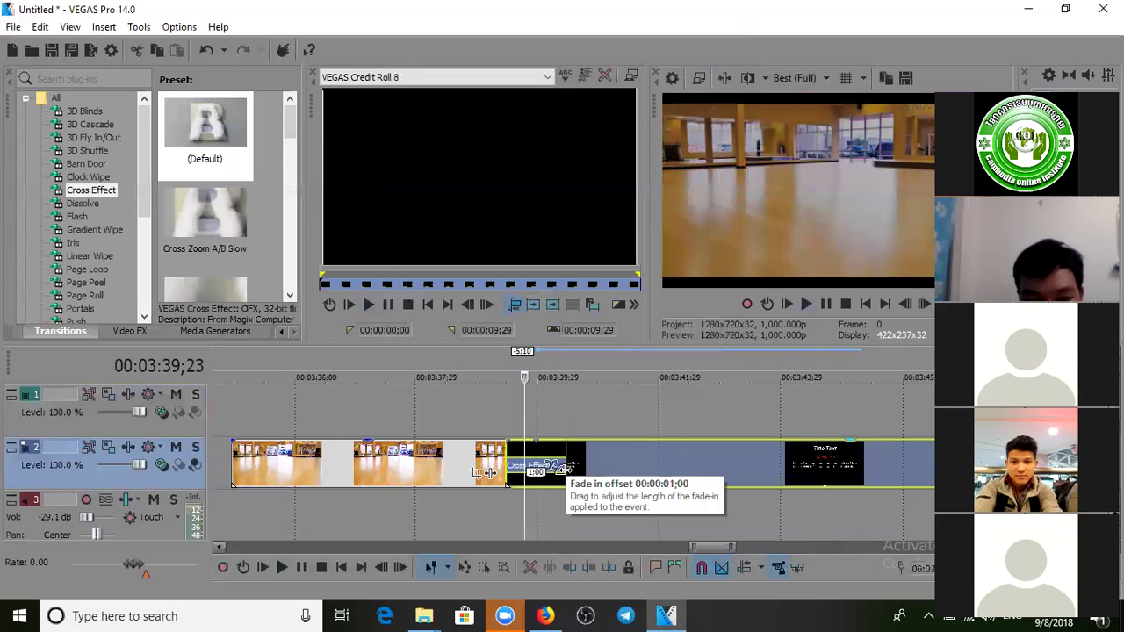
{"action": "left_click_drag", "start_coordinate": [489, 471], "coordinate": [611, 478]}
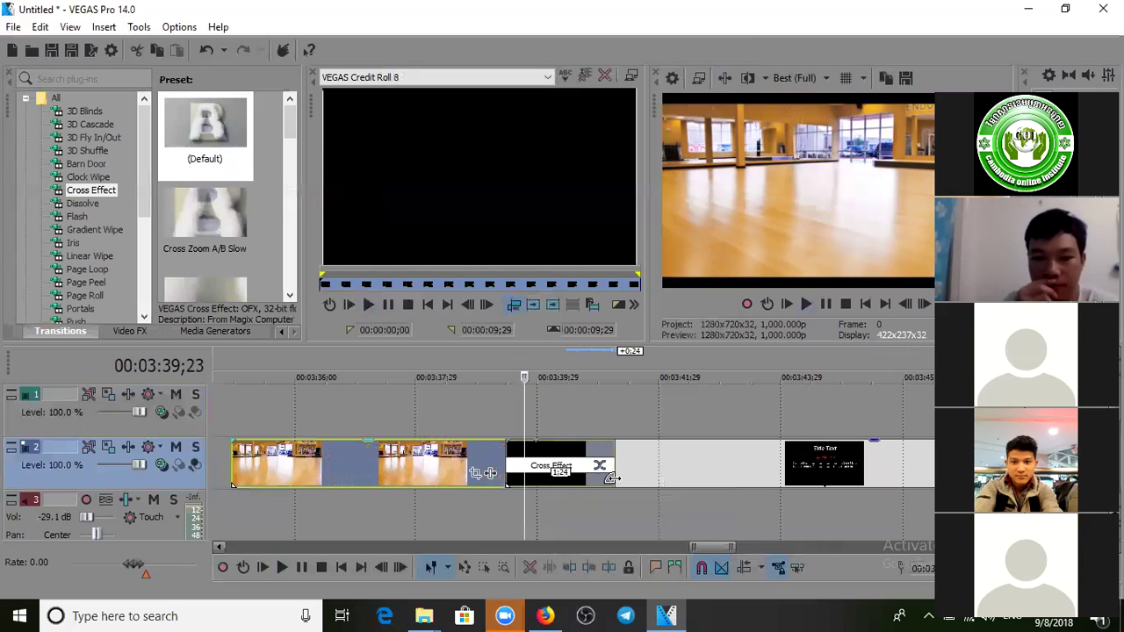
Step: Preview the lengthened Cross Effect transition from about 00:03:37;18
{"action": "left_click", "coordinate": [393, 461]}
{"action": "key", "text": "space"}
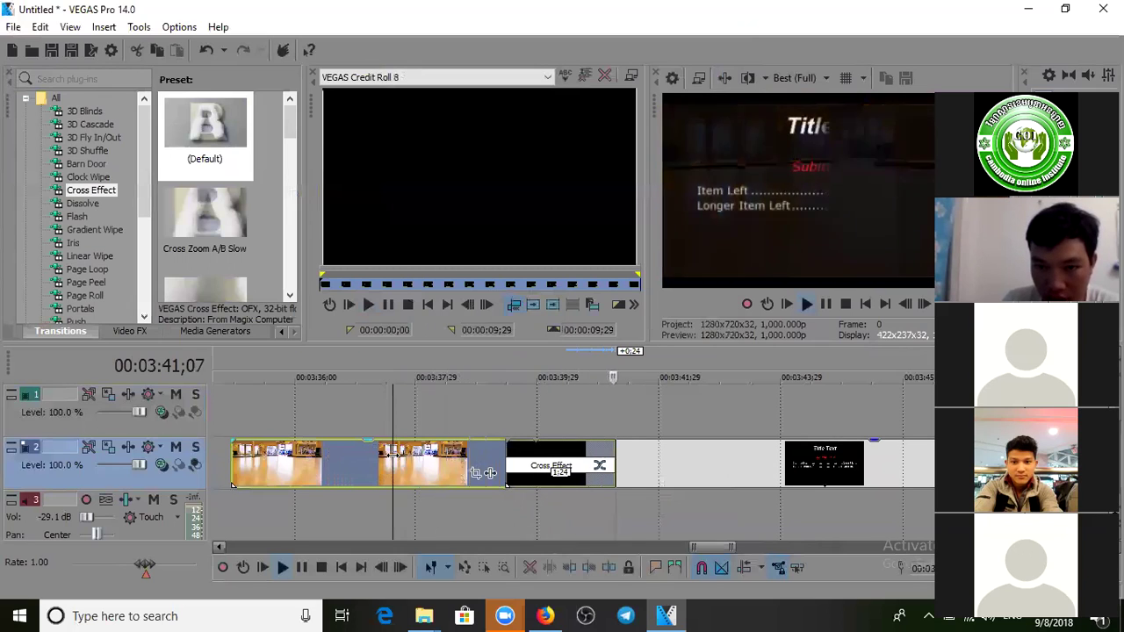
{"action": "key", "text": "space"}
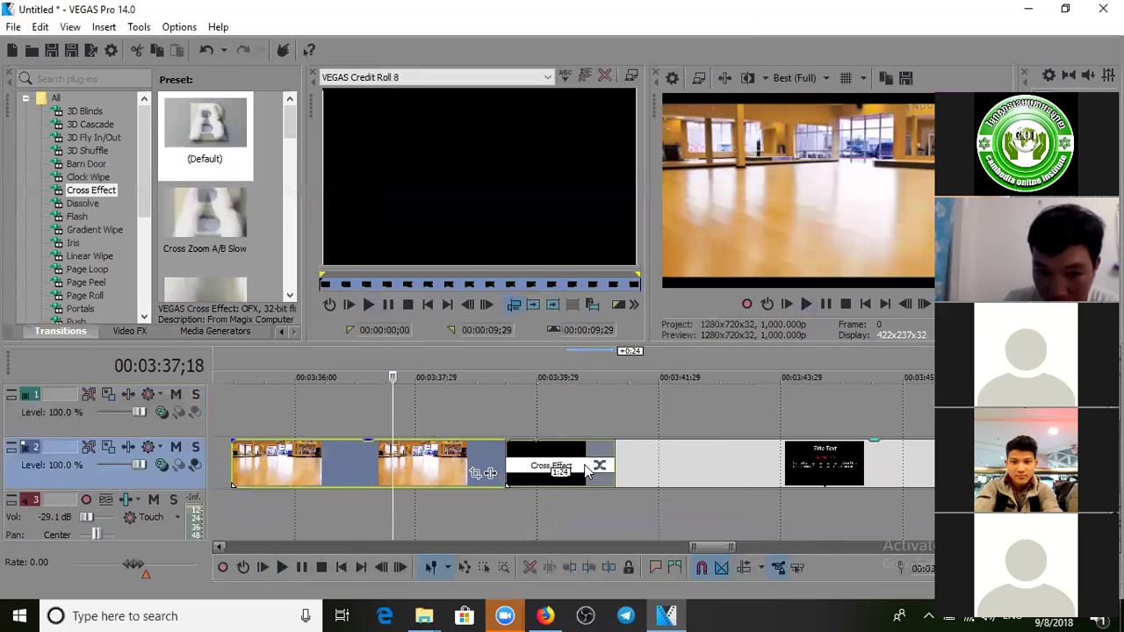
Step: Shorten the Cross Effect transition to 0:24 and play the timeline across it
{"action": "left_click", "coordinate": [586, 471]}
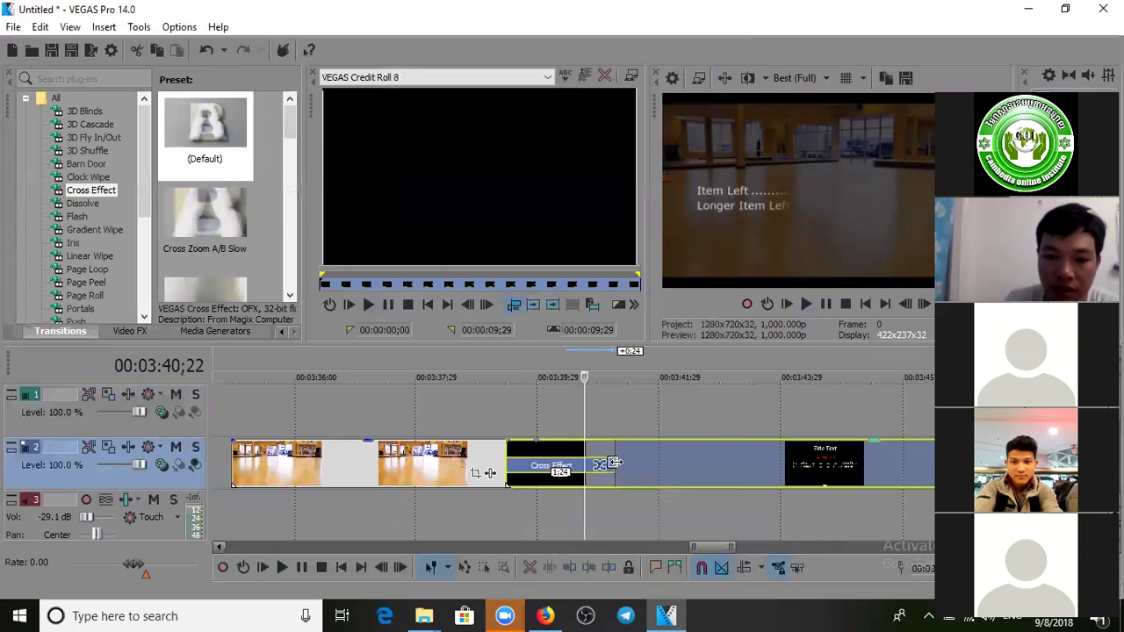
{"action": "left_click_drag", "start_coordinate": [615, 463], "coordinate": [507, 465]}
{"action": "key", "text": "space"}
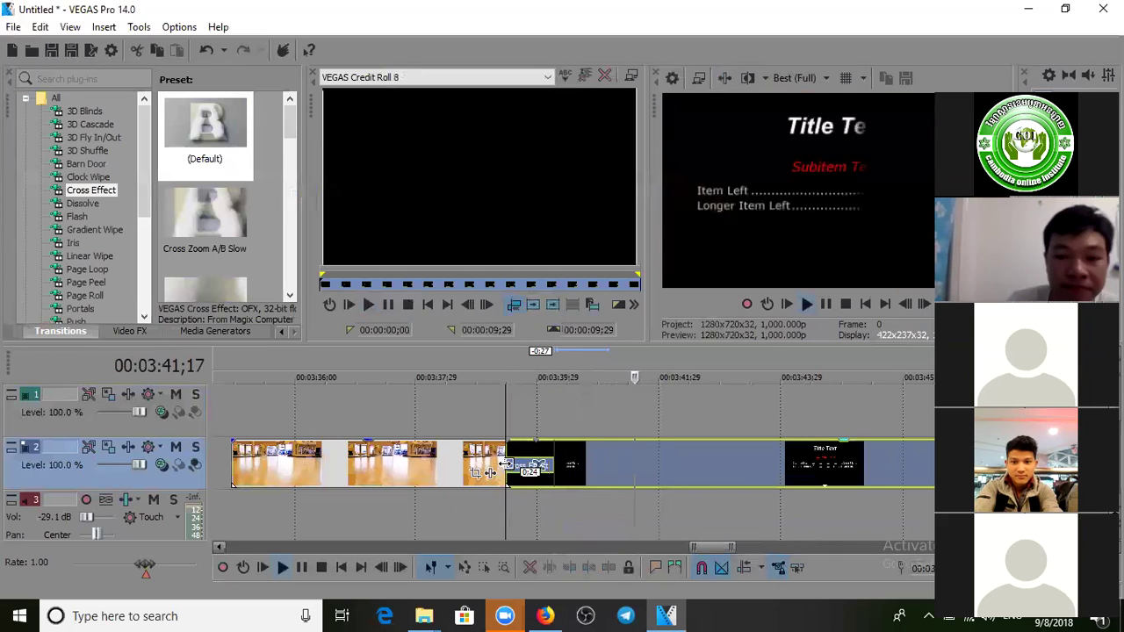
{"action": "key", "text": "space"}
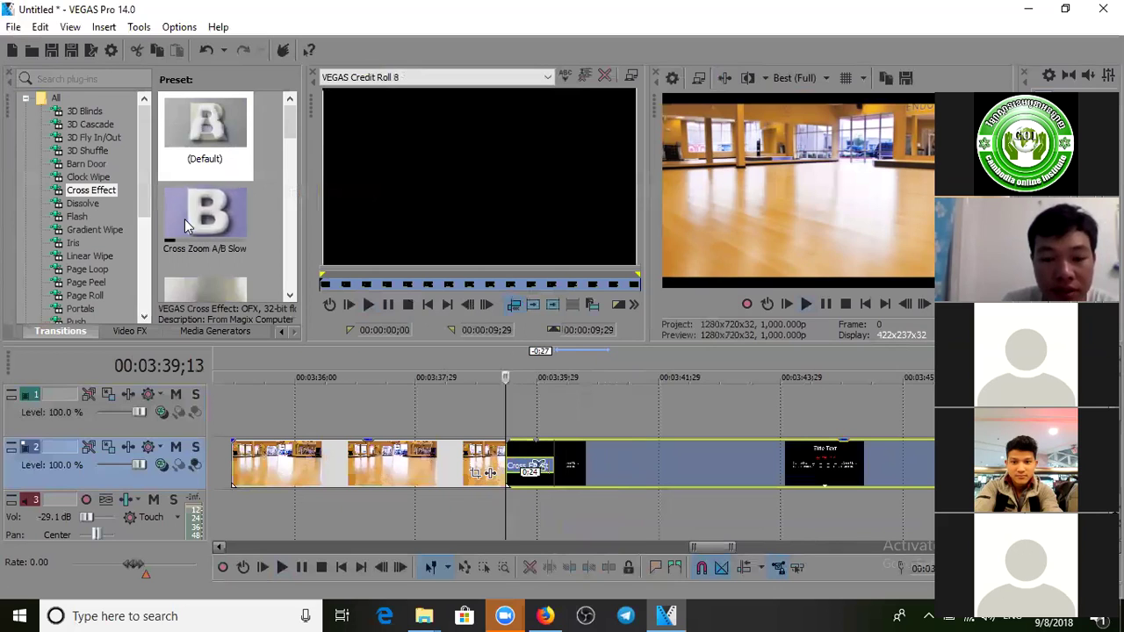
Step: Return to the beginning of the timeline and briefly play the green-screen horse clip on track 2 from its start
{"action": "left_click", "coordinate": [691, 474]}
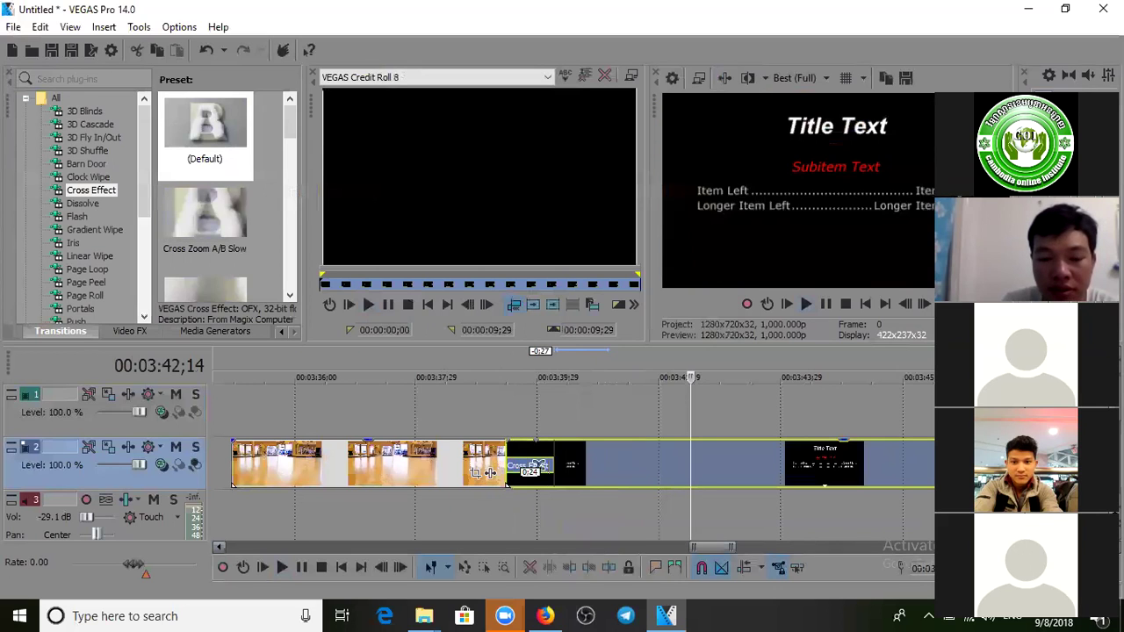
{"action": "scroll", "coordinate": [490, 474], "scroll_direction": "down", "scroll_amount": 10}
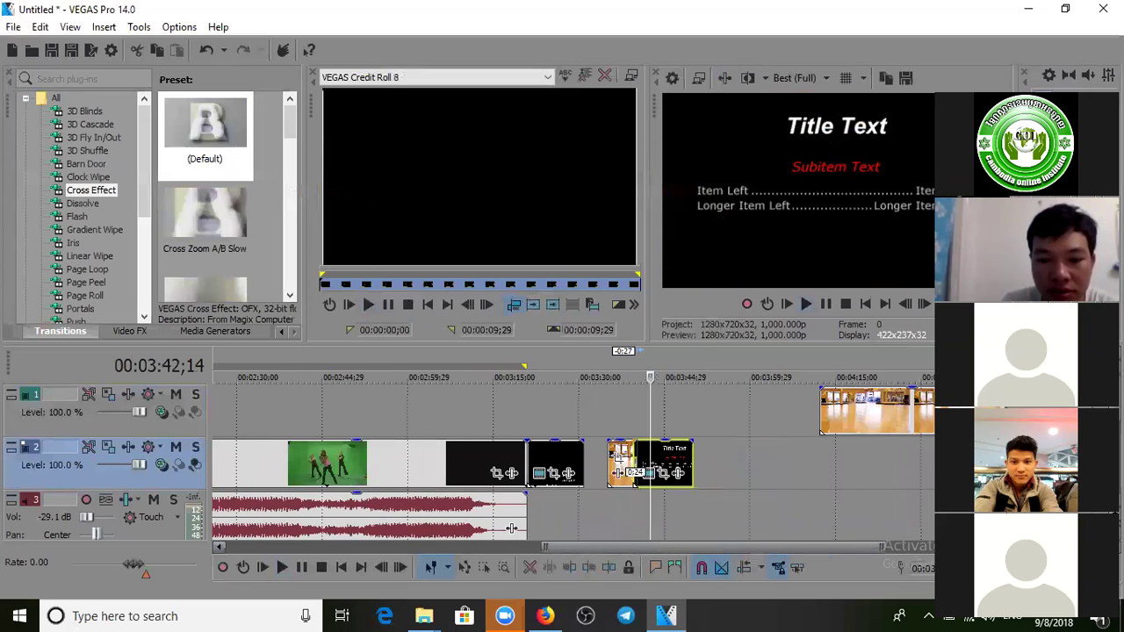
{"action": "scroll", "coordinate": [490, 474], "scroll_direction": "down", "scroll_amount": 3}
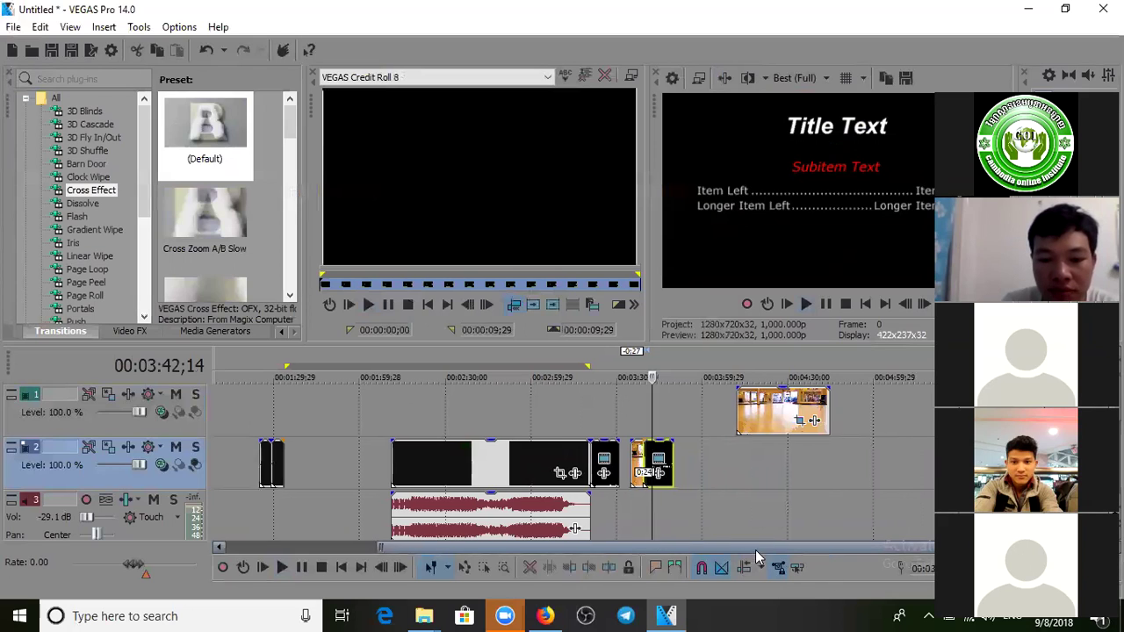
{"action": "left_click_drag", "start_coordinate": [756, 551], "coordinate": [488, 569]}
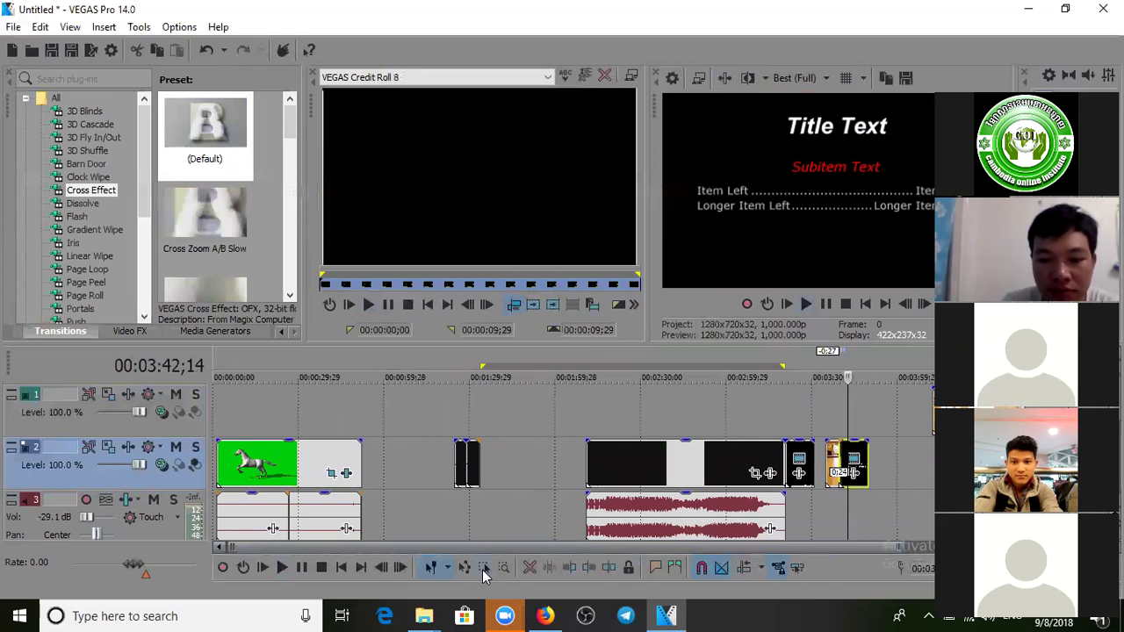
{"action": "left_click", "coordinate": [218, 457]}
{"action": "key", "text": "space"}
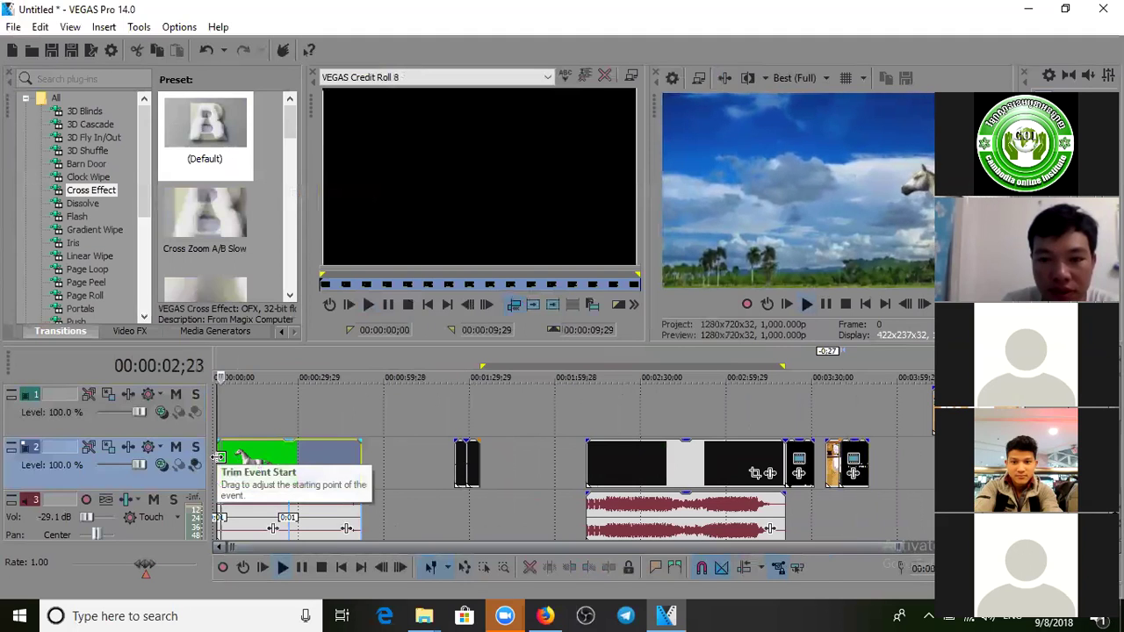
{"action": "key", "text": "space"}
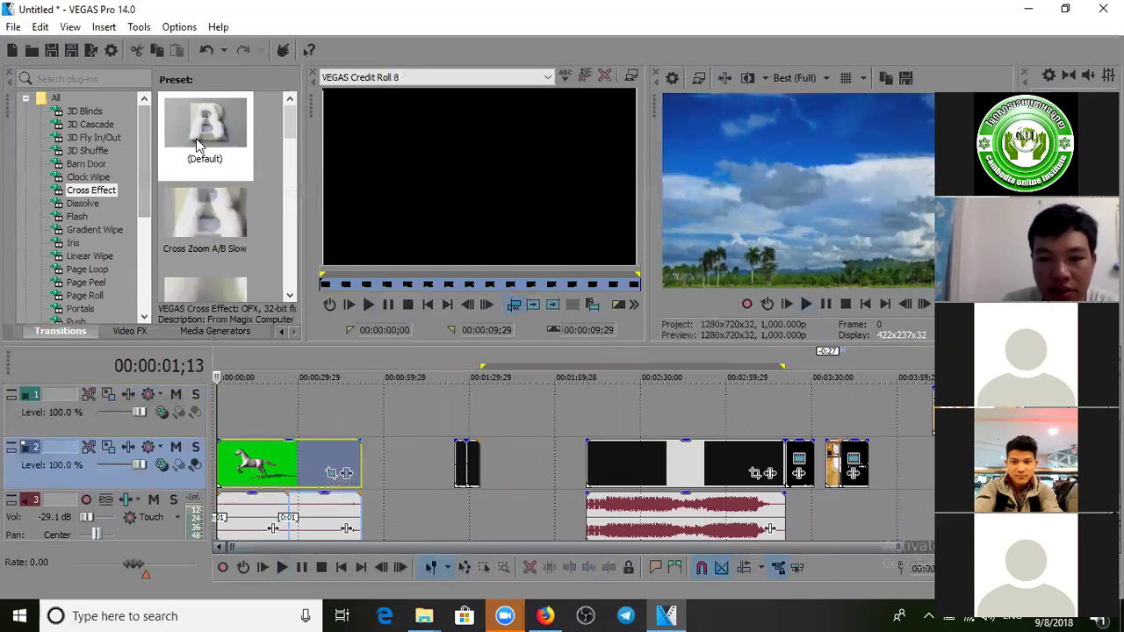
Step: Browse the animated presets of the Cross Effect and 3D Fly In/Out transitions
{"action": "mouse_move", "coordinate": [211, 143]}
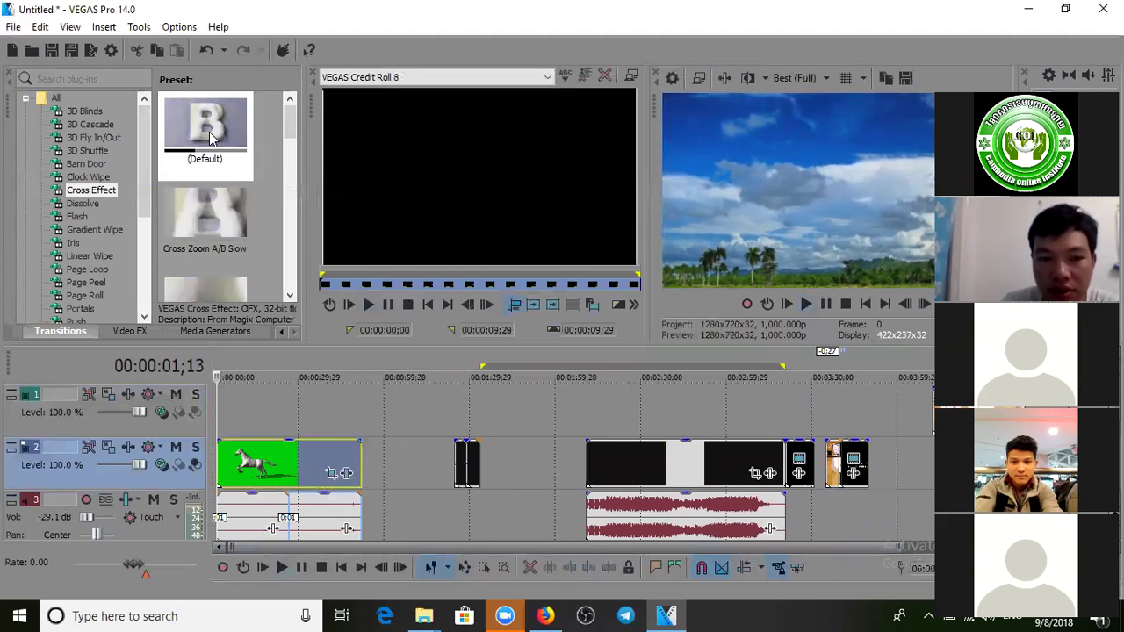
{"action": "scroll", "coordinate": [286, 146], "scroll_direction": "down", "scroll_amount": 2}
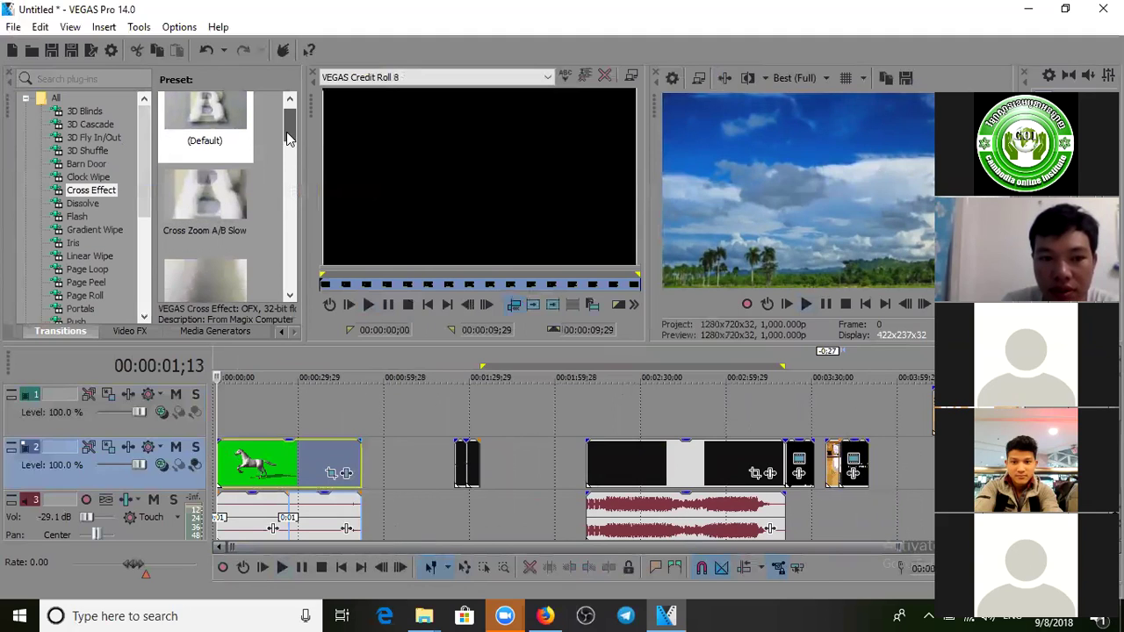
{"action": "mouse_move", "coordinate": [208, 211]}
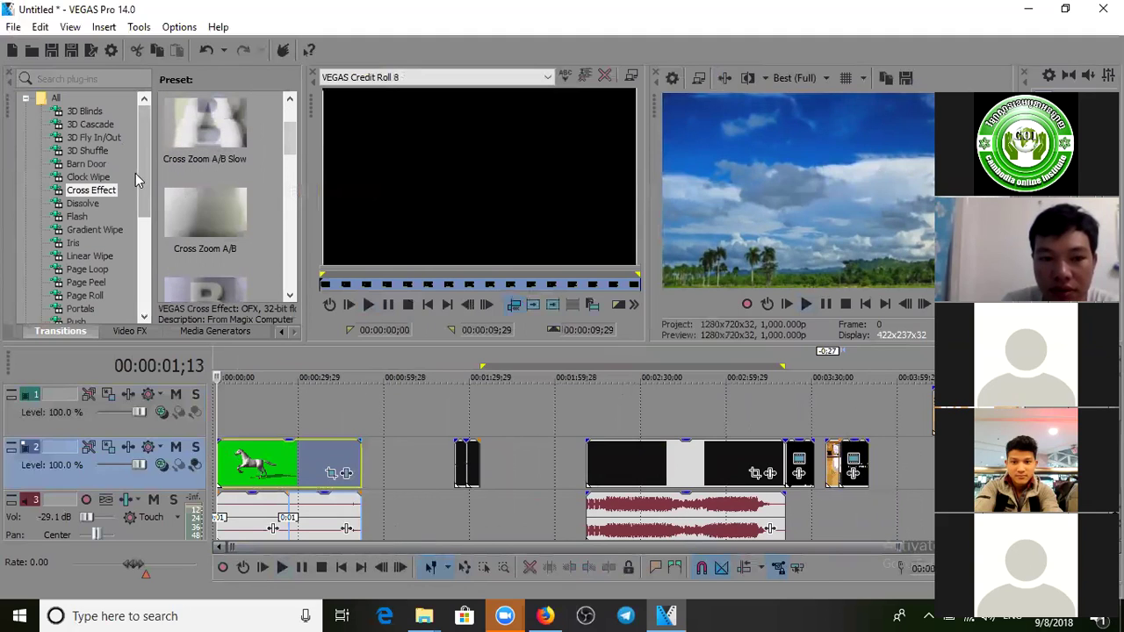
{"action": "left_click", "coordinate": [96, 138]}
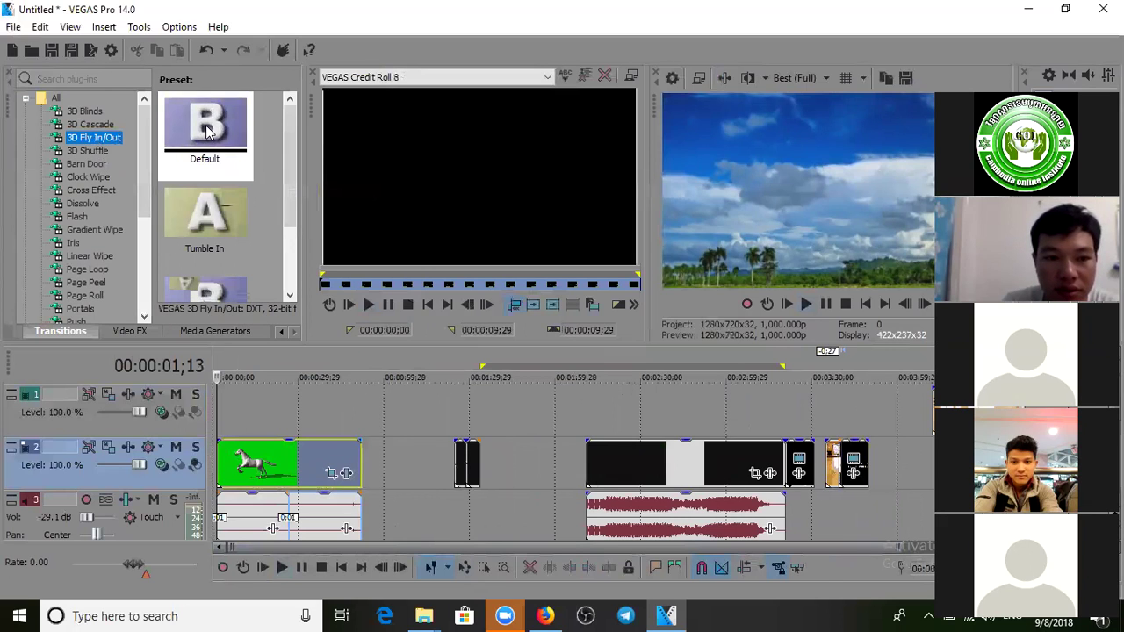
Step: Switch to Firefox, play the Khmer karaoke video on YouTube from its start to examine the animated titles, and return to VEGAS Pro
{"action": "left_click", "coordinate": [545, 616]}
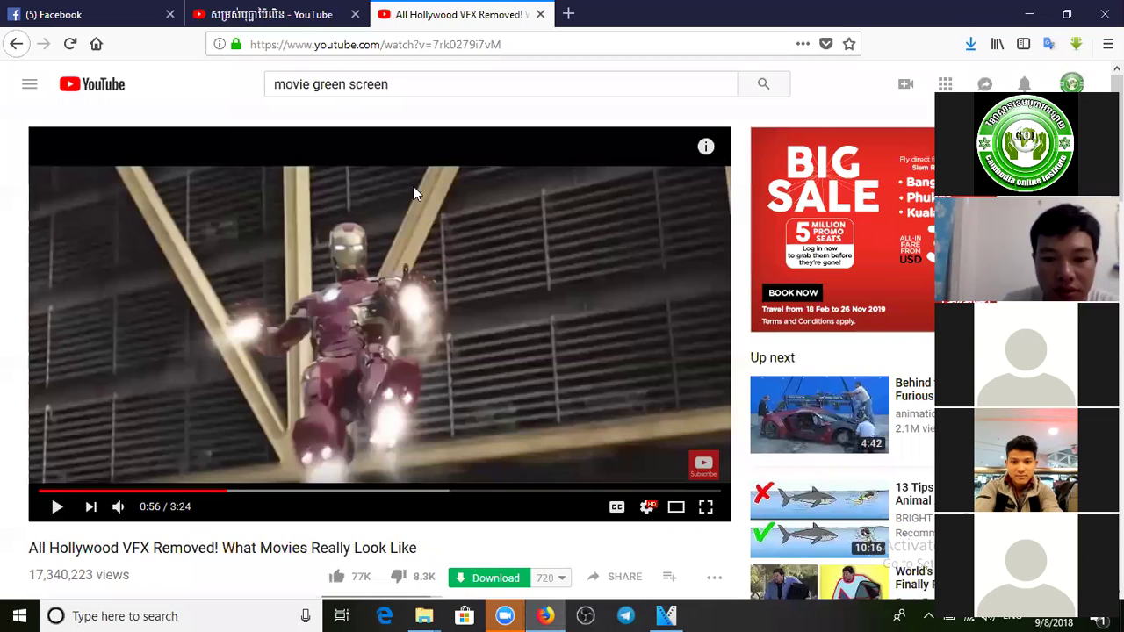
{"action": "left_click", "coordinate": [263, 14]}
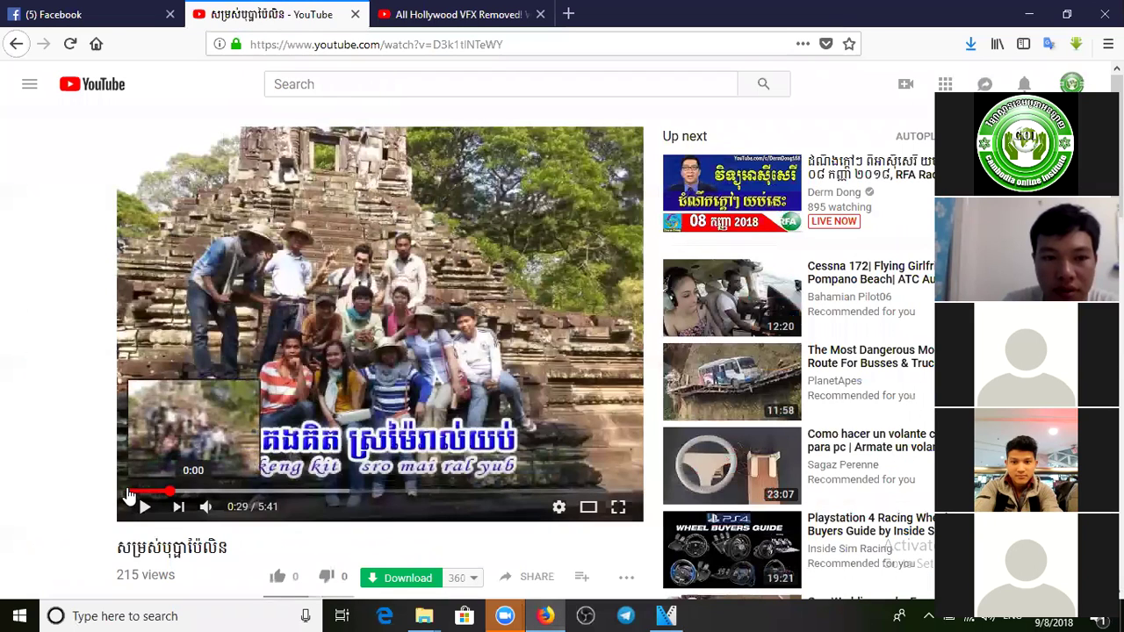
{"action": "left_click", "coordinate": [126, 493]}
{"action": "left_click", "coordinate": [144, 510]}
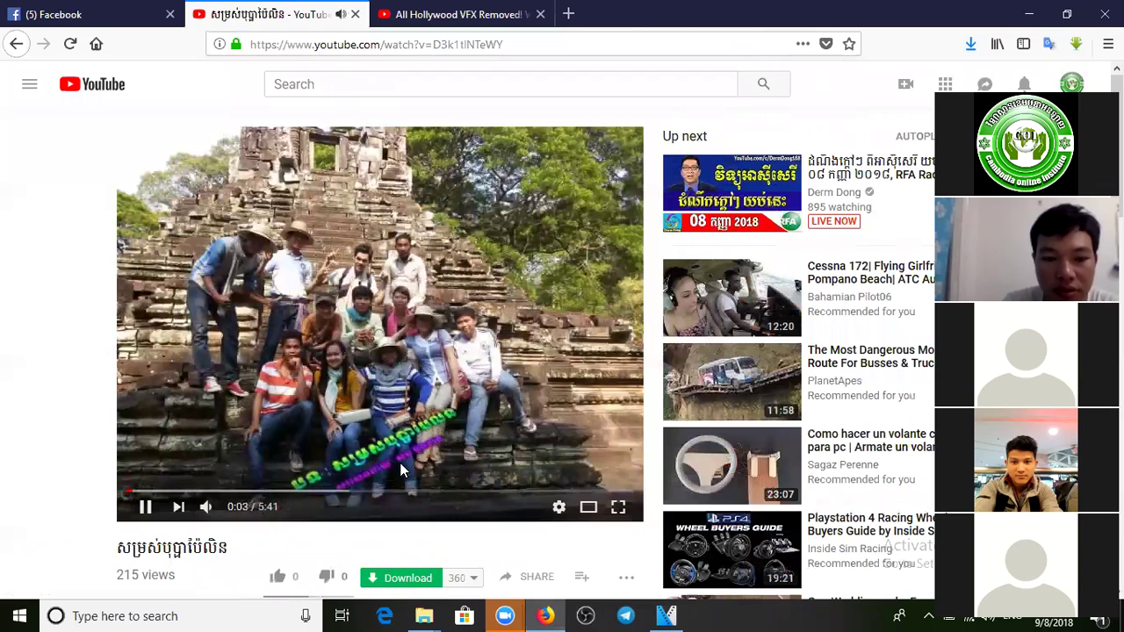
{"action": "left_click", "coordinate": [146, 508]}
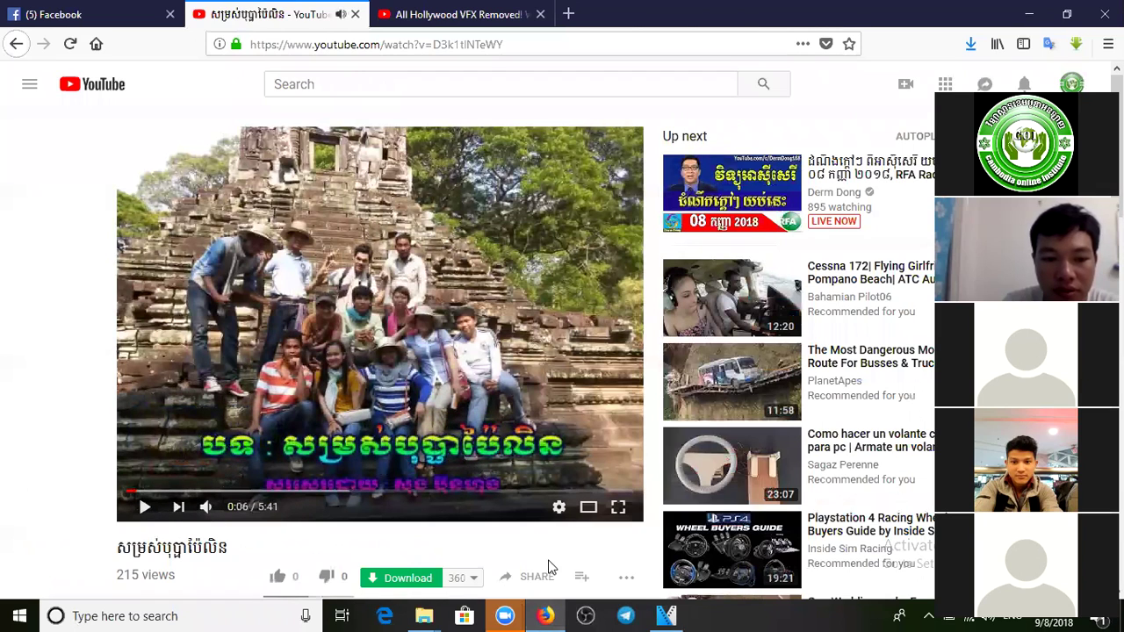
{"action": "left_click", "coordinate": [670, 615]}
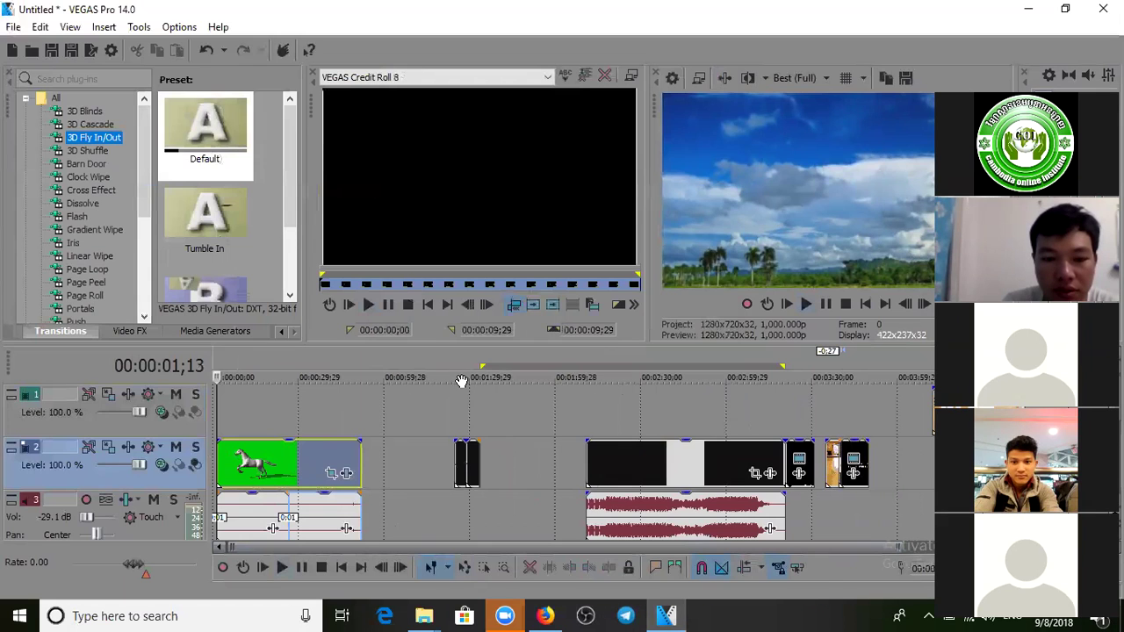
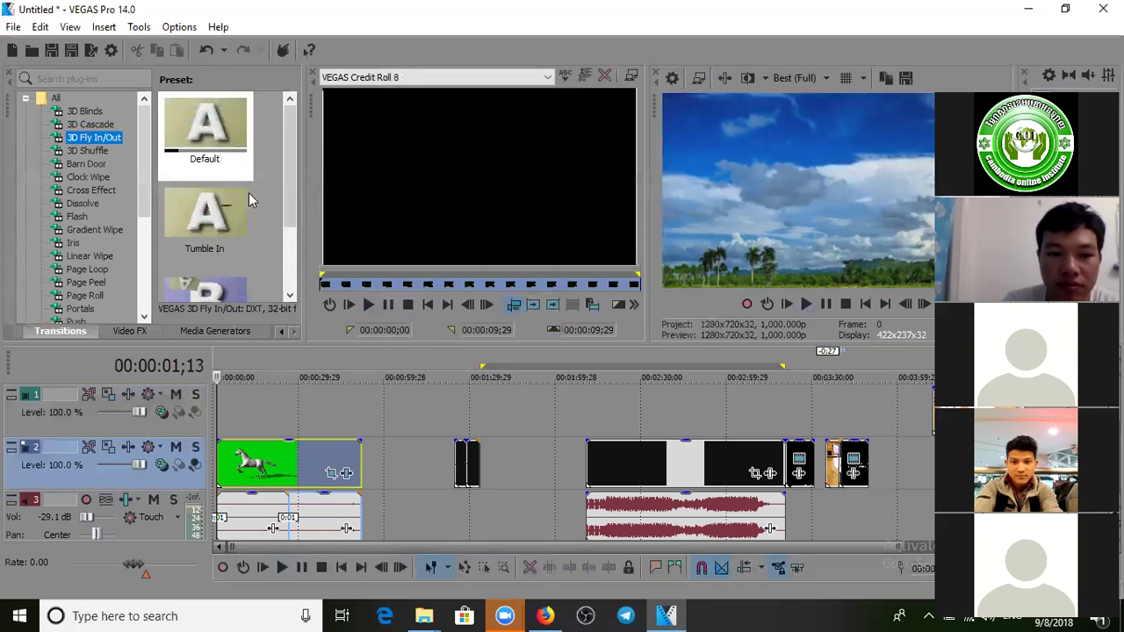
Step: Apply the Tumble In preset of 3D Fly In/Out to the start of the horse clip on track 2, keeping its default settings
{"action": "left_click_drag", "start_coordinate": [207, 212], "coordinate": [236, 411]}
{"action": "left_click_drag", "start_coordinate": [214, 479], "coordinate": [219, 472]}
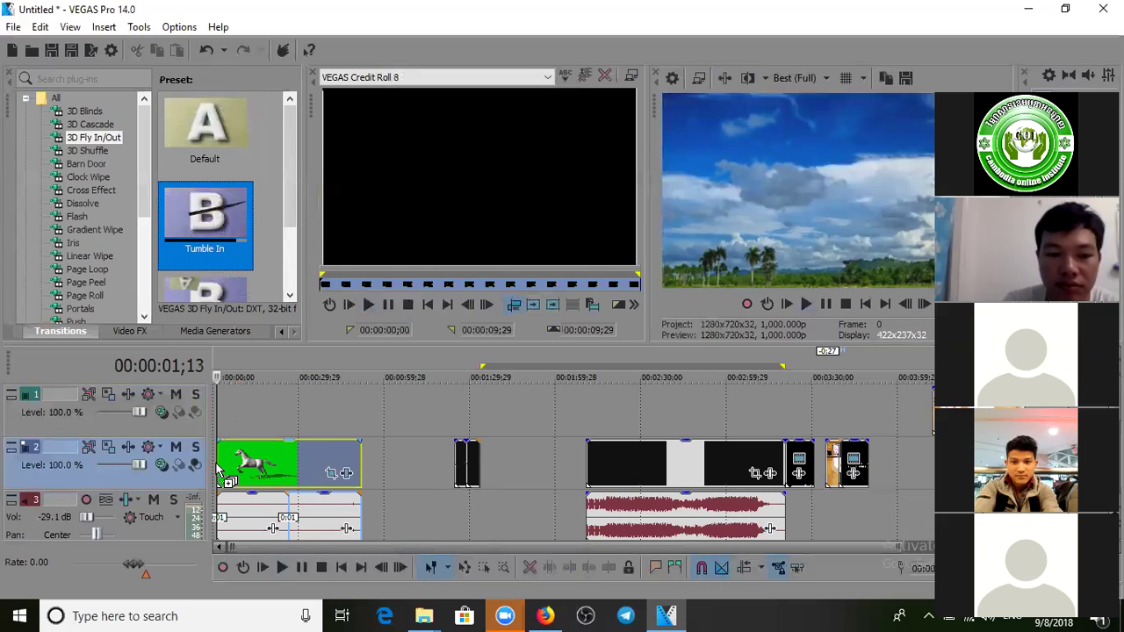
{"action": "left_click_drag", "start_coordinate": [218, 468], "coordinate": [223, 460]}
{"action": "left_click_drag", "start_coordinate": [362, 465], "coordinate": [219, 468]}
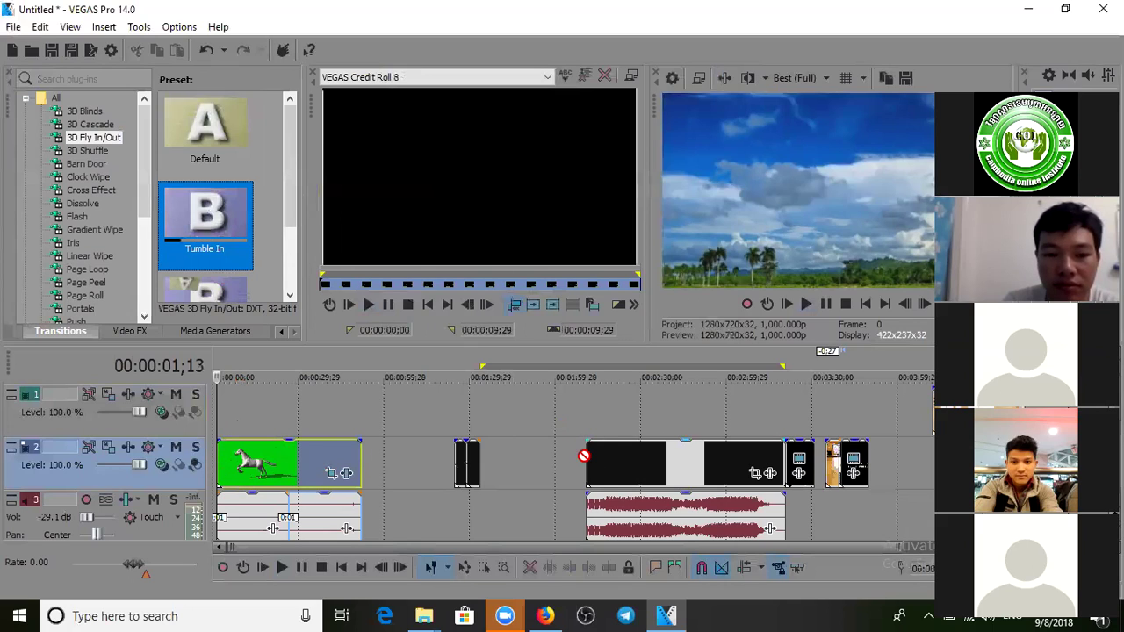
{"action": "left_click_drag", "start_coordinate": [745, 468], "coordinate": [218, 463]}
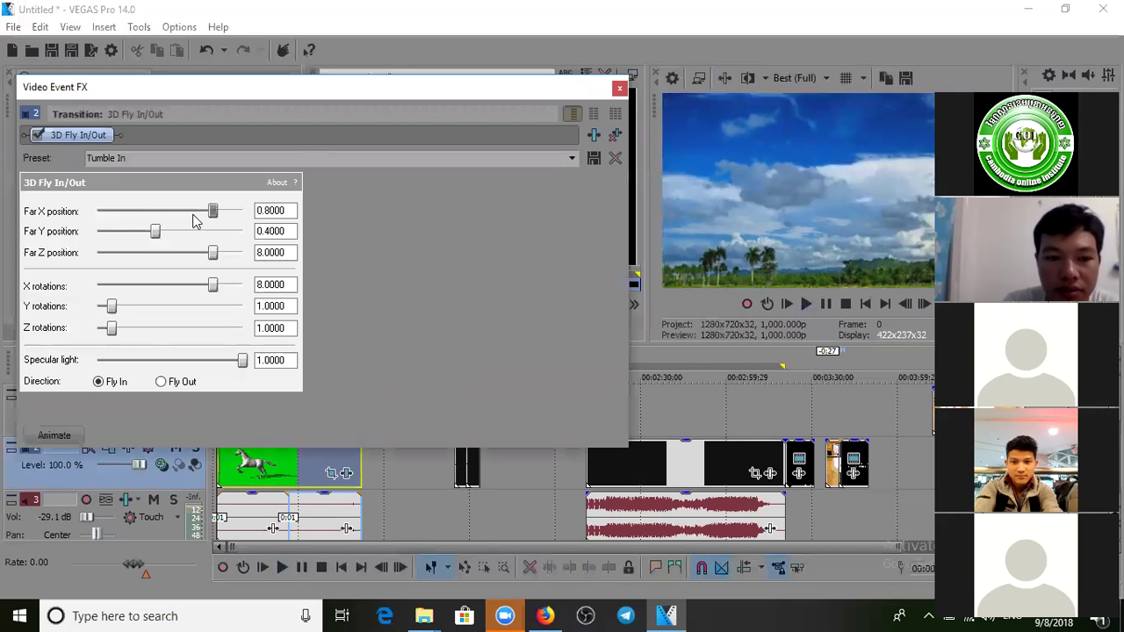
{"action": "left_click", "coordinate": [619, 92]}
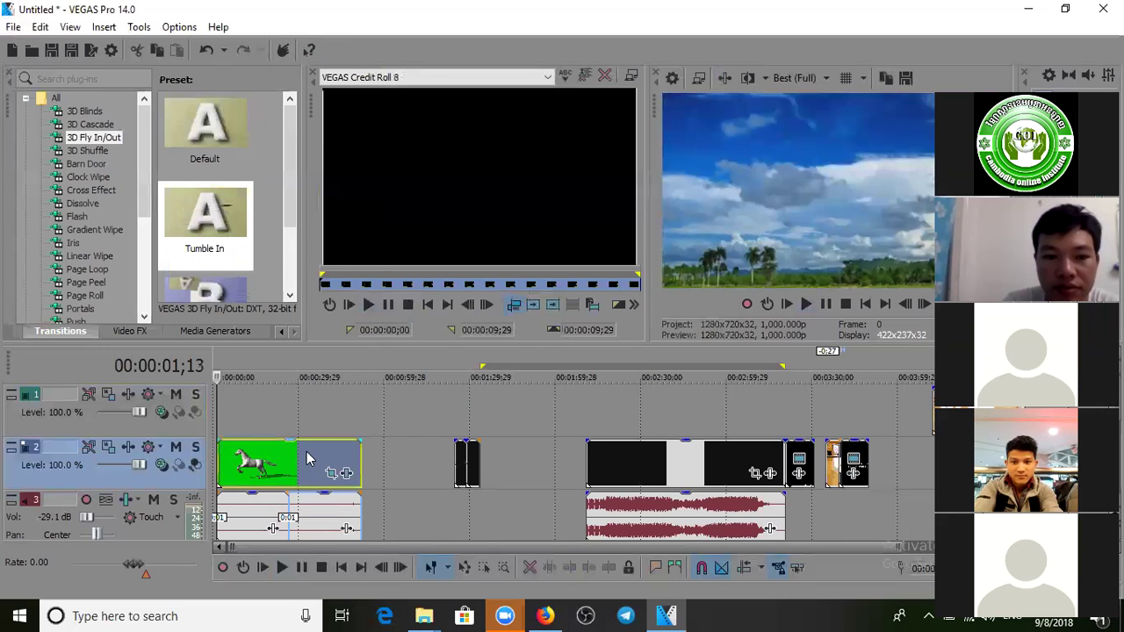
Step: Adjust the horse clip's 3D Fly In/Out transition to about 0.6 s long and play the clip's start
{"action": "scroll", "coordinate": [344, 474], "scroll_direction": "up", "scroll_amount": 10}
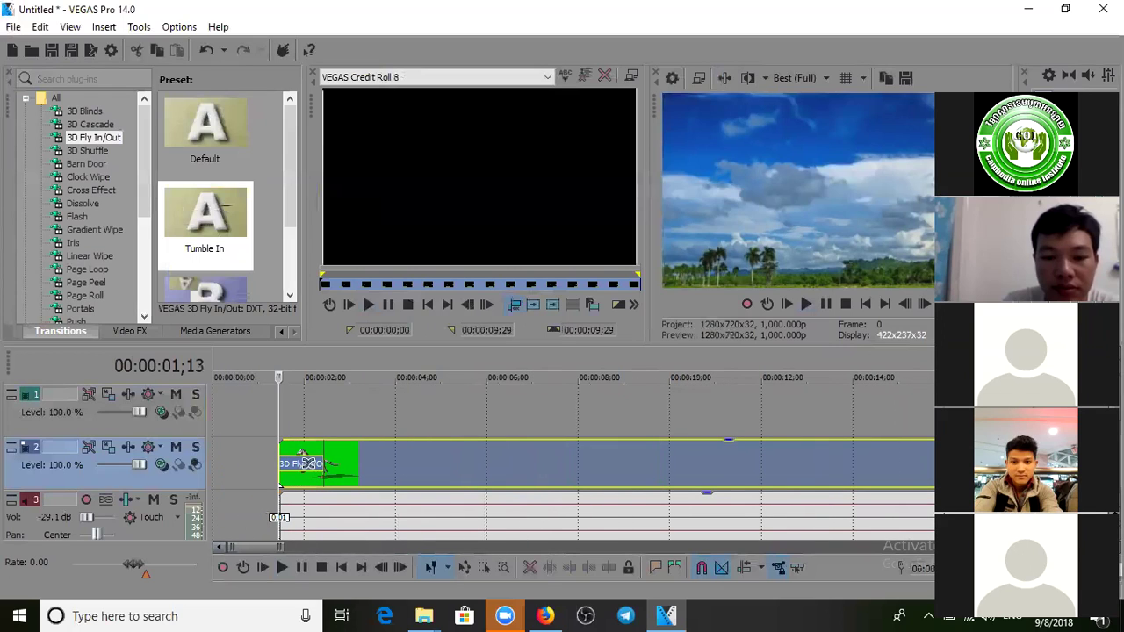
{"action": "left_click_drag", "start_coordinate": [321, 465], "coordinate": [398, 474]}
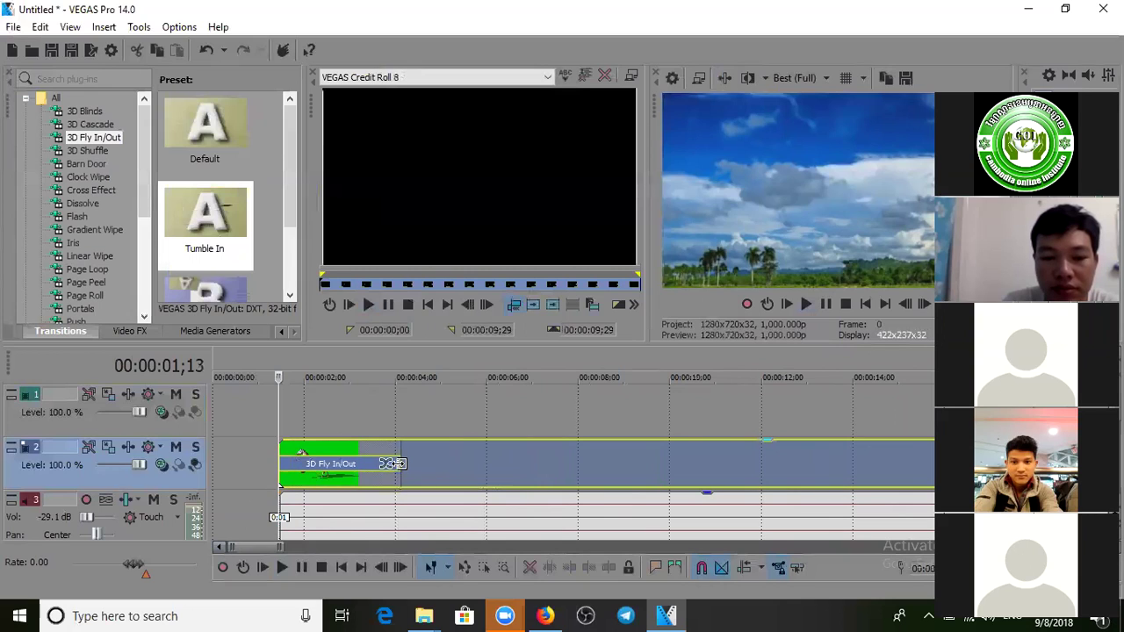
{"action": "left_click_drag", "start_coordinate": [397, 465], "coordinate": [297, 472]}
{"action": "key", "text": "space"}
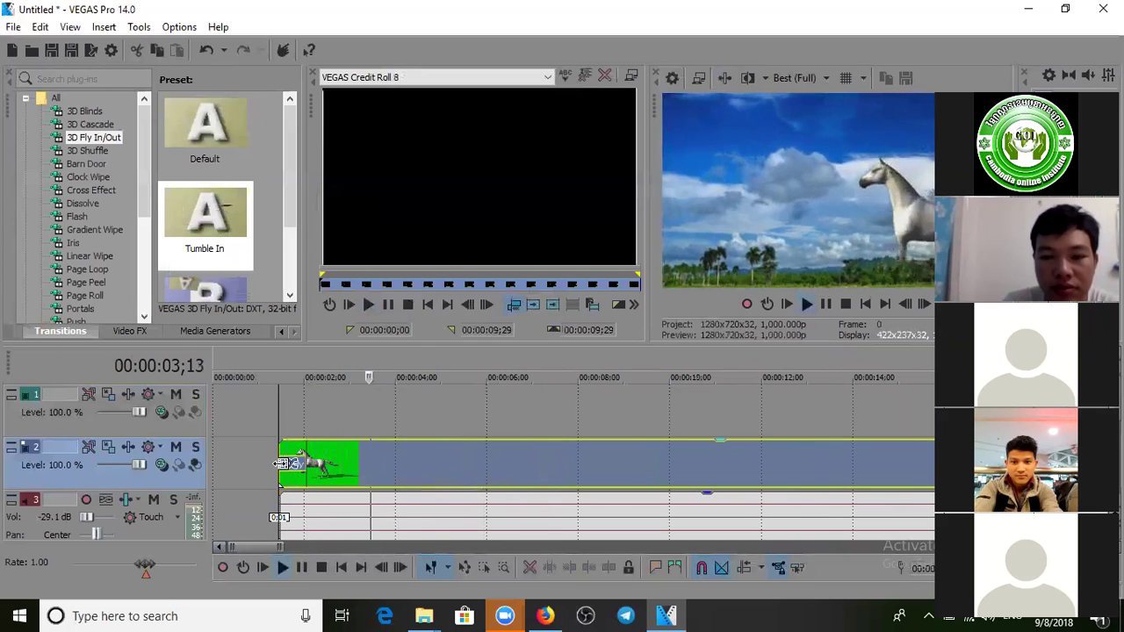
{"action": "key", "text": "space"}
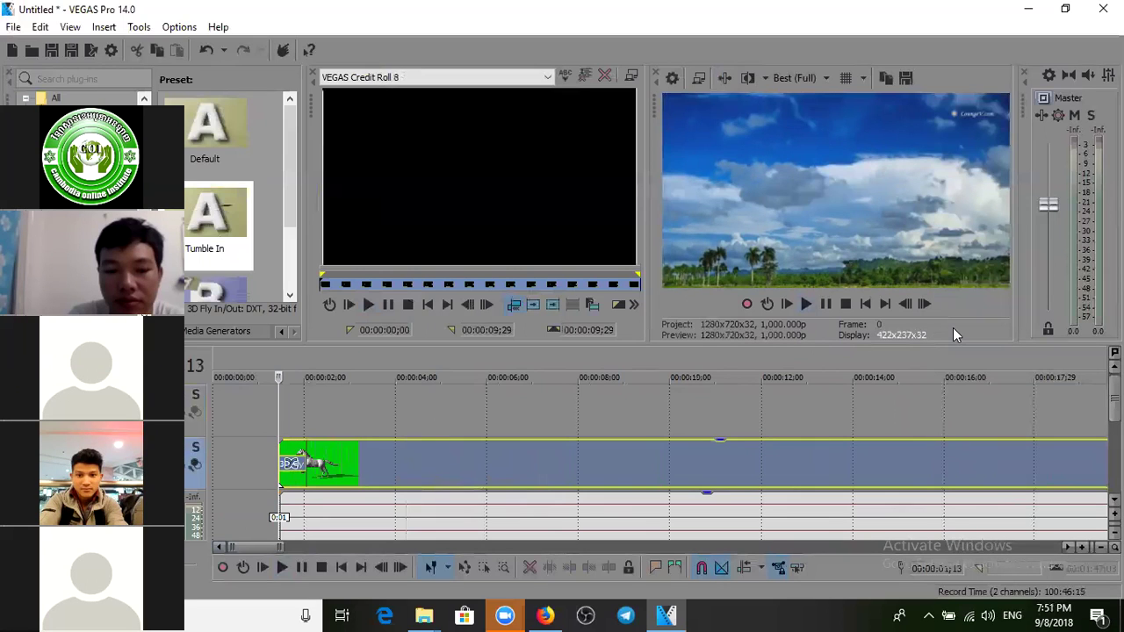
Step: Apply the Tumble In preset of 3D Fly In/Out to the start of the sky clip on track 4, keeping its default settings
{"action": "key", "text": "ctrl+shift+Up"}
{"action": "left_click_drag", "start_coordinate": [290, 443], "coordinate": [319, 443]}
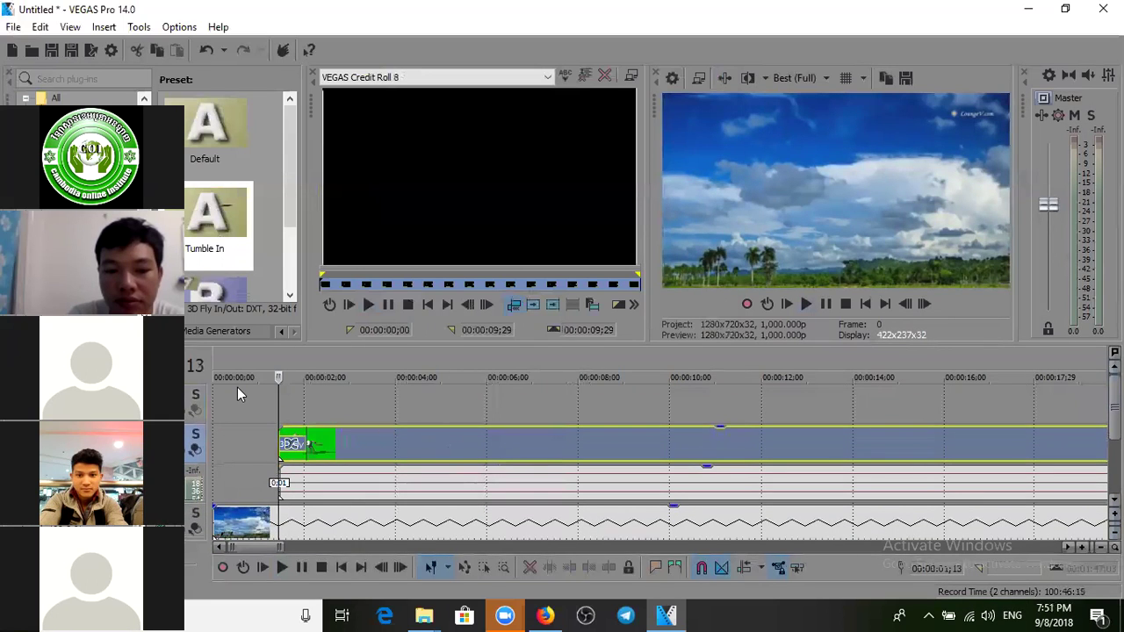
{"action": "left_click_drag", "start_coordinate": [205, 215], "coordinate": [215, 522]}
{"action": "left_click", "coordinate": [620, 89]}
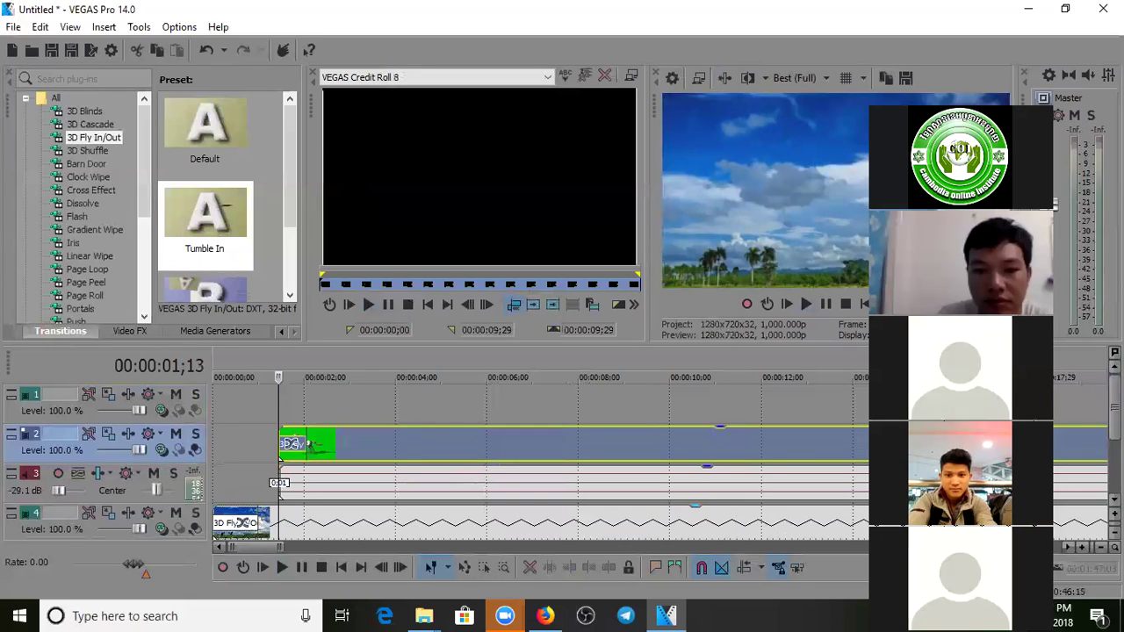
Step: Extend the sky clip's 3D Fly In/Out transition to the horse clip's start at 00:00:01;13 and preview it from the timeline's beginning
{"action": "scroll", "coordinate": [306, 443], "scroll_direction": "up", "scroll_amount": 5}
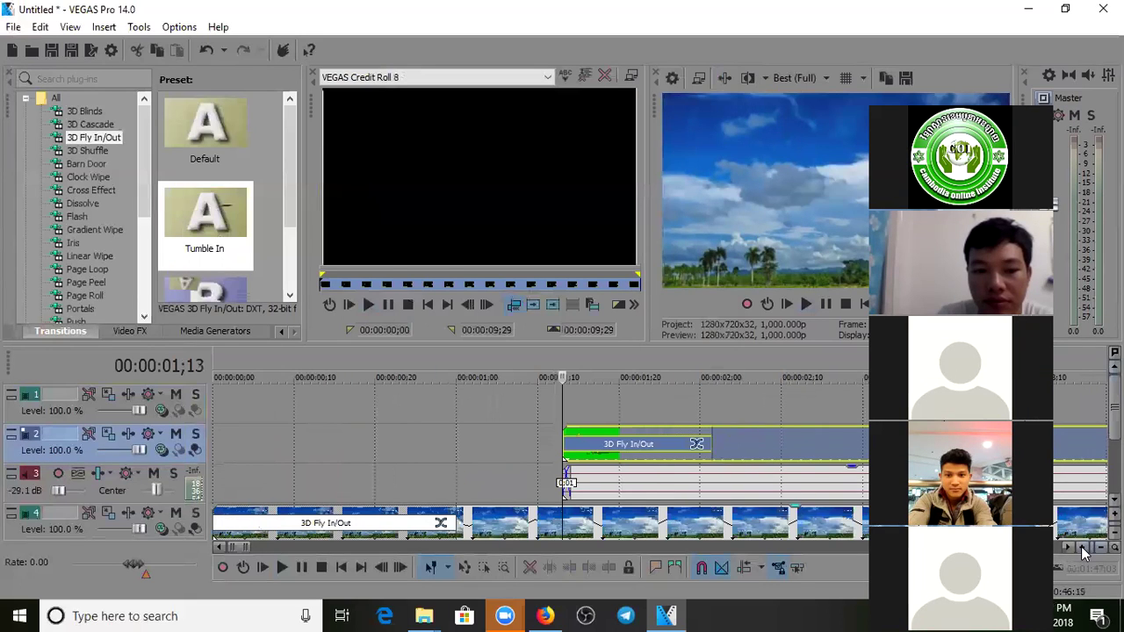
{"action": "left_click_drag", "start_coordinate": [484, 528], "coordinate": [559, 533]}
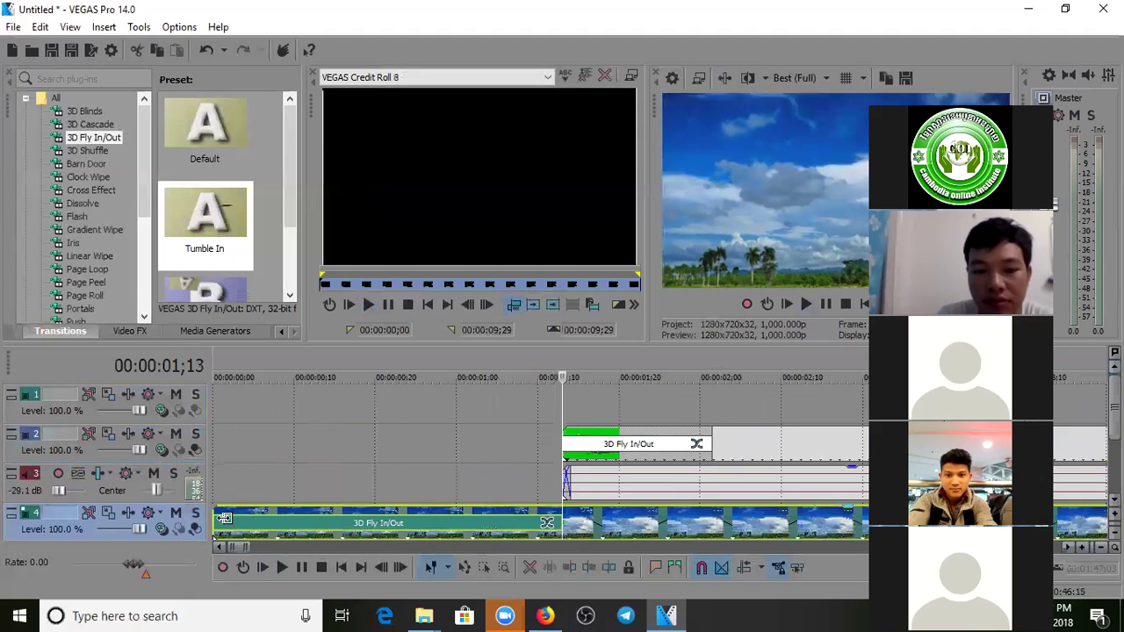
{"action": "key", "text": "ctrl+Home"}
{"action": "key", "text": "space"}
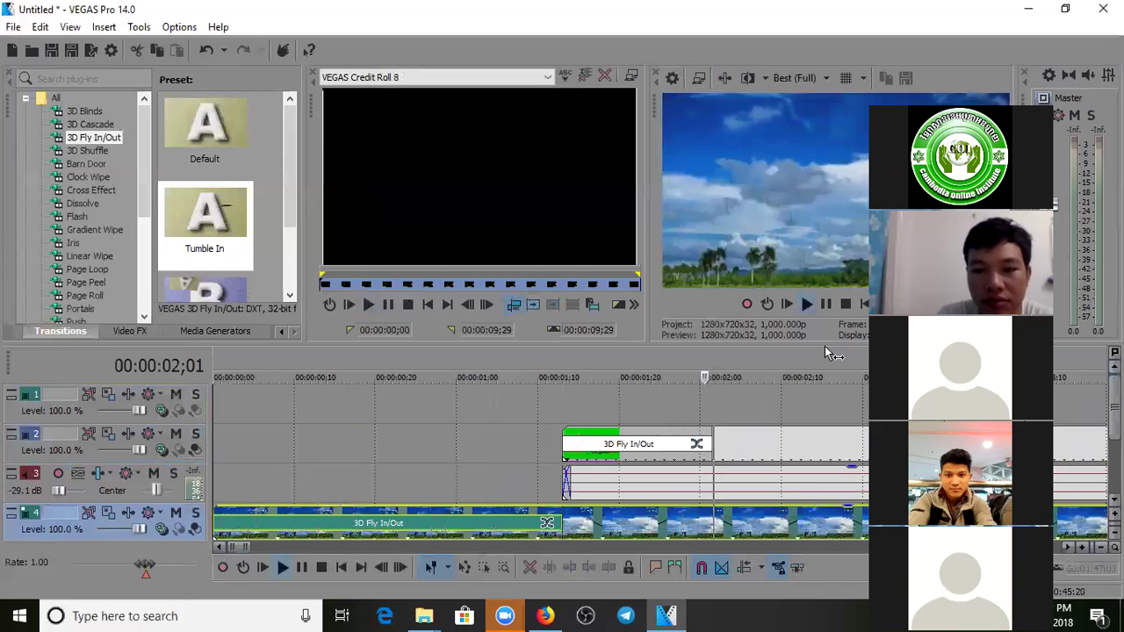
{"action": "key", "text": "space"}
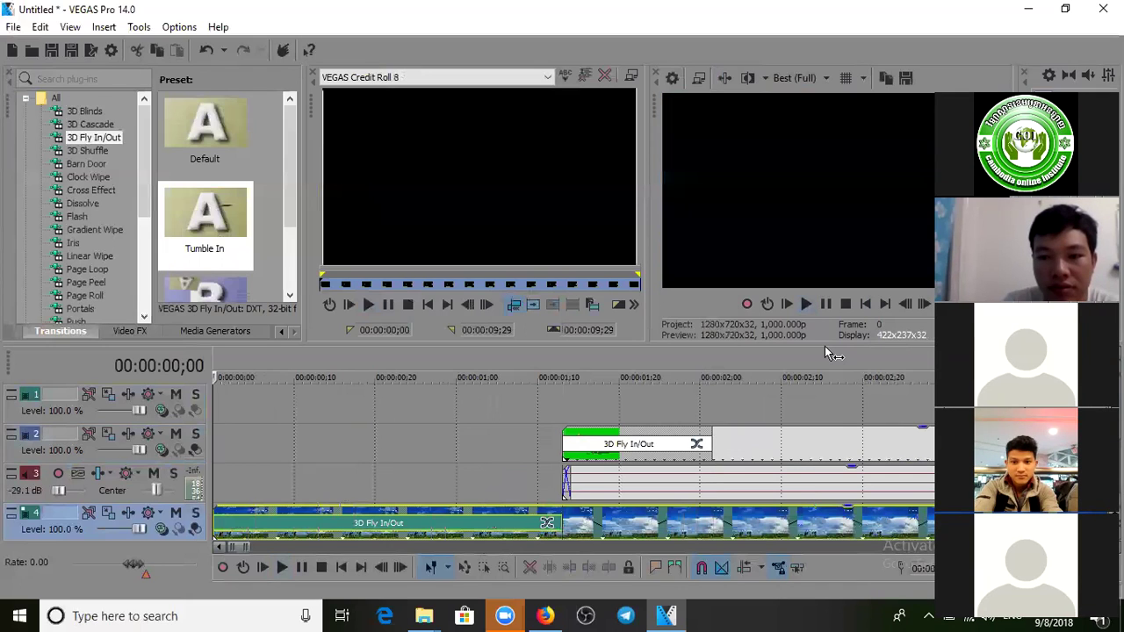
{"action": "key", "text": "space"}
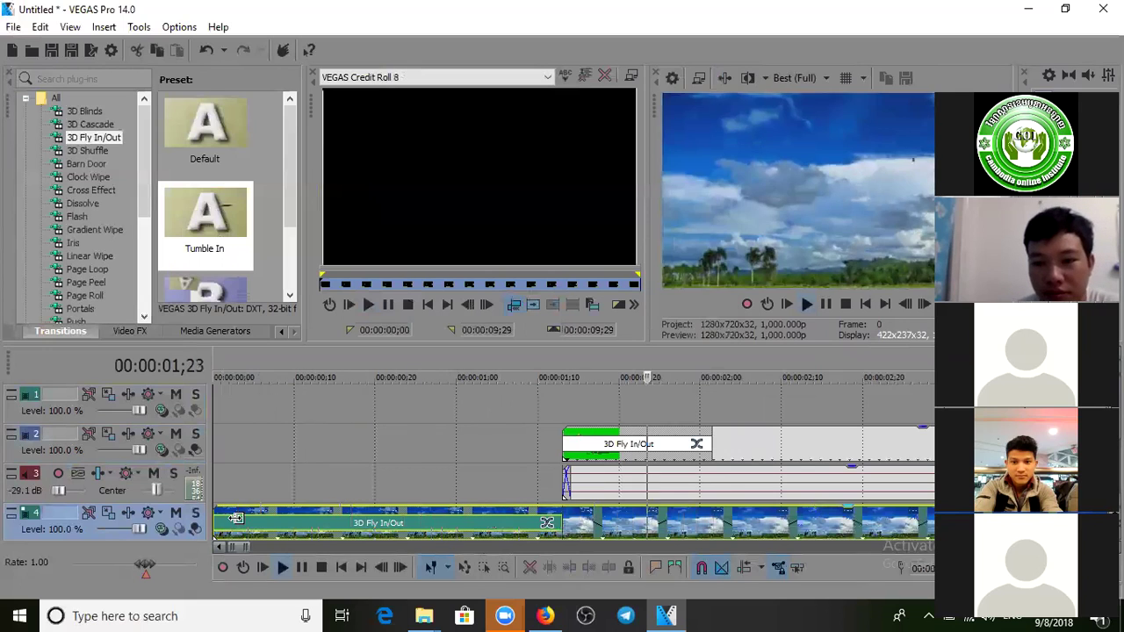
{"action": "key", "text": "space"}
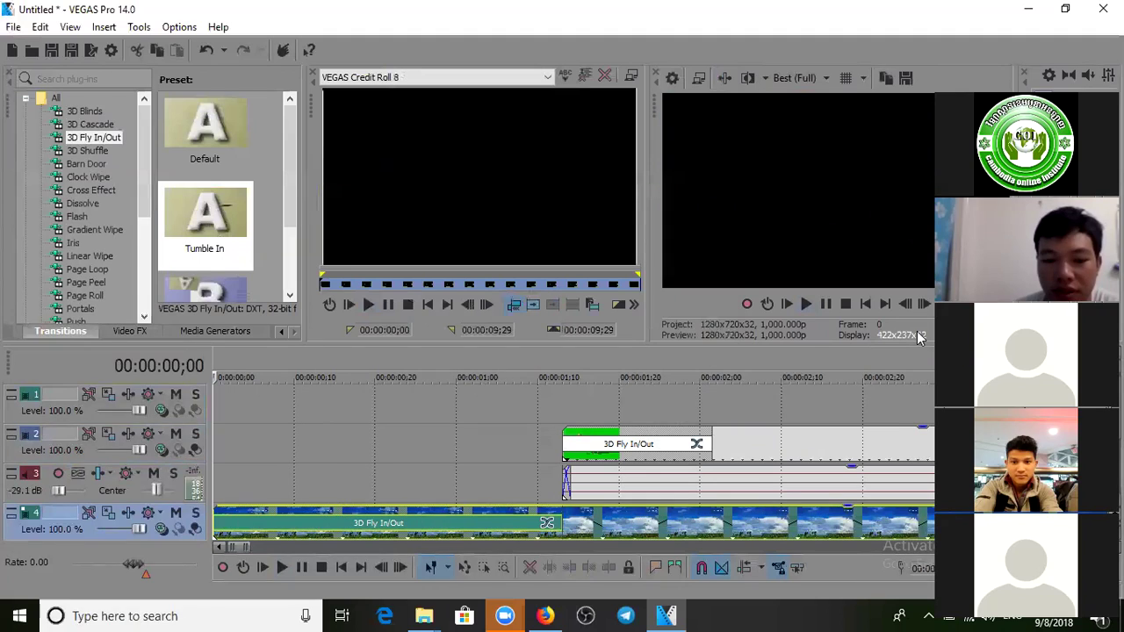
Step: Lengthen the sky clip's 3D Fly In/Out transition on track 4 to about 17 seconds
{"action": "left_click", "coordinate": [1085, 550]}
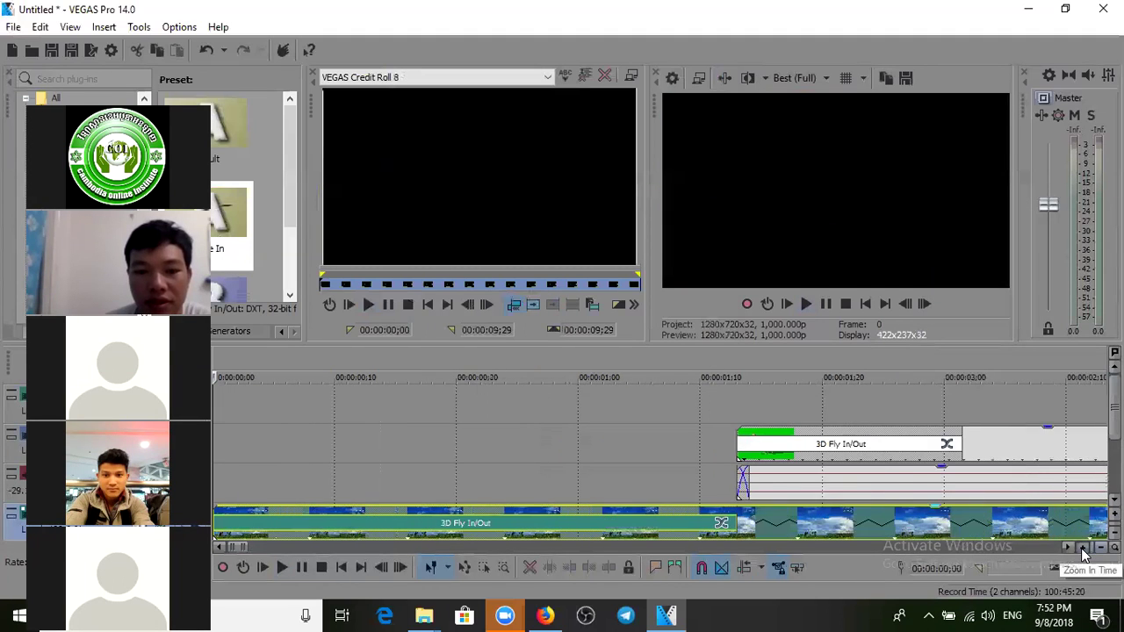
{"action": "left_click", "coordinate": [1085, 551]}
{"action": "left_click", "coordinate": [1085, 551]}
{"action": "left_click", "coordinate": [1100, 548]}
{"action": "scroll", "coordinate": [804, 486], "scroll_direction": "down", "scroll_amount": 8}
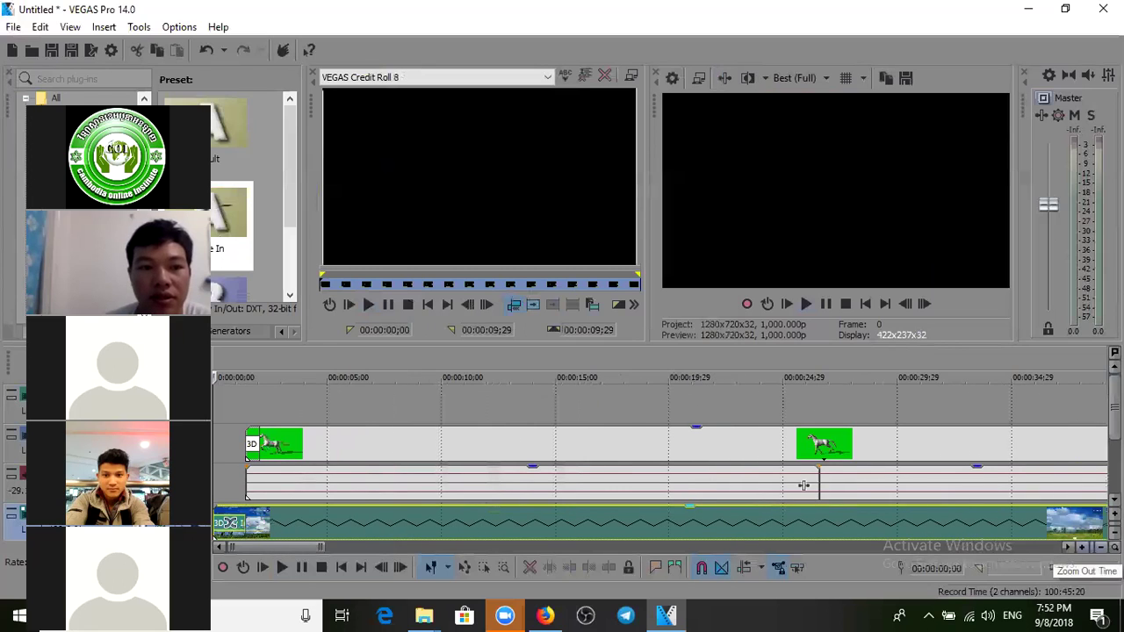
{"action": "scroll", "coordinate": [804, 485], "scroll_direction": "down", "scroll_amount": 2}
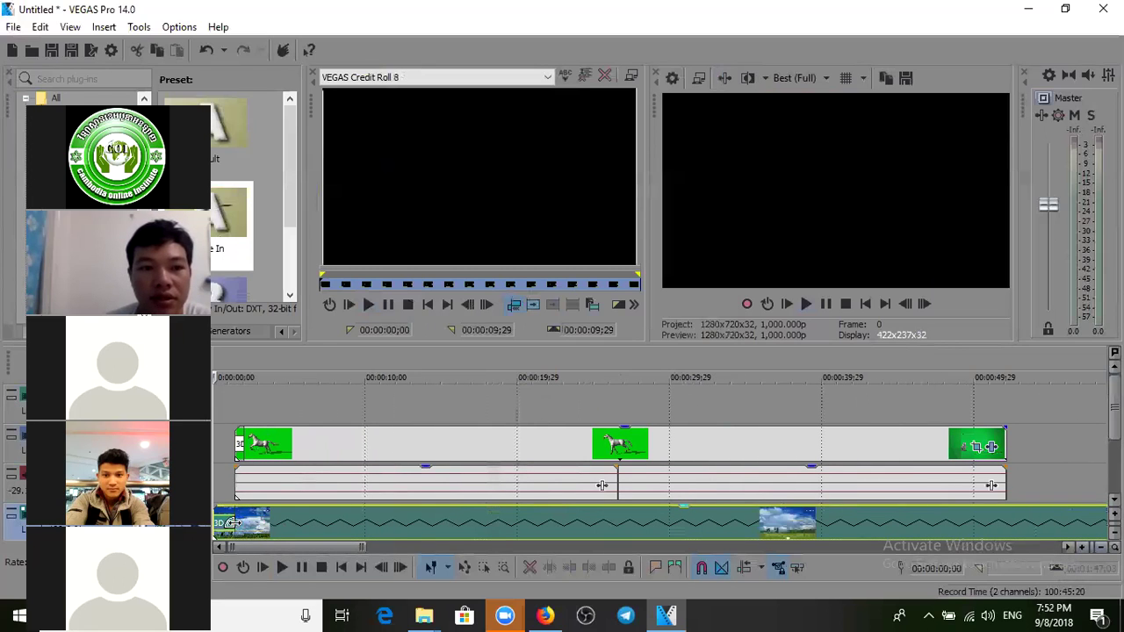
{"action": "left_click_drag", "start_coordinate": [227, 522], "coordinate": [472, 522]}
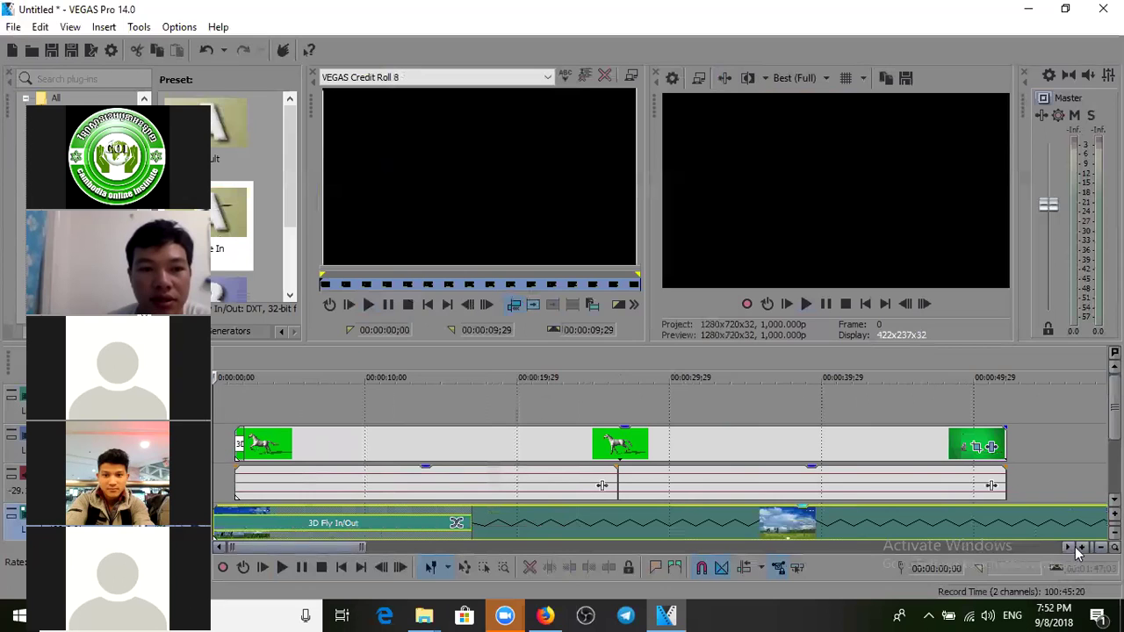
{"action": "scroll", "coordinate": [602, 486], "scroll_direction": "down", "scroll_amount": 6}
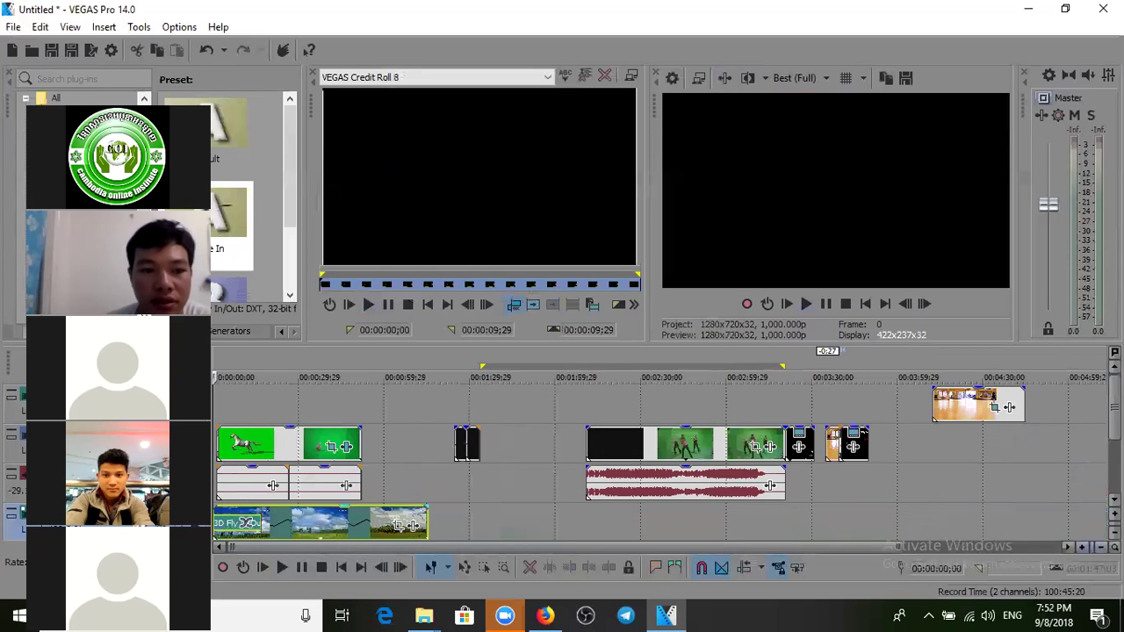
Step: Preview the sky clip's long transition from the start, shorten it to a few seconds, and replay it
{"action": "key", "text": "space"}
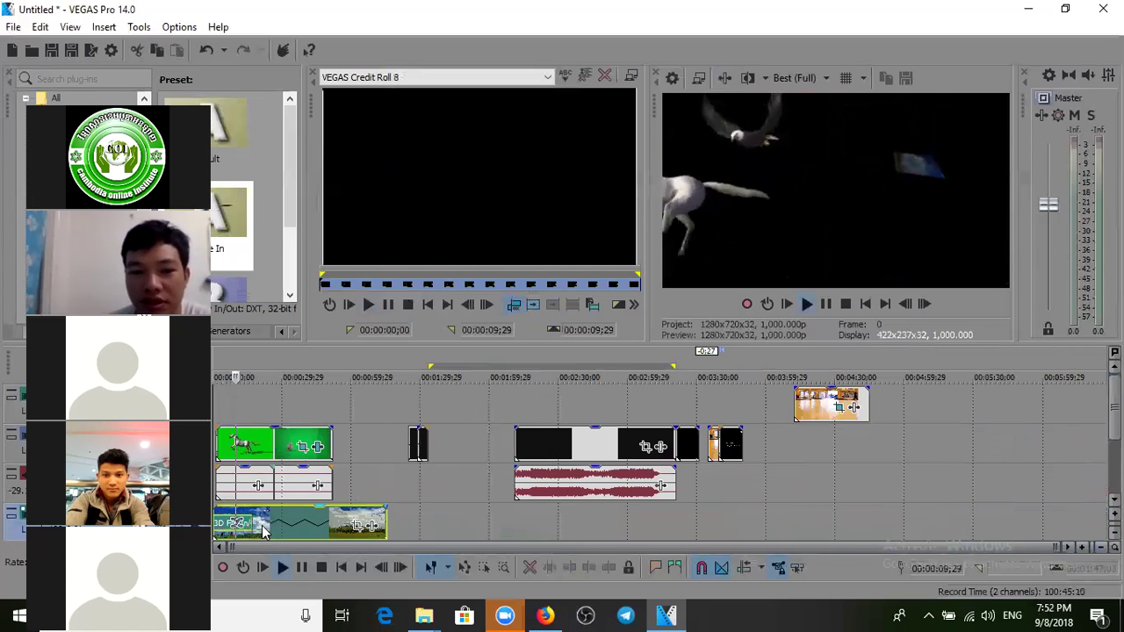
{"action": "key", "text": "space"}
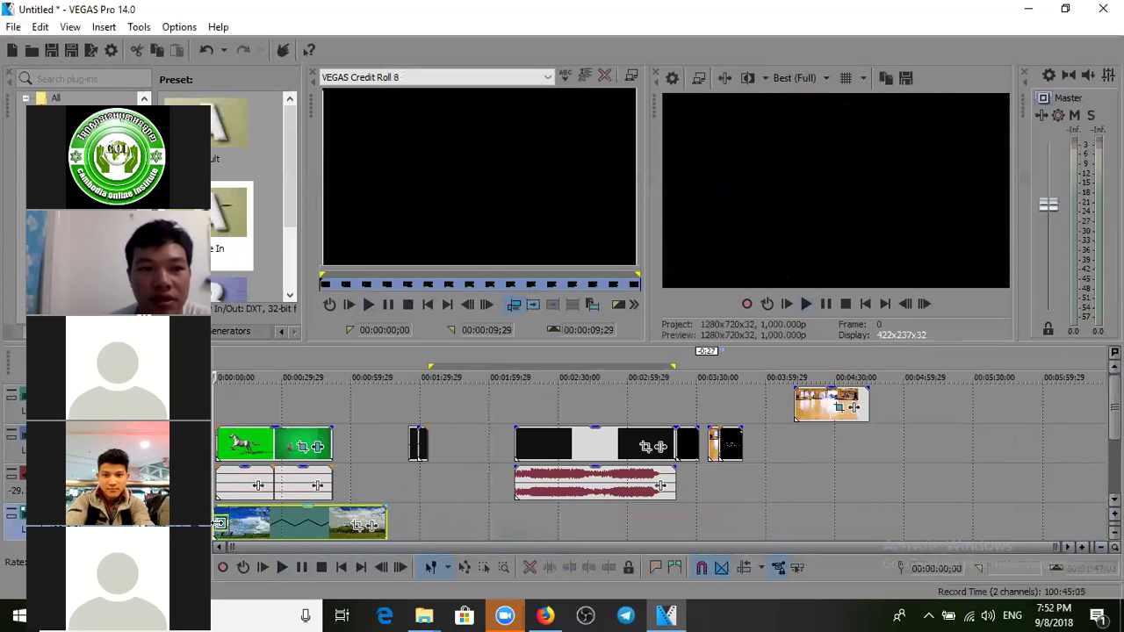
{"action": "key", "text": "space"}
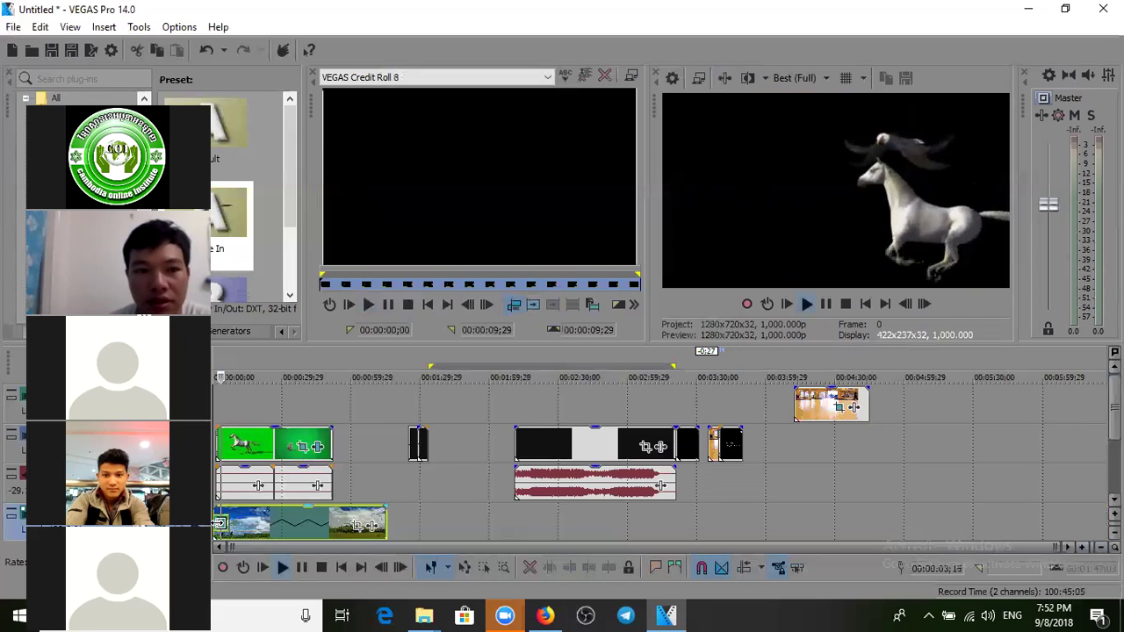
{"action": "key", "text": "space"}
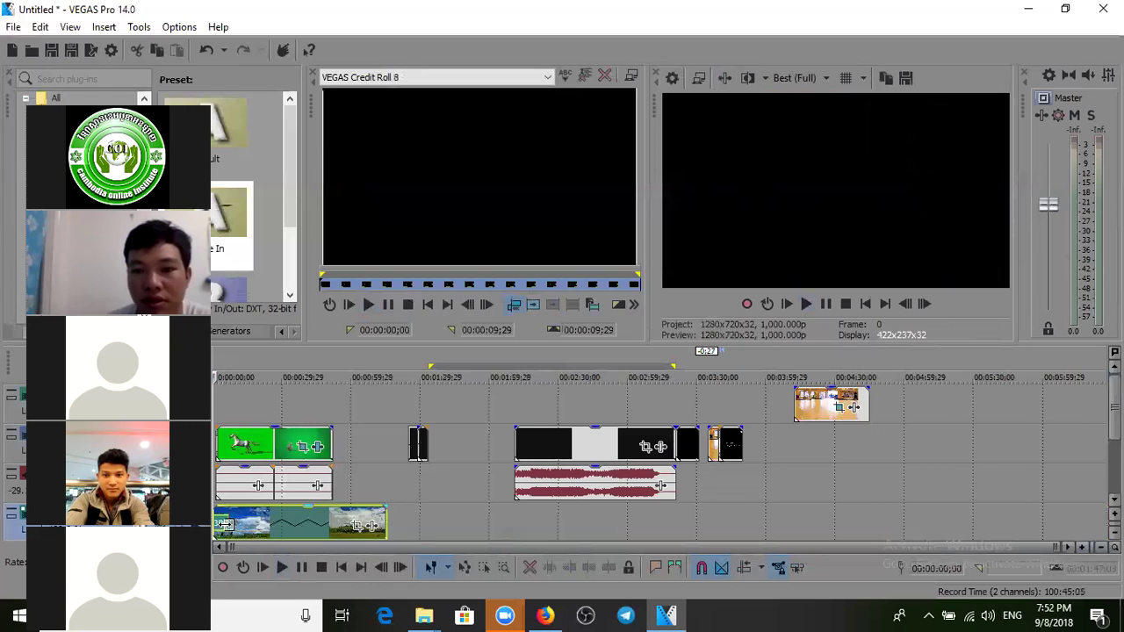
Step: Preview the sky clip's shortened 3D Fly In/Out transition from the beginning of the timeline
{"action": "scroll", "coordinate": [841, 534], "scroll_direction": "up", "scroll_amount": 2}
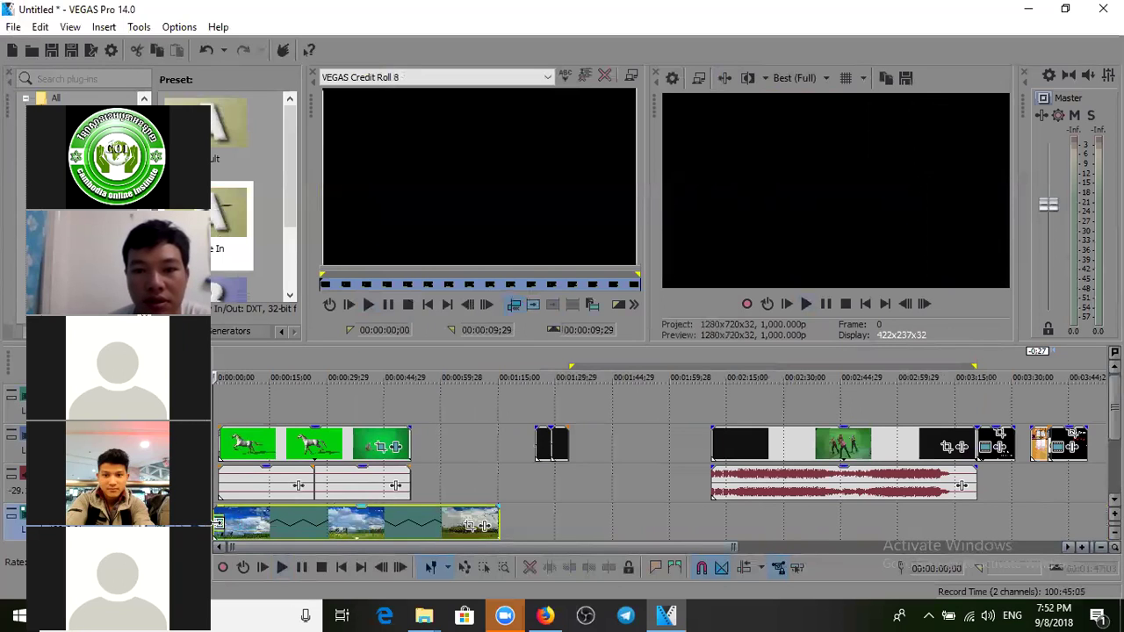
{"action": "key", "text": "space"}
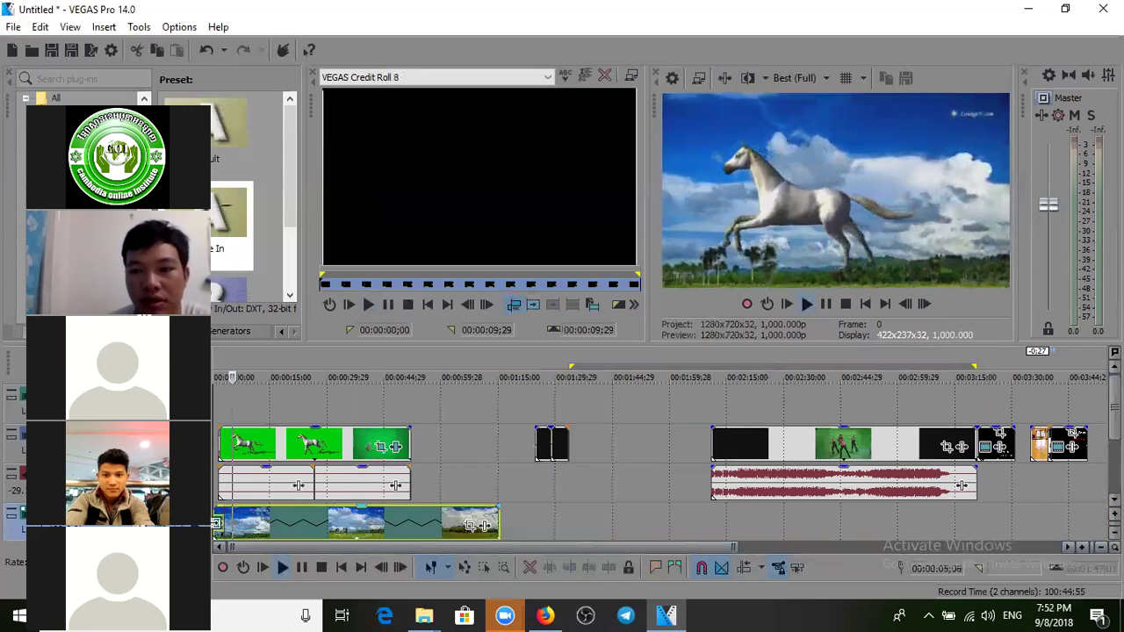
{"action": "key", "text": "space"}
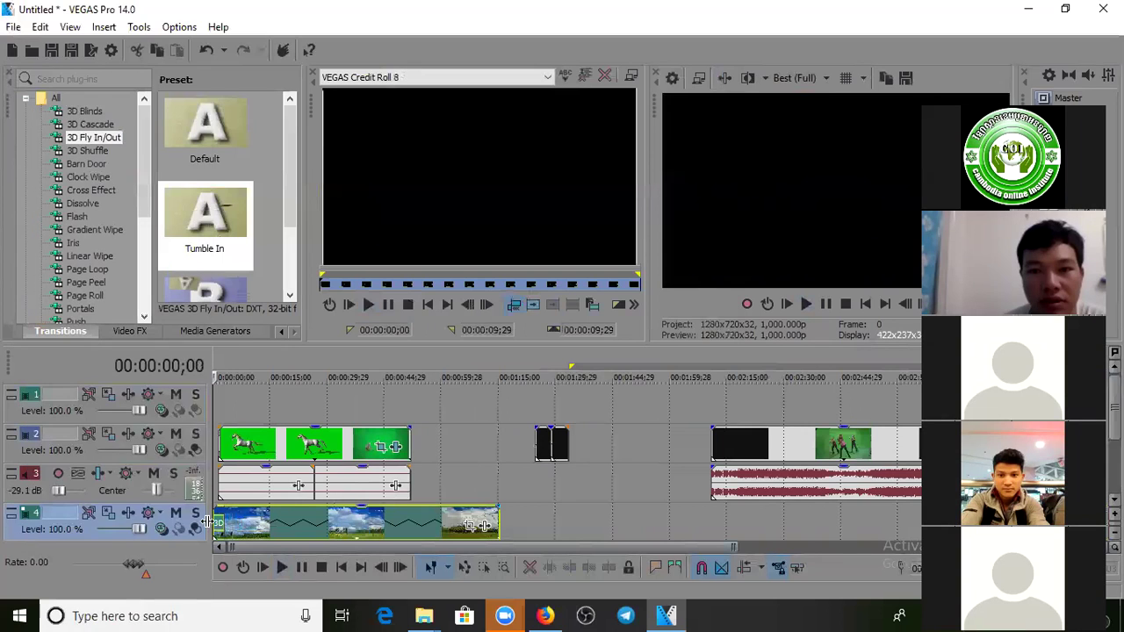
Step: Compare the presets of the Cross Effect, Dissolve and Flash transitions
{"action": "left_click", "coordinate": [96, 191]}
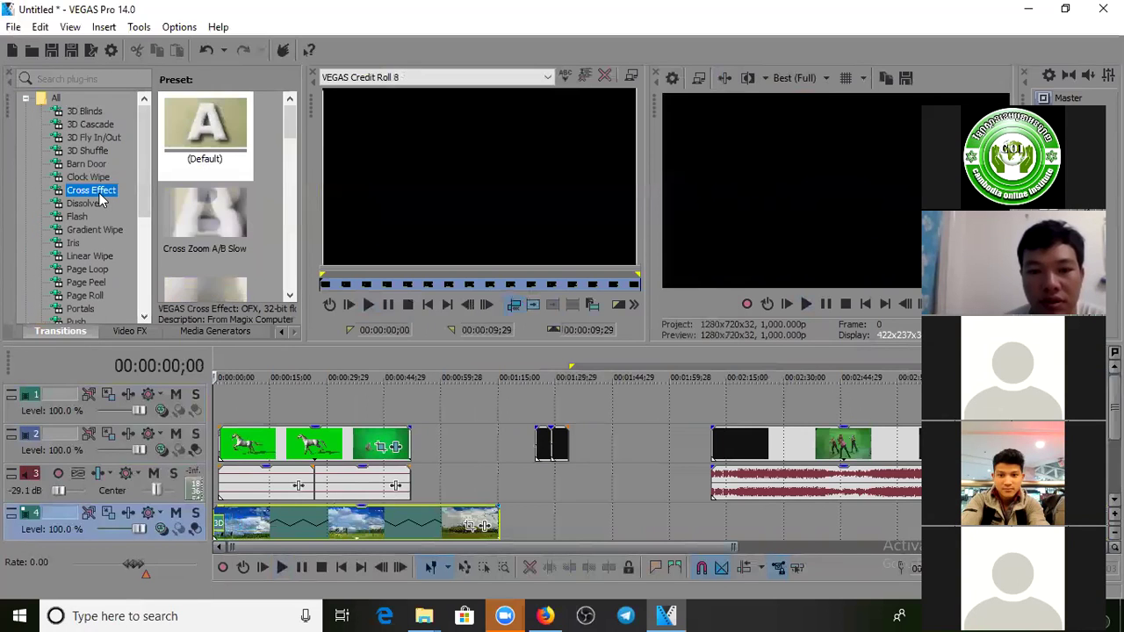
{"action": "left_click", "coordinate": [97, 203]}
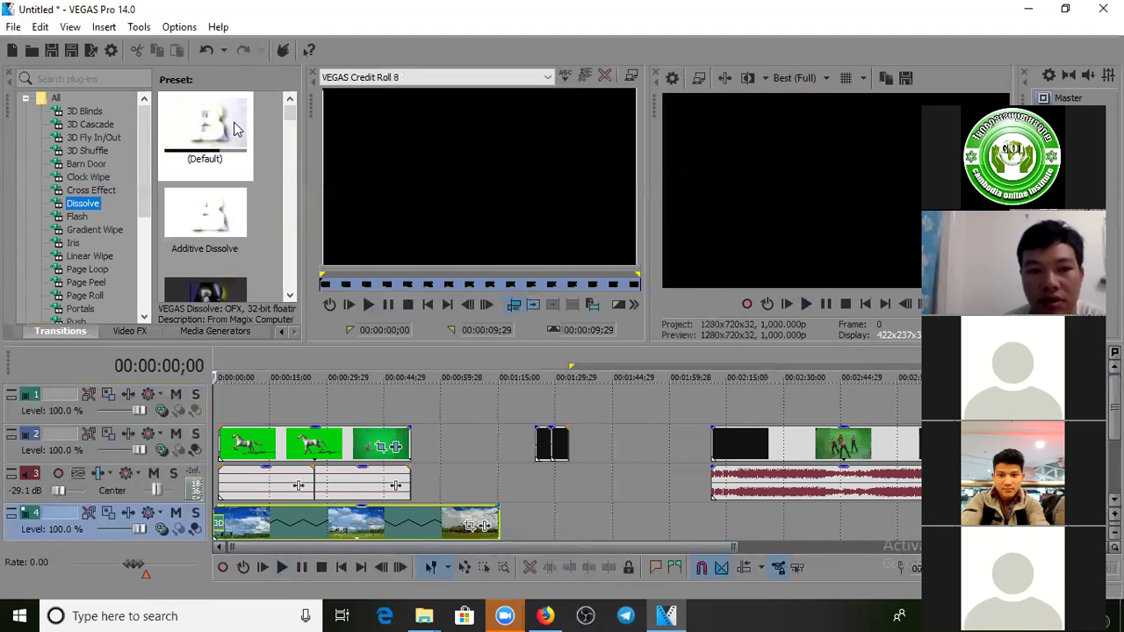
{"action": "left_click", "coordinate": [84, 220]}
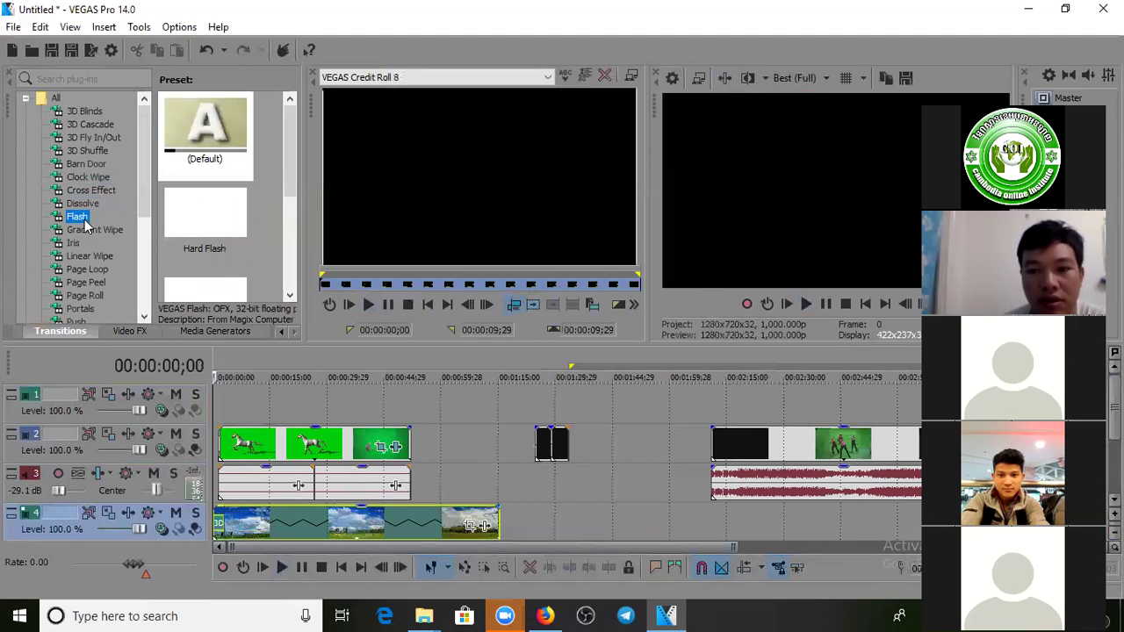
{"action": "left_click", "coordinate": [194, 132]}
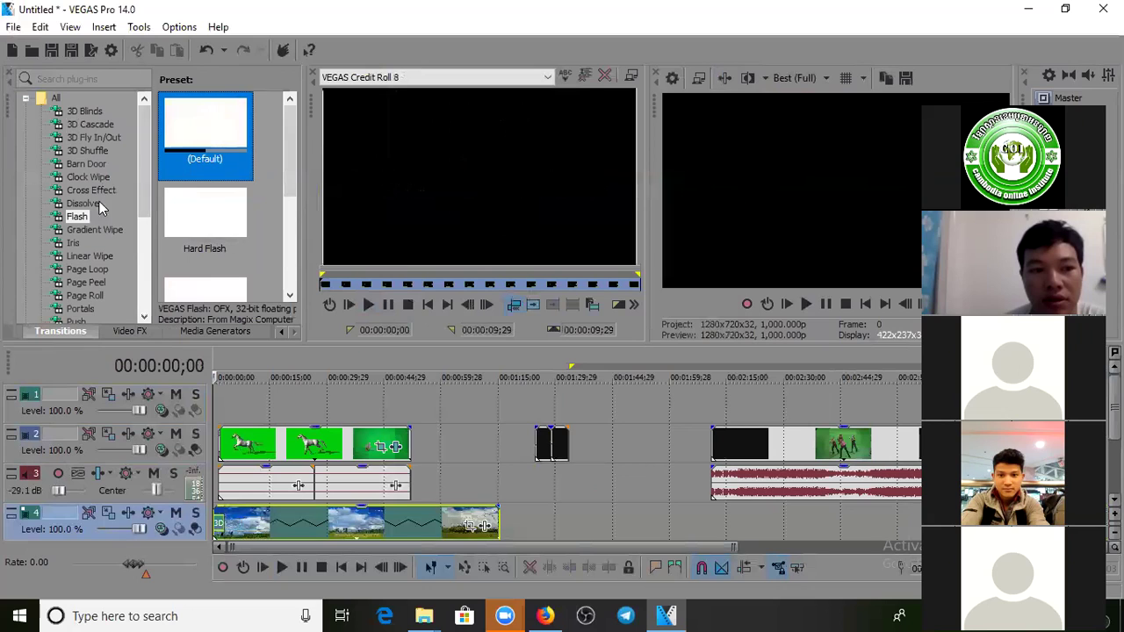
{"action": "left_click", "coordinate": [95, 204]}
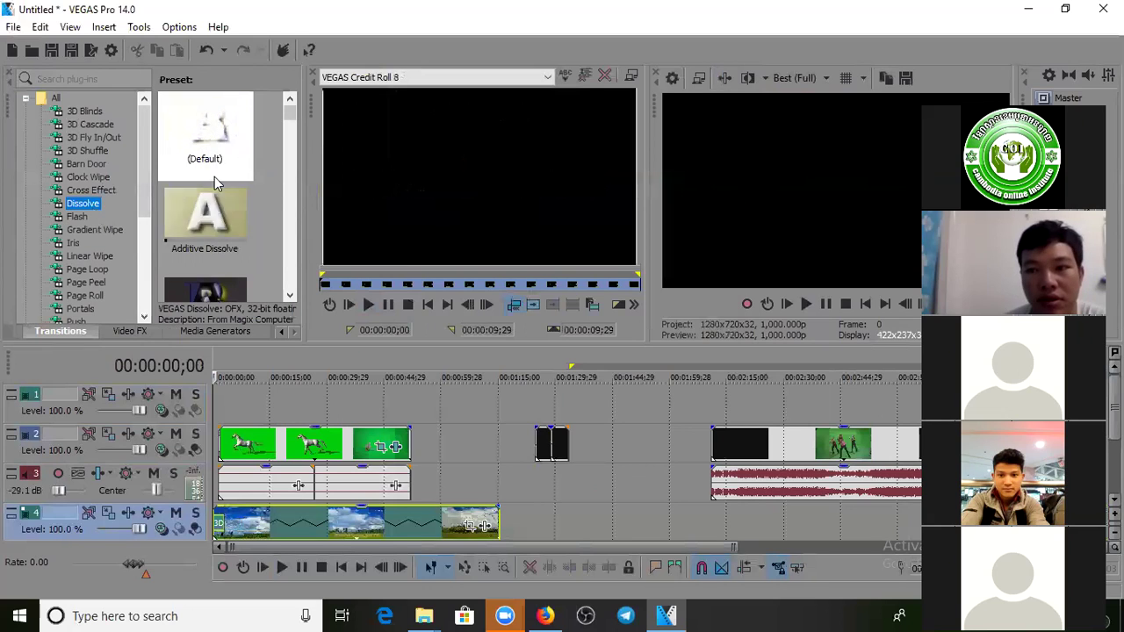
Step: Replace the transition at the start of the sky clip on track 4 with the default Cross Effect preset, keeping its settings
{"action": "left_click", "coordinate": [106, 191]}
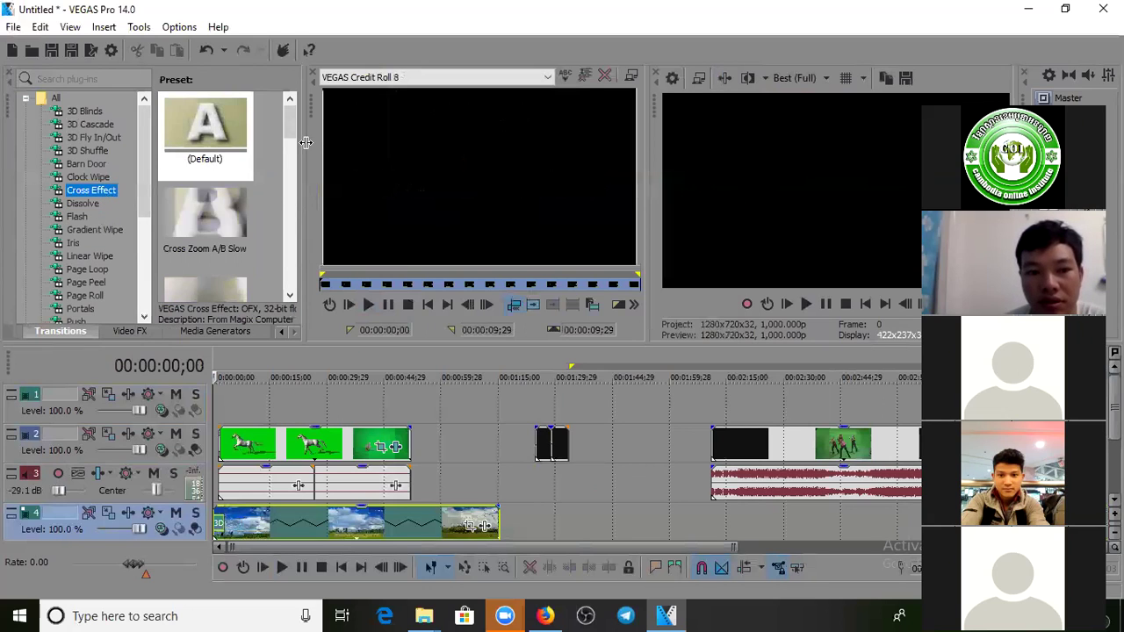
{"action": "left_click_drag", "start_coordinate": [291, 130], "coordinate": [291, 196]}
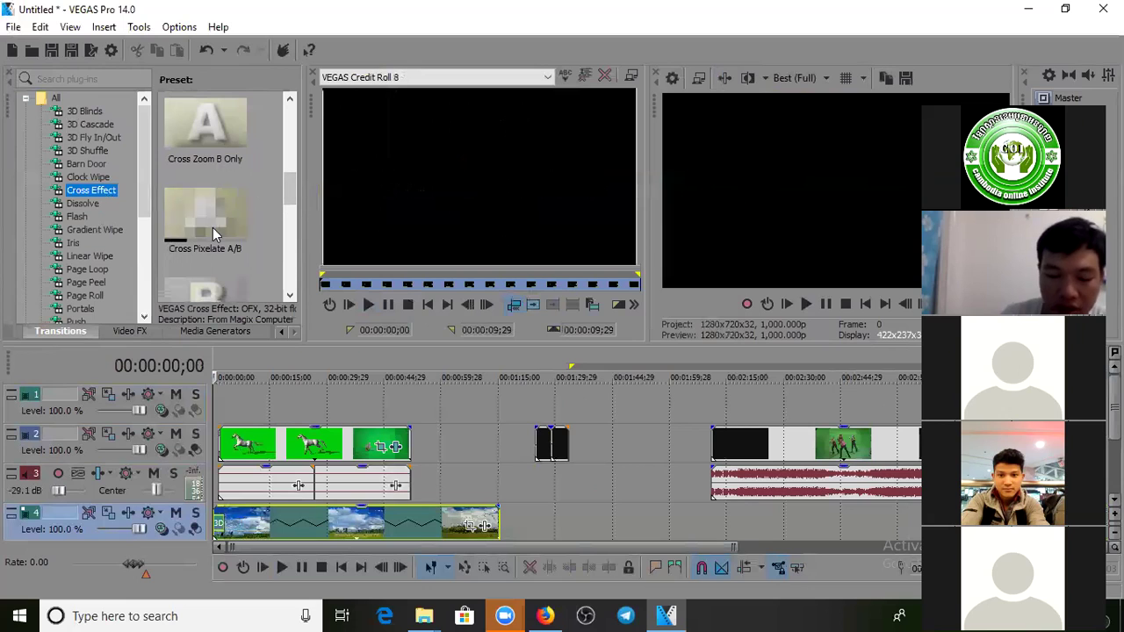
{"action": "left_click_drag", "start_coordinate": [288, 204], "coordinate": [288, 279]}
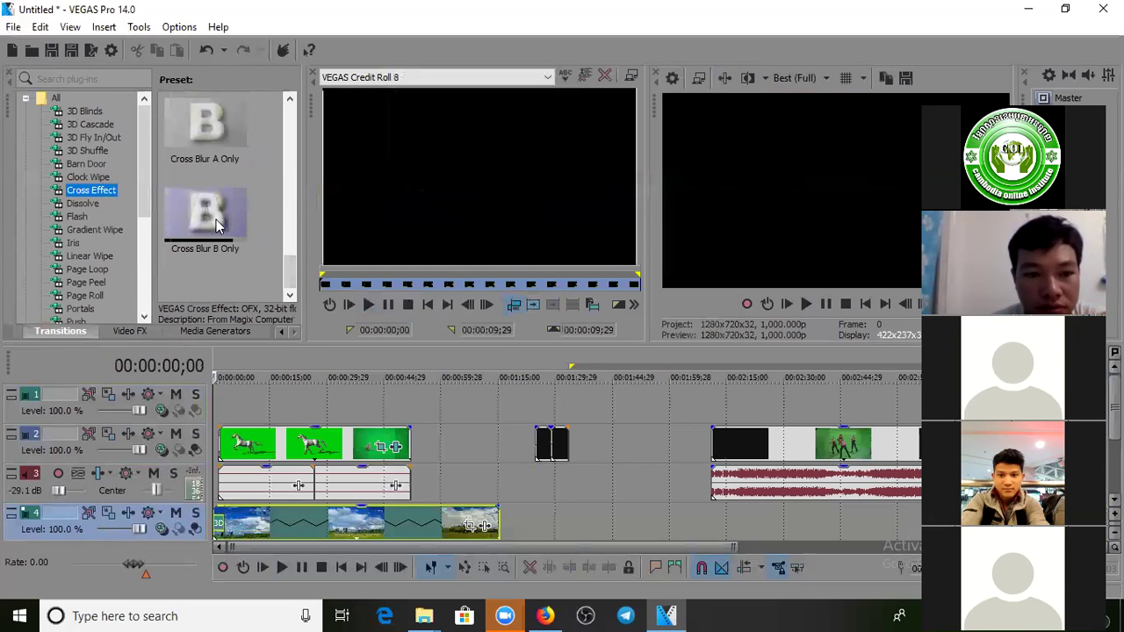
{"action": "left_click_drag", "start_coordinate": [288, 262], "coordinate": [288, 111]}
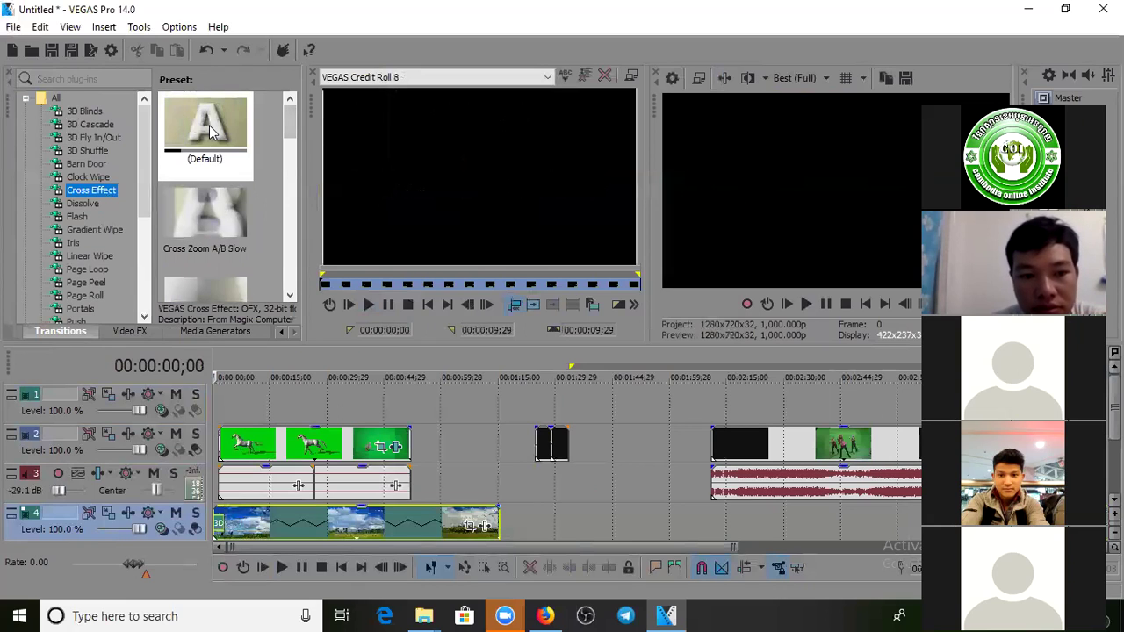
{"action": "left_click_drag", "start_coordinate": [209, 130], "coordinate": [221, 531]}
{"action": "left_click", "coordinate": [618, 91]}
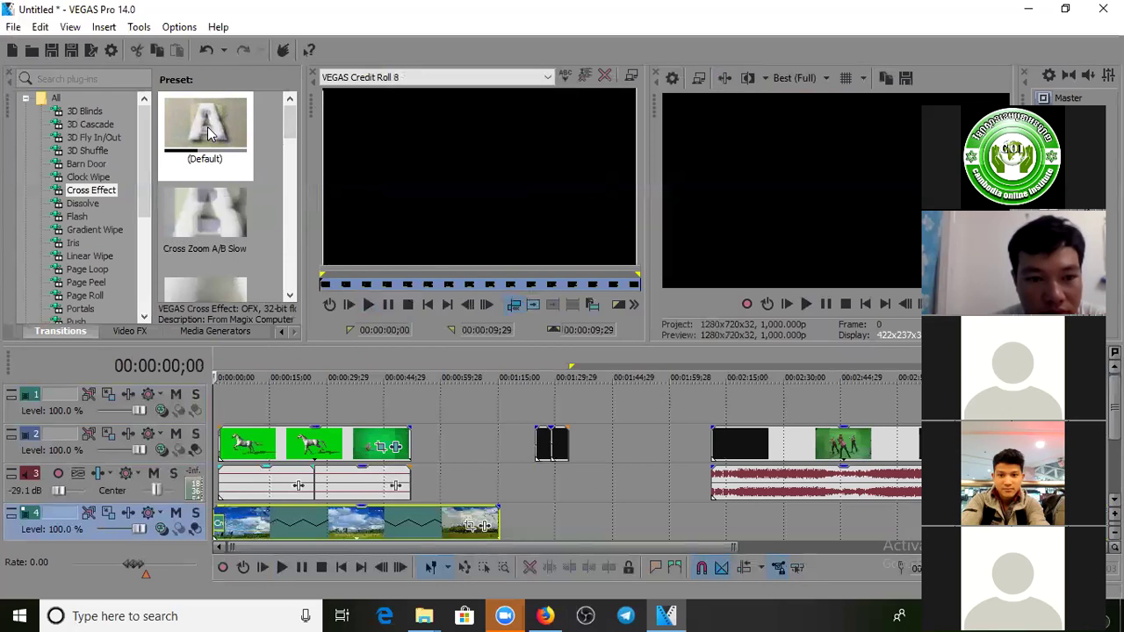
Step: Replace the transition at the start of the sky clip on track 4 with the default Page Roll preset, keeping its settings
{"action": "left_click_drag", "start_coordinate": [292, 128], "coordinate": [241, 184]}
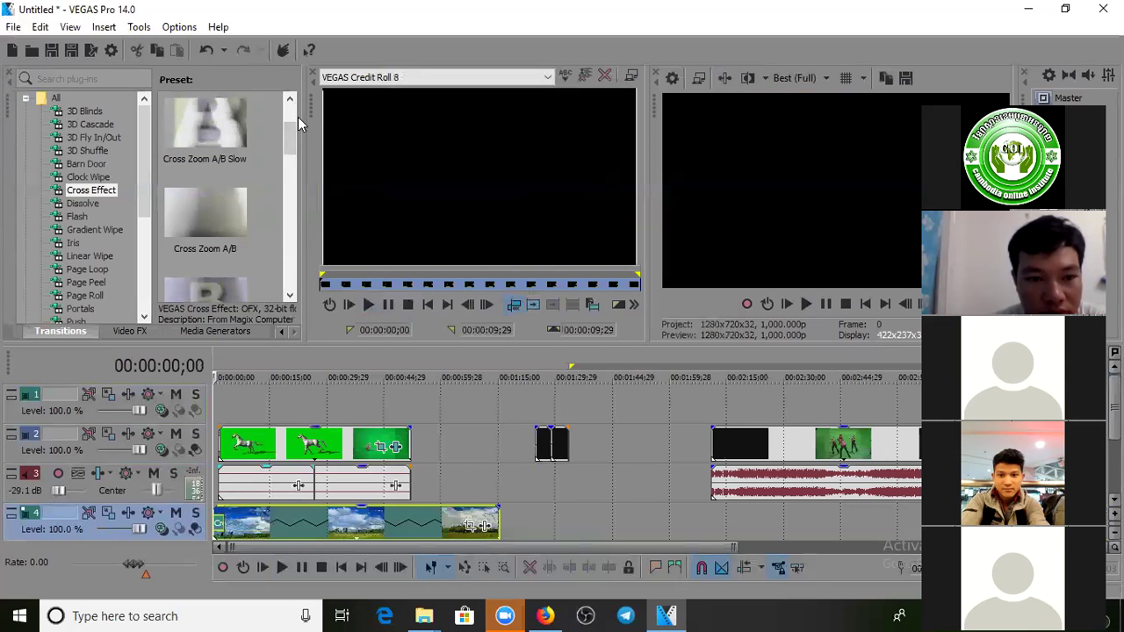
{"action": "left_click_drag", "start_coordinate": [290, 145], "coordinate": [290, 303]}
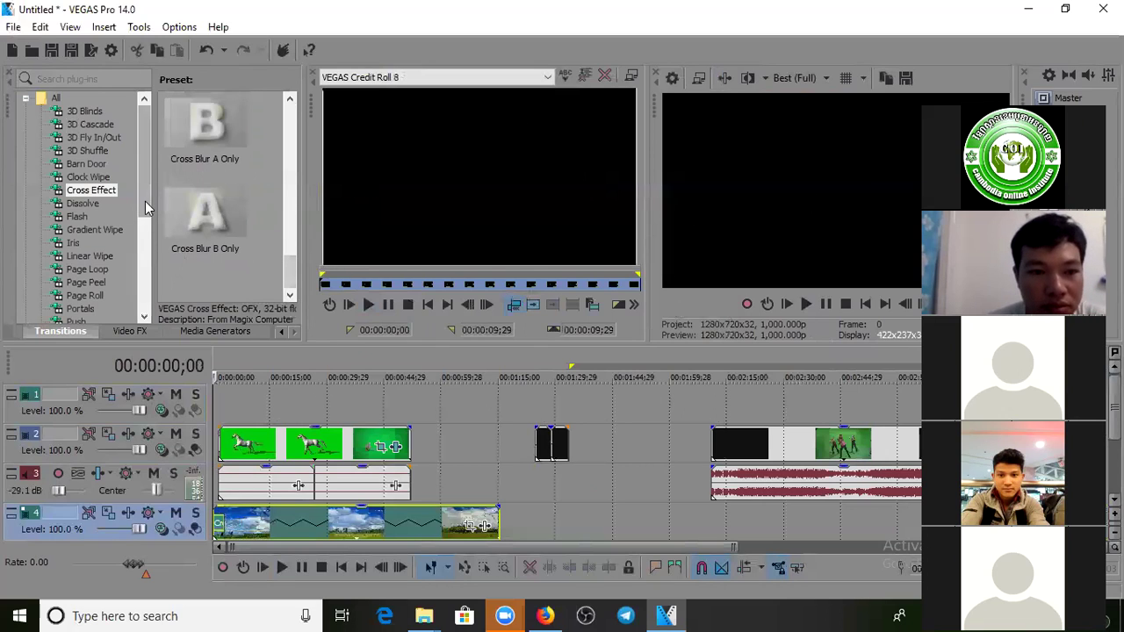
{"action": "left_click_drag", "start_coordinate": [147, 208], "coordinate": [143, 229]}
{"action": "left_click", "coordinate": [85, 229]}
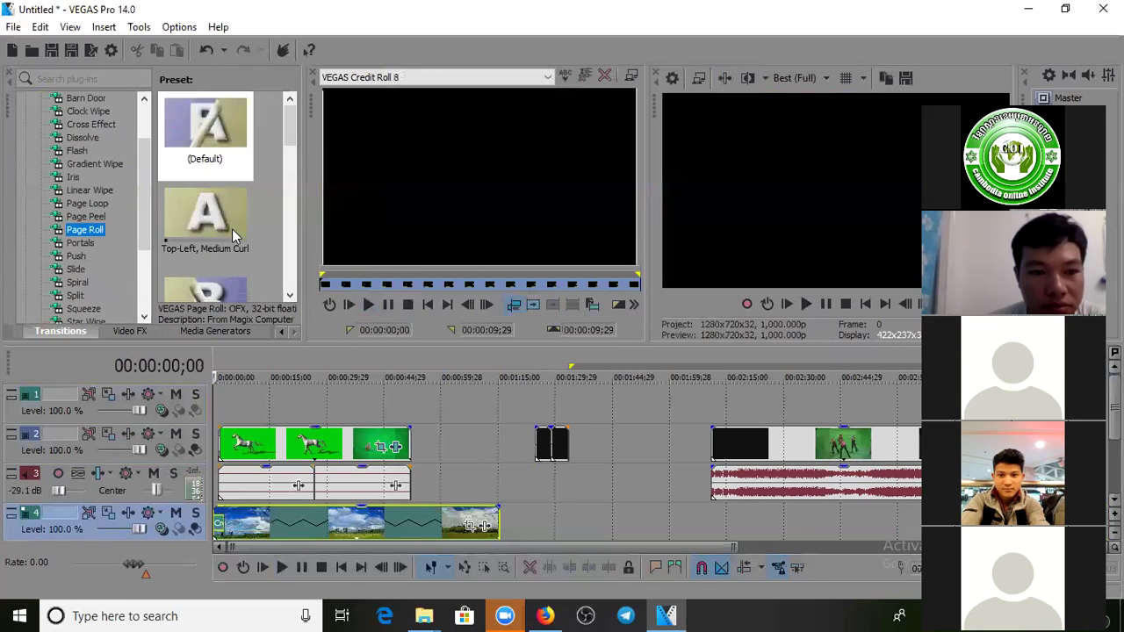
{"action": "left_click_drag", "start_coordinate": [218, 150], "coordinate": [225, 525]}
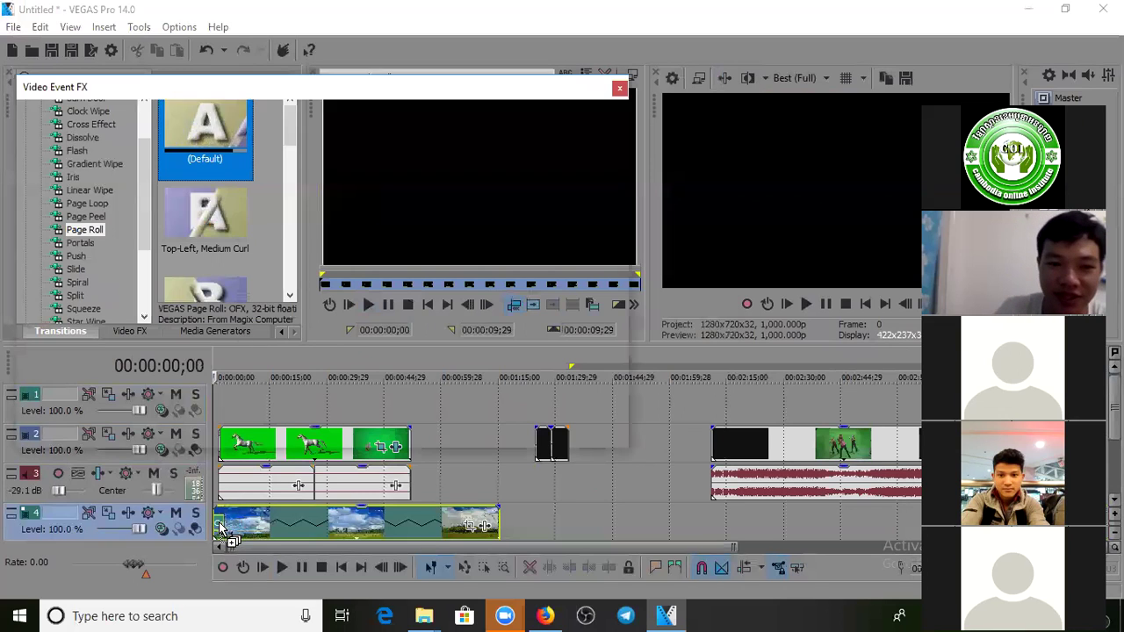
{"action": "left_click", "coordinate": [619, 88]}
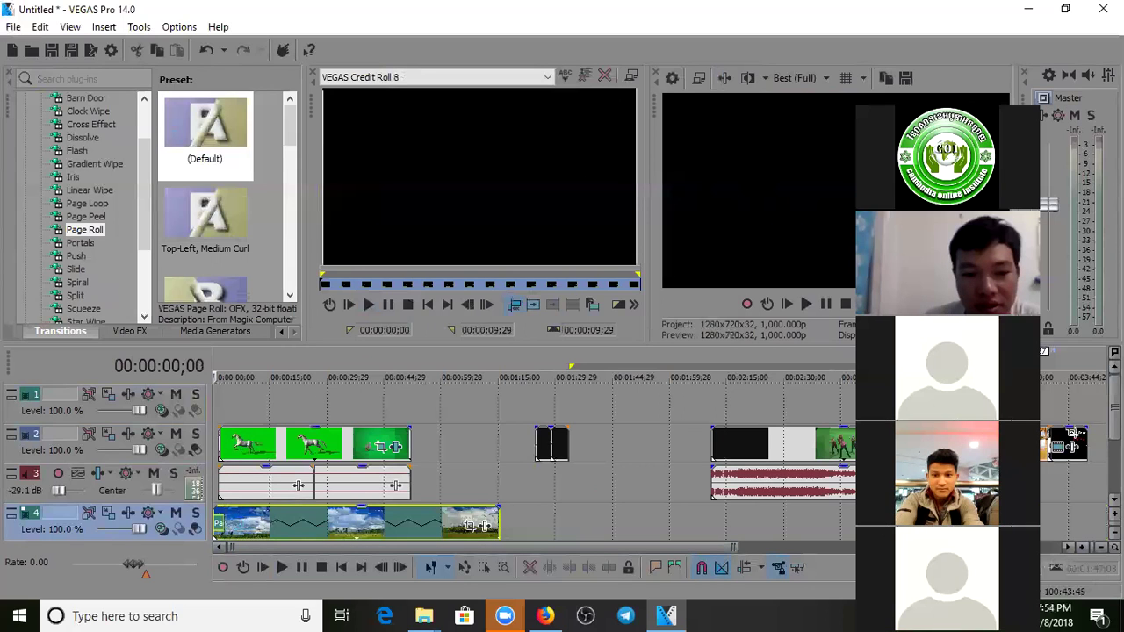
Step: Shorten the sky clip's Page Roll transition on track 4 so it ends at about the horse clip's start
{"action": "left_click", "coordinate": [1081, 547]}
{"action": "left_click", "coordinate": [1081, 547]}
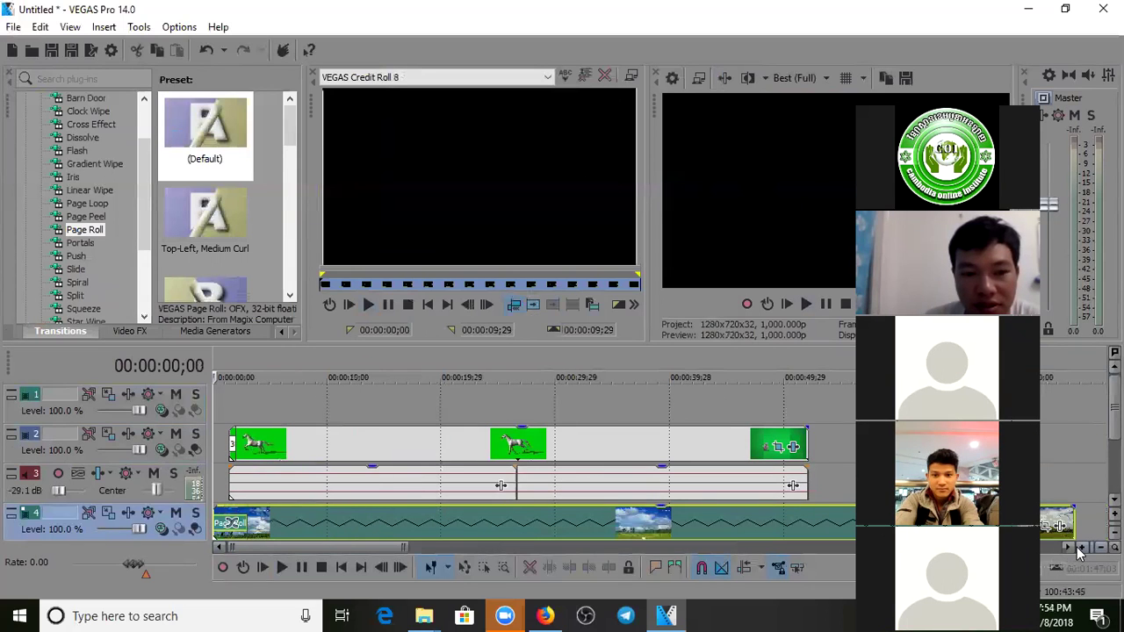
{"action": "left_click_drag", "start_coordinate": [265, 511], "coordinate": [220, 519]}
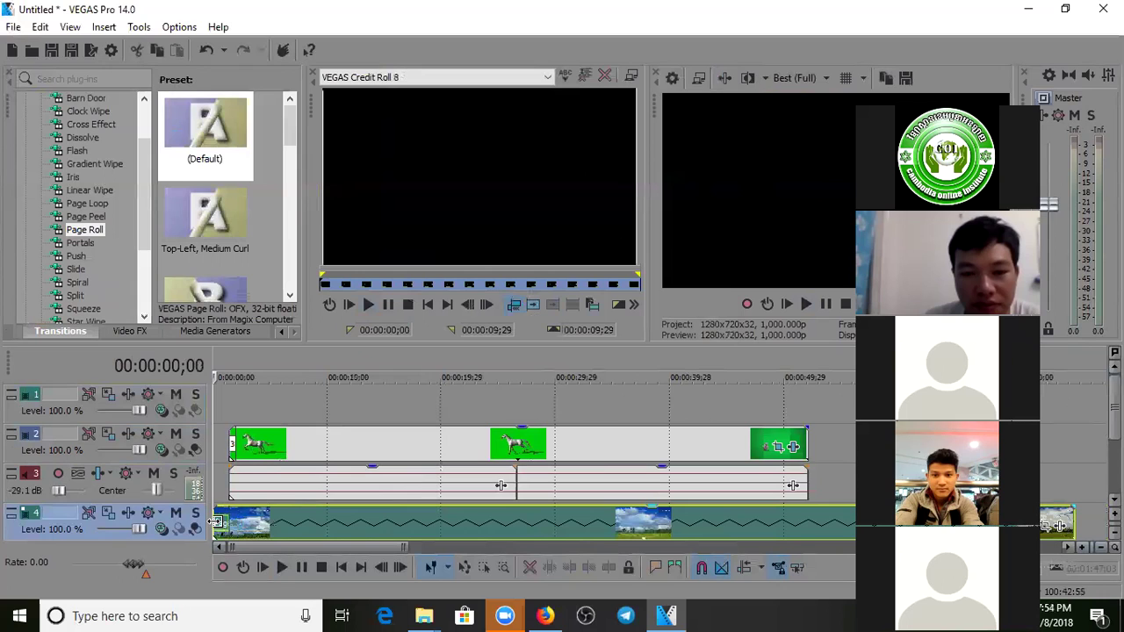
Step: Play the sky clip's Page Roll transition repeatedly from the beginning of the timeline
{"action": "key", "text": "space"}
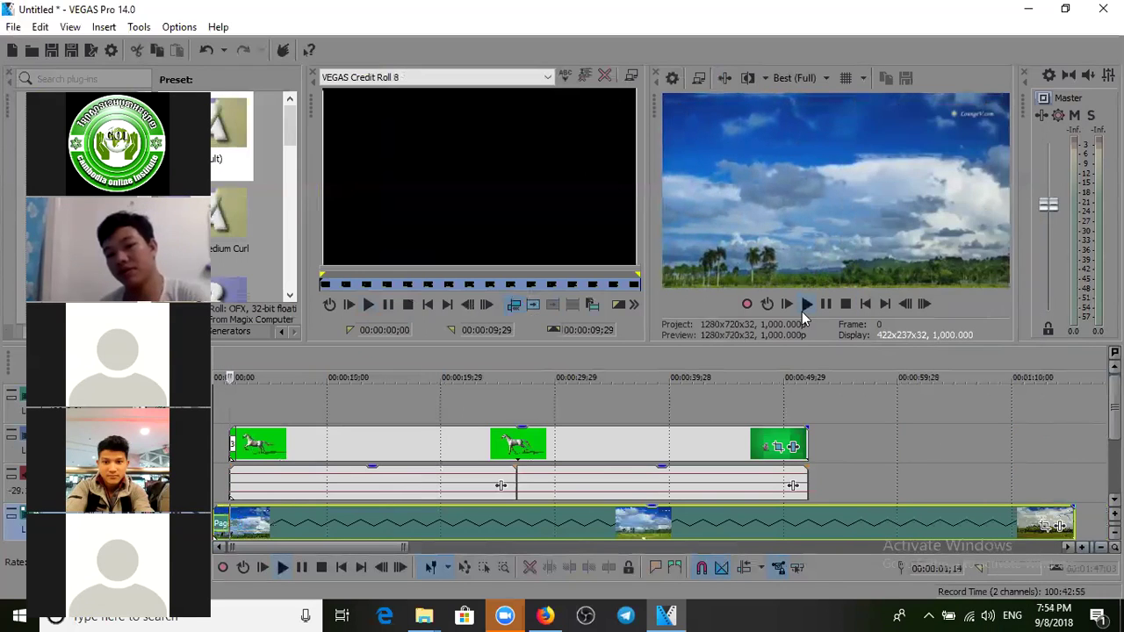
{"action": "left_click", "coordinate": [802, 312]}
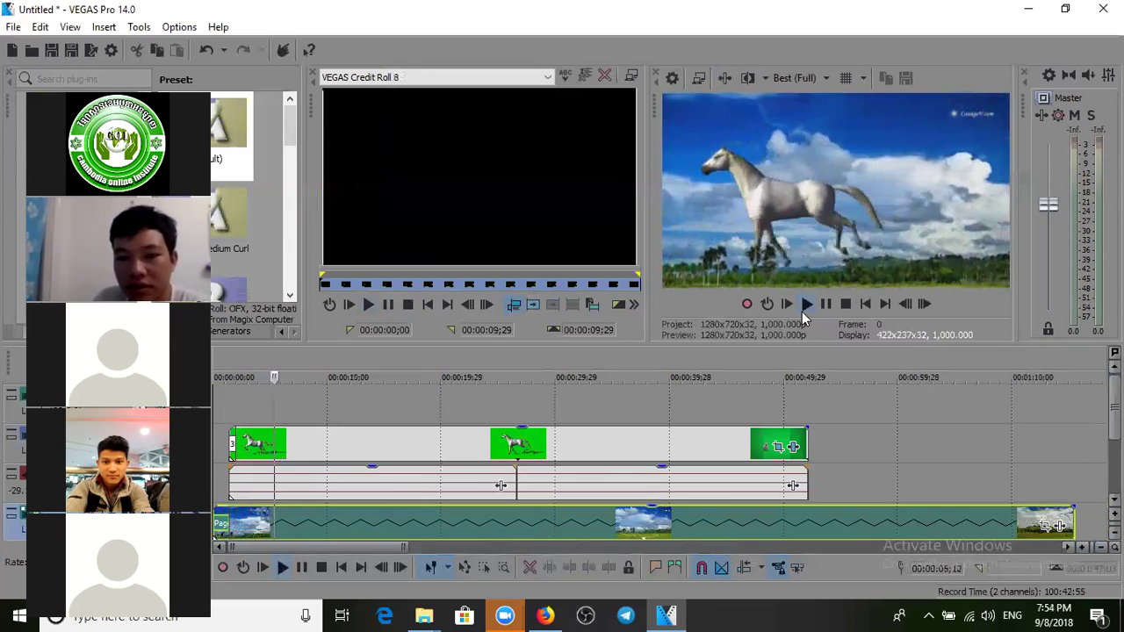
{"action": "left_click", "coordinate": [802, 312]}
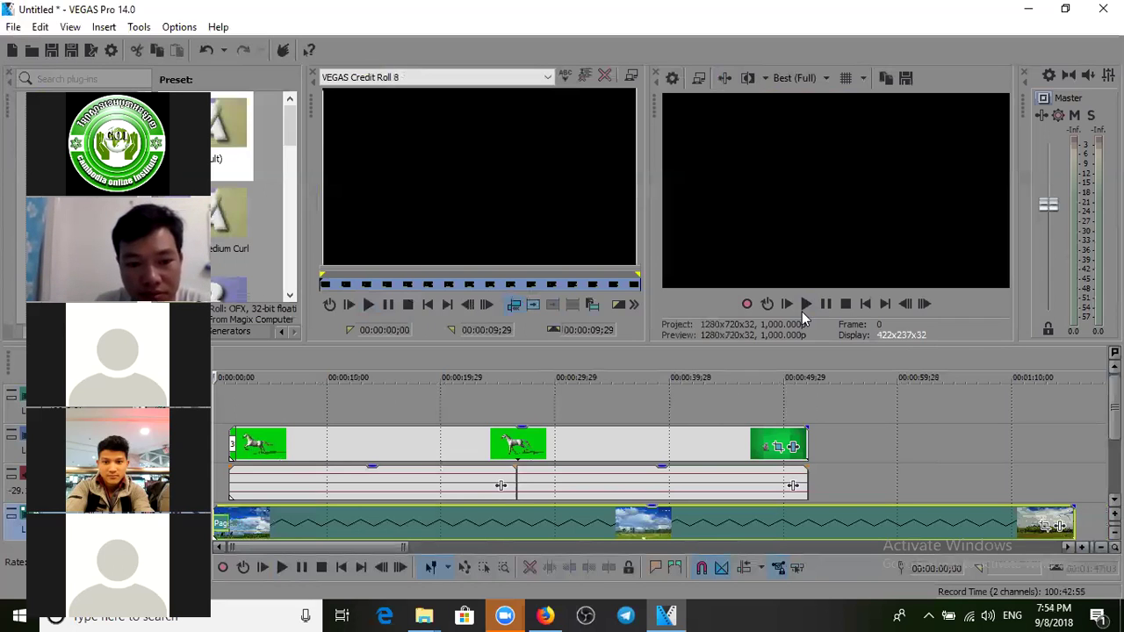
{"action": "left_click", "coordinate": [801, 311]}
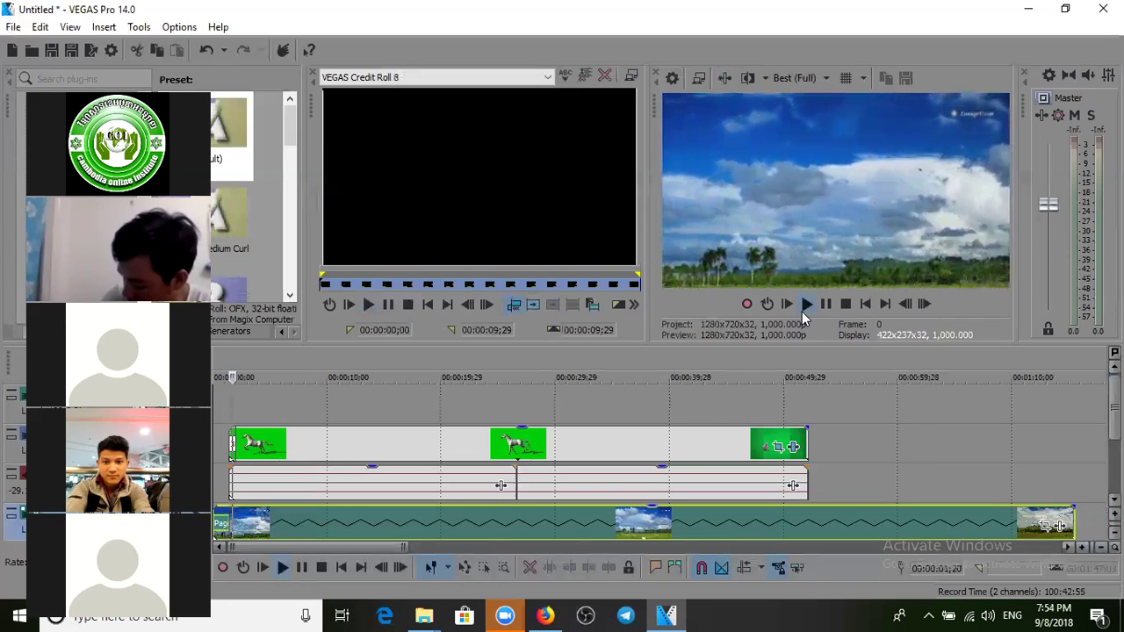
{"action": "left_click", "coordinate": [802, 311]}
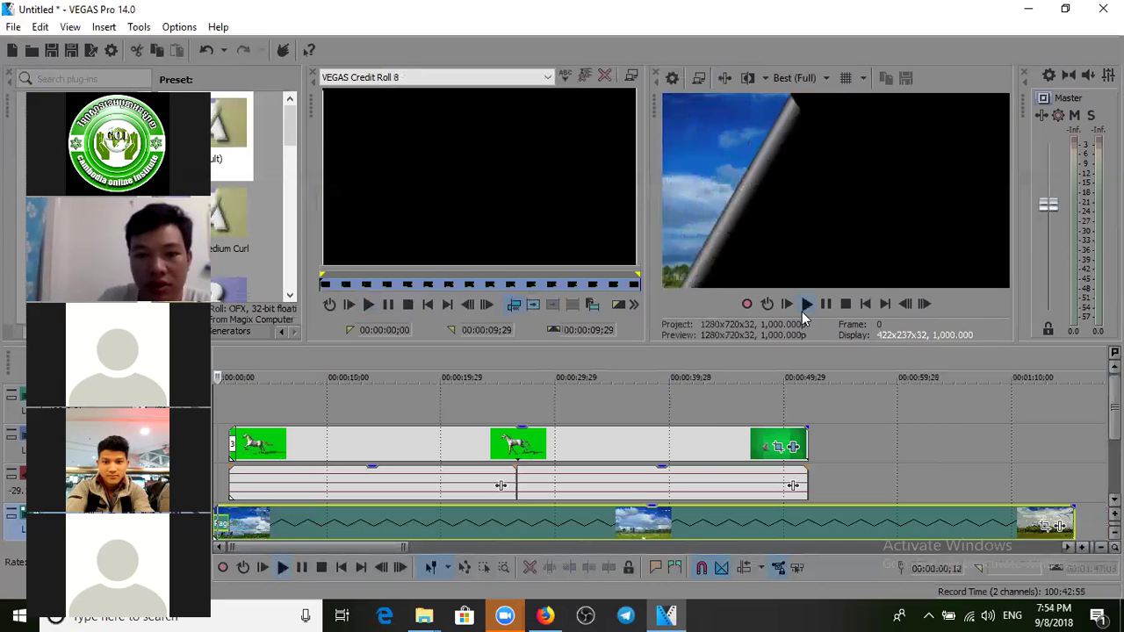
{"action": "key", "text": "space"}
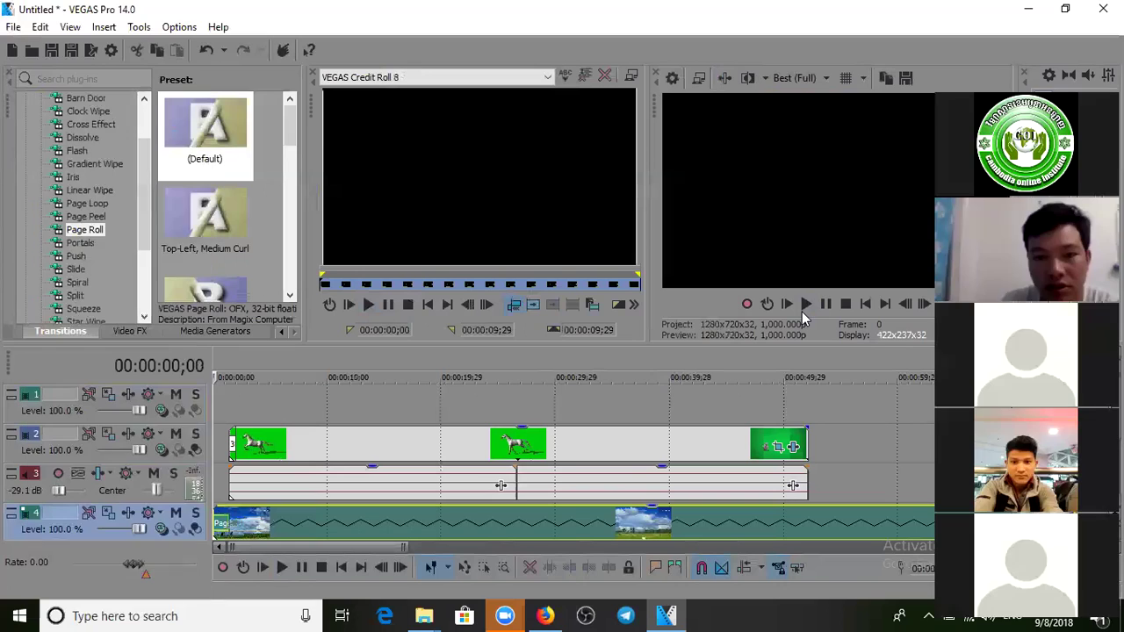
Step: Look through the Page Roll presets and the list of available transitions
{"action": "scroll", "coordinate": [265, 290], "scroll_direction": "down", "scroll_amount": 2}
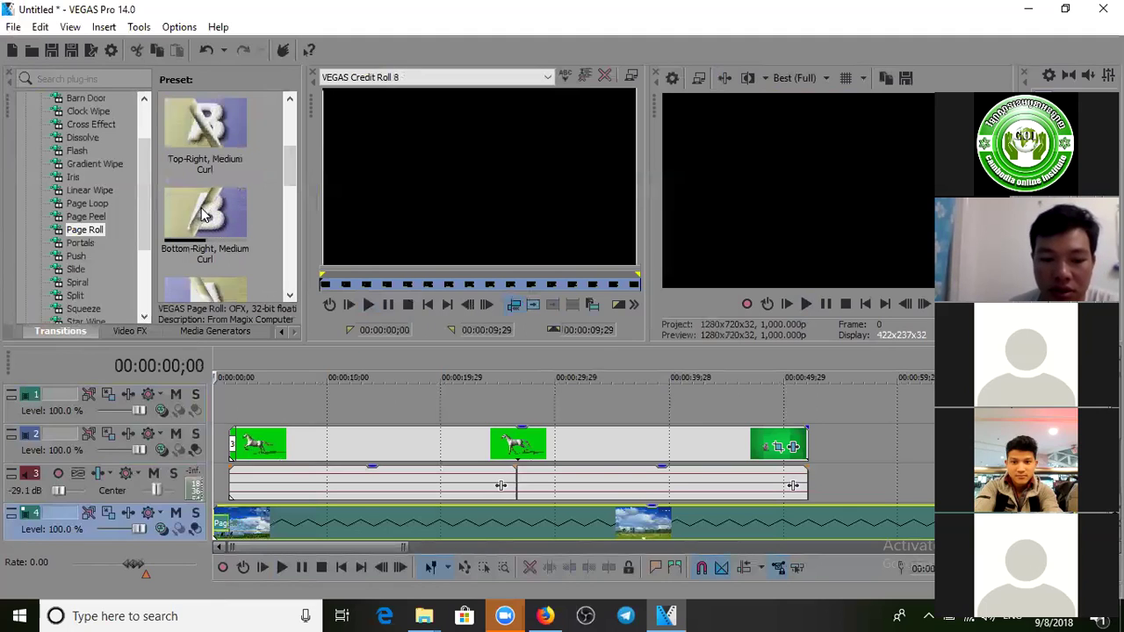
{"action": "left_click_drag", "start_coordinate": [143, 232], "coordinate": [136, 316]}
{"action": "left_click_drag", "start_coordinate": [135, 260], "coordinate": [130, 173]}
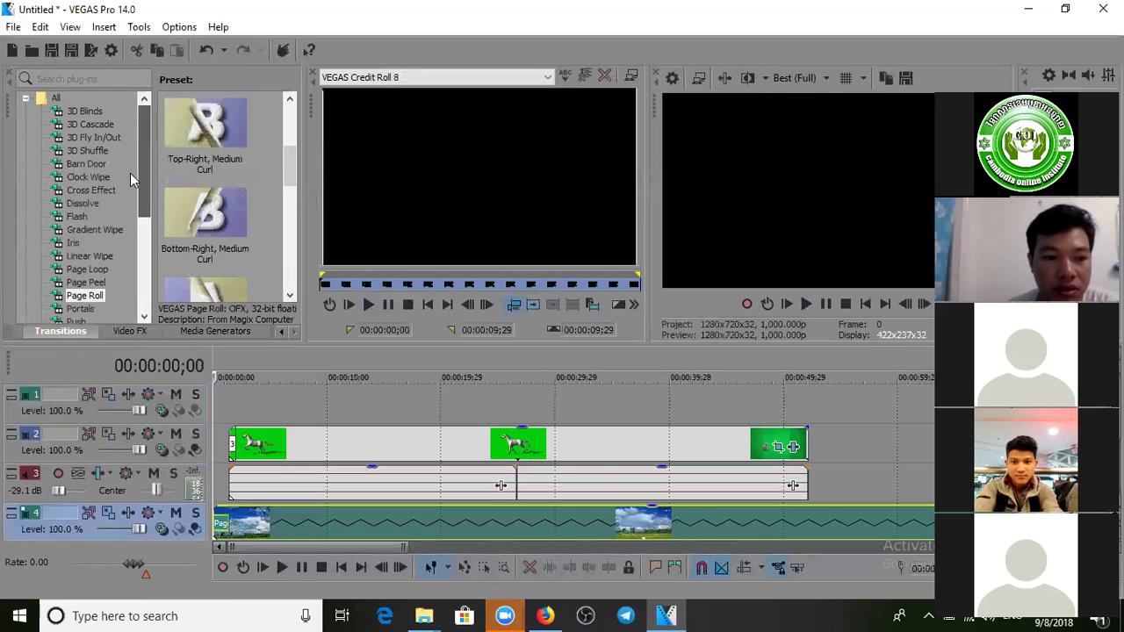
{"action": "left_click_drag", "start_coordinate": [290, 166], "coordinate": [292, 101]}
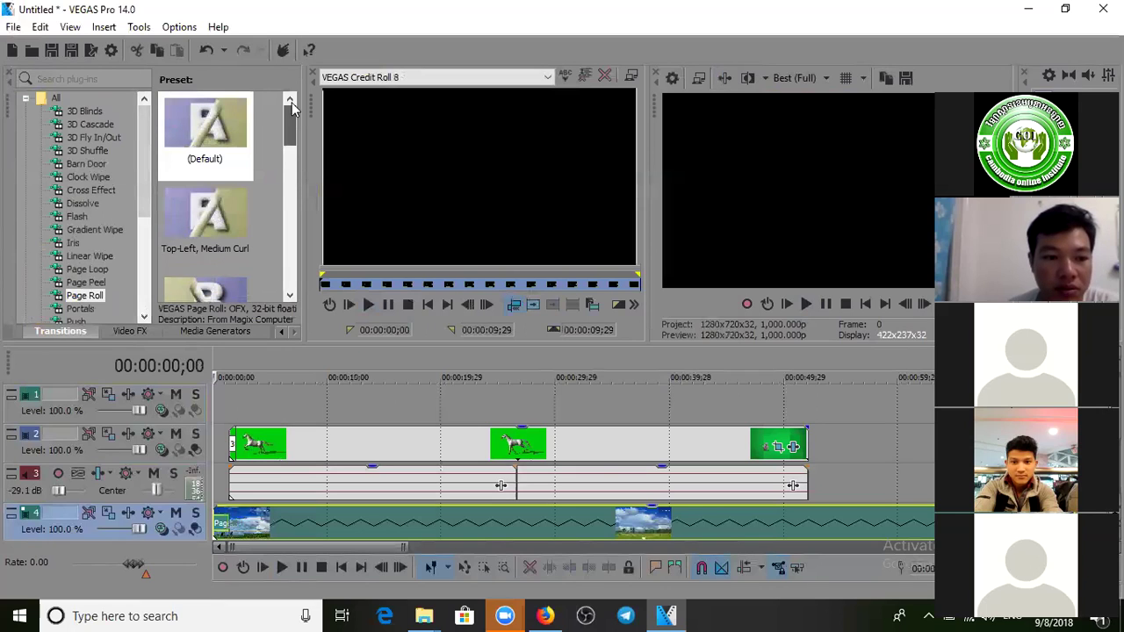
Step: Browse the Video FX effects, comparing the presets of Black and White, Border and Black Restore
{"action": "left_click", "coordinate": [136, 332]}
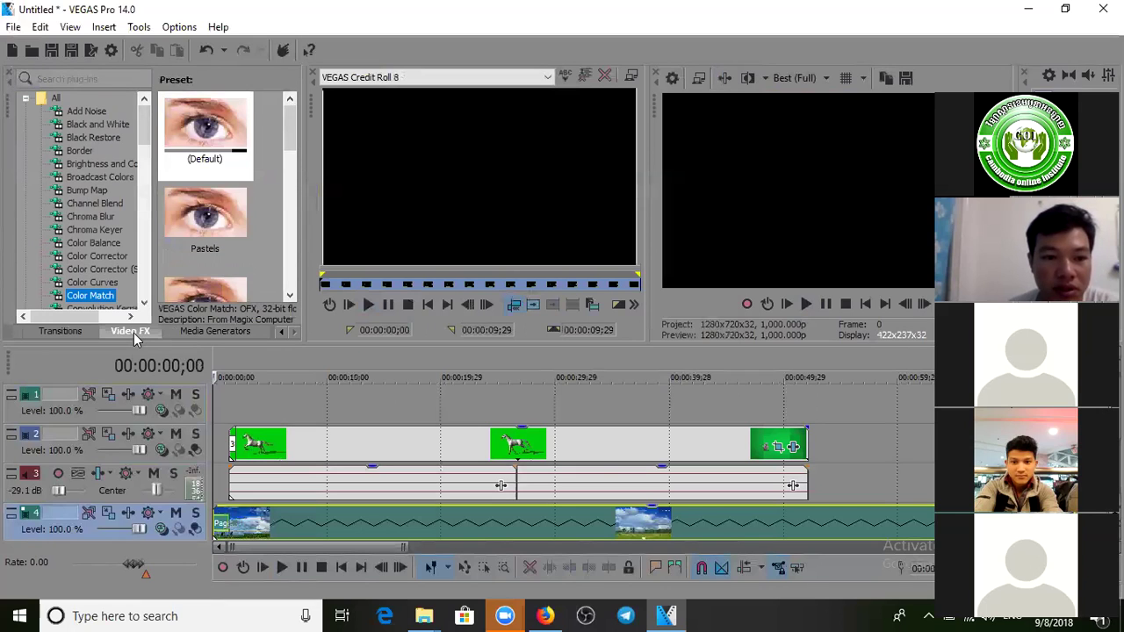
{"action": "left_click", "coordinate": [92, 125]}
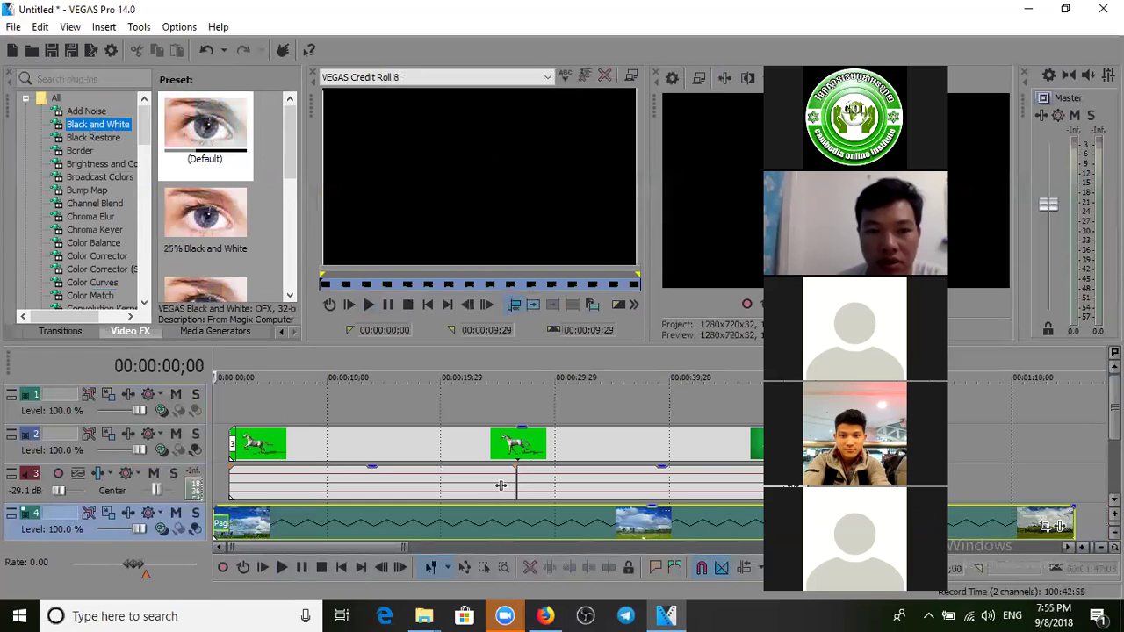
{"action": "mouse_move", "coordinate": [295, 159]}
{"action": "left_mouse_down"}
{"action": "mouse_move", "coordinate": [295, 255]}
{"action": "mouse_move", "coordinate": [298, 144]}
{"action": "left_mouse_up"}
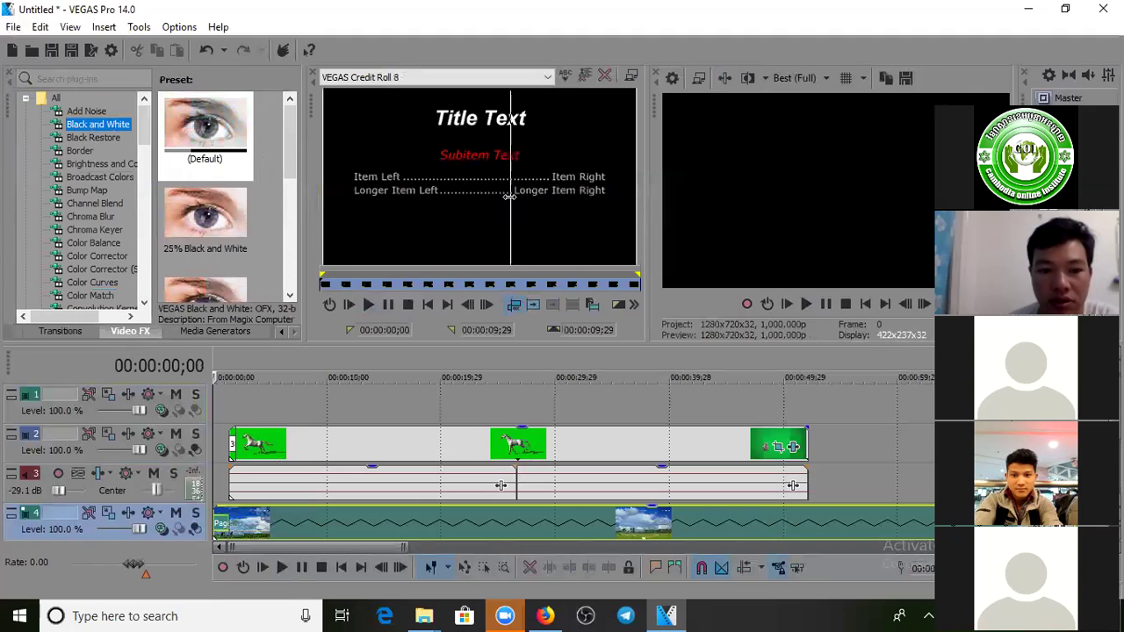
{"action": "left_click", "coordinate": [79, 152]}
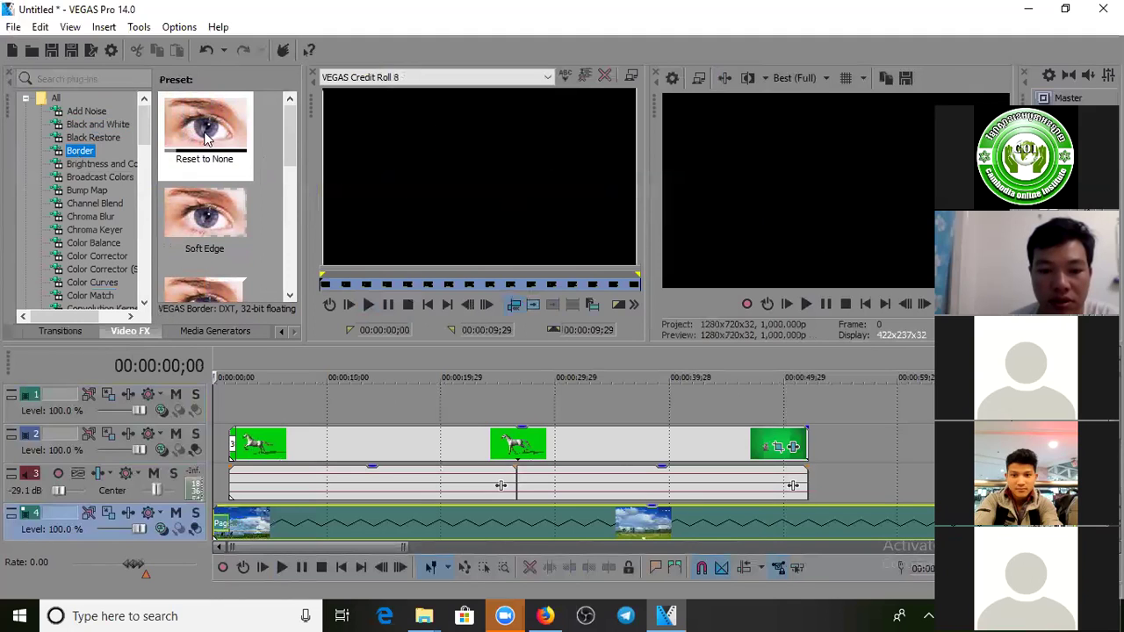
{"action": "left_click", "coordinate": [96, 125]}
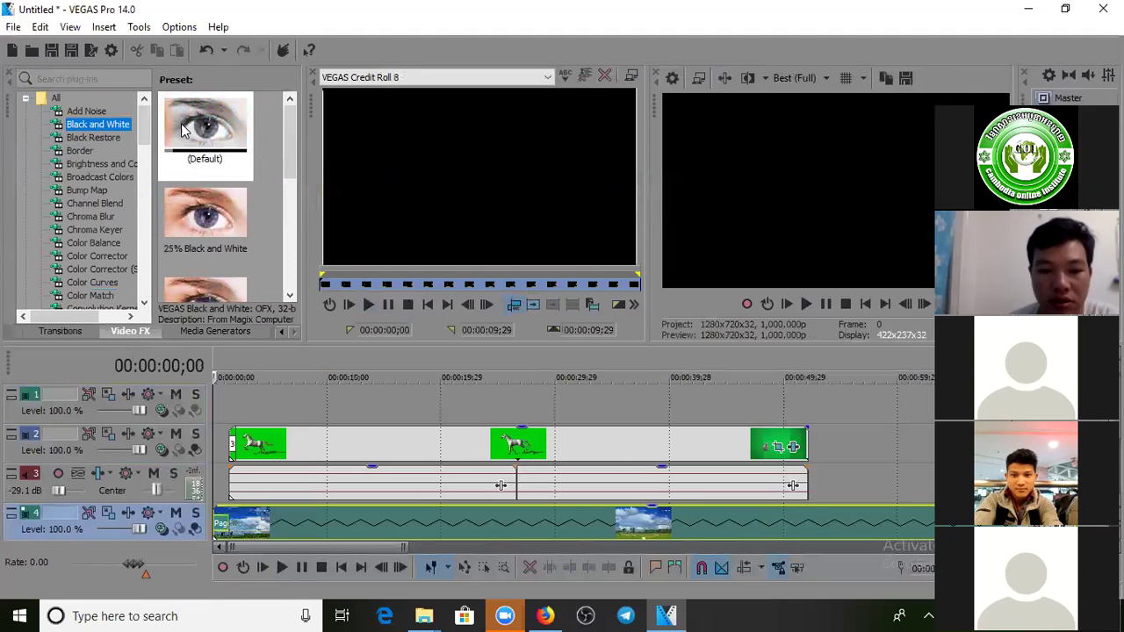
{"action": "left_click", "coordinate": [98, 139]}
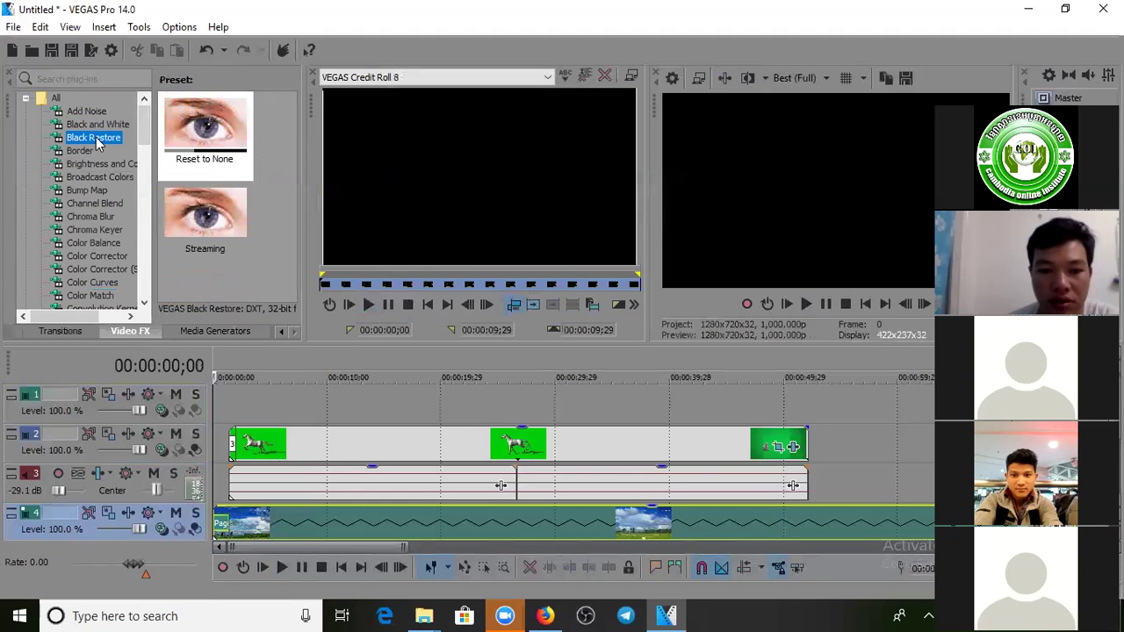
{"action": "left_click_drag", "start_coordinate": [144, 141], "coordinate": [147, 223]}
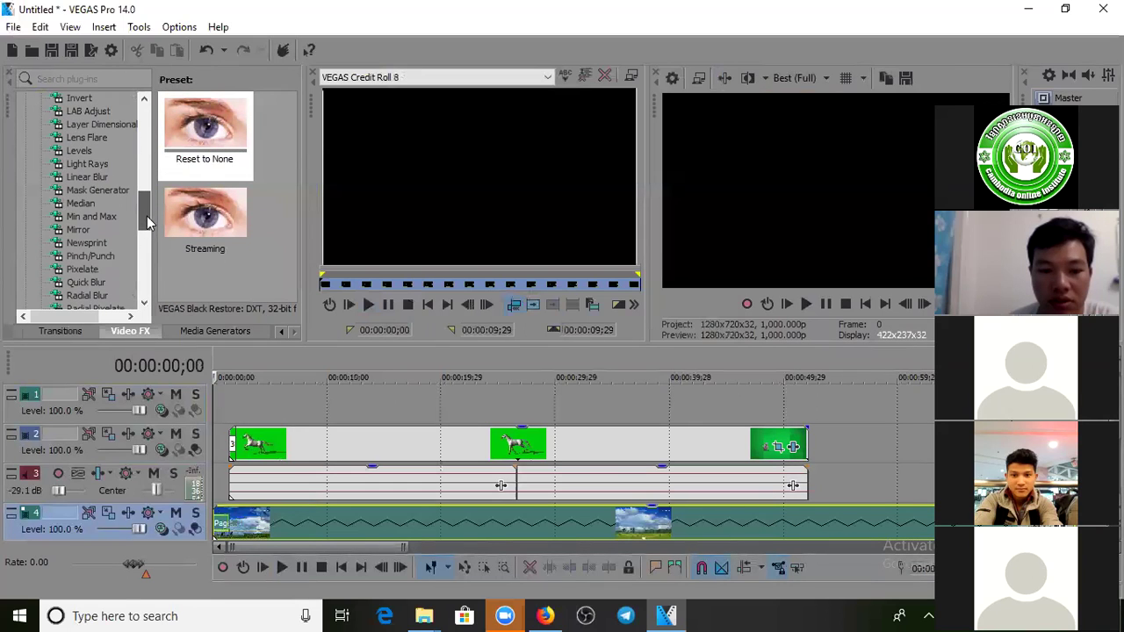
Step: Open the Chroma Keyer effect settings of the green-screen horse clip on track 2 and select the clip
{"action": "left_click", "coordinate": [793, 447]}
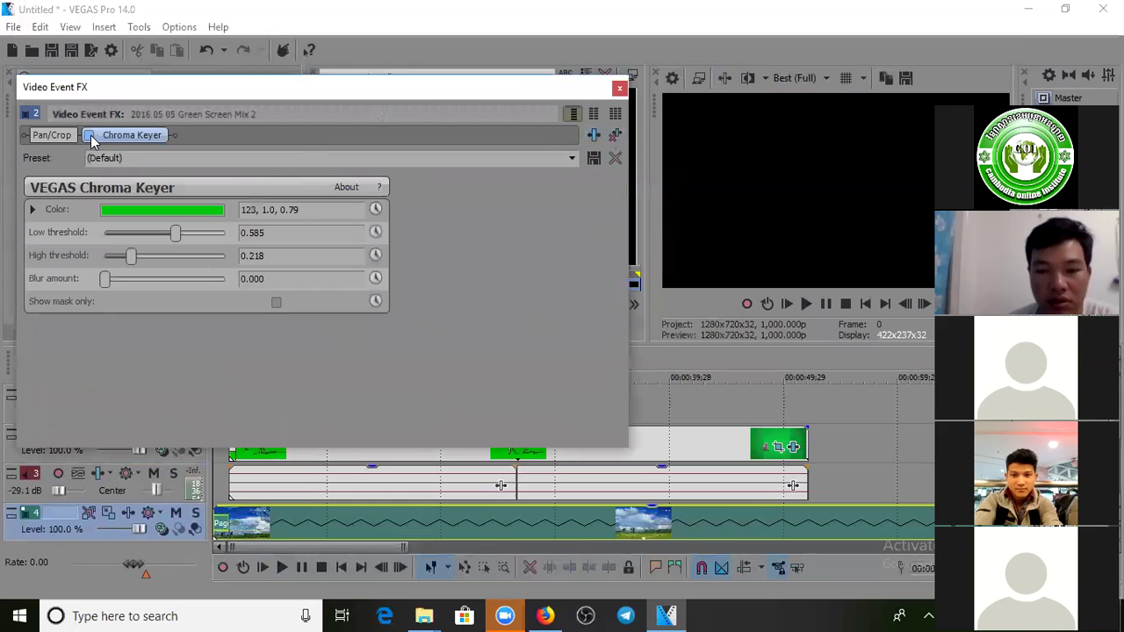
{"action": "left_click", "coordinate": [409, 477]}
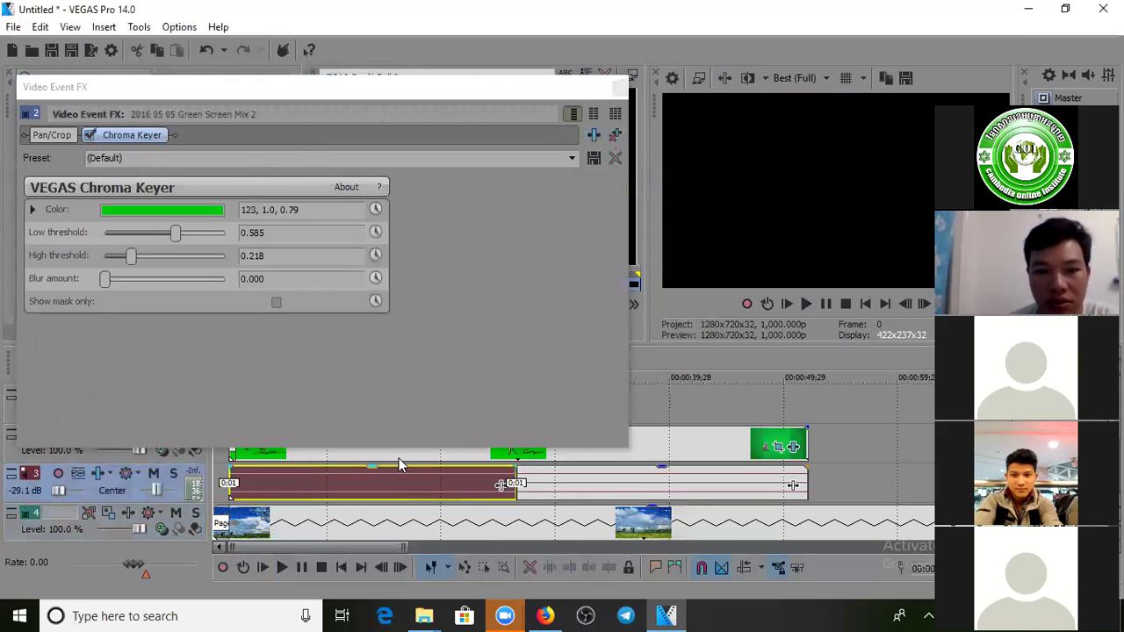
{"action": "left_click", "coordinate": [398, 458]}
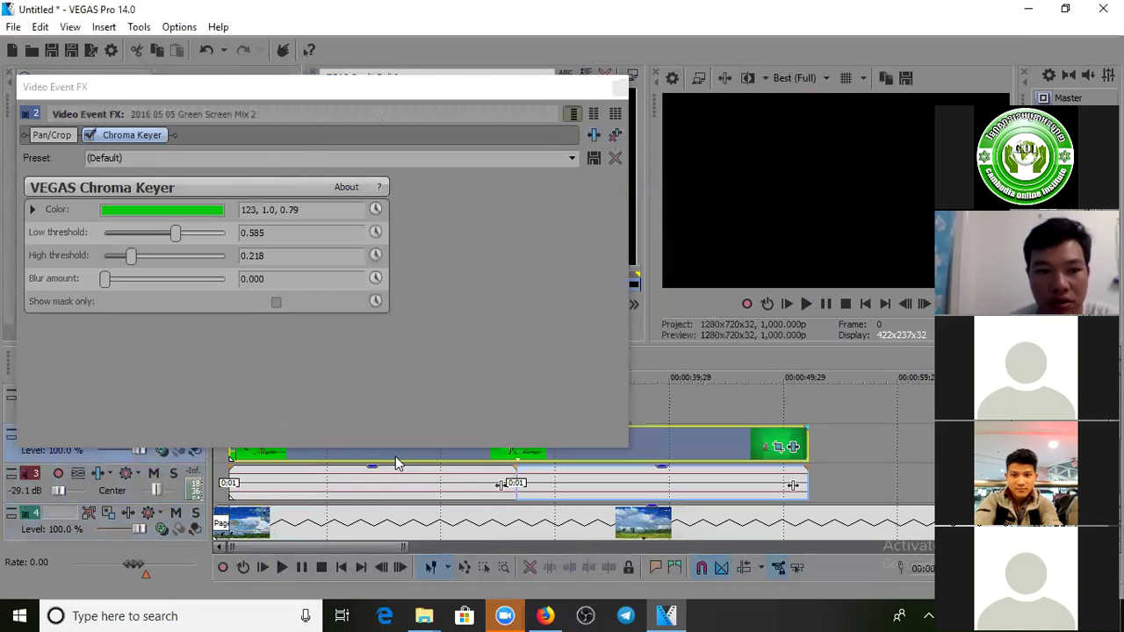
Step: Toggle the Chroma Keyer on the green-screen horse event to compare, then remove the effect and close its settings
{"action": "left_click", "coordinate": [91, 137]}
{"action": "left_click", "coordinate": [91, 137]}
{"action": "left_click", "coordinate": [91, 137]}
{"action": "left_click", "coordinate": [91, 137]}
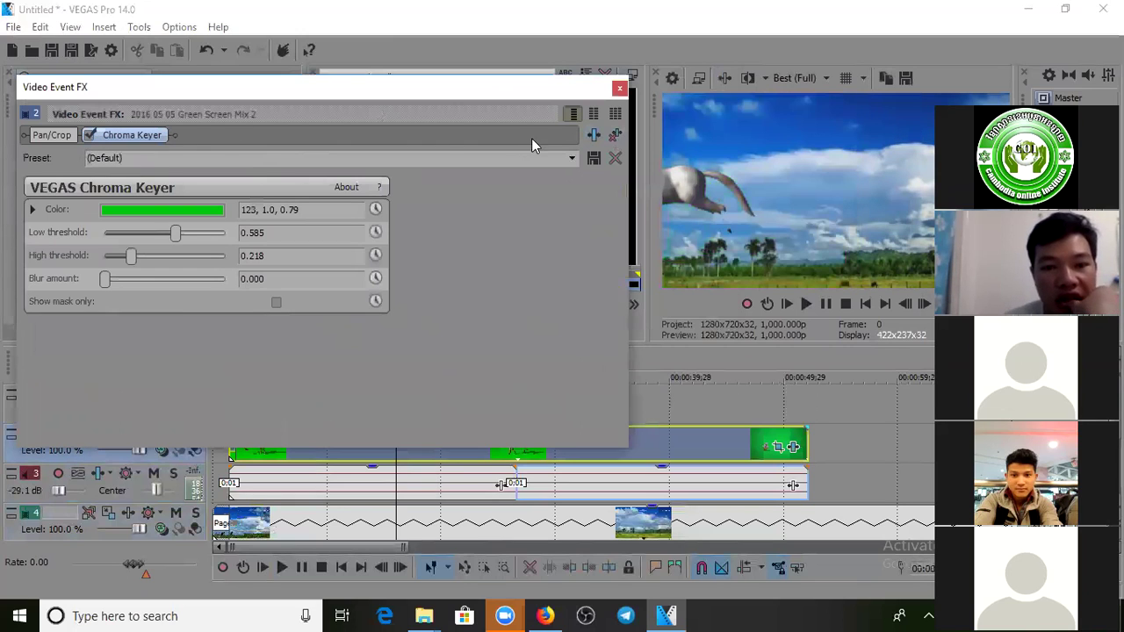
{"action": "left_click", "coordinate": [616, 138]}
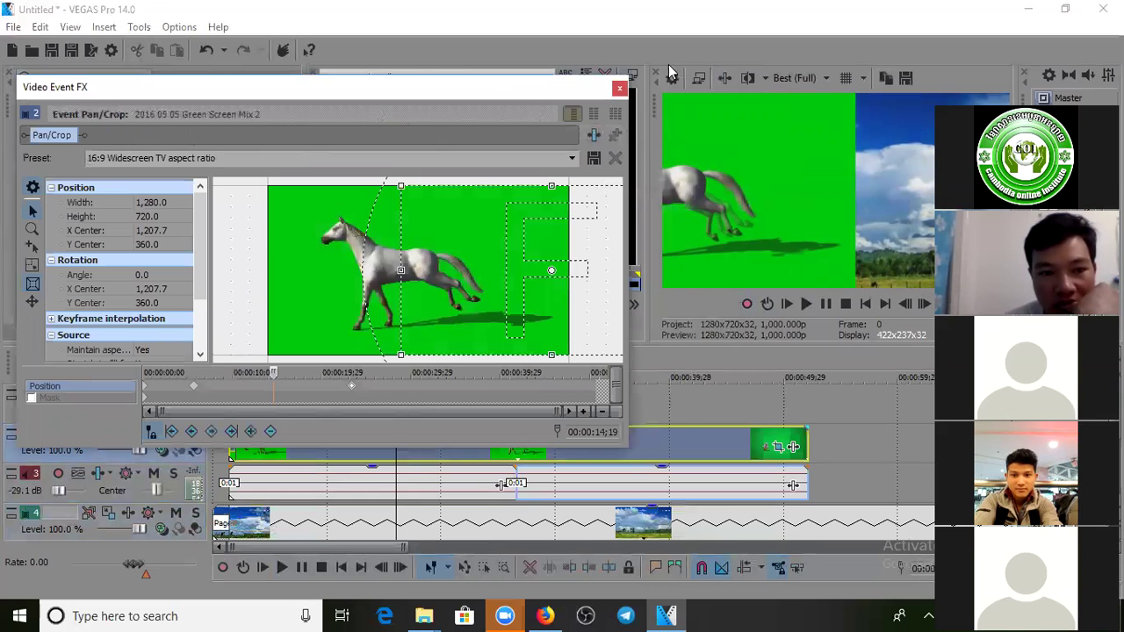
{"action": "left_click", "coordinate": [620, 89]}
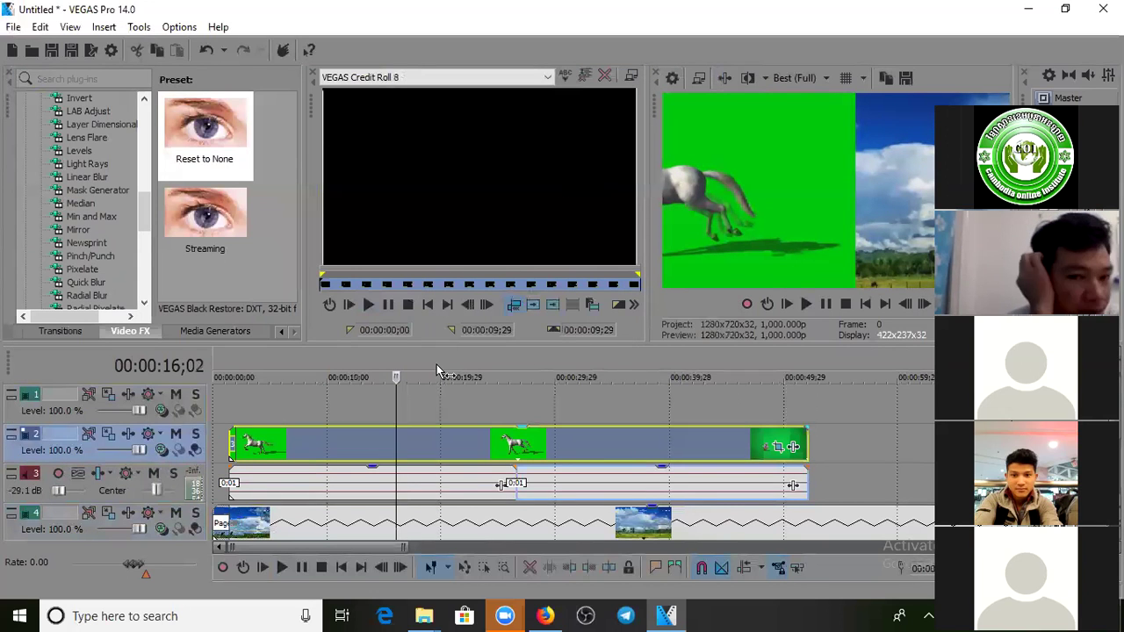
Step: Place the playhead at 00:00:03;11 on the horse clip and browse the OFX and 32-bit floating point video effects
{"action": "left_click", "coordinate": [251, 444]}
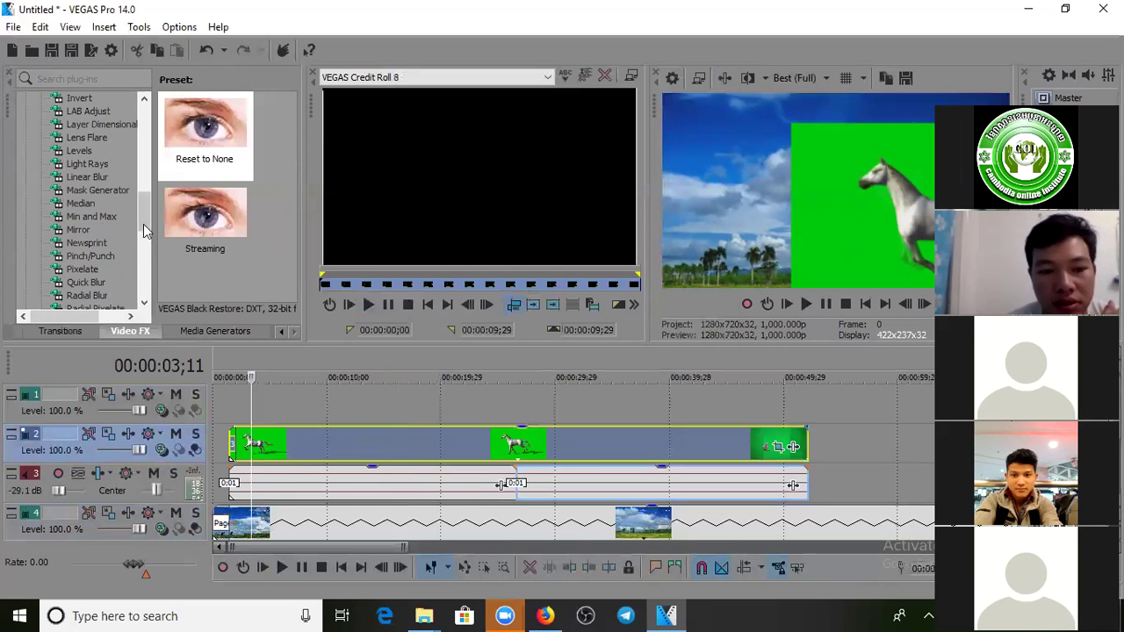
{"action": "left_click_drag", "start_coordinate": [143, 220], "coordinate": [136, 301]}
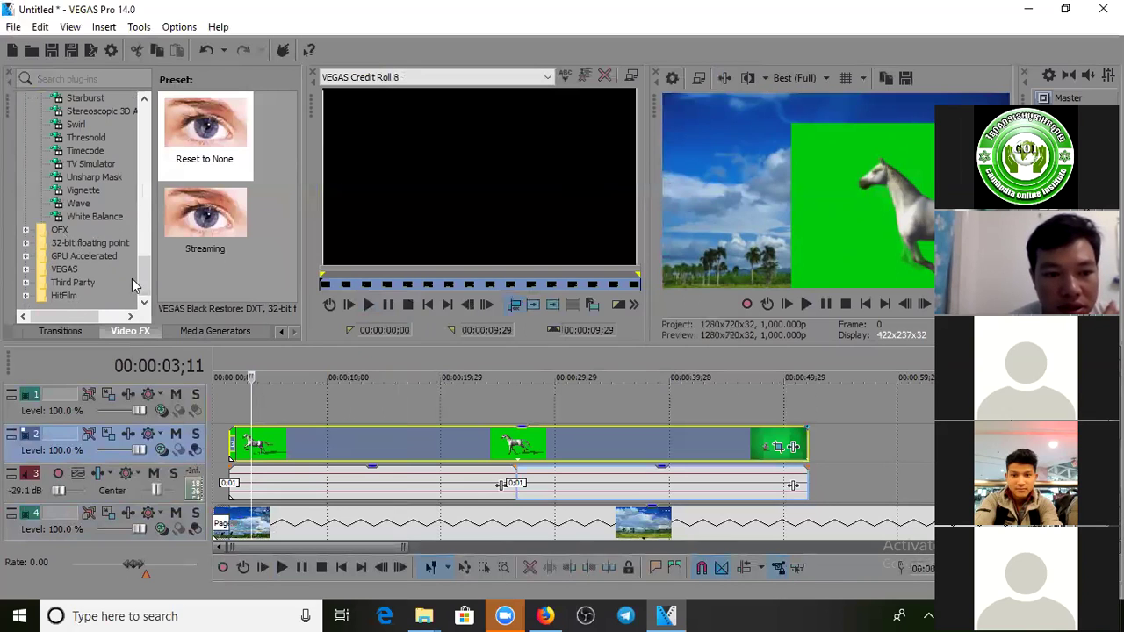
{"action": "mouse_move", "coordinate": [137, 279]}
{"action": "left_mouse_down"}
{"action": "mouse_move", "coordinate": [153, 113]}
{"action": "mouse_move", "coordinate": [147, 281]}
{"action": "left_mouse_up"}
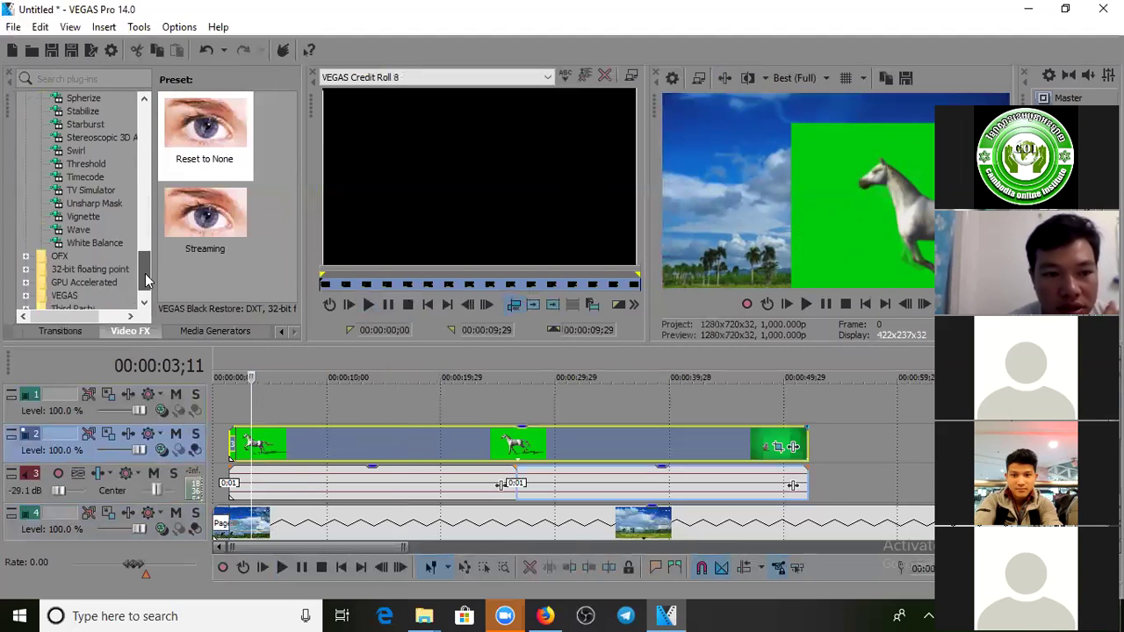
{"action": "double_click", "coordinate": [37, 230]}
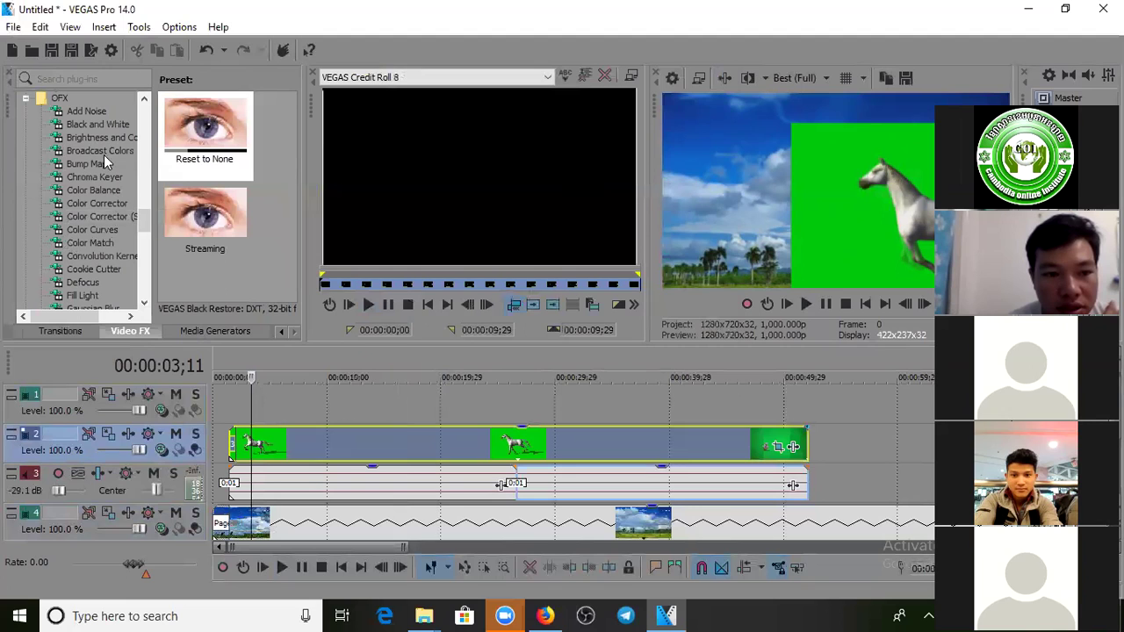
{"action": "scroll", "coordinate": [145, 230], "scroll_direction": "down", "scroll_amount": 12}
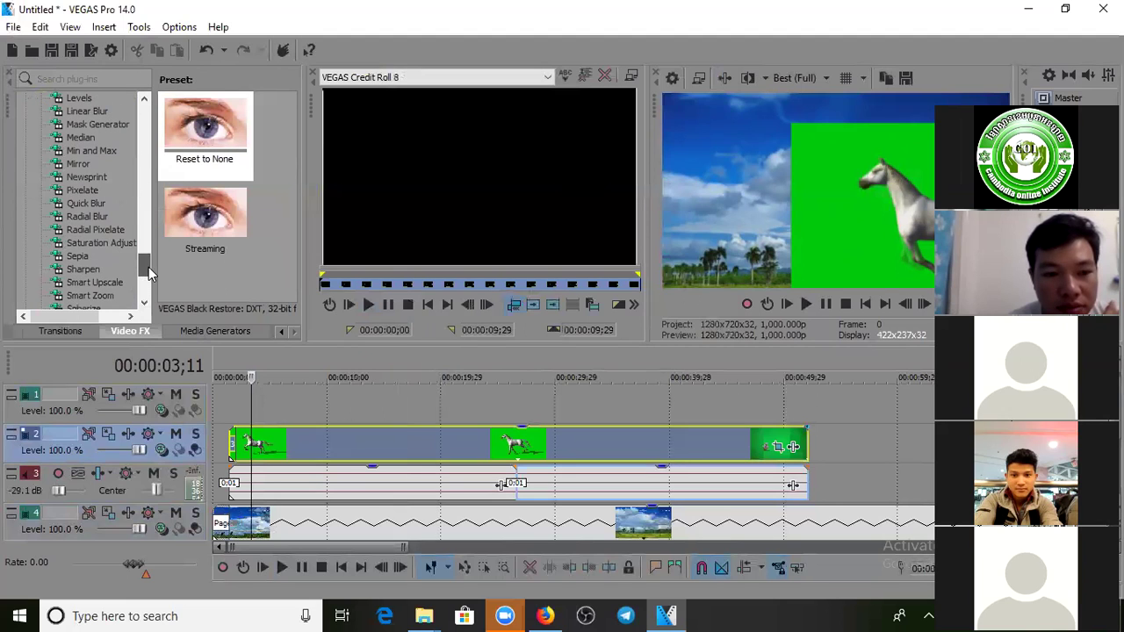
{"action": "left_click", "coordinate": [66, 246]}
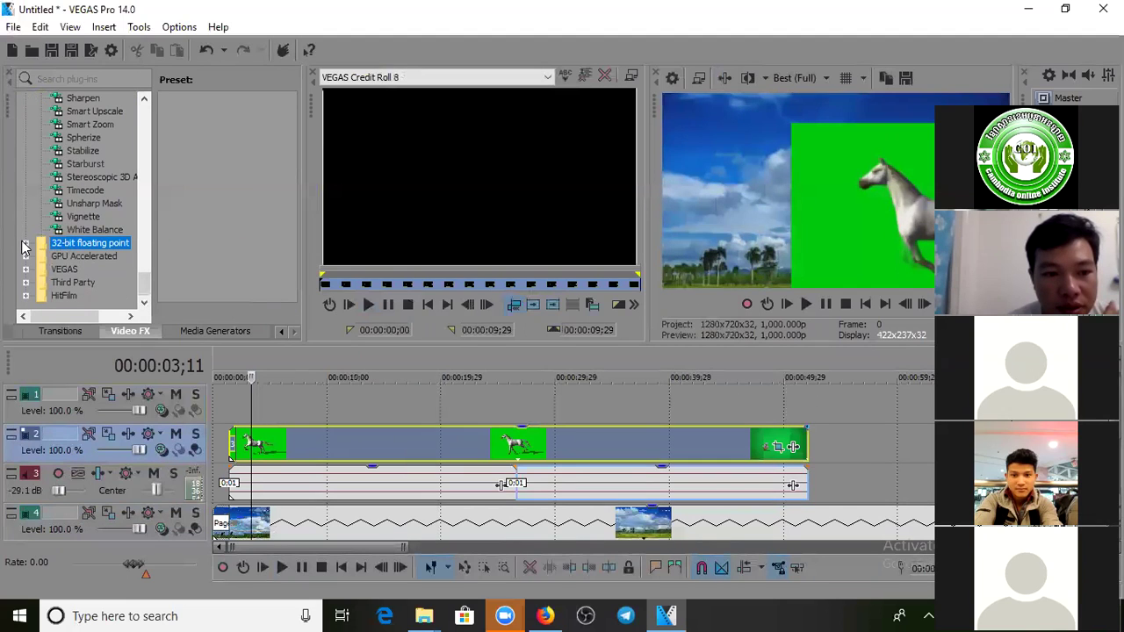
{"action": "left_click", "coordinate": [25, 244]}
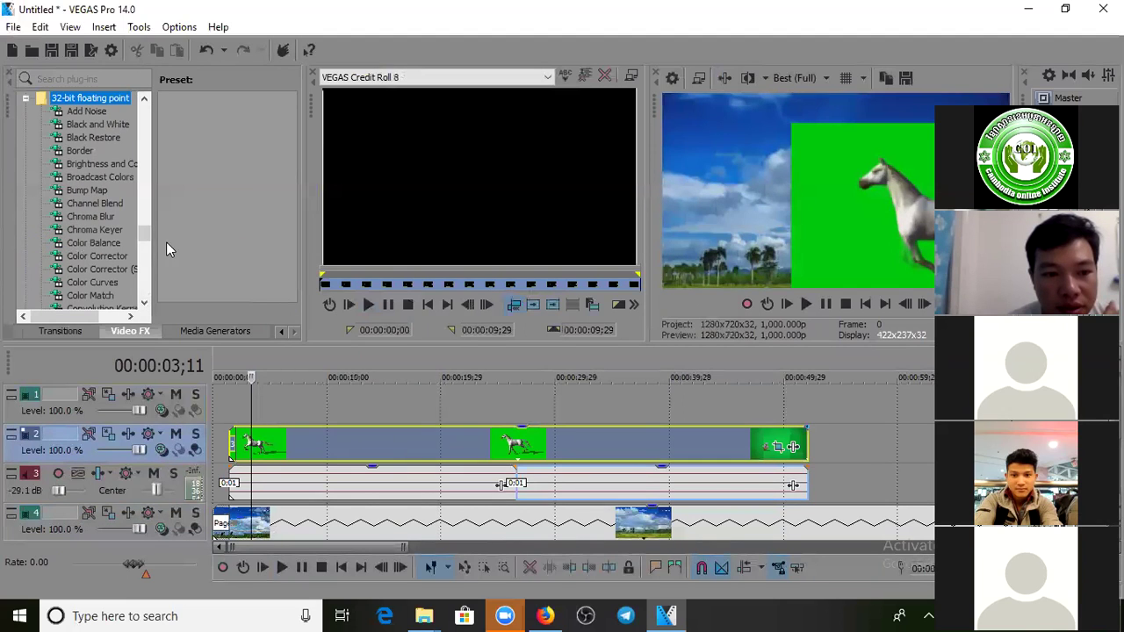
{"action": "left_click", "coordinate": [110, 127]}
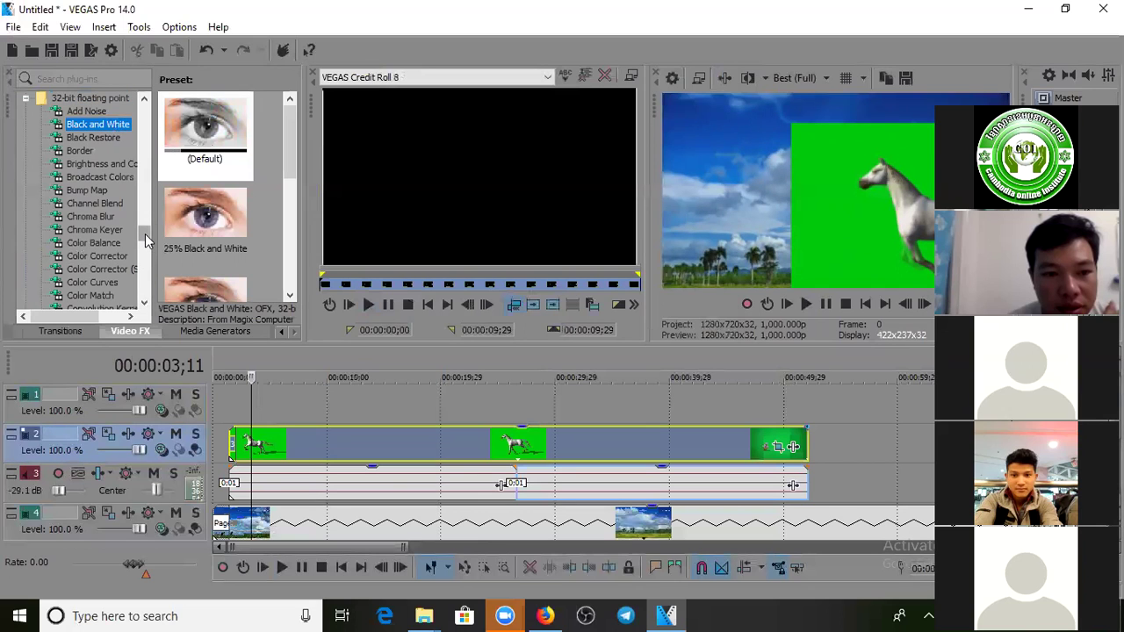
Step: Collapse the OFX and 32-bit floating point effect folders, keeping the All folder expanded
{"action": "left_click_drag", "start_coordinate": [145, 234], "coordinate": [145, 107]}
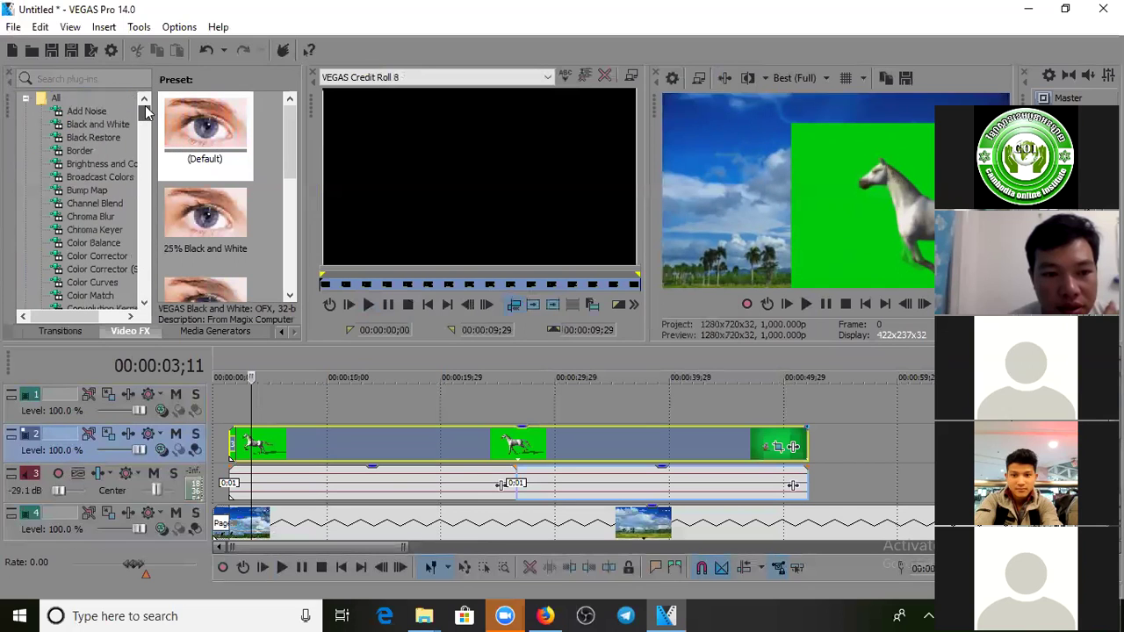
{"action": "left_click", "coordinate": [27, 100]}
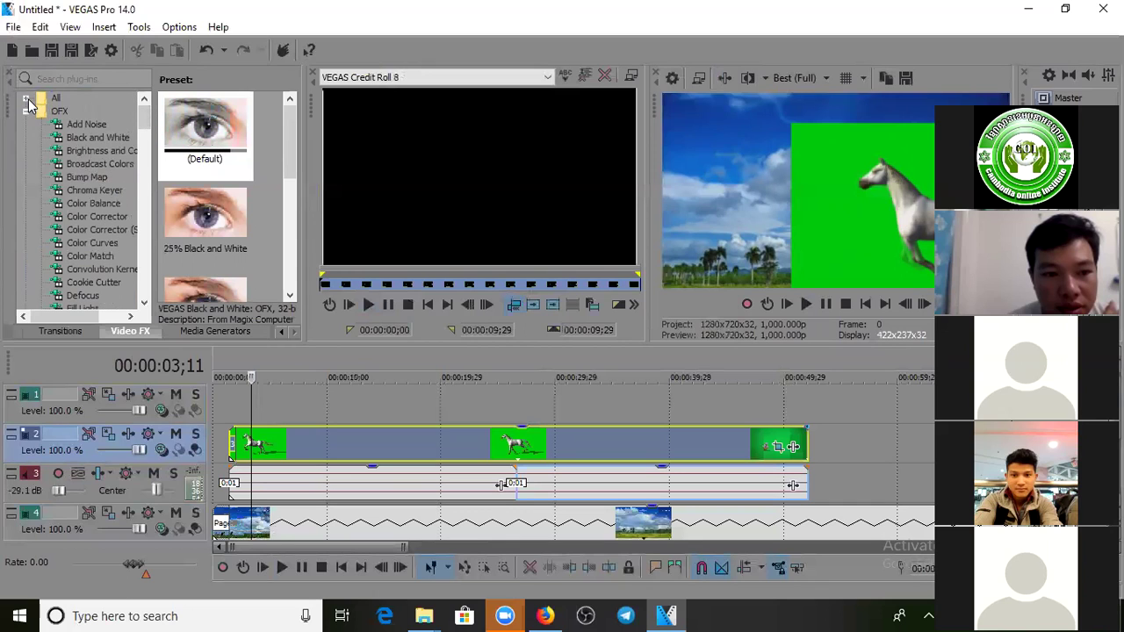
{"action": "left_click", "coordinate": [27, 112]}
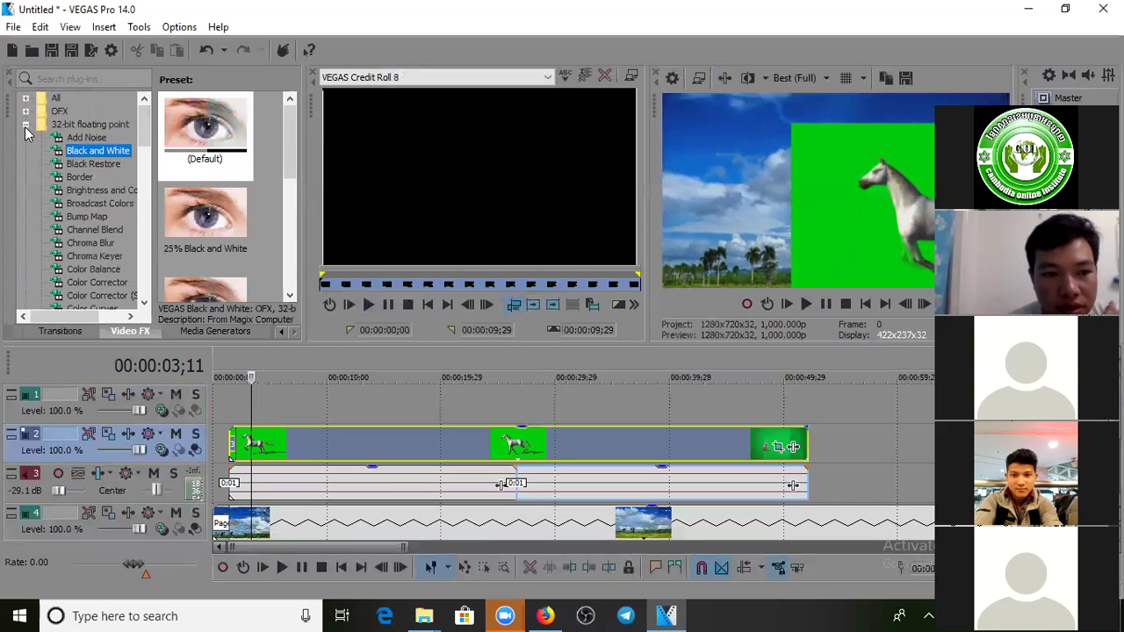
{"action": "left_click", "coordinate": [26, 125]}
{"action": "left_click", "coordinate": [26, 98]}
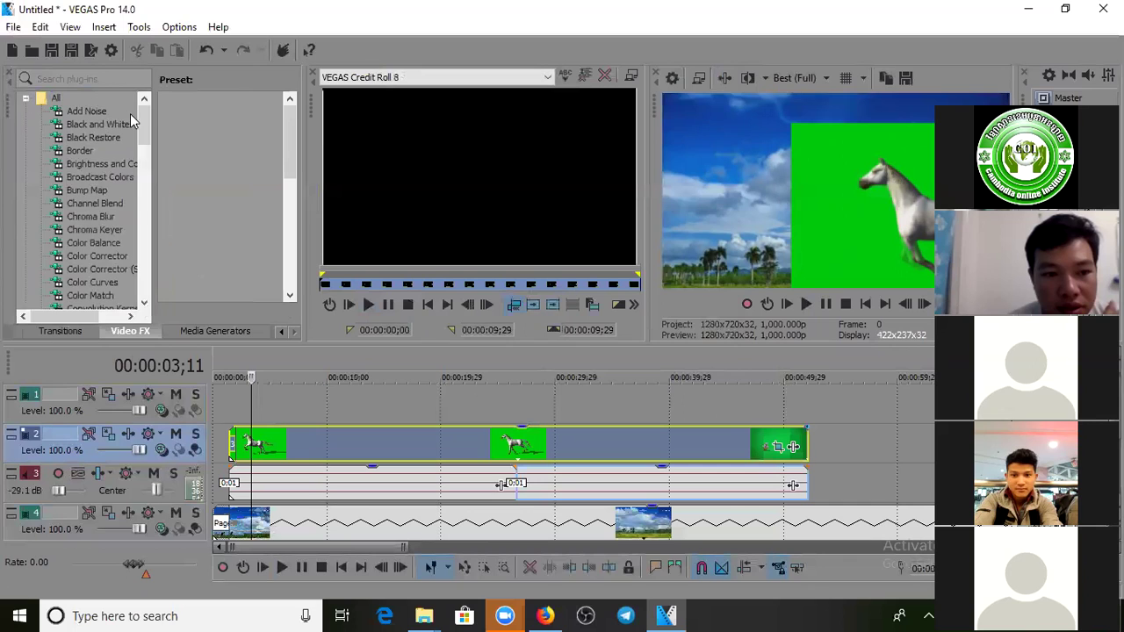
Step: Find Chroma Keyer among all video effects and apply its Green Screen preset to the horse event on track 2
{"action": "left_click_drag", "start_coordinate": [147, 124], "coordinate": [147, 292]}
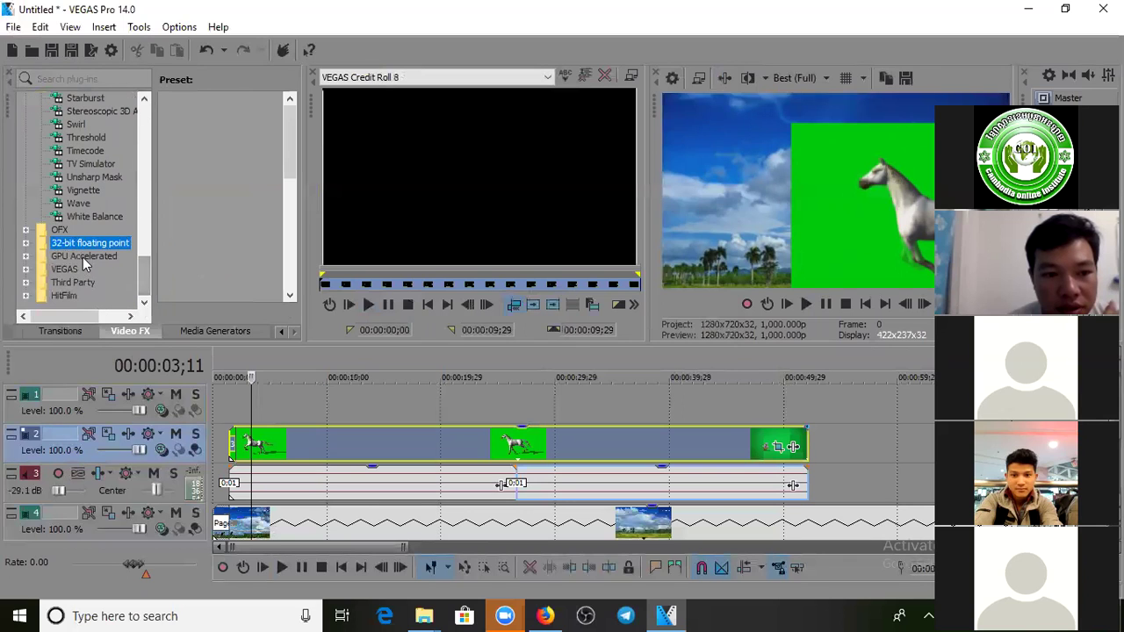
{"action": "scroll", "coordinate": [145, 250], "scroll_direction": "up", "scroll_amount": 3}
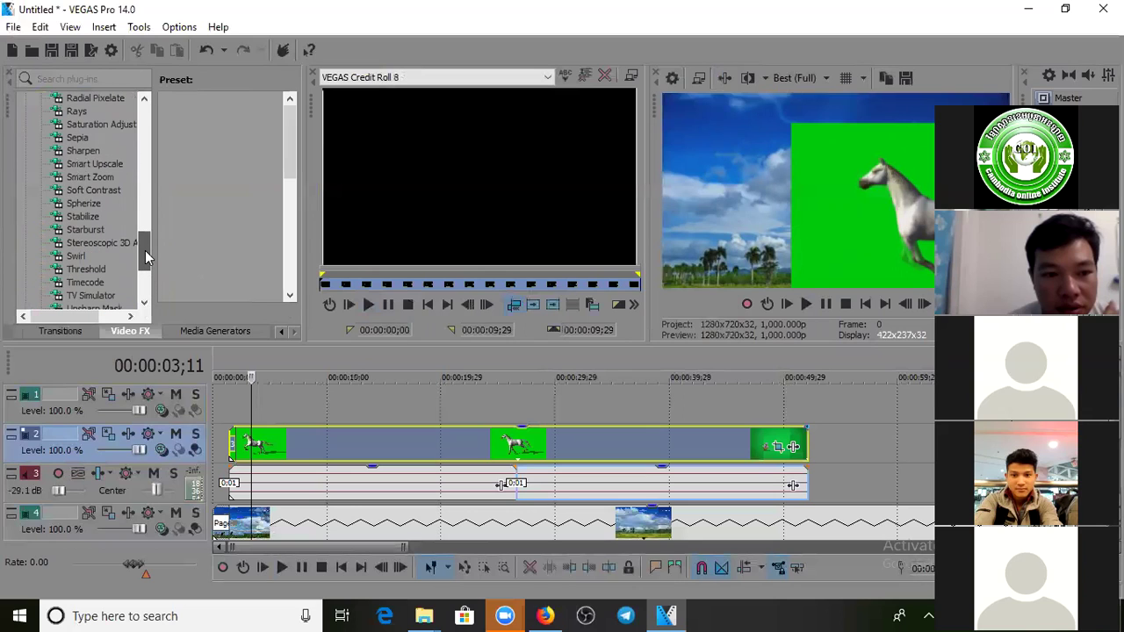
{"action": "left_click_drag", "start_coordinate": [145, 250], "coordinate": [148, 141]}
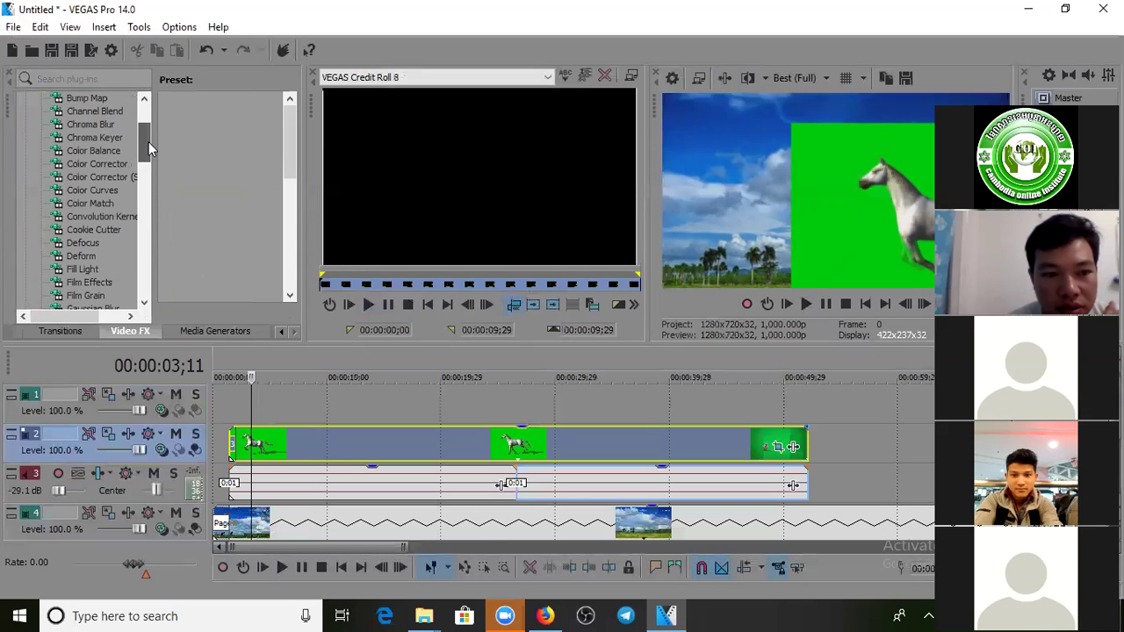
{"action": "left_click", "coordinate": [117, 139]}
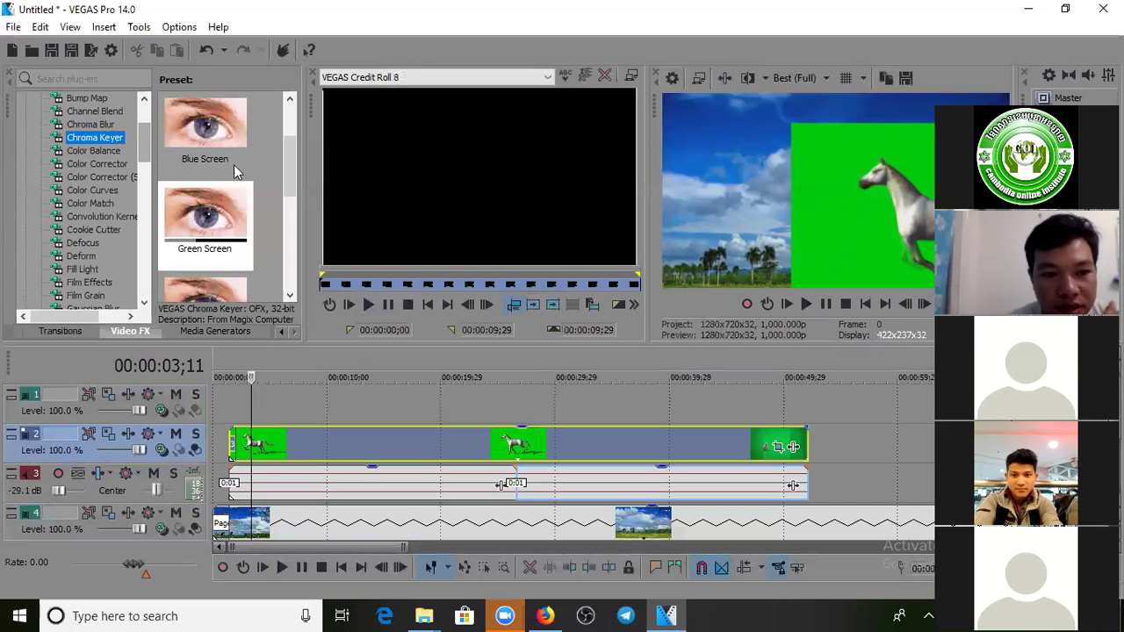
{"action": "left_click_drag", "start_coordinate": [295, 176], "coordinate": [291, 140]}
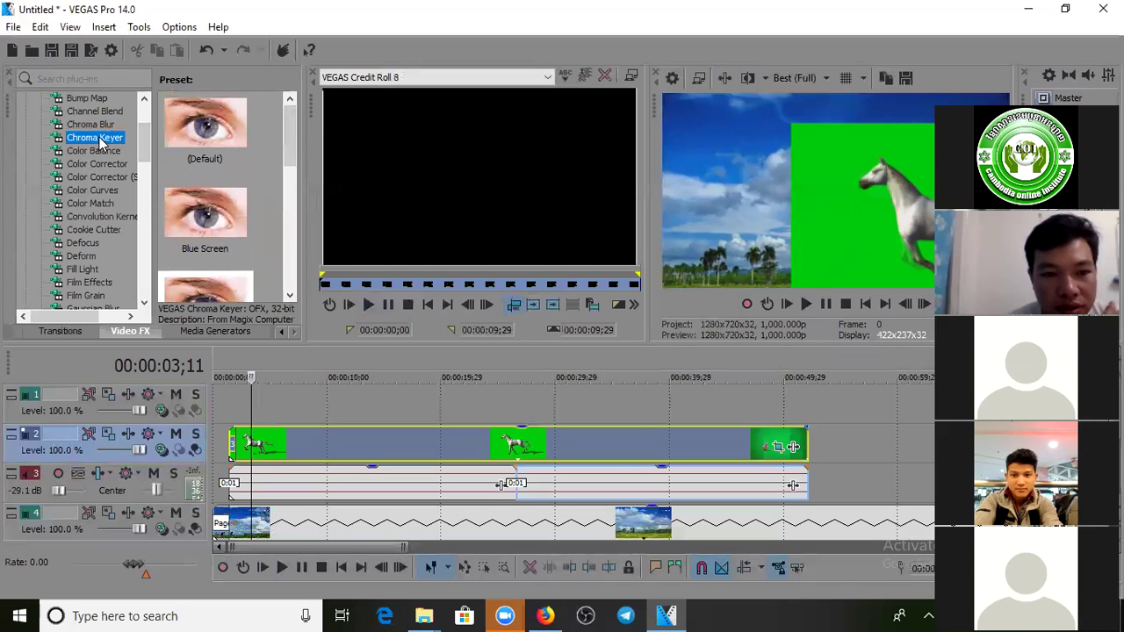
{"action": "scroll", "coordinate": [204, 175], "scroll_direction": "down", "scroll_amount": 1}
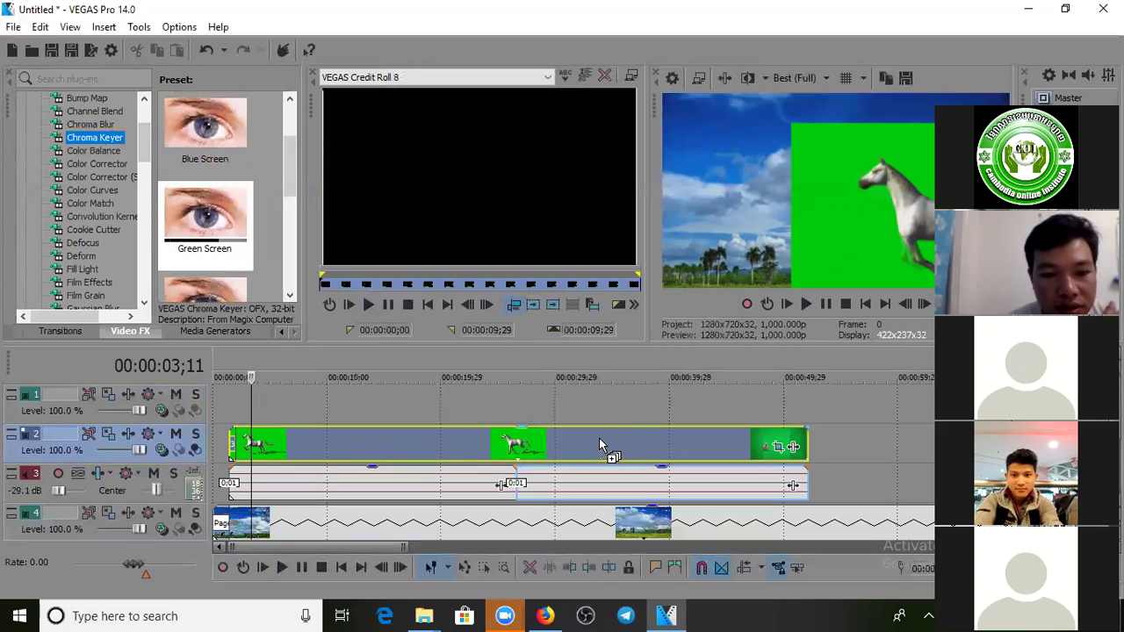
{"action": "left_click_drag", "start_coordinate": [600, 445], "coordinate": [107, 149]}
{"action": "mouse_move", "coordinate": [292, 175]}
{"action": "left_mouse_down"}
{"action": "mouse_move", "coordinate": [290, 252]}
{"action": "mouse_move", "coordinate": [283, 162]}
{"action": "mouse_move", "coordinate": [283, 172]}
{"action": "left_mouse_up"}
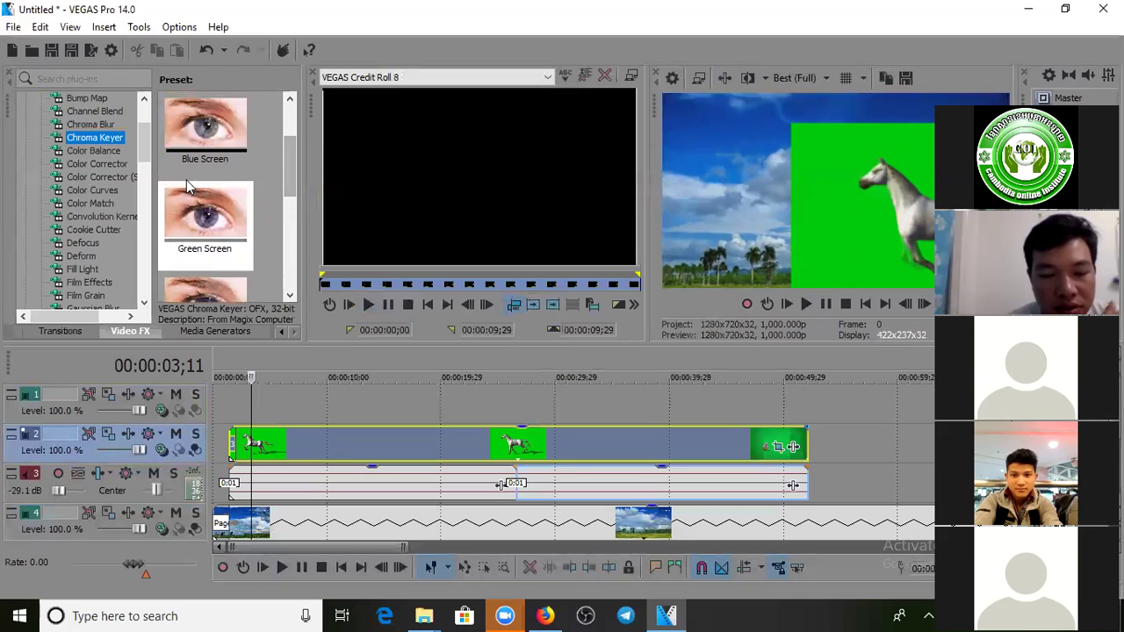
{"action": "left_click_drag", "start_coordinate": [195, 213], "coordinate": [449, 445]}
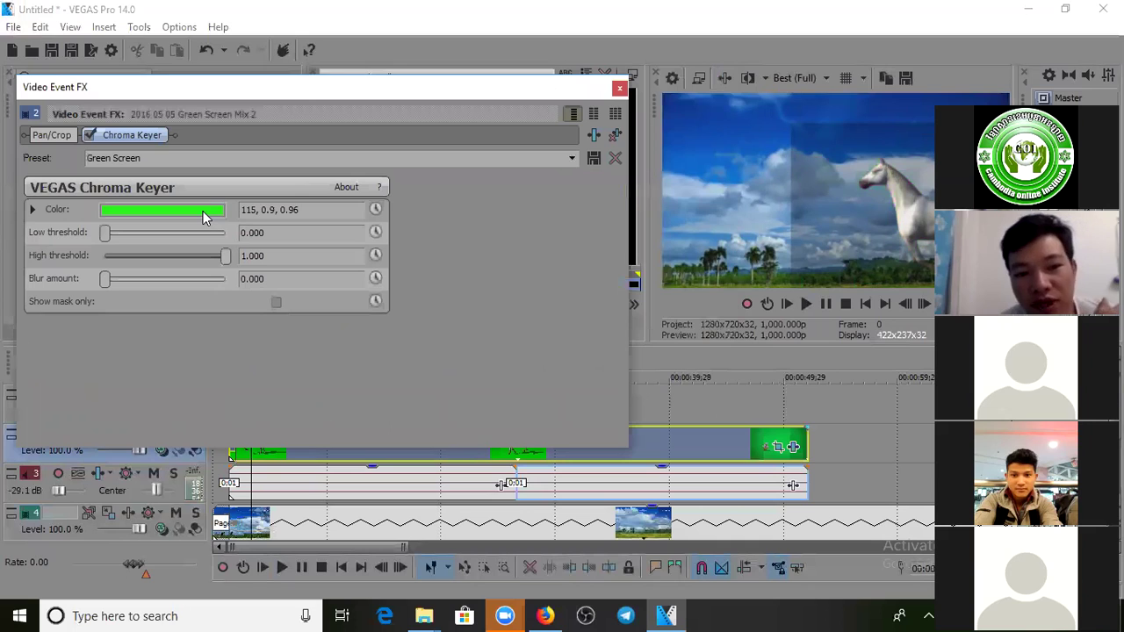
Step: Set the Chroma Keyer low threshold to about 0.245, high threshold to about 0.592 and blur amount to about 0.014, and close its settings
{"action": "left_click_drag", "start_coordinate": [105, 232], "coordinate": [137, 242]}
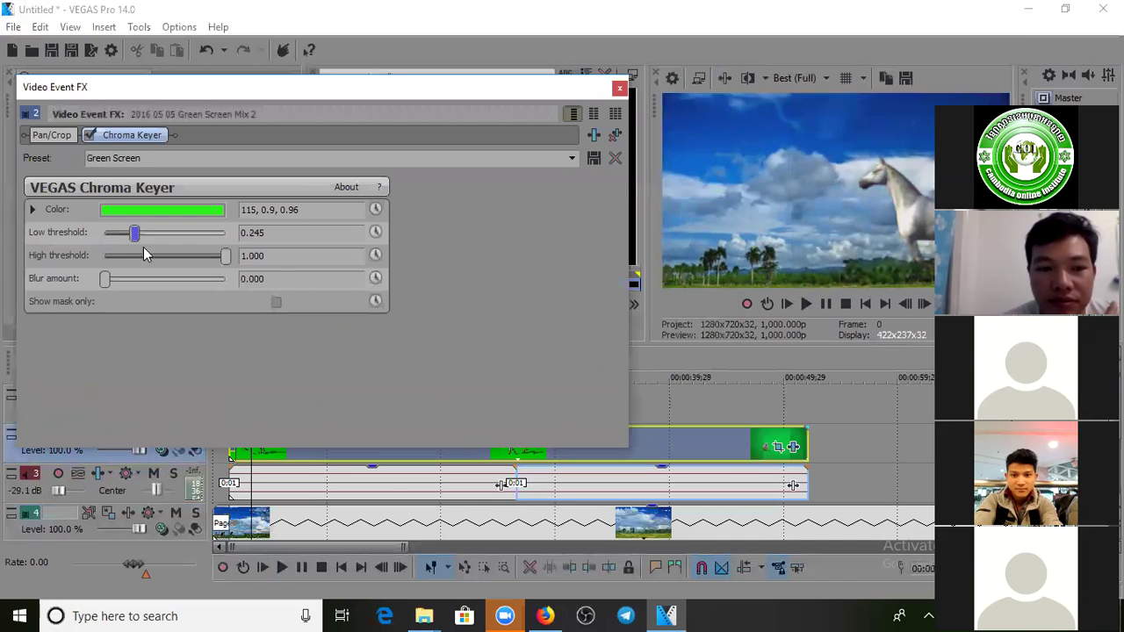
{"action": "left_click_drag", "start_coordinate": [223, 256], "coordinate": [162, 250]}
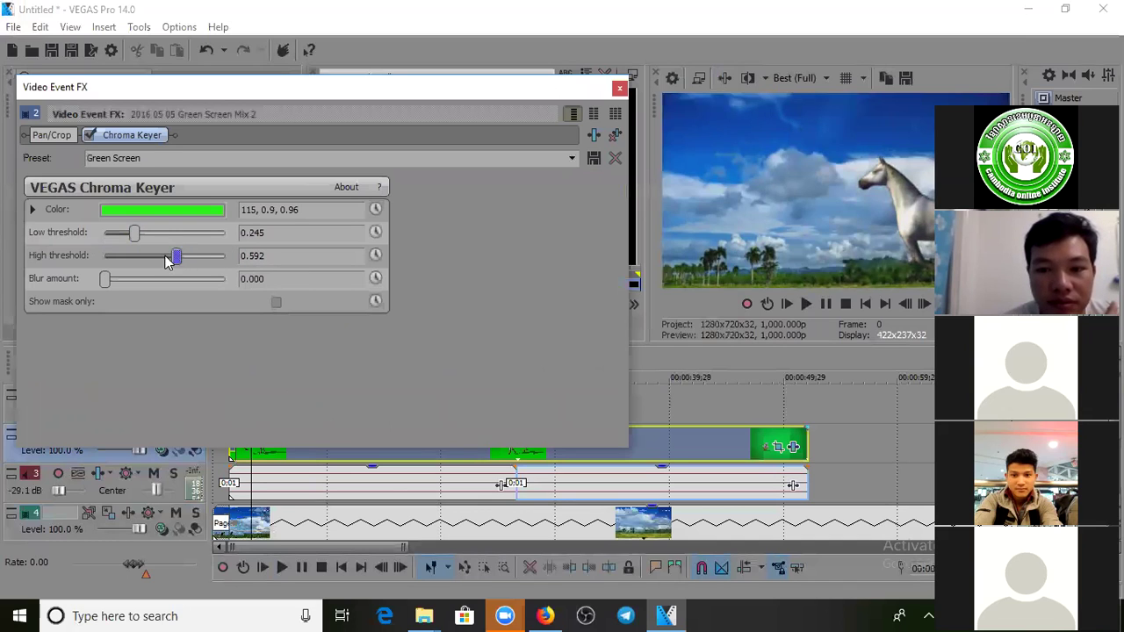
{"action": "left_click_drag", "start_coordinate": [105, 279], "coordinate": [107, 281]}
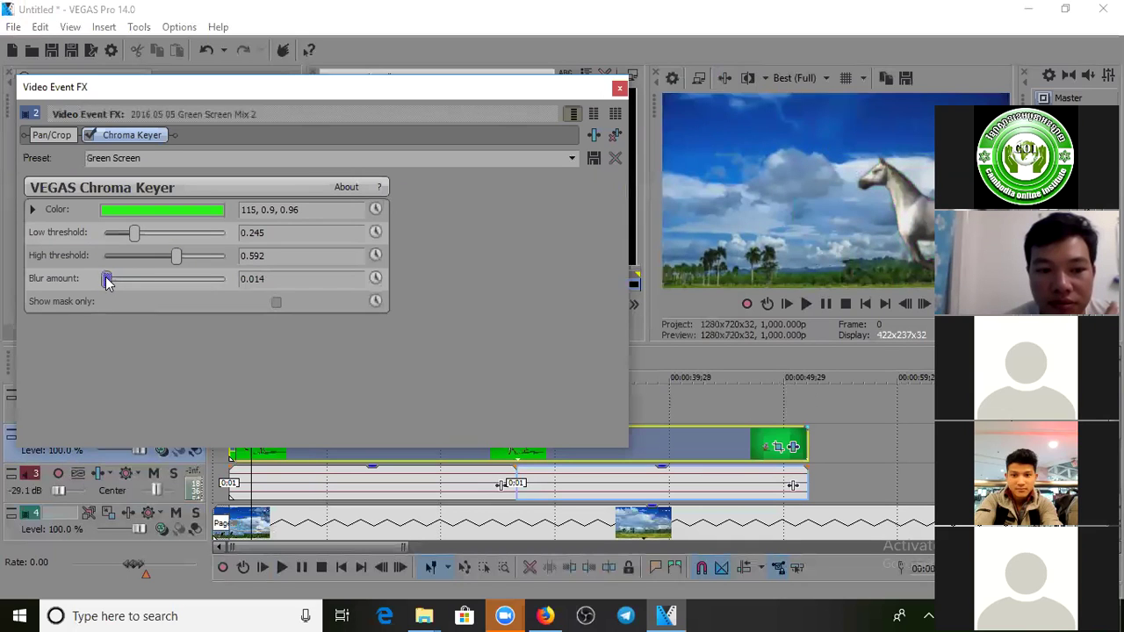
{"action": "left_click", "coordinate": [619, 88]}
Step: Check the keyed horse against the sky background at several points along the timeline and play back the beginning
{"action": "left_click", "coordinate": [345, 440]}
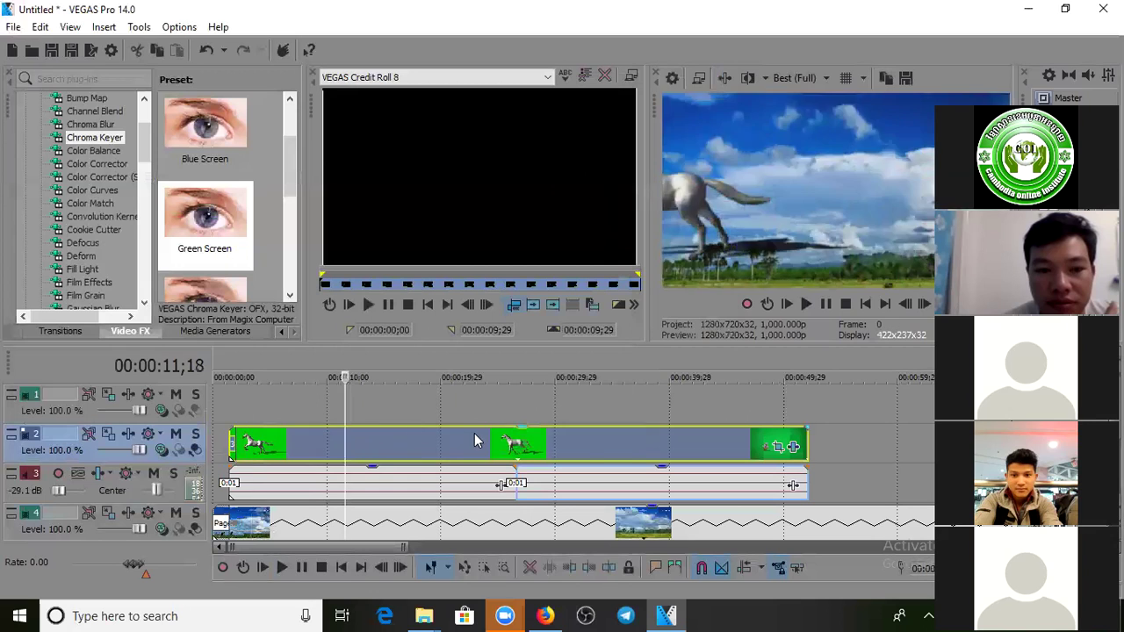
{"action": "left_click", "coordinate": [475, 433]}
{"action": "left_click", "coordinate": [625, 440]}
{"action": "left_click", "coordinate": [677, 441]}
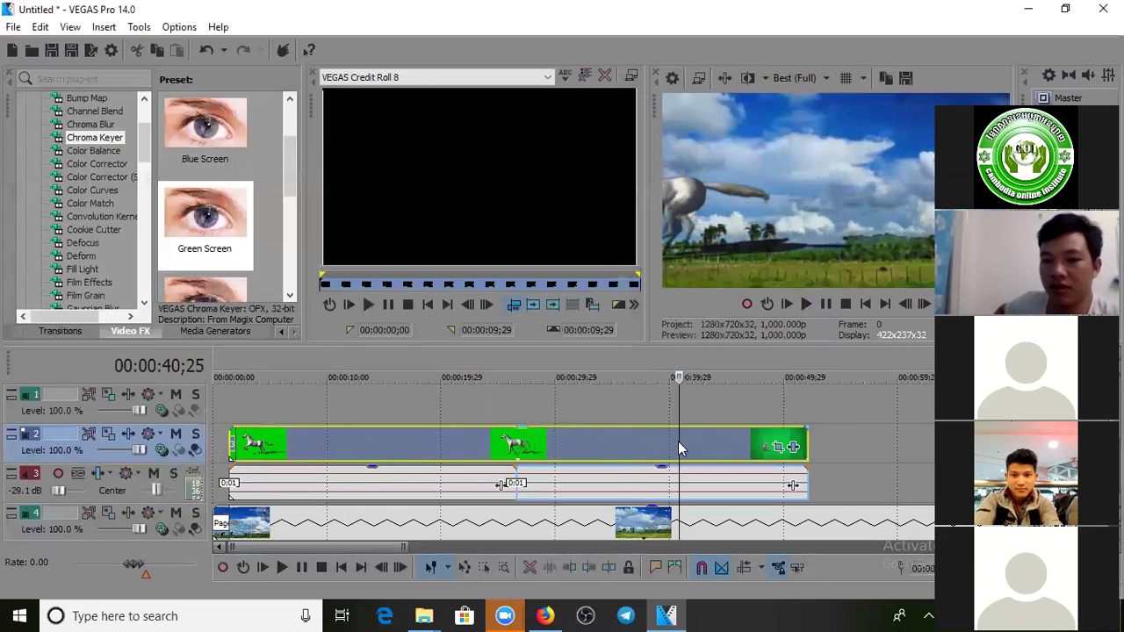
{"action": "left_click", "coordinate": [408, 443]}
{"action": "left_click", "coordinate": [289, 446]}
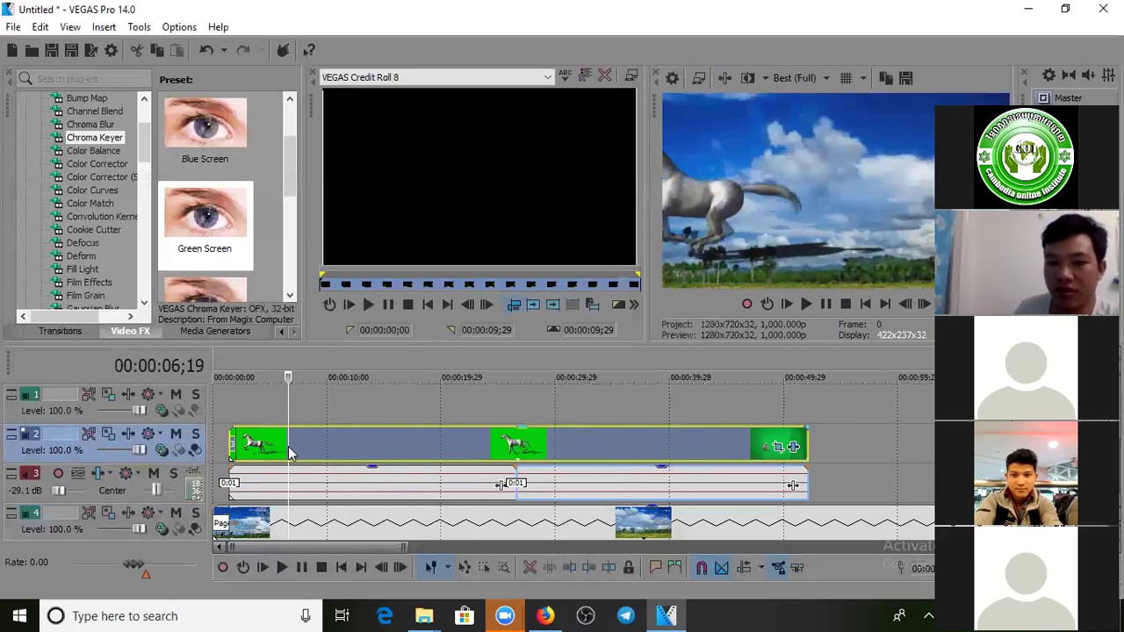
{"action": "key", "text": "space"}
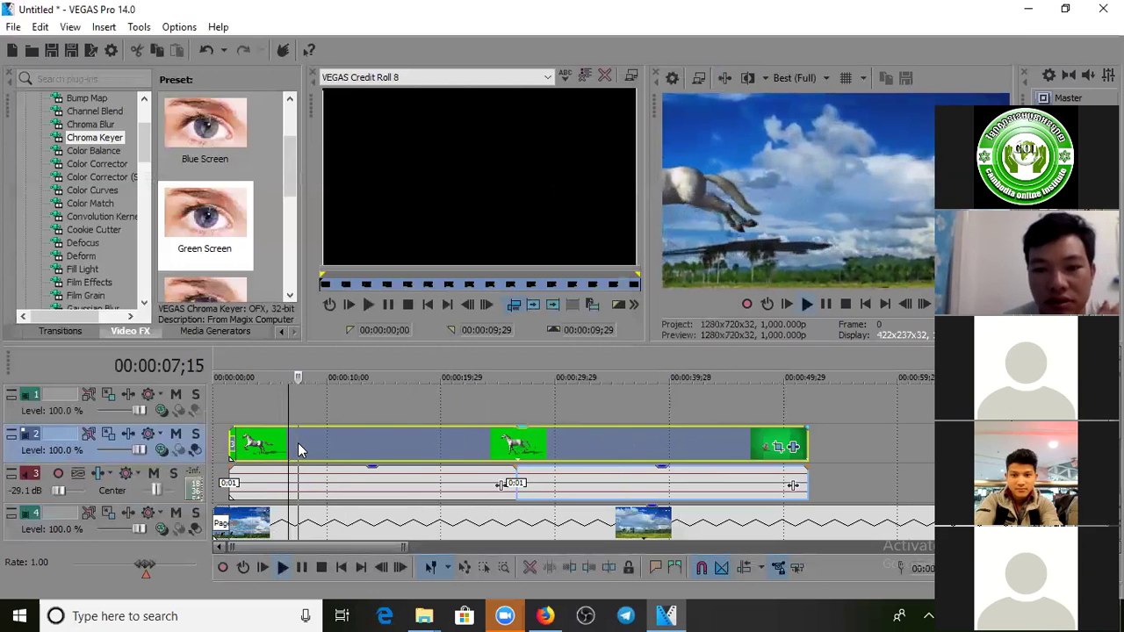
{"action": "key", "text": "space"}
{"action": "left_click", "coordinate": [244, 443]}
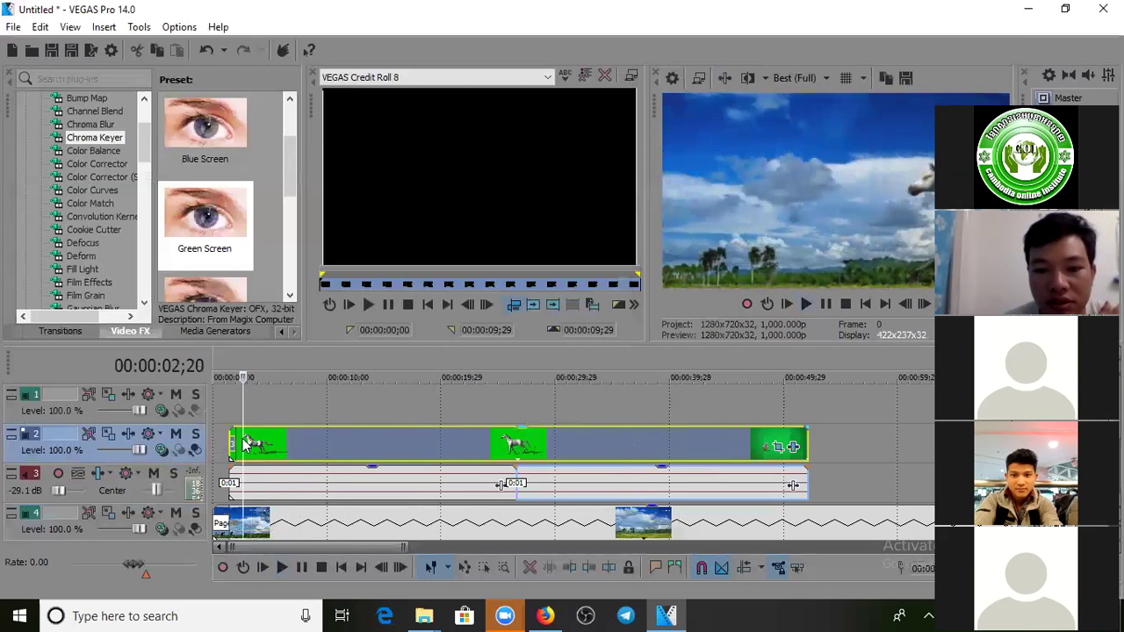
{"action": "key", "text": "space"}
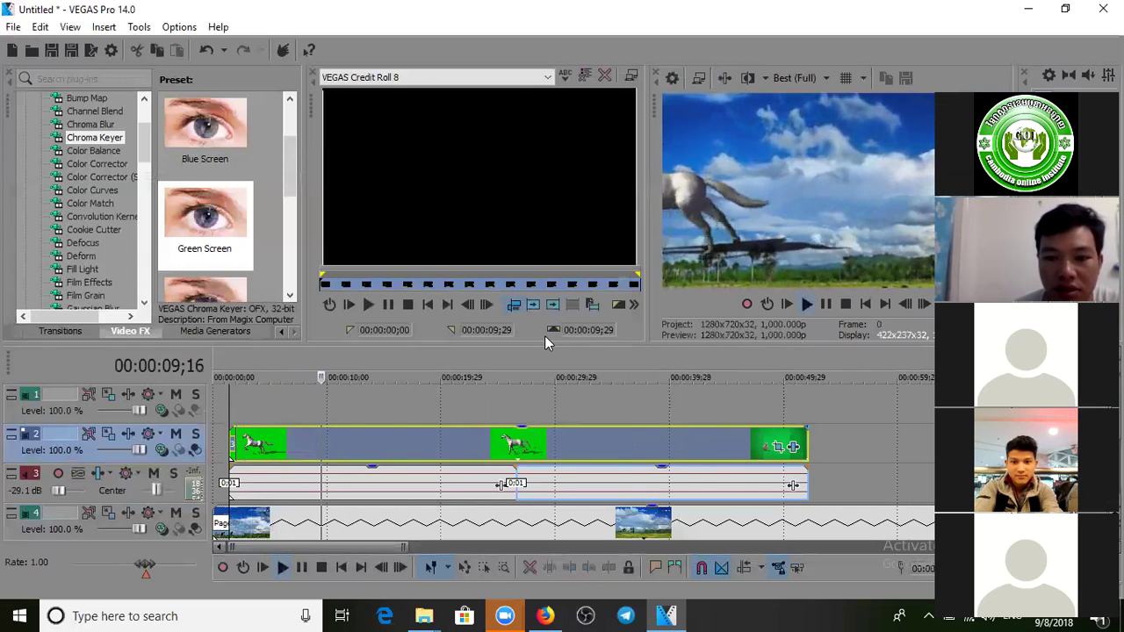
{"action": "key", "text": "space"}
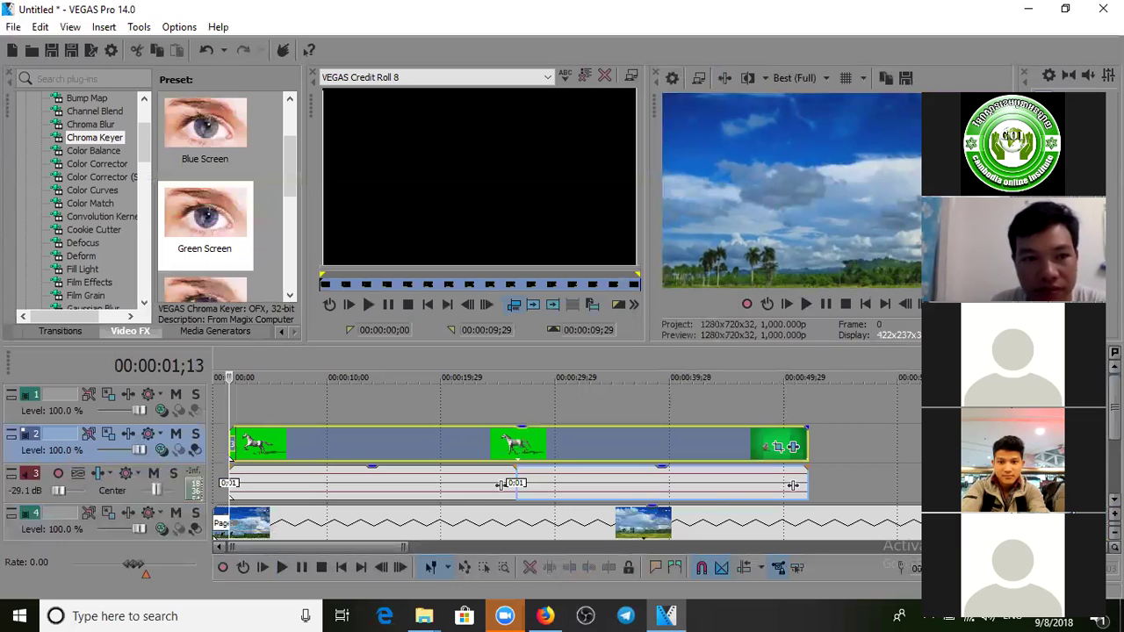
{"action": "left_click", "coordinate": [13, 26]}
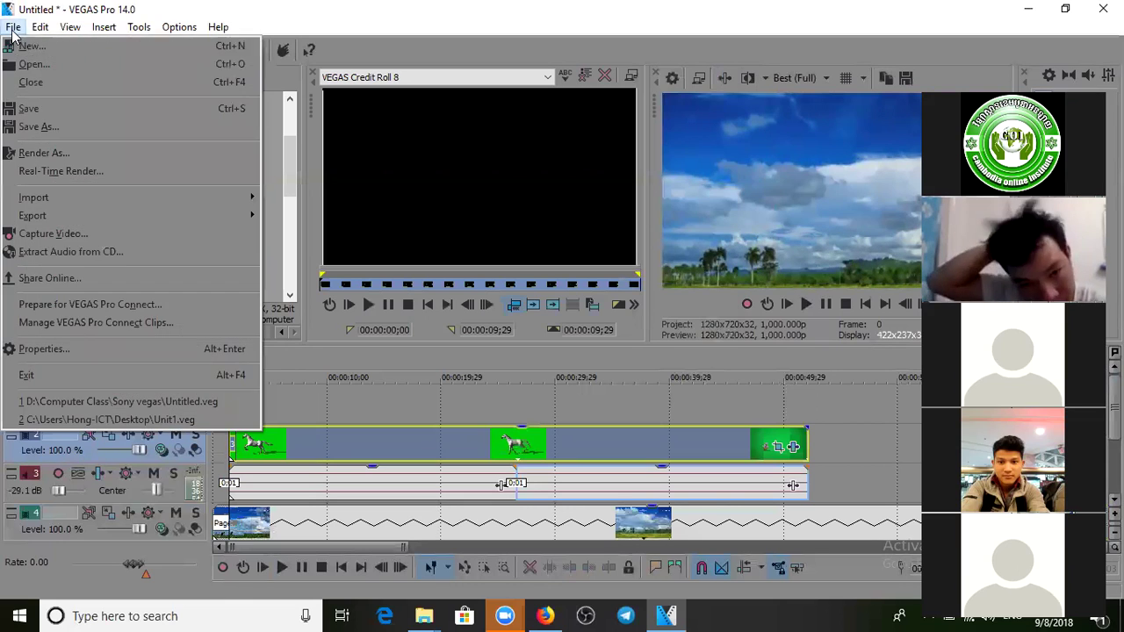
{"action": "left_click", "coordinate": [45, 66]}
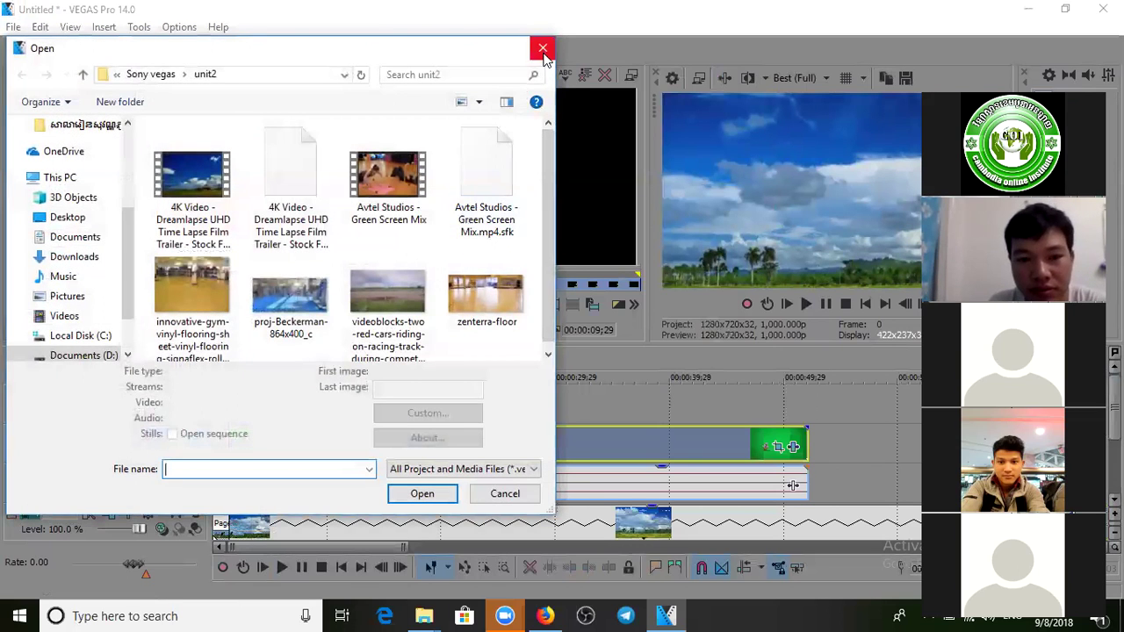
{"action": "left_click", "coordinate": [543, 48]}
Step: Start a new project, saving the current one as Untitled in the Sony vegas folder over the existing file
{"action": "left_click", "coordinate": [13, 26]}
{"action": "left_click", "coordinate": [35, 47]}
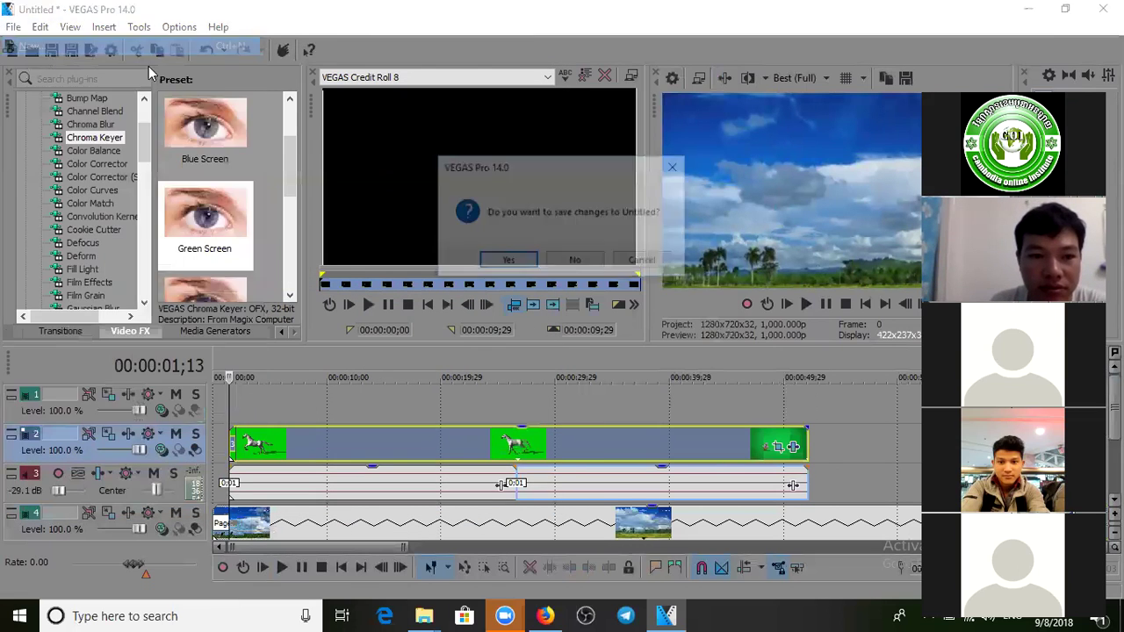
{"action": "left_click", "coordinate": [518, 264]}
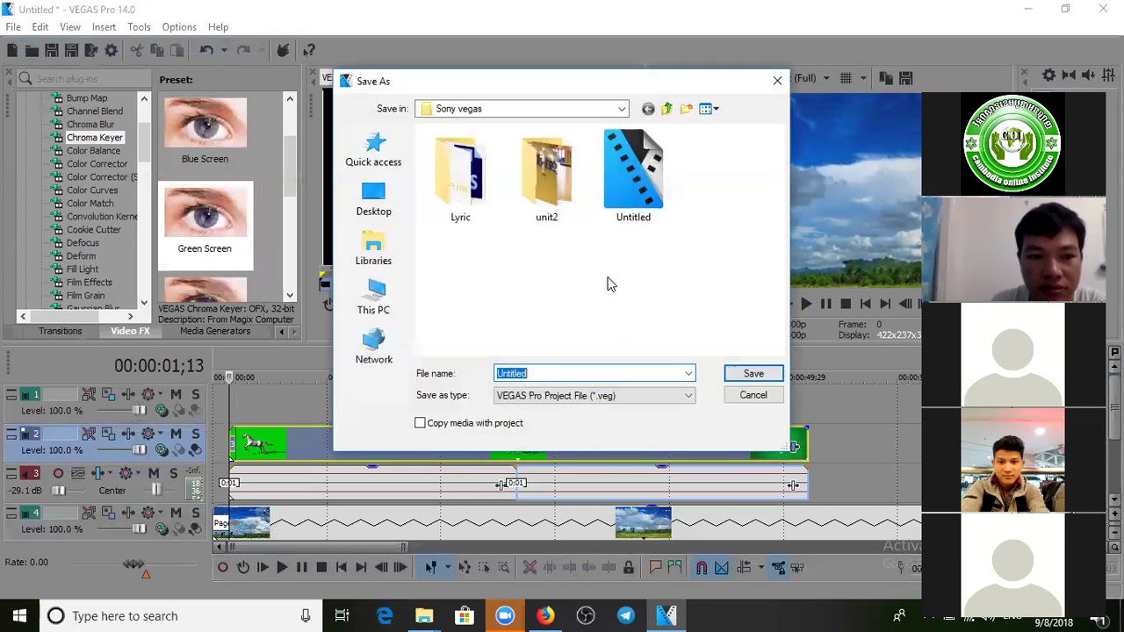
{"action": "left_click", "coordinate": [753, 374]}
{"action": "left_click", "coordinate": [604, 310]}
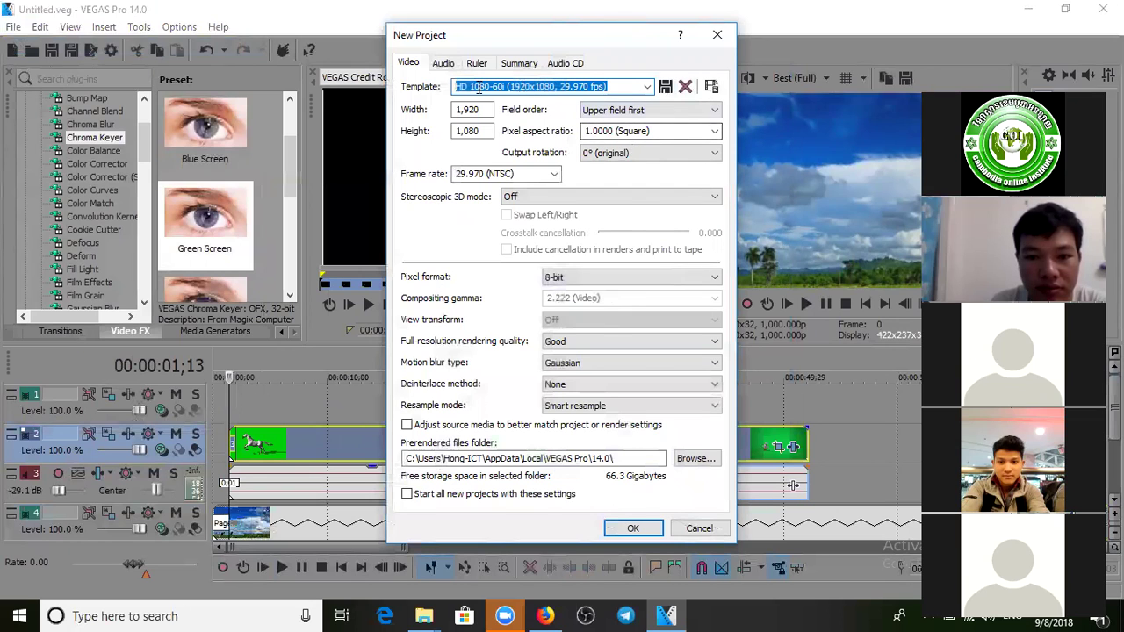
Step: Choose the HD 720-60p (1280x720, 59.940 fps) template for the new project and review its audio settings
{"action": "left_click", "coordinate": [646, 87]}
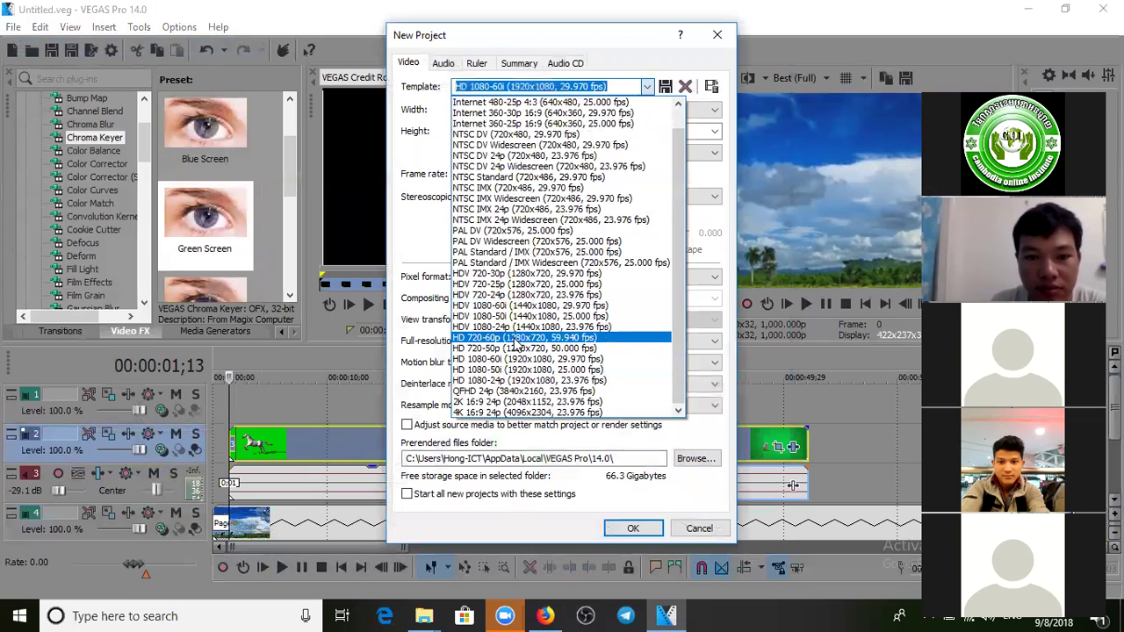
{"action": "left_click", "coordinate": [498, 339]}
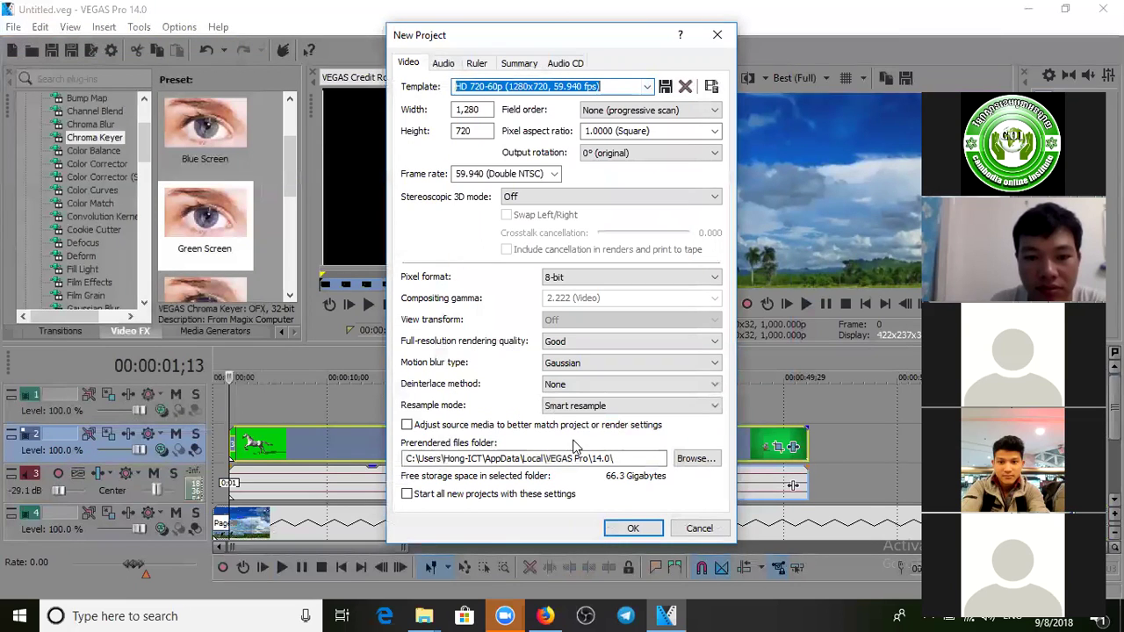
{"action": "left_click", "coordinate": [446, 64]}
{"action": "left_click", "coordinate": [672, 89]}
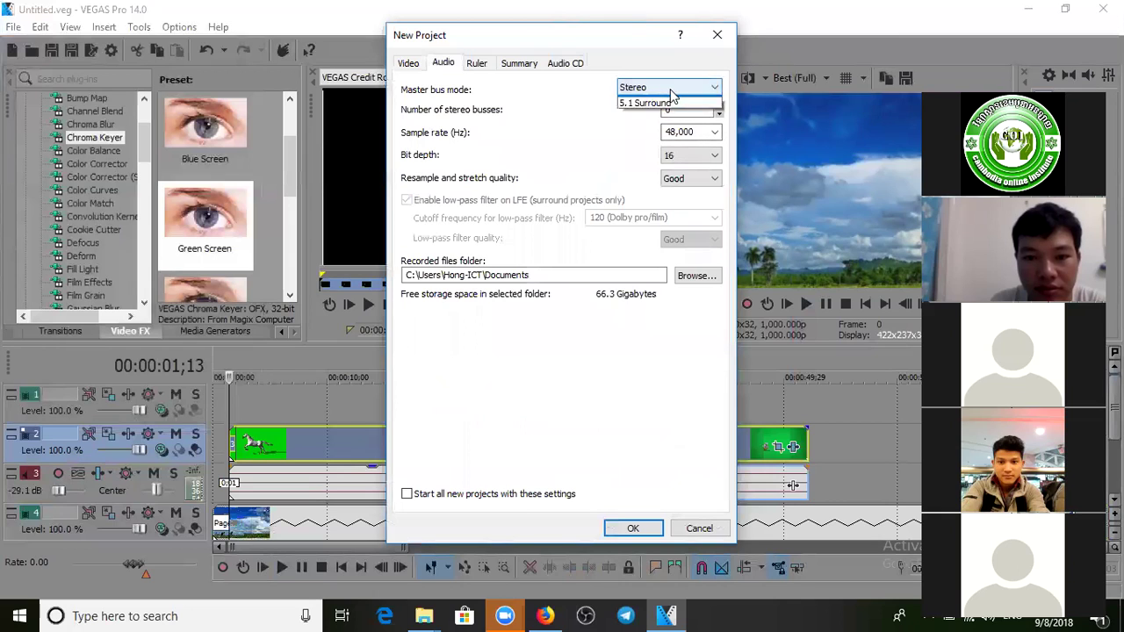
{"action": "left_click", "coordinate": [602, 95]}
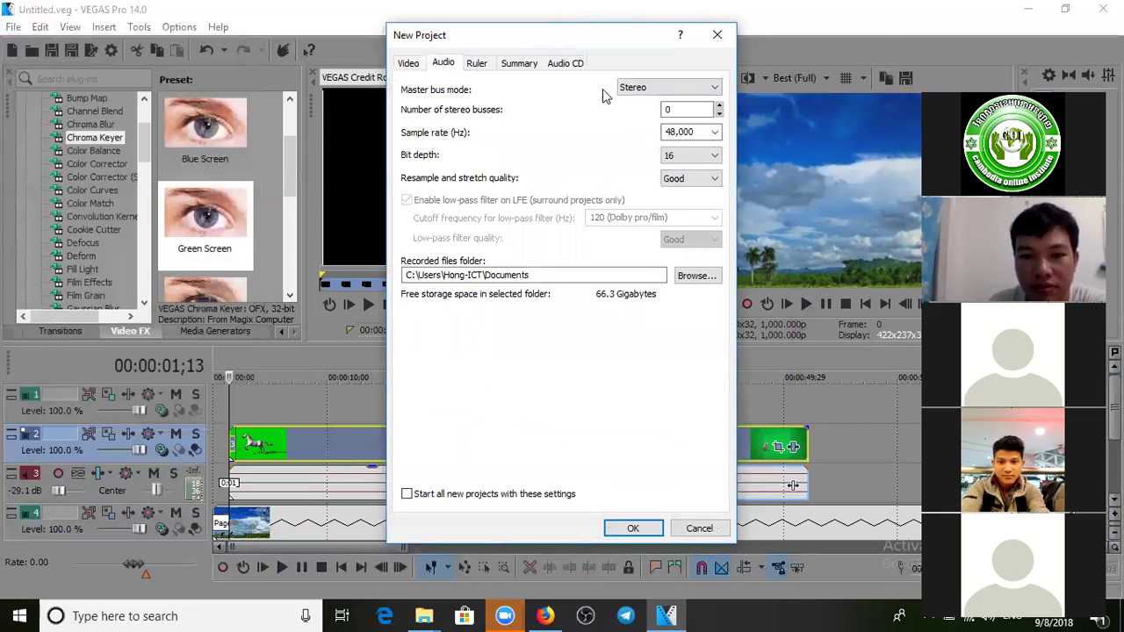
{"action": "left_click", "coordinate": [408, 66]}
{"action": "left_click", "coordinate": [443, 65]}
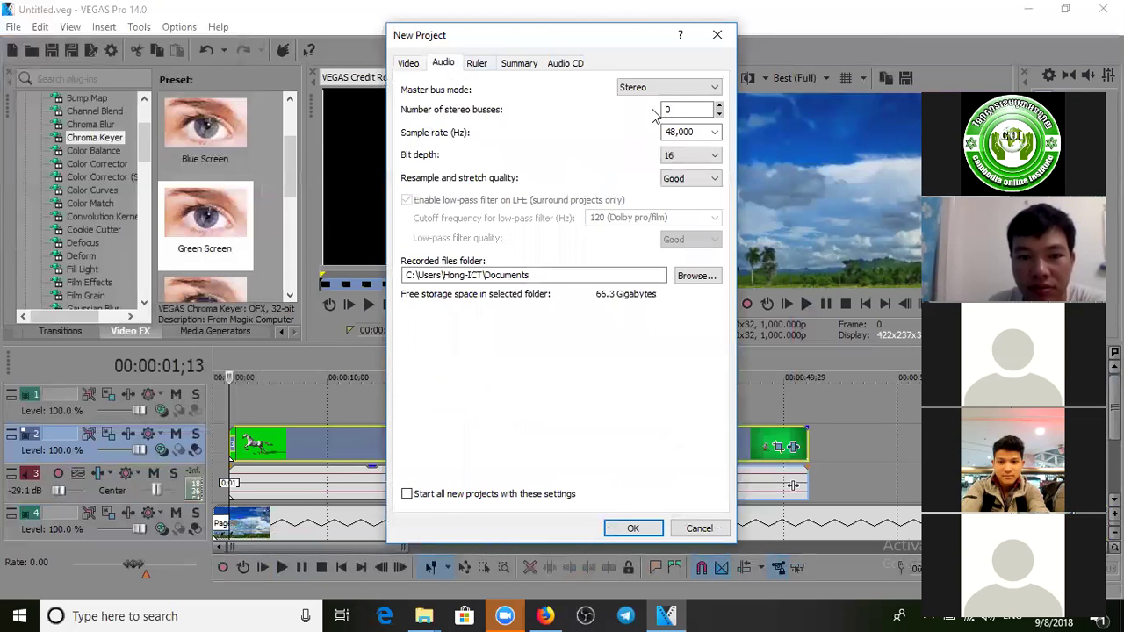
{"action": "left_click", "coordinate": [408, 63]}
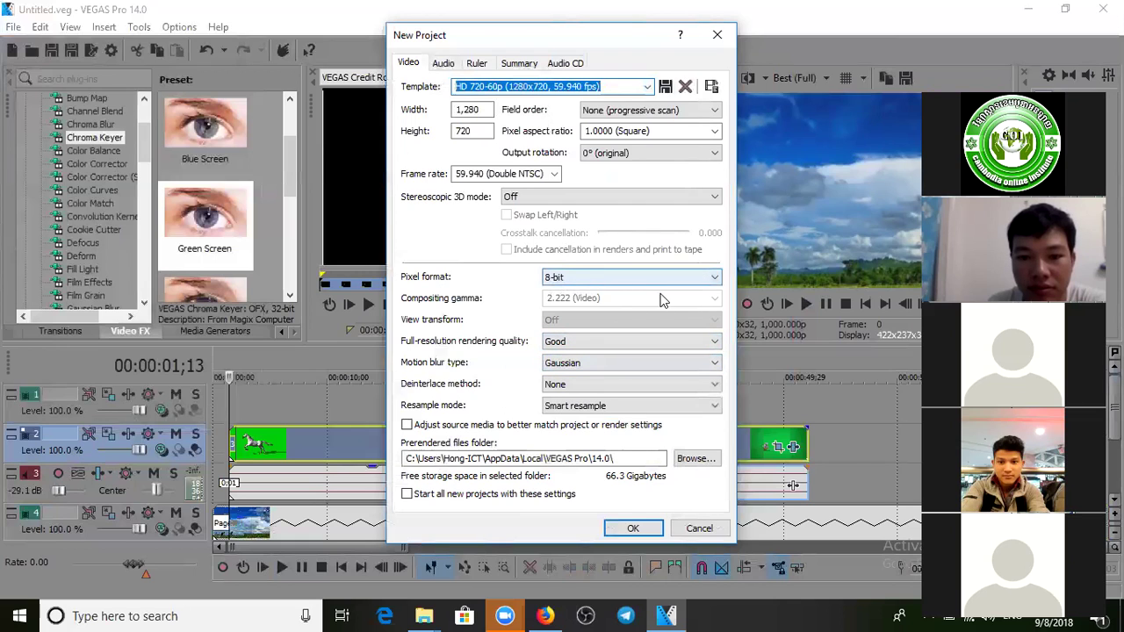
Step: Review the pixel format options, use 8-bit, and create the new project
{"action": "left_click", "coordinate": [692, 281]}
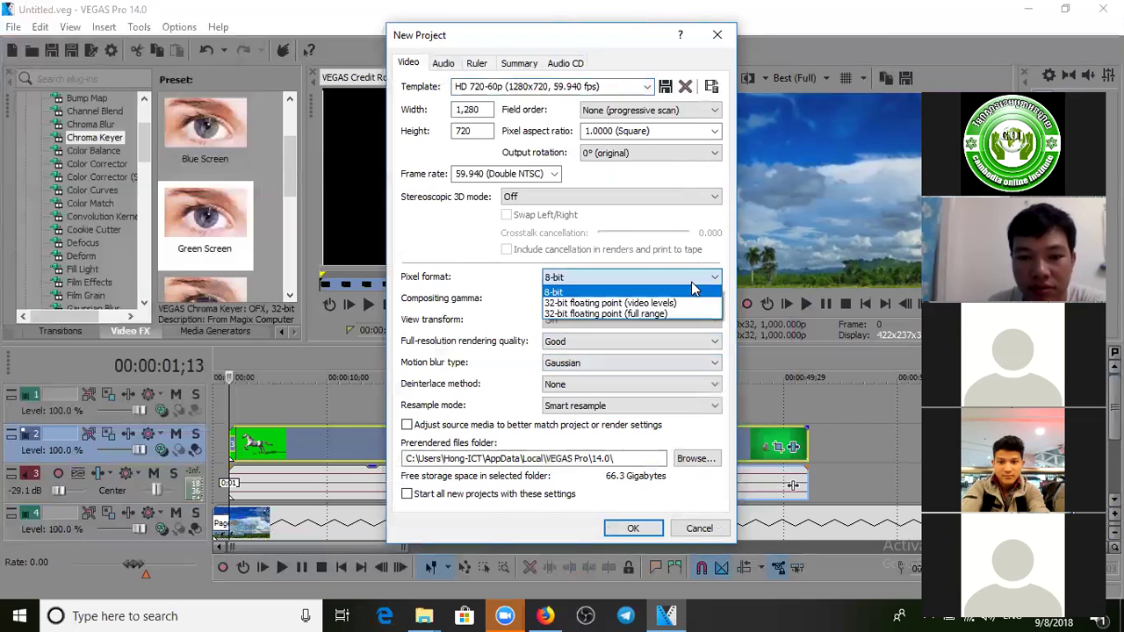
{"action": "left_click", "coordinate": [694, 288]}
{"action": "left_click", "coordinate": [639, 277]}
{"action": "left_click", "coordinate": [666, 279]}
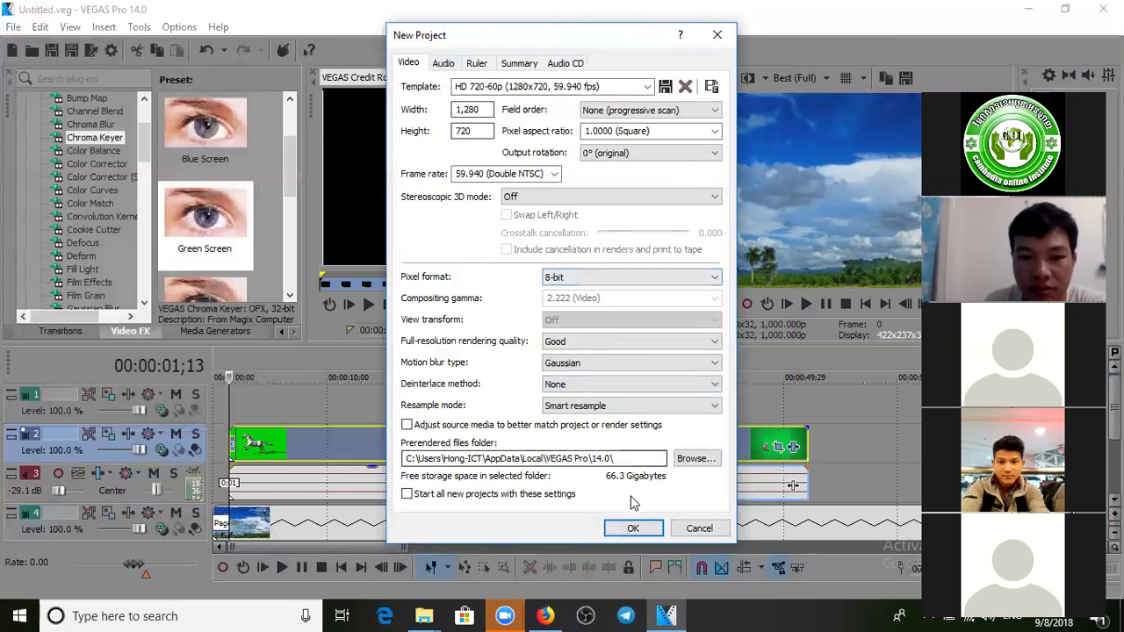
{"action": "left_click", "coordinate": [632, 529]}
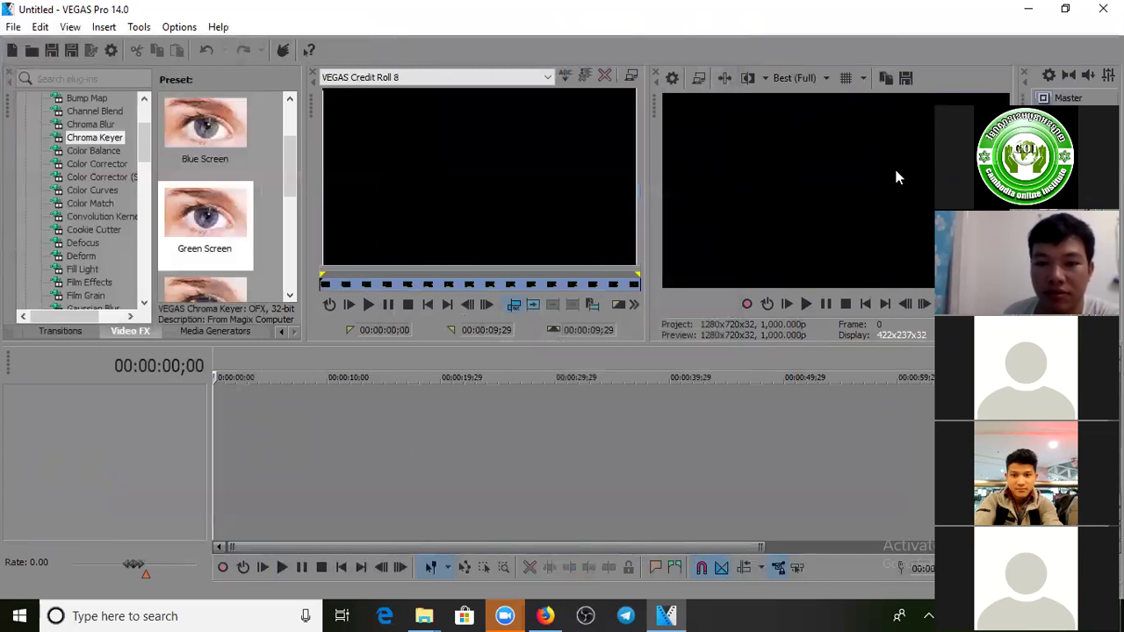
Step: Switch to File Explorer and open lyric.psd from the Lyric folder inside Sony vegas in Photoshop, dismissing the pixel aspect ratio notice
{"action": "key", "text": "alt+Tab"}
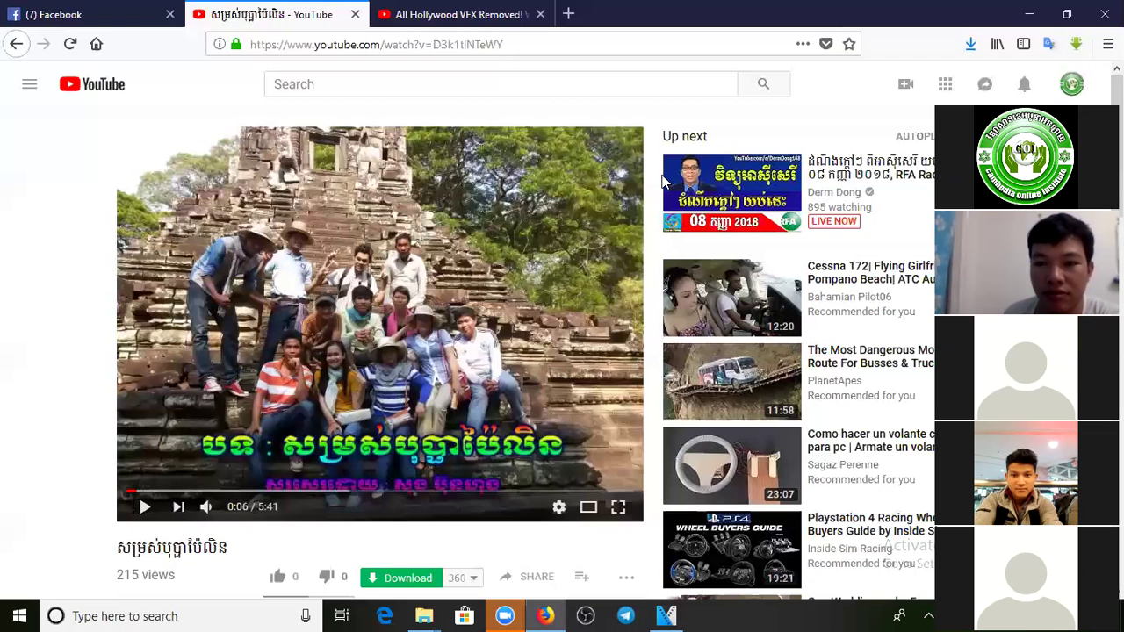
{"action": "left_click", "coordinate": [1028, 11]}
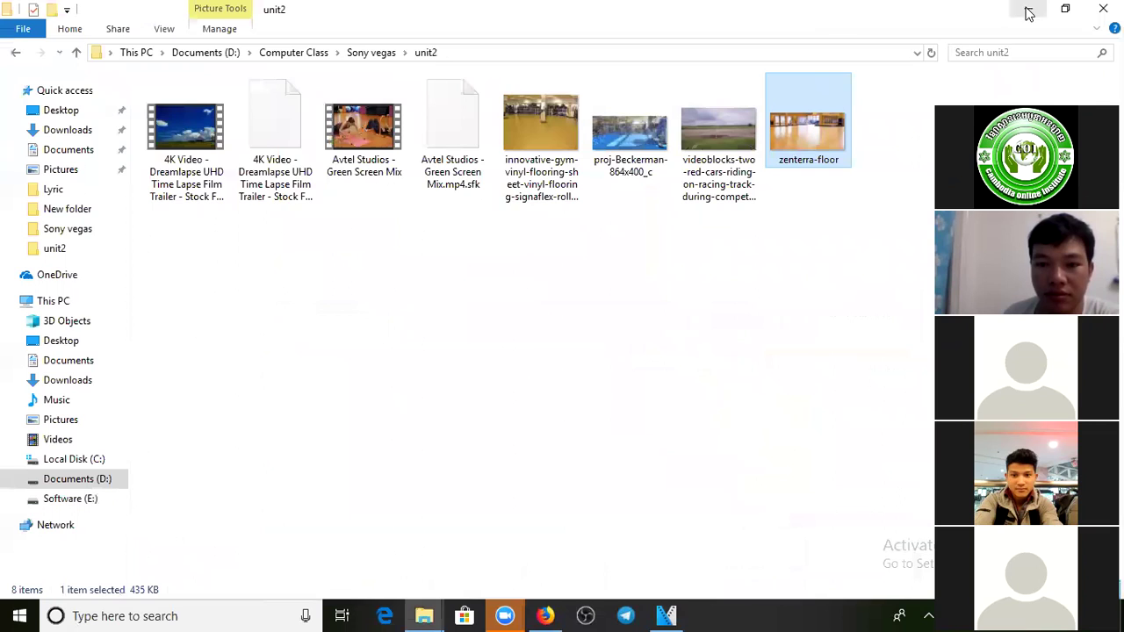
{"action": "left_click", "coordinate": [368, 54]}
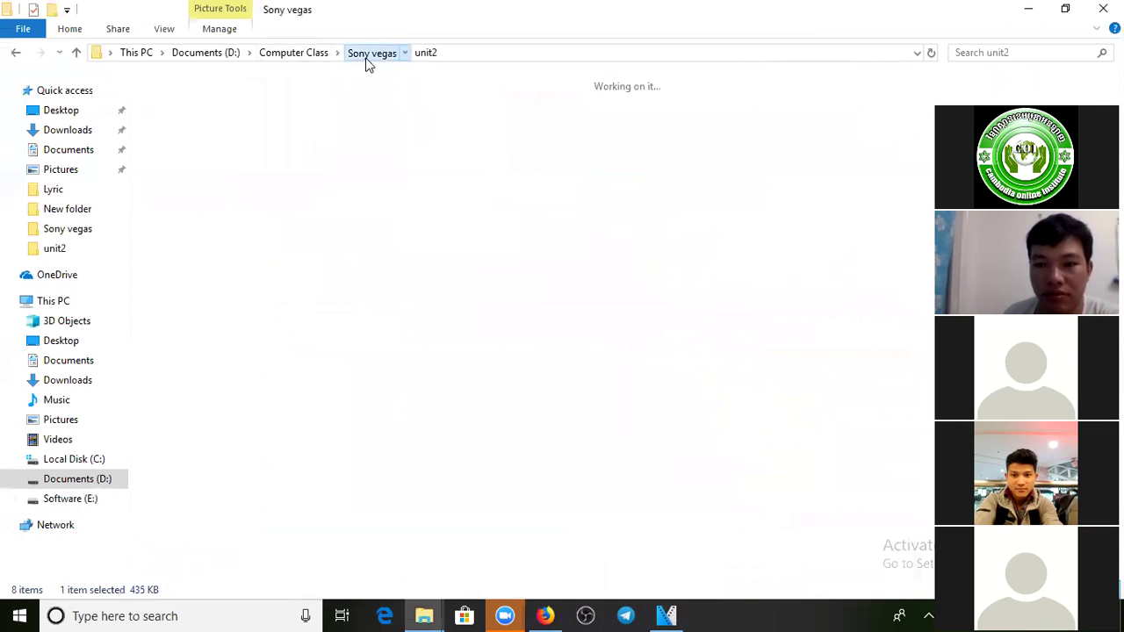
{"action": "double_click", "coordinate": [188, 122]}
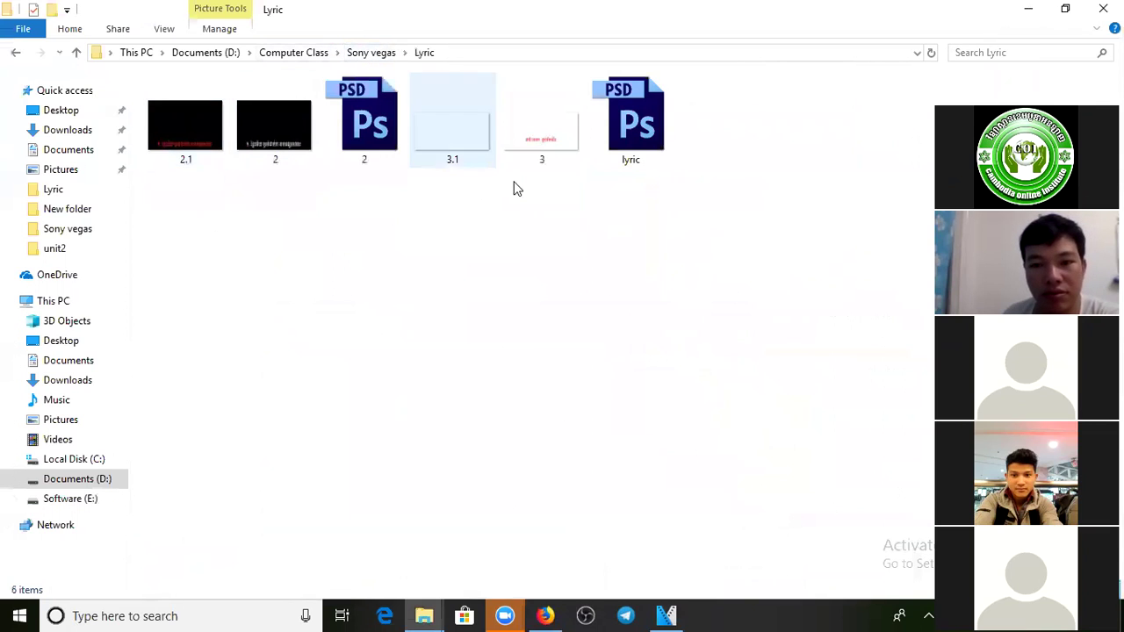
{"action": "double_click", "coordinate": [641, 151]}
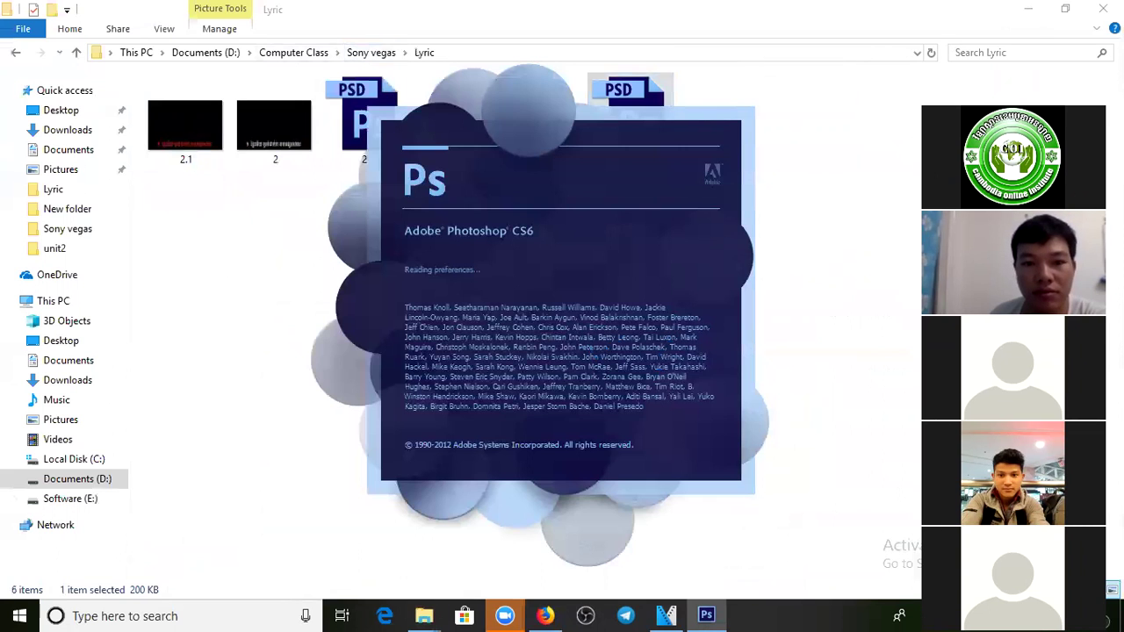
{"action": "left_click", "coordinate": [667, 613]}
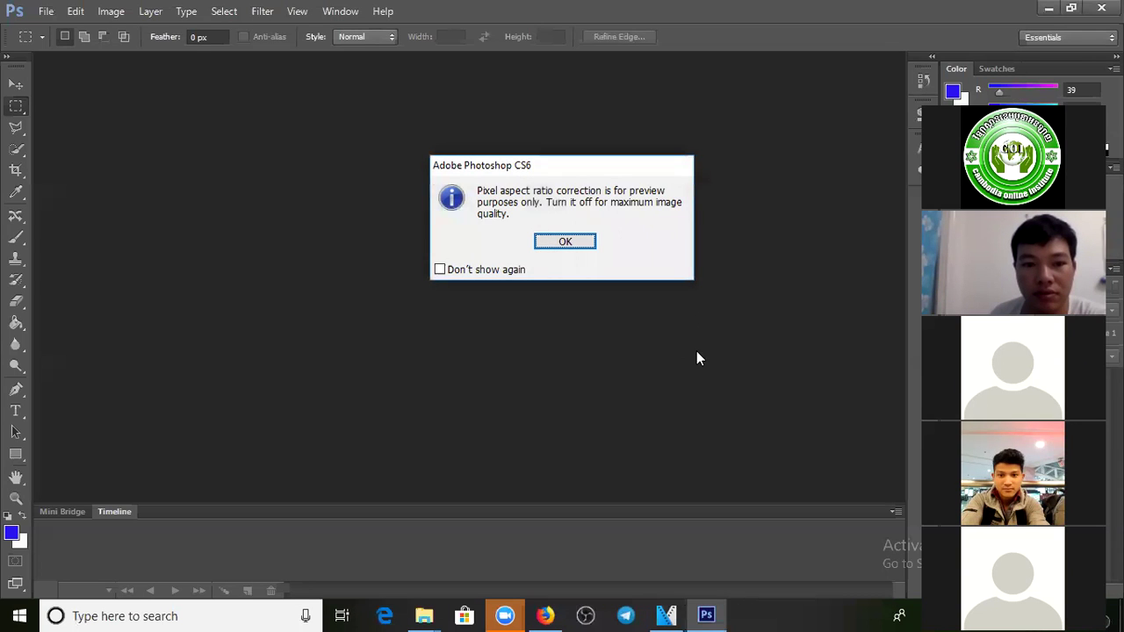
{"action": "left_click", "coordinate": [581, 249]}
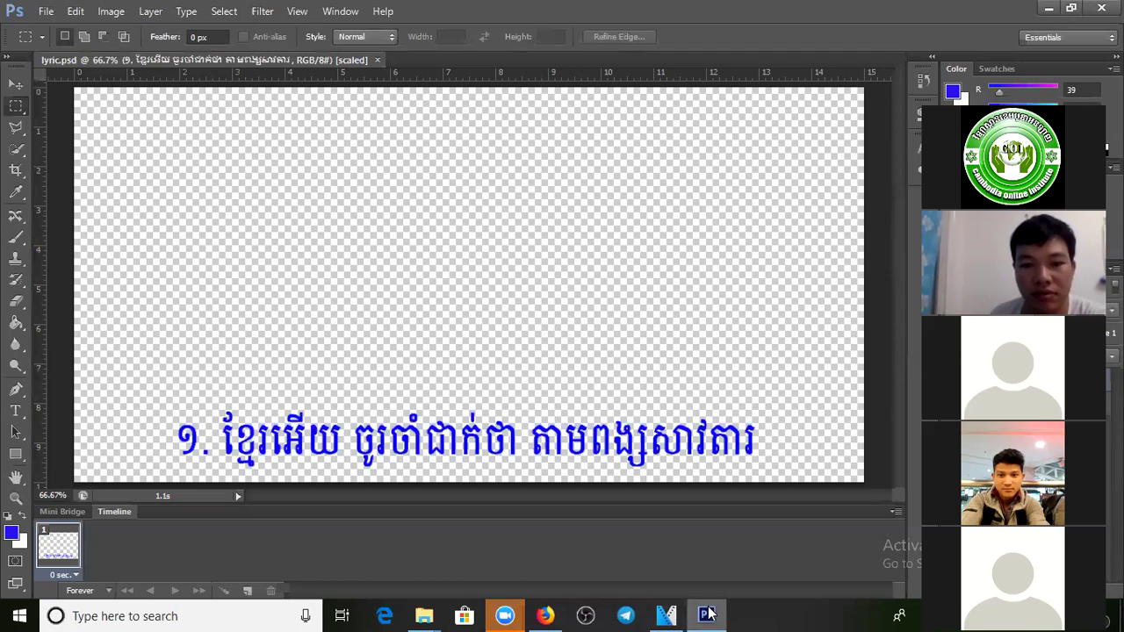
Step: Check the new project's frame size in VEGAS Pro, and return to lyric.psd in Photoshop
{"action": "left_click", "coordinate": [708, 613]}
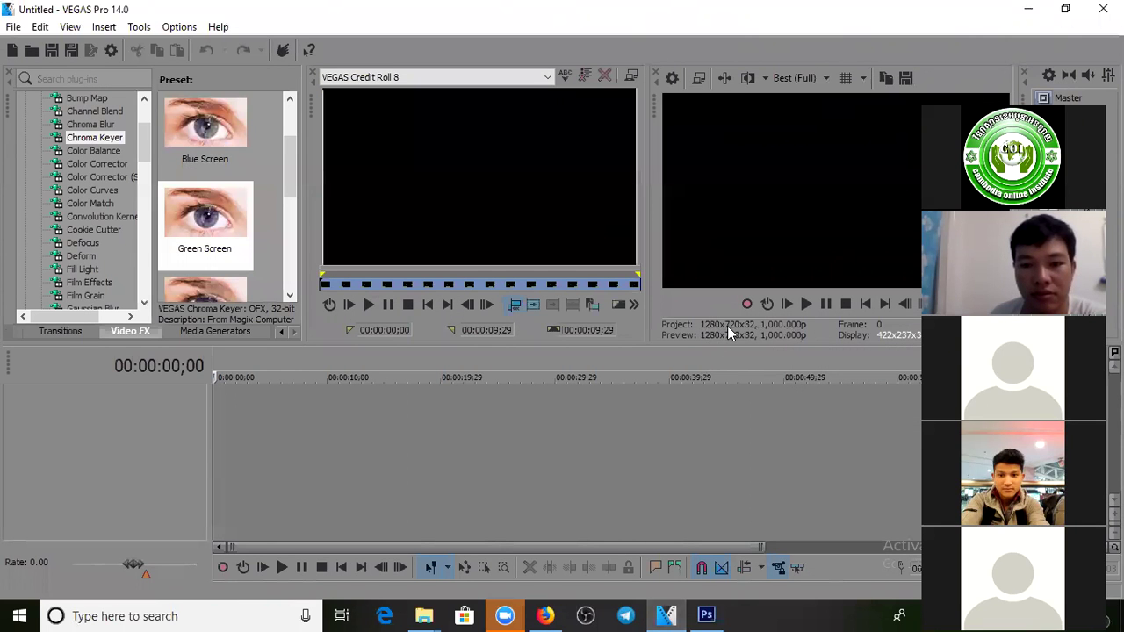
{"action": "mouse_move", "coordinate": [671, 614]}
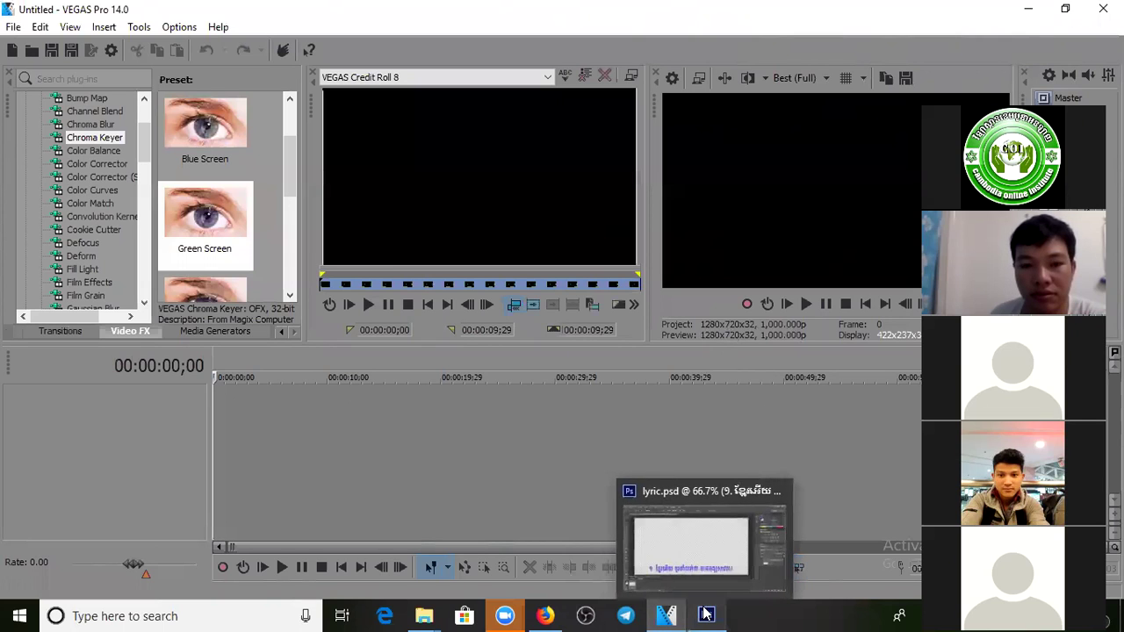
{"action": "left_click", "coordinate": [705, 615]}
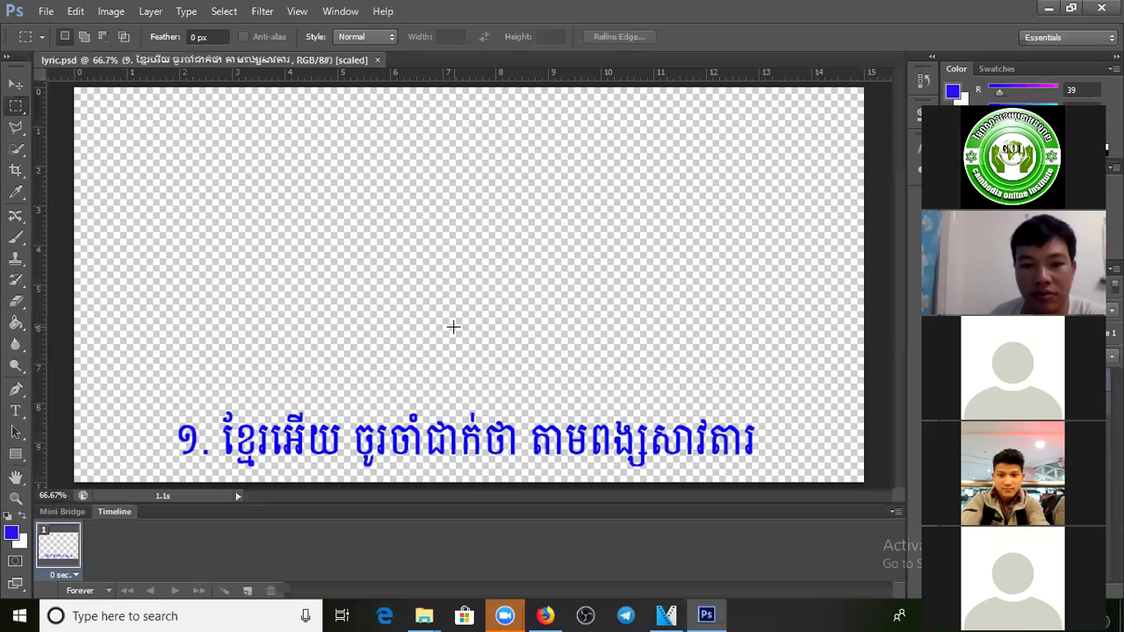
Step: Resize the lyric.psd image to a width of 1280 pixels with proportions constrained
{"action": "left_click", "coordinate": [79, 13]}
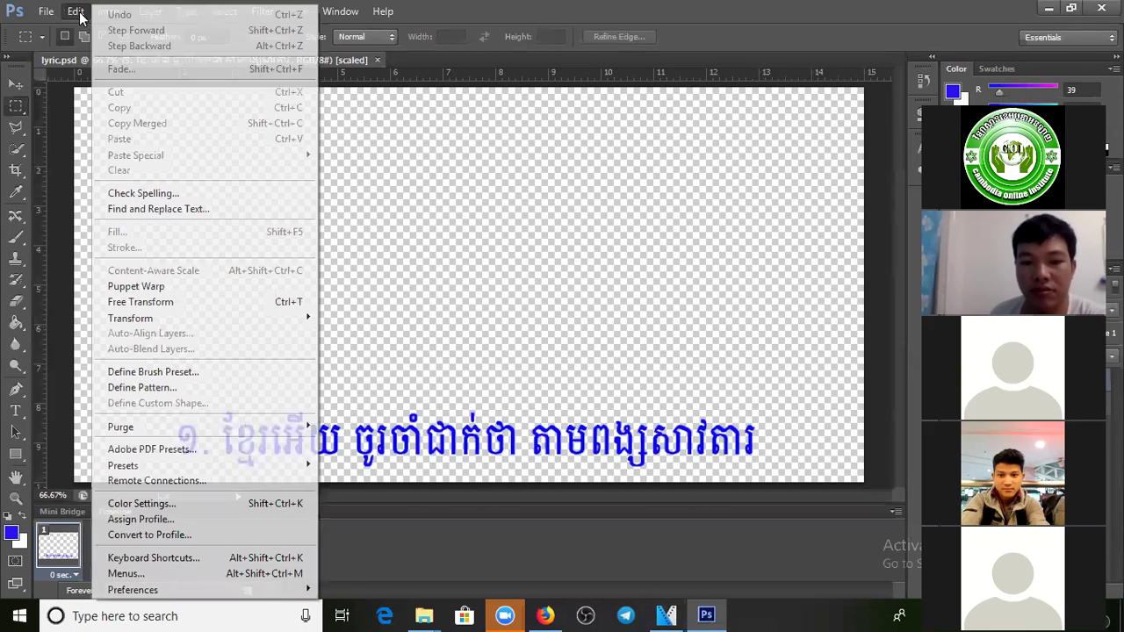
{"action": "left_click", "coordinate": [76, 13]}
{"action": "left_click", "coordinate": [105, 11]}
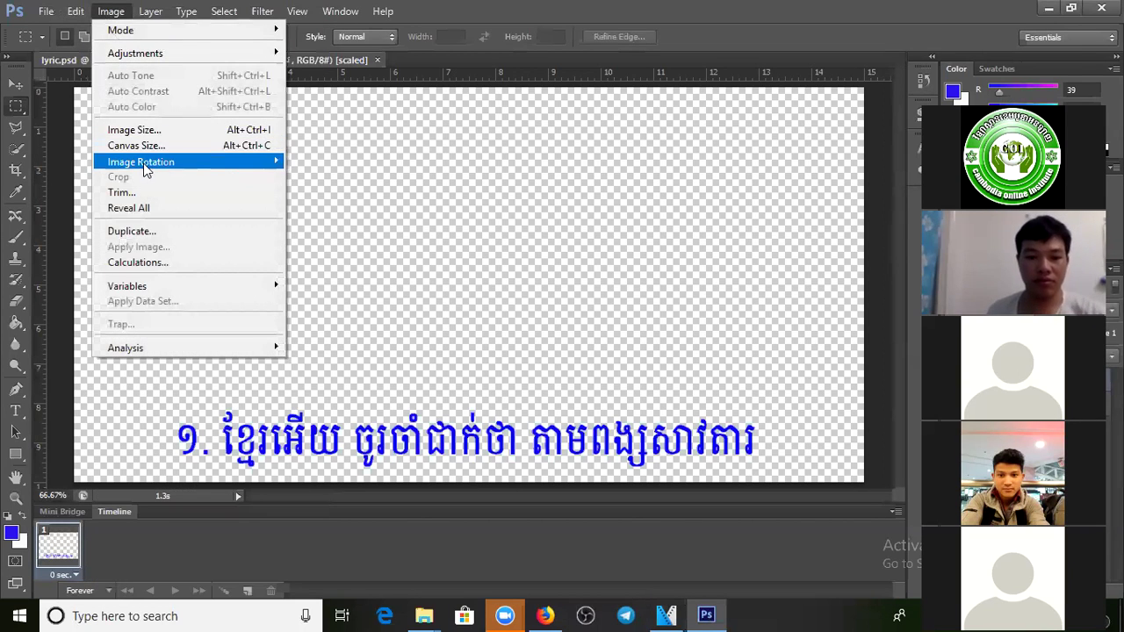
{"action": "left_click", "coordinate": [156, 131]}
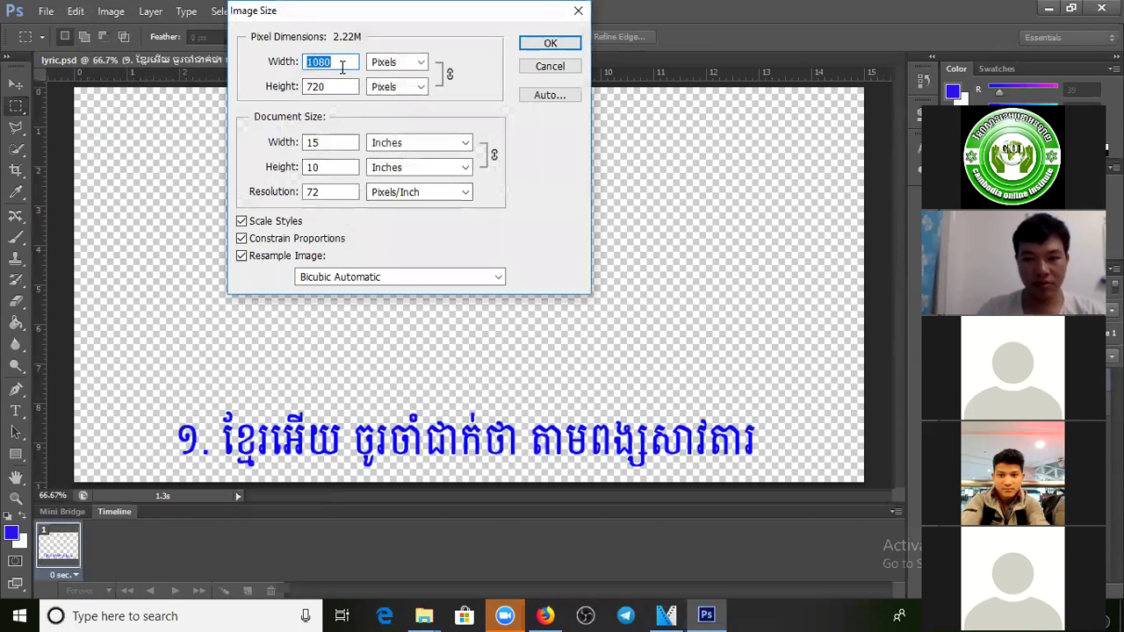
{"action": "type", "text": "1280"}
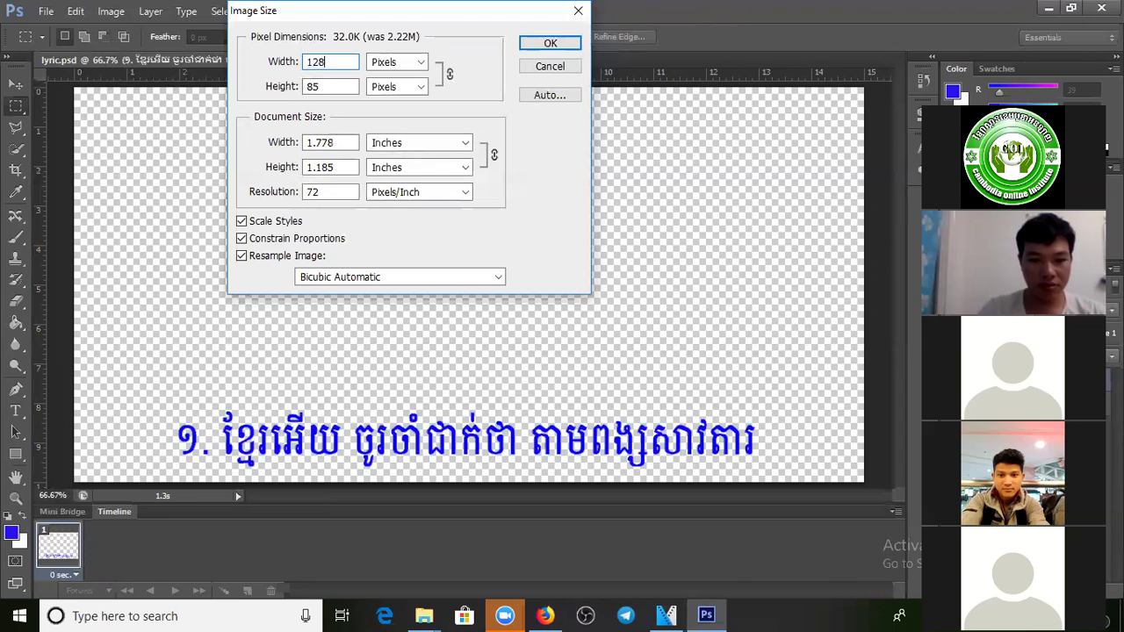
{"action": "left_click", "coordinate": [541, 45]}
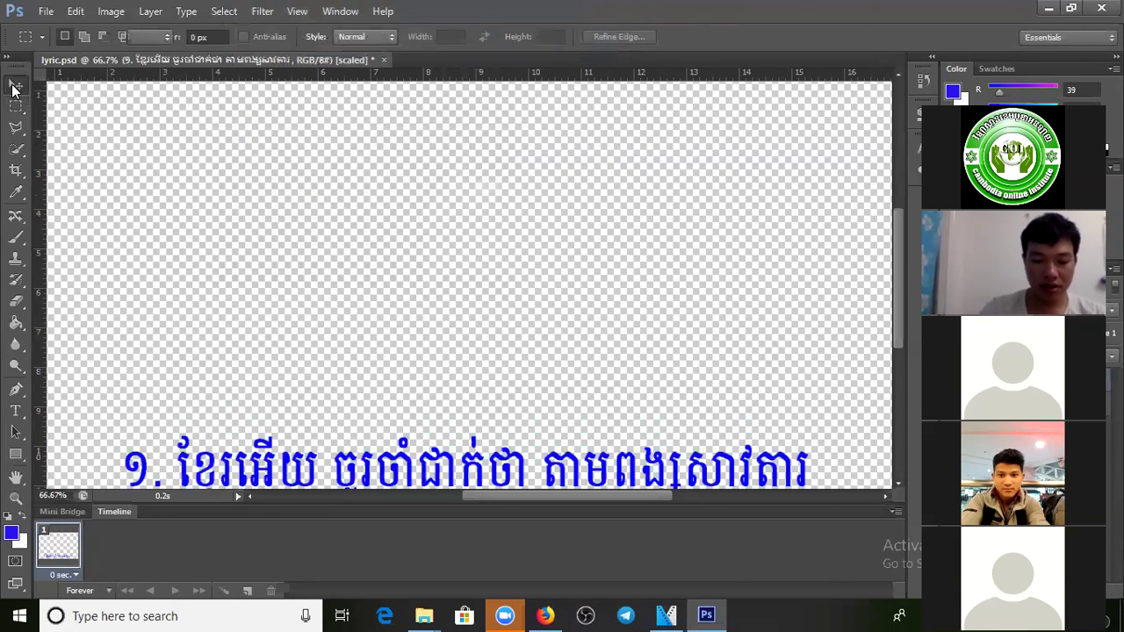
{"action": "left_click", "coordinate": [15, 84]}
{"action": "key", "text": "ctrl+minus"}
{"action": "key", "text": "ctrl+minus"}
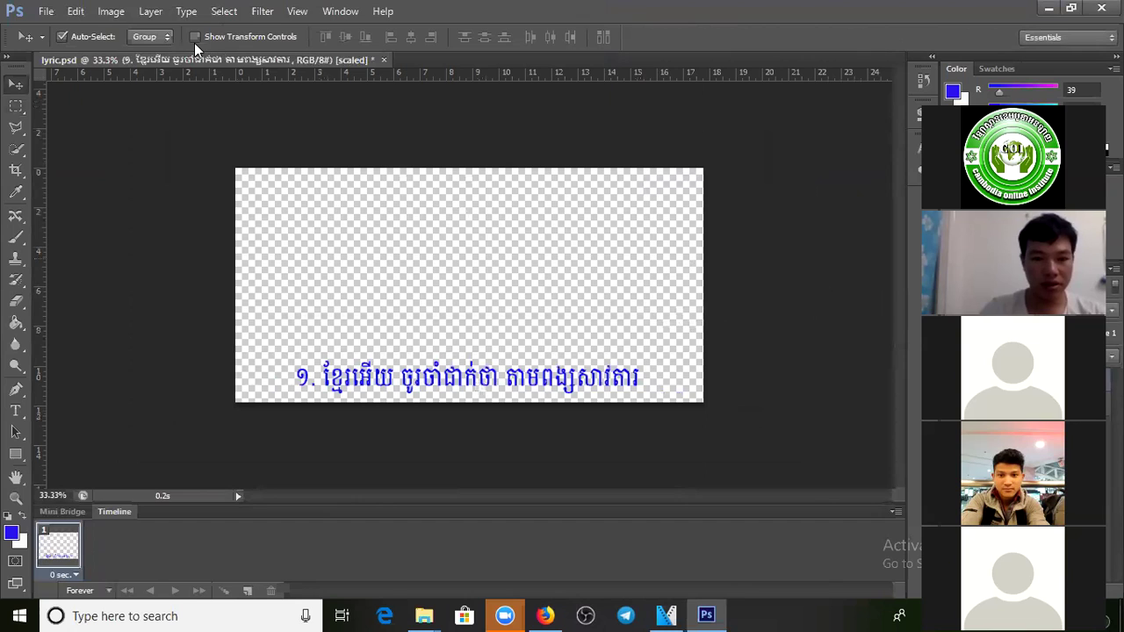
{"action": "left_click", "coordinate": [109, 12]}
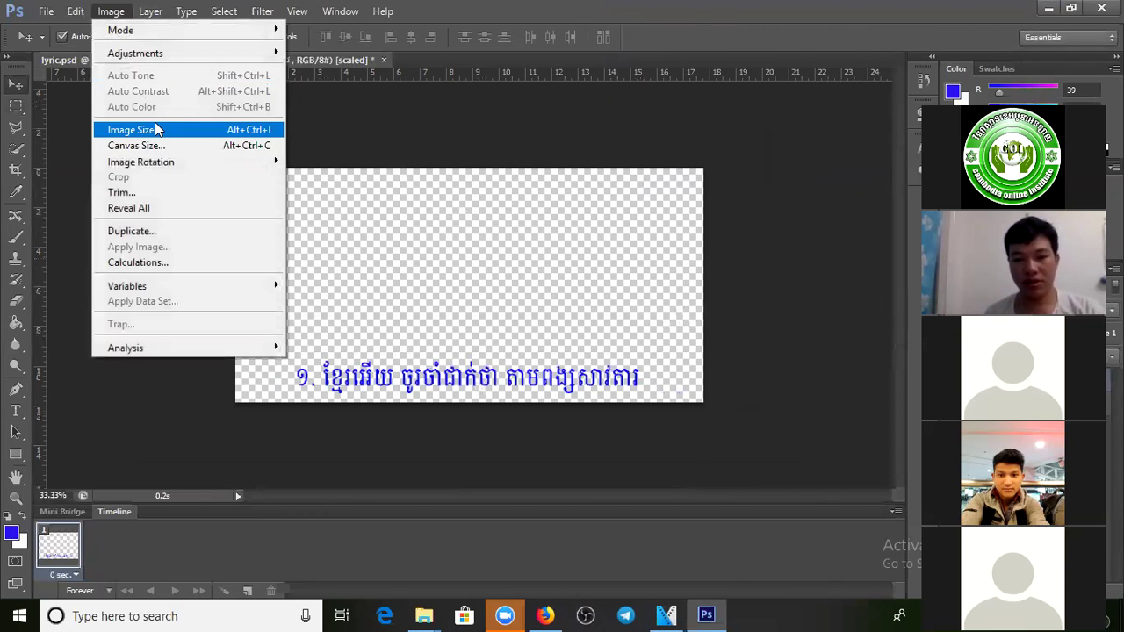
{"action": "left_click", "coordinate": [147, 127]}
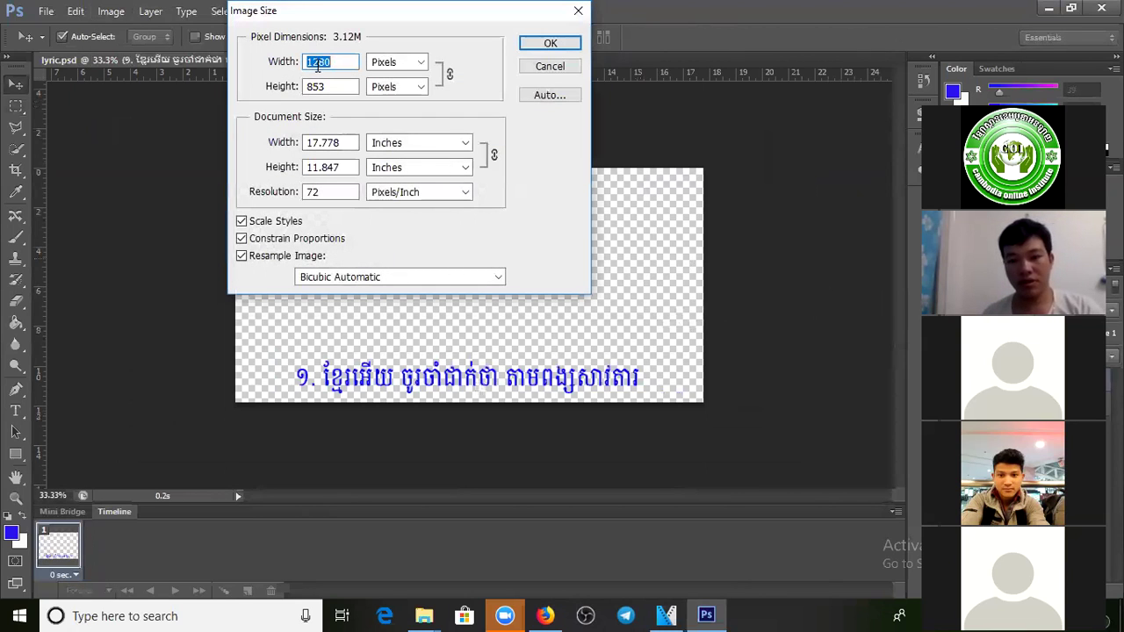
{"action": "left_click", "coordinate": [337, 86]}
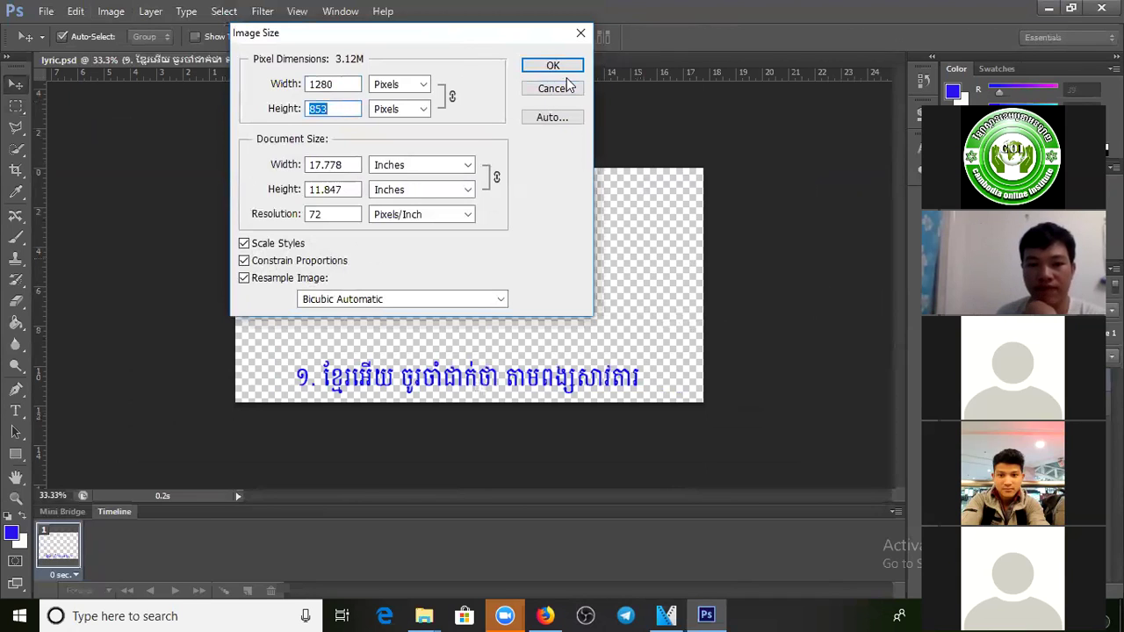
{"action": "left_click", "coordinate": [245, 244]}
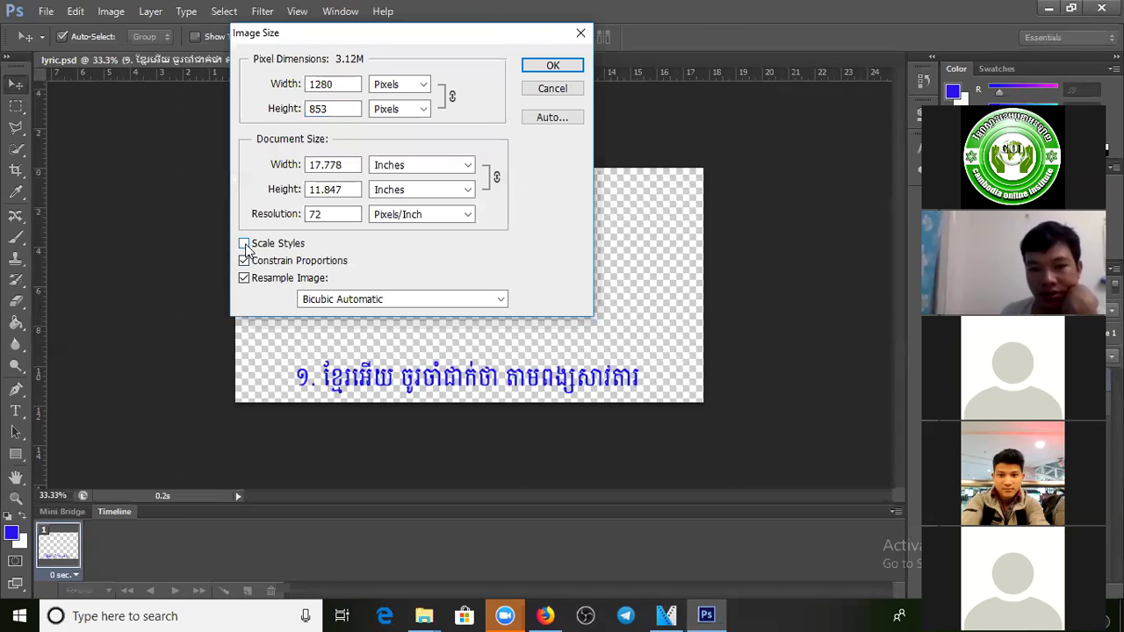
{"action": "double_click", "coordinate": [321, 109]}
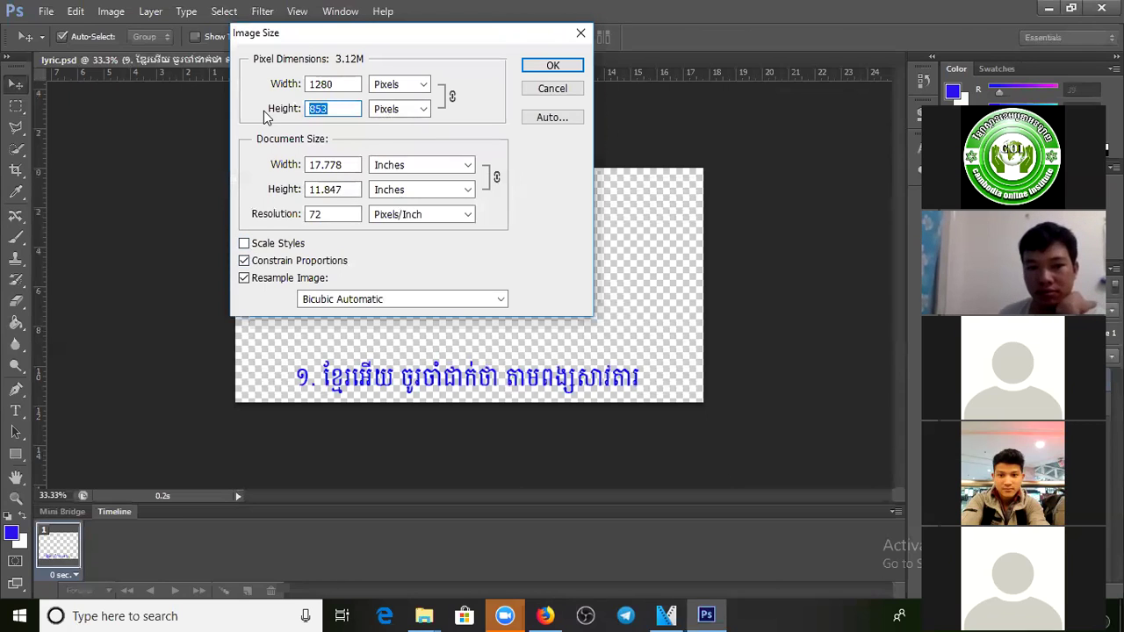
{"action": "type", "text": "720"}
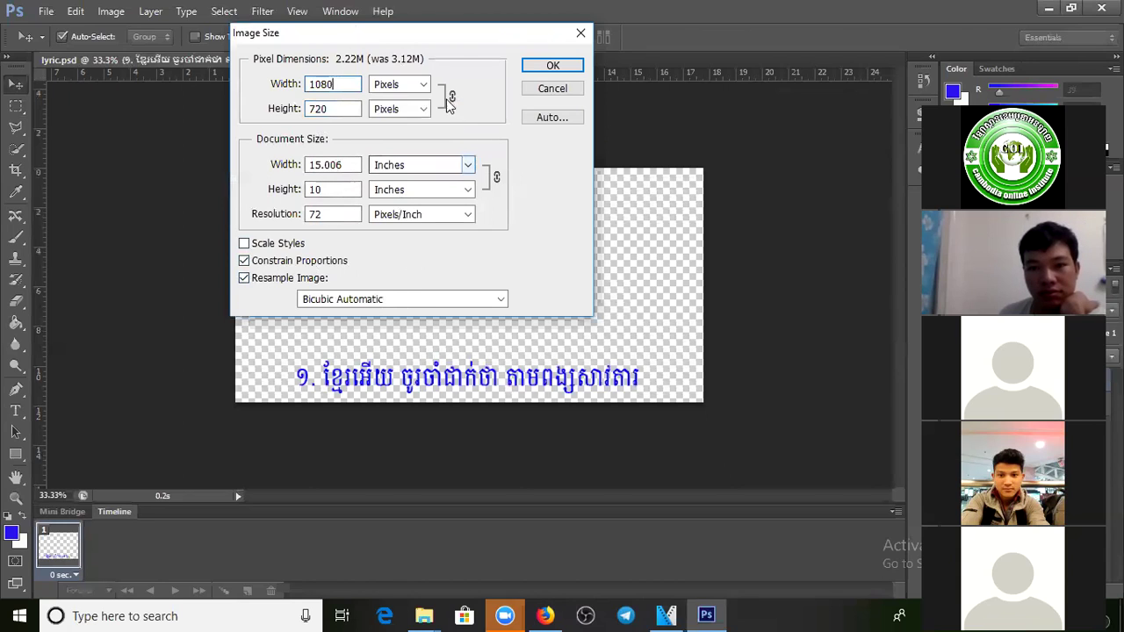
{"action": "key", "text": "Tab"}
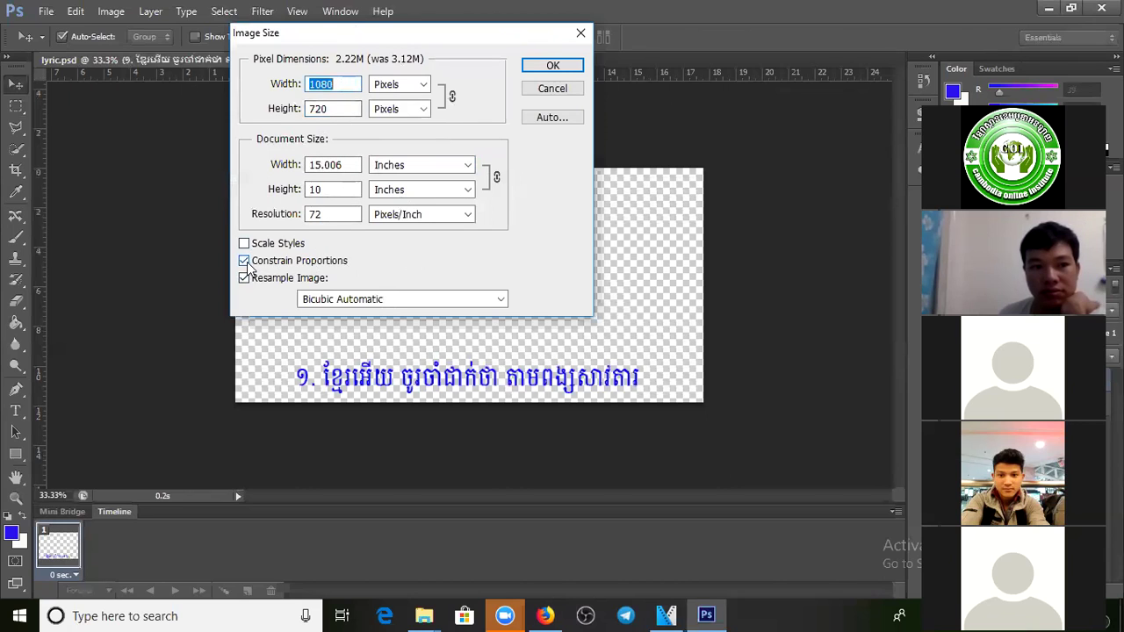
{"action": "left_click", "coordinate": [416, 300]}
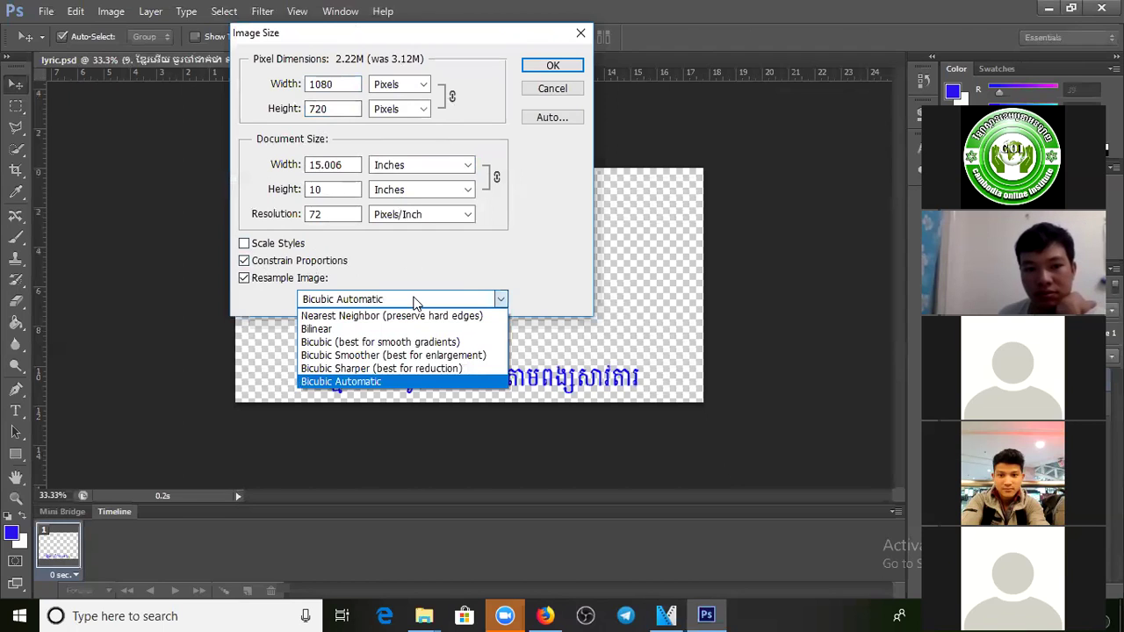
{"action": "left_click", "coordinate": [416, 300]}
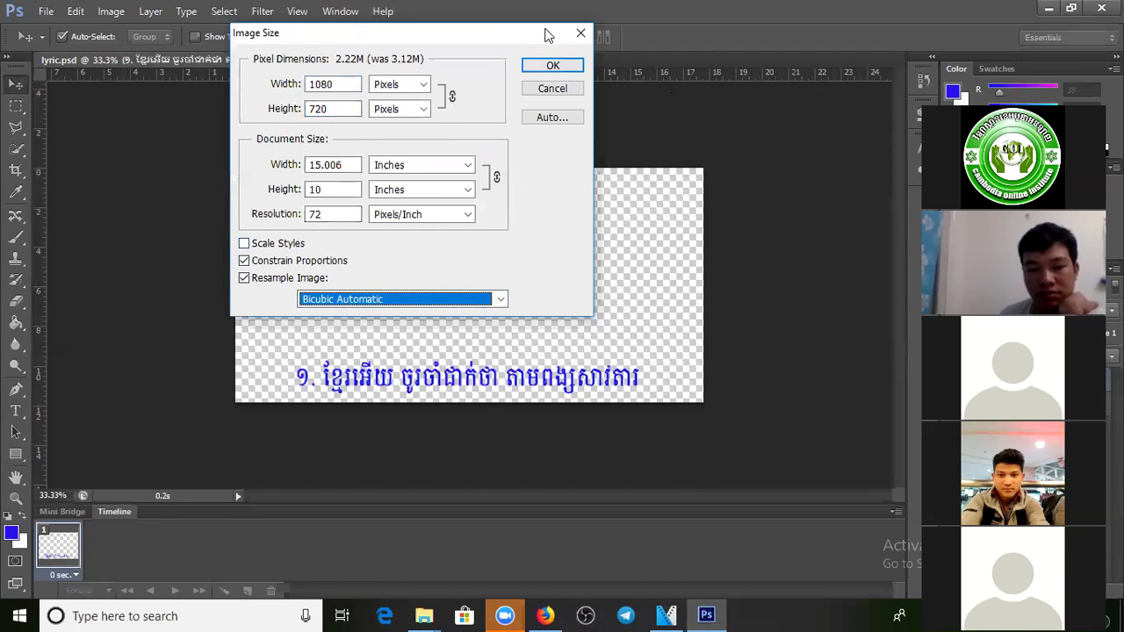
{"action": "left_click", "coordinate": [581, 33]}
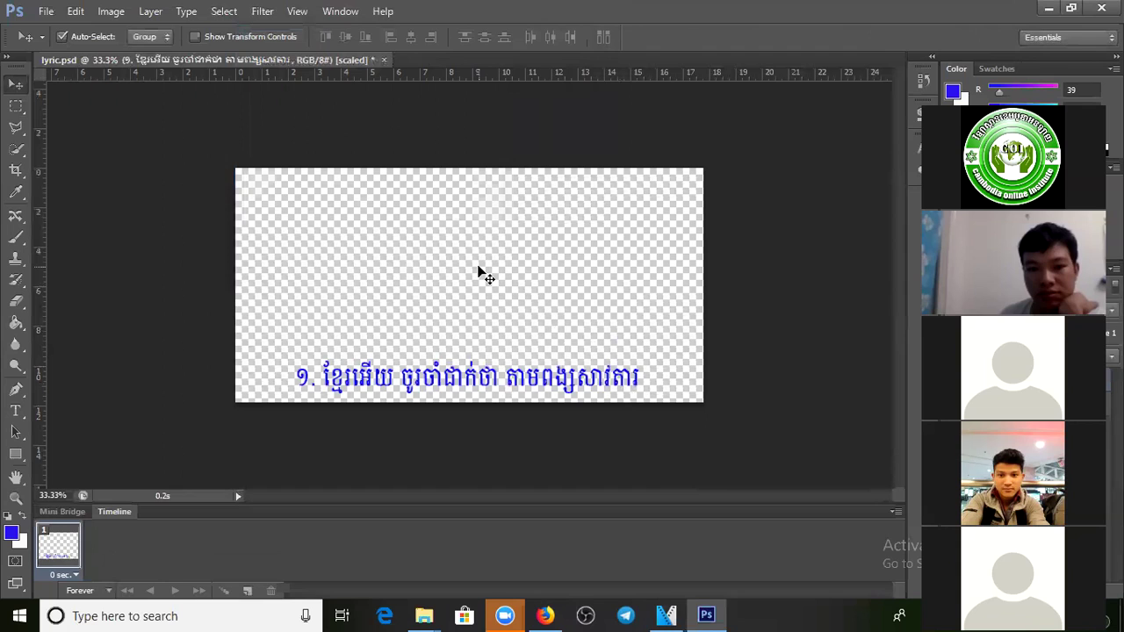
Step: Create a new 1280 x 720 pixel document with transparent background at 72 pixels/inch, and dismiss the pixel aspect ratio notice
{"action": "key", "text": "ctrl+n"}
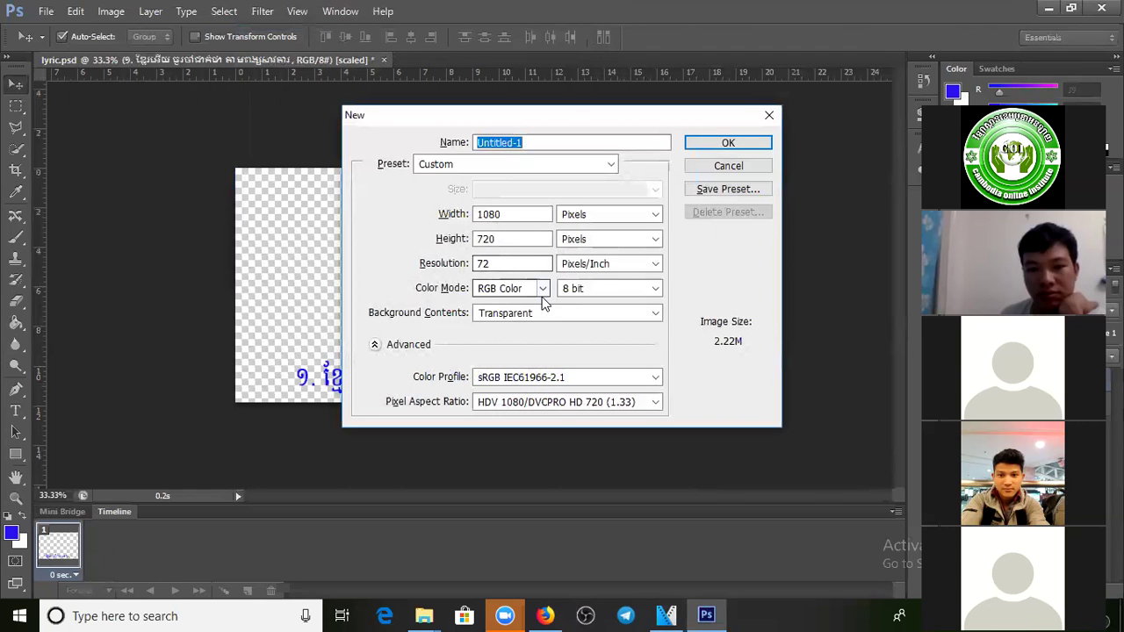
{"action": "left_click", "coordinate": [545, 314]}
{"action": "left_click", "coordinate": [537, 354]}
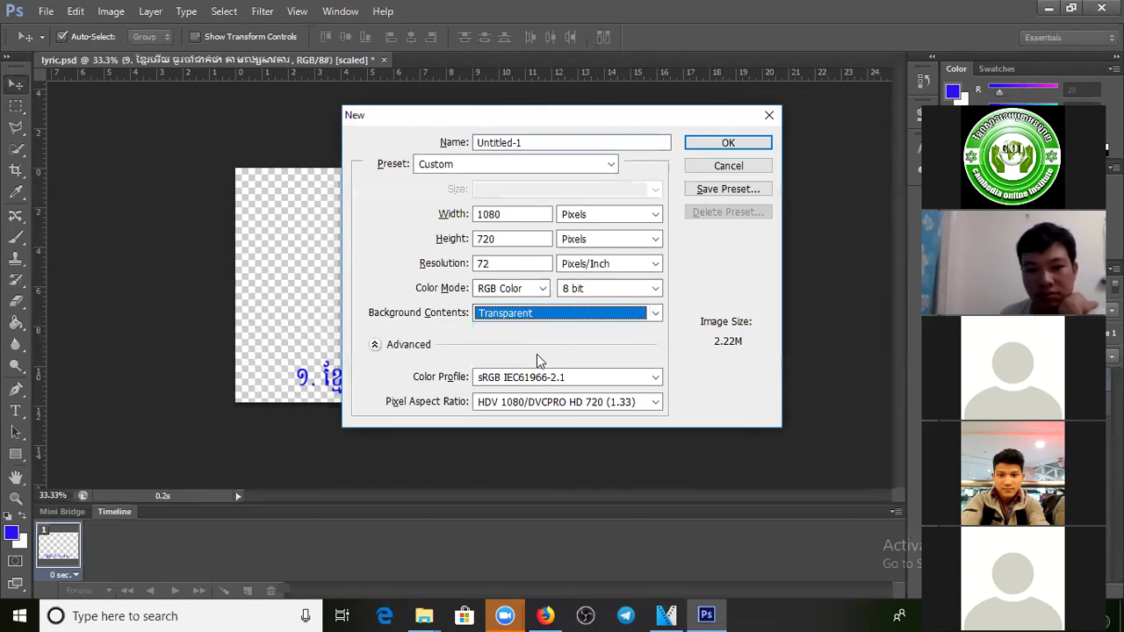
{"action": "left_click", "coordinate": [531, 313]}
{"action": "left_click", "coordinate": [530, 355]}
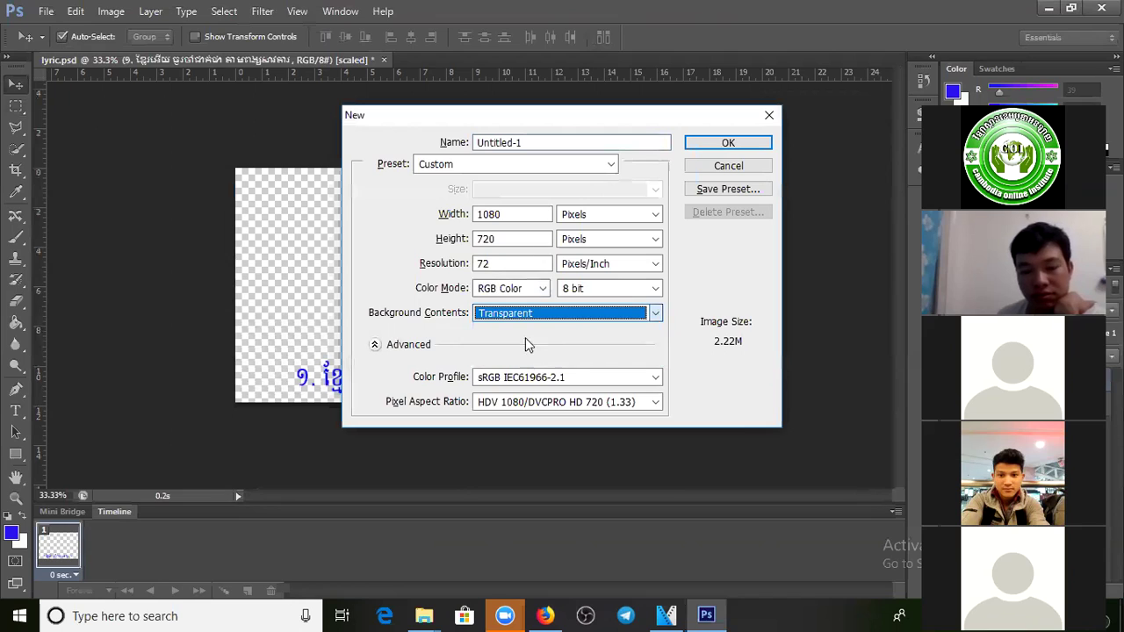
{"action": "left_click", "coordinate": [511, 217]}
{"action": "key", "text": "BackSpace"}
{"action": "key", "text": "BackSpace"}
{"action": "key", "text": "BackSpace"}
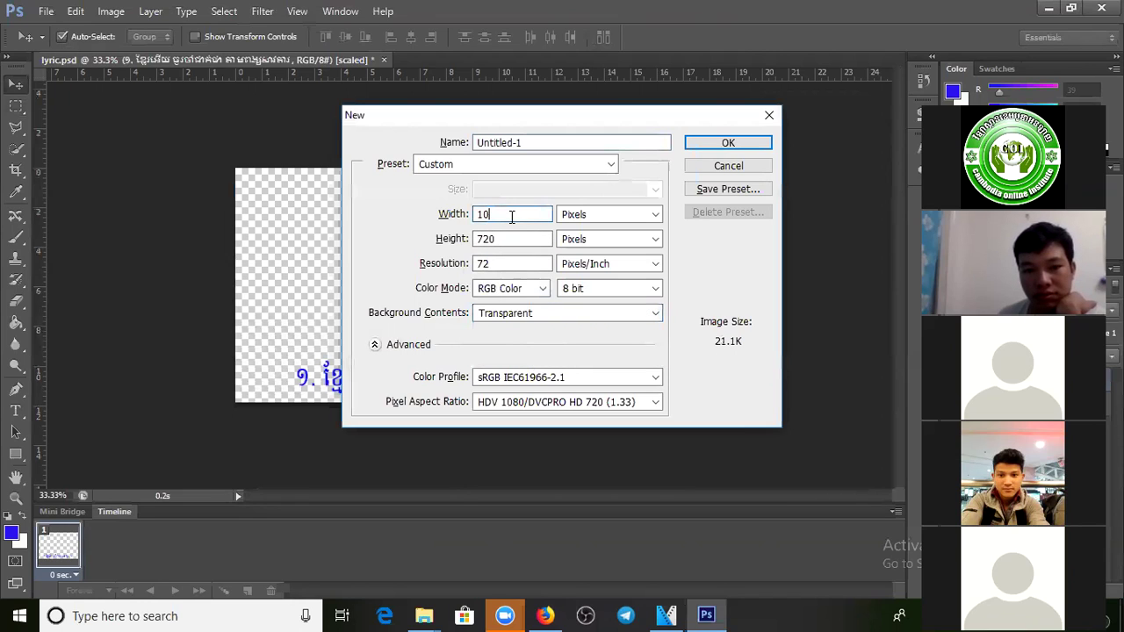
{"action": "type", "text": "280"}
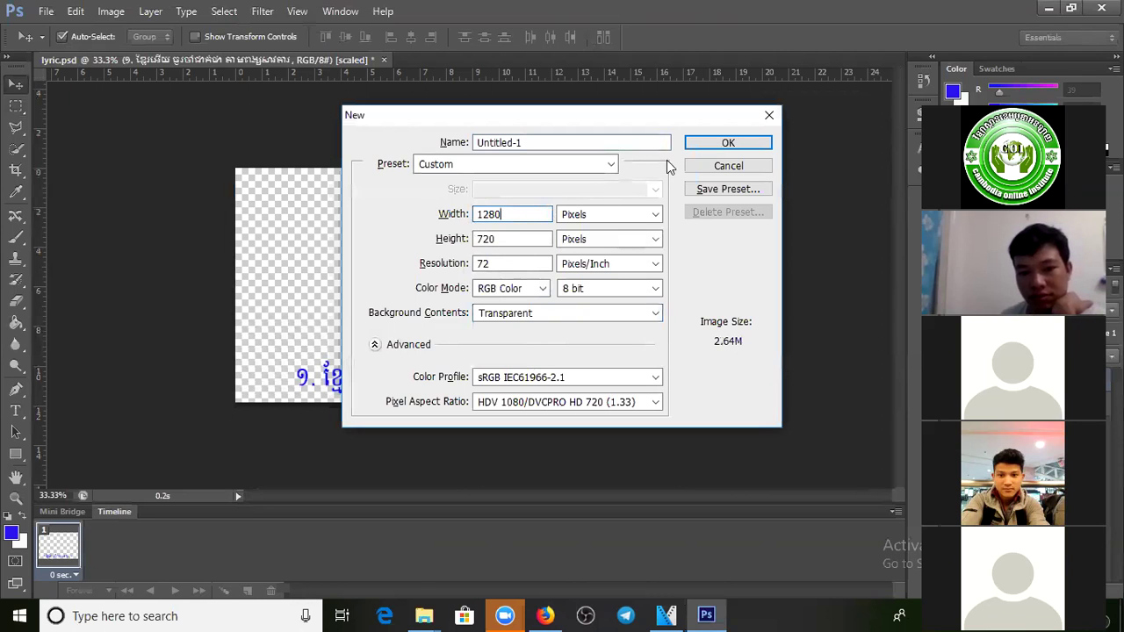
{"action": "left_click", "coordinate": [740, 142]}
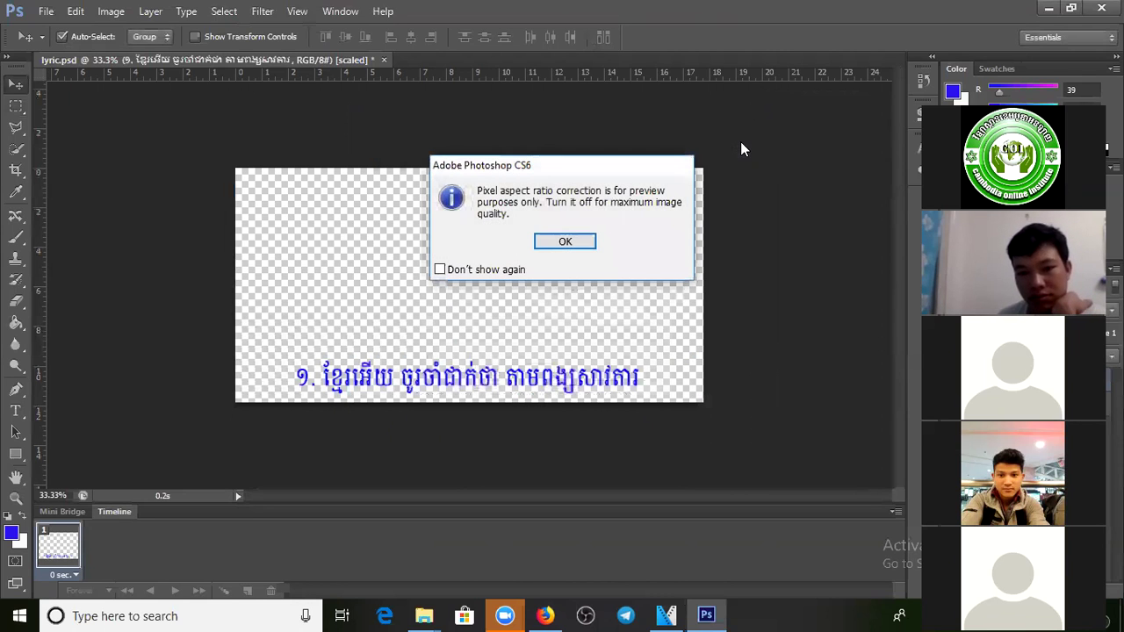
{"action": "left_click", "coordinate": [564, 240]}
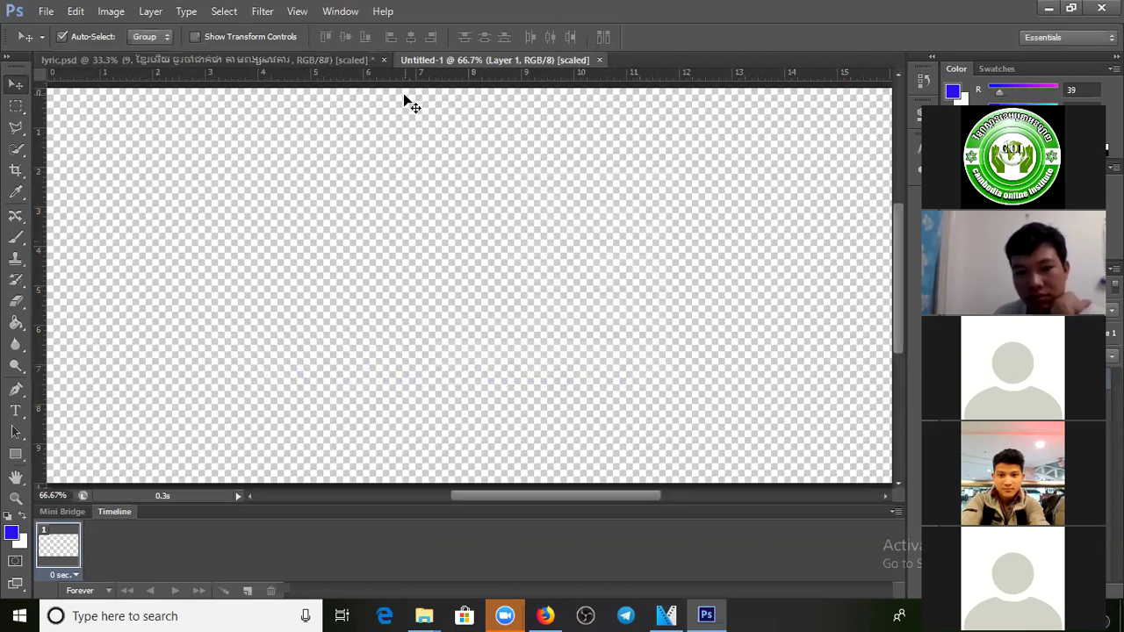
Step: Copy the lyric text layer from lyric.psd into the new document, placing it near the canvas's lower edge
{"action": "key", "text": "ctrl+minus"}
{"action": "key", "text": "ctrl+minus"}
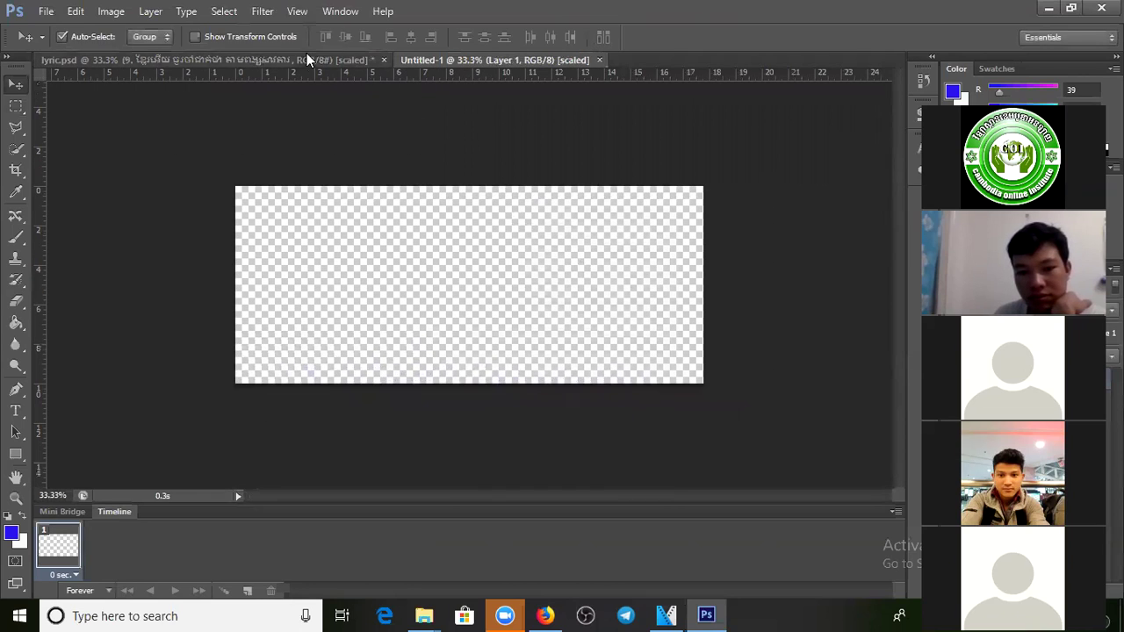
{"action": "left_click", "coordinate": [307, 58]}
{"action": "left_click_drag", "start_coordinate": [431, 380], "coordinate": [455, 362]}
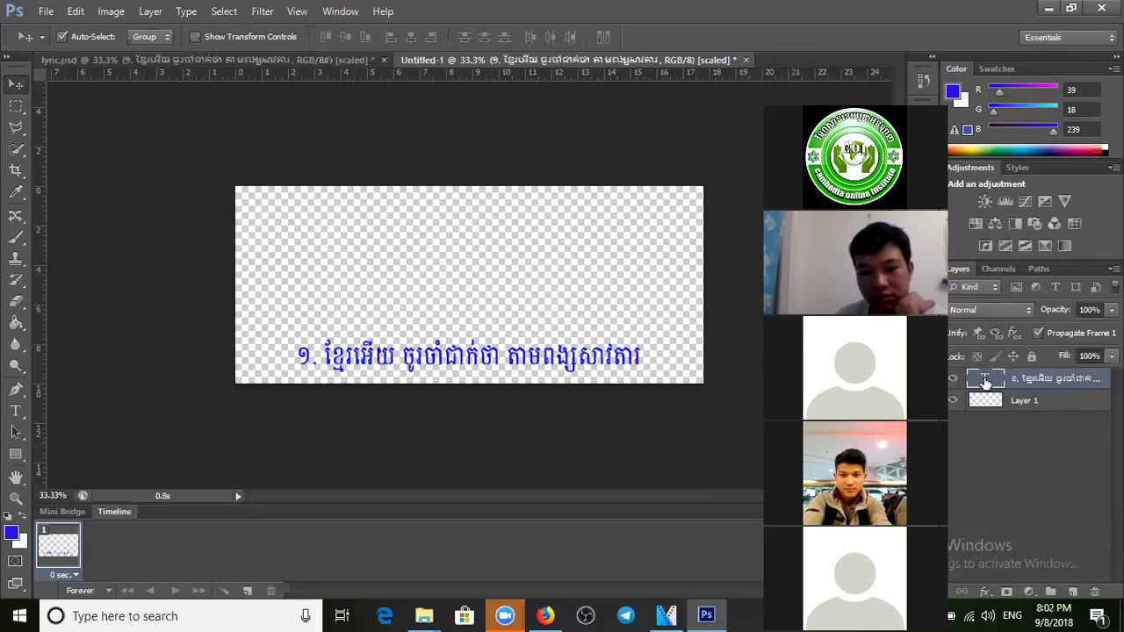
Step: Delete ពង្ស from the lyric text in the new document and move the shortened line back to the horizontal centre
{"action": "double_click", "coordinate": [984, 379]}
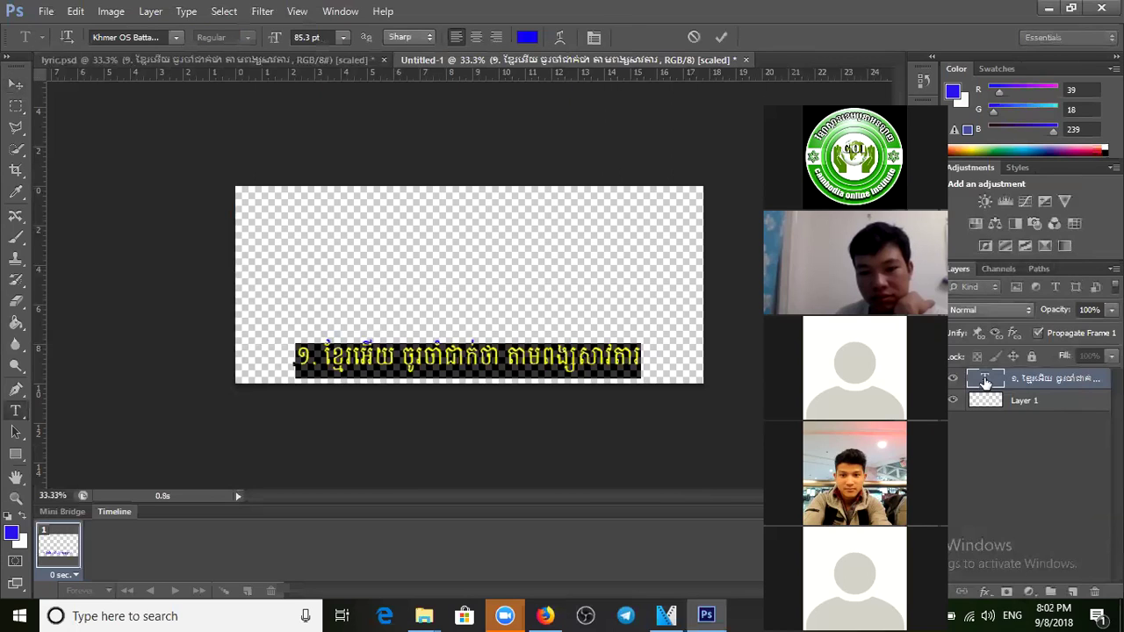
{"action": "left_click", "coordinate": [590, 358]}
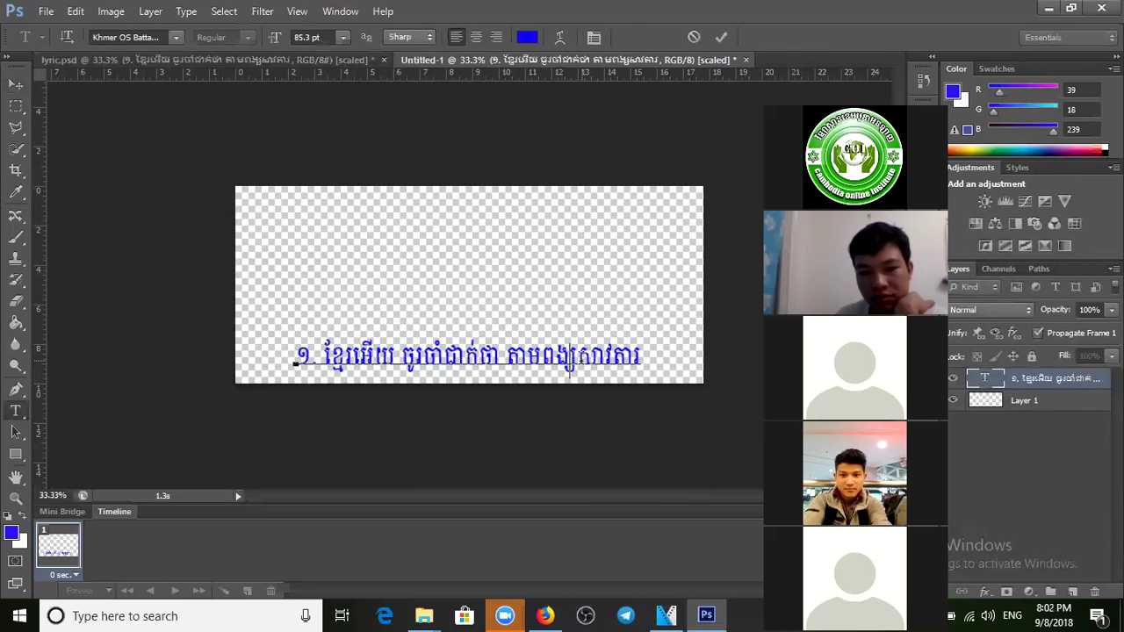
{"action": "key", "text": "Delete"}
{"action": "key", "text": "Delete"}
{"action": "key", "text": "Delete"}
{"action": "key", "text": "BackSpace"}
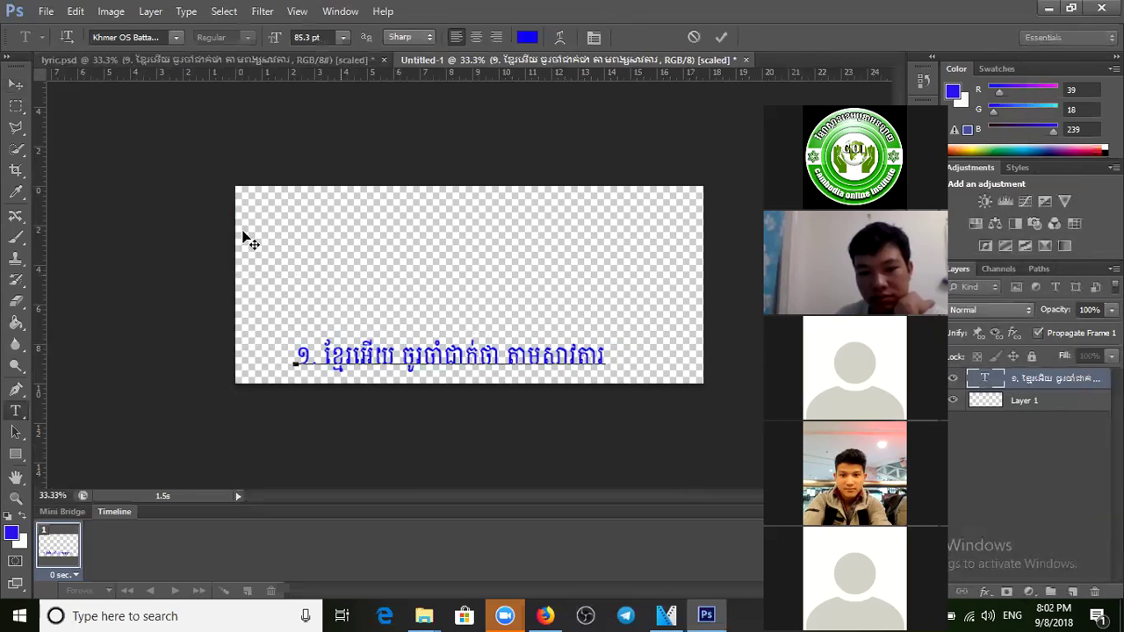
{"action": "left_click", "coordinate": [16, 85]}
{"action": "left_click_drag", "start_coordinate": [494, 358], "coordinate": [514, 358]}
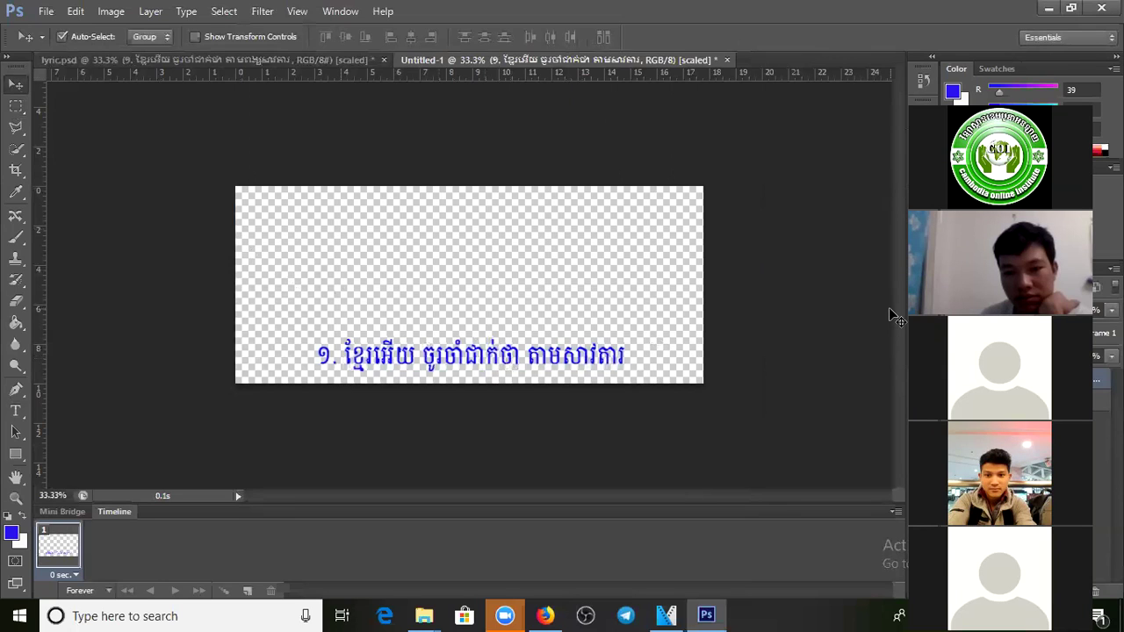
Step: Create a folder named ចម្រៀង inside the Lyric folder while saving, and leave the save dialog without saving the document
{"action": "left_click", "coordinate": [46, 12]}
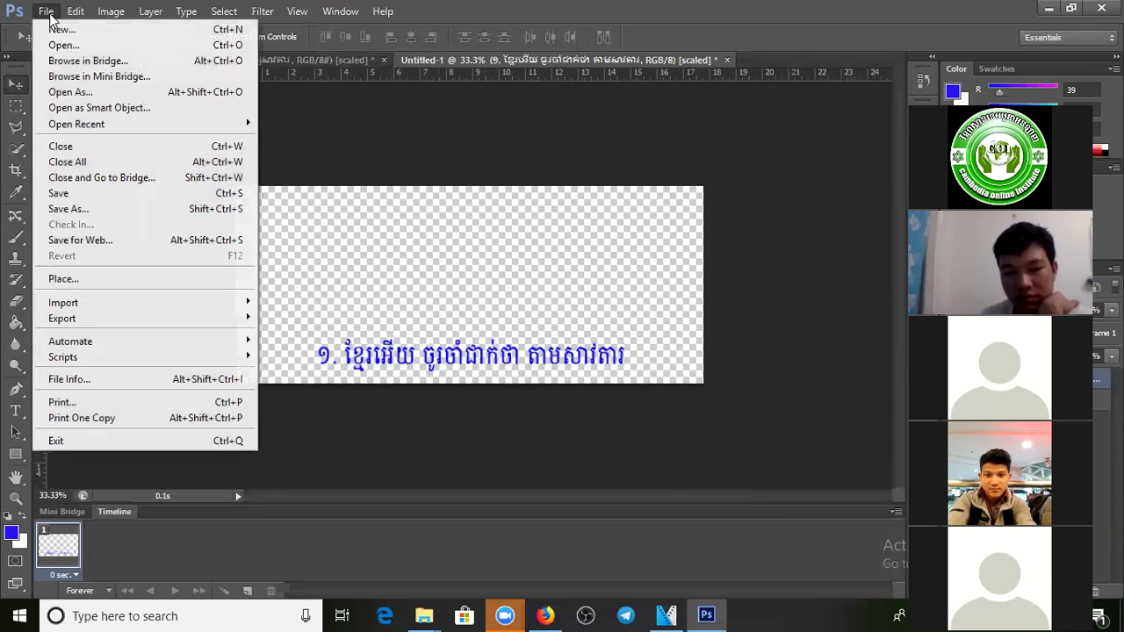
{"action": "left_click", "coordinate": [118, 208]}
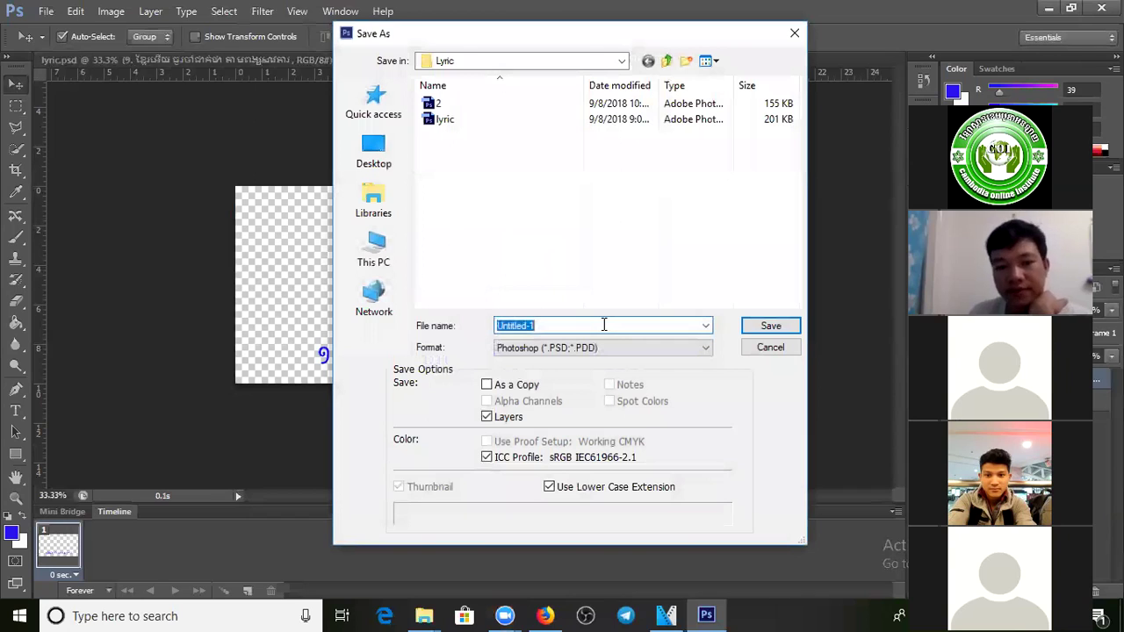
{"action": "left_click", "coordinate": [686, 61]}
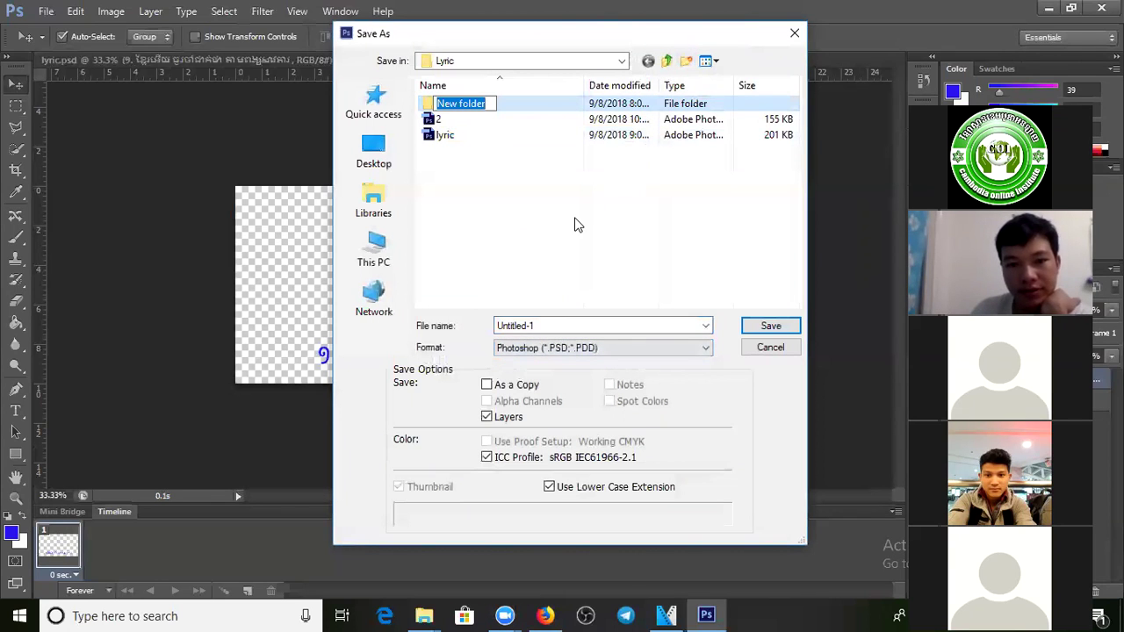
{"action": "type", "text": "ច"}
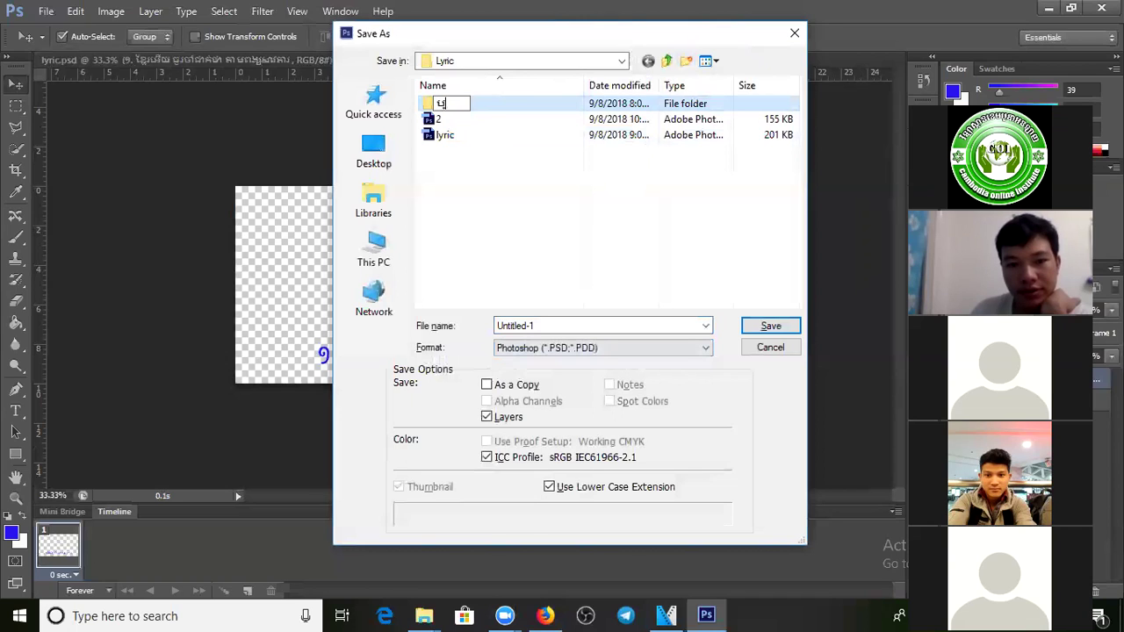
{"action": "type", "text": "ម្រៀង"}
{"action": "key", "text": "Return"}
{"action": "key", "text": "Return"}
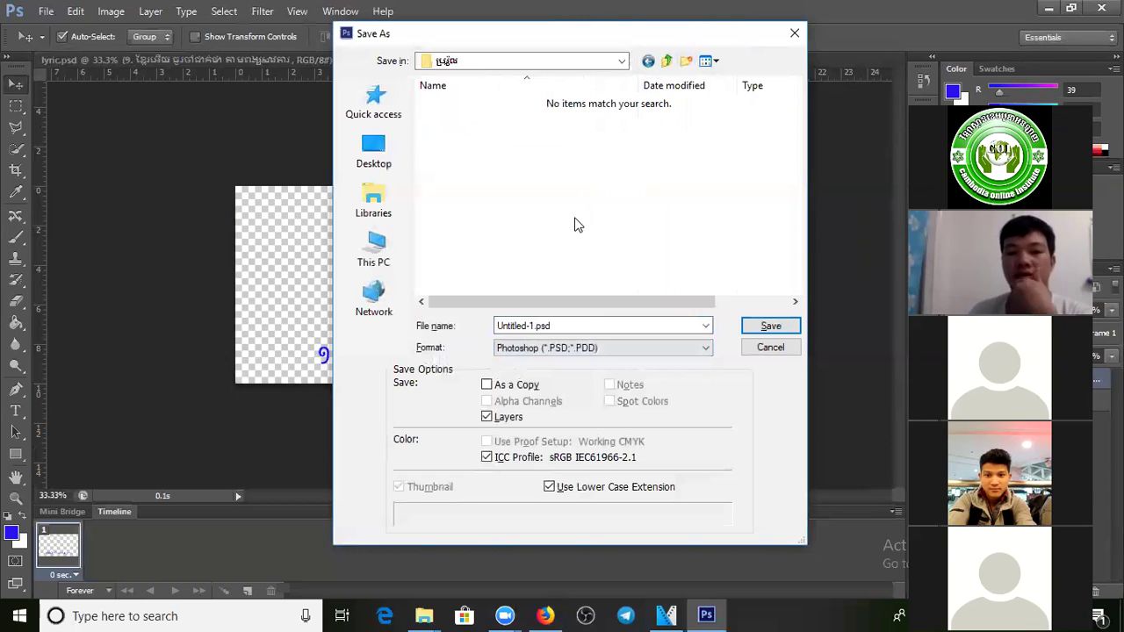
{"action": "left_click", "coordinate": [568, 326]}
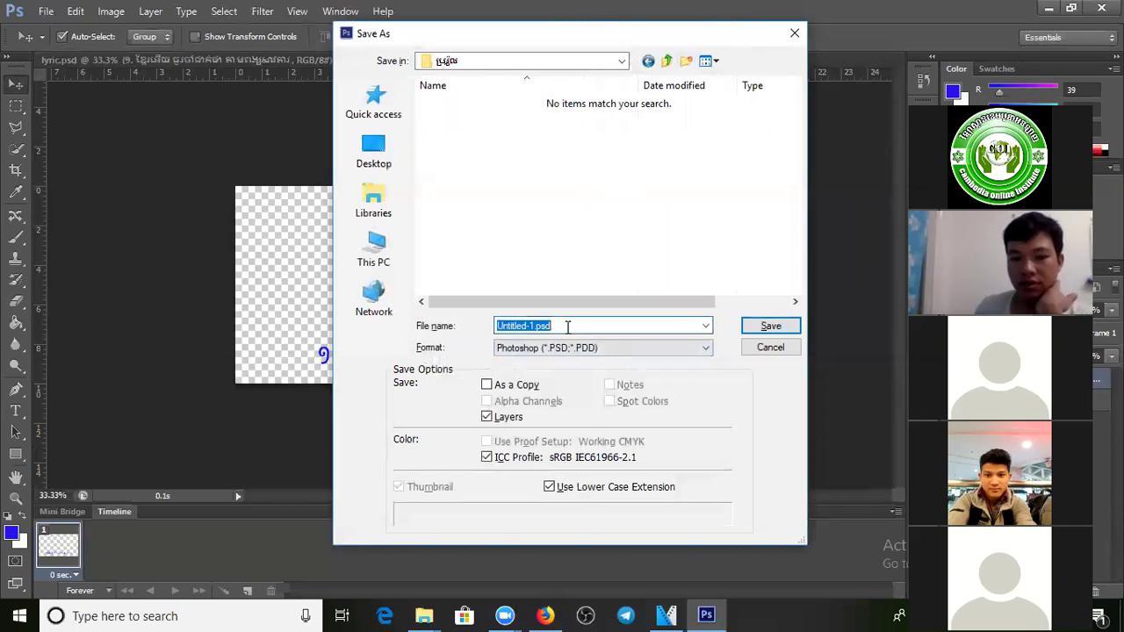
{"action": "left_click", "coordinate": [794, 34]}
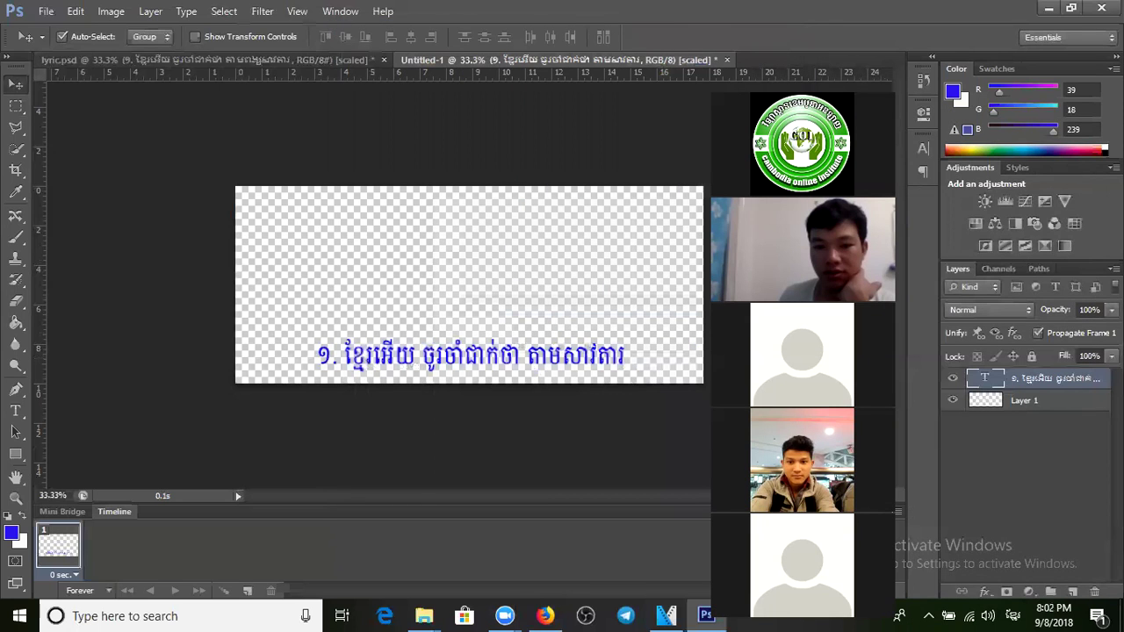
Step: Remove the leading number ១. from the lyric text and move the line back to the canvas's horizontal centre
{"action": "double_click", "coordinate": [347, 357]}
{"action": "left_click", "coordinate": [347, 358]}
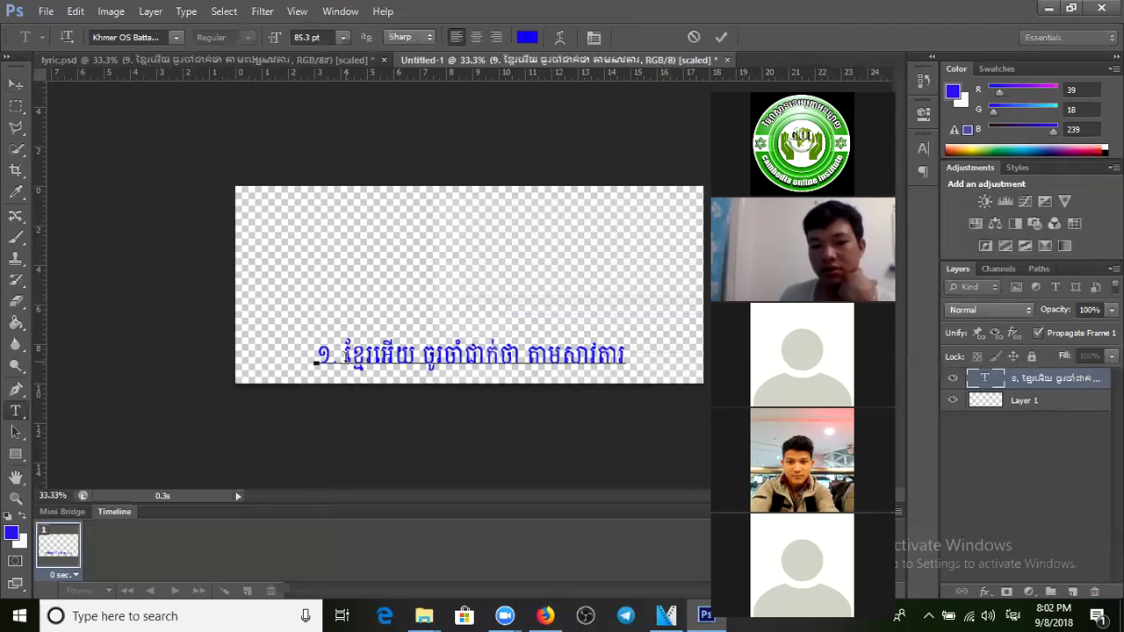
{"action": "left_click_drag", "start_coordinate": [344, 357], "coordinate": [318, 356]}
{"action": "key", "text": "BackSpace"}
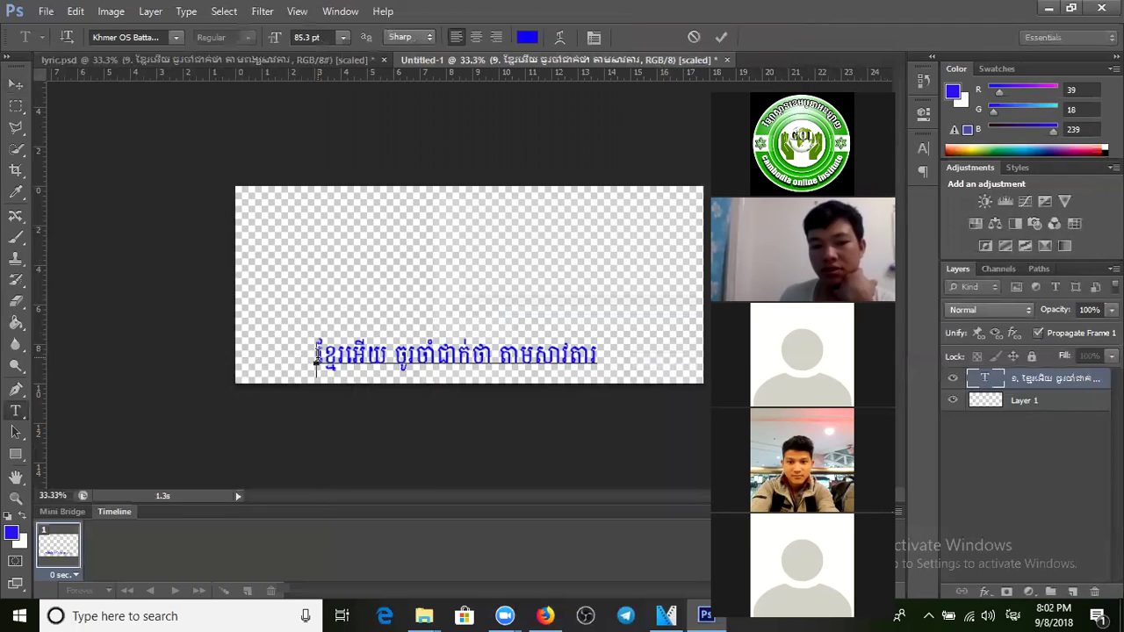
{"action": "left_click", "coordinate": [16, 84]}
{"action": "left_click_drag", "start_coordinate": [468, 349], "coordinate": [560, 359]}
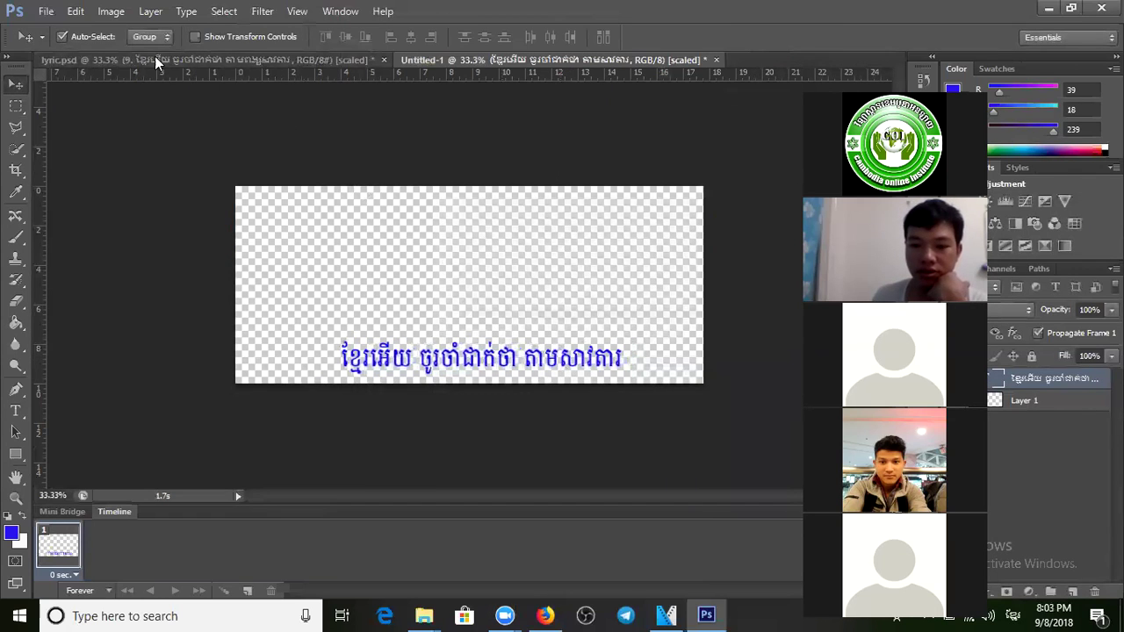
Step: Save the blue lyric image as 1.PNG in the ចម្រៀង folder, using PNG format, an upper-case extension and the default compression options
{"action": "left_click", "coordinate": [45, 12]}
{"action": "left_click", "coordinate": [79, 213]}
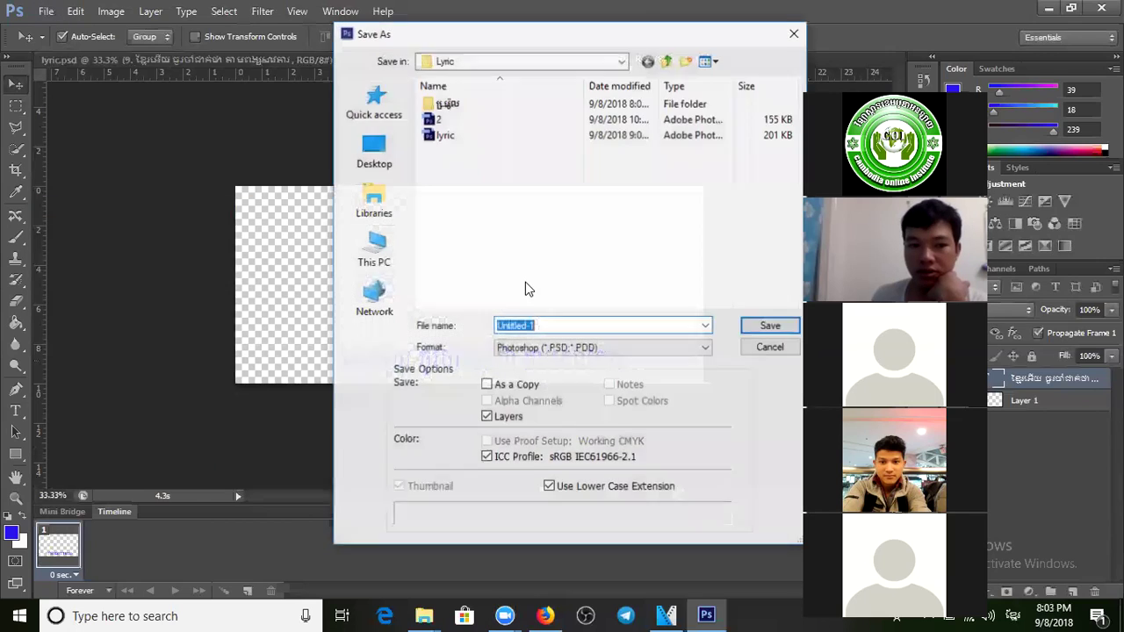
{"action": "double_click", "coordinate": [489, 103]}
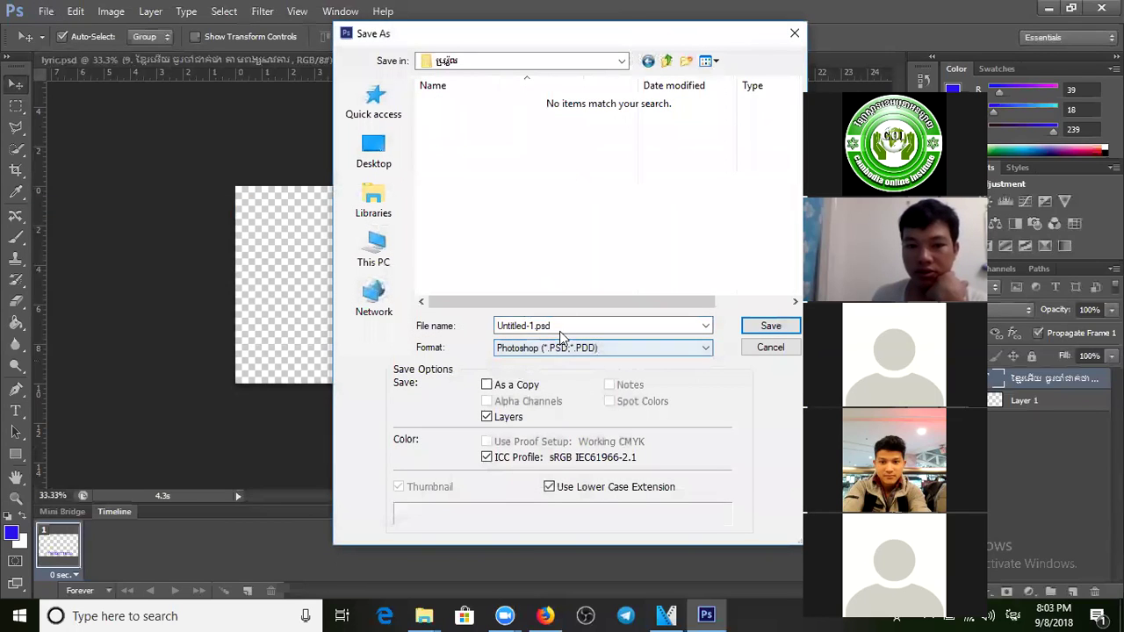
{"action": "type", "text": "ខ"}
{"action": "key", "text": "BackSpace"}
{"action": "key", "text": "alt+shift"}
{"action": "type", "text": "1"}
{"action": "left_click", "coordinate": [624, 352]}
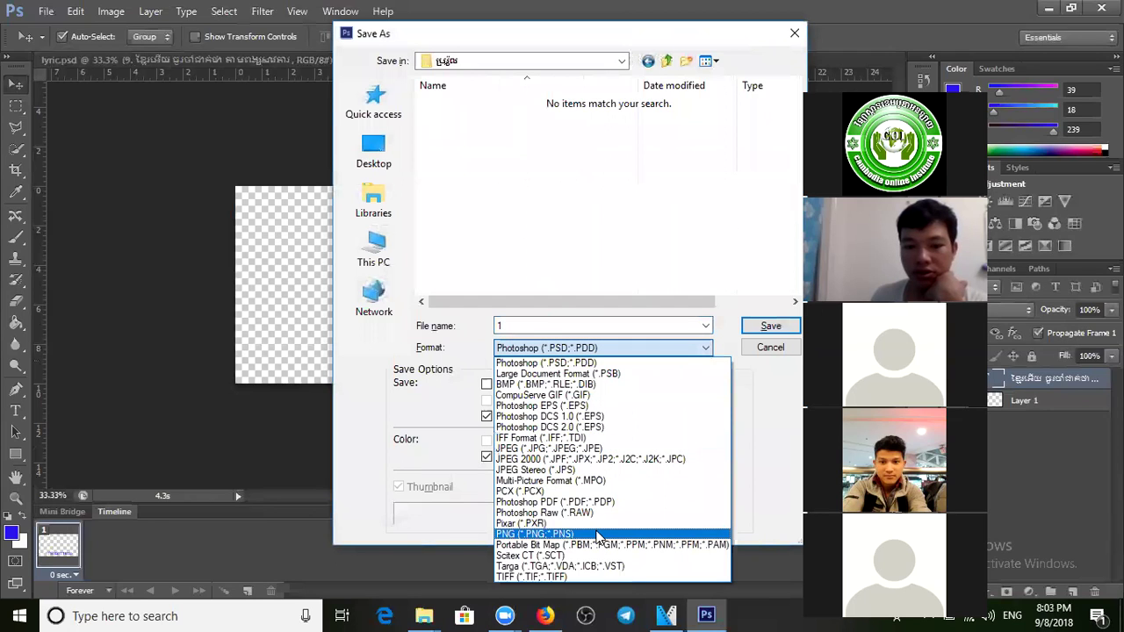
{"action": "left_click", "coordinate": [598, 534]}
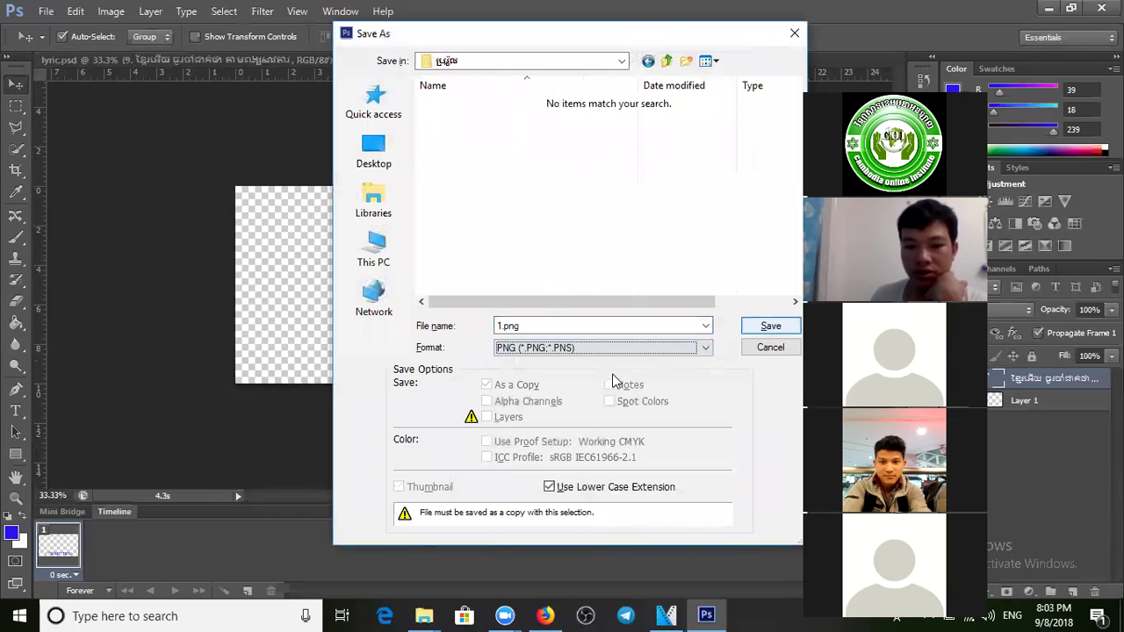
{"action": "left_click", "coordinate": [549, 488]}
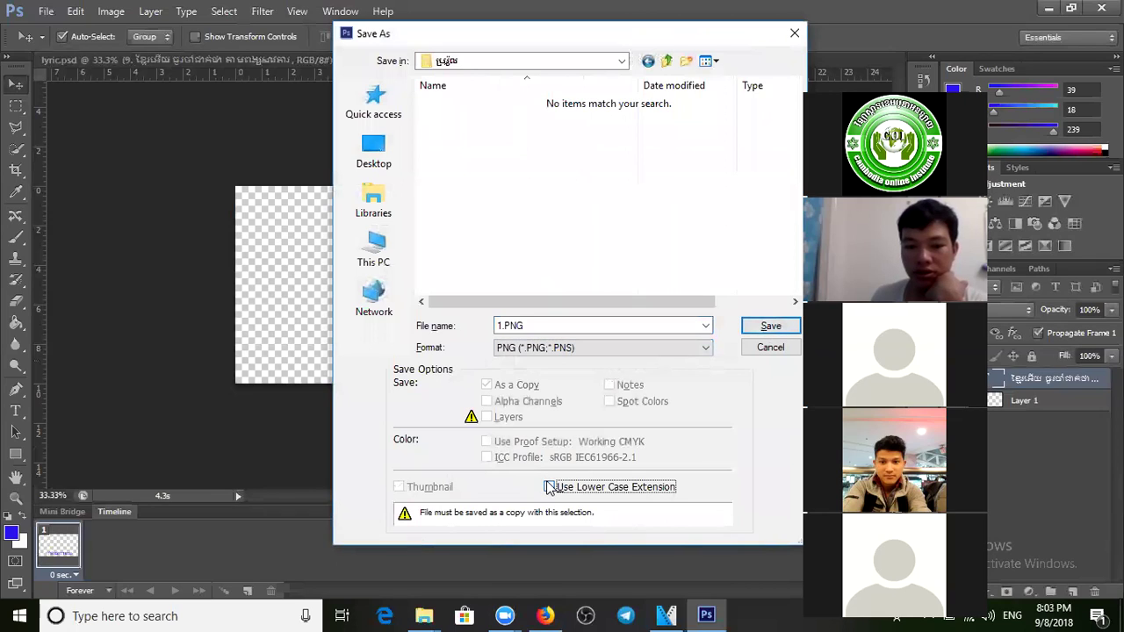
{"action": "left_click", "coordinate": [771, 328]}
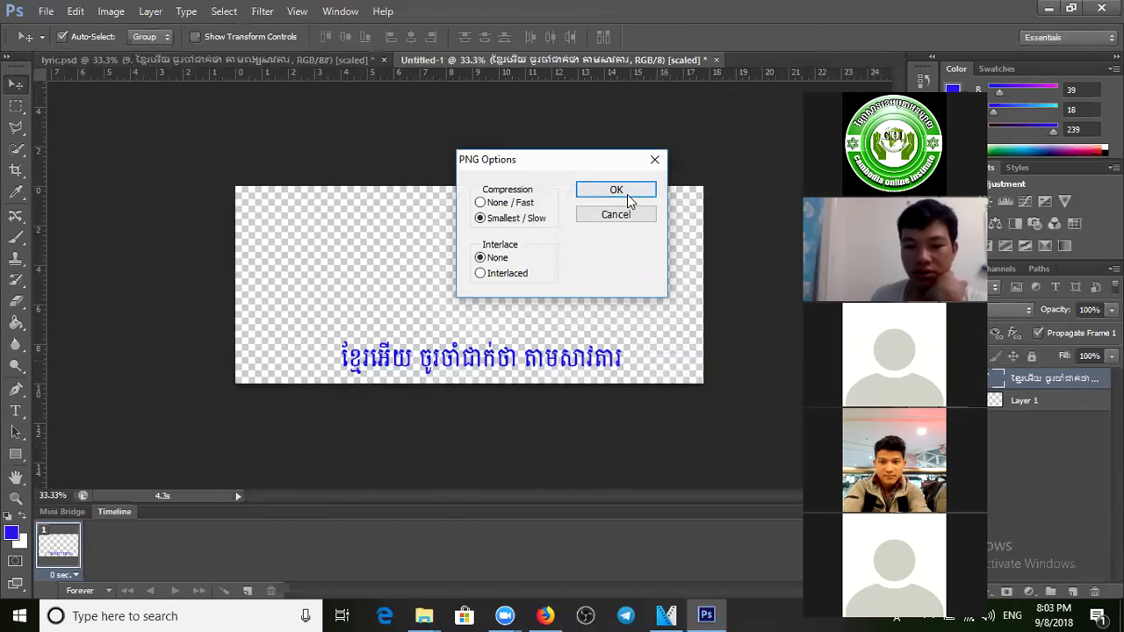
{"action": "left_click", "coordinate": [626, 195]}
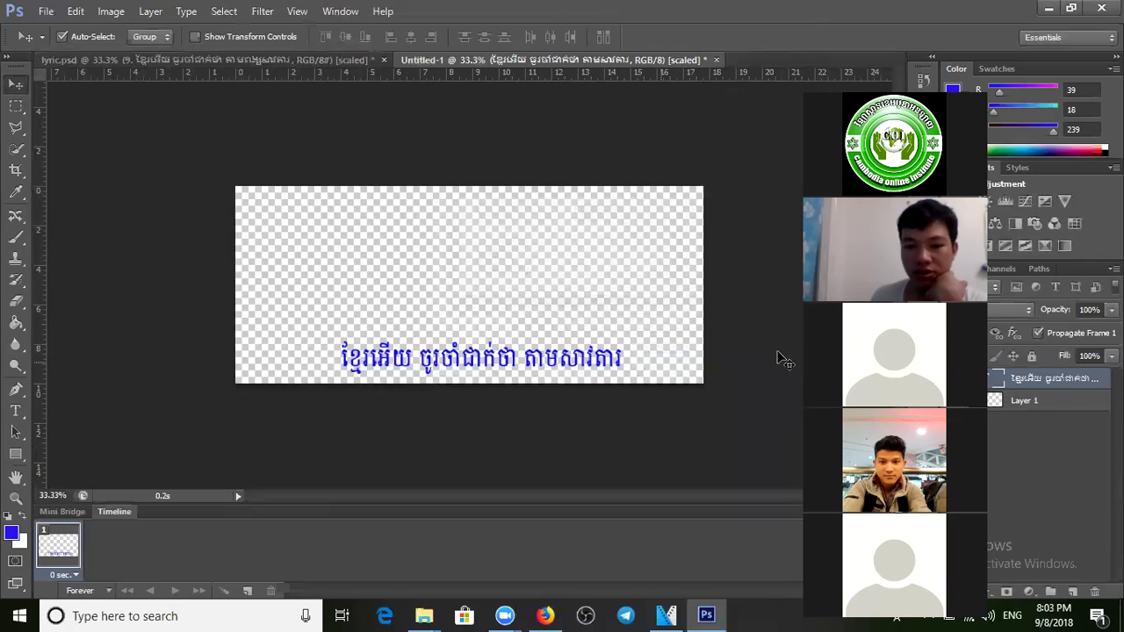
Step: Recolour the entire lyric text line to near-white (f9f9fb)
{"action": "double_click", "coordinate": [984, 379]}
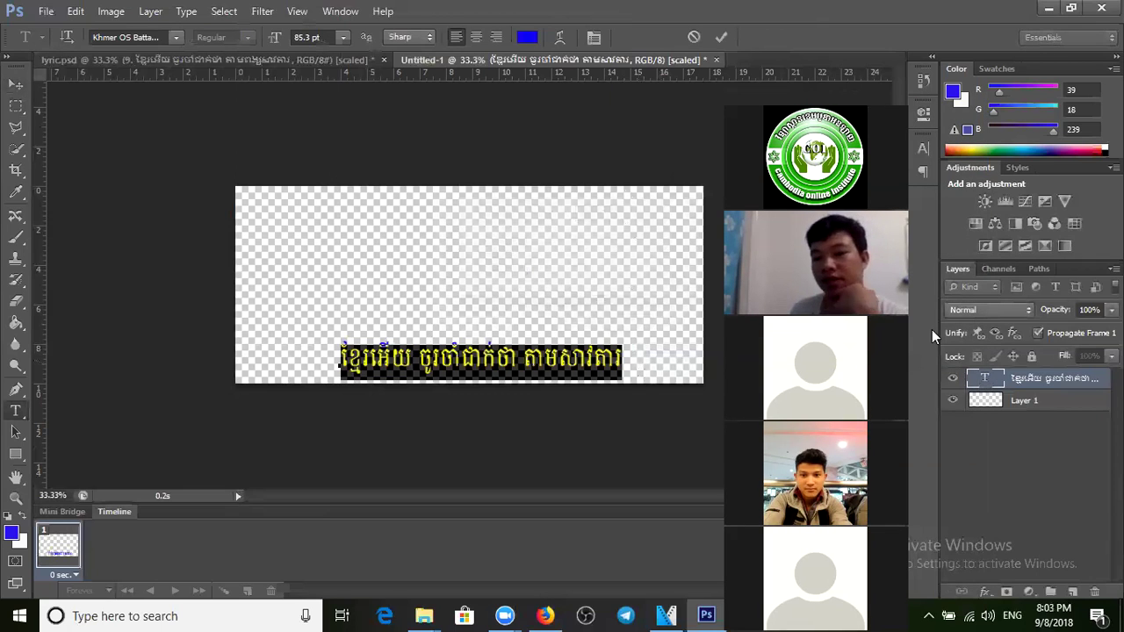
{"action": "left_click", "coordinate": [527, 36]}
{"action": "left_click", "coordinate": [496, 362]}
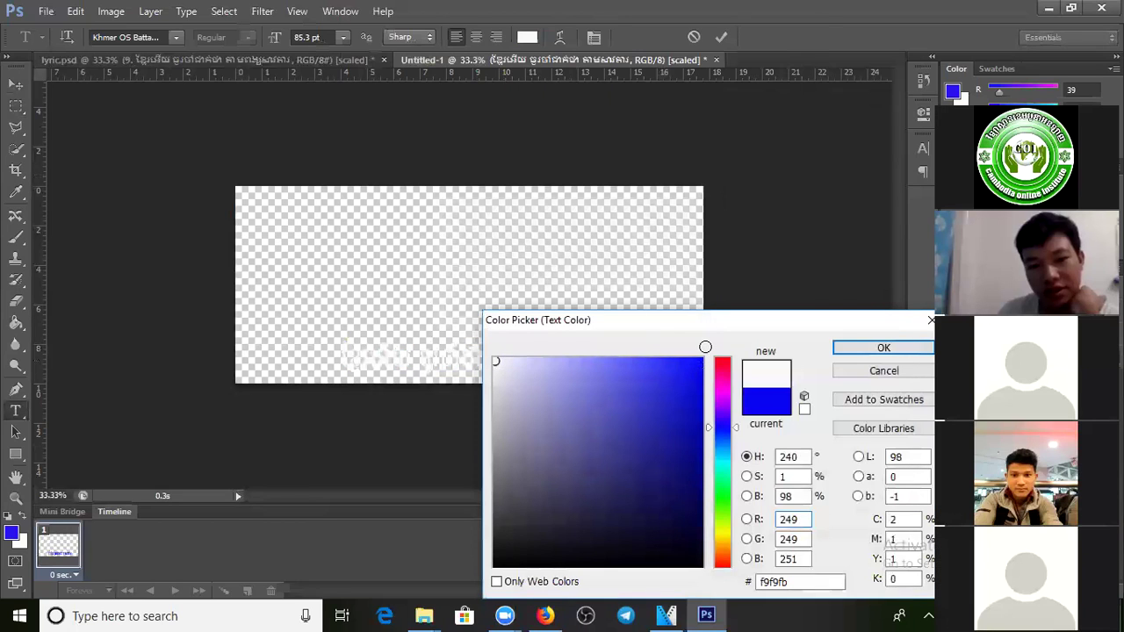
{"action": "left_click", "coordinate": [884, 348]}
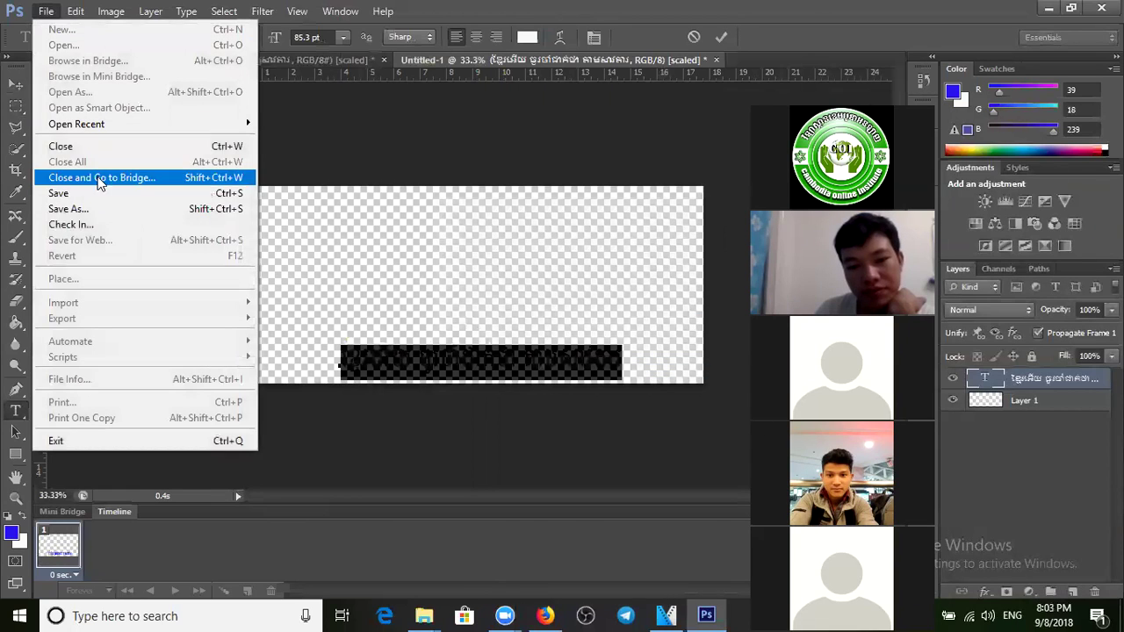
Step: Save the white lyric version as 1.1.png in PNG format in the ចម្រៀង folder, accepting the default PNG options
{"action": "left_click", "coordinate": [67, 209]}
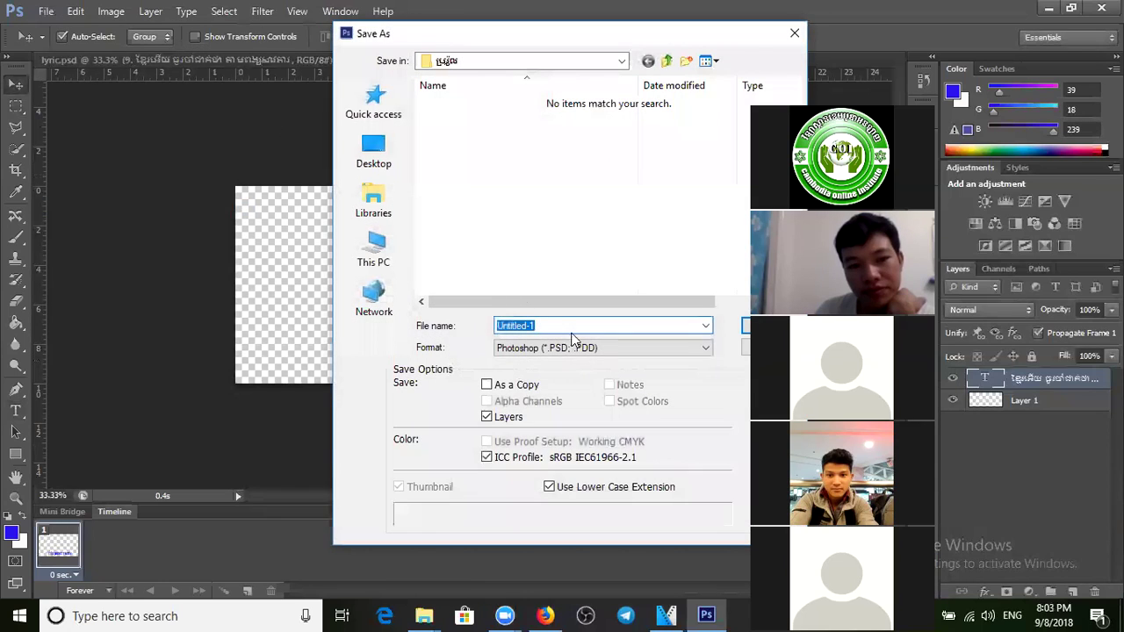
{"action": "left_click", "coordinate": [606, 349]}
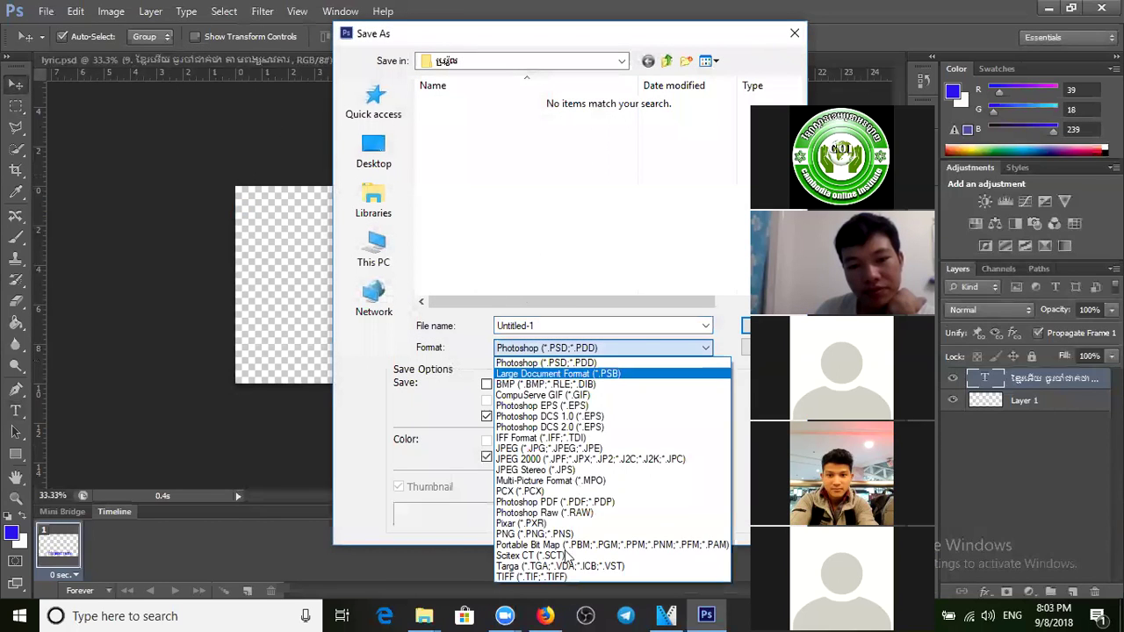
{"action": "left_click", "coordinate": [563, 535]}
{"action": "left_click", "coordinate": [575, 326]}
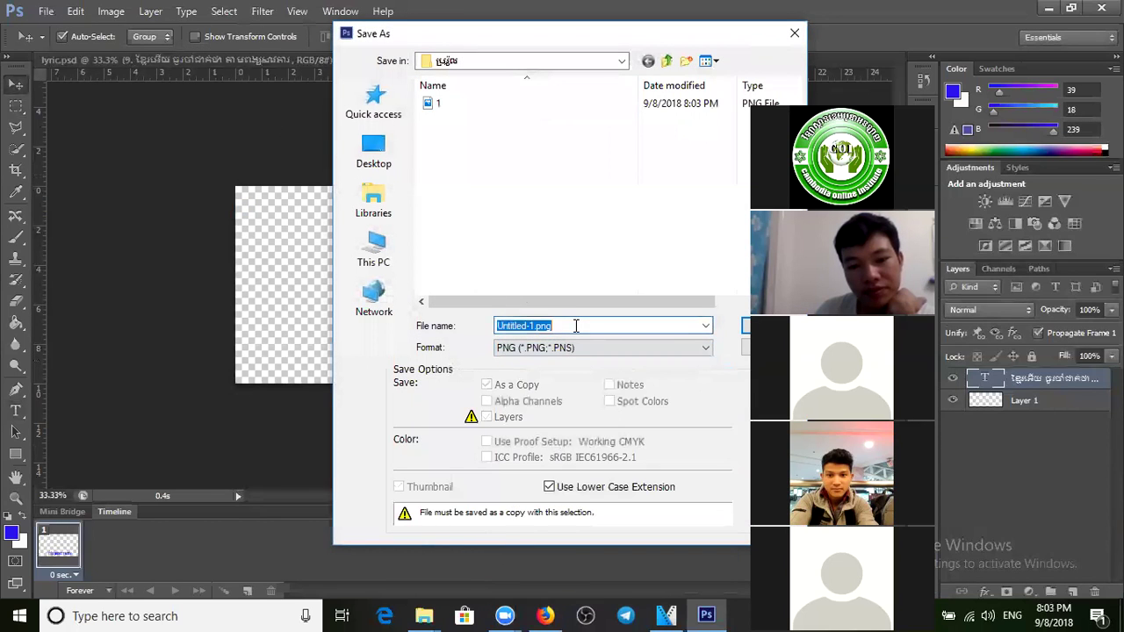
{"action": "type", "text": "1.1"}
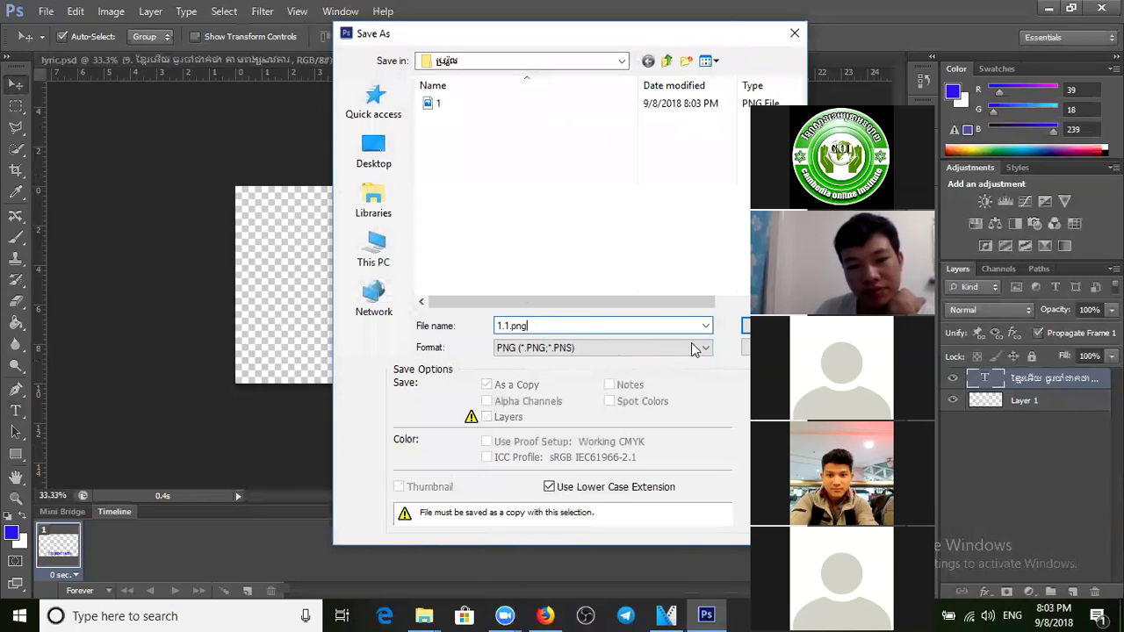
{"action": "left_click", "coordinate": [747, 327]}
{"action": "left_click", "coordinate": [618, 190]}
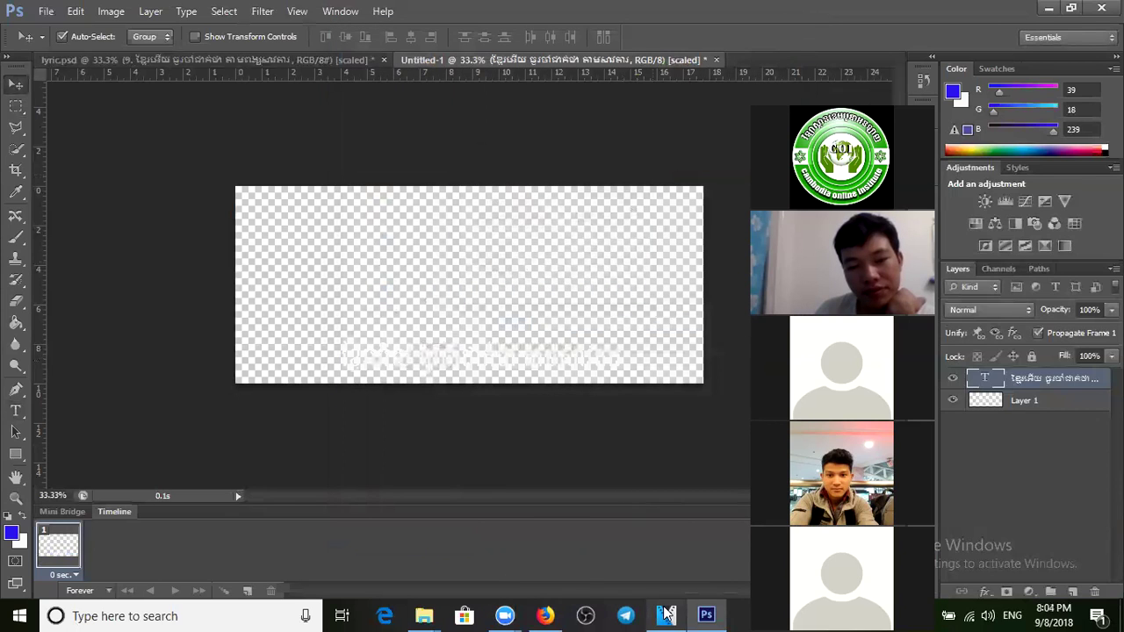
Step: Switch to VEGAS Pro and browse for media to open in the ចម្រៀង folder inside Sony vegas > Lyric
{"action": "left_click", "coordinate": [666, 614]}
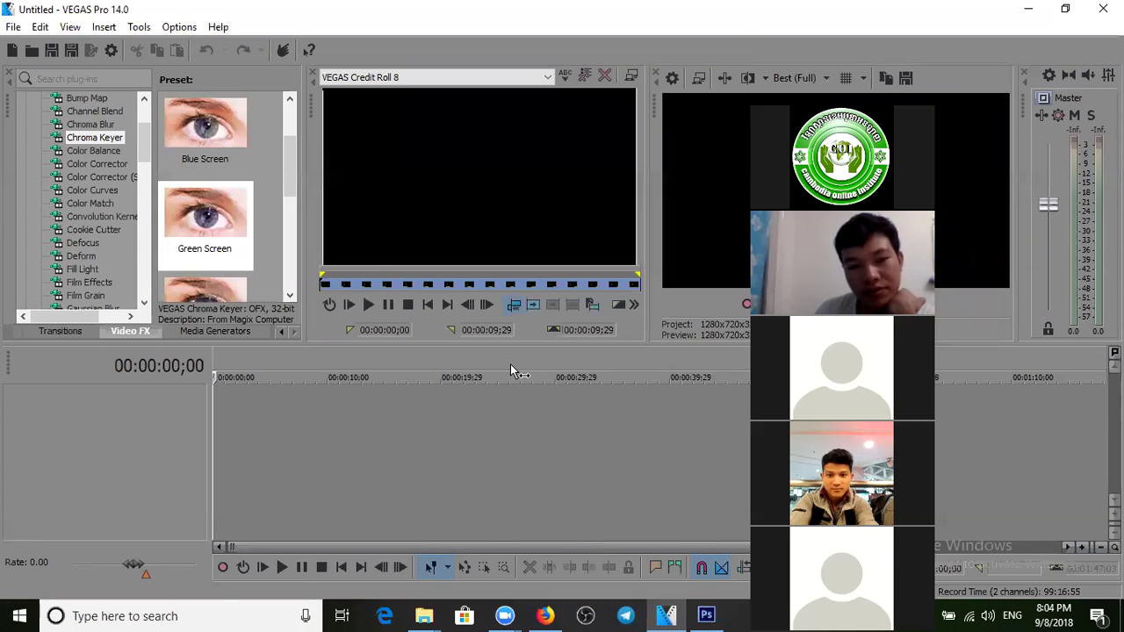
{"action": "left_click", "coordinate": [13, 26]}
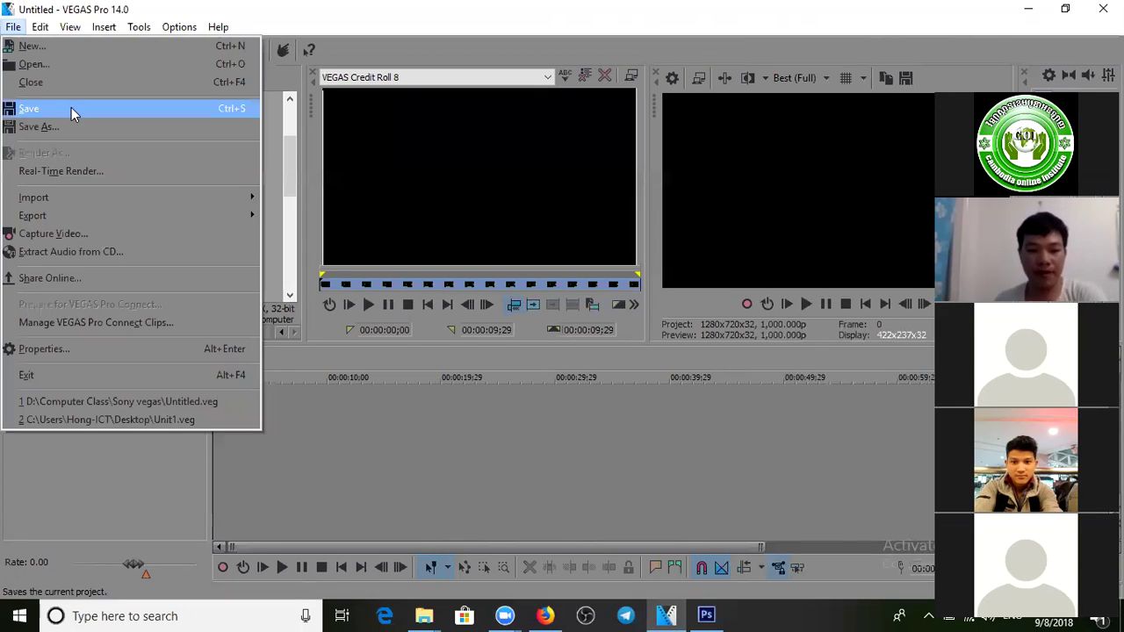
{"action": "left_click", "coordinate": [71, 70]}
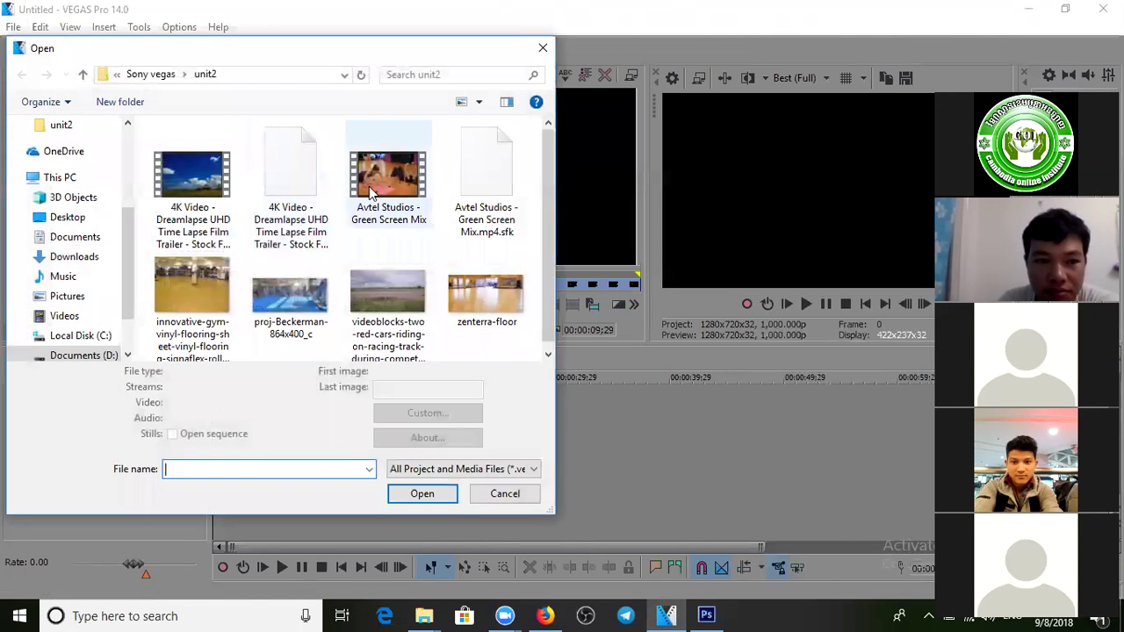
{"action": "left_click", "coordinate": [161, 75]}
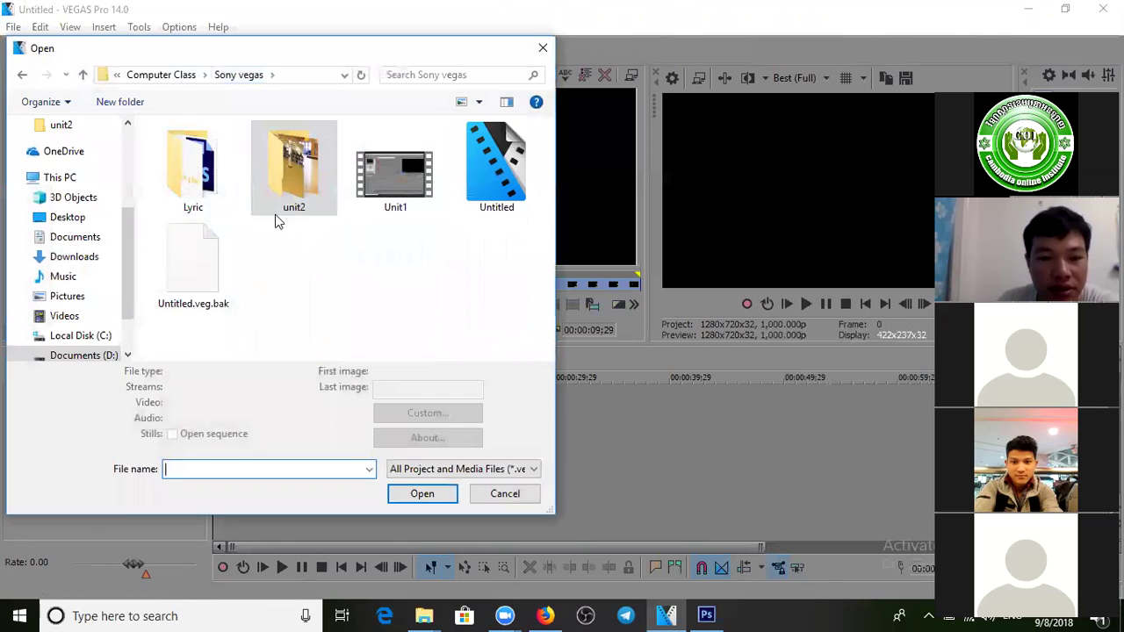
{"action": "double_click", "coordinate": [193, 167]}
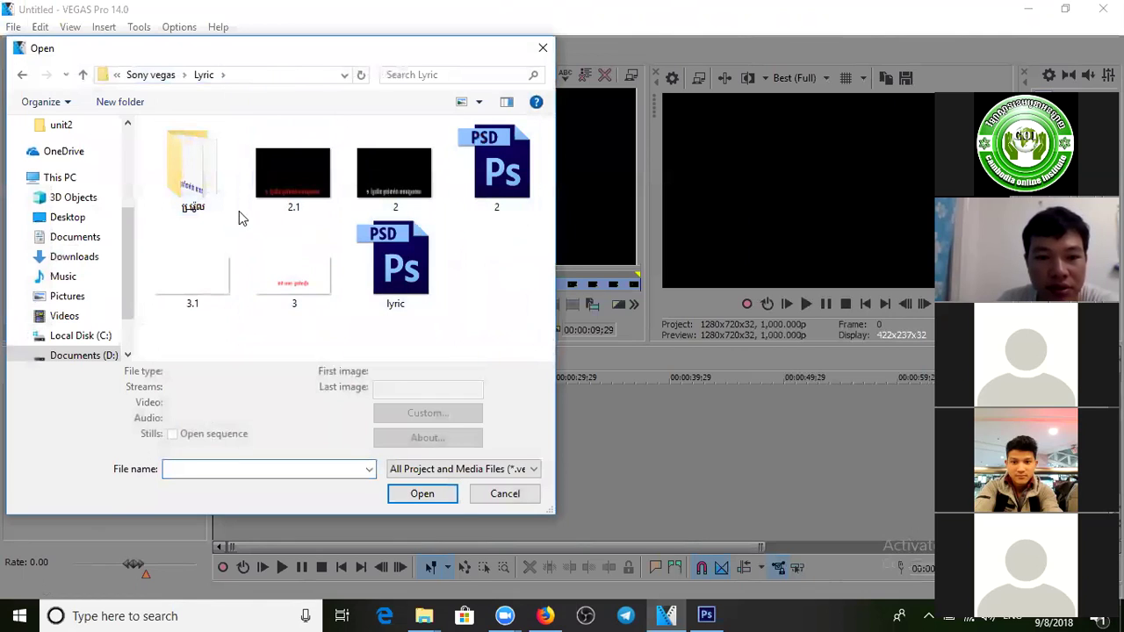
{"action": "double_click", "coordinate": [211, 184]}
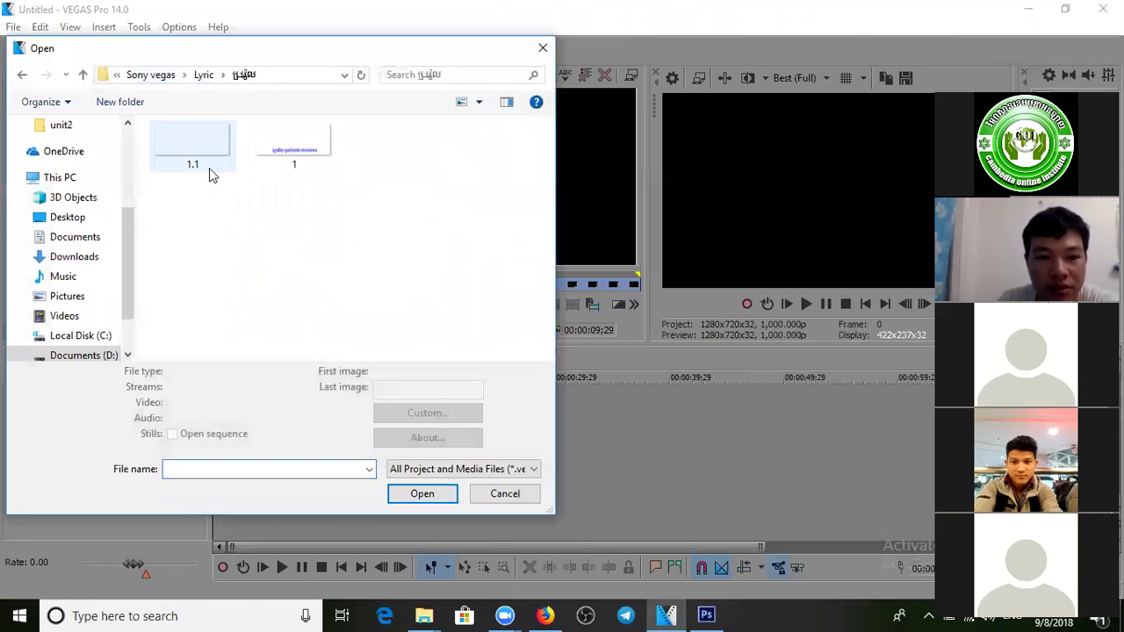
{"action": "left_click", "coordinate": [191, 163]}
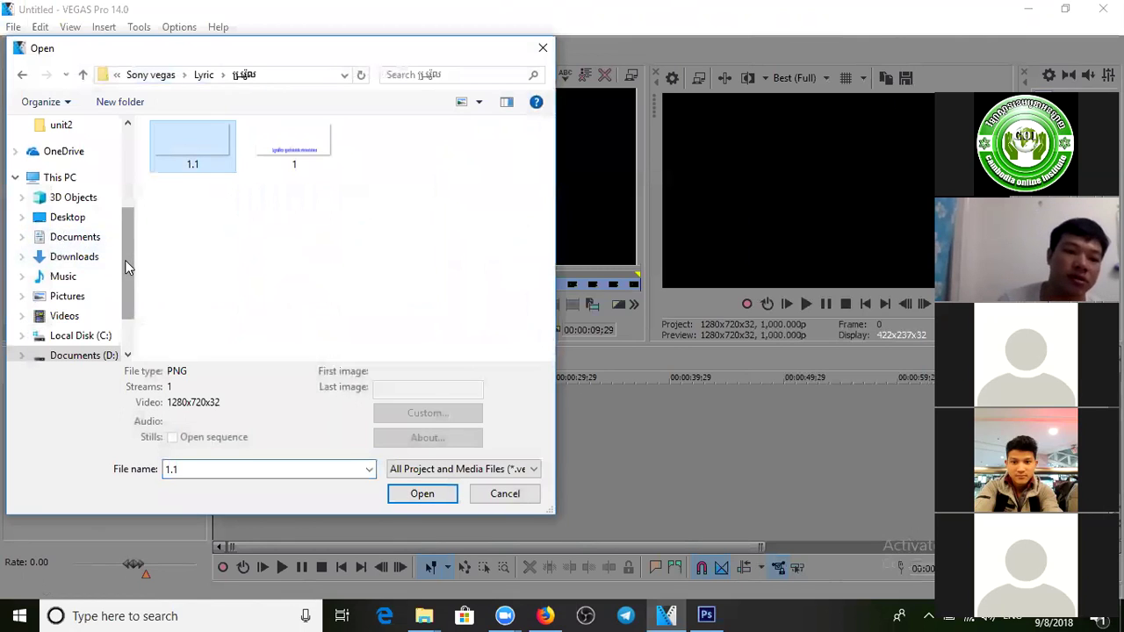
Step: Copy the video ពង្សាវតារខ្មែរ សាច់ភ្លេងសុទ្ធ from Iphone Document > ភ្លេងជាតិ on drive D into the ចម្រៀង folder
{"action": "scroll", "coordinate": [124, 260], "scroll_direction": "down", "scroll_amount": 2}
{"action": "left_click", "coordinate": [97, 286]}
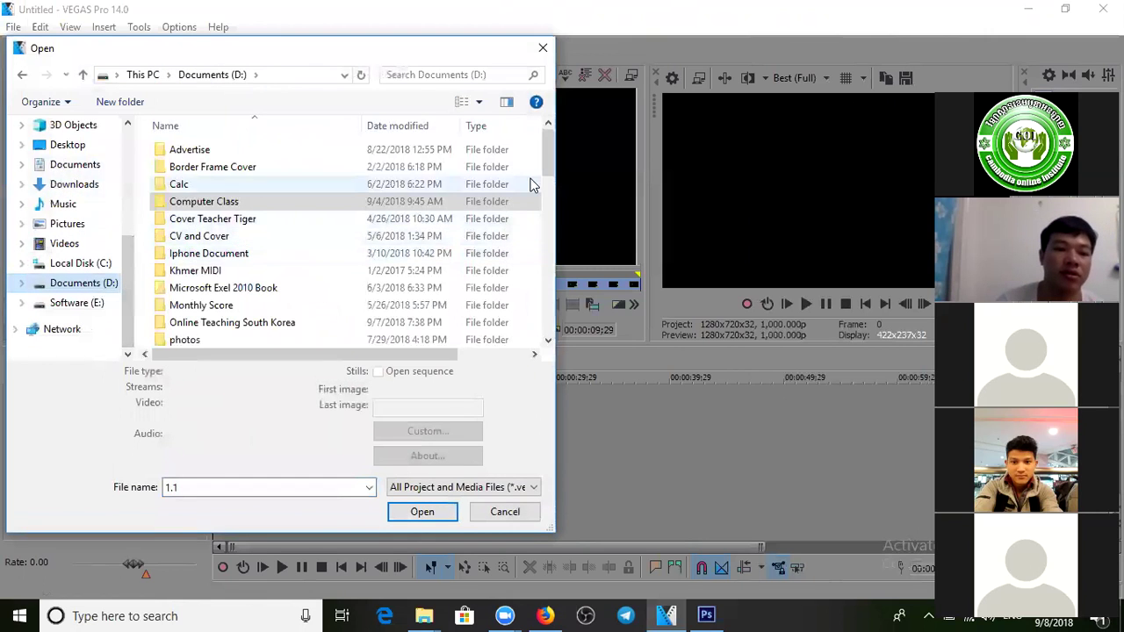
{"action": "left_click_drag", "start_coordinate": [551, 158], "coordinate": [552, 183]}
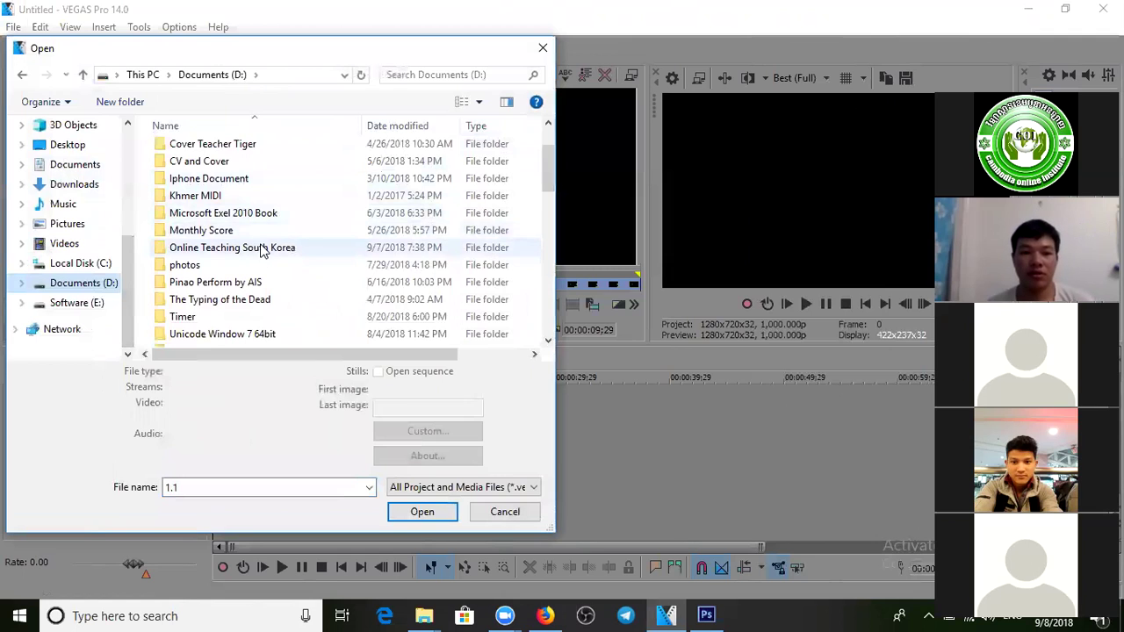
{"action": "mouse_move", "coordinate": [548, 186]}
{"action": "left_mouse_down"}
{"action": "mouse_move", "coordinate": [549, 158]}
{"action": "mouse_move", "coordinate": [546, 173]}
{"action": "left_mouse_up"}
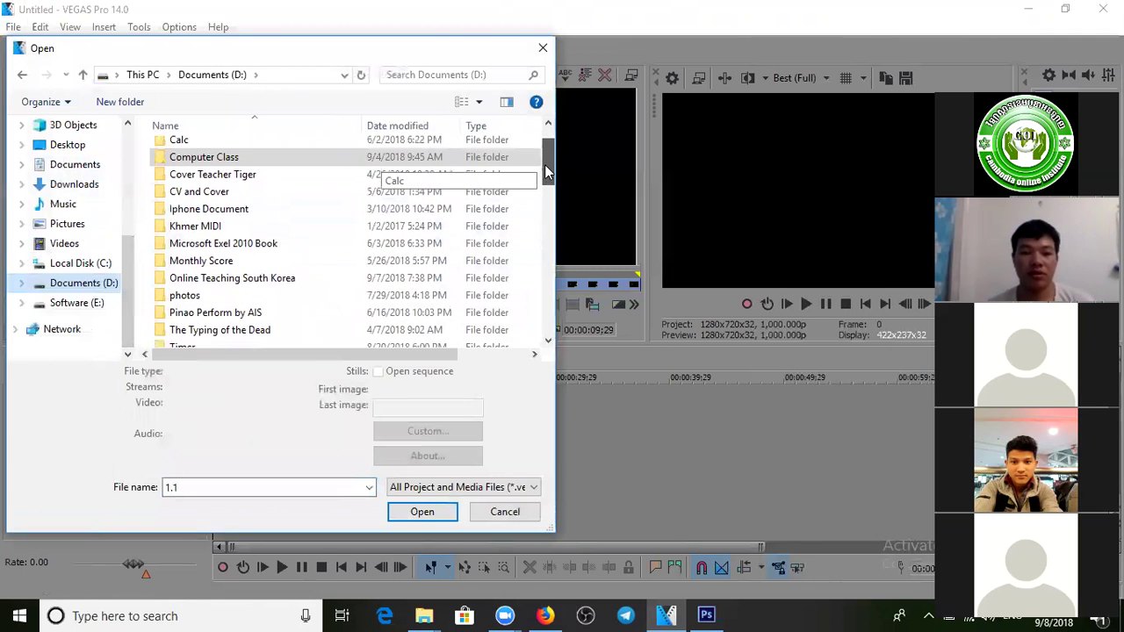
{"action": "double_click", "coordinate": [240, 209]}
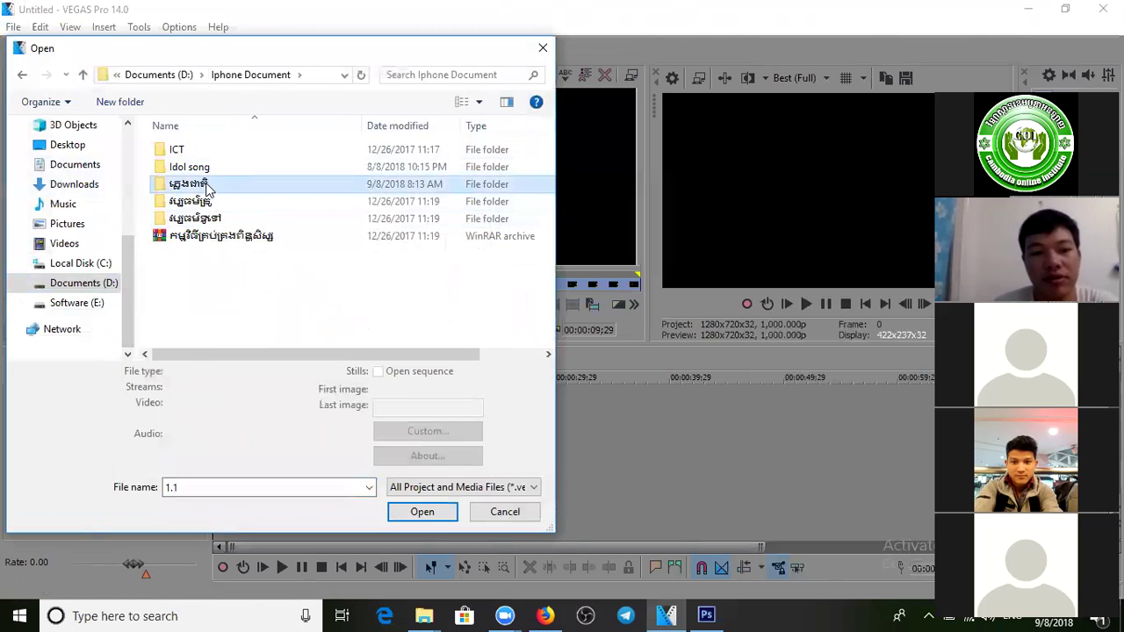
{"action": "double_click", "coordinate": [209, 186]}
{"action": "left_click", "coordinate": [293, 198]}
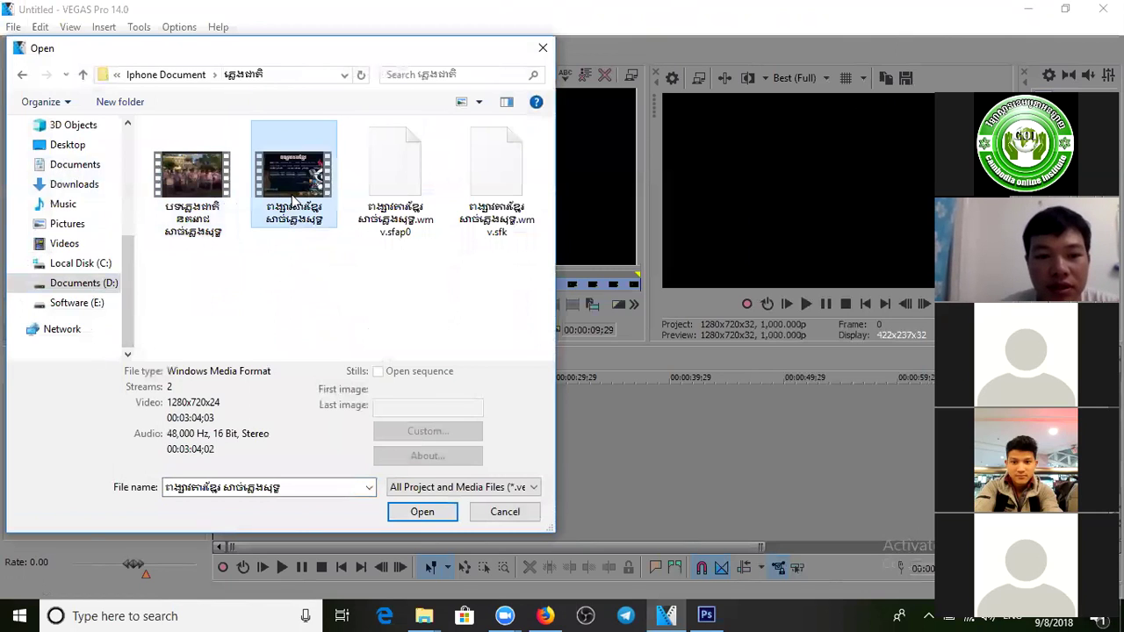
{"action": "left_click", "coordinate": [23, 76]}
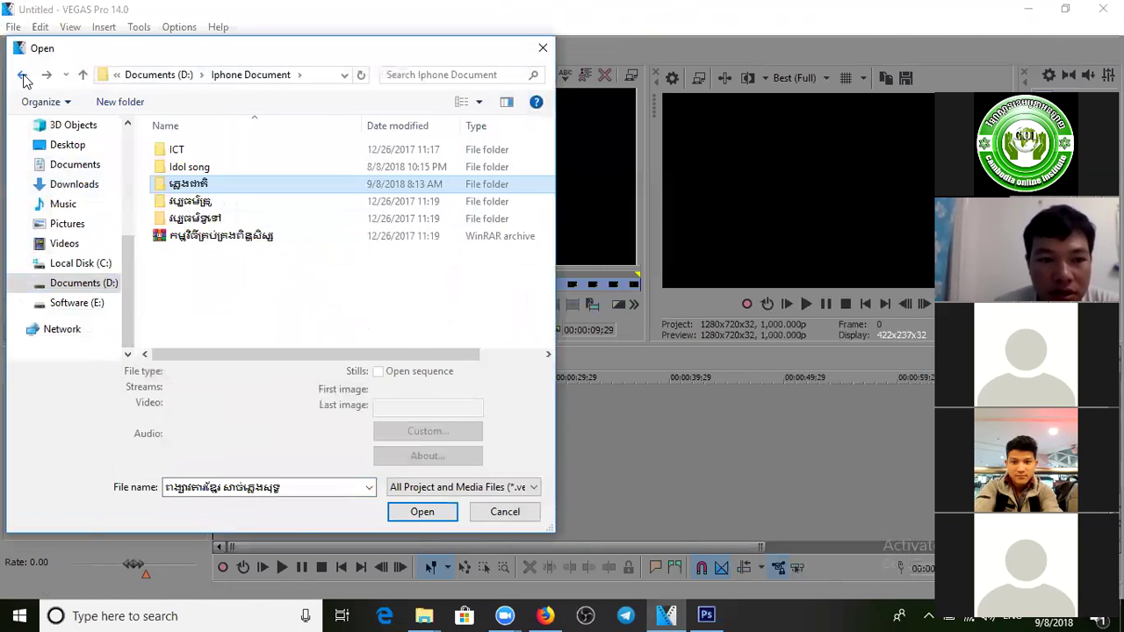
{"action": "left_click", "coordinate": [23, 77]}
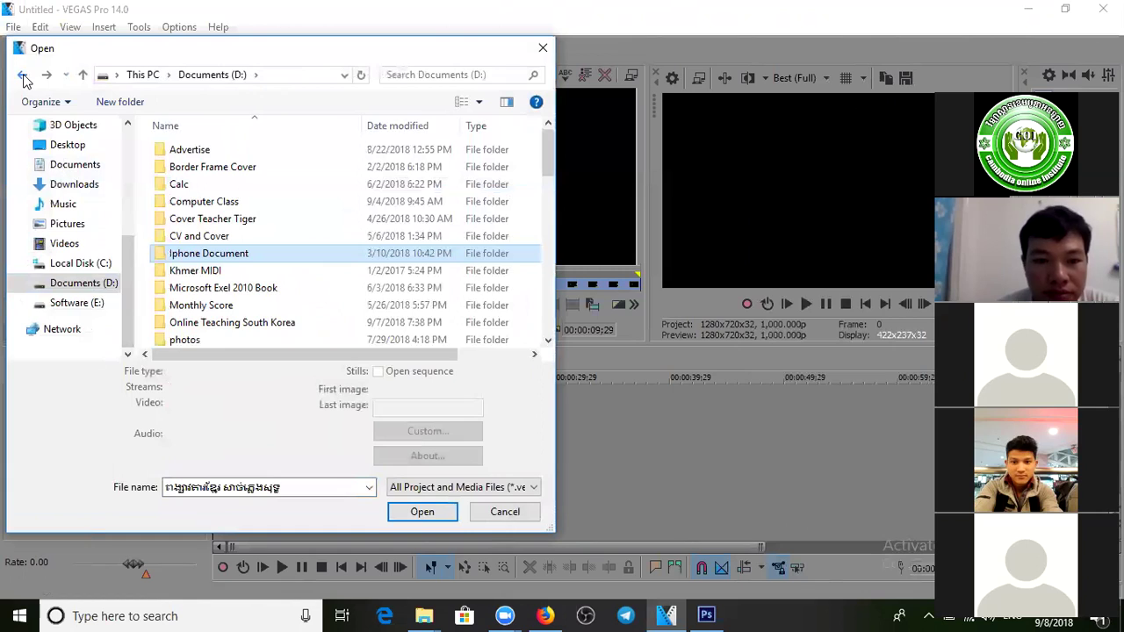
{"action": "left_click", "coordinate": [22, 76]}
{"action": "left_click", "coordinate": [274, 249]}
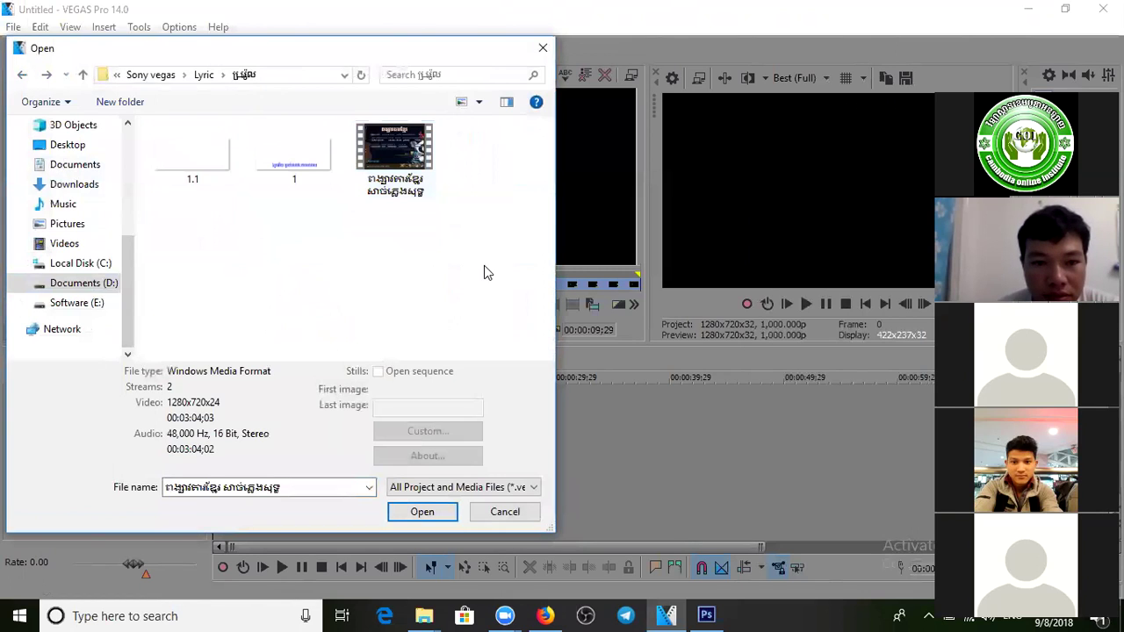
Step: Open the copied song video on the timeline and match the project video settings to it
{"action": "left_click", "coordinate": [422, 513]}
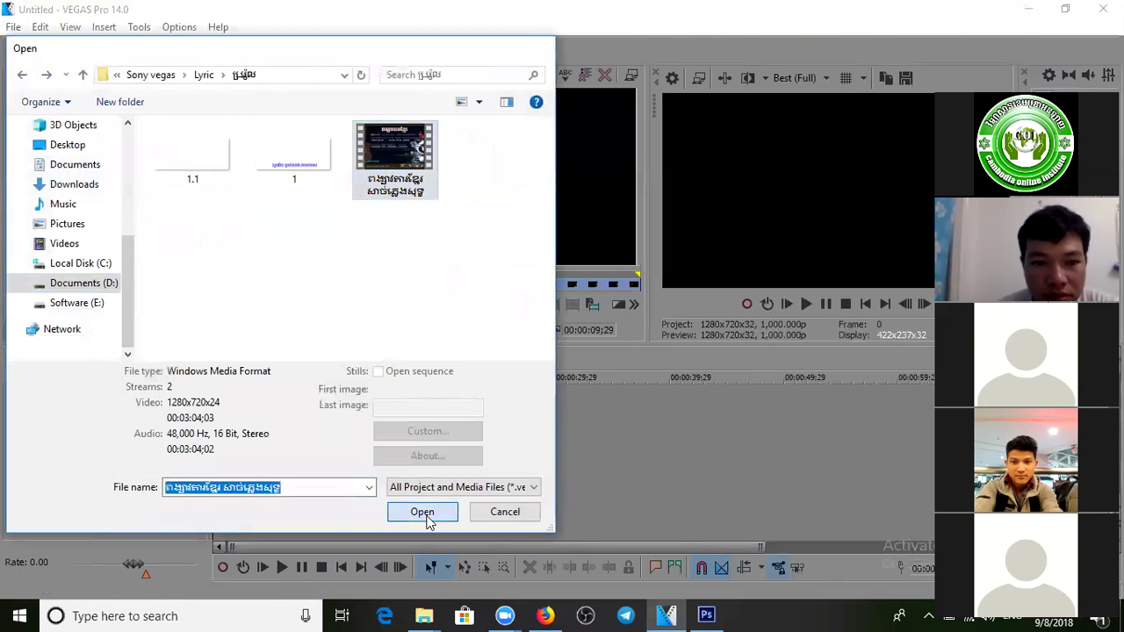
{"action": "left_click", "coordinate": [562, 297]}
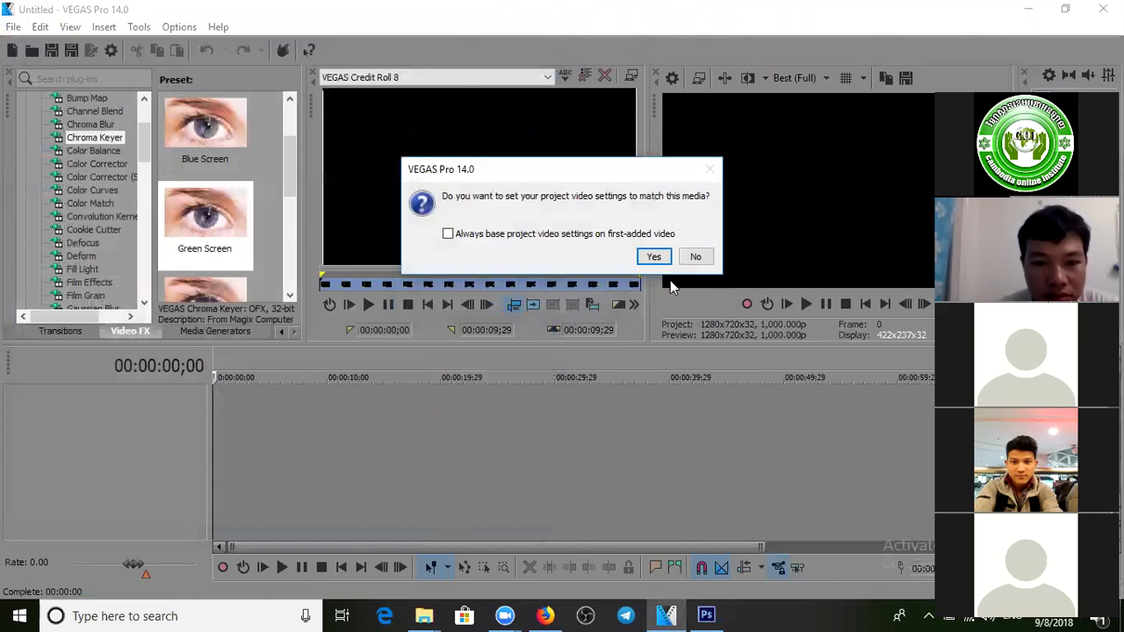
{"action": "left_click", "coordinate": [654, 257]}
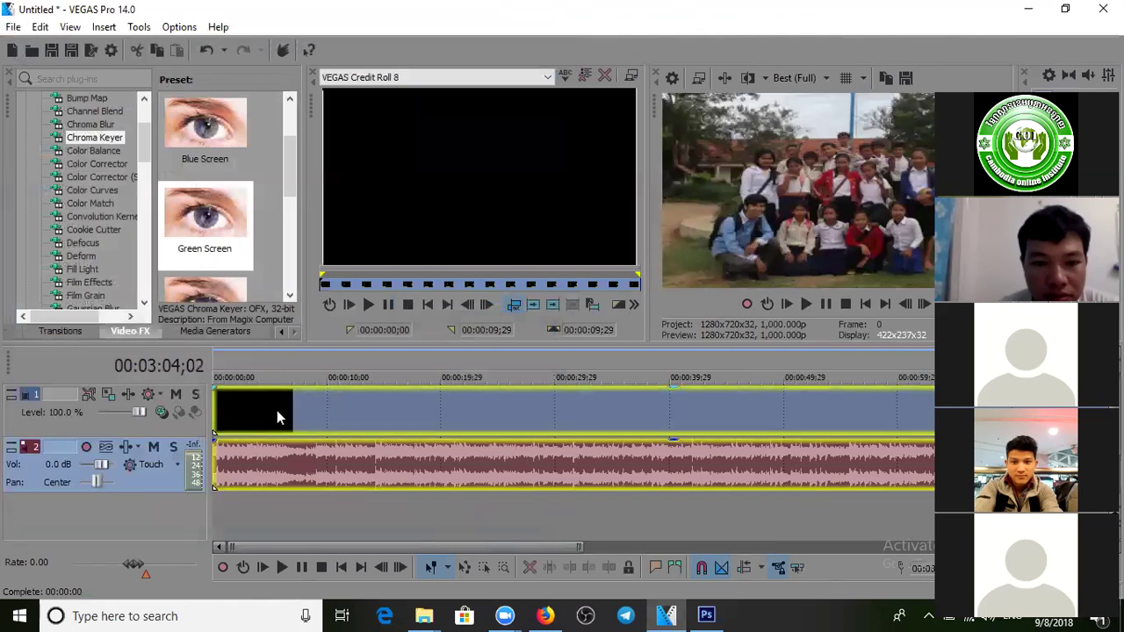
Step: Check the song video's opening on the timeline and play it from near the start
{"action": "left_click", "coordinate": [275, 410]}
{"action": "left_click", "coordinate": [247, 410]}
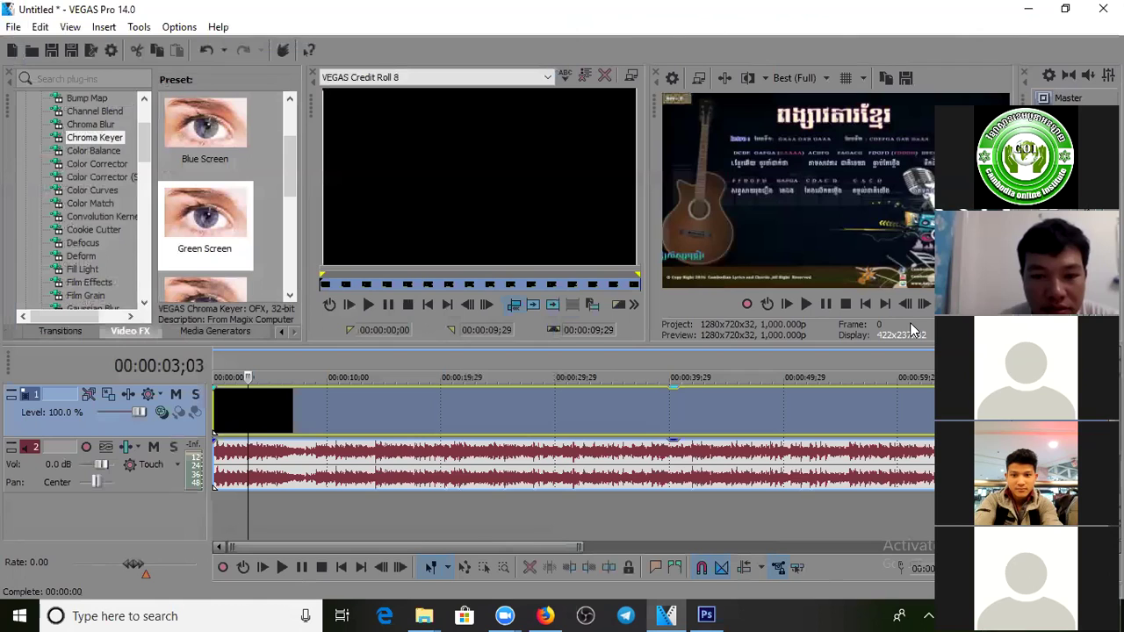
{"action": "left_click", "coordinate": [221, 410]}
{"action": "key", "text": "space"}
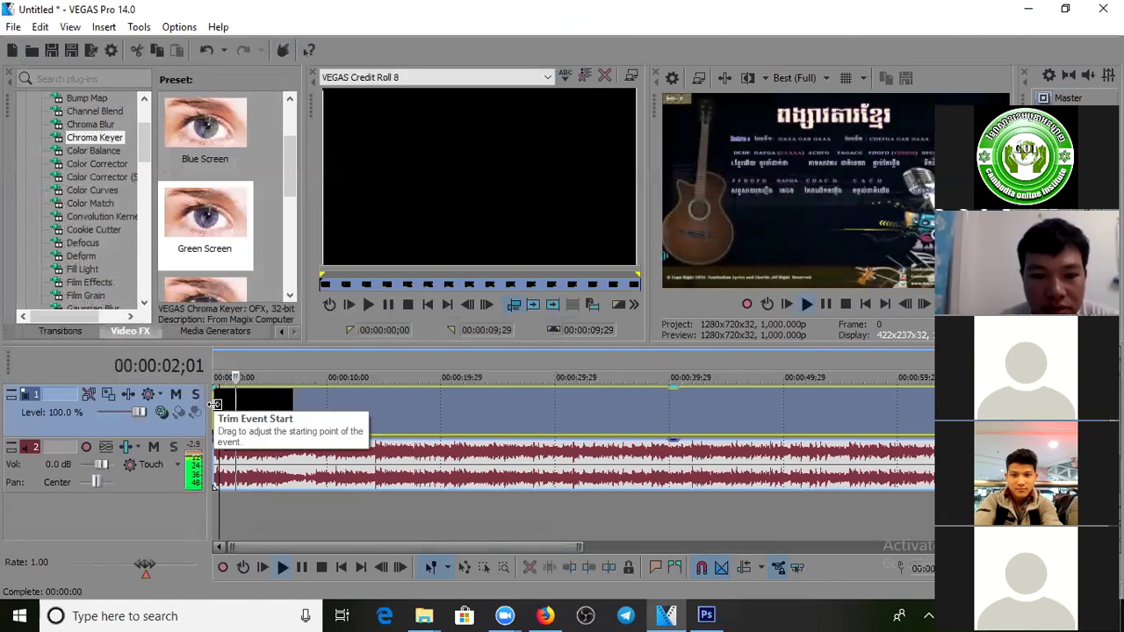
Step: Try to replace the song's video track with a new empty video track above the audio
{"action": "key", "text": "space"}
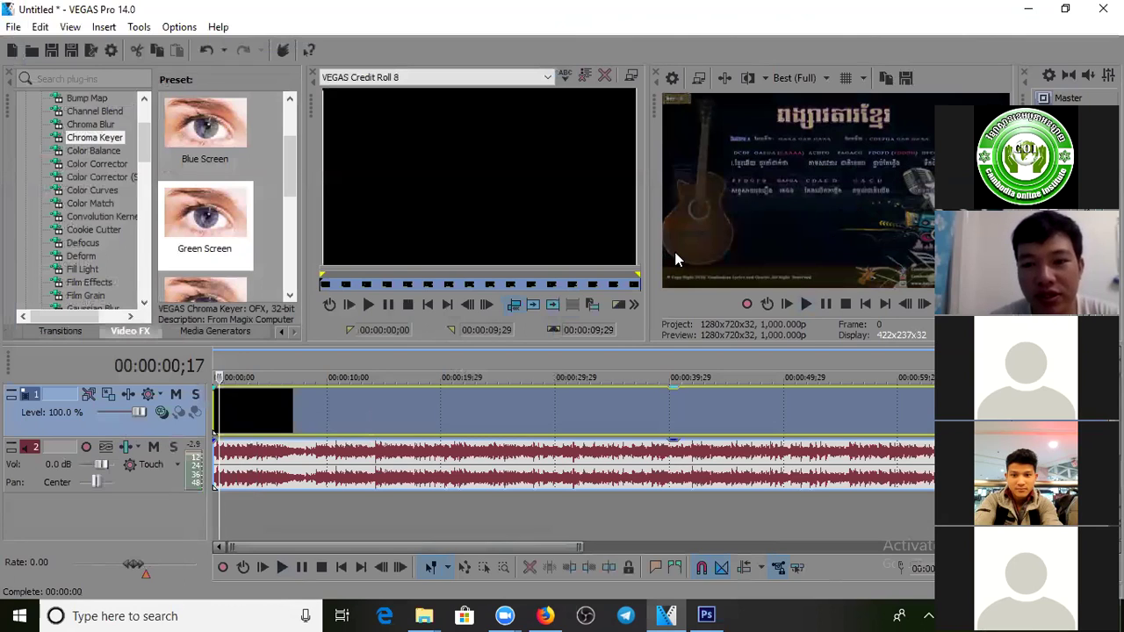
{"action": "right_click", "coordinate": [108, 430]}
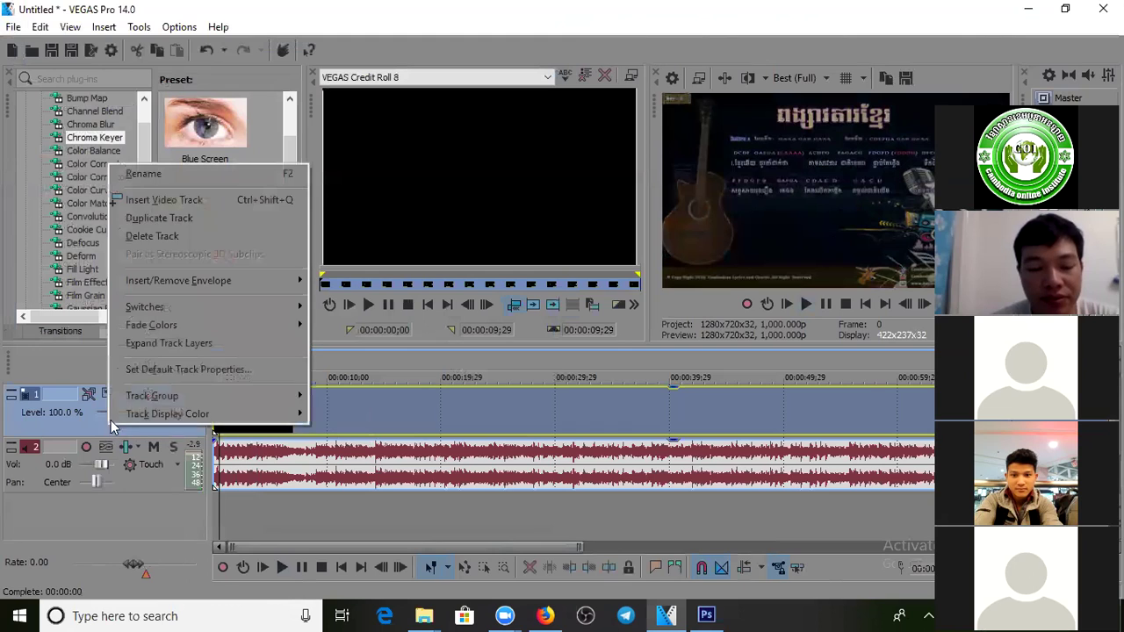
{"action": "left_click", "coordinate": [180, 237]}
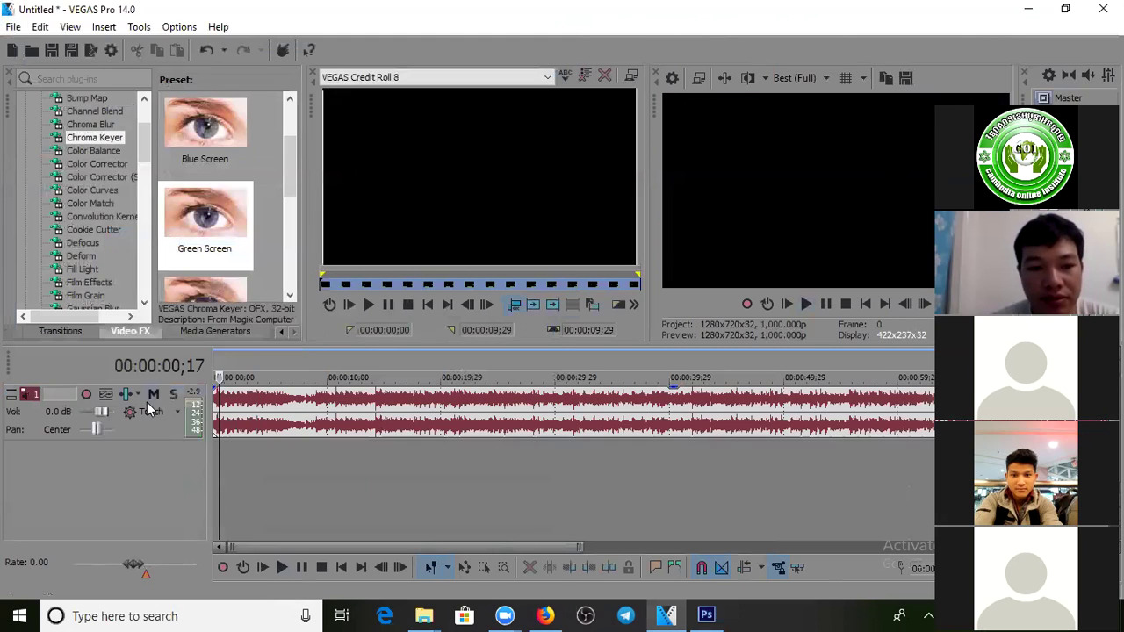
{"action": "left_click", "coordinate": [153, 427]}
{"action": "right_click", "coordinate": [152, 427]}
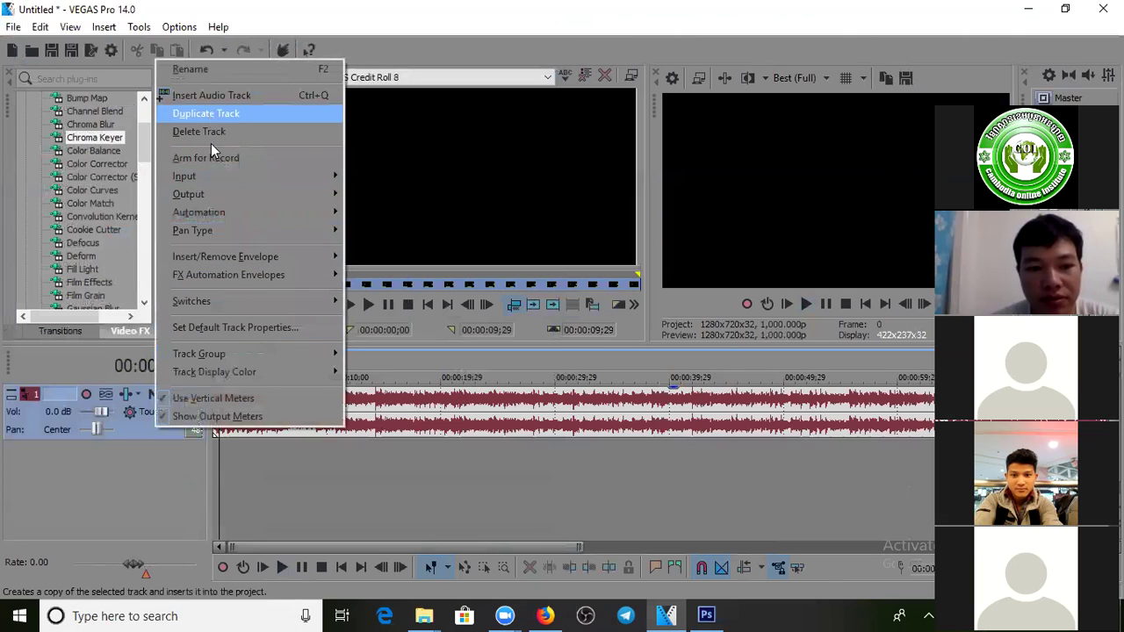
{"action": "left_click", "coordinate": [111, 456]}
{"action": "right_click", "coordinate": [112, 456]}
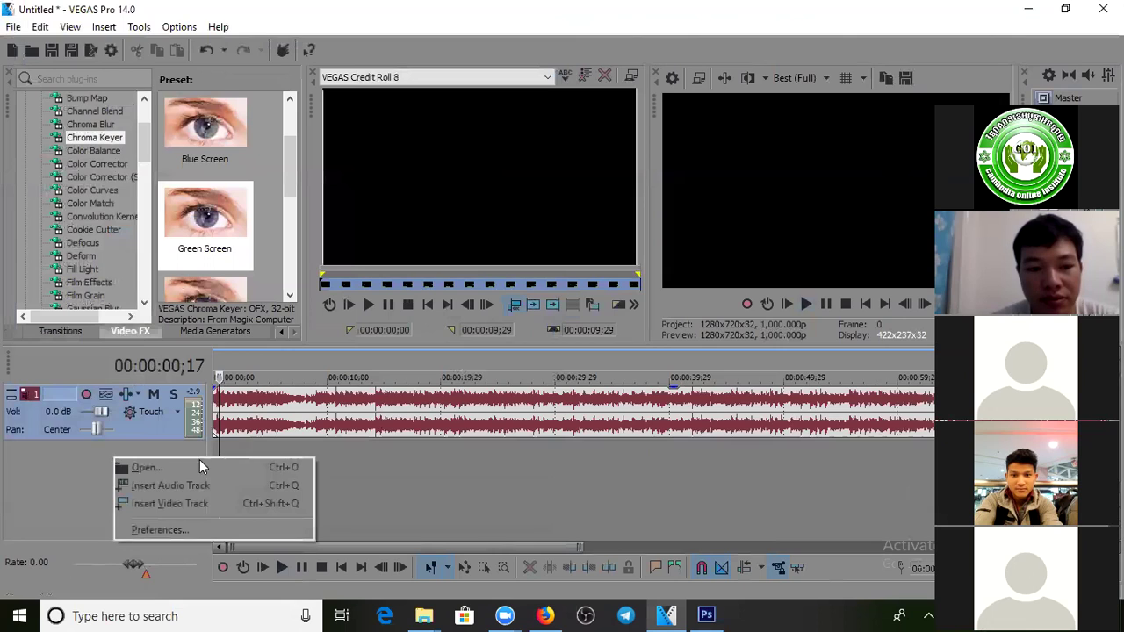
{"action": "left_click", "coordinate": [184, 502]}
{"action": "left_click", "coordinate": [318, 425]}
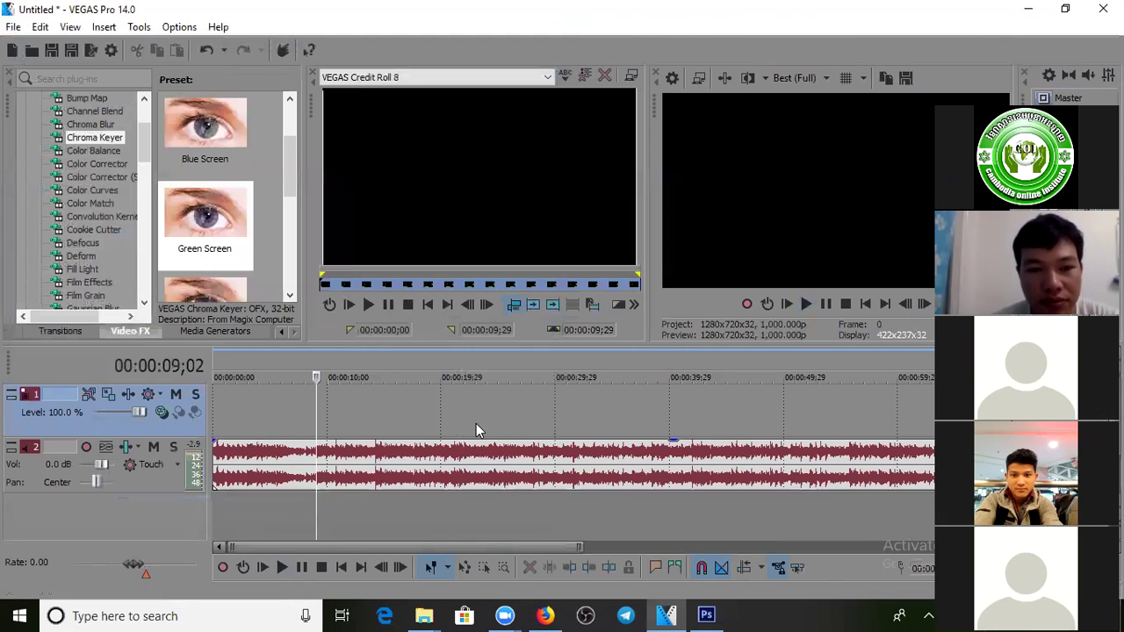
{"action": "left_click", "coordinate": [476, 423]}
{"action": "key", "text": "ctrl+v"}
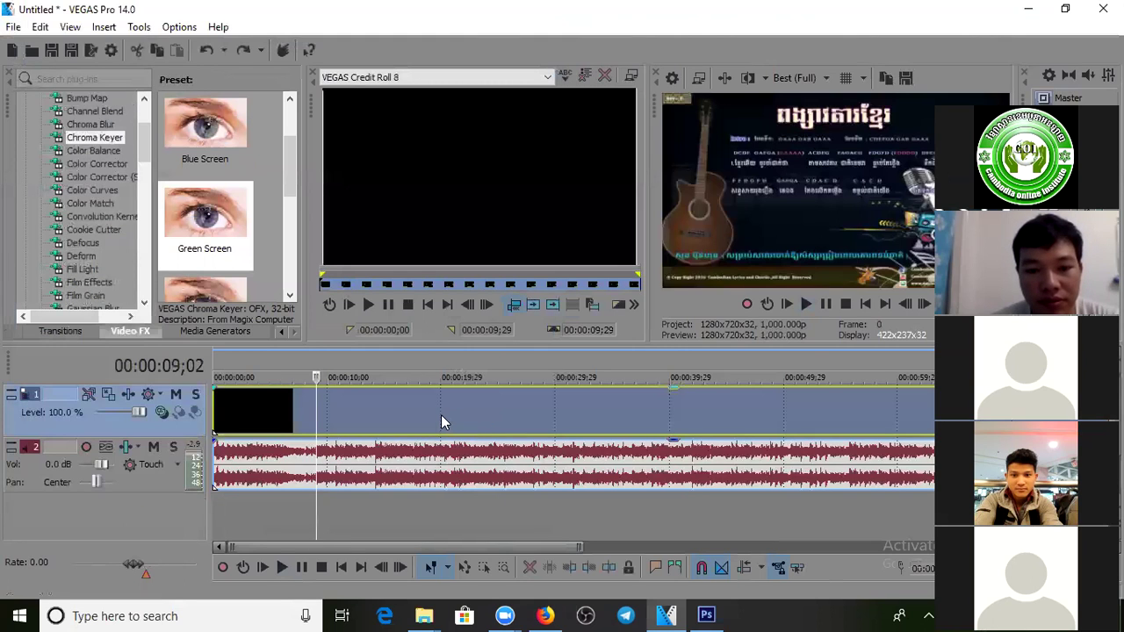
Step: Clear the grouping between the song's video and audio events and delete only the video event from the timeline
{"action": "right_click", "coordinate": [442, 423]}
{"action": "mouse_move", "coordinate": [617, 490]}
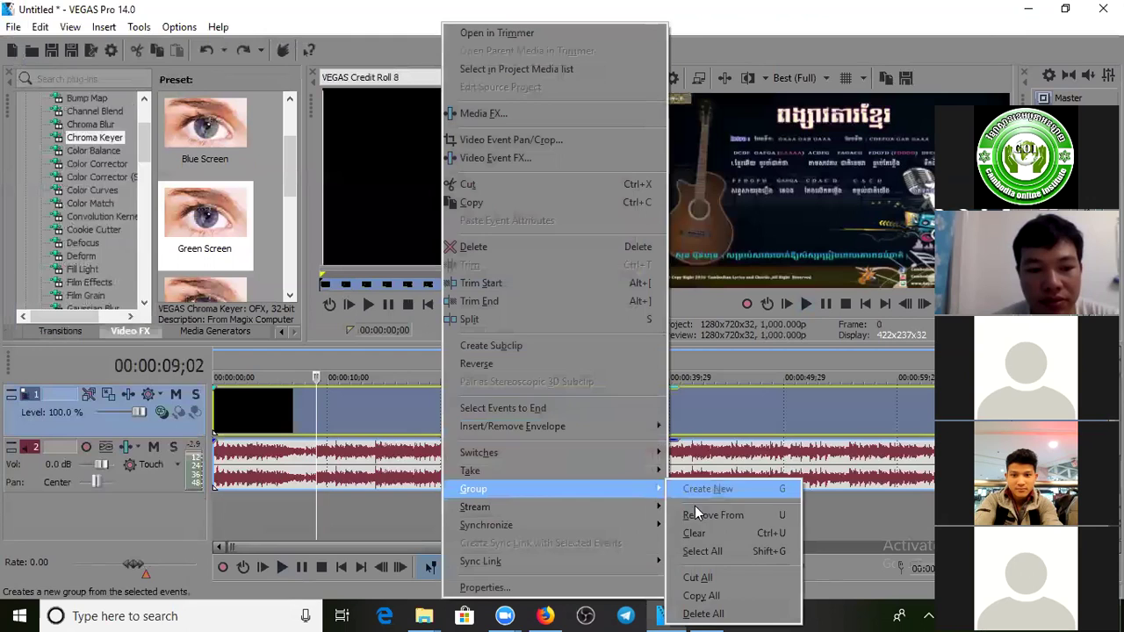
{"action": "left_click", "coordinate": [708, 535]}
{"action": "left_click", "coordinate": [327, 409]}
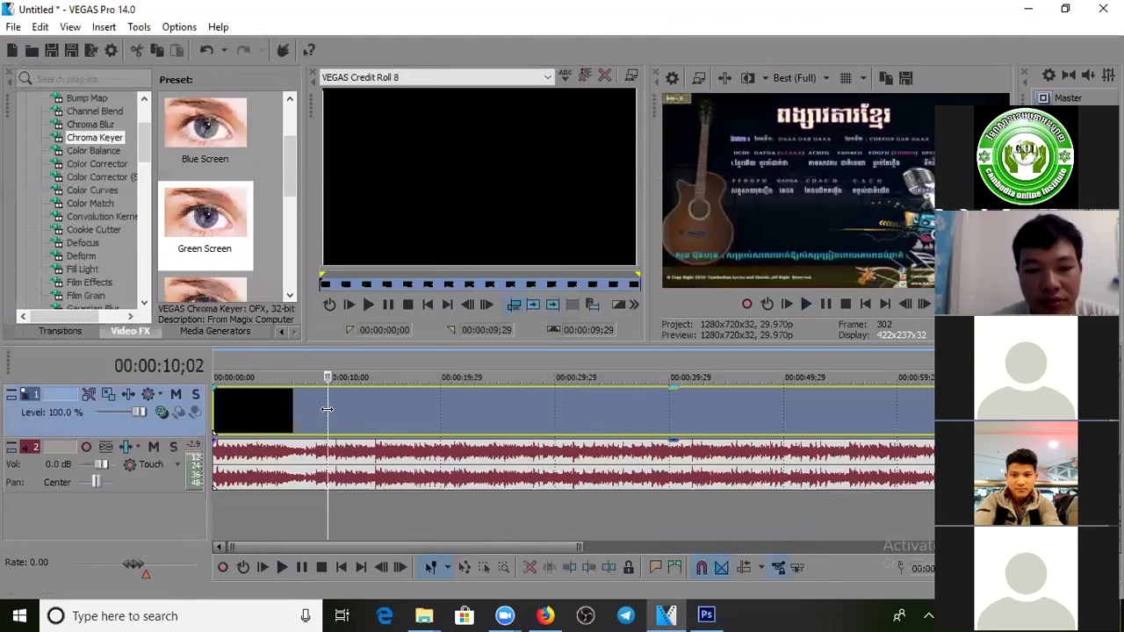
{"action": "key", "text": "Delete"}
Step: Play the song audio from near its start and lower the audio track's volume to -10.8 dB
{"action": "left_click", "coordinate": [254, 405]}
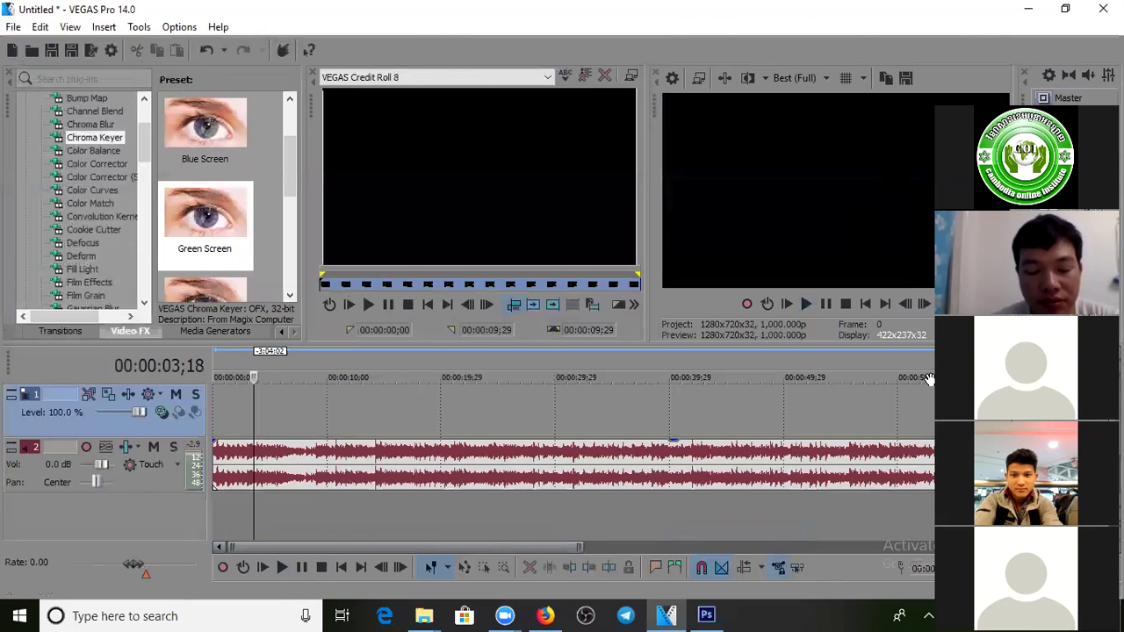
{"action": "left_click", "coordinate": [239, 408]}
{"action": "left_click", "coordinate": [222, 407]}
{"action": "key", "text": "space"}
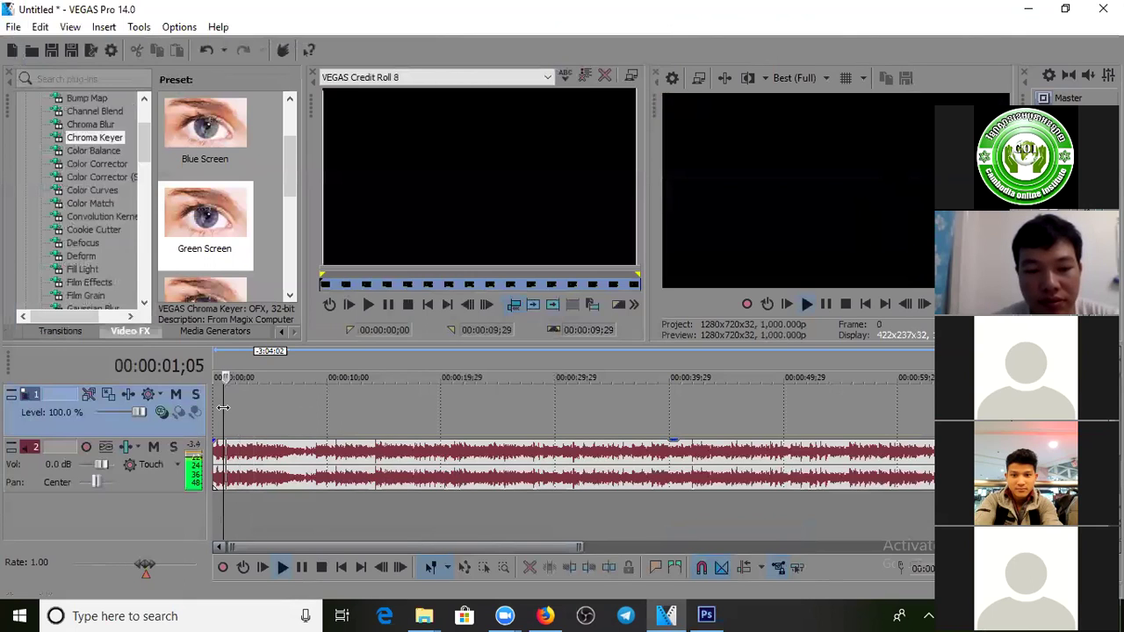
{"action": "left_click_drag", "start_coordinate": [102, 465], "coordinate": [89, 462]}
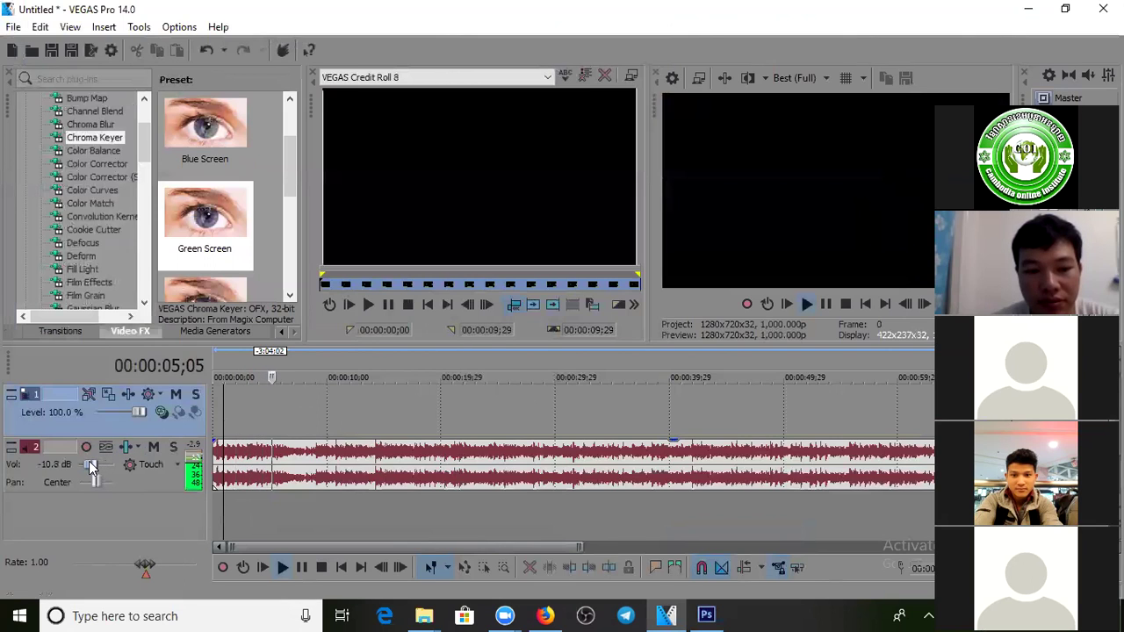
{"action": "key", "text": "Return"}
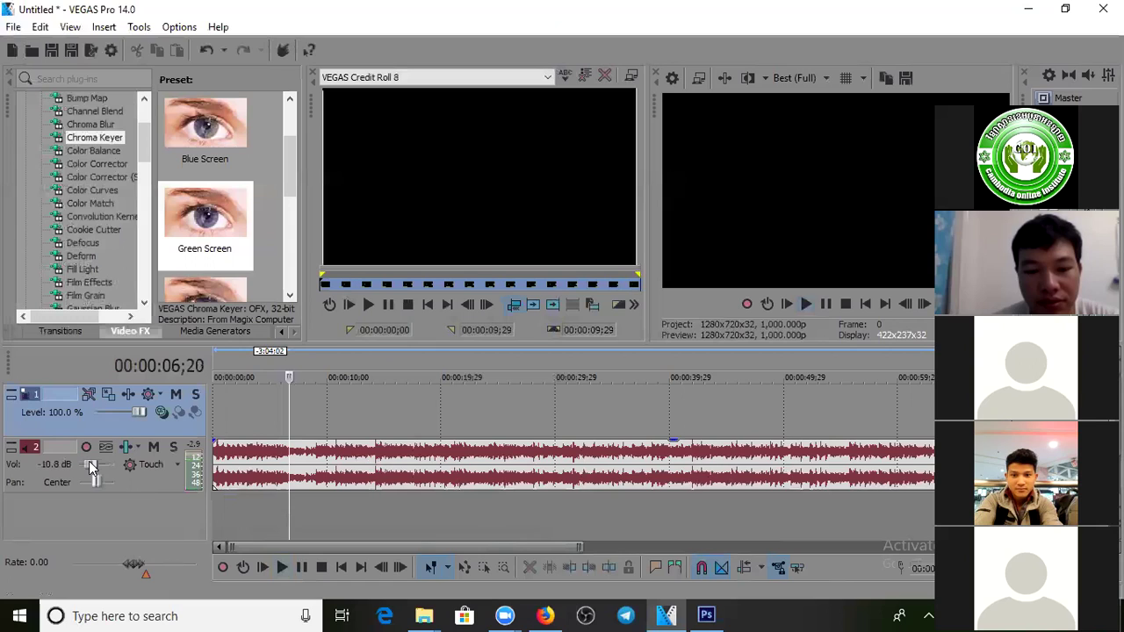
Step: Replay short passages around seven seconds and fine-tune the cursor to 00:00:07;07 for the start of the first lyric line
{"action": "key", "text": "Return"}
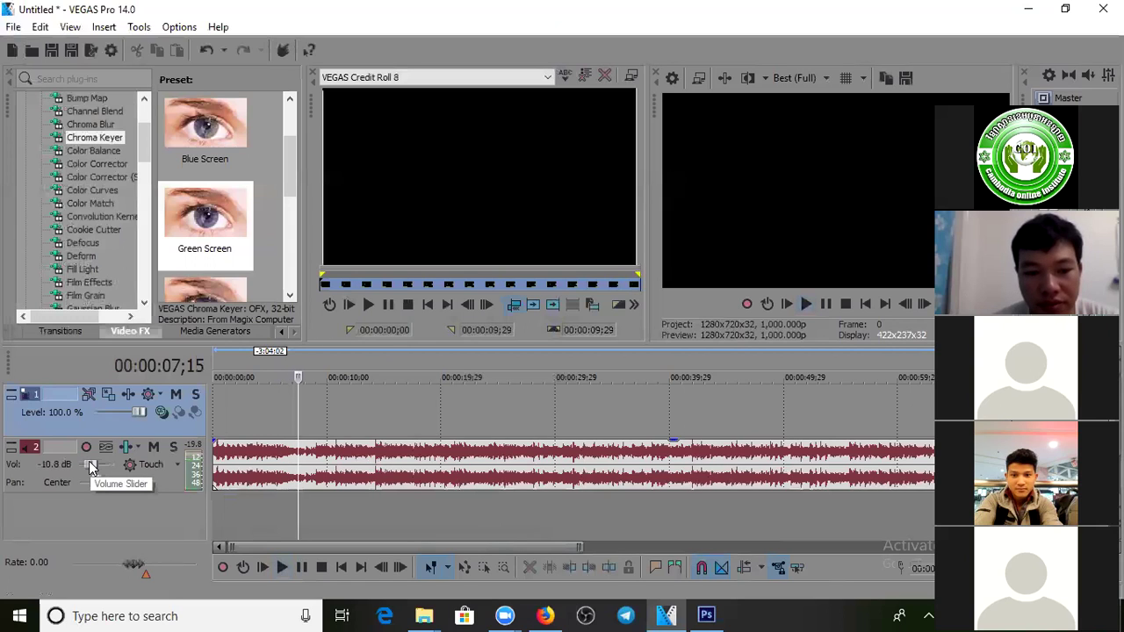
{"action": "key", "text": "Left"}
{"action": "key", "text": "Left"}
{"action": "key", "text": "Left"}
{"action": "key", "text": "Left"}
{"action": "key", "text": "Left"}
{"action": "key", "text": "Left"}
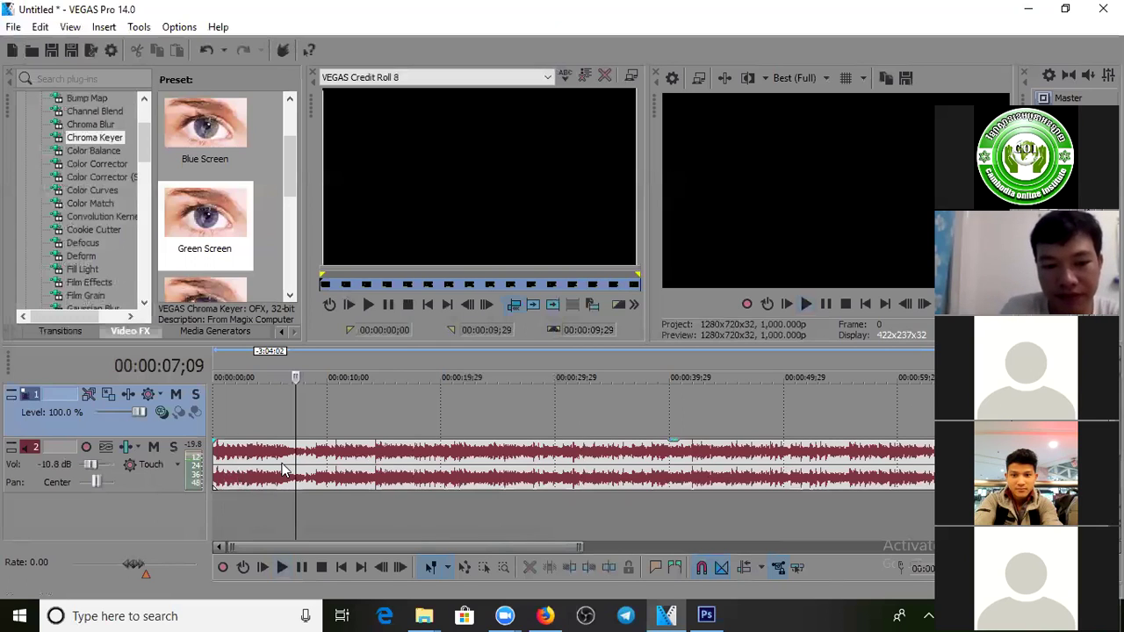
{"action": "key", "text": "space"}
{"action": "key", "text": "space"}
{"action": "key", "text": "space"}
{"action": "key", "text": "space"}
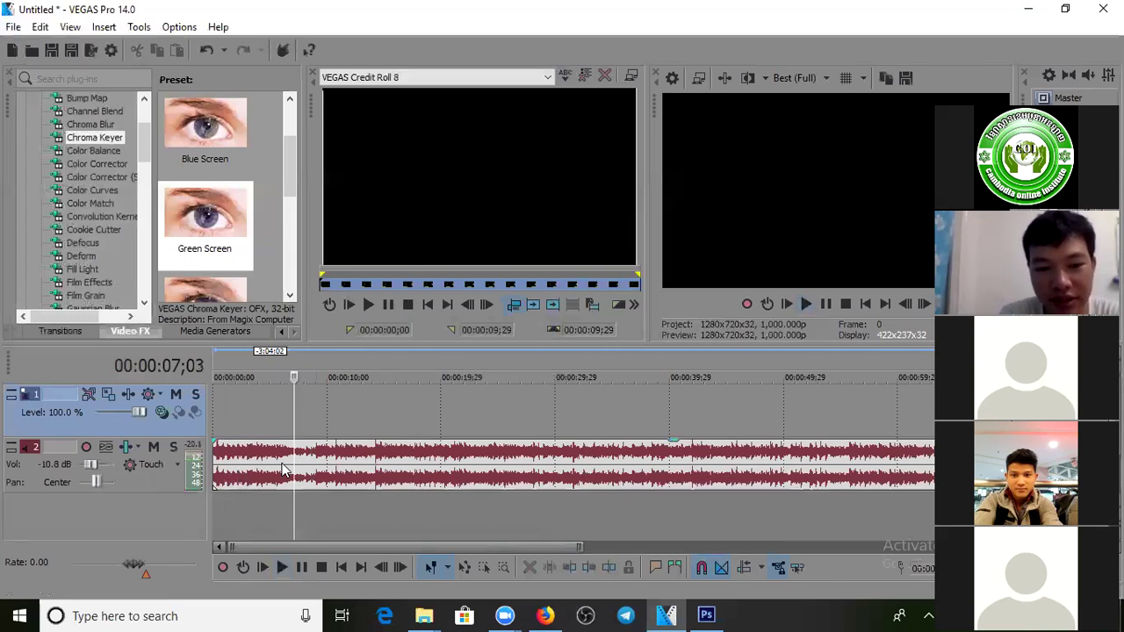
{"action": "key", "text": "space"}
{"action": "key", "text": "space"}
{"action": "key", "text": "space"}
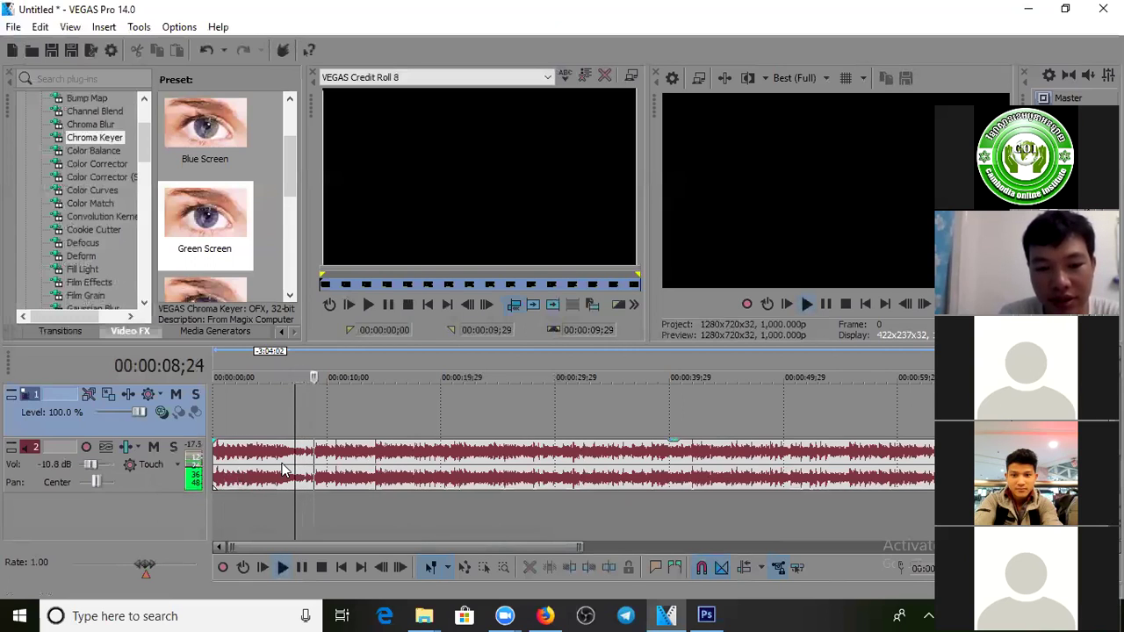
{"action": "key", "text": "space"}
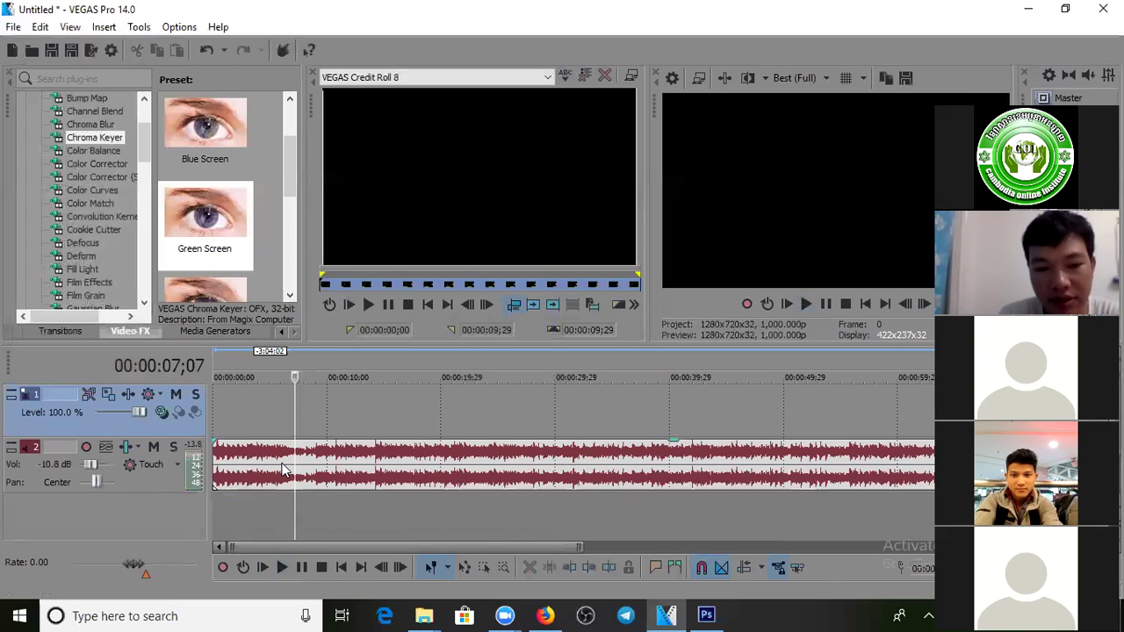
Step: Add a timeline marker labelled 1 at 00:00:07;07
{"action": "key", "text": "m"}
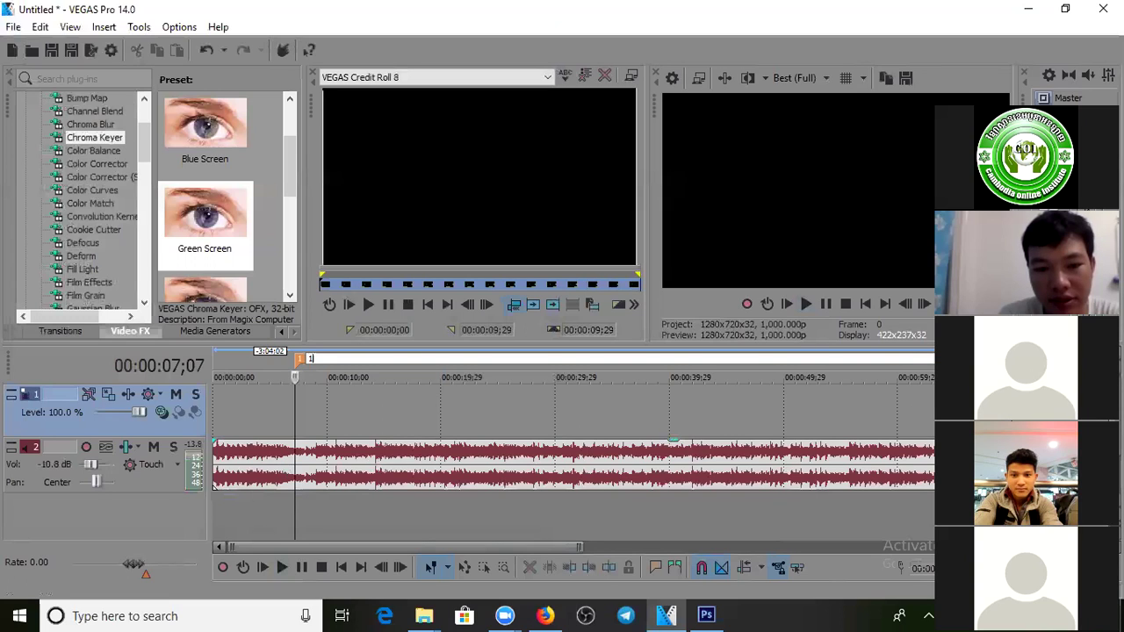
{"action": "left_click", "coordinate": [416, 411]}
{"action": "left_click", "coordinate": [416, 412]}
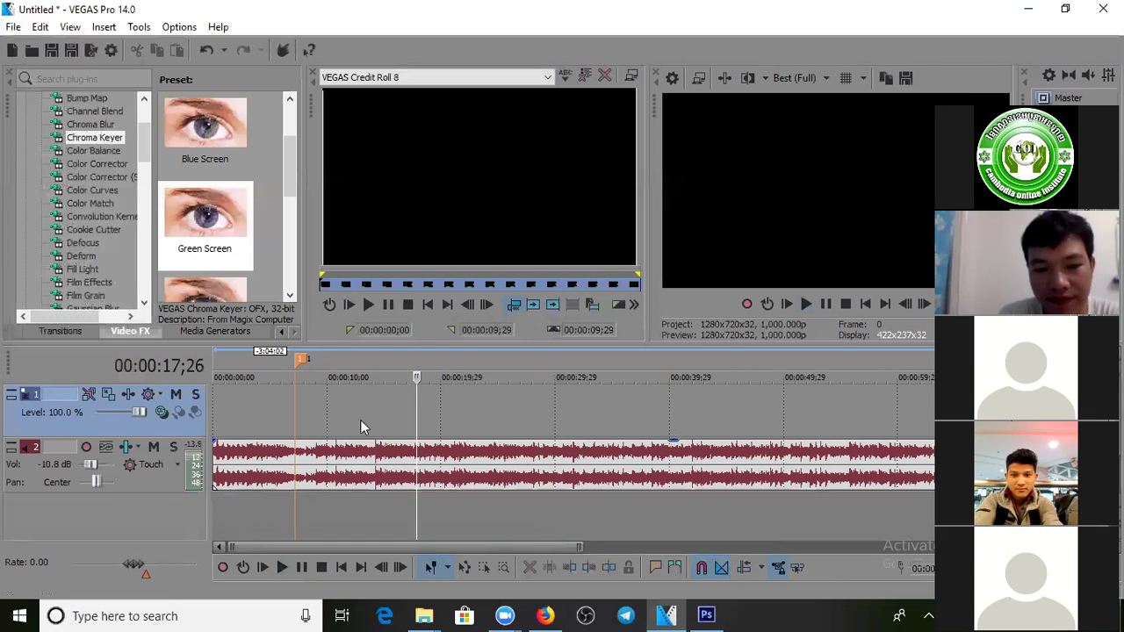
Step: Open the white lyric image 1.1 on the empty video track at marker 1 and preview a frame inside it
{"action": "left_click", "coordinate": [301, 363]}
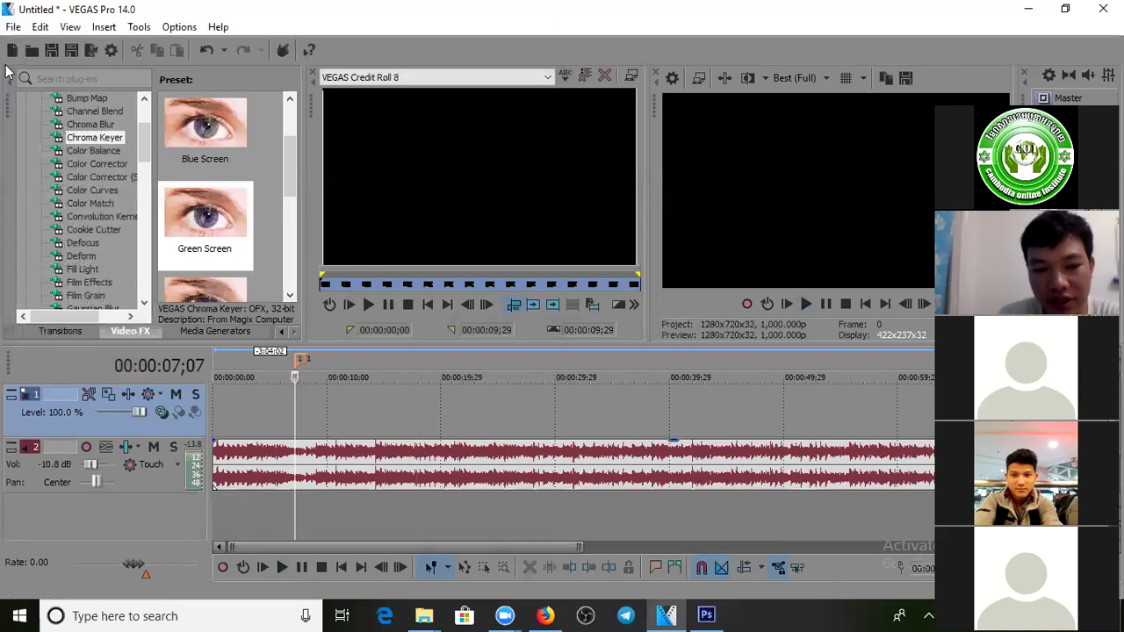
{"action": "left_click", "coordinate": [13, 26]}
{"action": "left_click", "coordinate": [33, 66]}
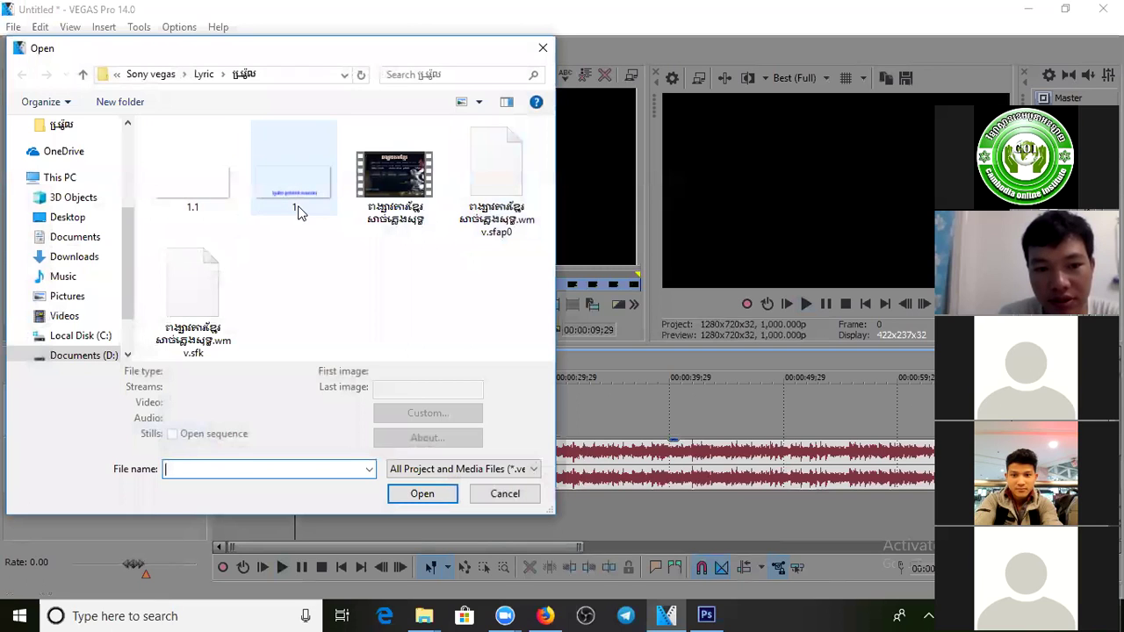
{"action": "left_click", "coordinate": [196, 195]}
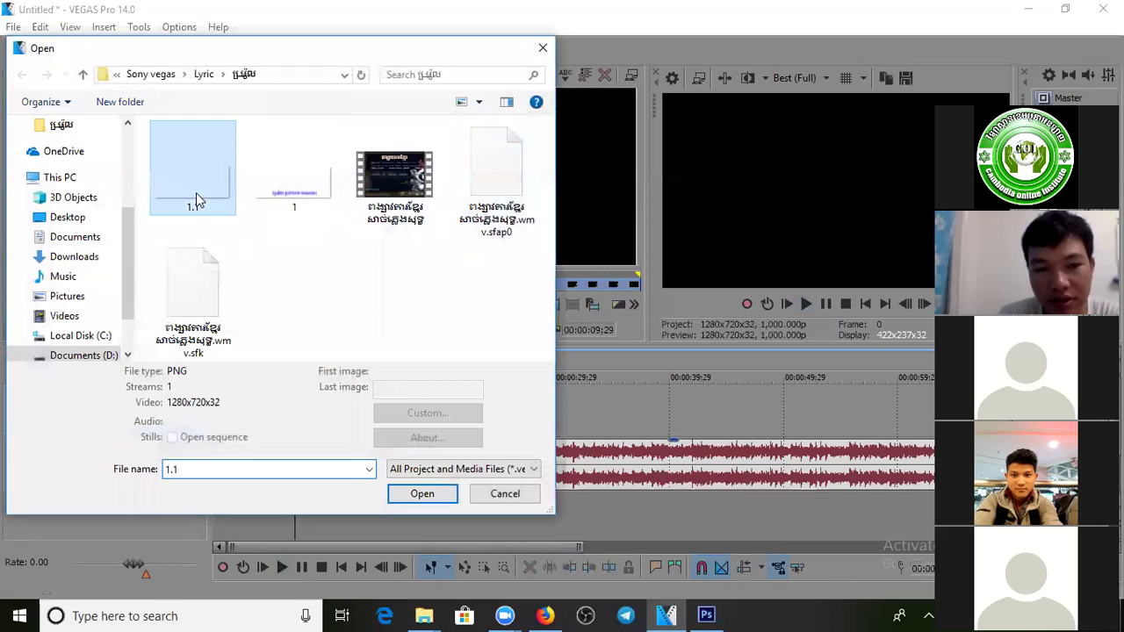
{"action": "left_click", "coordinate": [424, 494]}
{"action": "left_click", "coordinate": [313, 406]}
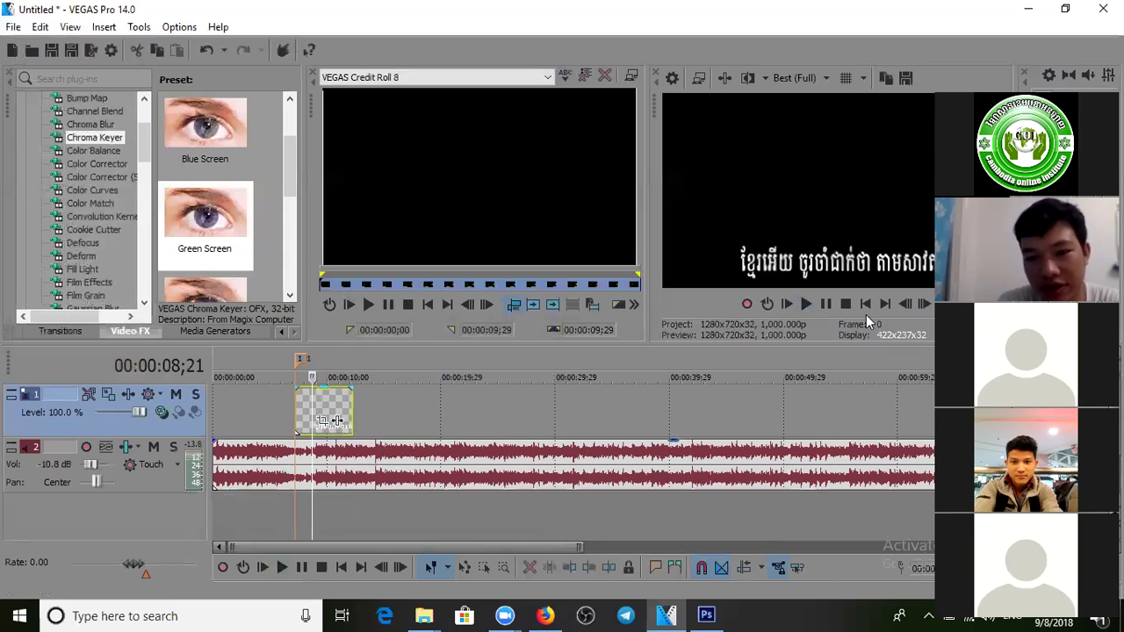
Step: Switch to Photoshop and recolour the lyric text in Untitled-1 to red f70a36
{"action": "key", "text": "alt+Tab"}
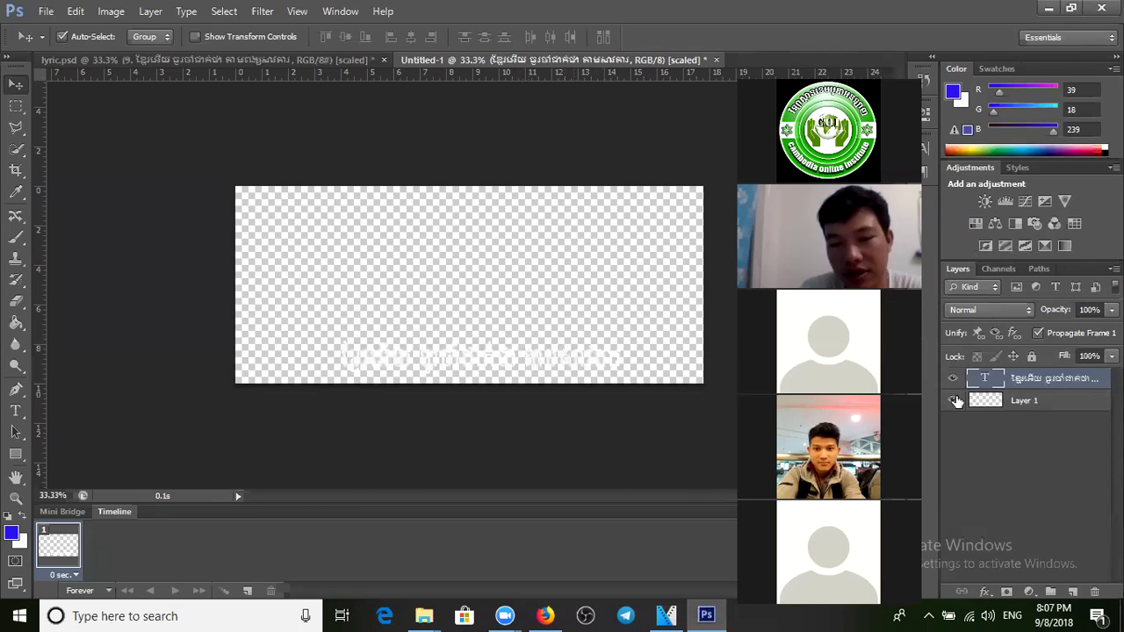
{"action": "left_click", "coordinate": [1009, 406]}
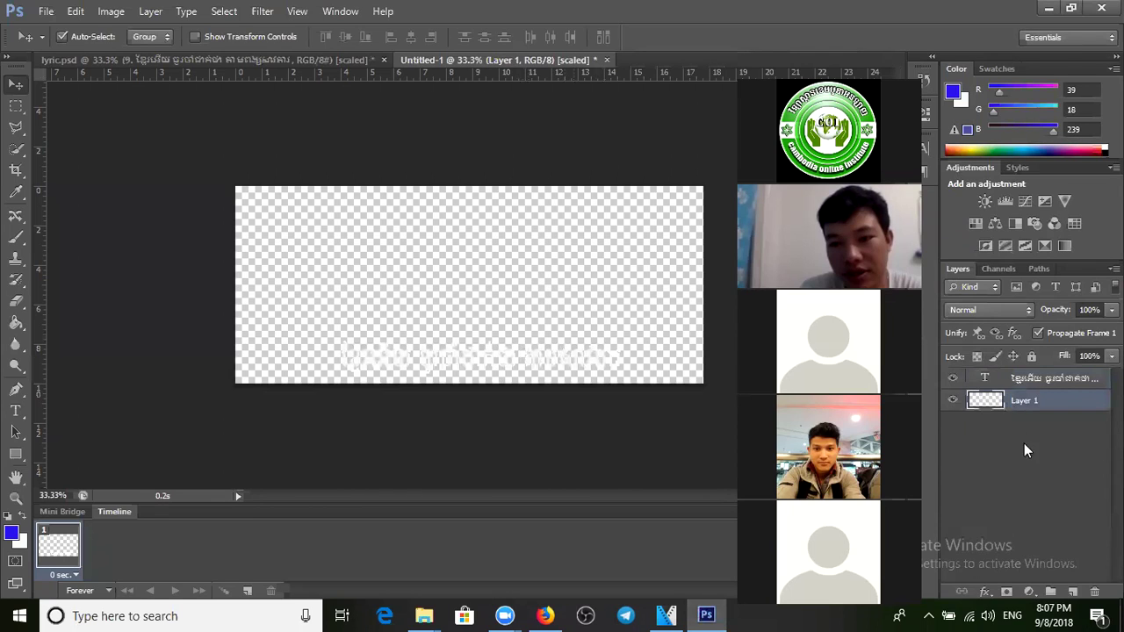
{"action": "double_click", "coordinate": [976, 381]}
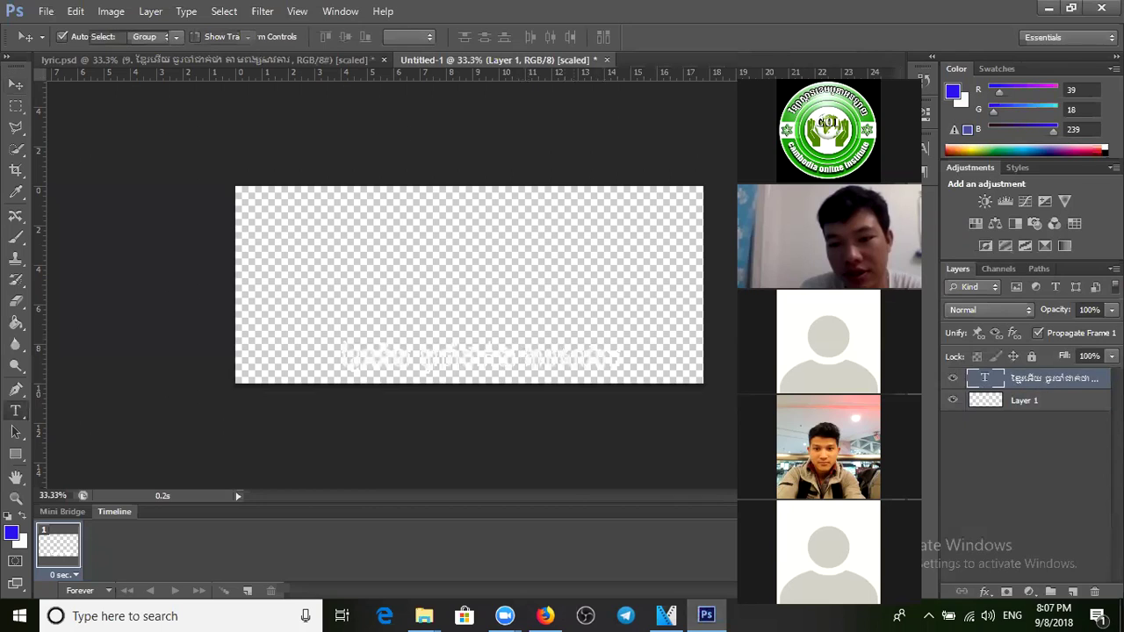
{"action": "left_click", "coordinate": [527, 36]}
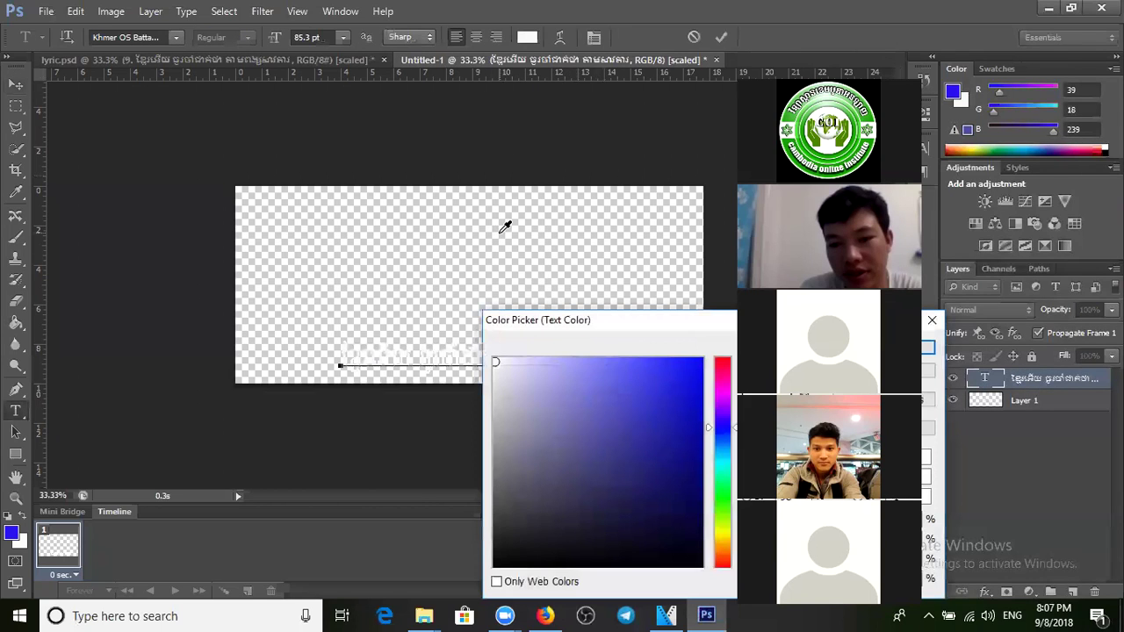
{"action": "left_click", "coordinate": [709, 365]}
{"action": "left_click", "coordinate": [695, 363]}
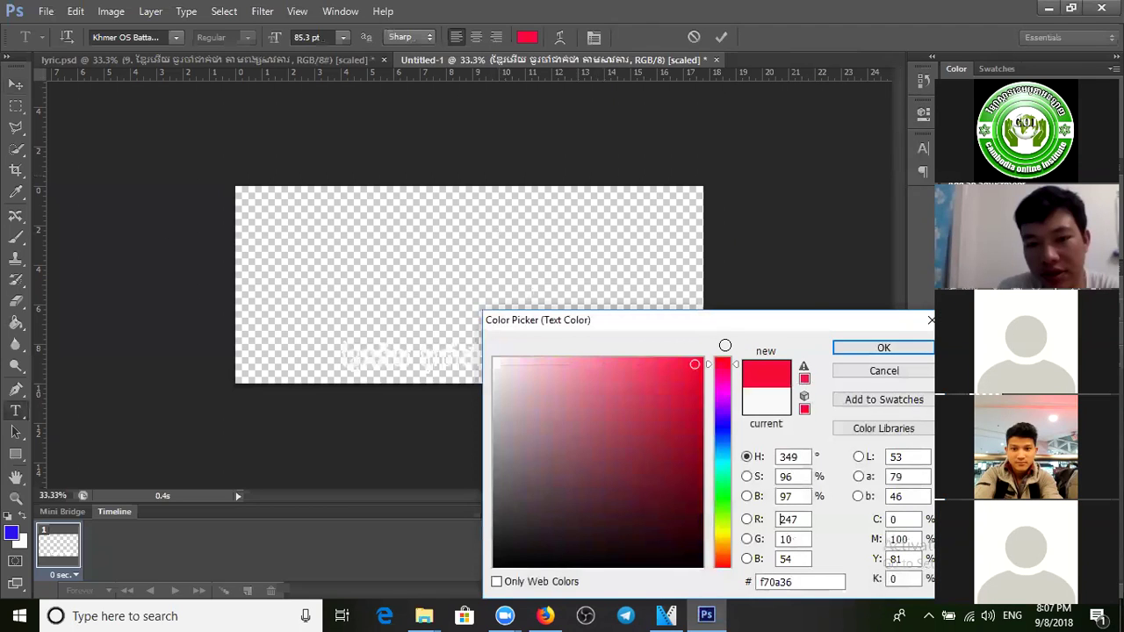
{"action": "key", "text": "Return"}
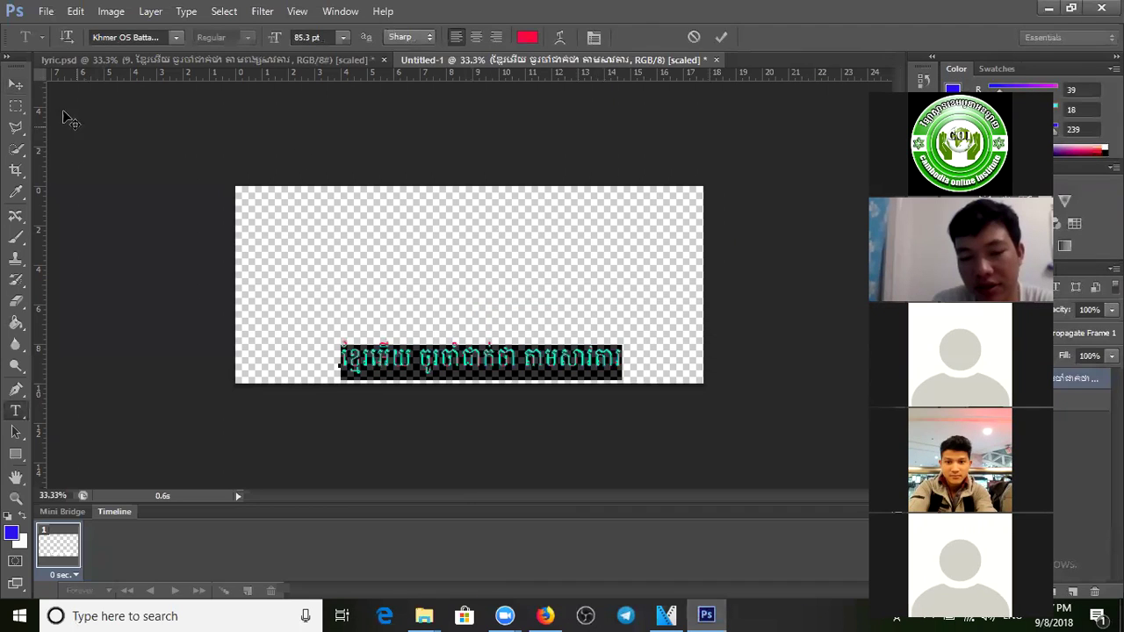
{"action": "left_click", "coordinate": [16, 84]}
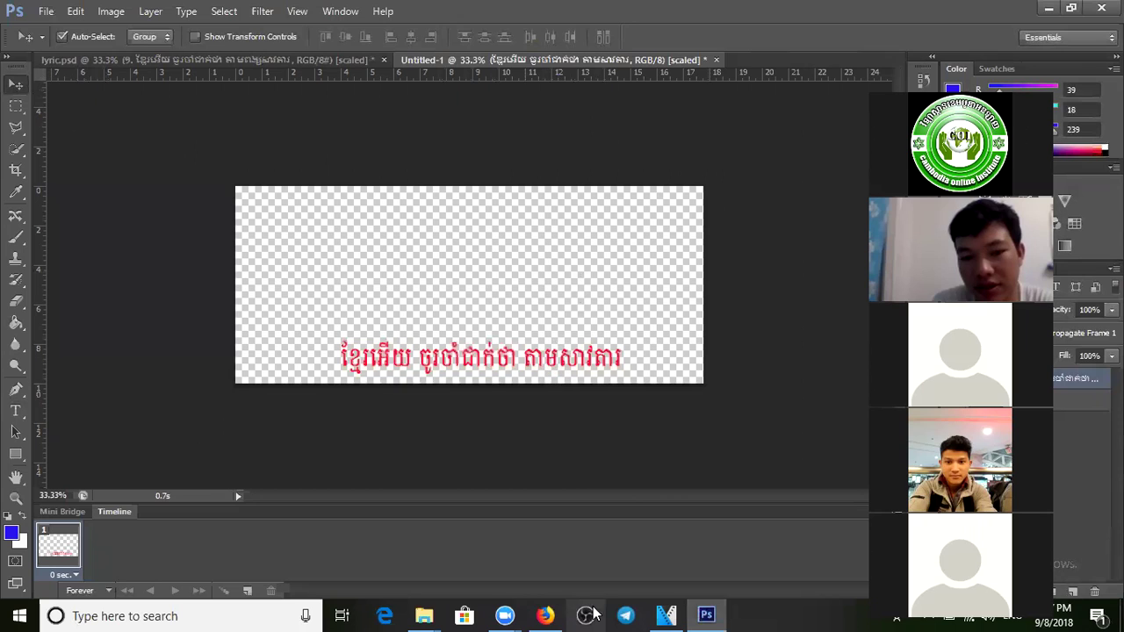
Step: Switch to VEGAS Pro, play the lyric image from marker 1, and move its event one second earlier on the timeline
{"action": "left_click", "coordinate": [667, 615]}
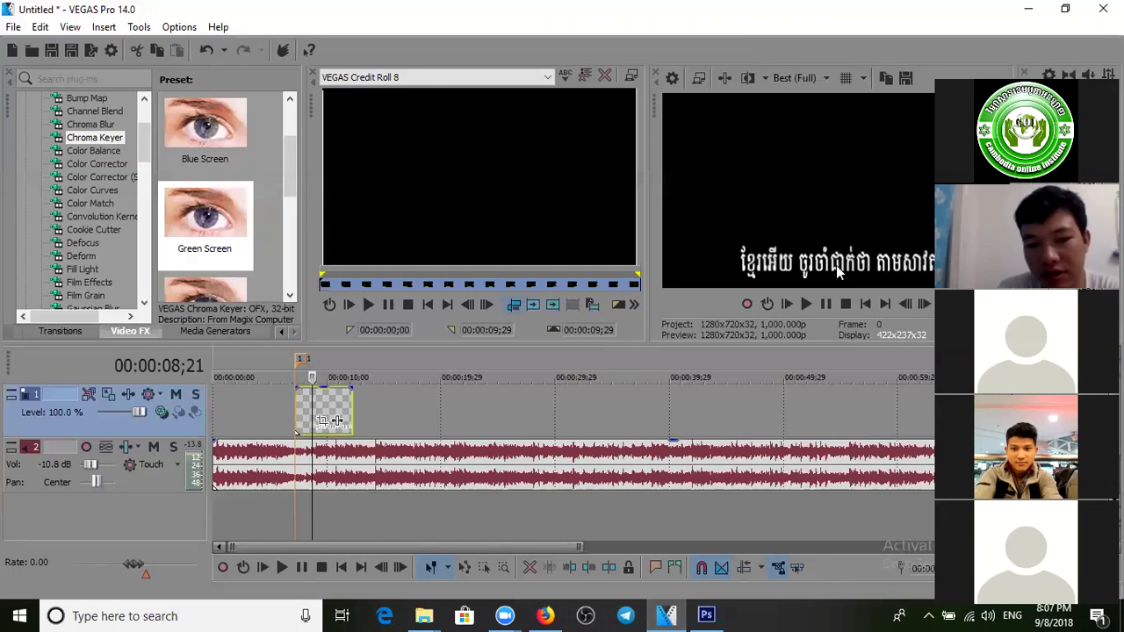
{"action": "left_click", "coordinate": [295, 406]}
{"action": "key", "text": "space"}
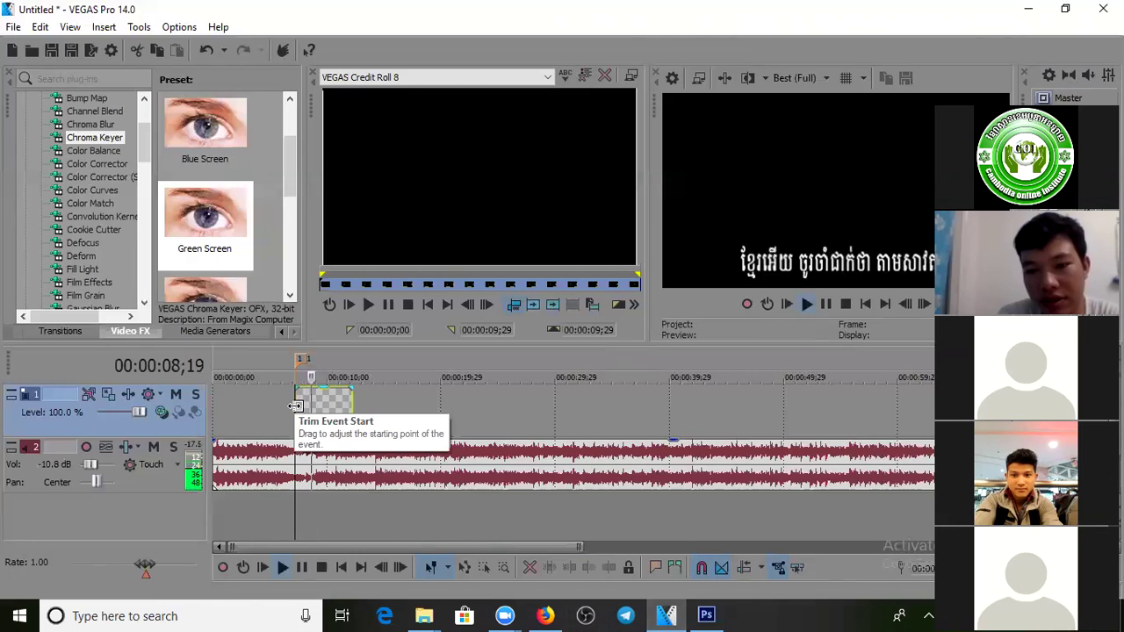
{"action": "key", "text": "space"}
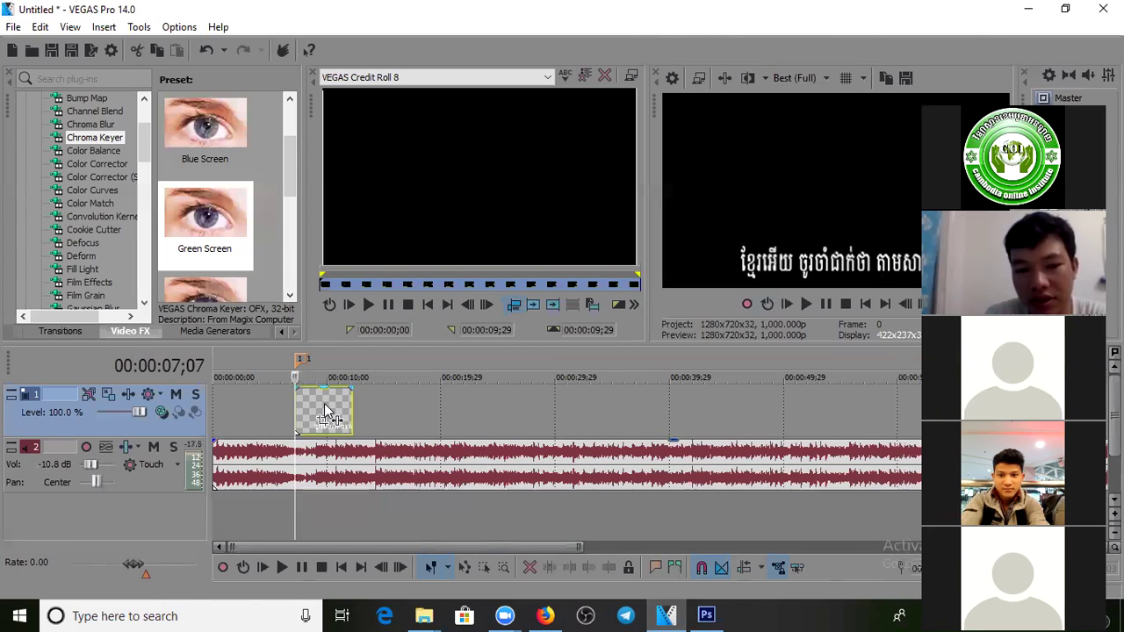
{"action": "left_click_drag", "start_coordinate": [325, 411], "coordinate": [314, 411]}
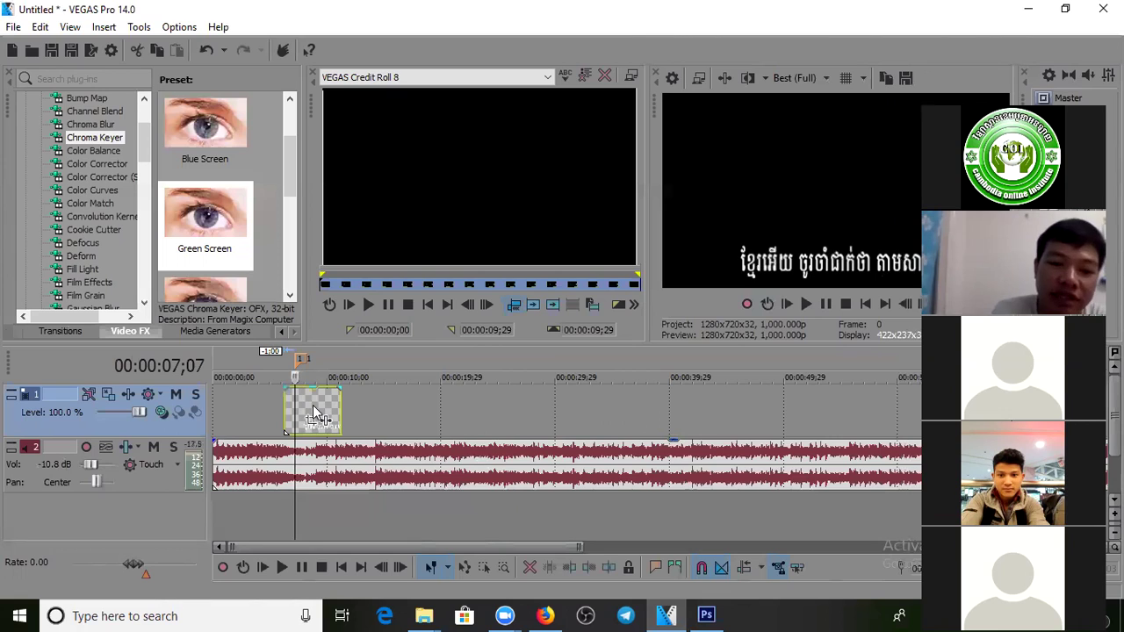
Step: Play the white lyric image from its event's start at 00:00:06;07
{"action": "left_click", "coordinate": [284, 411]}
{"action": "key", "text": "space"}
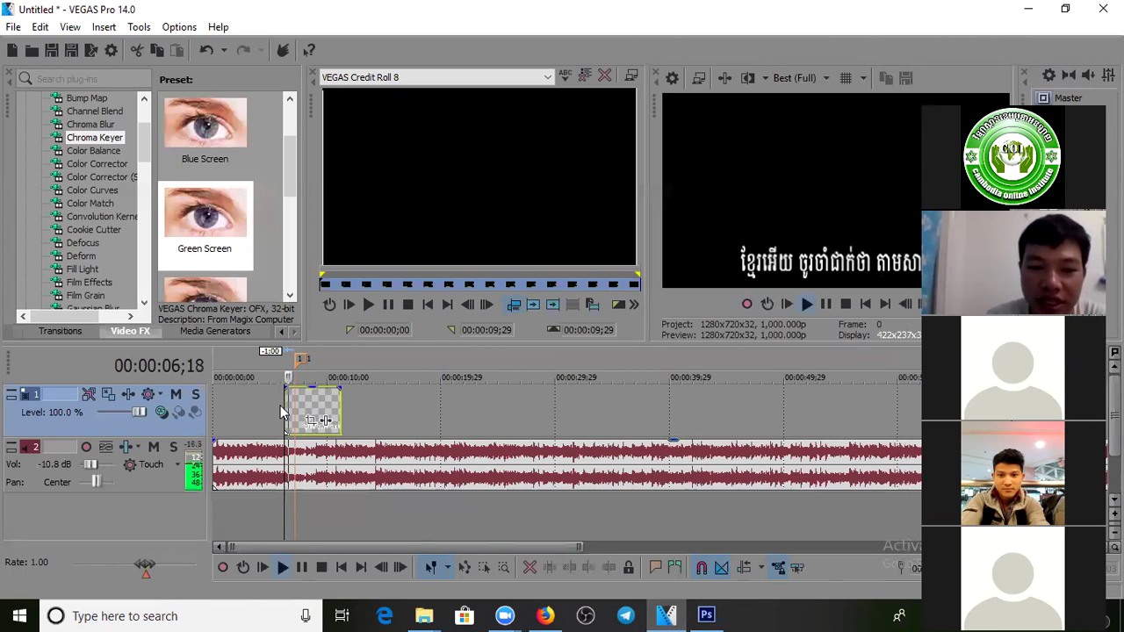
{"action": "key", "text": "space"}
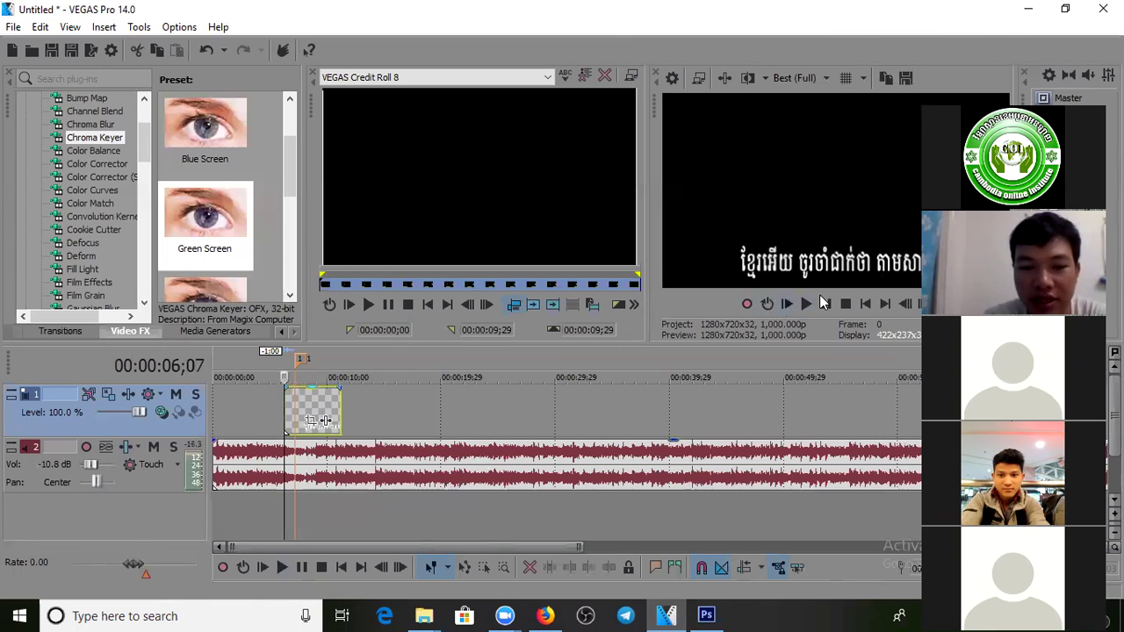
Step: Open the blue lyric image 1 on a new video track above the white lyric and start its event at marker 1
{"action": "right_click", "coordinate": [110, 424]}
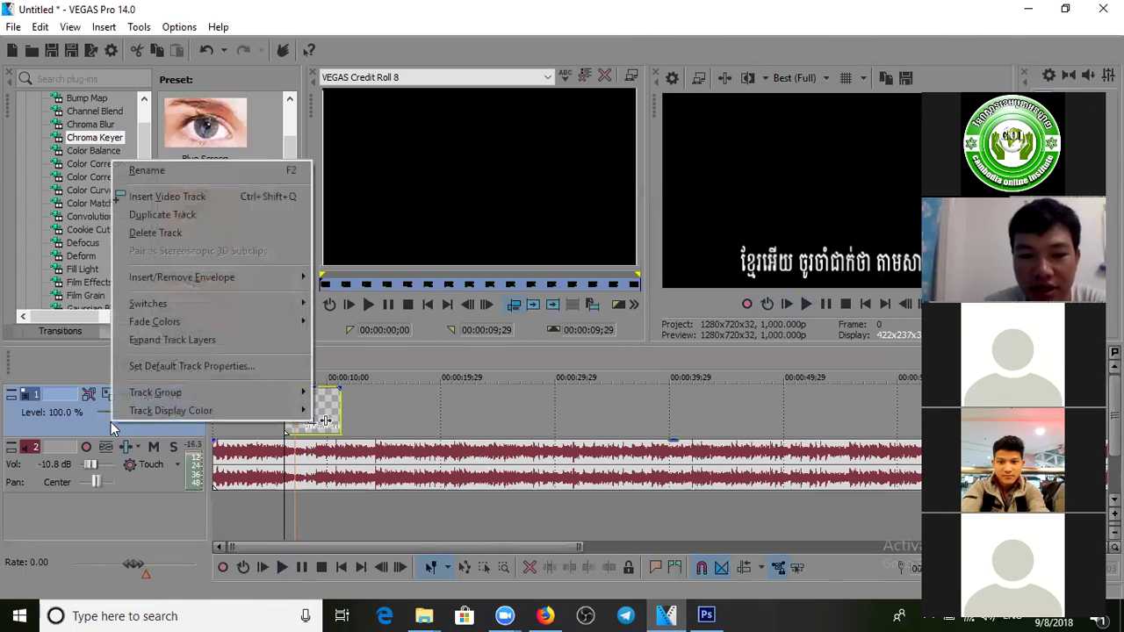
{"action": "left_click", "coordinate": [201, 198]}
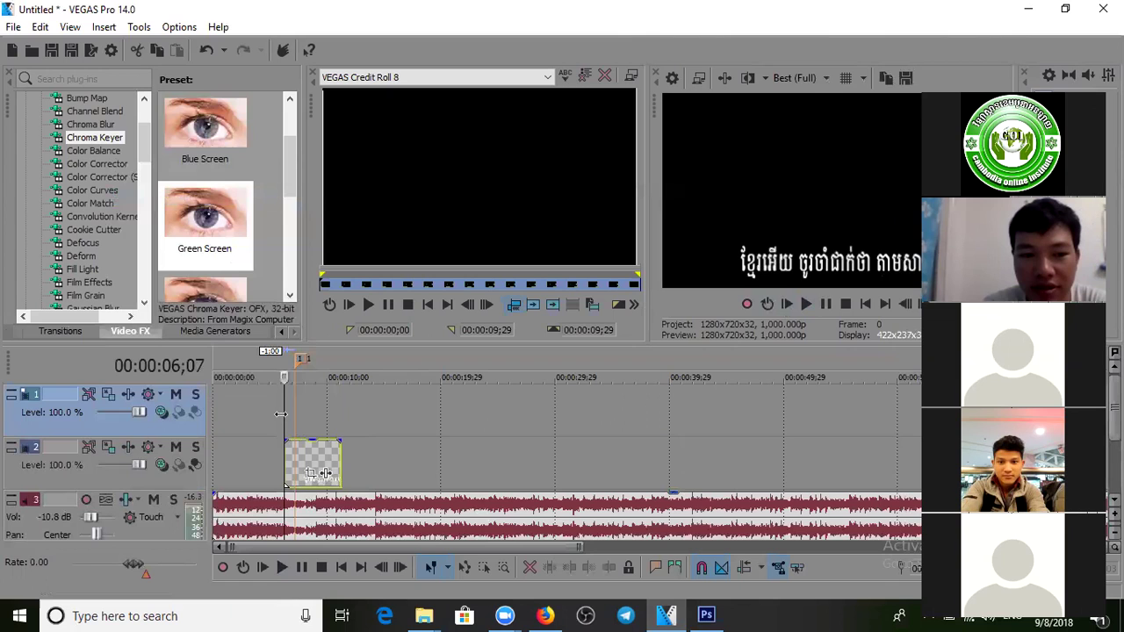
{"action": "left_click", "coordinate": [14, 27]}
{"action": "left_click", "coordinate": [33, 64]}
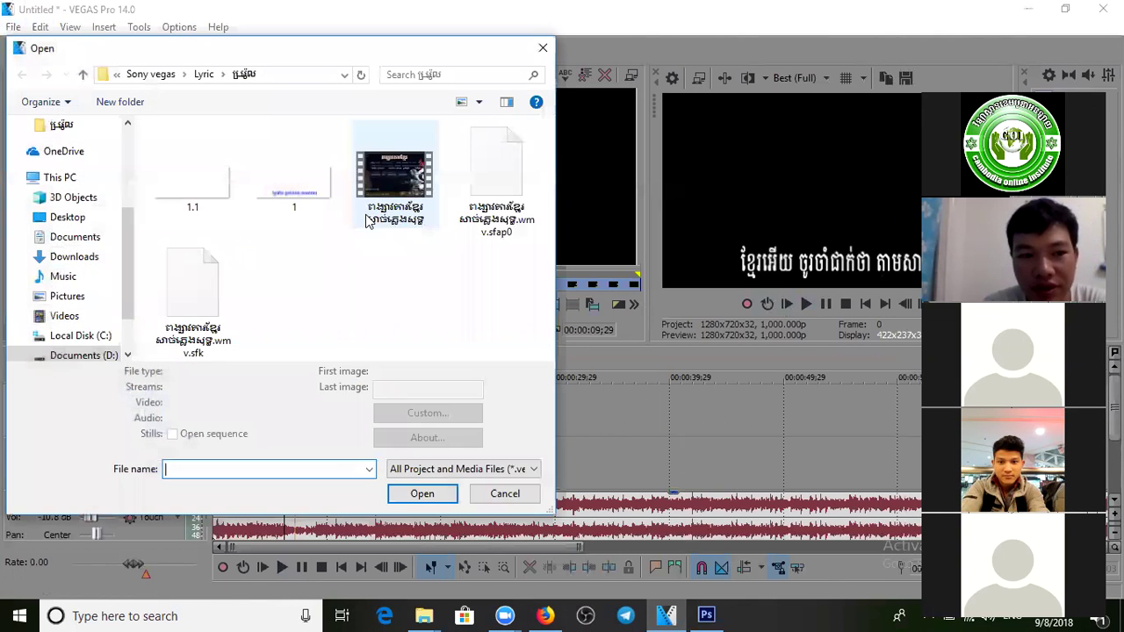
{"action": "double_click", "coordinate": [300, 184]}
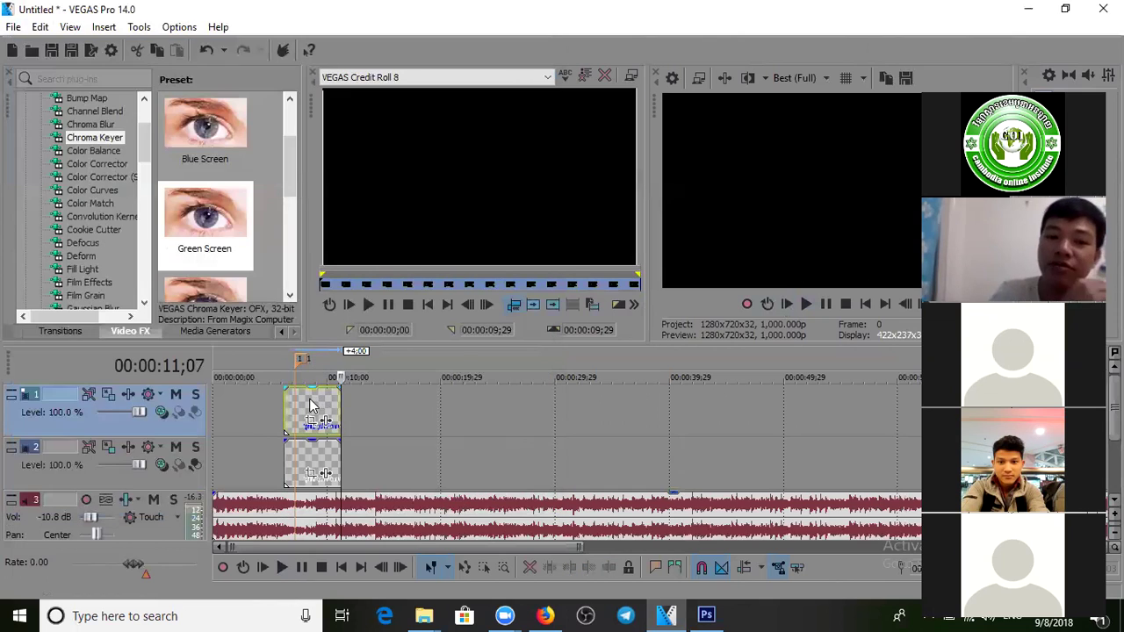
{"action": "left_click_drag", "start_coordinate": [301, 405], "coordinate": [317, 406]}
{"action": "left_click", "coordinate": [297, 404]}
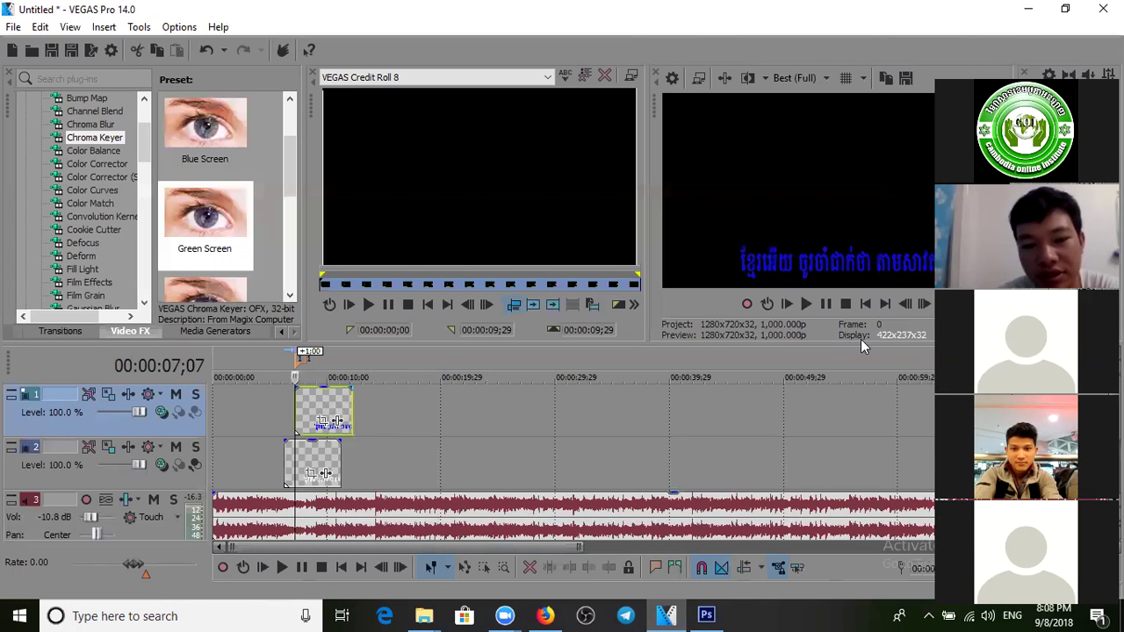
Step: Play on to 00:00:20;01 and extend both the blue and the white lyric events to end there
{"action": "key", "text": "space"}
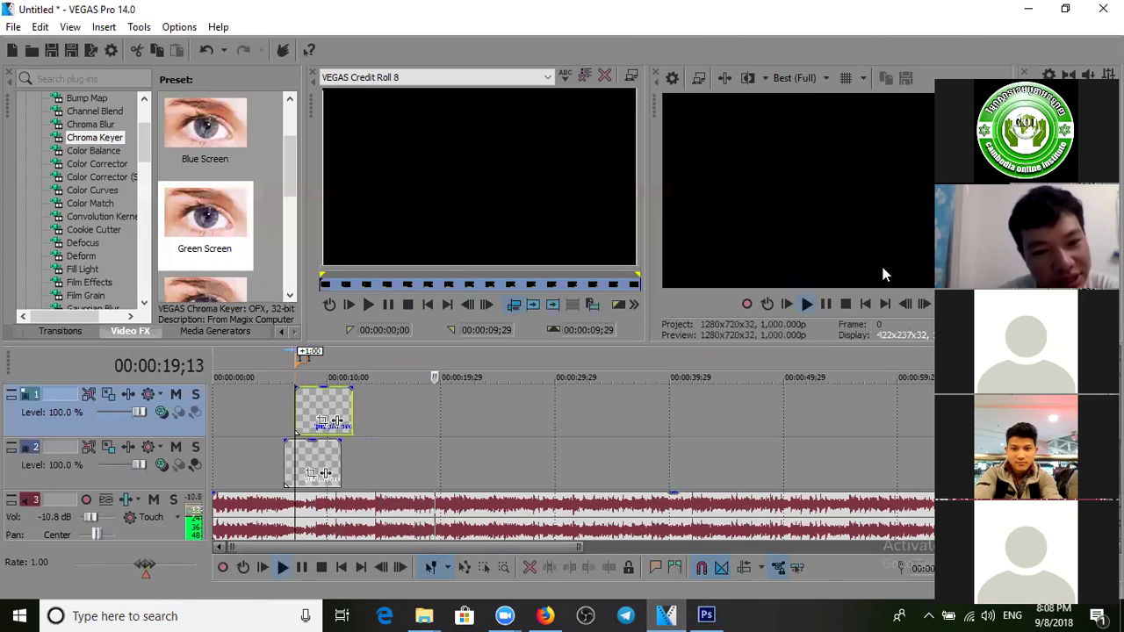
{"action": "key", "text": "Return"}
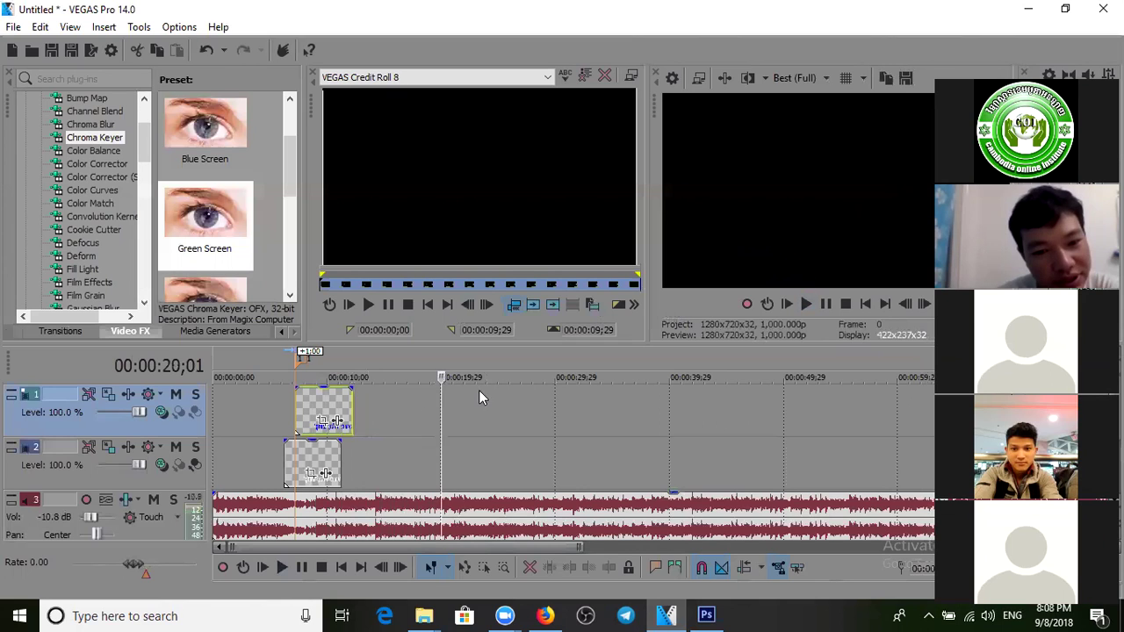
{"action": "left_click_drag", "start_coordinate": [353, 409], "coordinate": [440, 409]}
{"action": "left_click_drag", "start_coordinate": [341, 464], "coordinate": [440, 462]}
{"action": "left_click", "coordinate": [501, 425]}
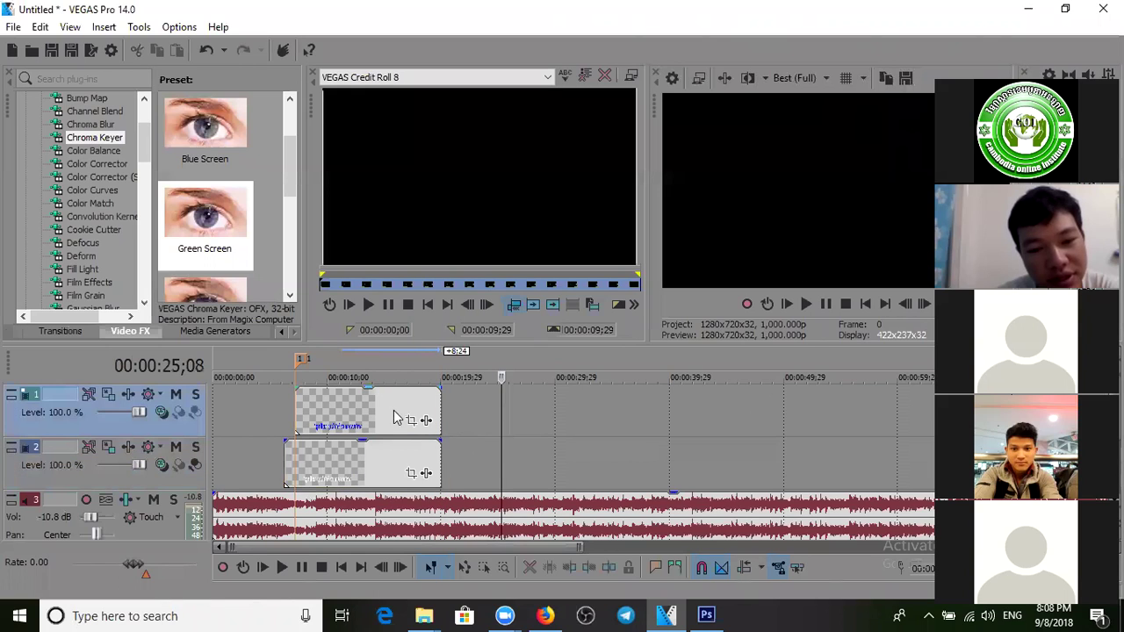
{"action": "left_click", "coordinate": [434, 400]}
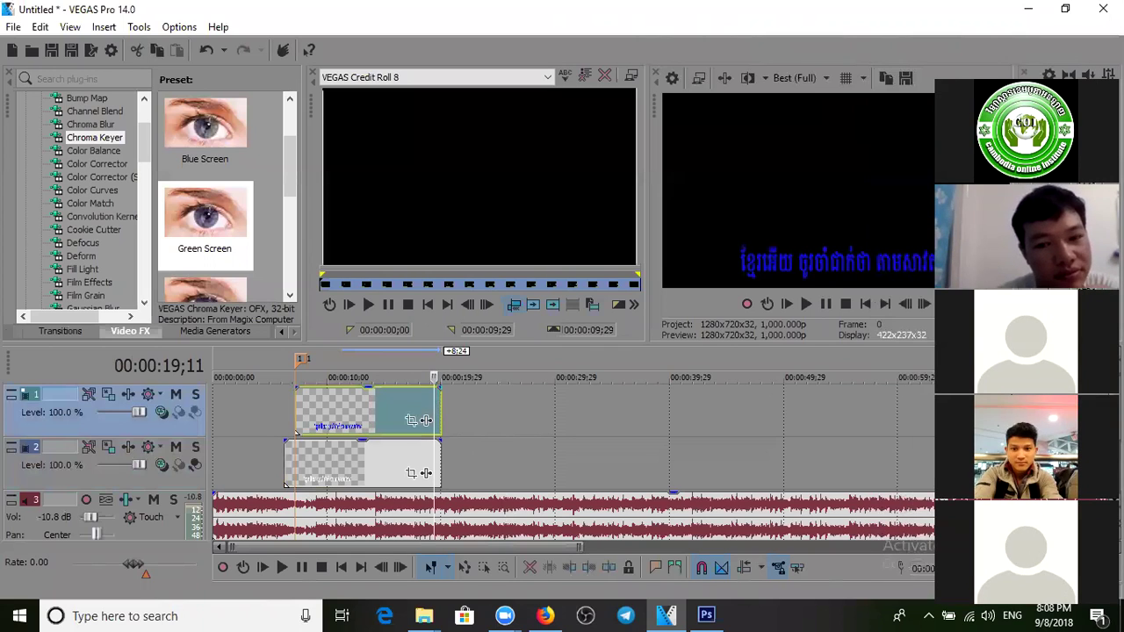
Step: Play both stretched lyric events from 00:00:06;07 to check when the blue text replaces the white
{"action": "left_click", "coordinate": [285, 413]}
{"action": "key", "text": "space"}
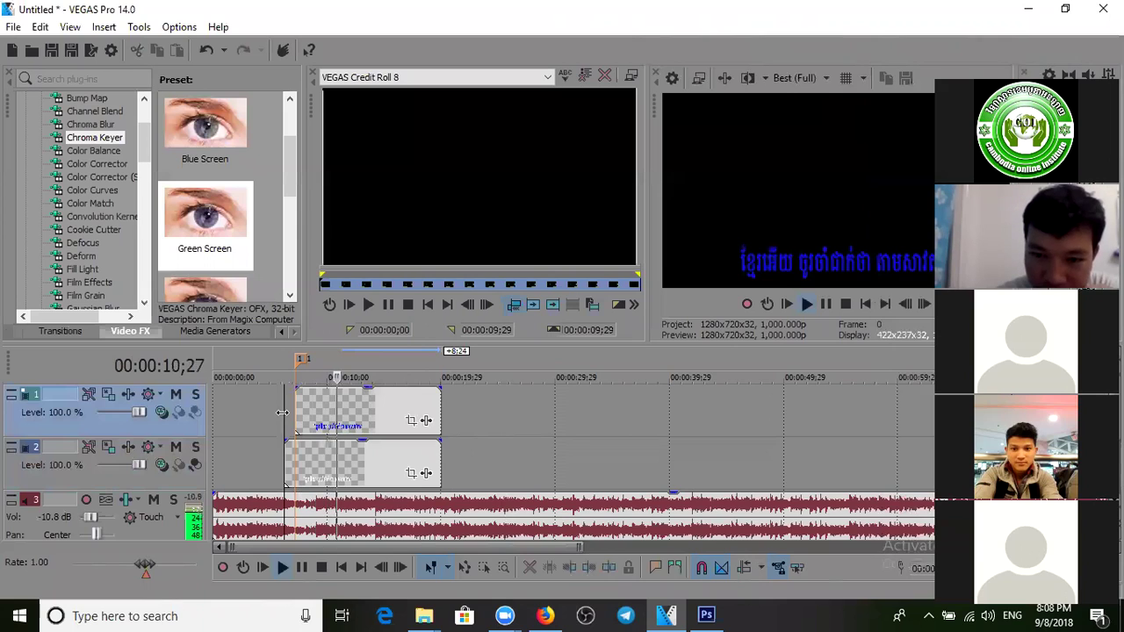
{"action": "key", "text": "space"}
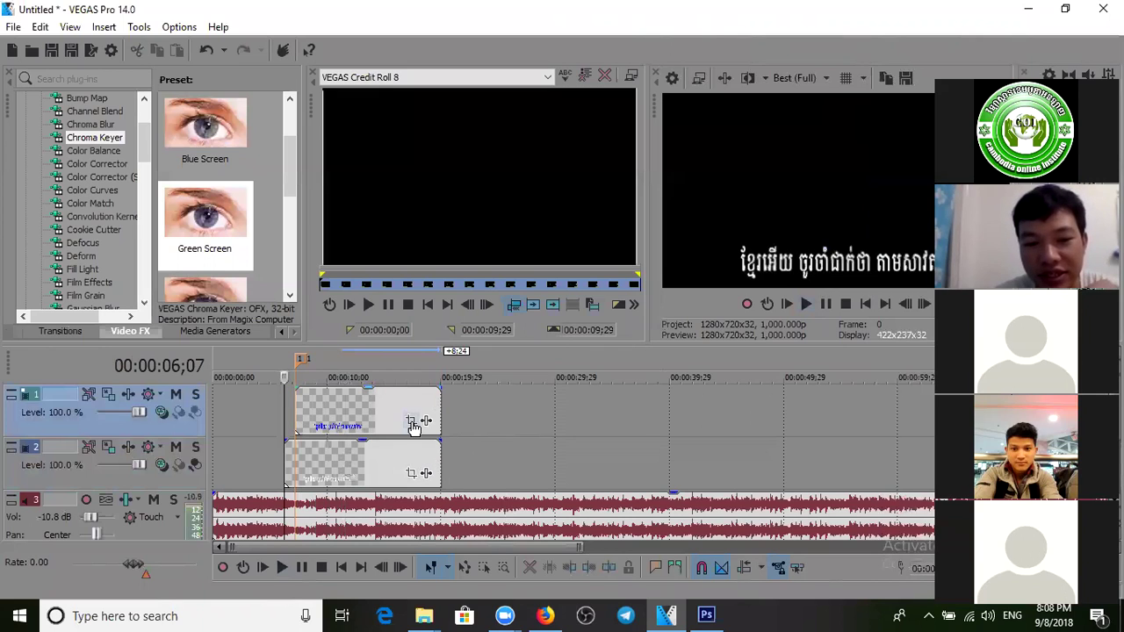
Step: Open Event Pan/Crop for the blue lyric event and set Stretch to fill frame to No
{"action": "left_click", "coordinate": [411, 422]}
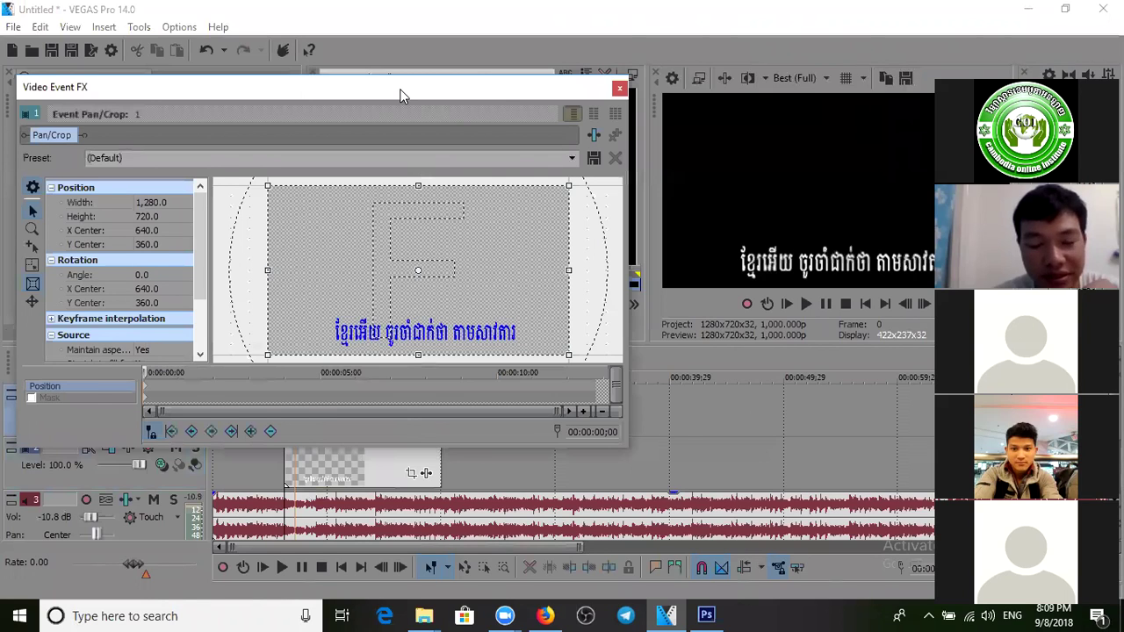
{"action": "left_click_drag", "start_coordinate": [400, 95], "coordinate": [454, 84]}
{"action": "left_click_drag", "start_coordinate": [254, 248], "coordinate": [254, 293]}
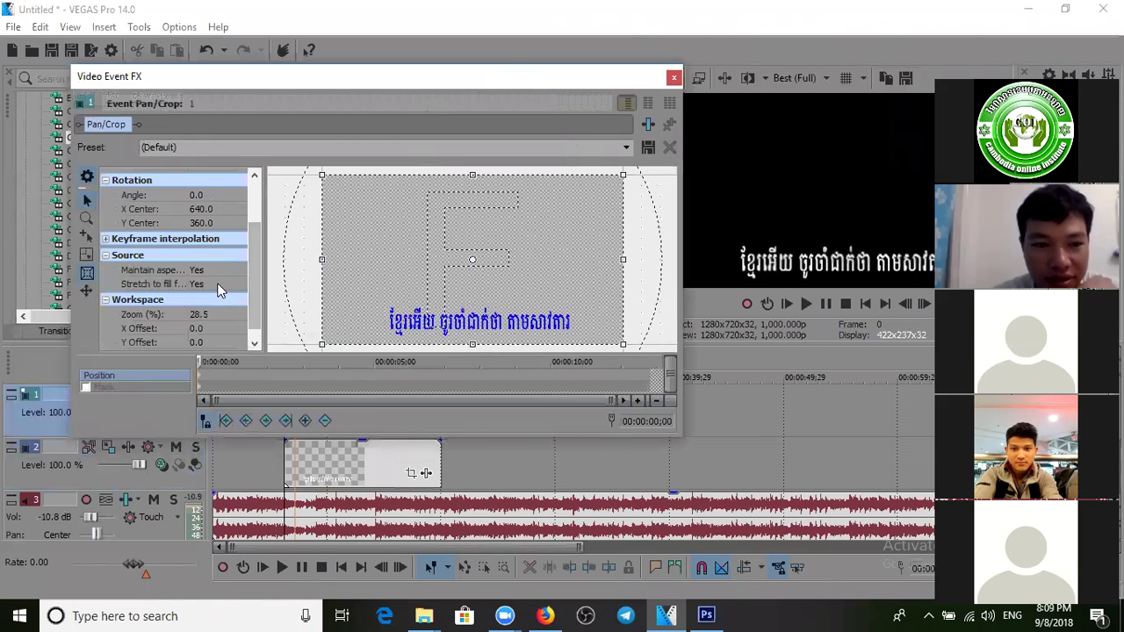
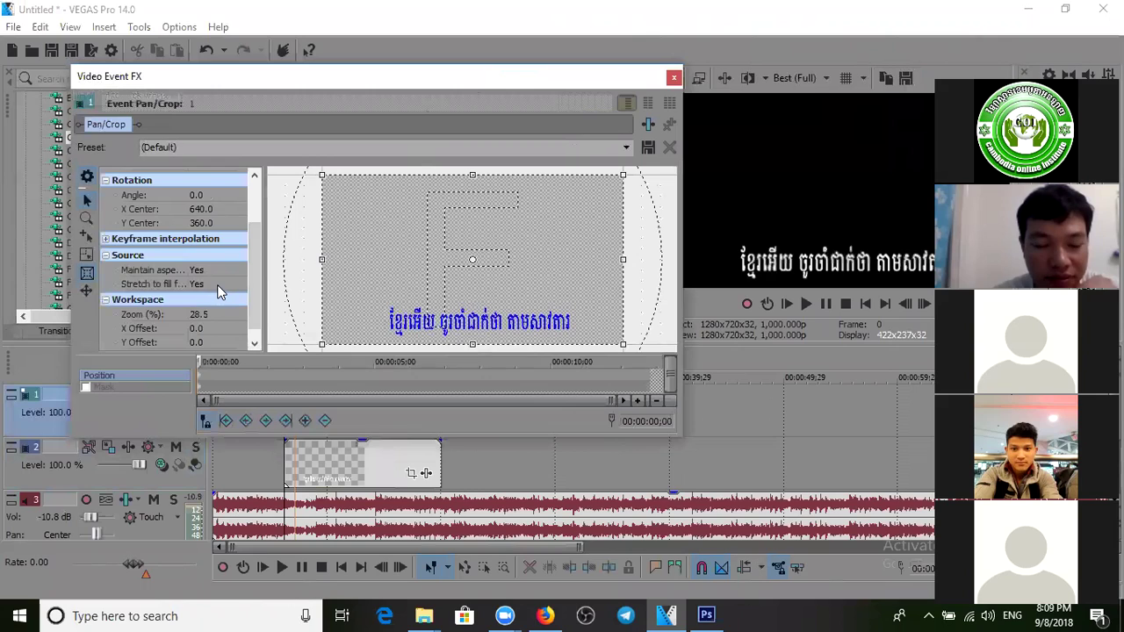
{"action": "left_click", "coordinate": [215, 284]}
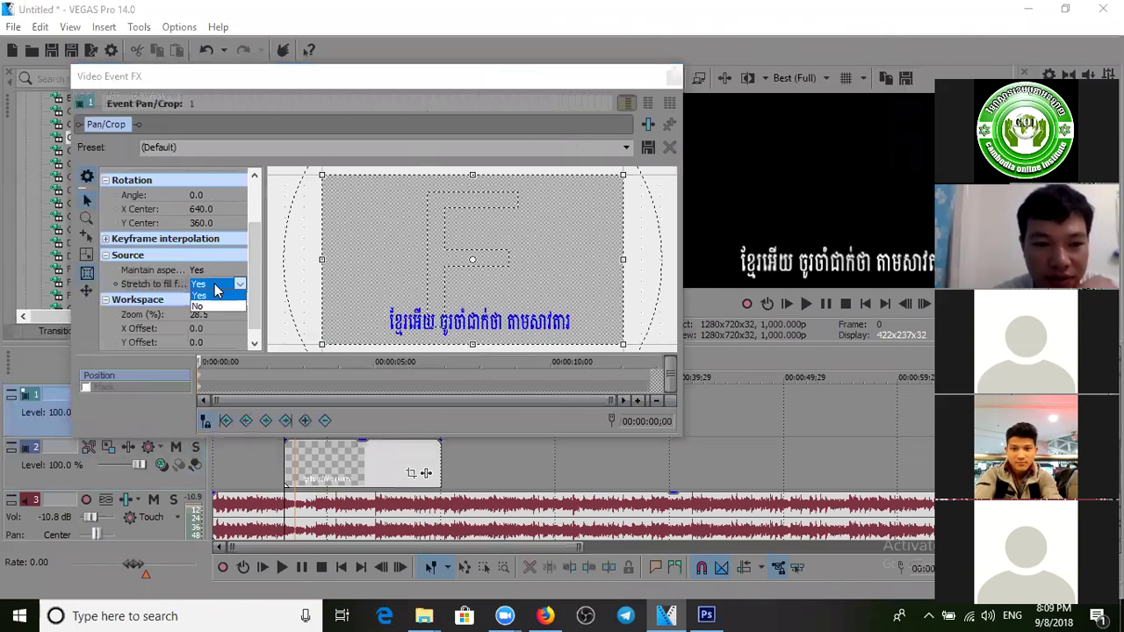
{"action": "left_click", "coordinate": [214, 305]}
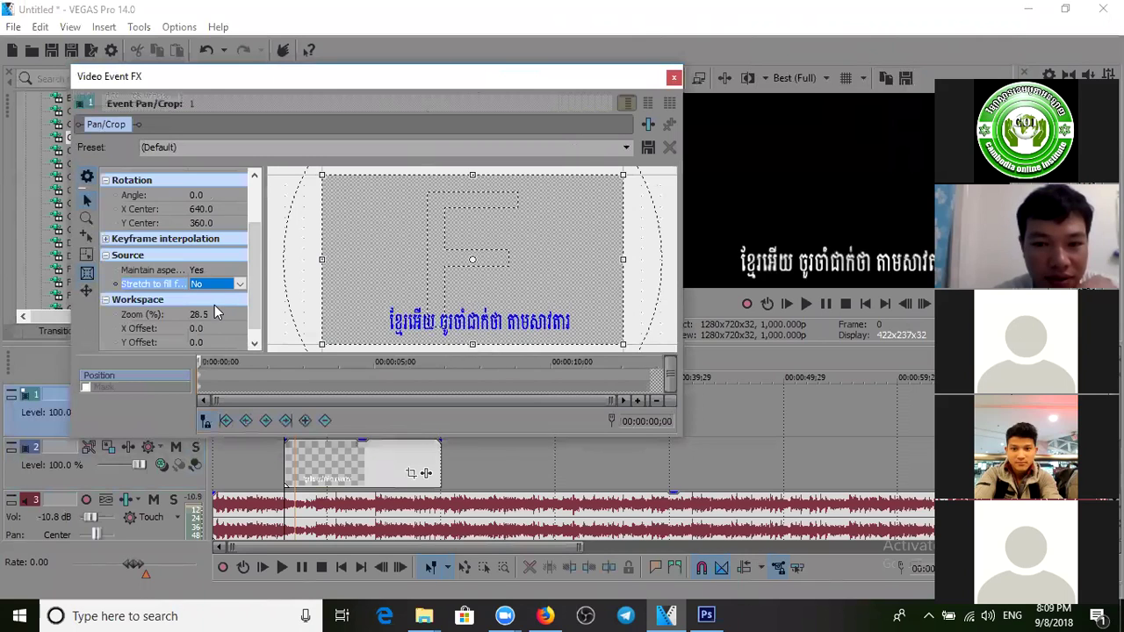
Step: Restrict movement to horizontal and shift the blue event's crop frame left of the text, X Center about -372.8, keeping the cursor synced to the timeline
{"action": "left_click", "coordinate": [86, 290]}
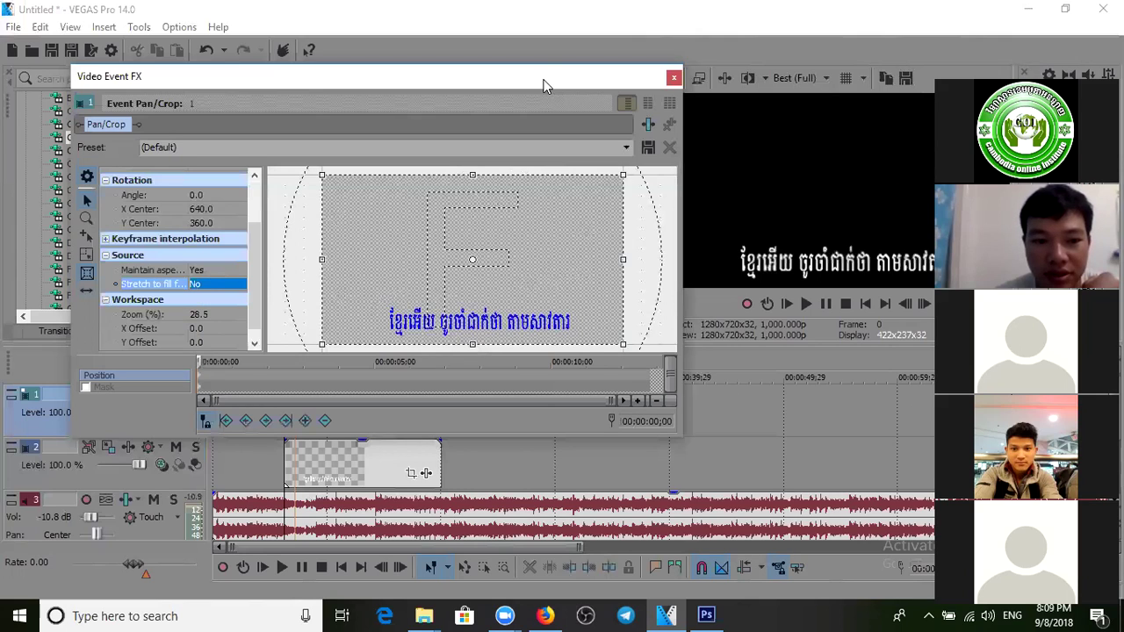
{"action": "left_click_drag", "start_coordinate": [542, 85], "coordinate": [539, 77]}
{"action": "left_click_drag", "start_coordinate": [542, 296], "coordinate": [309, 310]}
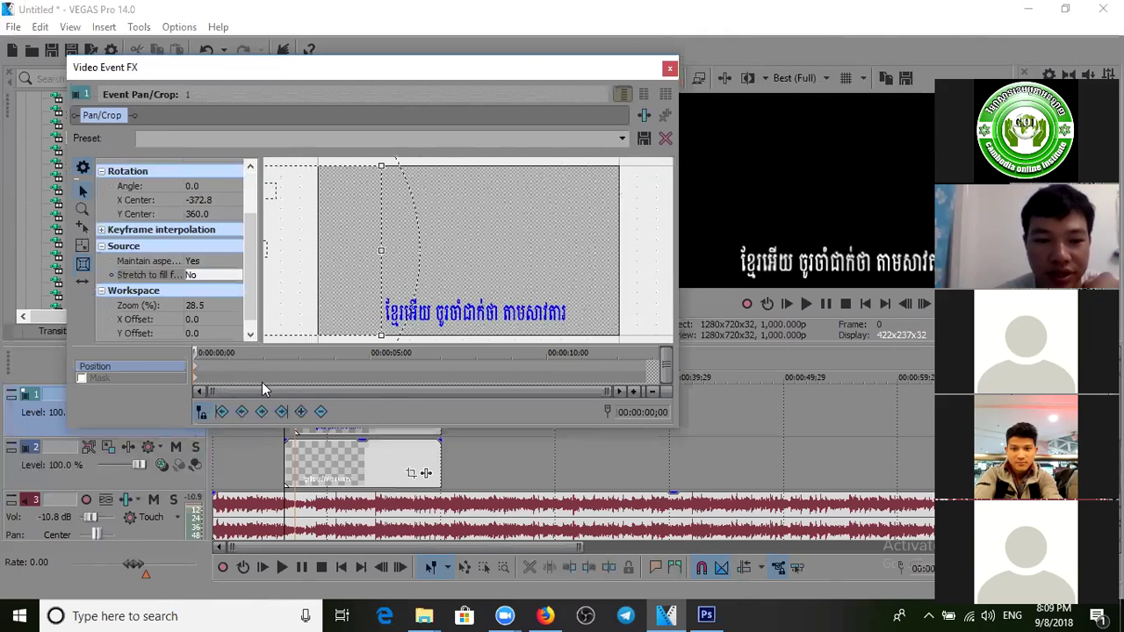
{"action": "left_click", "coordinate": [200, 413]}
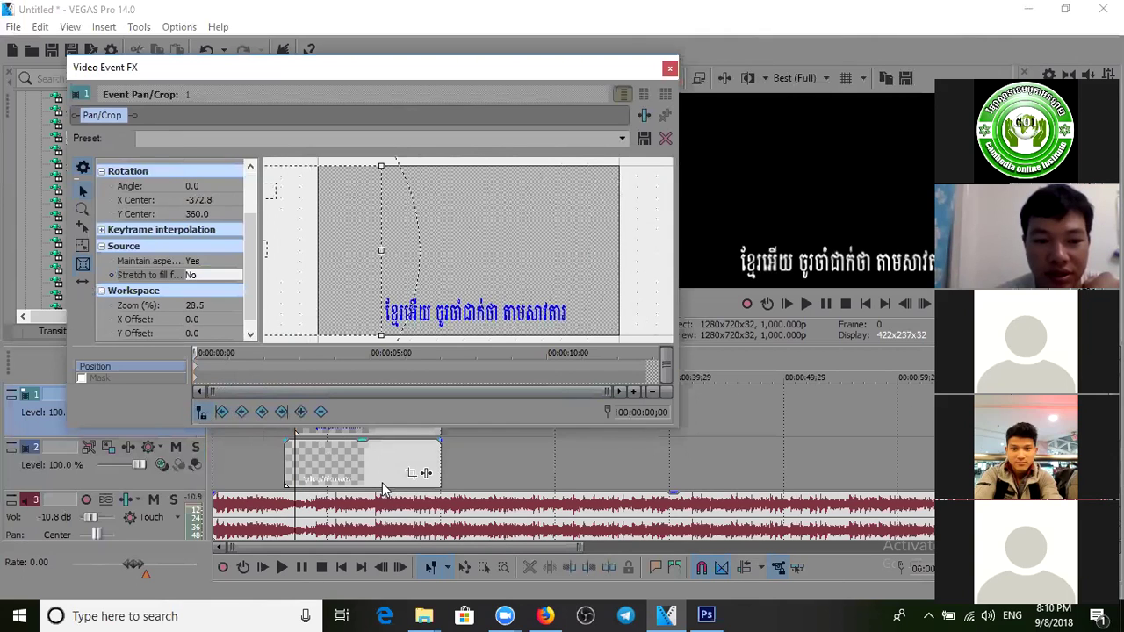
{"action": "left_click", "coordinate": [204, 414]}
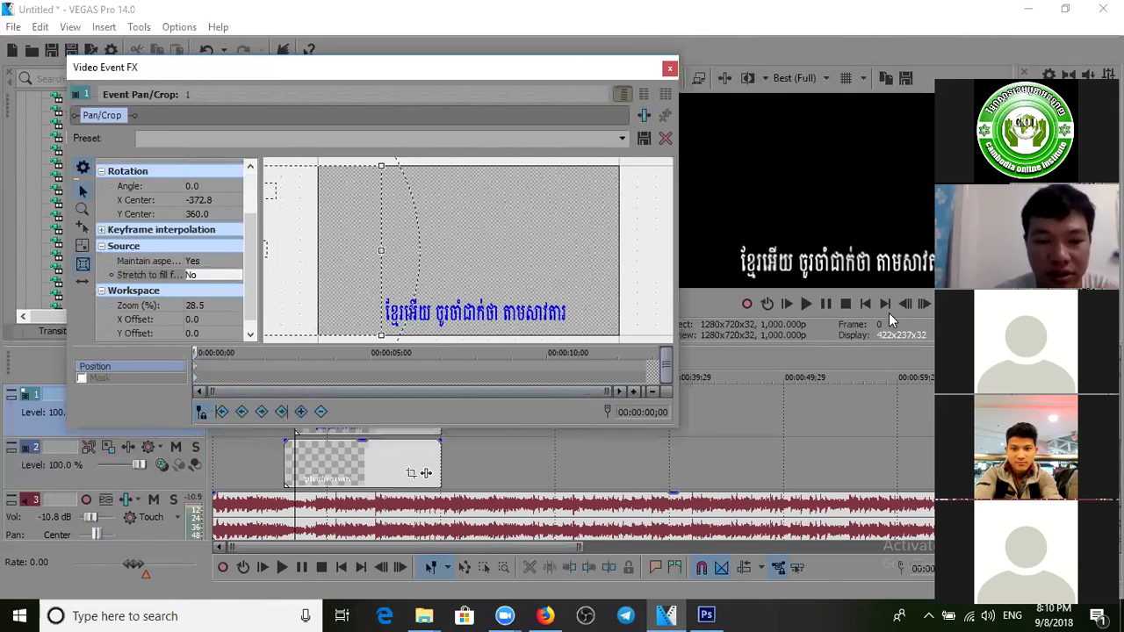
Step: Play to the end of the first sung word and, at 00:00:02;12 in the event, shift the crop frame over it, X Center about -155.5
{"action": "left_click", "coordinate": [831, 312]}
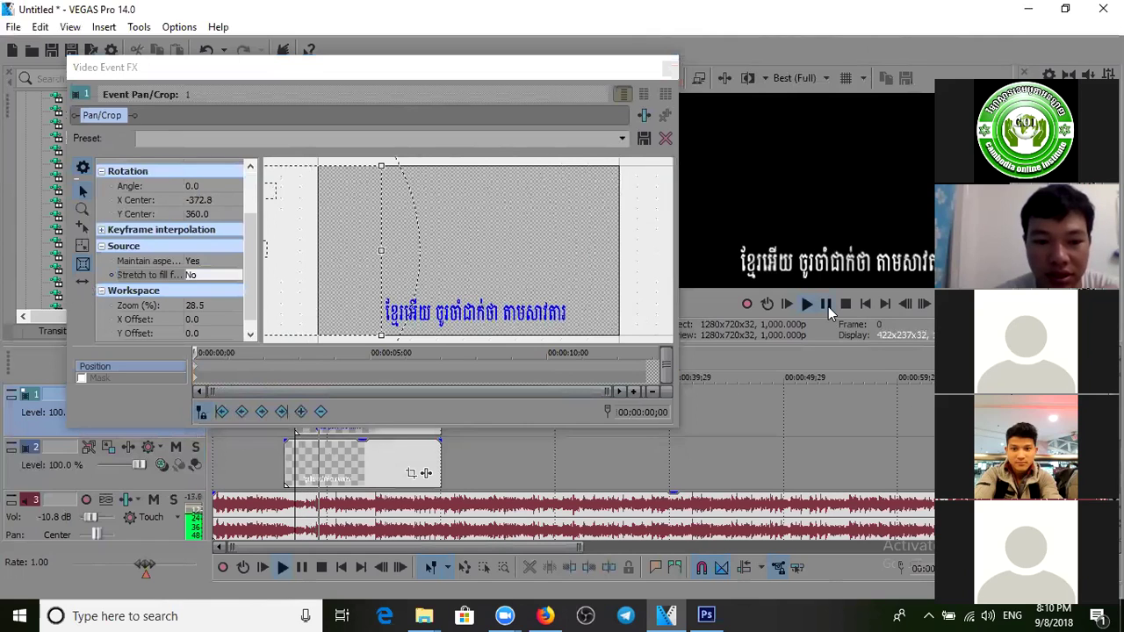
{"action": "left_click", "coordinate": [831, 311]}
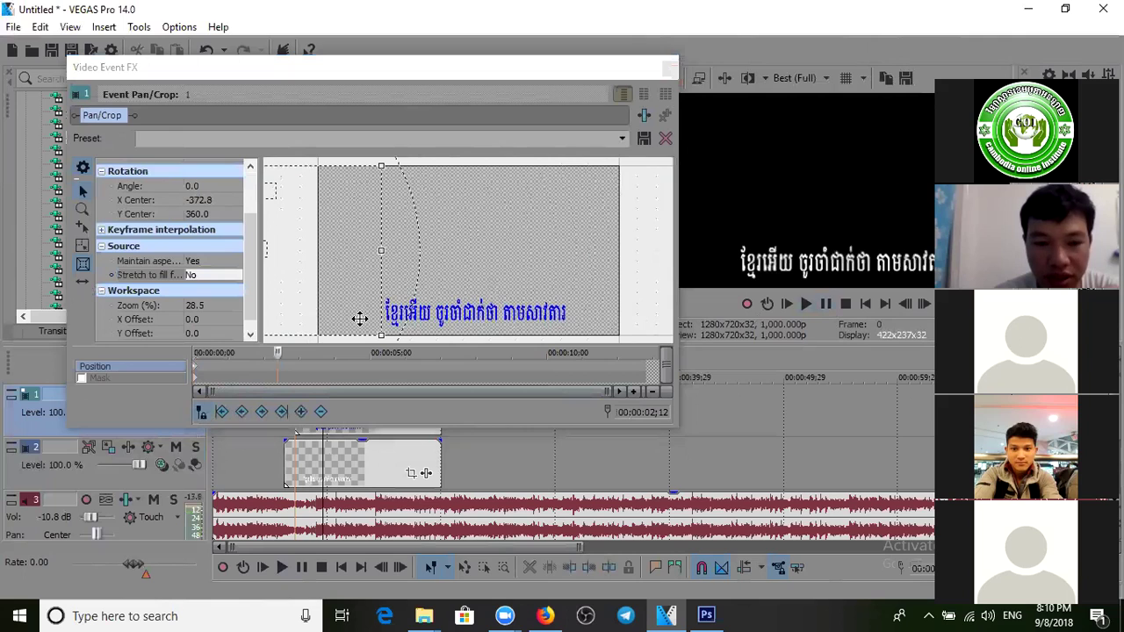
{"action": "left_click_drag", "start_coordinate": [360, 319], "coordinate": [410, 322]}
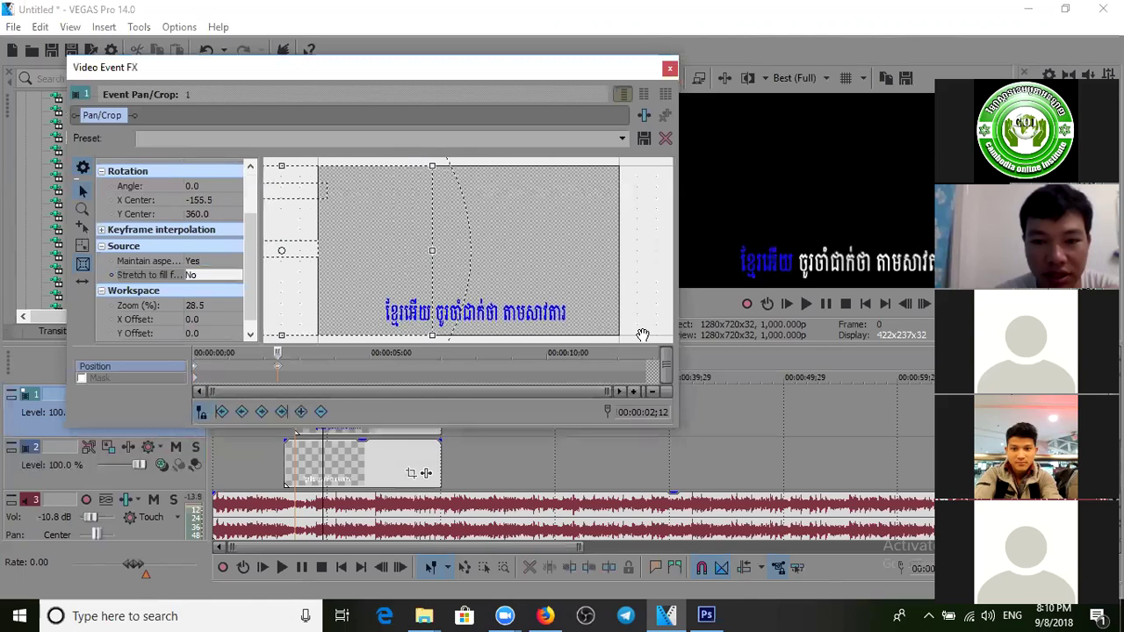
Step: Play on to 00:00:05;27 in the event and shift the crop frame over the second group of words, X Center about 135.4
{"action": "left_click", "coordinate": [830, 304]}
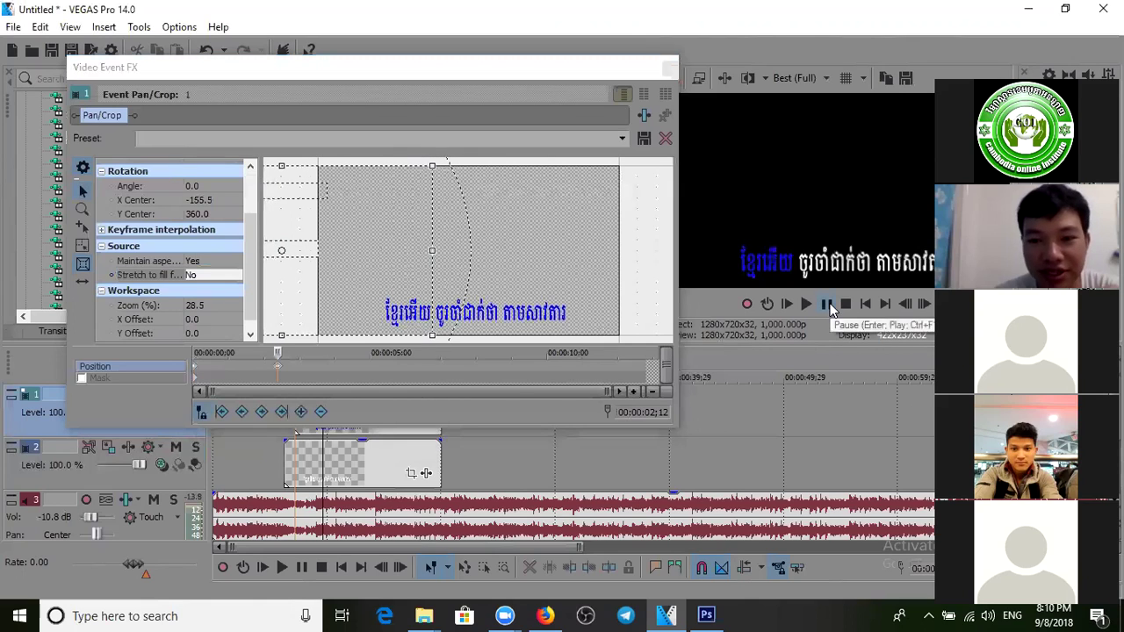
{"action": "left_click", "coordinate": [828, 305]}
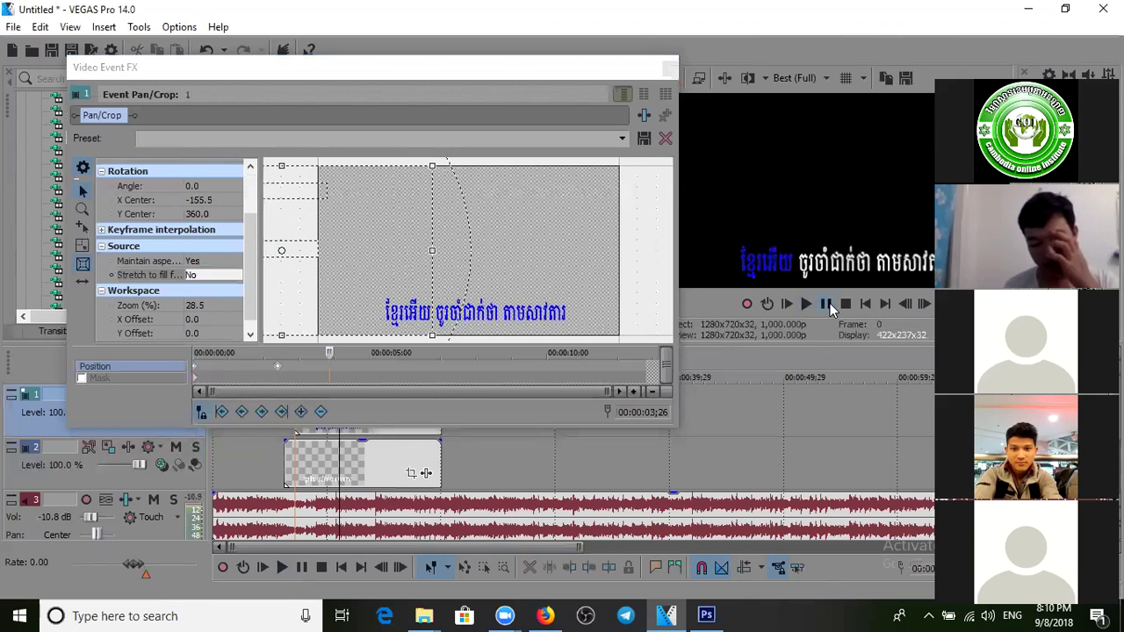
{"action": "left_click", "coordinate": [830, 304]}
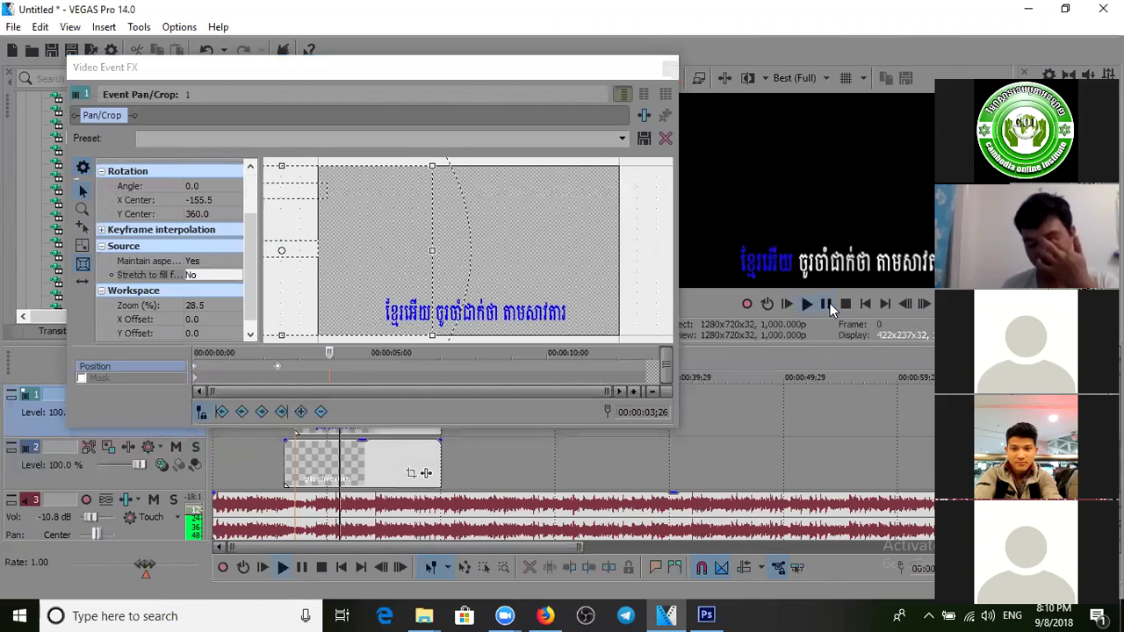
{"action": "left_click", "coordinate": [827, 306]}
{"action": "left_click_drag", "start_coordinate": [410, 310], "coordinate": [480, 306]}
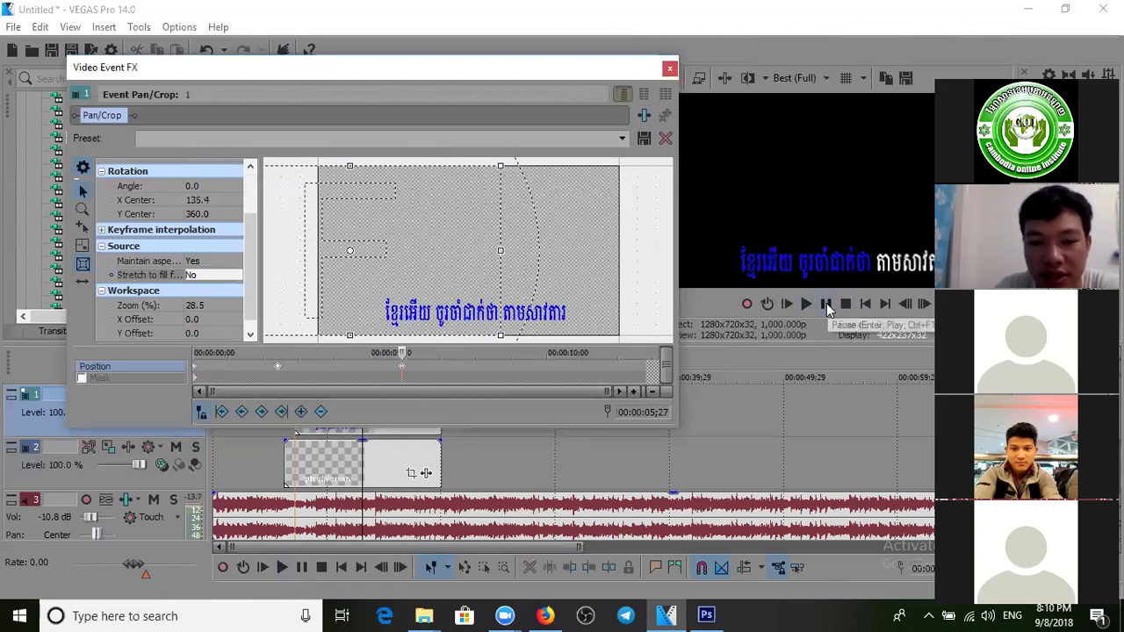
Step: At 00:00:12;12 in the event, shift the crop frame past the last word, X Center about 429.7, and play the lyric wipe from 00:00:06;07
{"action": "left_click", "coordinate": [827, 305]}
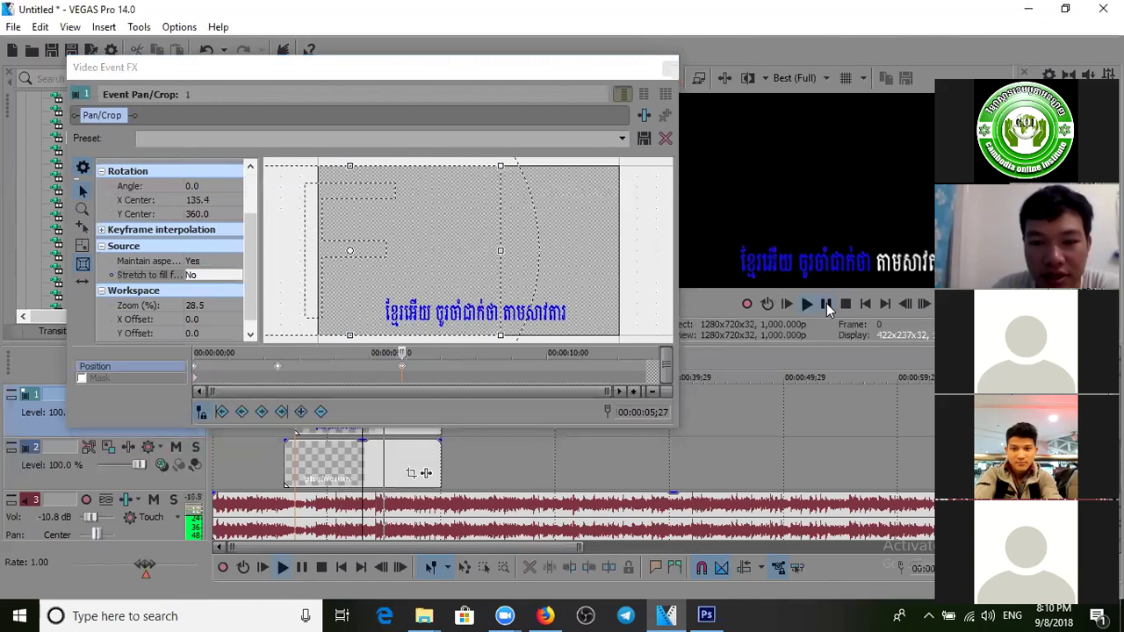
{"action": "left_click", "coordinate": [827, 304]}
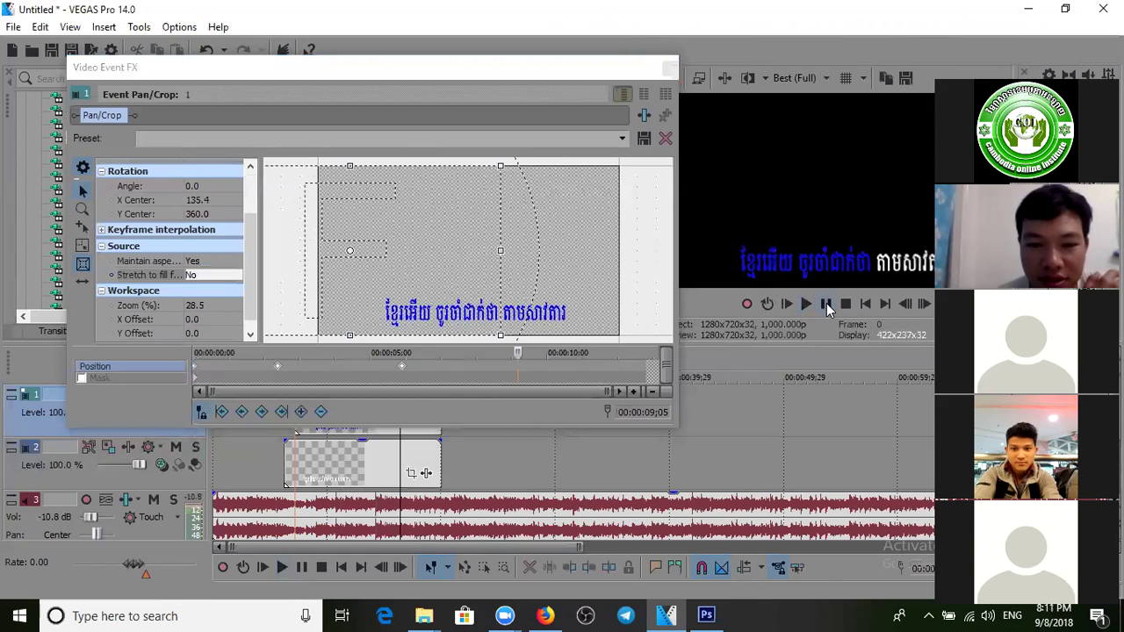
{"action": "left_click", "coordinate": [827, 304]}
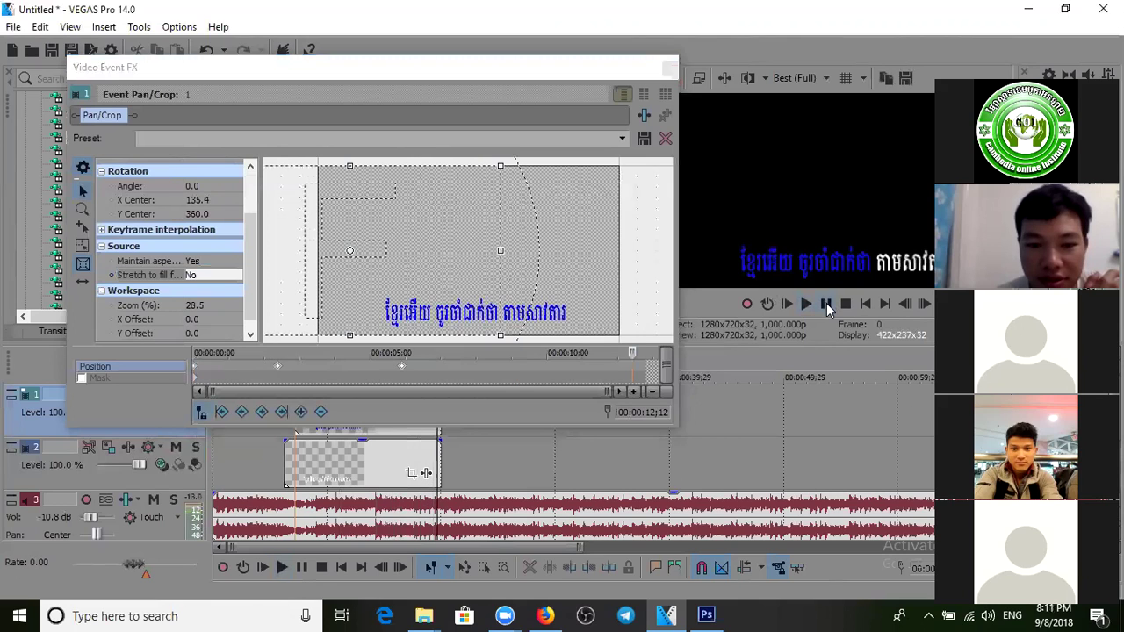
{"action": "left_click_drag", "start_coordinate": [490, 313], "coordinate": [556, 313]}
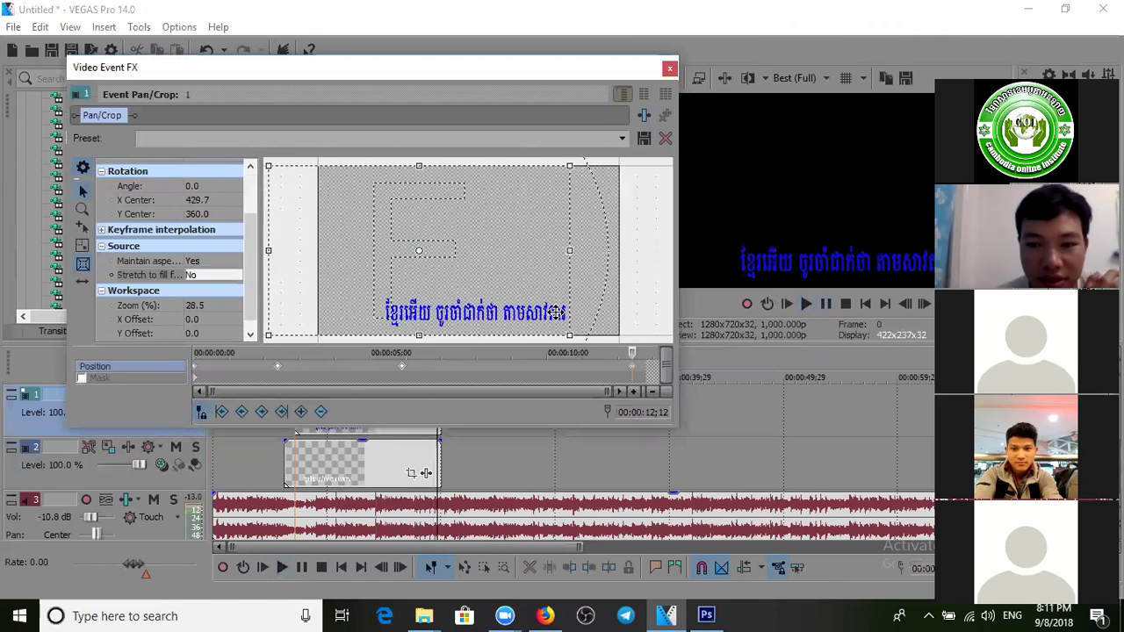
{"action": "left_click", "coordinate": [286, 462]}
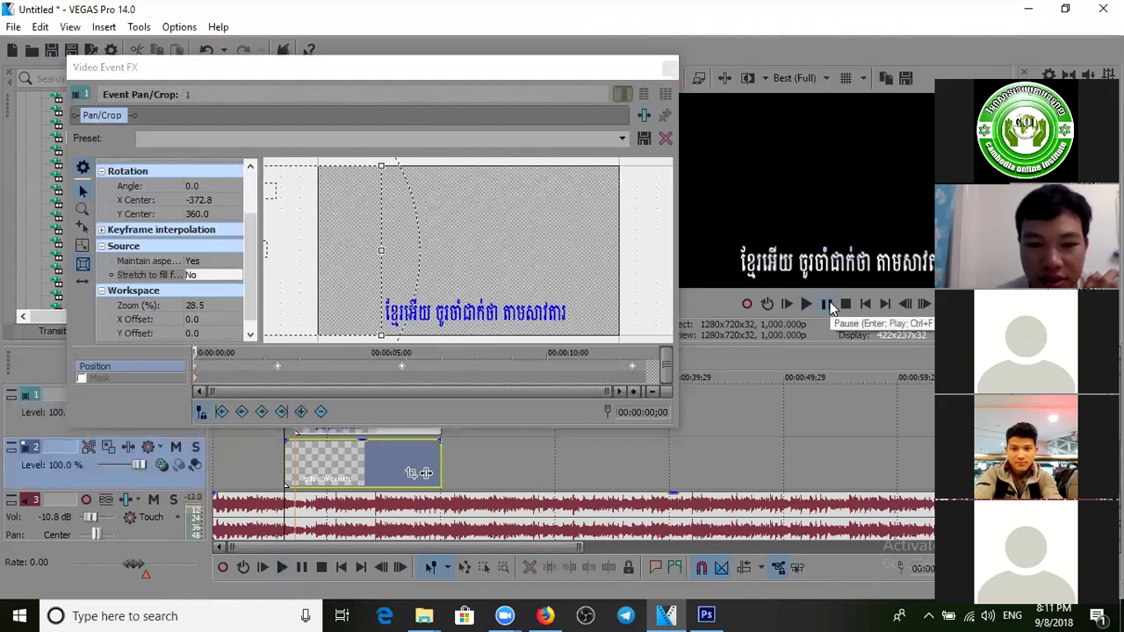
{"action": "left_click", "coordinate": [831, 306]}
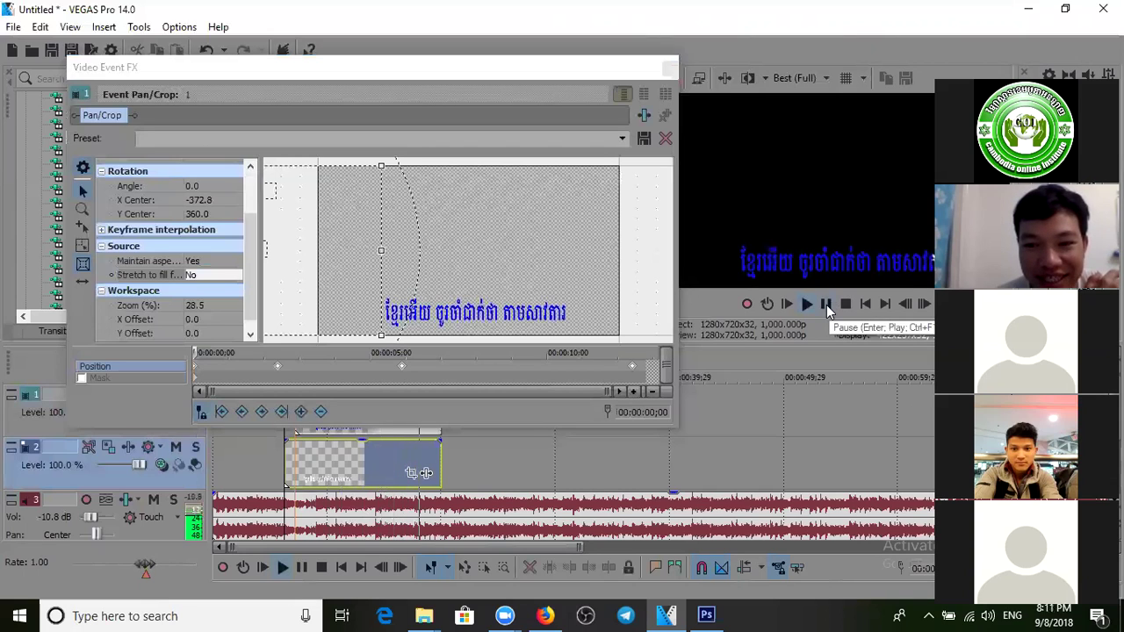
Step: Replay the wipe and shift the crop frame to X Center about -160.4 at 00:00:03;03 and about -110.9 at 00:00:03;29 in the event
{"action": "left_click", "coordinate": [827, 305]}
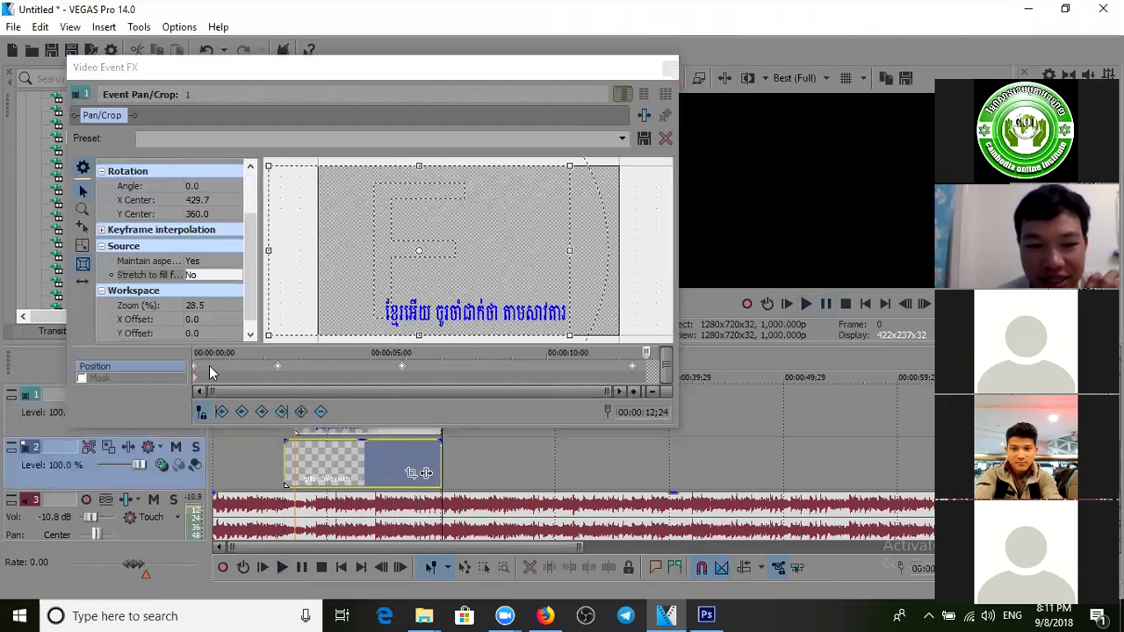
{"action": "left_click", "coordinate": [196, 367]}
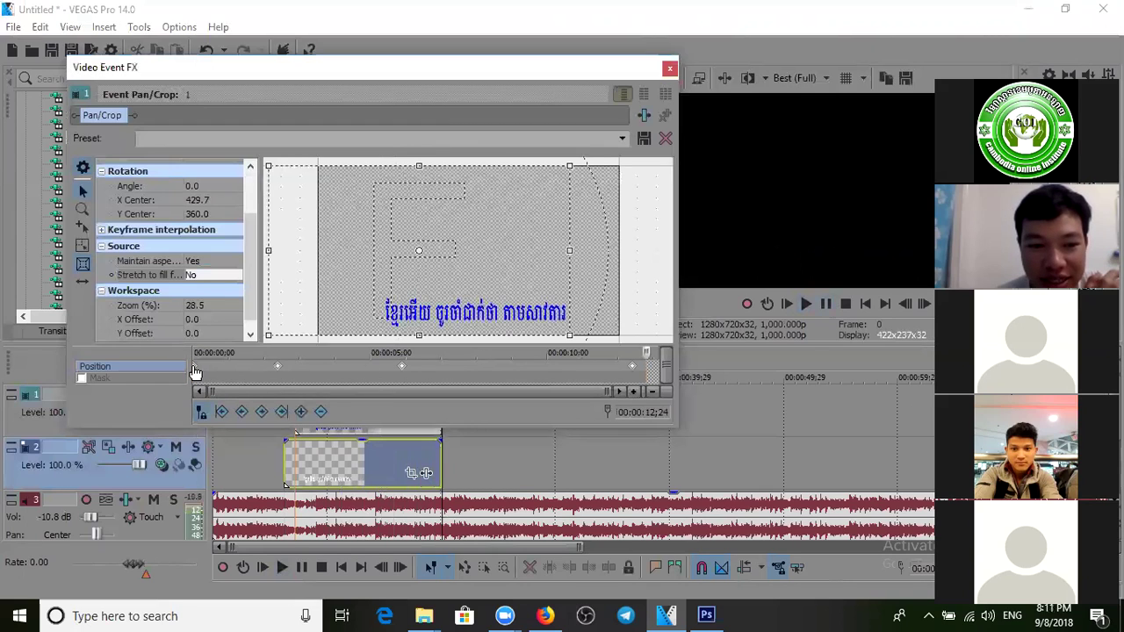
{"action": "left_click", "coordinate": [826, 306]}
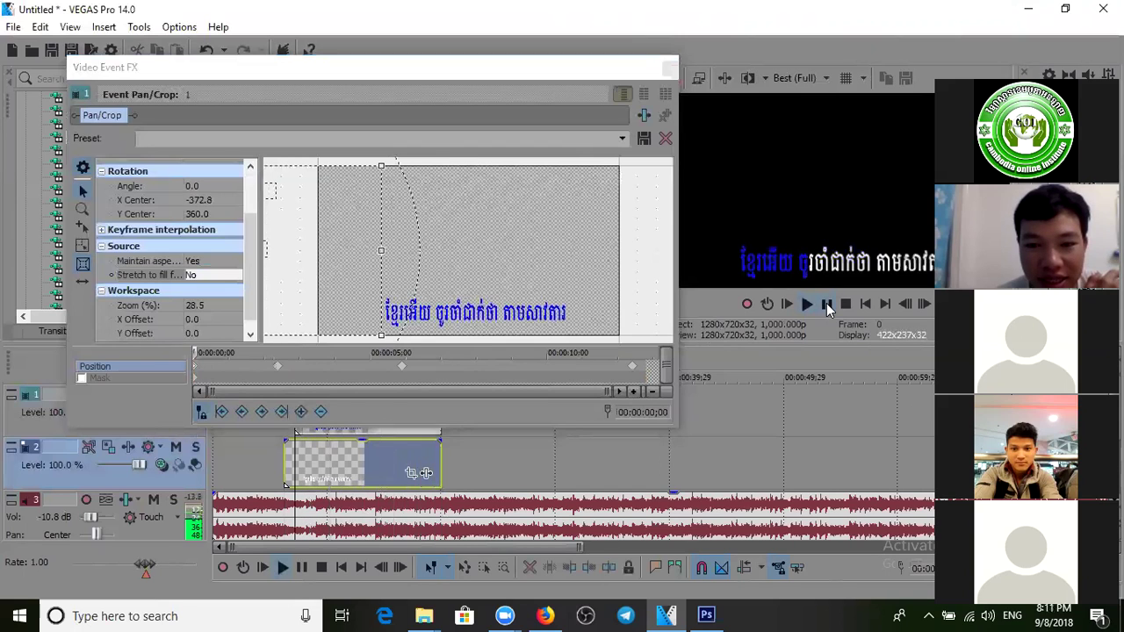
{"action": "left_click", "coordinate": [826, 306]}
{"action": "left_click_drag", "start_coordinate": [426, 271], "coordinate": [412, 274]}
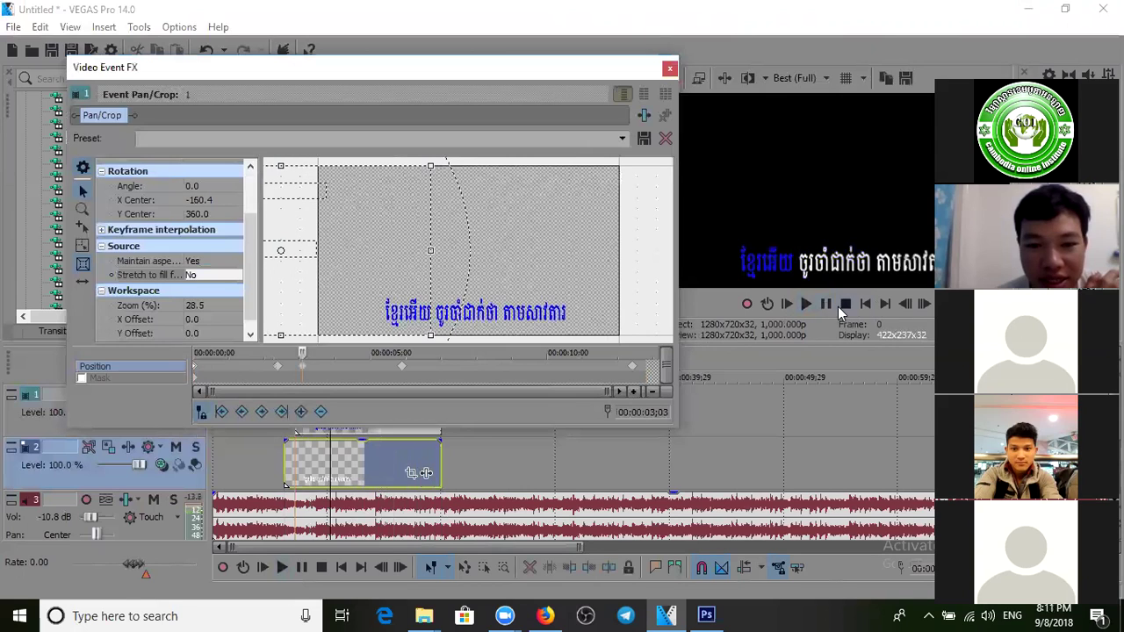
{"action": "left_click", "coordinate": [806, 305]}
{"action": "left_click_drag", "start_coordinate": [436, 289], "coordinate": [424, 292]}
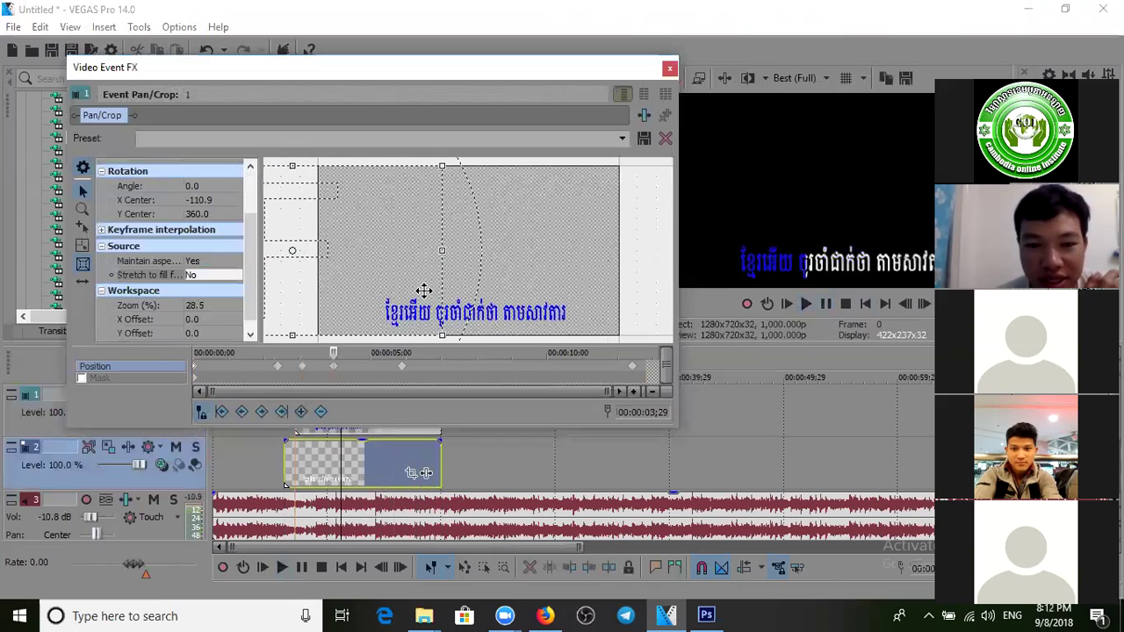
Step: Play on to 00:00:06;29 in the event and shift the crop frame to the end of the second word group, X Center about 131.1
{"action": "left_click", "coordinate": [827, 305]}
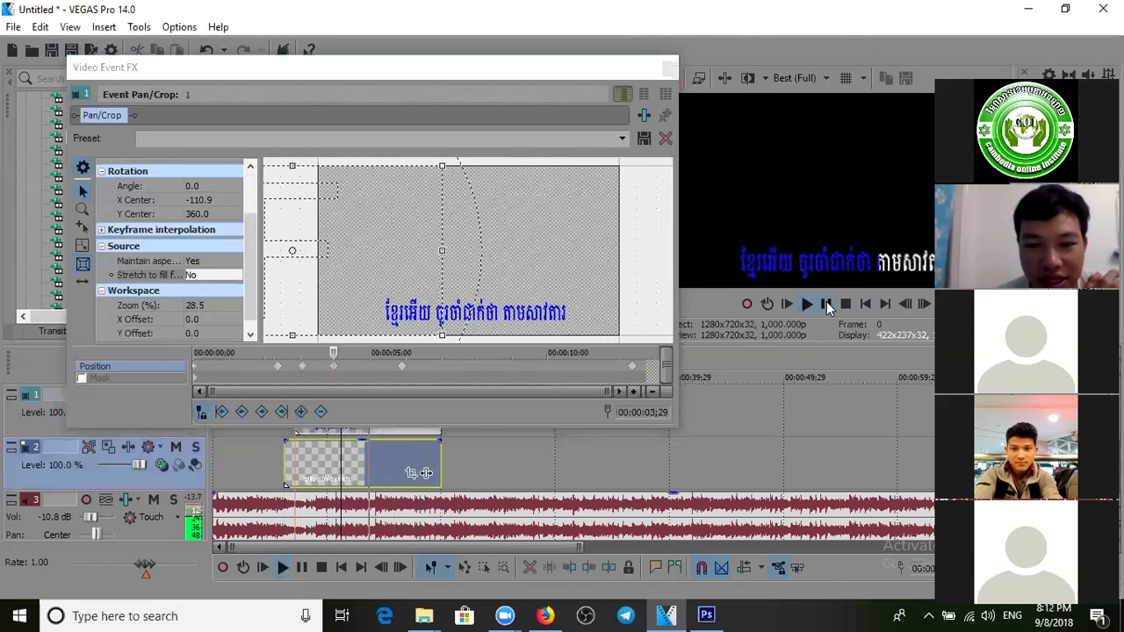
{"action": "left_click", "coordinate": [827, 304]}
{"action": "left_click_drag", "start_coordinate": [491, 298], "coordinate": [479, 298]}
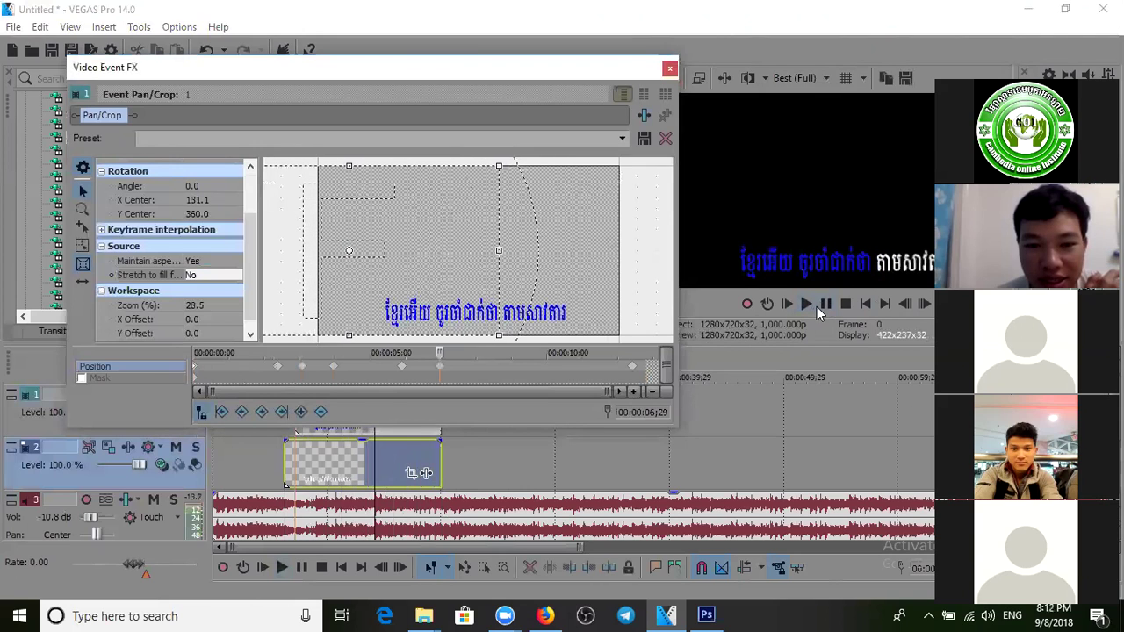
Step: Move the crop frame back over the last word's start, X Center about 148.3 at 00:00:08;09 and about 169.1 at 00:00:09;08
{"action": "left_click", "coordinate": [825, 306]}
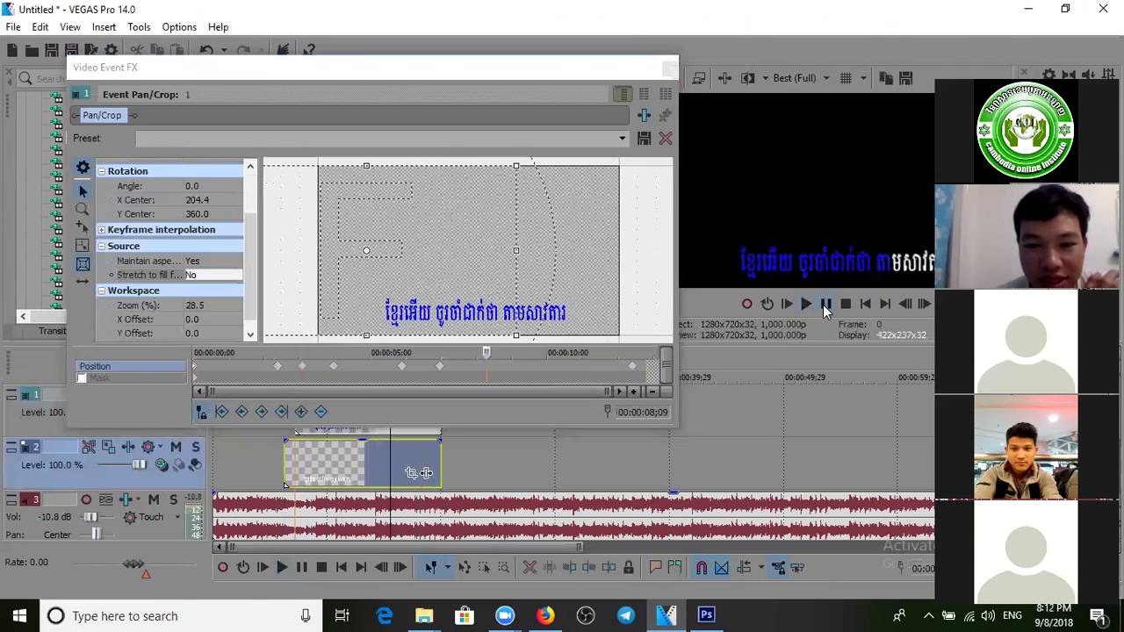
{"action": "left_click_drag", "start_coordinate": [498, 303], "coordinate": [493, 306]}
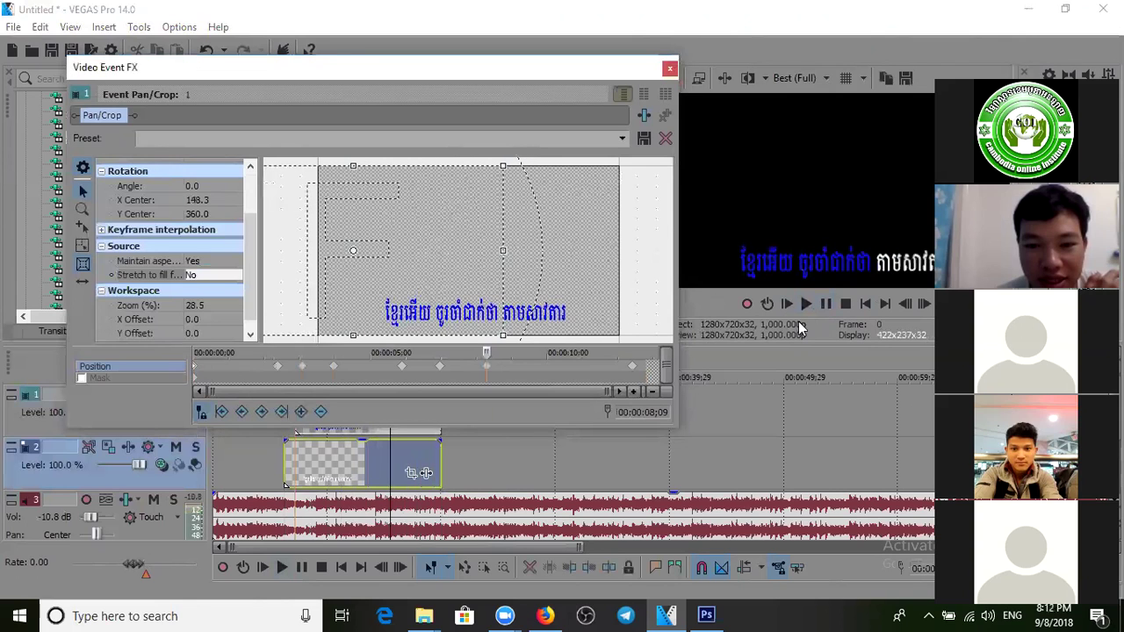
{"action": "left_click", "coordinate": [830, 306]}
{"action": "left_click", "coordinate": [830, 305]}
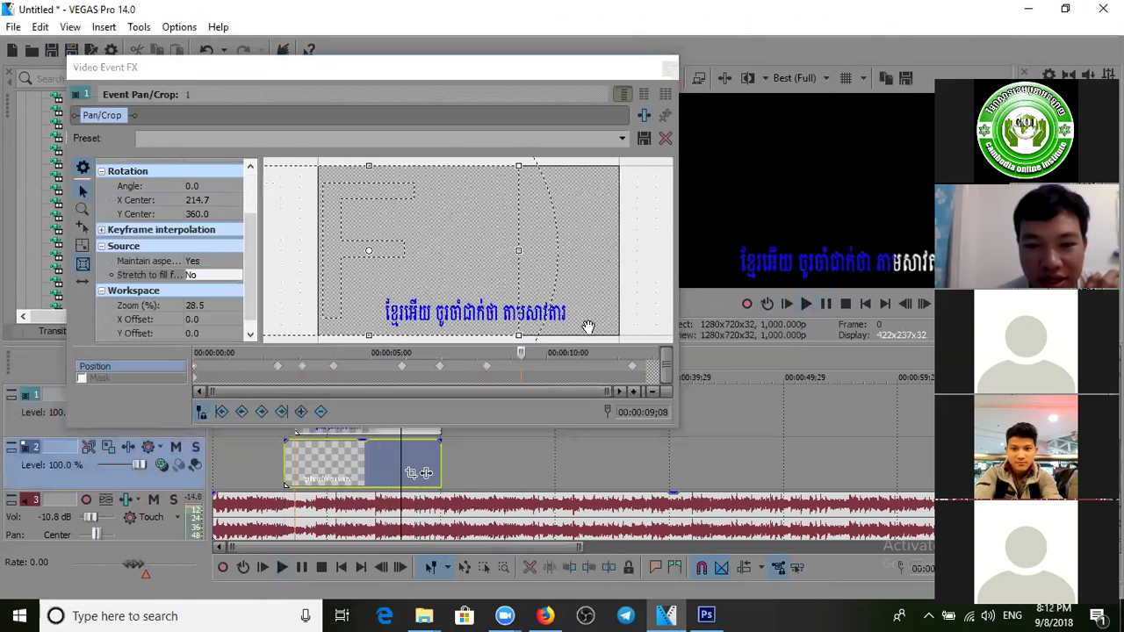
{"action": "left_click_drag", "start_coordinate": [503, 324], "coordinate": [502, 298]}
Step: Play to the event's end, return to the 00:00:09;08 keyframe and shift its crop frame past the last word, X Center about 428.4
{"action": "left_click", "coordinate": [829, 307]}
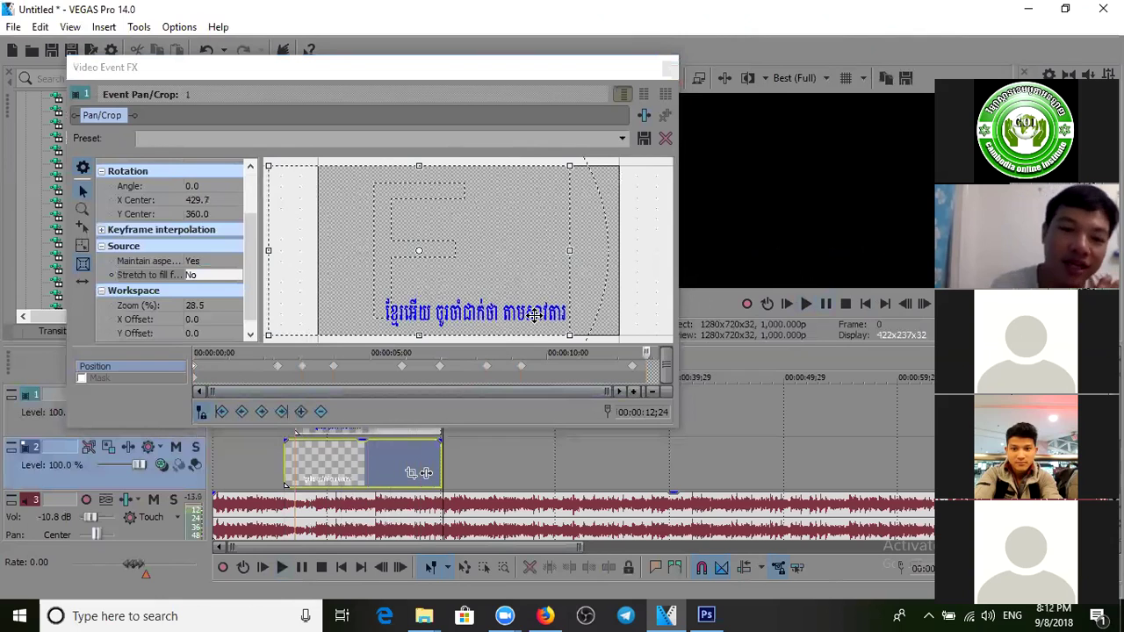
{"action": "left_click", "coordinate": [522, 367]}
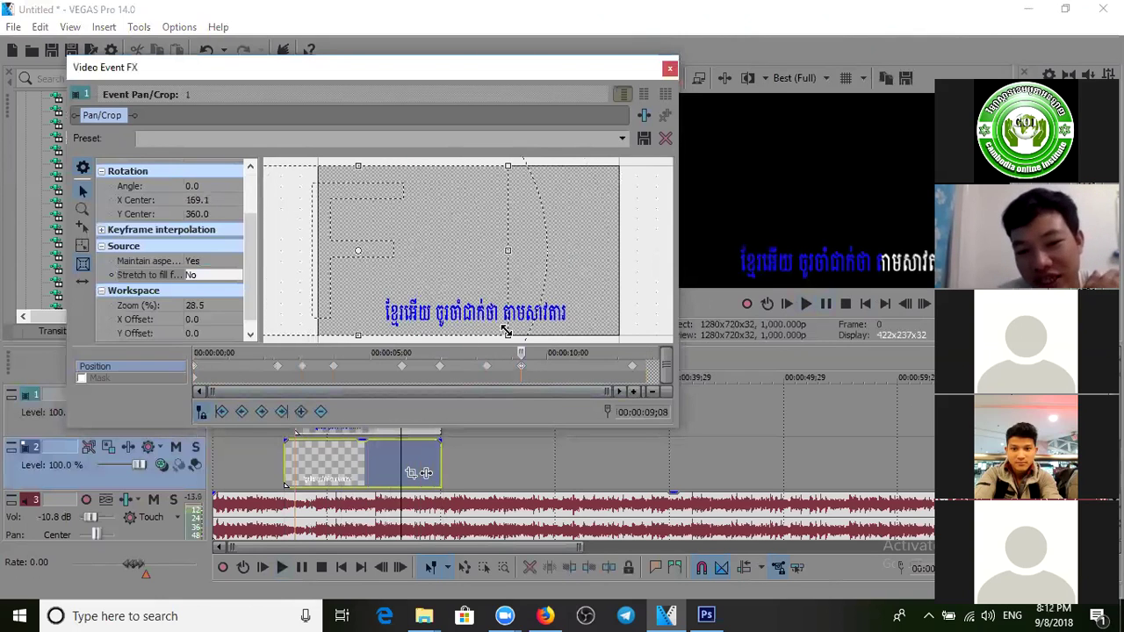
{"action": "left_click_drag", "start_coordinate": [498, 313], "coordinate": [559, 316]}
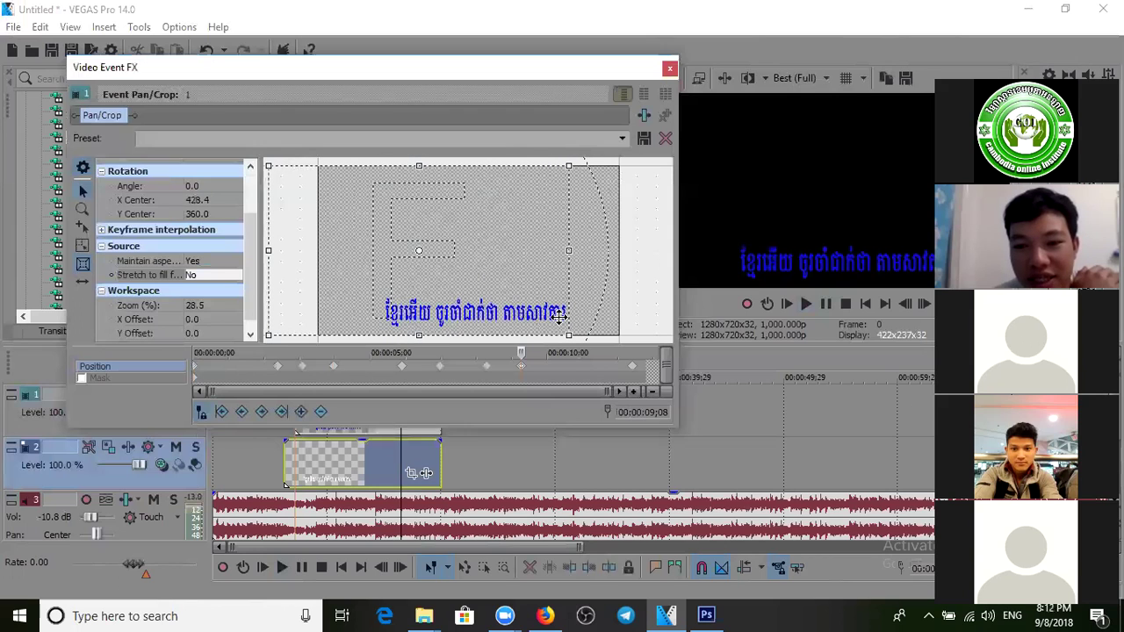
Step: Play the blue lyric event from its start to check the wipe against the song
{"action": "left_click", "coordinate": [286, 455]}
{"action": "left_click", "coordinate": [806, 304]}
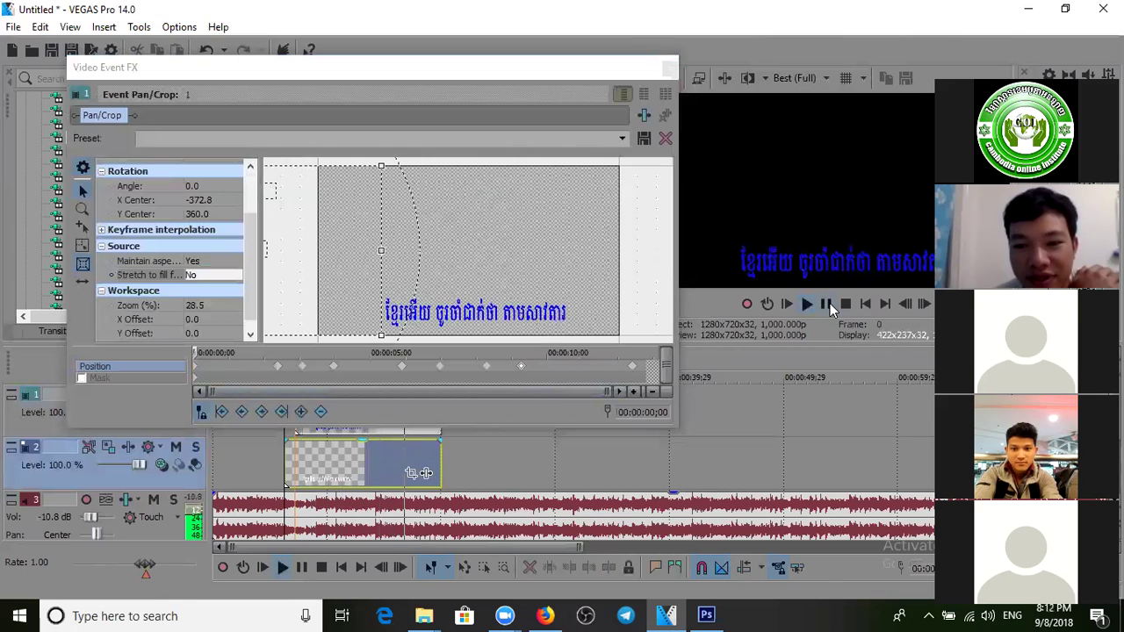
{"action": "left_click", "coordinate": [829, 305]}
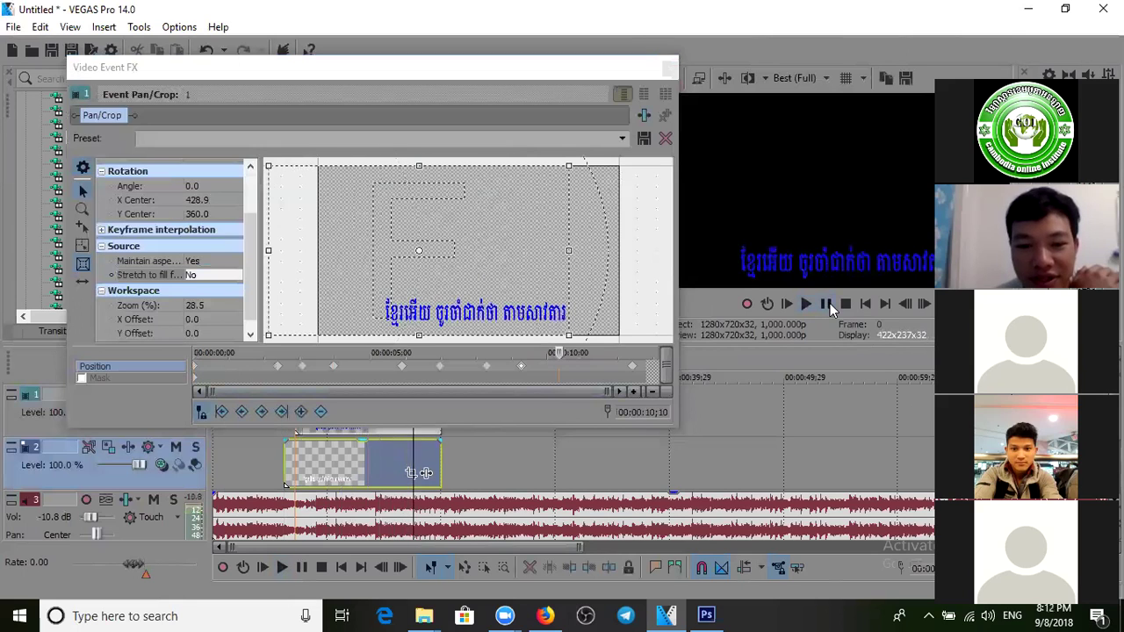
Step: Replay the wipe from the 00:00:08;09 keyframe and delete that keyframe
{"action": "left_click", "coordinate": [489, 370]}
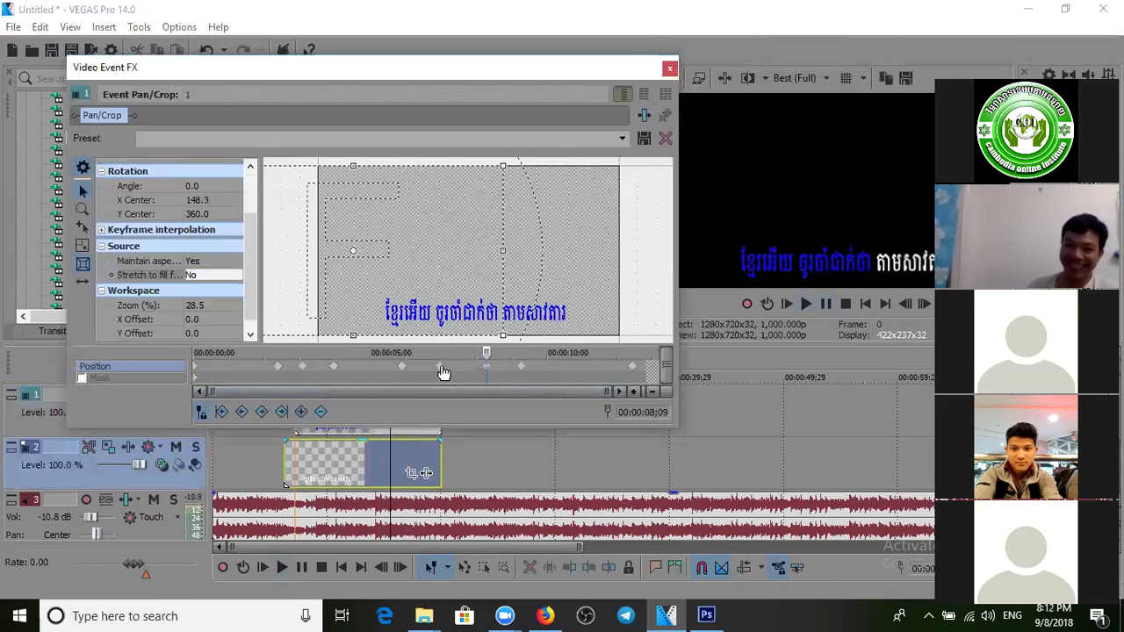
{"action": "left_click", "coordinate": [828, 306]}
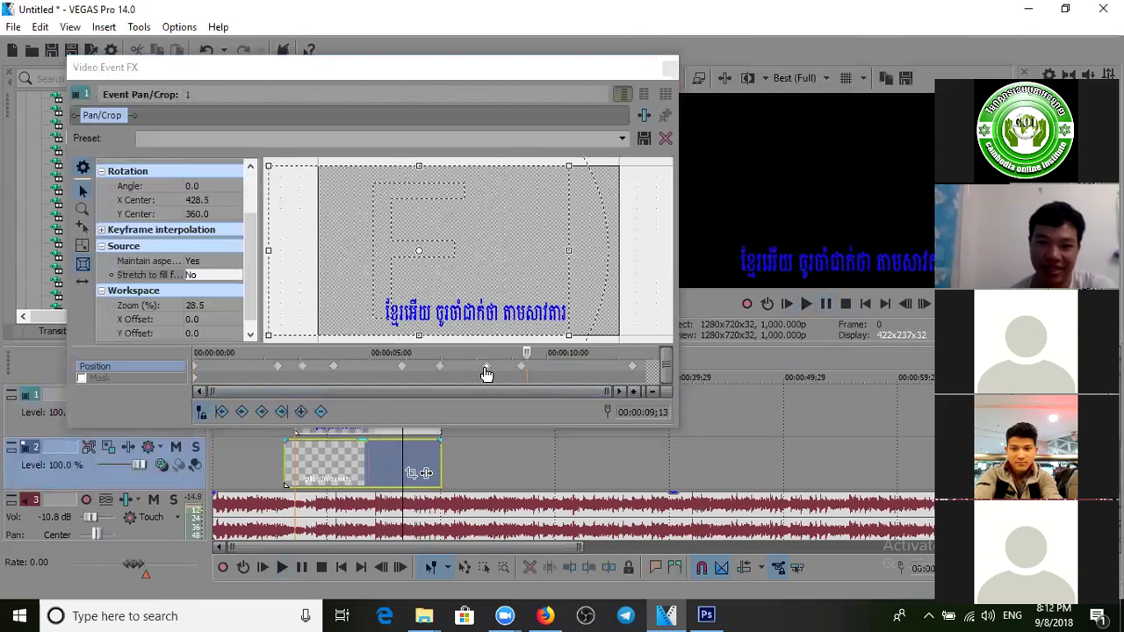
{"action": "left_click", "coordinate": [489, 370]}
{"action": "left_click", "coordinate": [489, 370]}
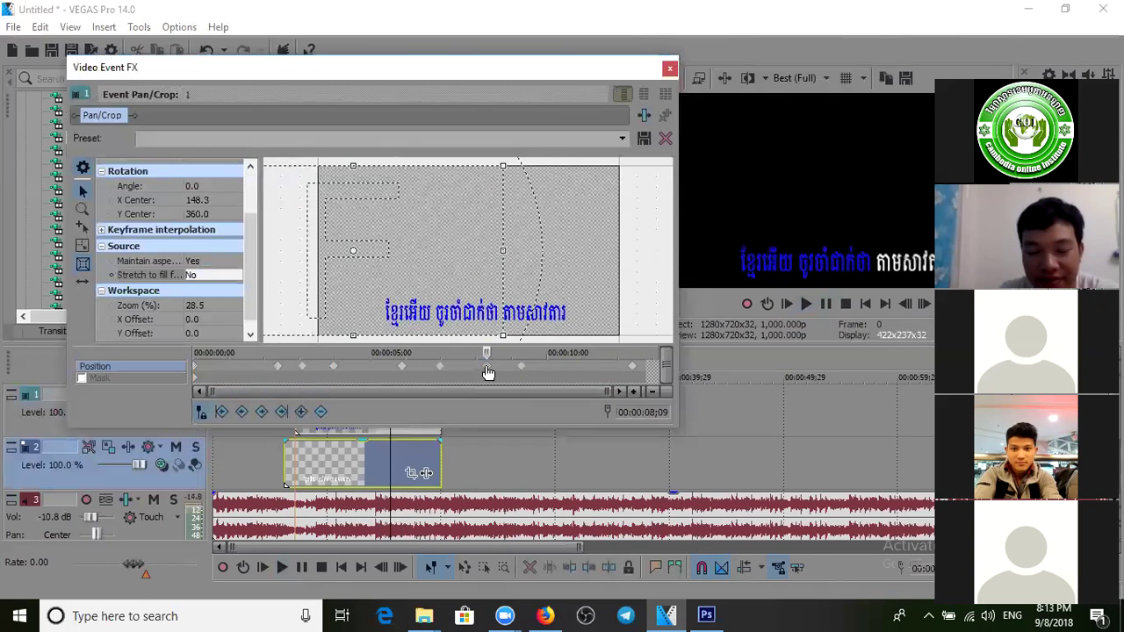
{"action": "left_click", "coordinate": [321, 412]}
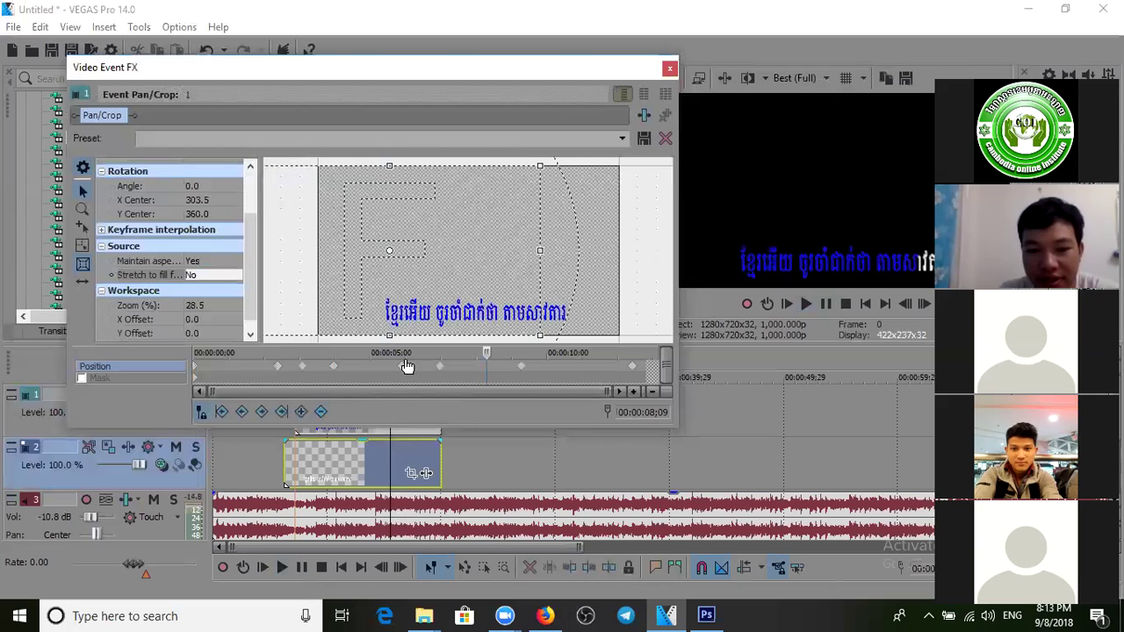
Step: Play from the 00:00:06;29 keyframe to 00:00:09;09 and shift the crop frame back before the last word, X Center about 148.1
{"action": "left_click", "coordinate": [440, 368]}
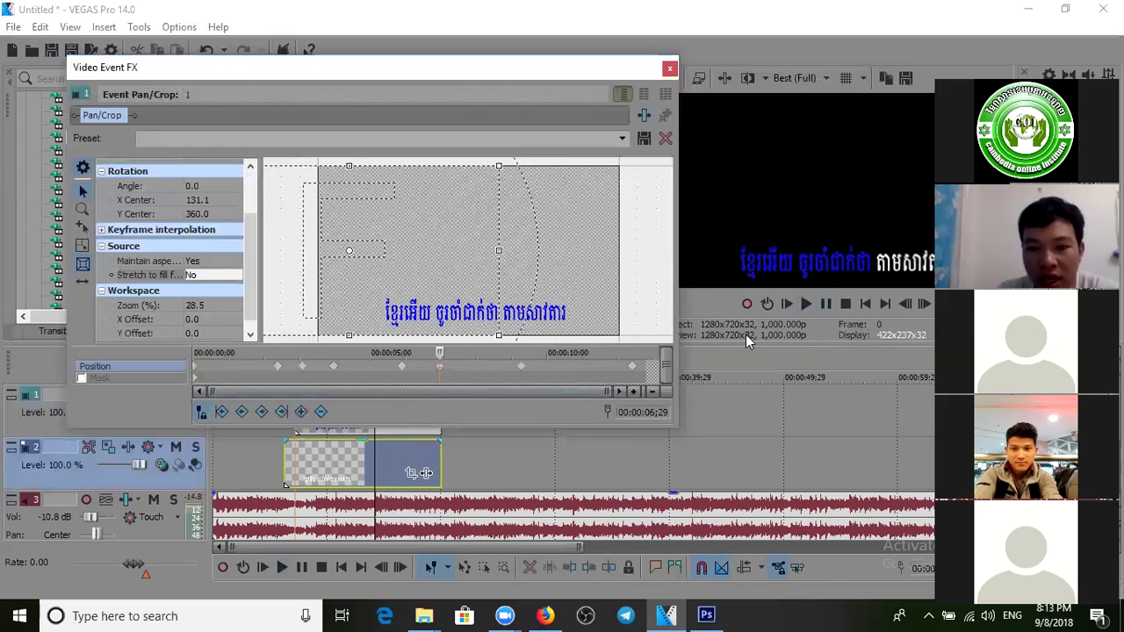
{"action": "left_click", "coordinate": [827, 303]}
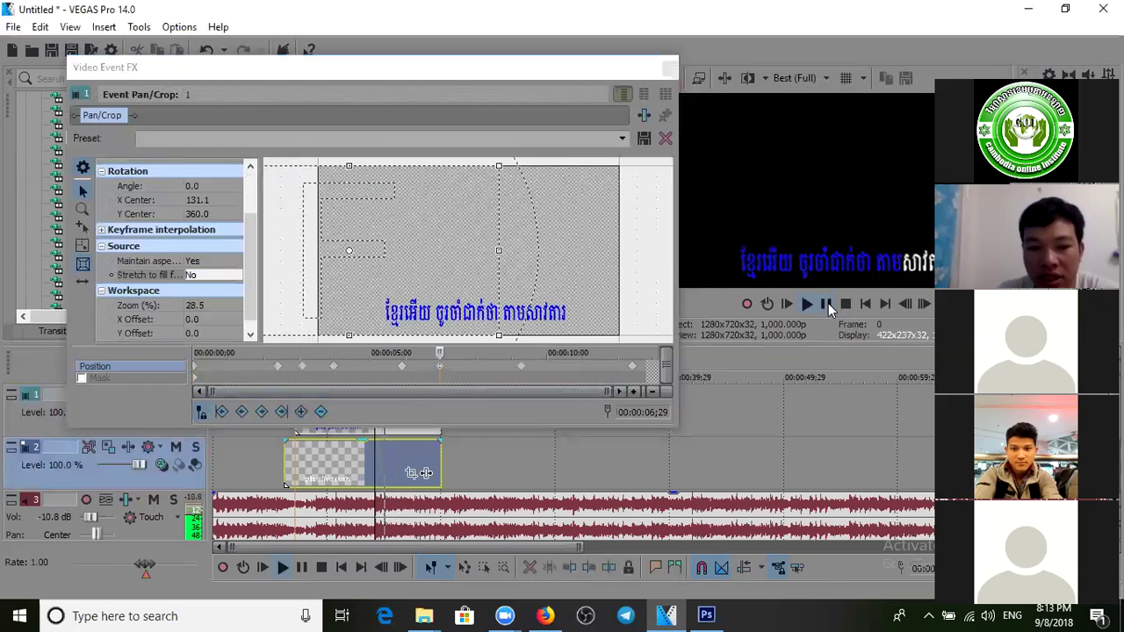
{"action": "left_click", "coordinate": [828, 303]}
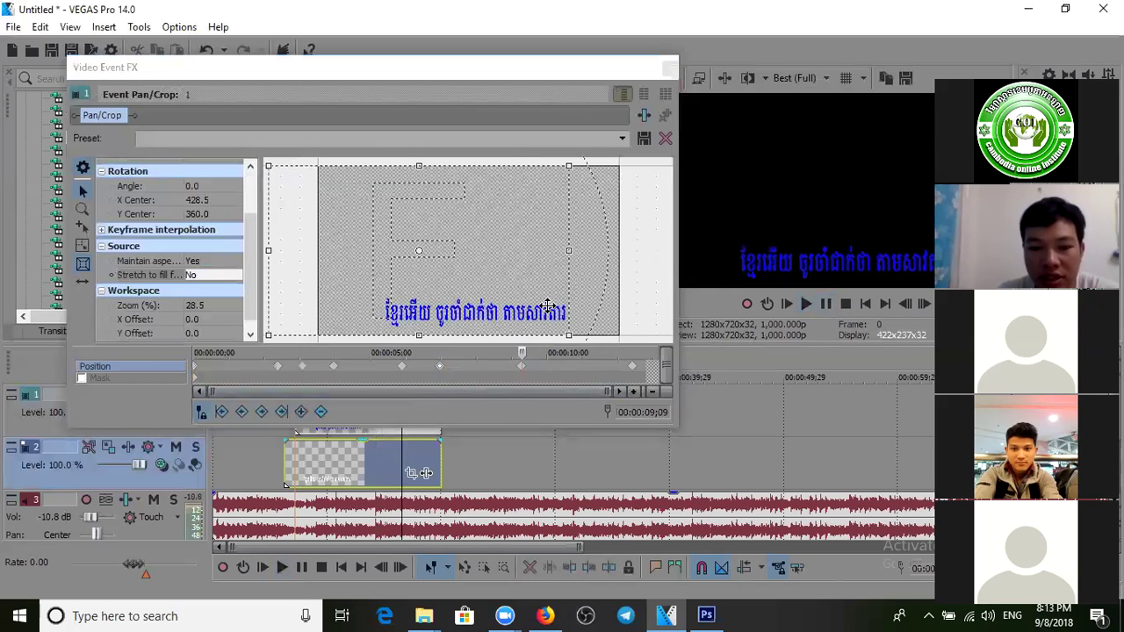
{"action": "left_click_drag", "start_coordinate": [548, 305], "coordinate": [481, 303]}
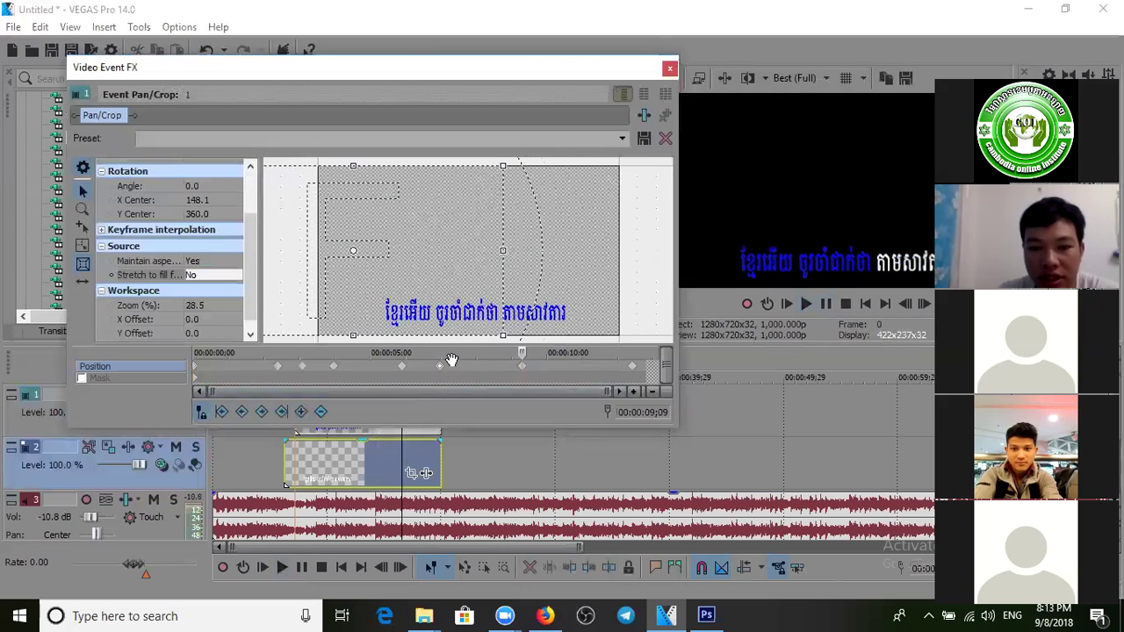
Step: Replay the last word's wipe from the 00:00:06;29 keyframe and again from the 00:00:05;27 keyframe to check its timing
{"action": "left_click", "coordinate": [440, 369]}
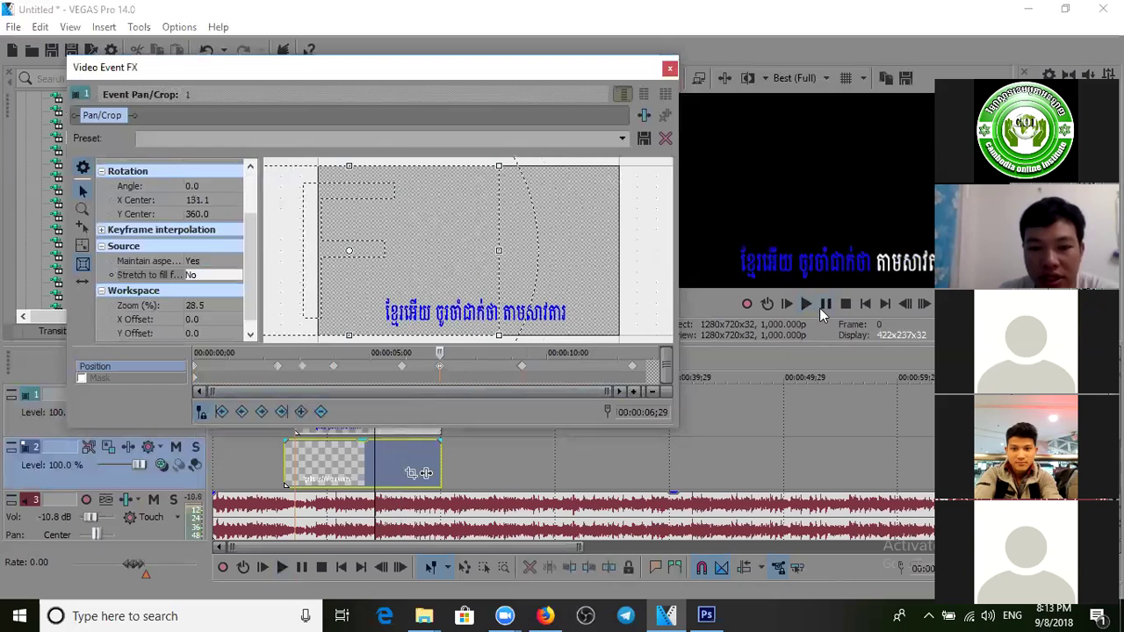
{"action": "left_click", "coordinate": [824, 309]}
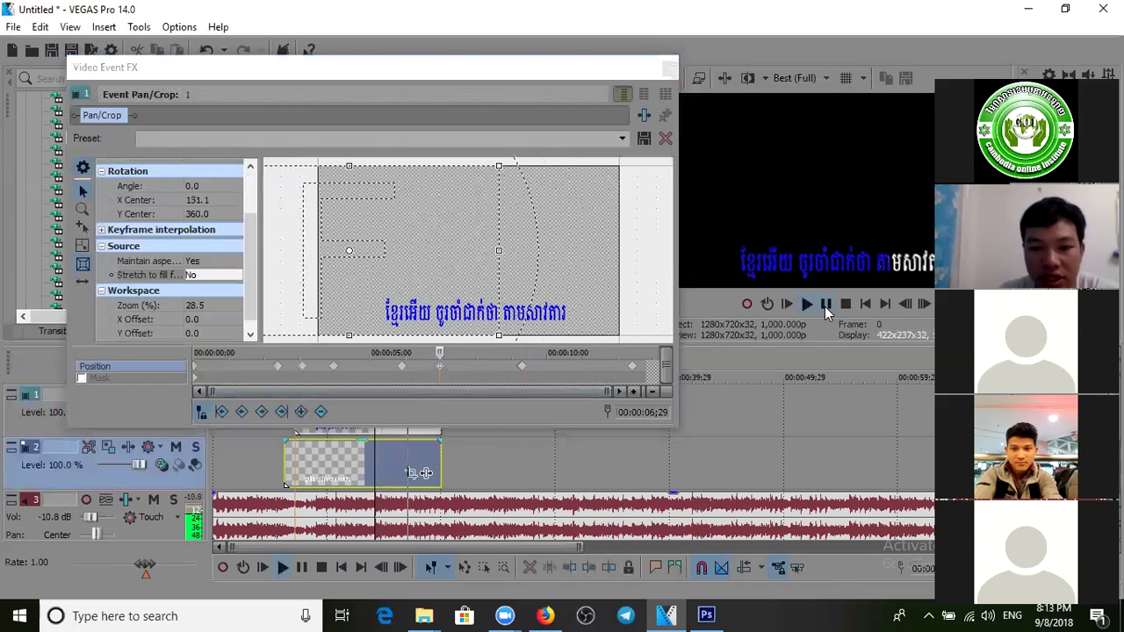
{"action": "left_click", "coordinate": [825, 307]}
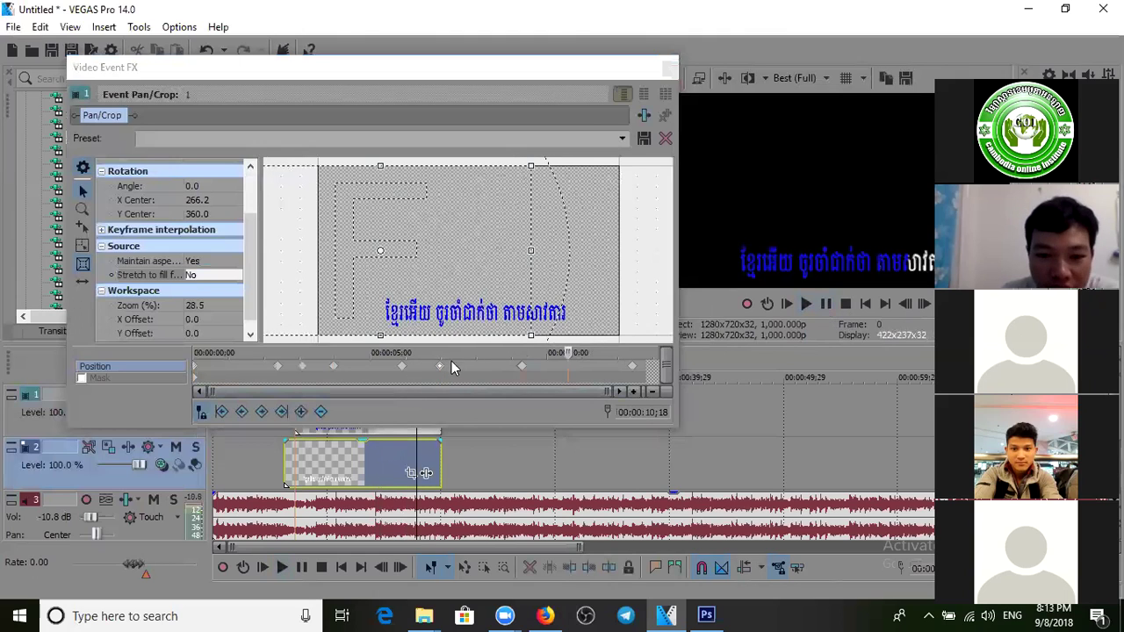
{"action": "left_click", "coordinate": [406, 365]}
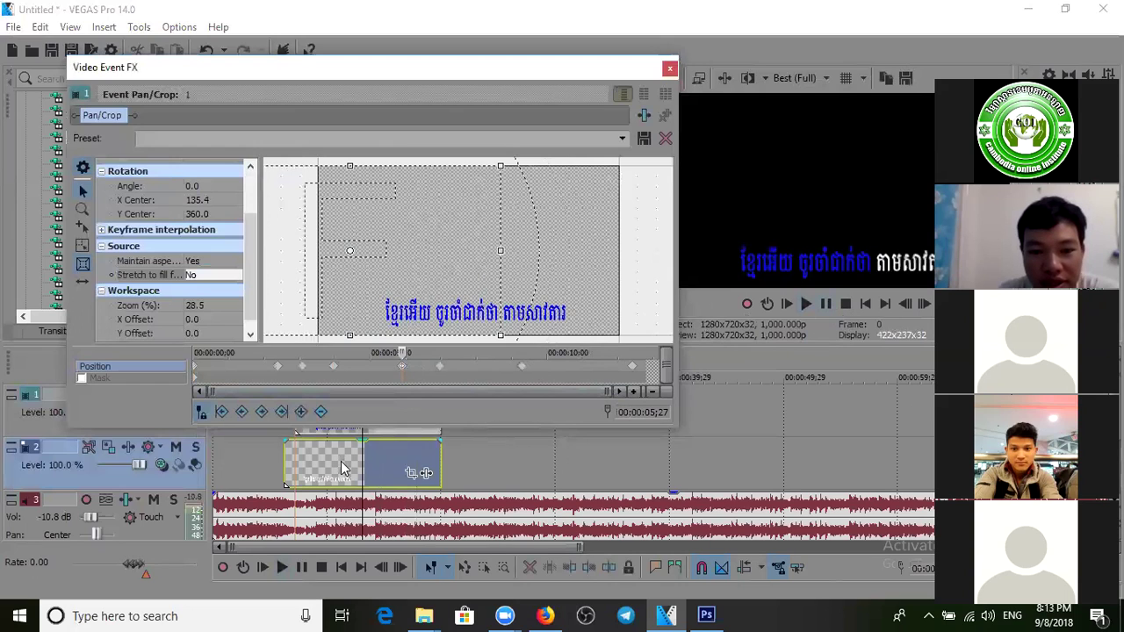
{"action": "left_click", "coordinate": [830, 306]}
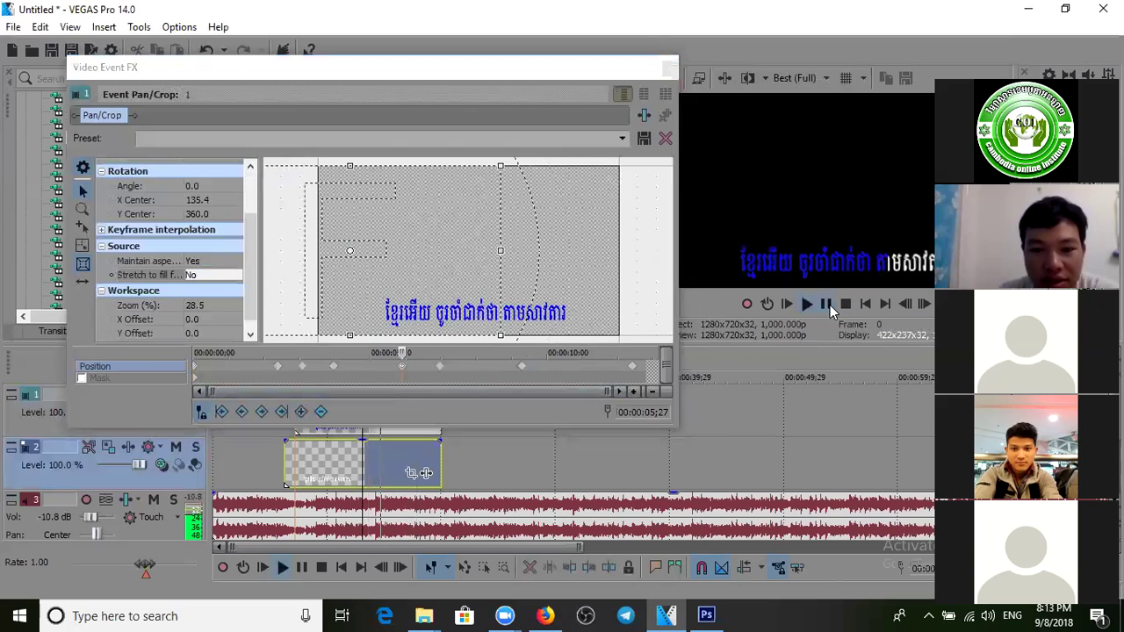
{"action": "left_click", "coordinate": [828, 306]}
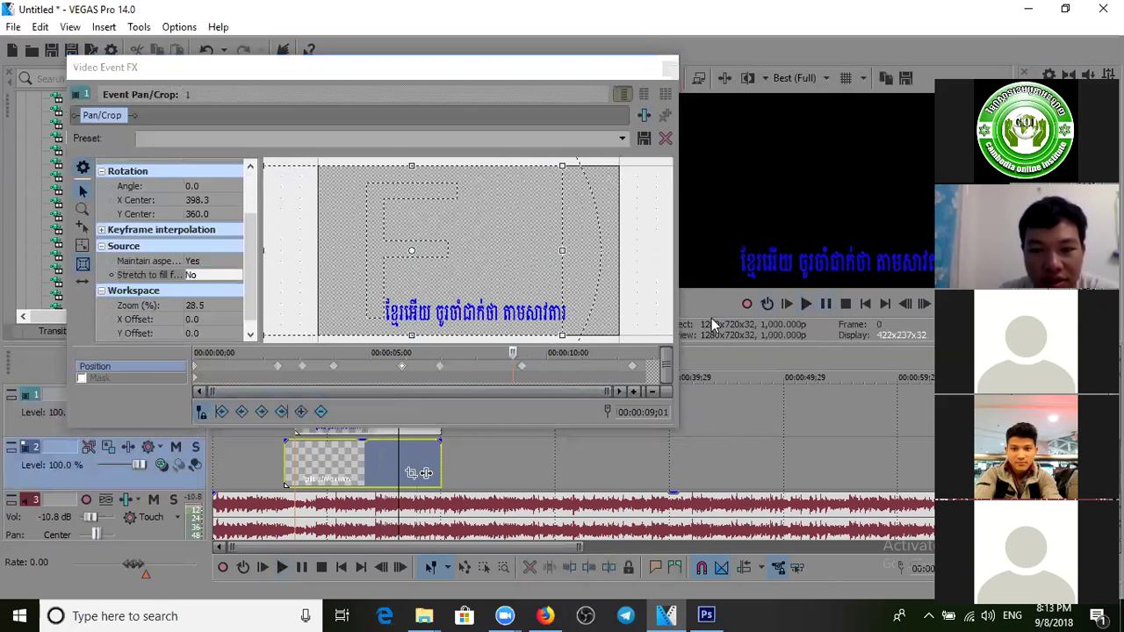
Step: Delete all Position keyframes after 00:00:05;27, at 00:00:09;09, 00:00:09;08, 00:00:06;29 and 00:00:12;12
{"action": "left_click", "coordinate": [524, 370]}
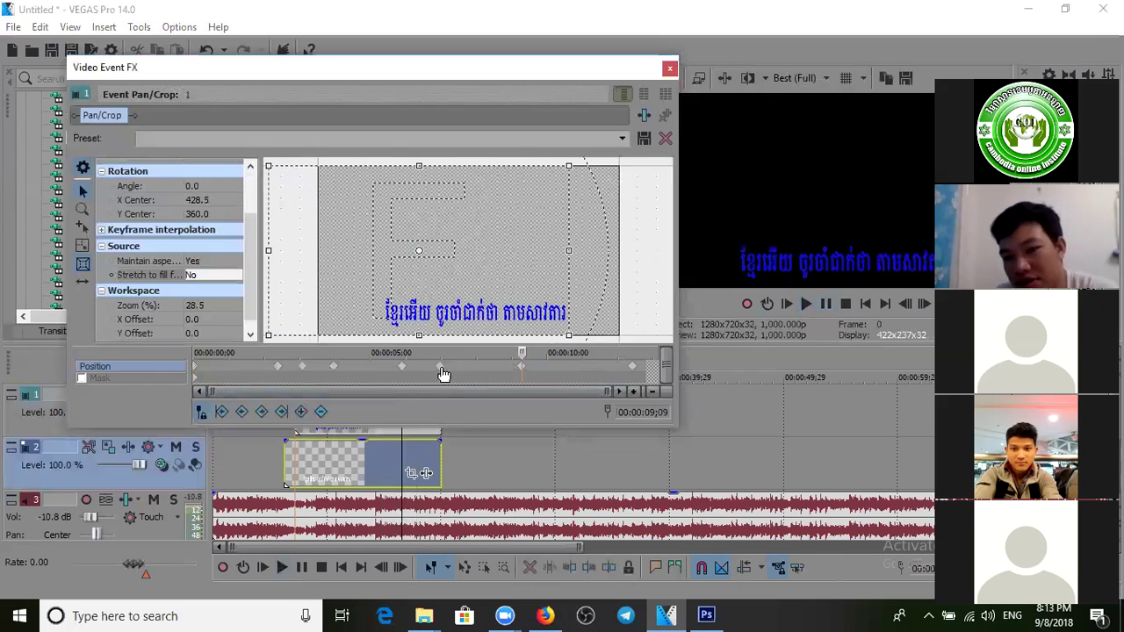
{"action": "left_click", "coordinate": [522, 372]}
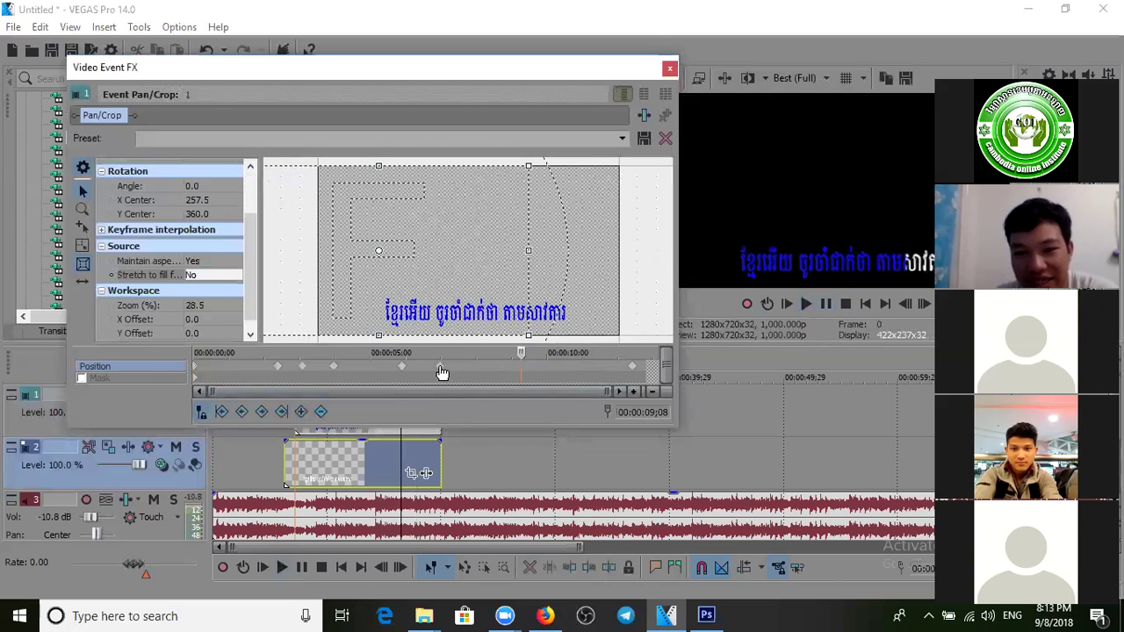
{"action": "left_click", "coordinate": [441, 369]}
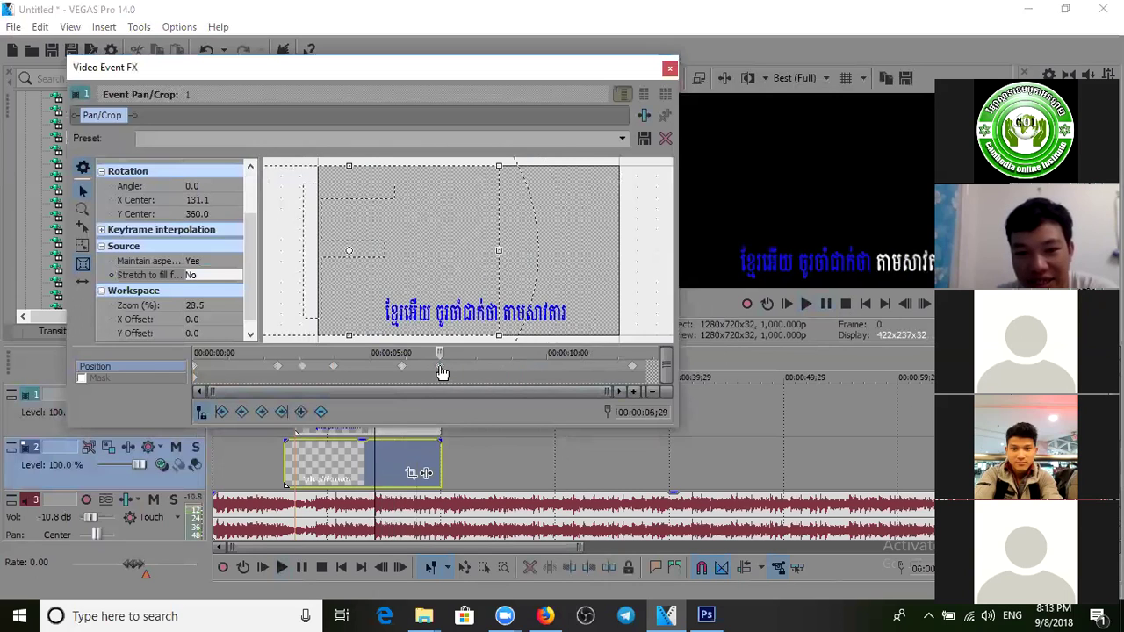
{"action": "left_click", "coordinate": [634, 373]}
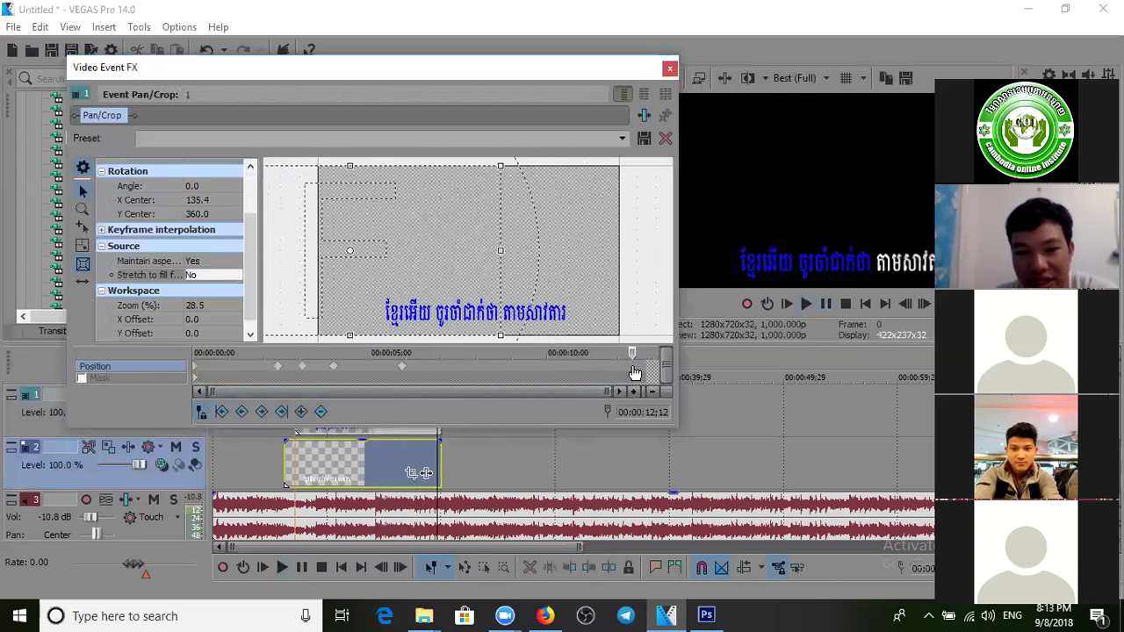
Step: Play from the 00:00:05;27 keyframe to 00:00:09;24, add a Position keyframe there and shift the crop frame to X Center about 212.5
{"action": "left_click", "coordinate": [402, 371]}
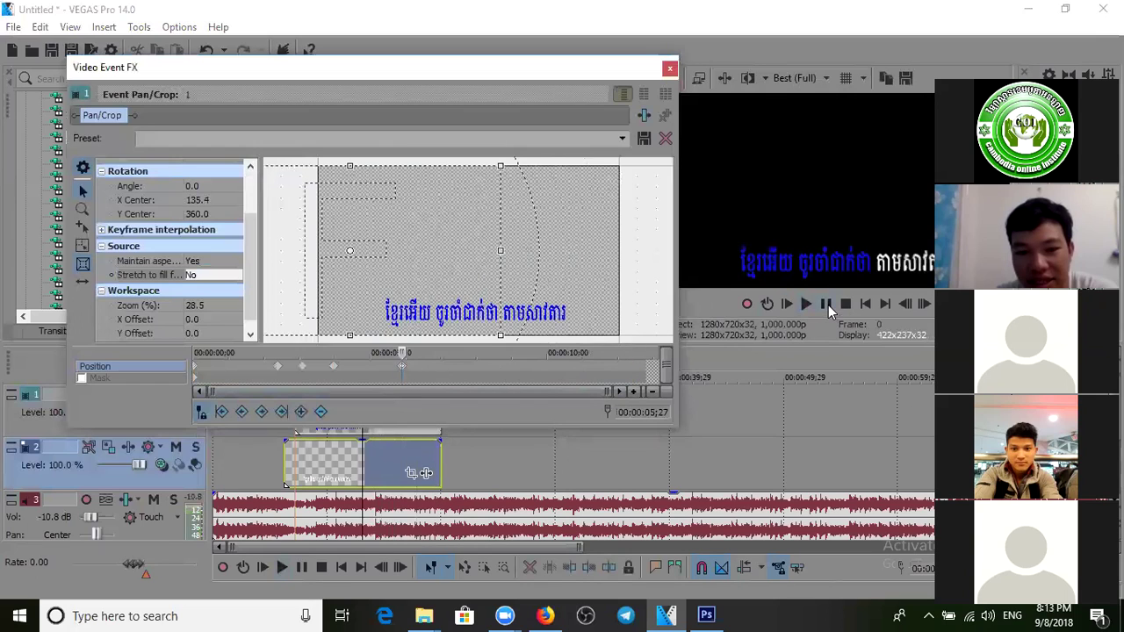
{"action": "left_click", "coordinate": [828, 304]}
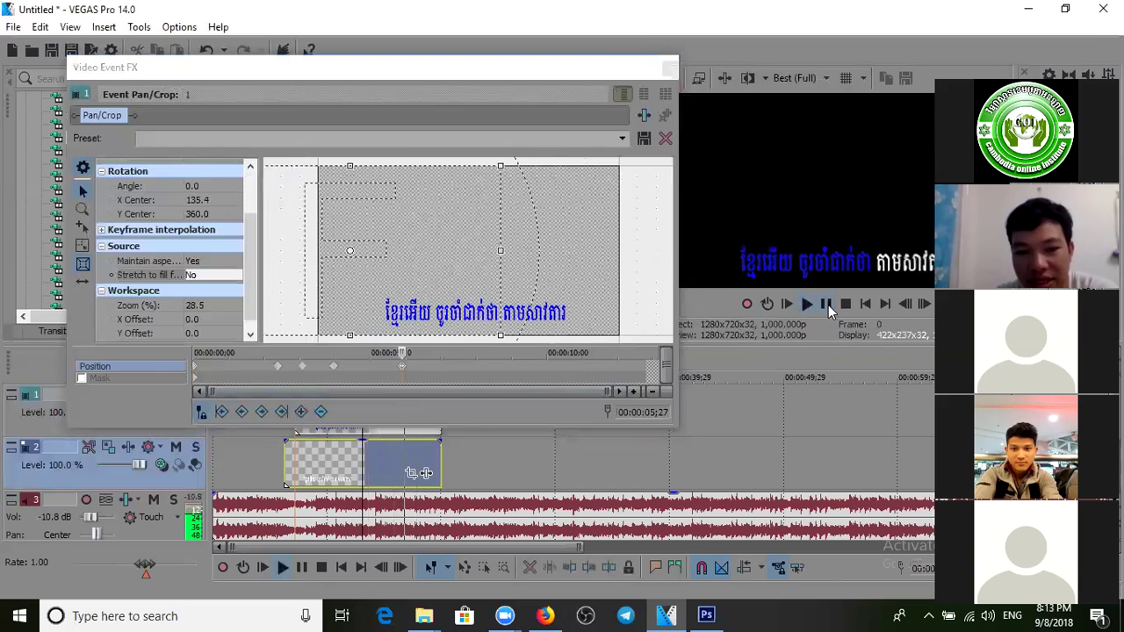
{"action": "left_click", "coordinate": [828, 304]}
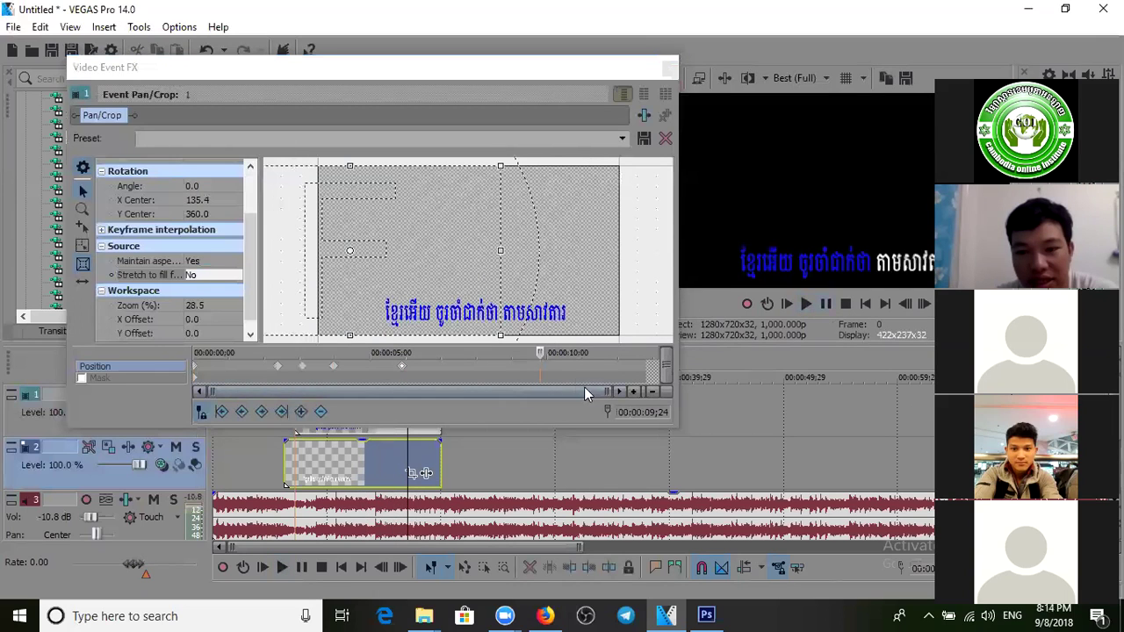
{"action": "left_click", "coordinate": [301, 412]}
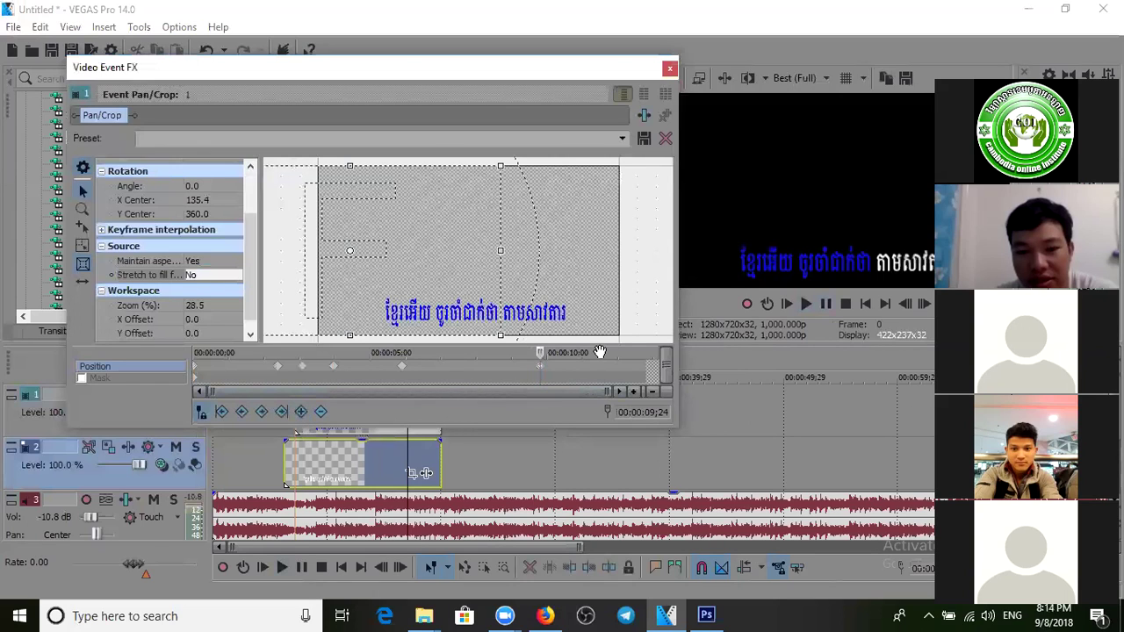
{"action": "left_click_drag", "start_coordinate": [489, 316], "coordinate": [509, 316]}
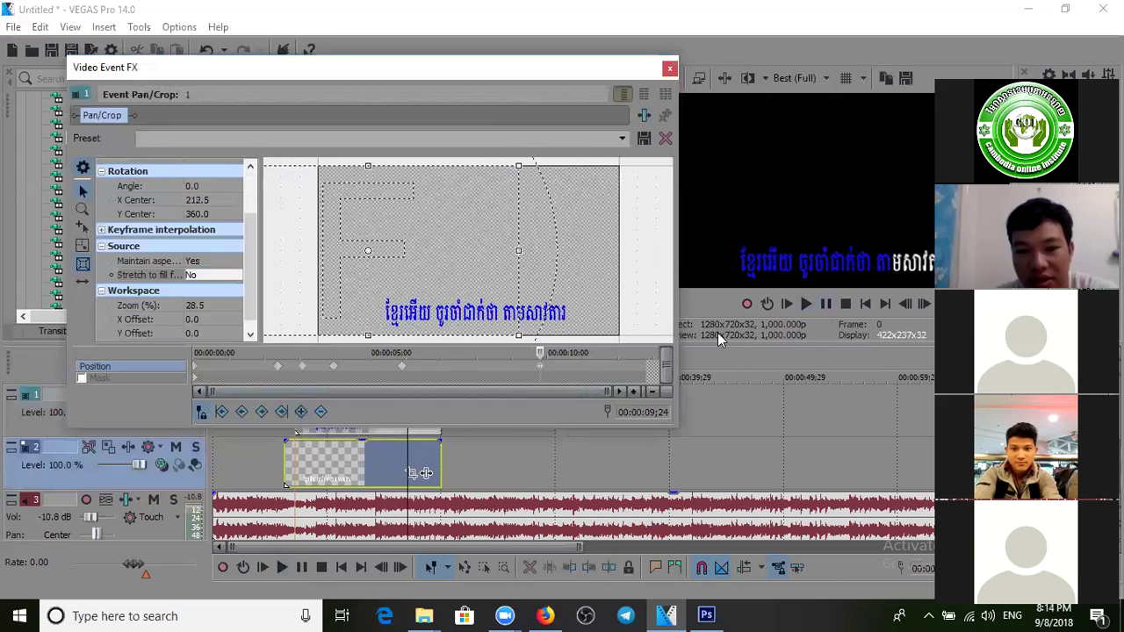
Step: Play on to 00:00:11;00 and shift the crop frame further across the last word, X Center about 321.1
{"action": "left_click", "coordinate": [827, 304]}
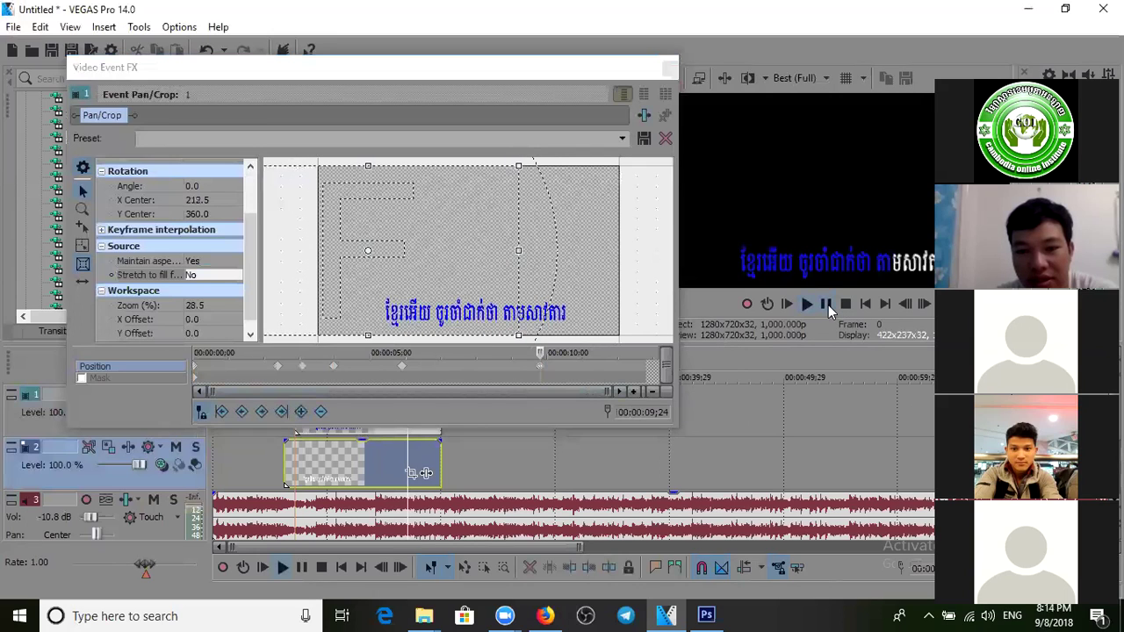
{"action": "key", "text": "space"}
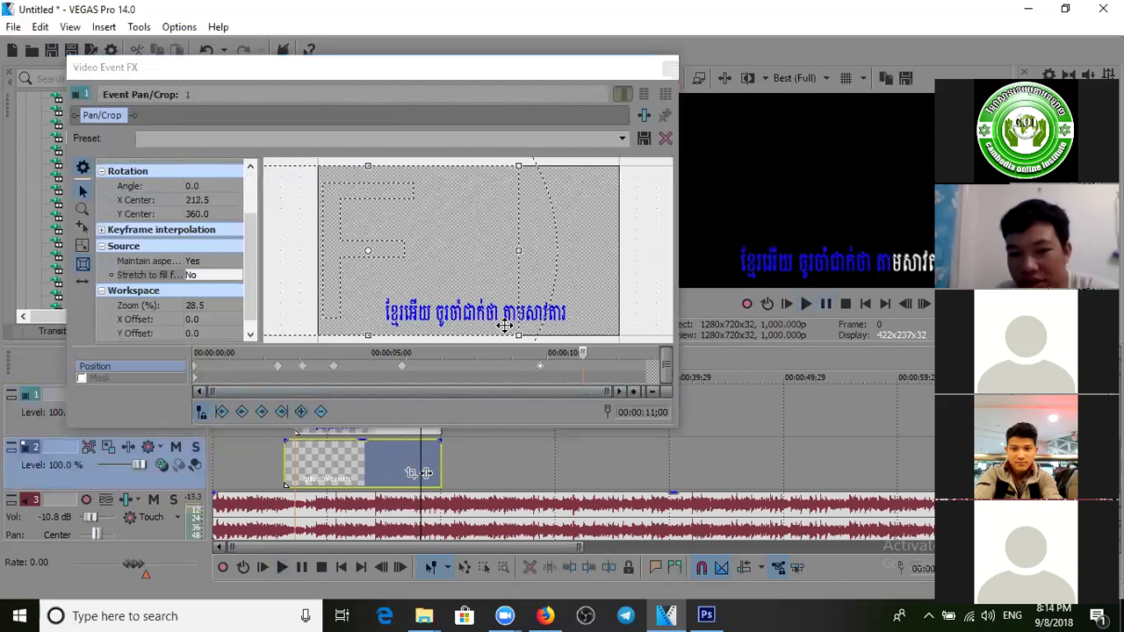
{"action": "left_click_drag", "start_coordinate": [503, 314], "coordinate": [528, 317]}
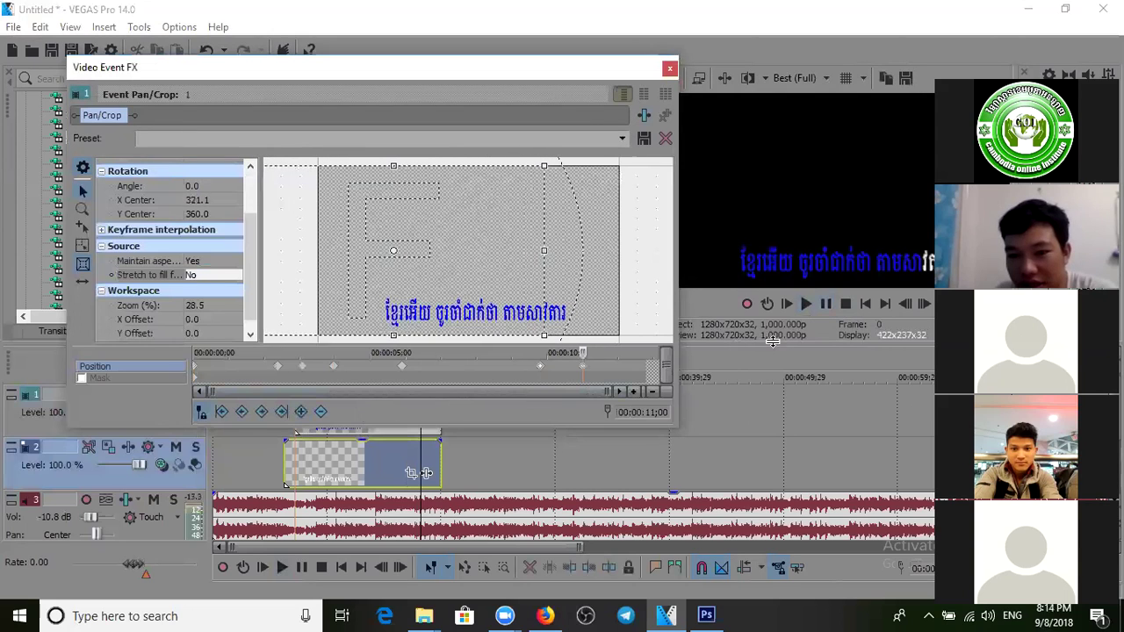
Step: Play on to 00:00:12;24 and shift the crop frame past the end of the last word, X Center about 443.8
{"action": "left_click", "coordinate": [824, 304]}
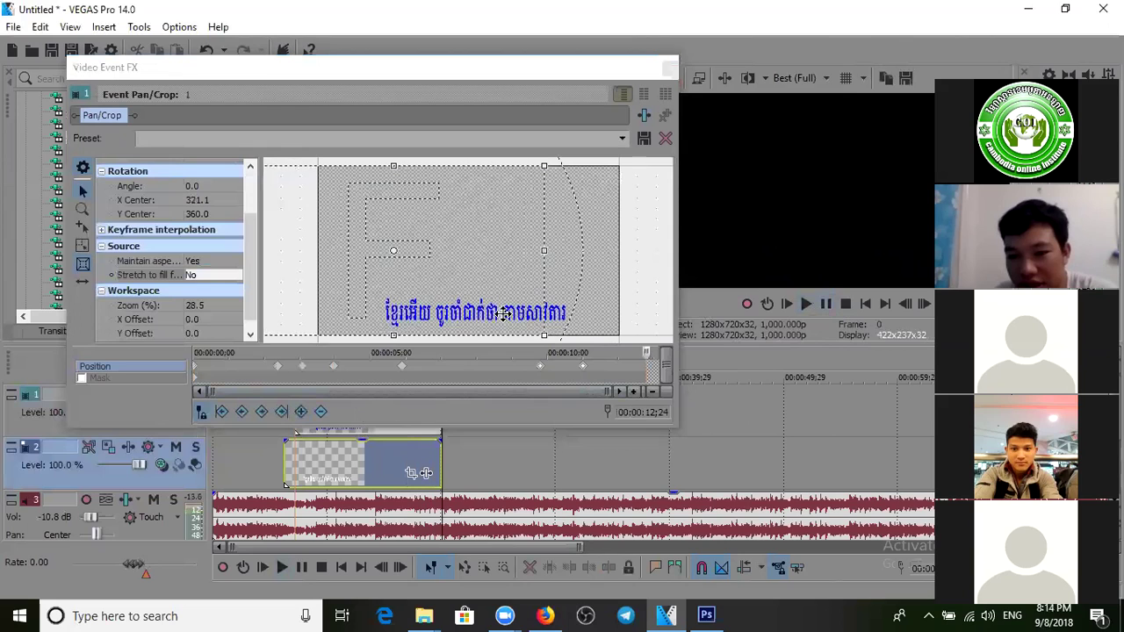
{"action": "left_click_drag", "start_coordinate": [523, 314], "coordinate": [545, 311]}
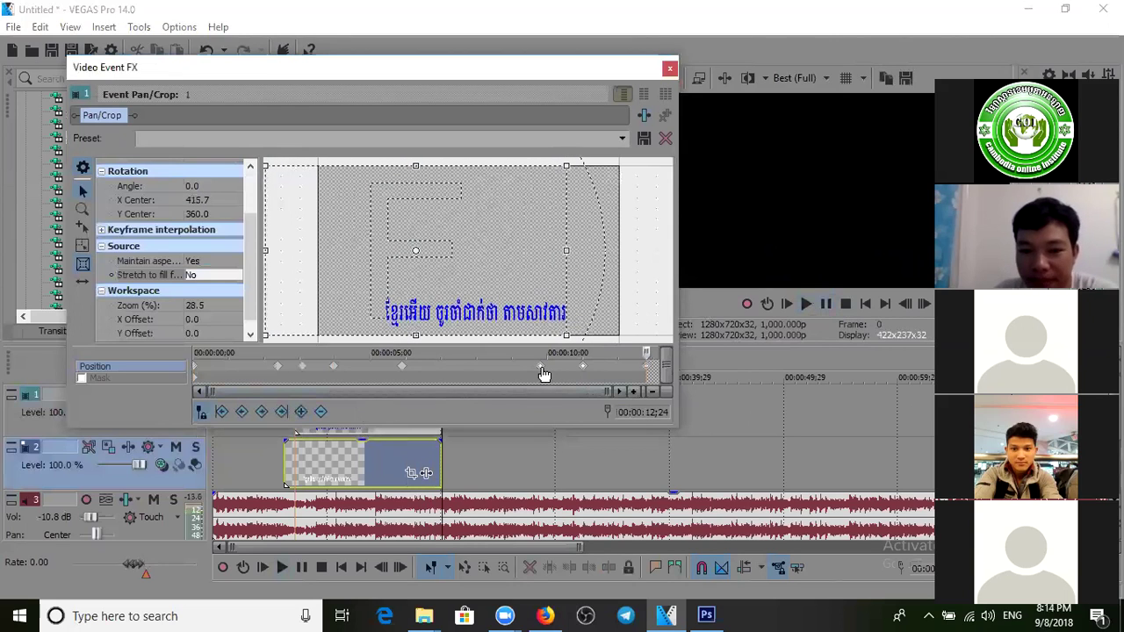
{"action": "left_click", "coordinate": [545, 375]}
{"action": "left_click", "coordinate": [582, 371]}
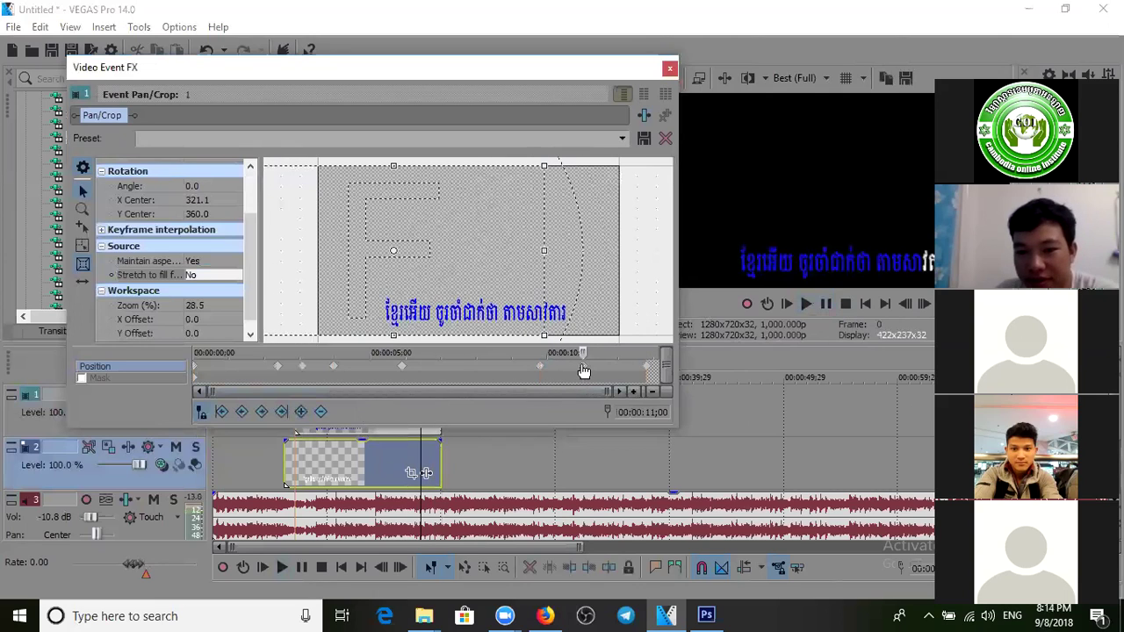
{"action": "left_click", "coordinate": [648, 371]}
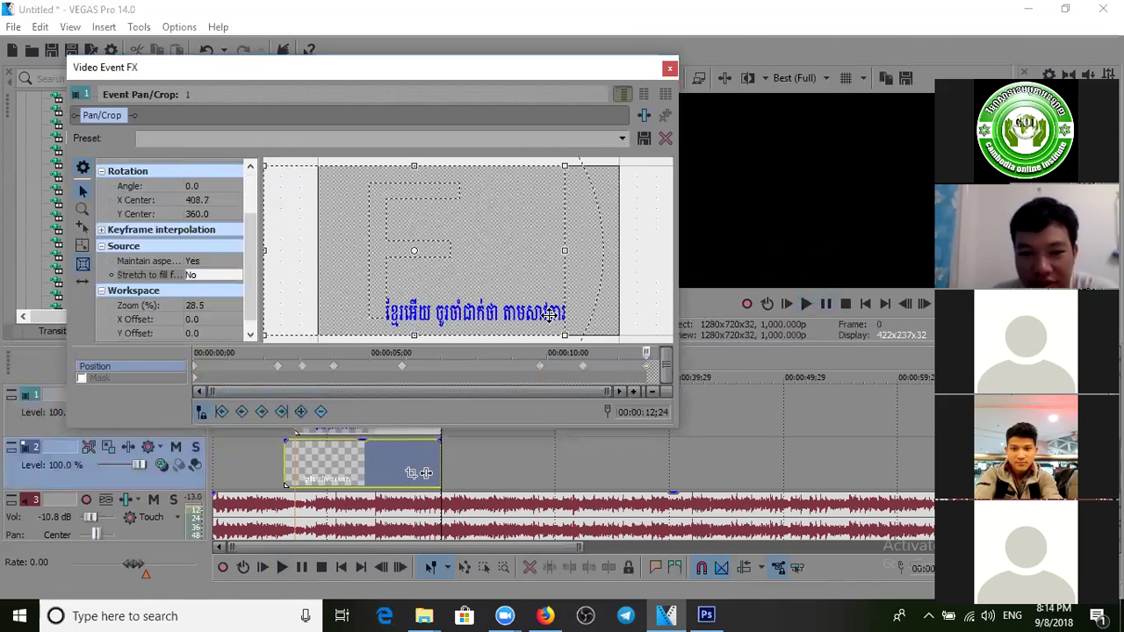
{"action": "left_click_drag", "start_coordinate": [551, 314], "coordinate": [558, 315]}
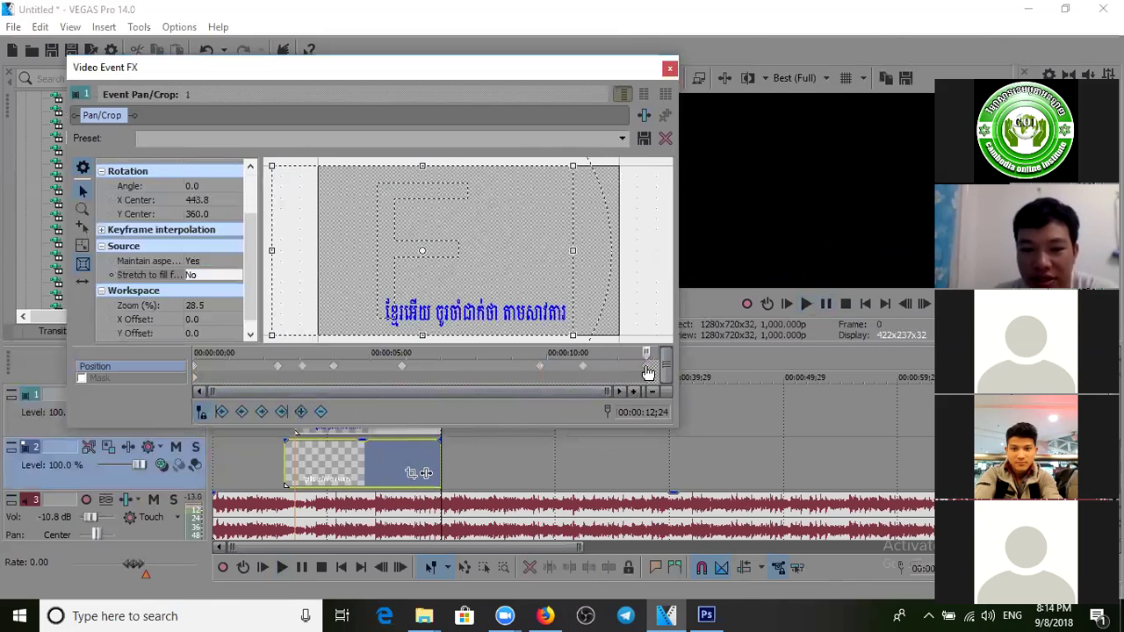
Step: Compare the crop frames at 00:00:11;00 and 00:00:12;24, and replay the lyric wipe from the start of the blue lyric event
{"action": "left_click", "coordinate": [584, 370]}
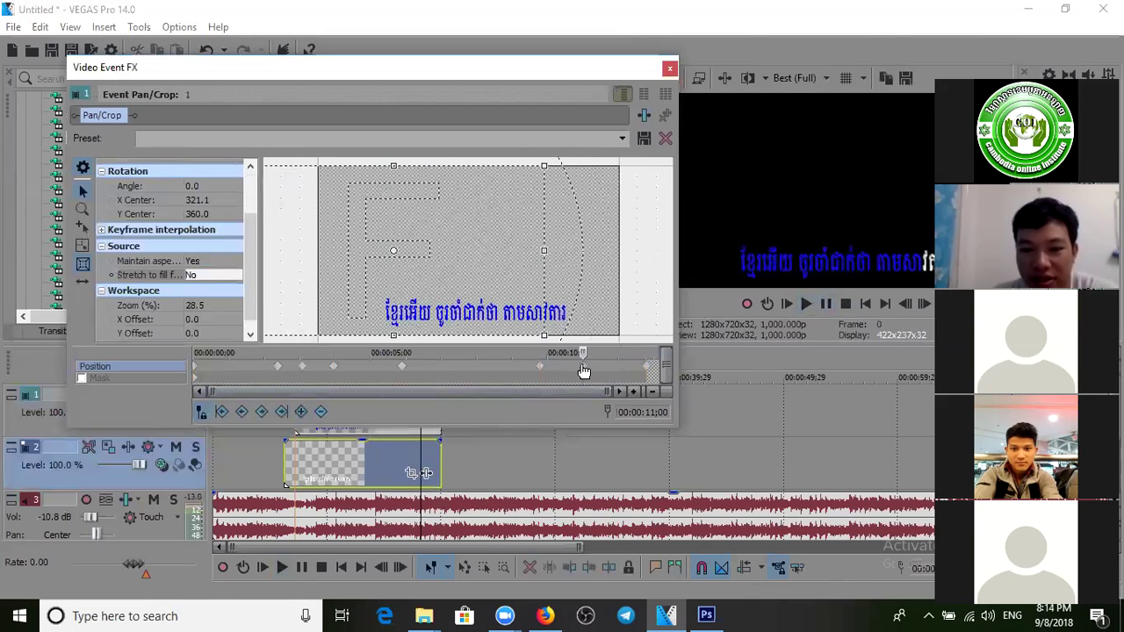
{"action": "left_click", "coordinate": [647, 370]}
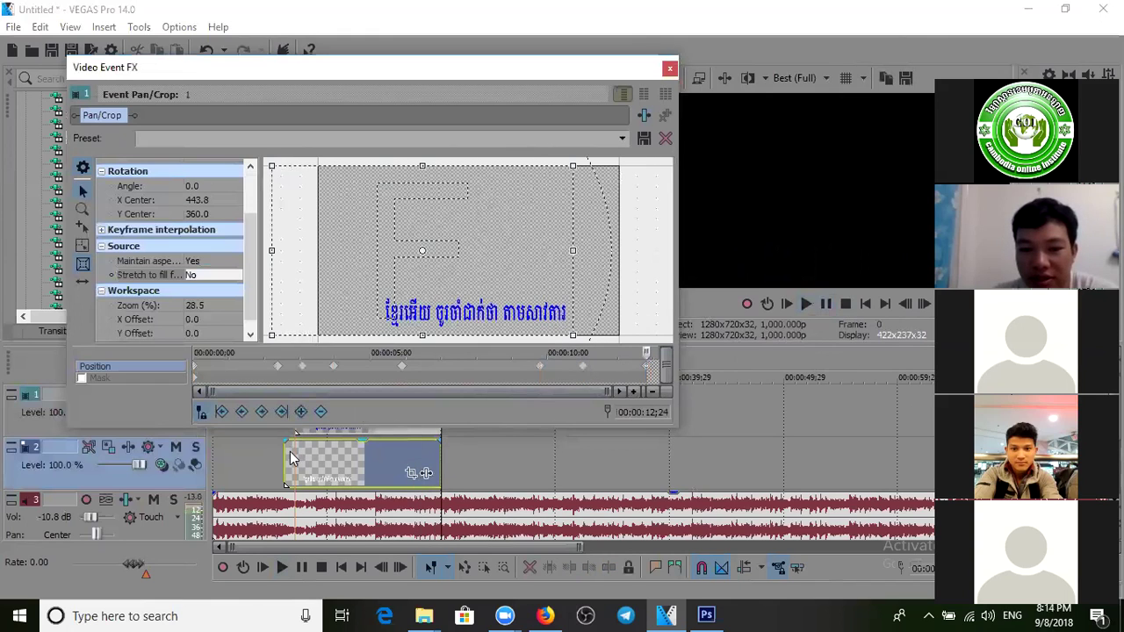
{"action": "left_click", "coordinate": [287, 455]}
{"action": "key", "text": "space"}
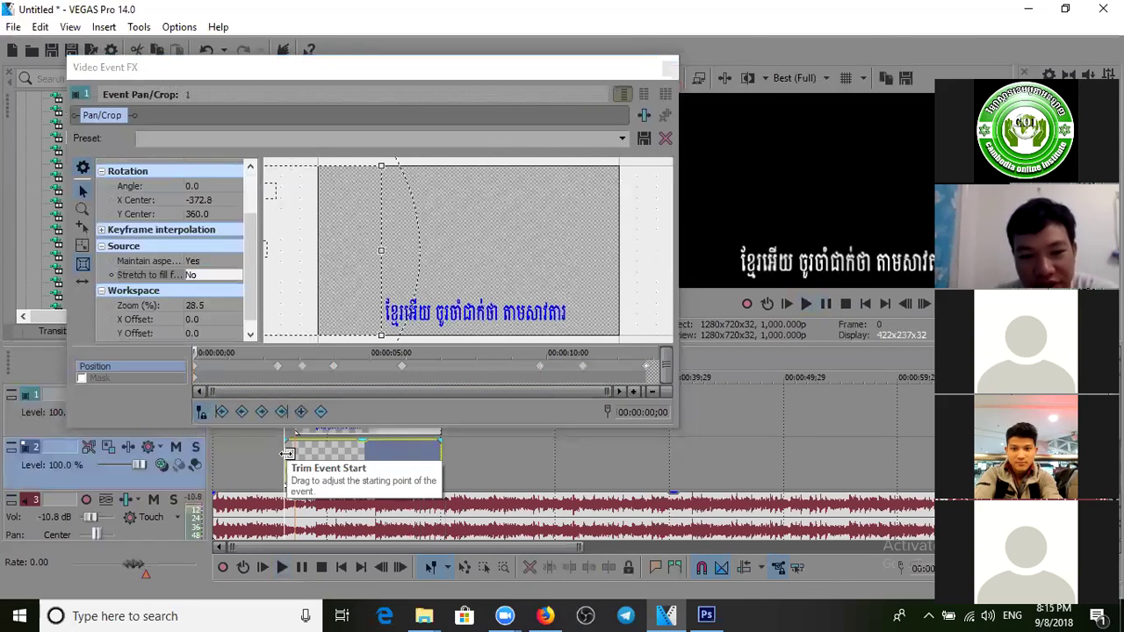
{"action": "key", "text": "space"}
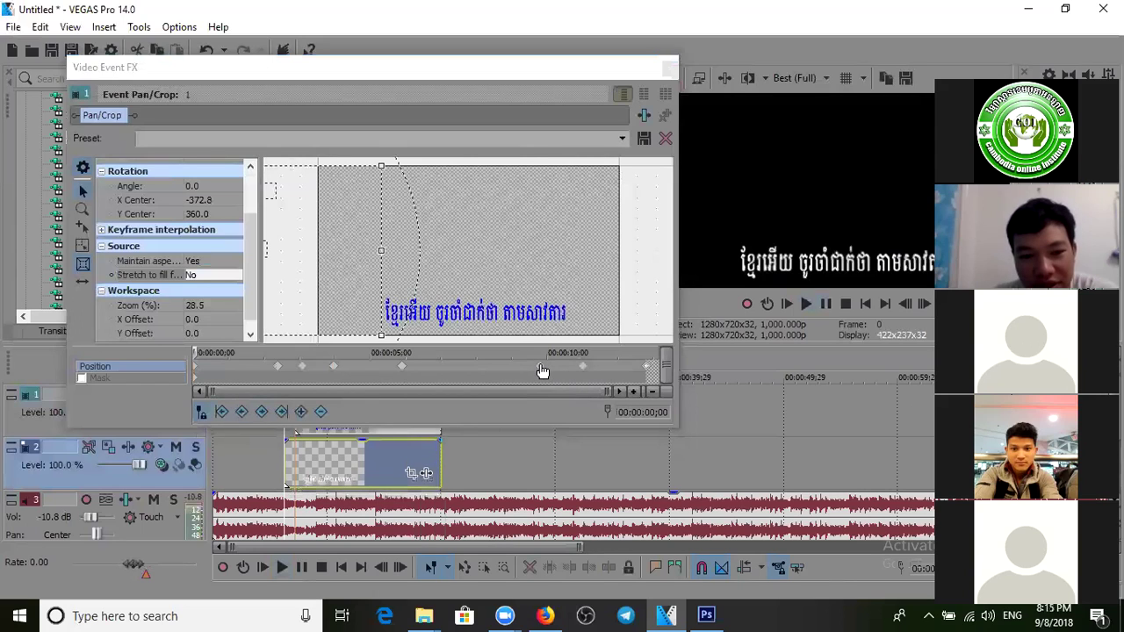
Step: Shift the 00:00:09;24 keyframe's crop frame back before the last word, X Center about 138.9, and replay the wipe from 00:00:03;17
{"action": "left_click", "coordinate": [543, 372]}
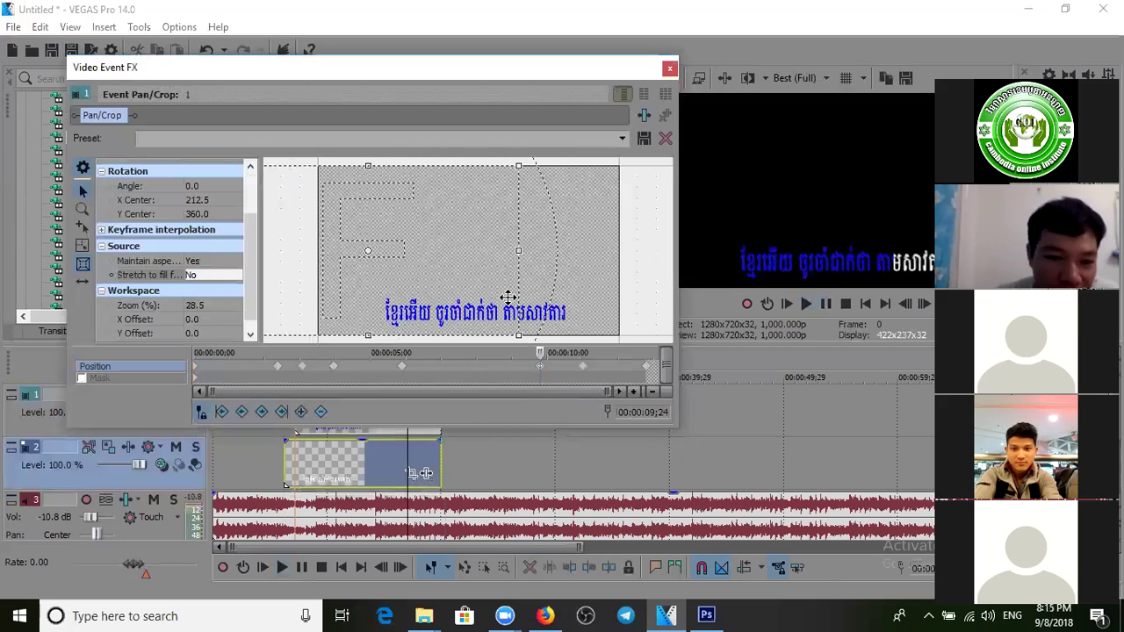
{"action": "left_click_drag", "start_coordinate": [505, 294], "coordinate": [488, 295]}
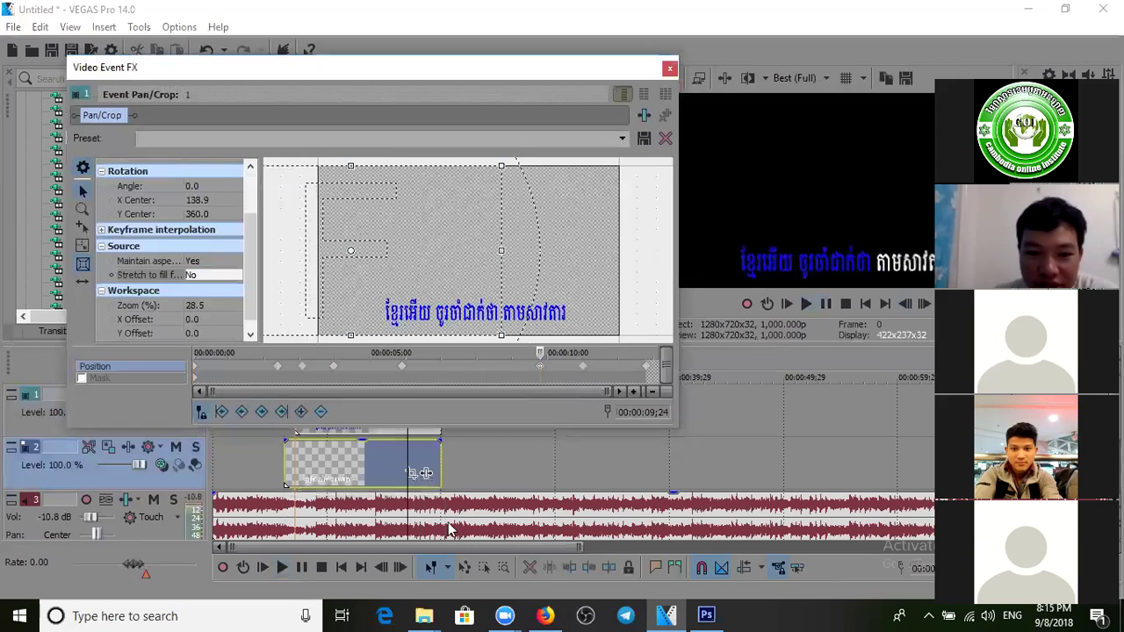
{"action": "left_click", "coordinate": [335, 463]}
{"action": "key", "text": "space"}
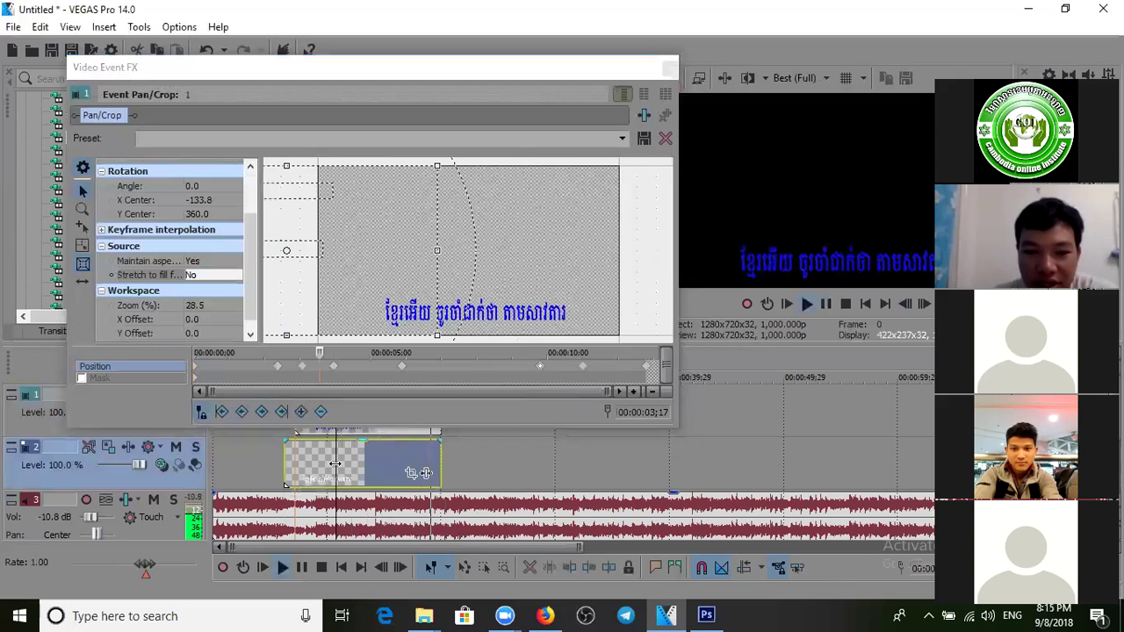
{"action": "key", "text": "space"}
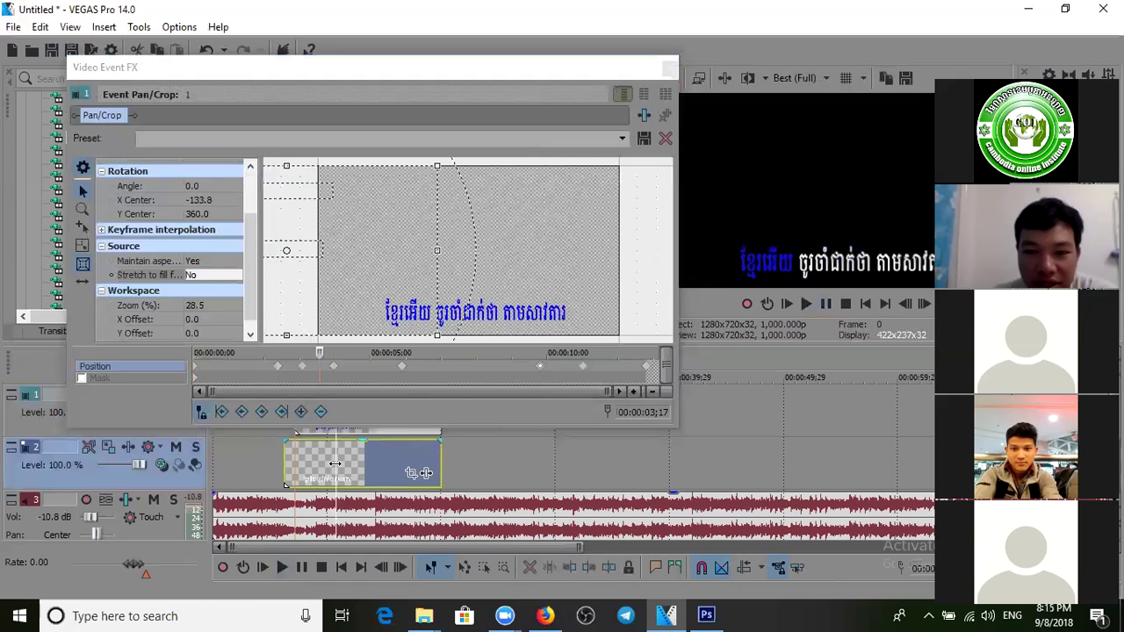
Step: Replay the whole wipe from the event's start, and replay the first word from the first keyframe to 00:00:02;09
{"action": "left_click", "coordinate": [284, 461]}
{"action": "key", "text": "space"}
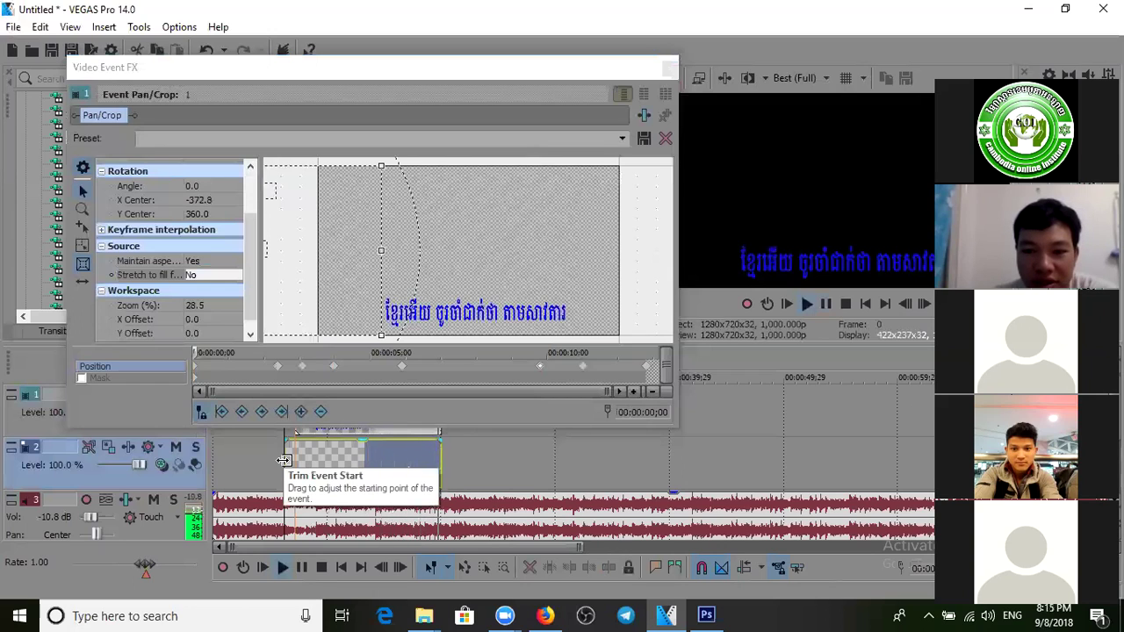
{"action": "key", "text": "space"}
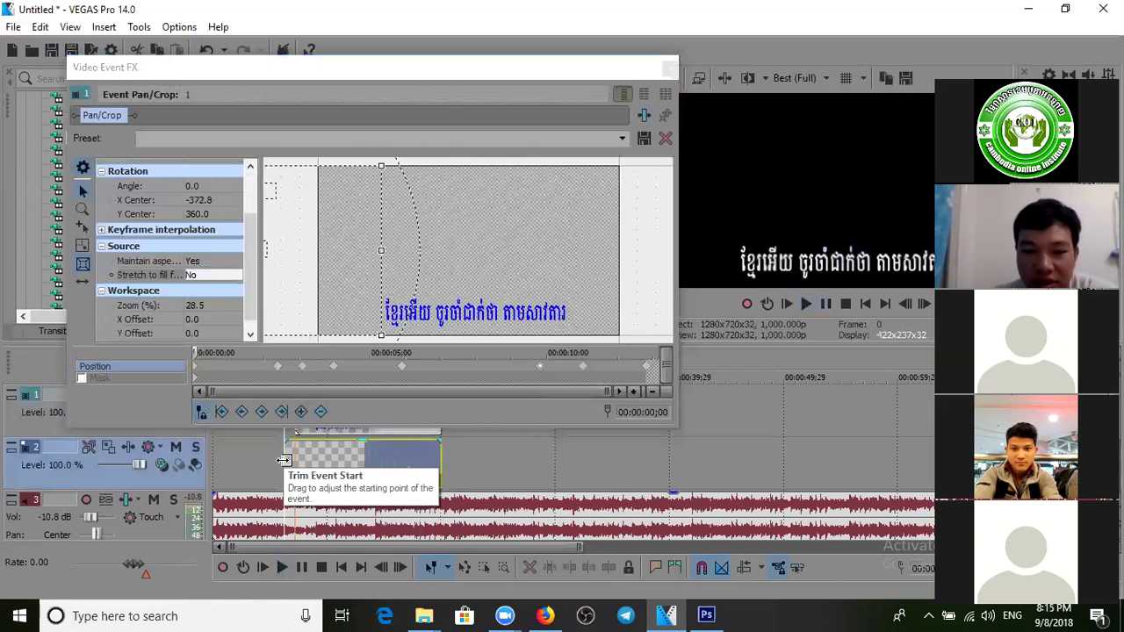
{"action": "left_click", "coordinate": [196, 372]}
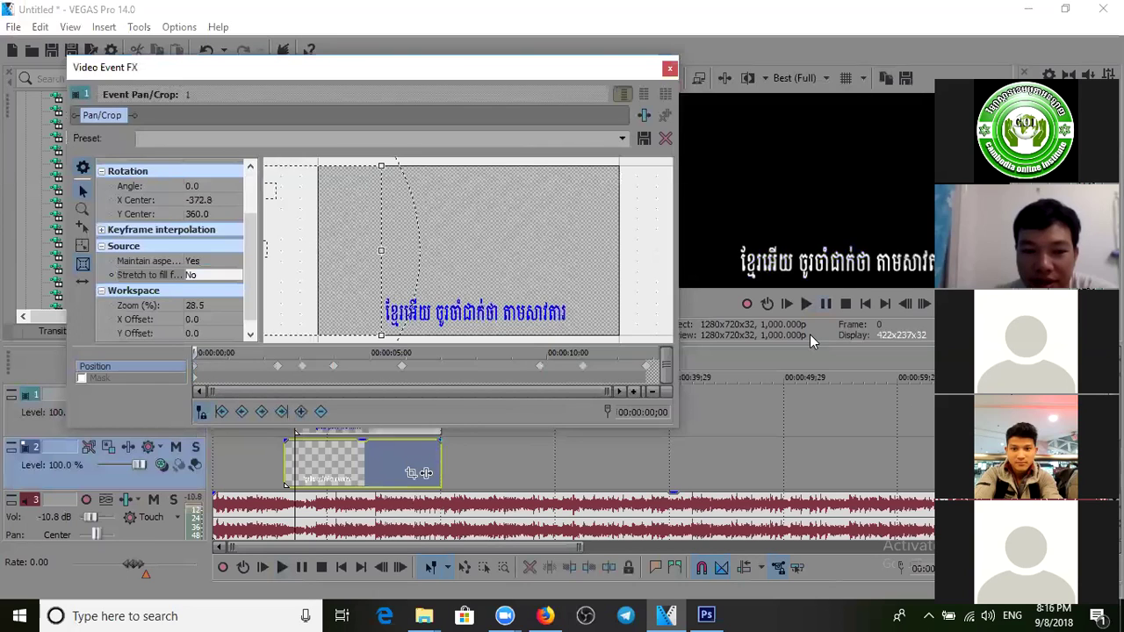
{"action": "left_click", "coordinate": [825, 305]}
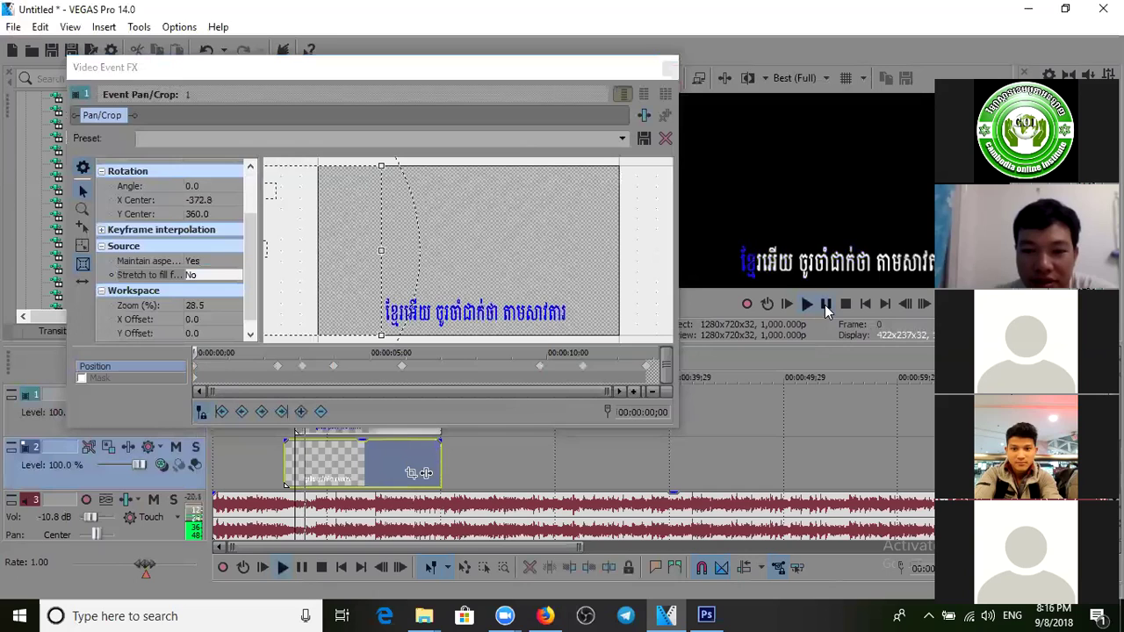
{"action": "left_click", "coordinate": [825, 305]}
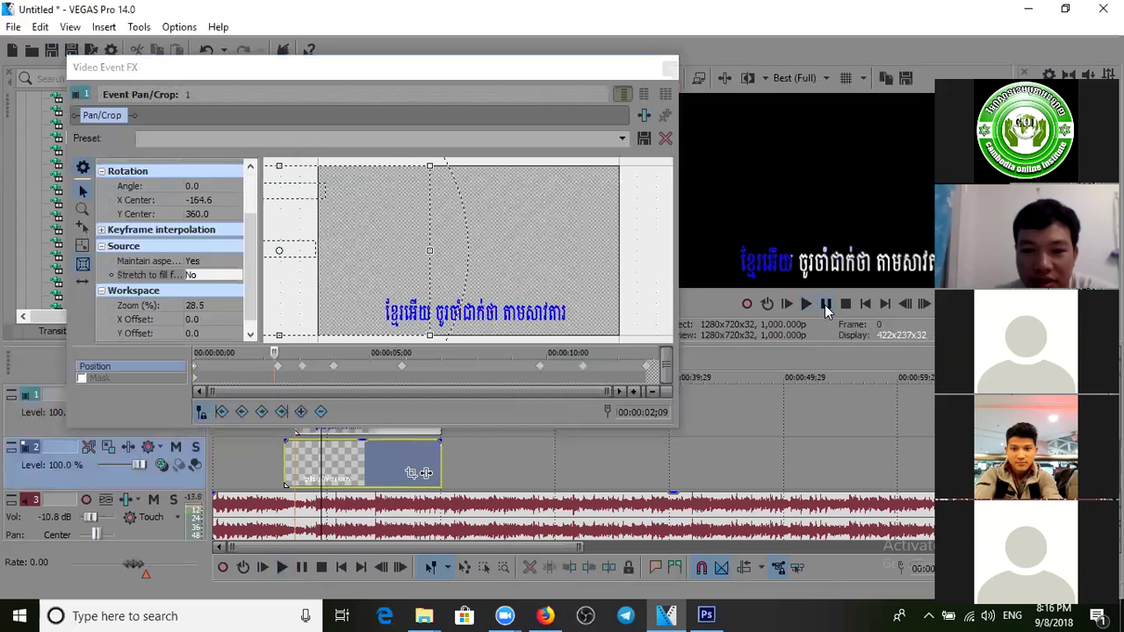
Step: Review the crop frame at each Position keyframe from the end of the first word to 00:00:12;24, and close the Pan/Crop window
{"action": "left_click", "coordinate": [277, 367]}
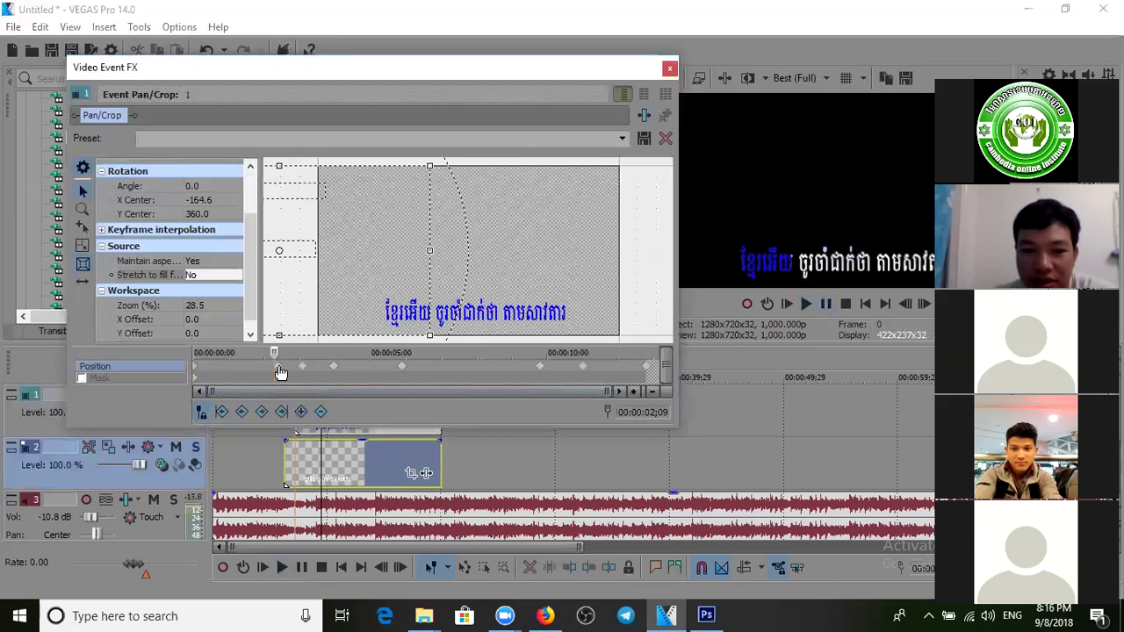
{"action": "left_click", "coordinate": [302, 368]}
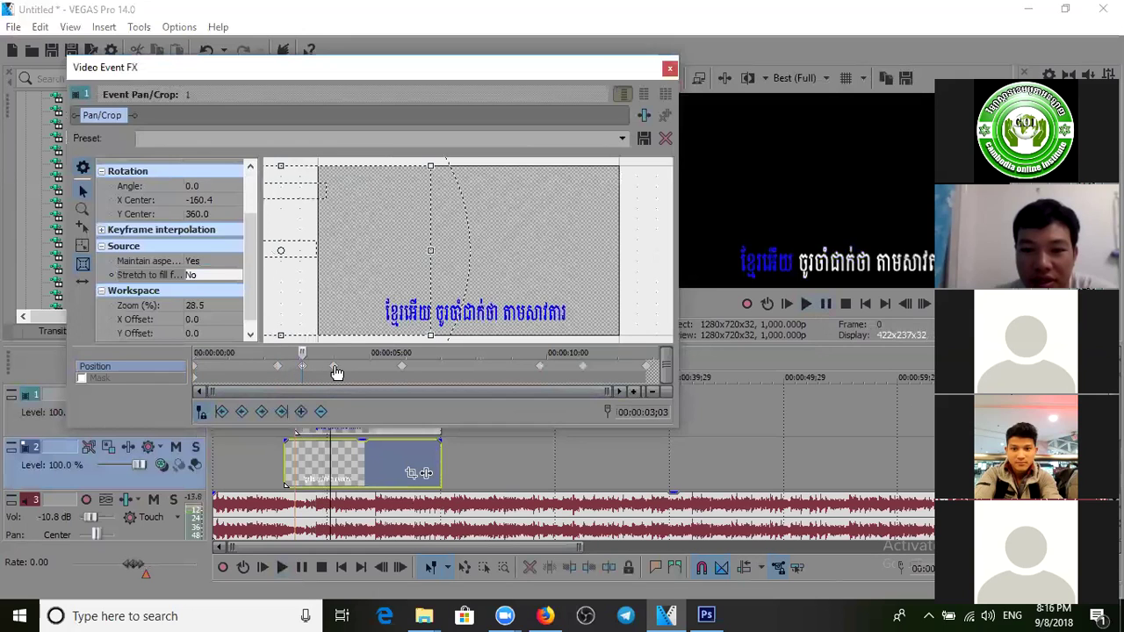
{"action": "left_click", "coordinate": [334, 368]}
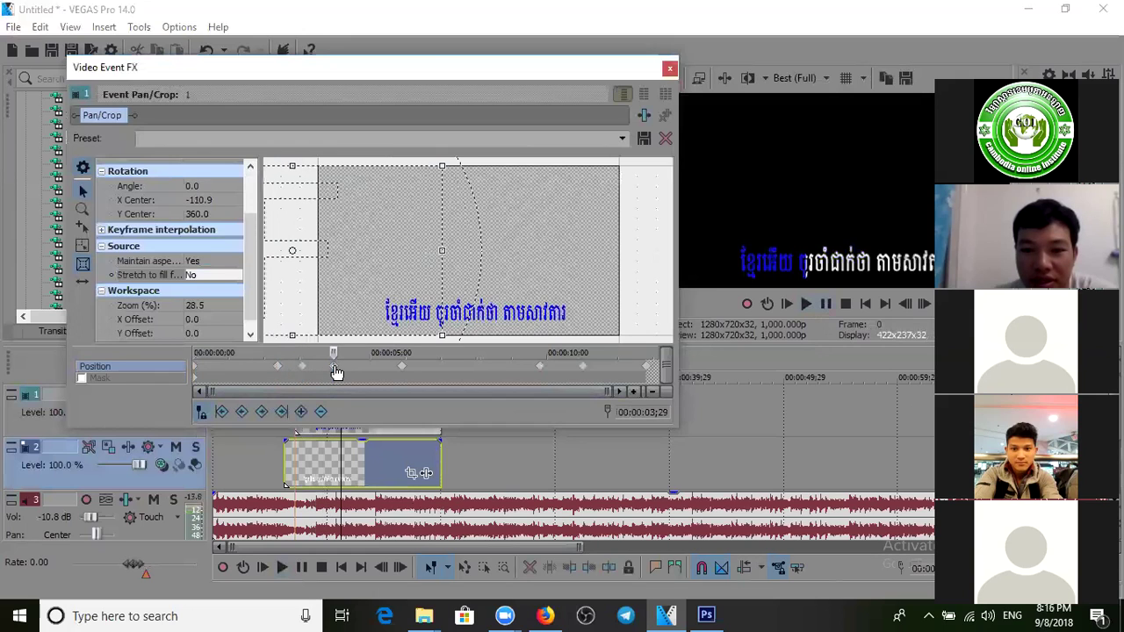
{"action": "left_click", "coordinate": [404, 367]}
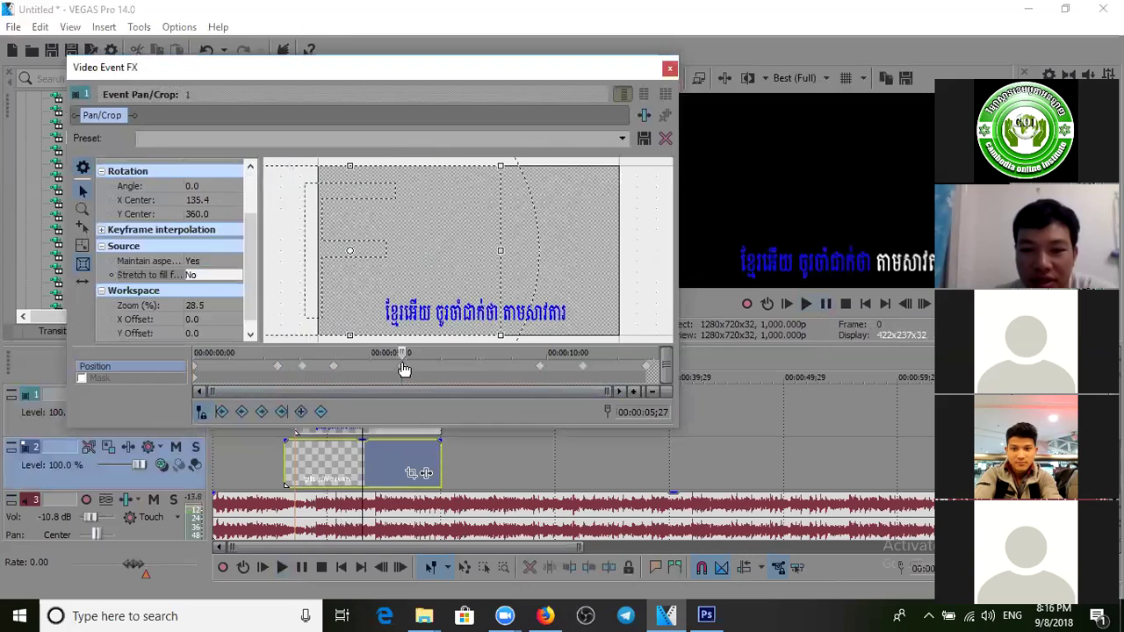
{"action": "left_click", "coordinate": [541, 368]}
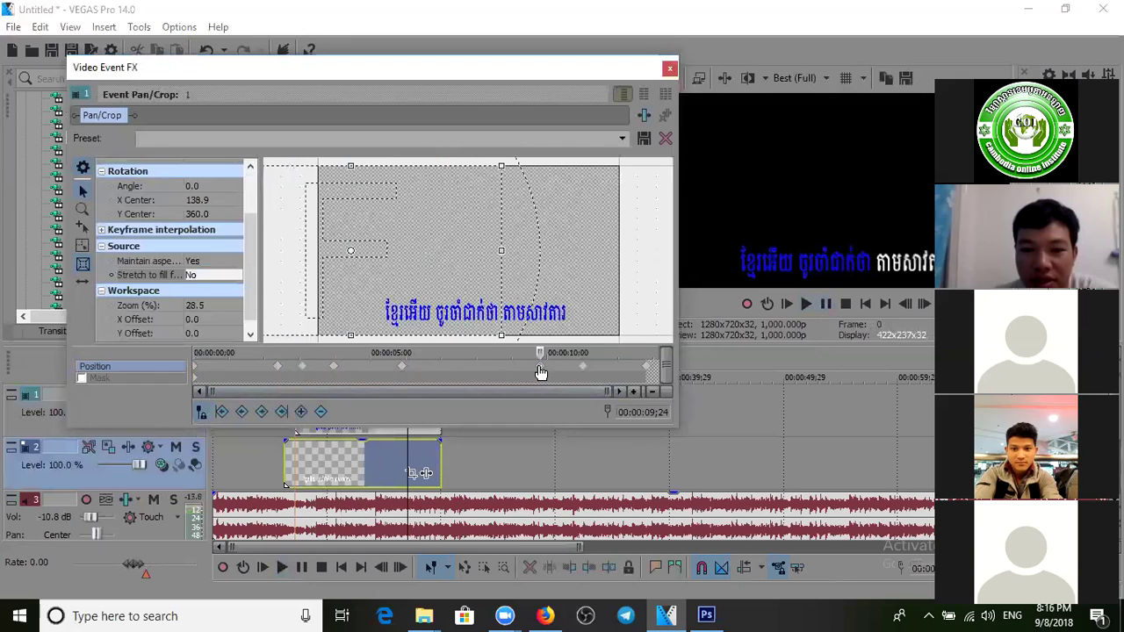
{"action": "left_click", "coordinate": [404, 368]}
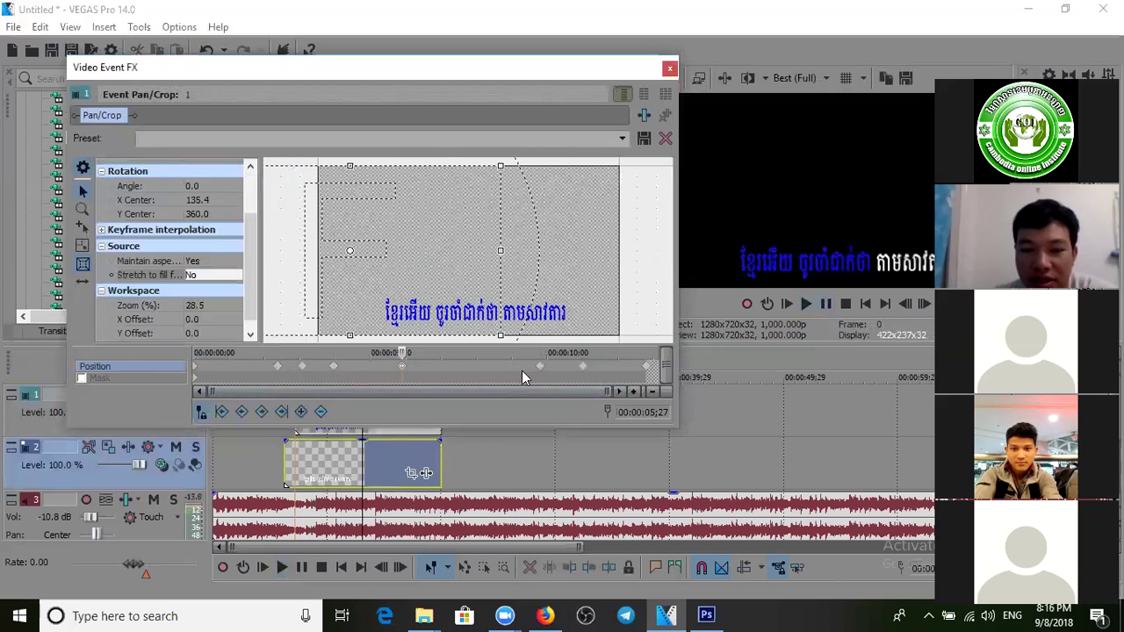
{"action": "left_click", "coordinate": [541, 368]}
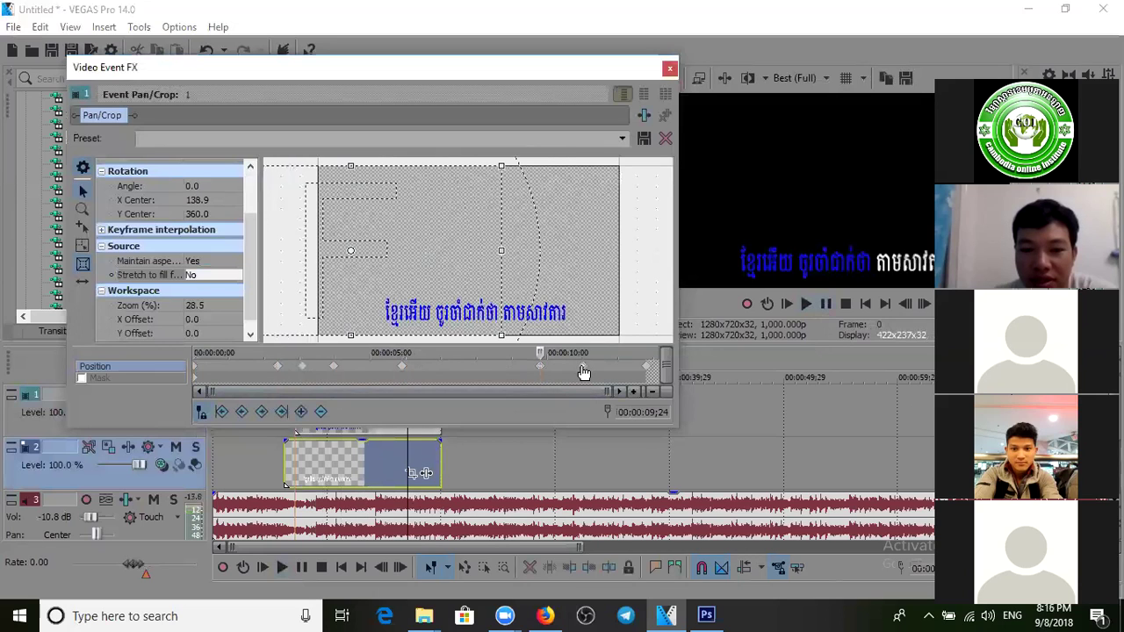
{"action": "left_click", "coordinate": [584, 372]}
{"action": "left_click", "coordinate": [541, 368]}
{"action": "left_click", "coordinate": [585, 373]}
{"action": "left_click", "coordinate": [645, 371]}
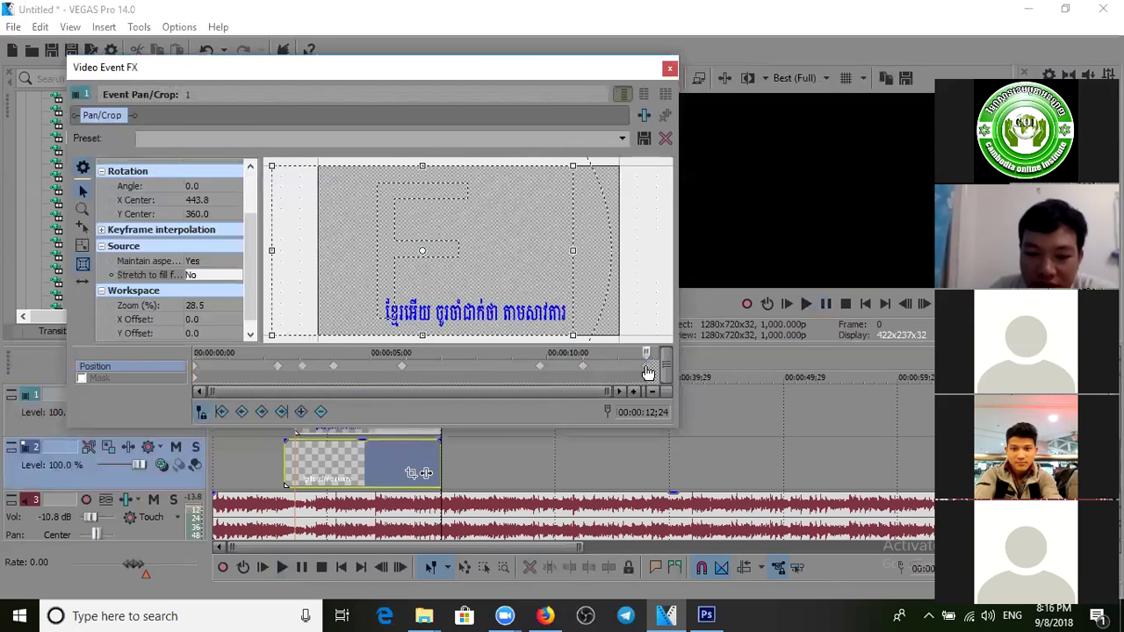
{"action": "left_click", "coordinate": [670, 70]}
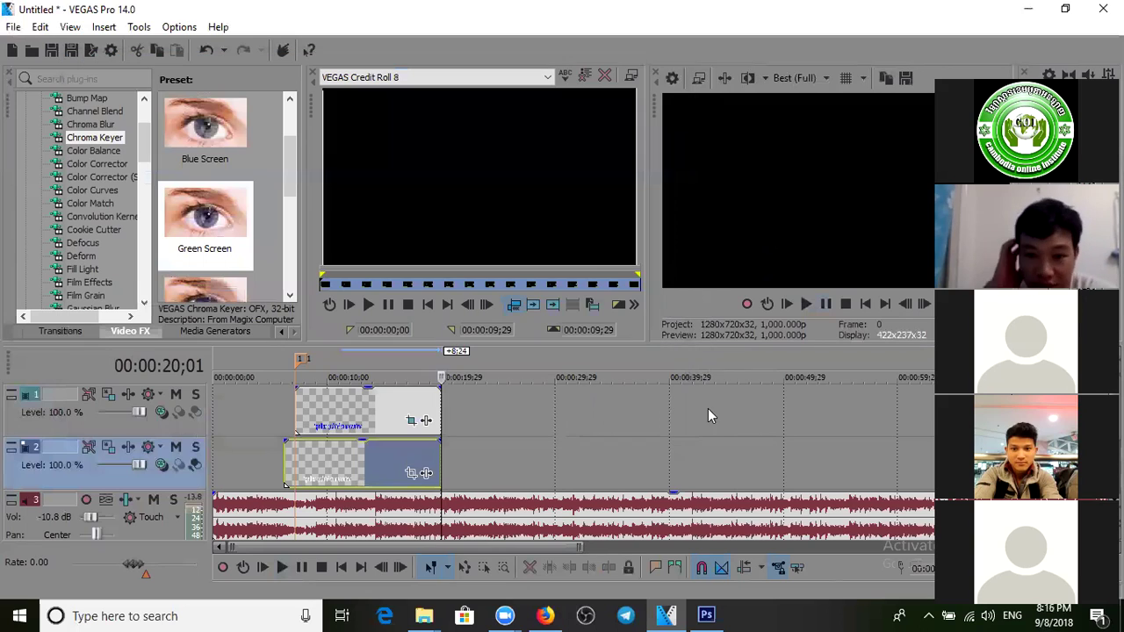
Step: Delete every Position keyframe after the first in the blue lyric event's Pan/Crop animation, and close the Pan/Crop window
{"action": "left_click", "coordinate": [413, 422]}
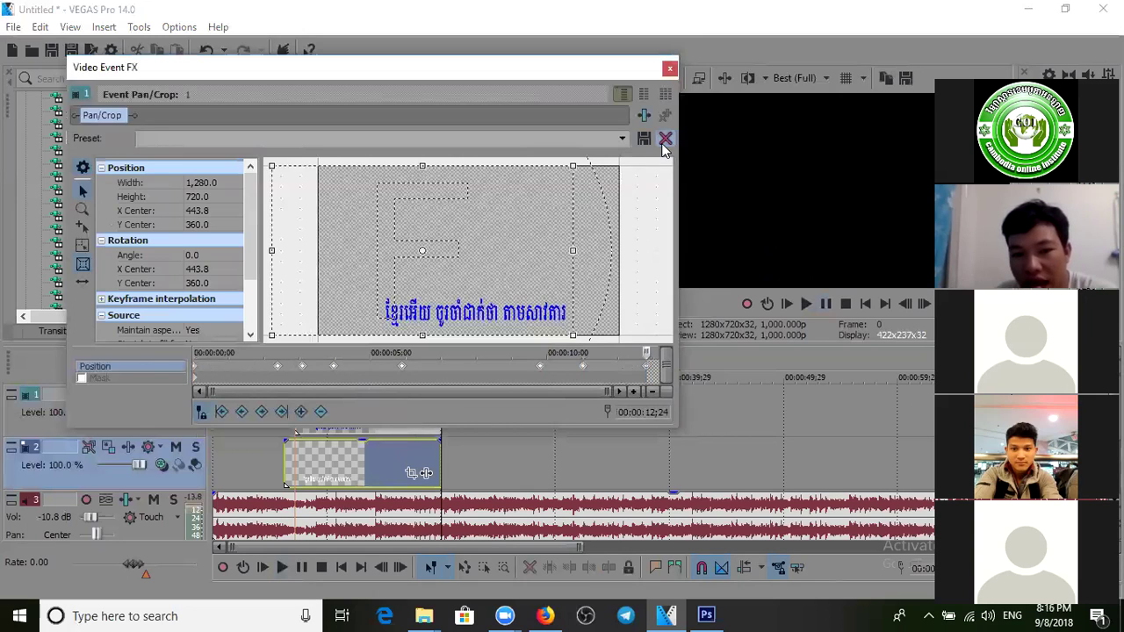
{"action": "left_click", "coordinate": [322, 413]}
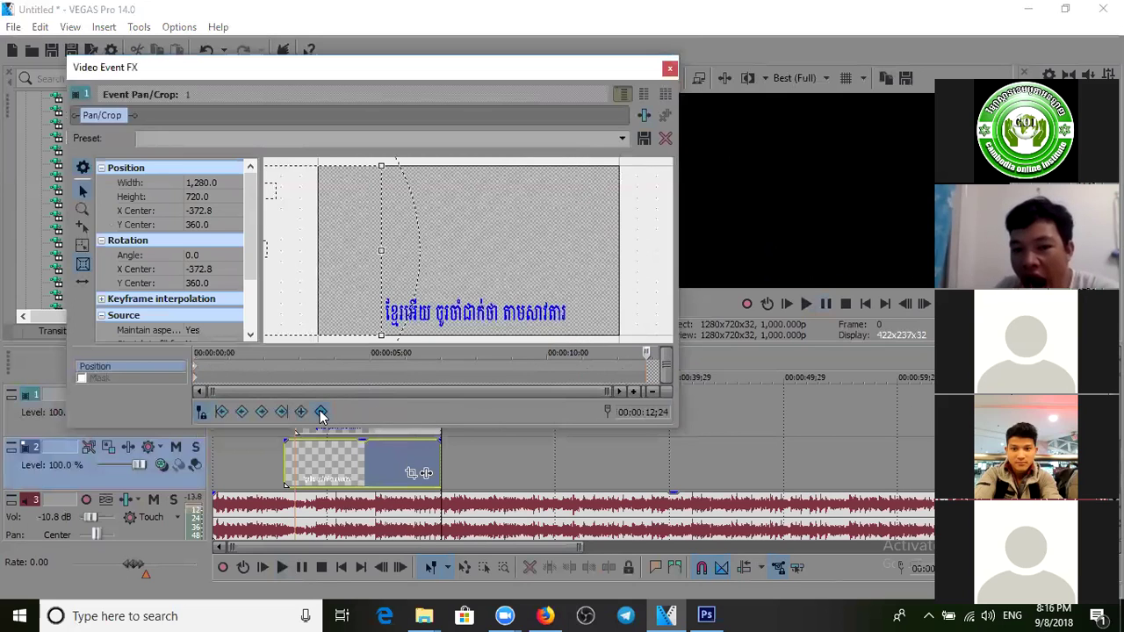
{"action": "left_click", "coordinate": [669, 69]}
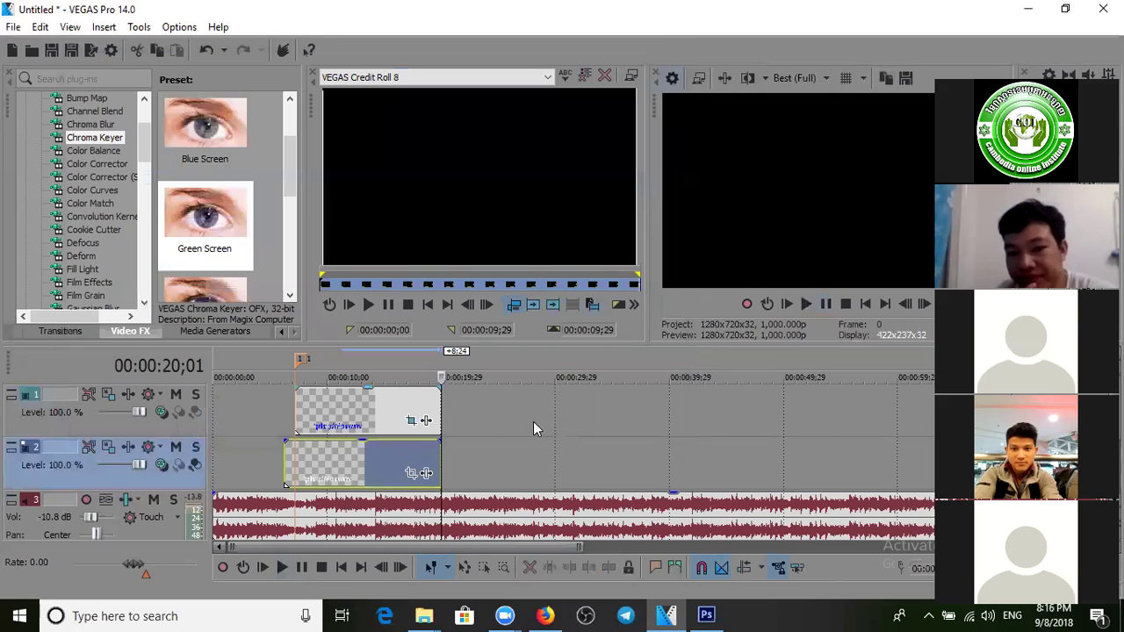
Step: Try a single wipe by shifting the blue lyric event's crop frame over the whole line at 00:00:05;08, X Center about 622.5
{"action": "left_click", "coordinate": [331, 418]}
{"action": "left_click", "coordinate": [296, 409]}
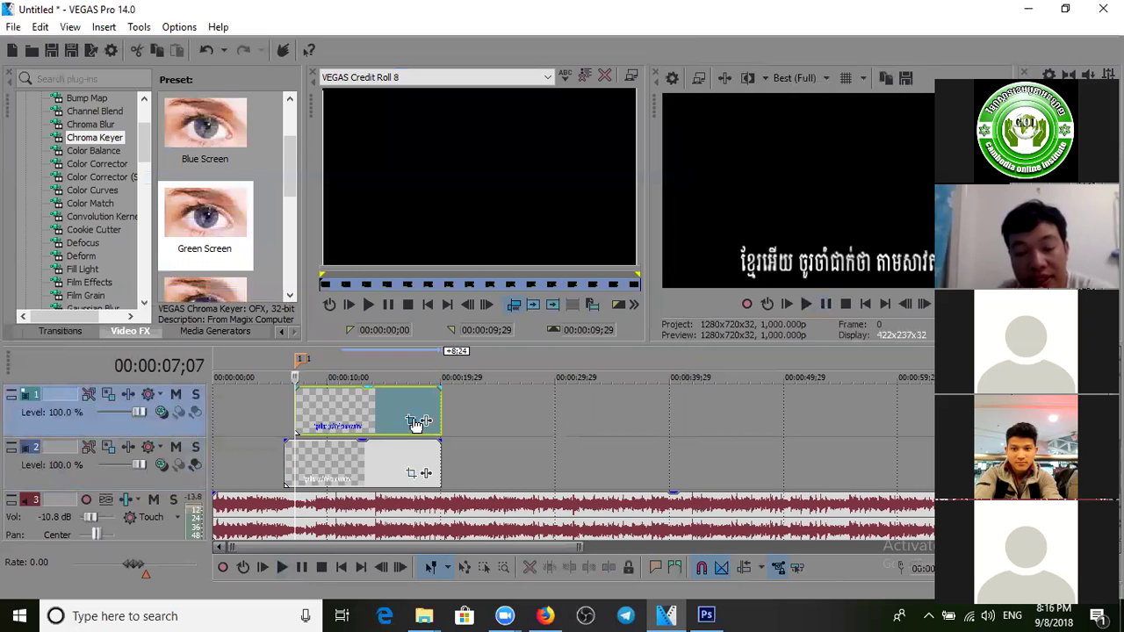
{"action": "left_click", "coordinate": [412, 421]}
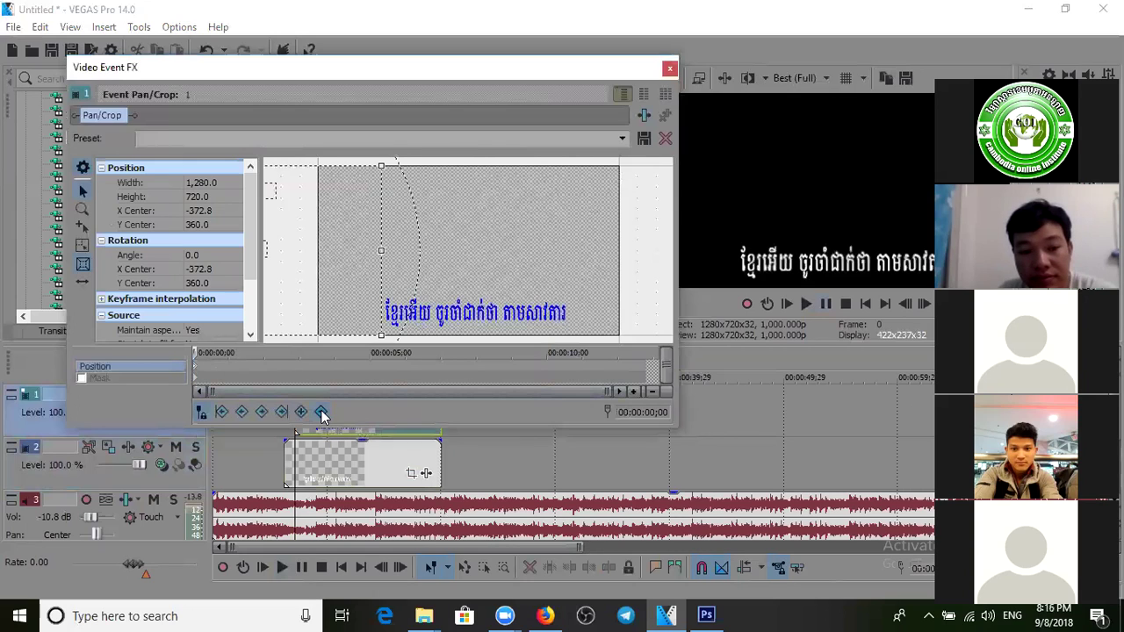
{"action": "right_click", "coordinate": [194, 367]}
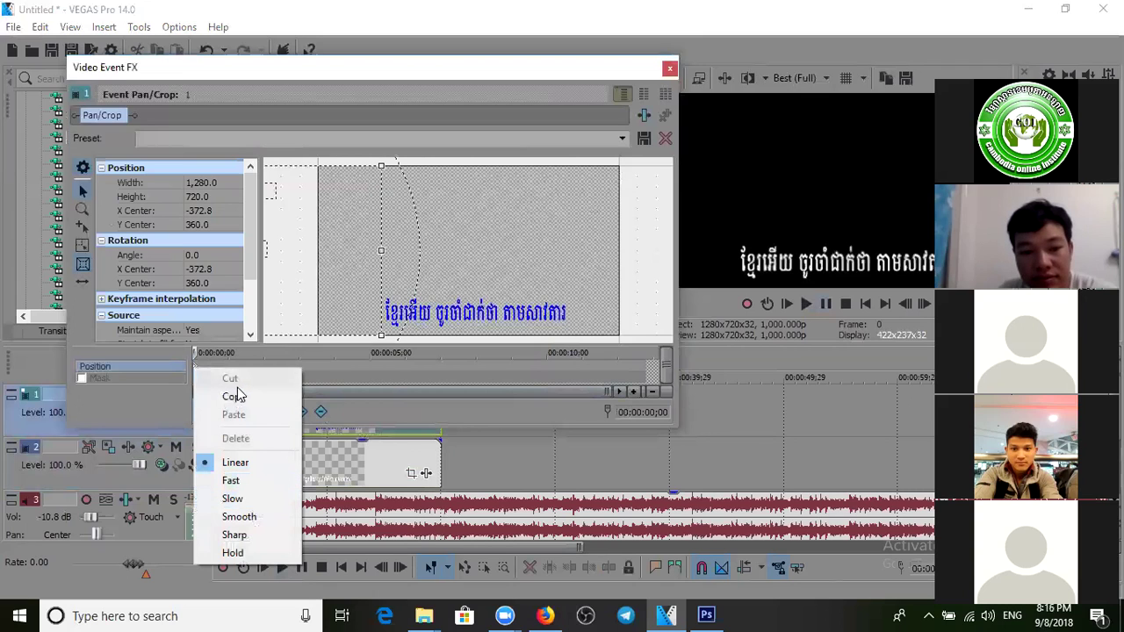
{"action": "left_click", "coordinate": [378, 369]}
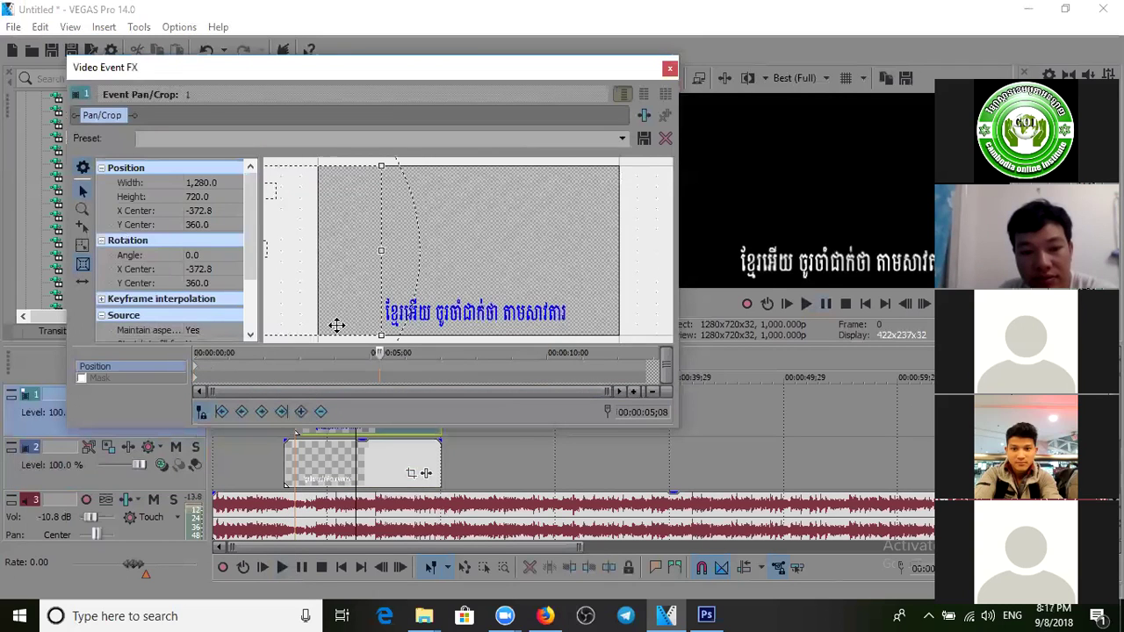
{"action": "left_click_drag", "start_coordinate": [461, 292], "coordinate": [575, 288]}
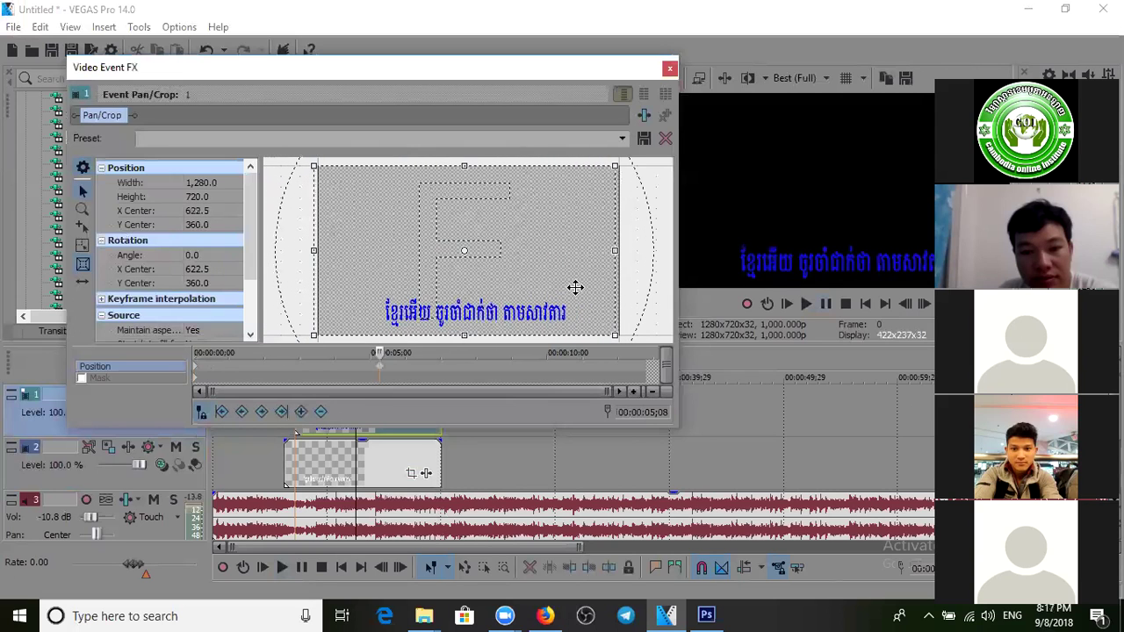
{"action": "left_click", "coordinate": [669, 67]}
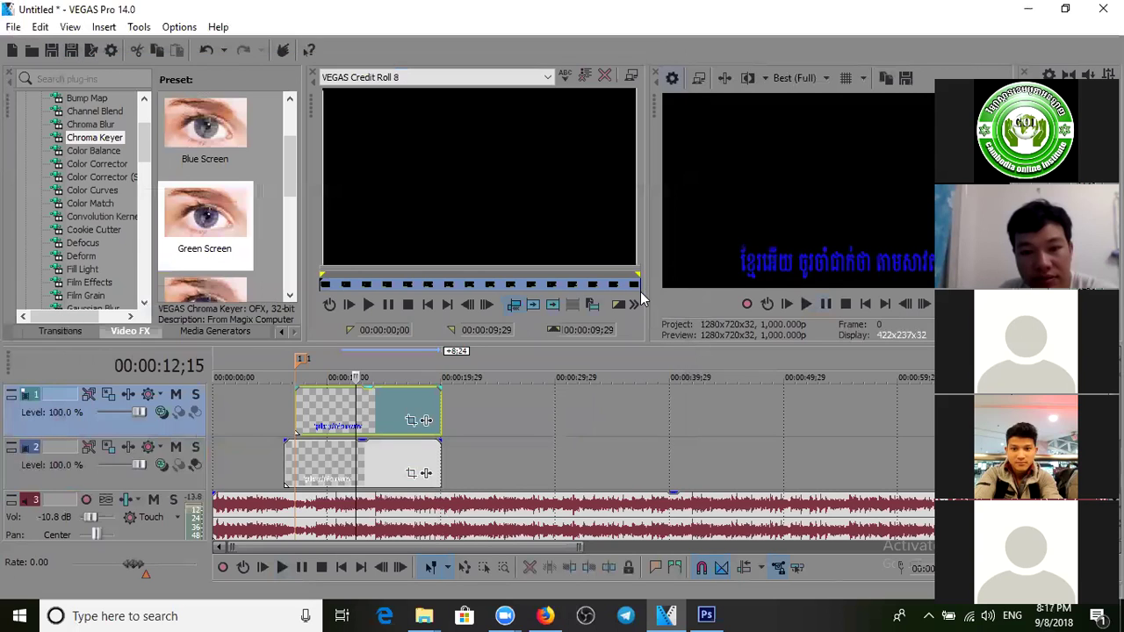
Step: Compare the crop frames at the blue event's start and at 00:00:05;08, and remove the 00:00:05;08 keyframe
{"action": "left_click", "coordinate": [298, 411]}
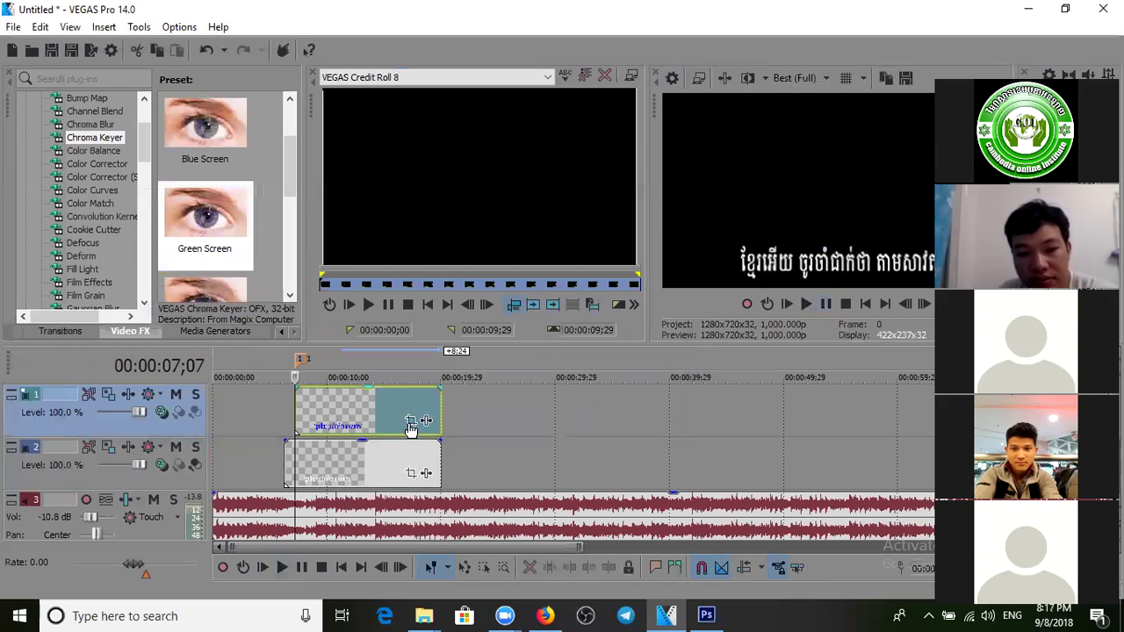
{"action": "left_click", "coordinate": [411, 422]}
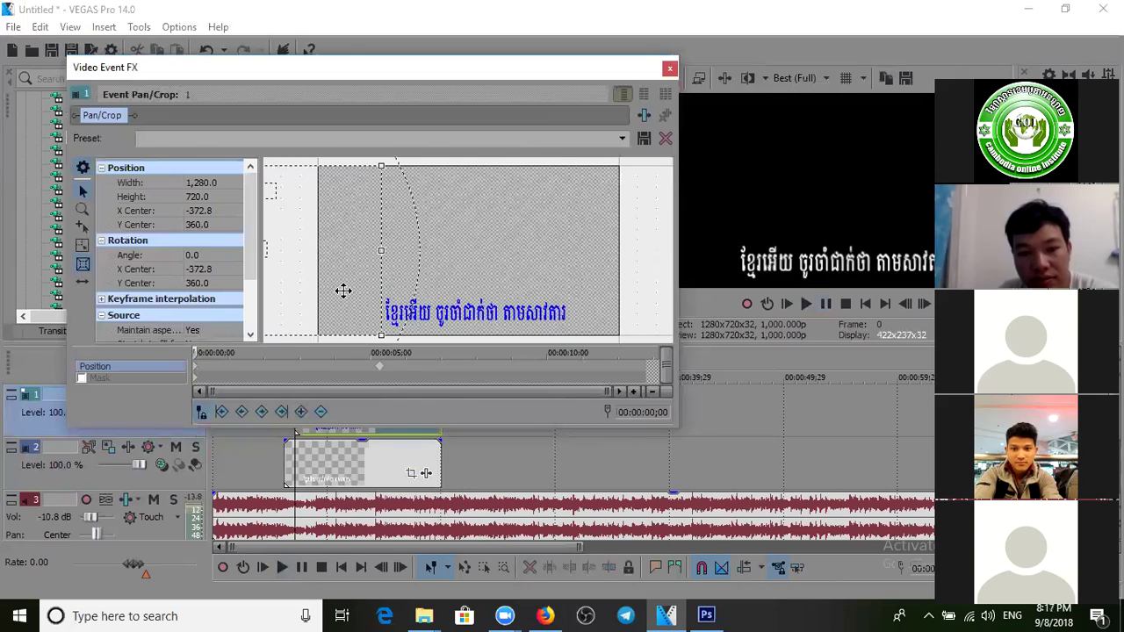
{"action": "left_click", "coordinate": [384, 371]}
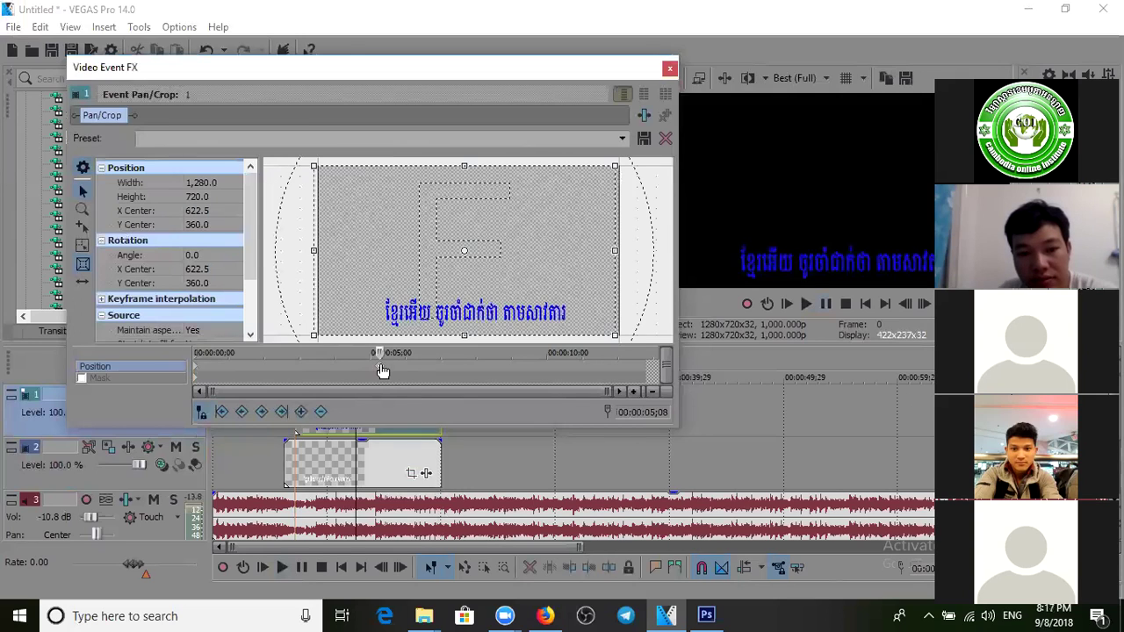
{"action": "left_click", "coordinate": [258, 369]}
{"action": "left_click", "coordinate": [203, 361]}
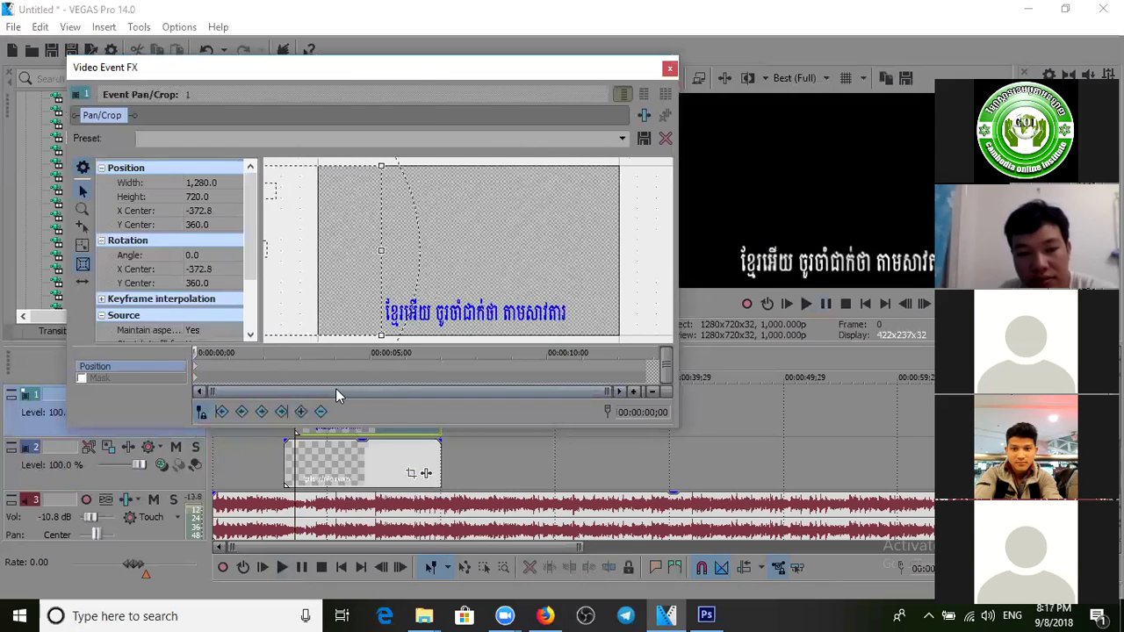
Step: Align the first keyframe's crop frame with the start of the blue lyric's first word, X Center about -358.8
{"action": "left_click_drag", "start_coordinate": [416, 71], "coordinate": [759, 80]}
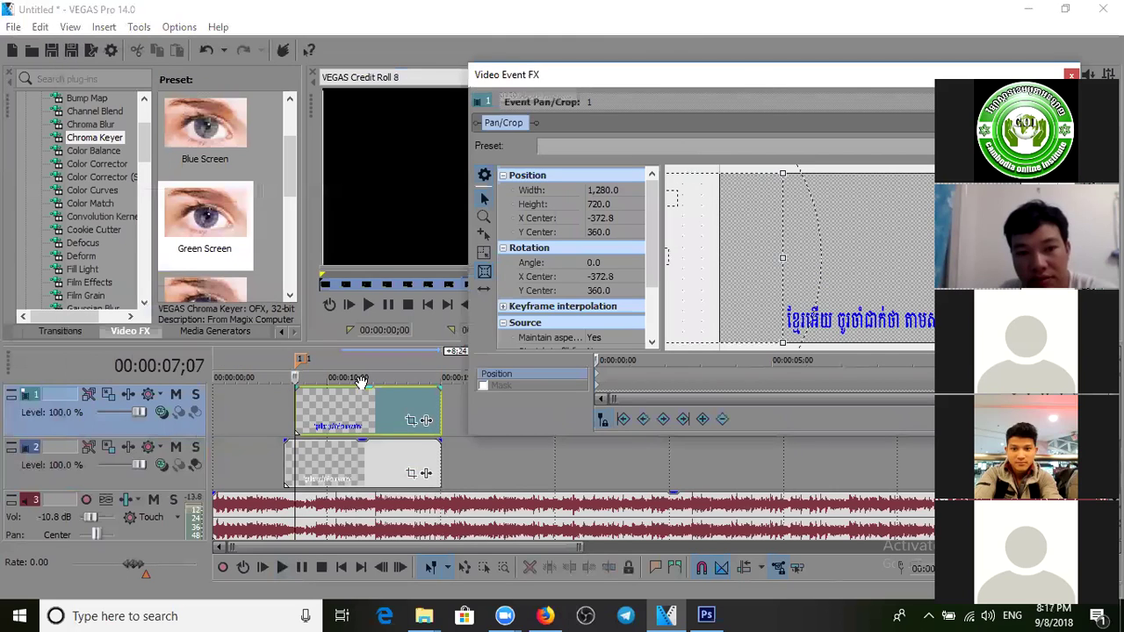
{"action": "left_click", "coordinate": [300, 363]}
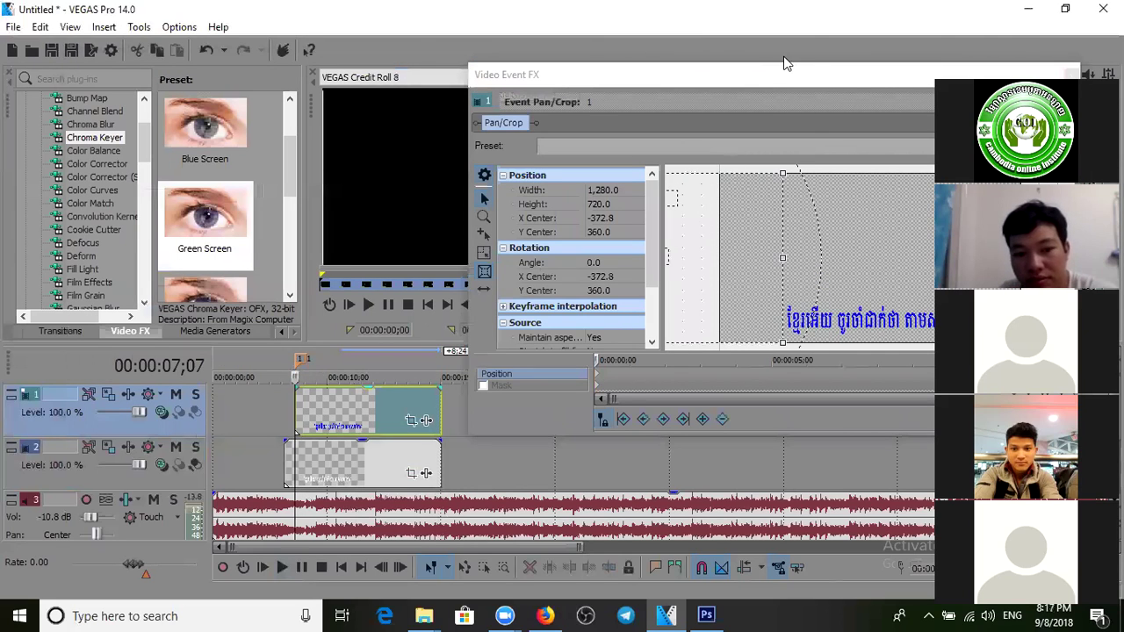
{"action": "left_click", "coordinate": [758, 71]}
{"action": "left_click_drag", "start_coordinate": [759, 72], "coordinate": [389, 50]}
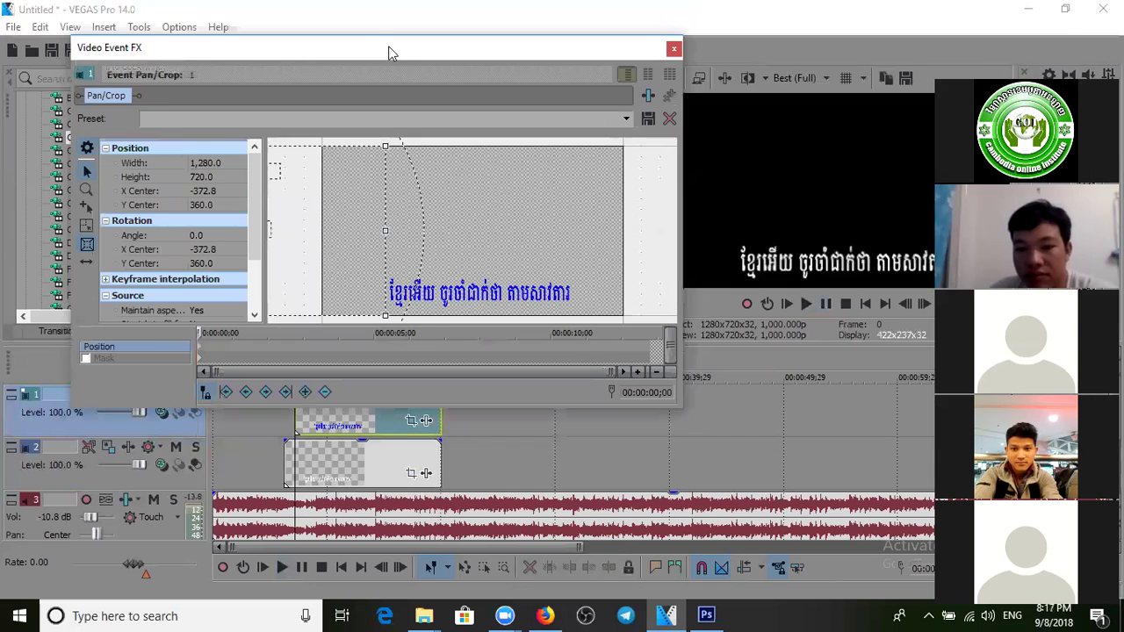
{"action": "mouse_move", "coordinate": [372, 279]}
{"action": "left_mouse_down"}
{"action": "mouse_move", "coordinate": [346, 280]}
{"action": "mouse_move", "coordinate": [376, 281]}
{"action": "left_mouse_up"}
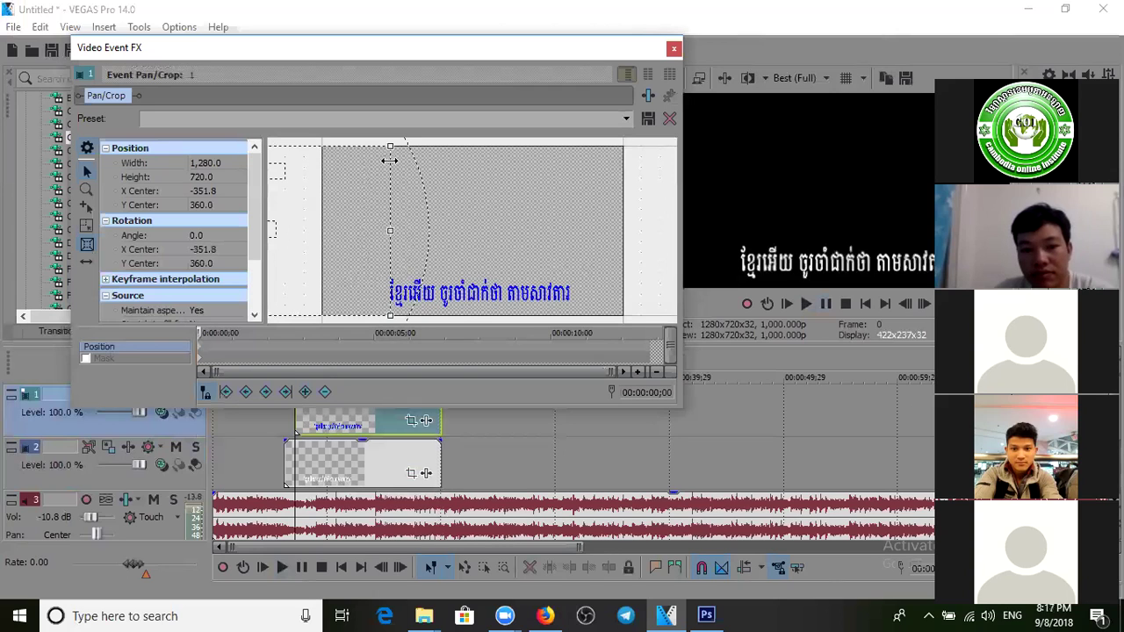
{"action": "mouse_move", "coordinate": [326, 261]}
{"action": "left_mouse_down"}
{"action": "mouse_move", "coordinate": [501, 269]}
{"action": "mouse_move", "coordinate": [460, 249]}
{"action": "mouse_move", "coordinate": [340, 258]}
{"action": "left_mouse_up"}
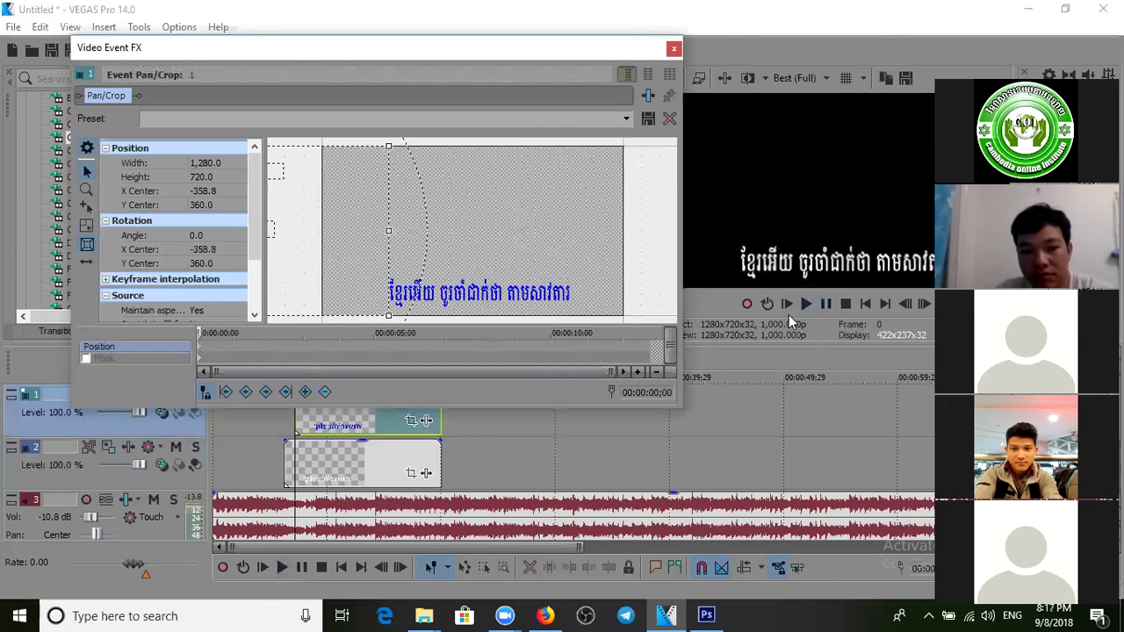
Step: Play the song to 00:00:02;05 and extend the crop frame over the first word, X Center about -162.5
{"action": "left_click", "coordinate": [825, 306]}
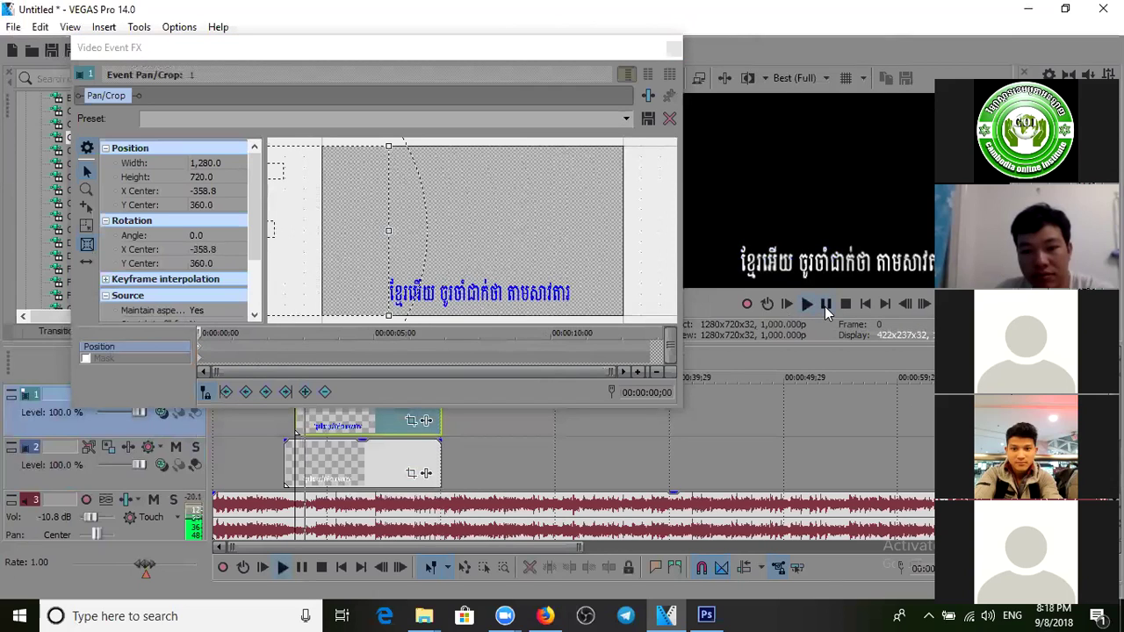
{"action": "left_click", "coordinate": [825, 307]}
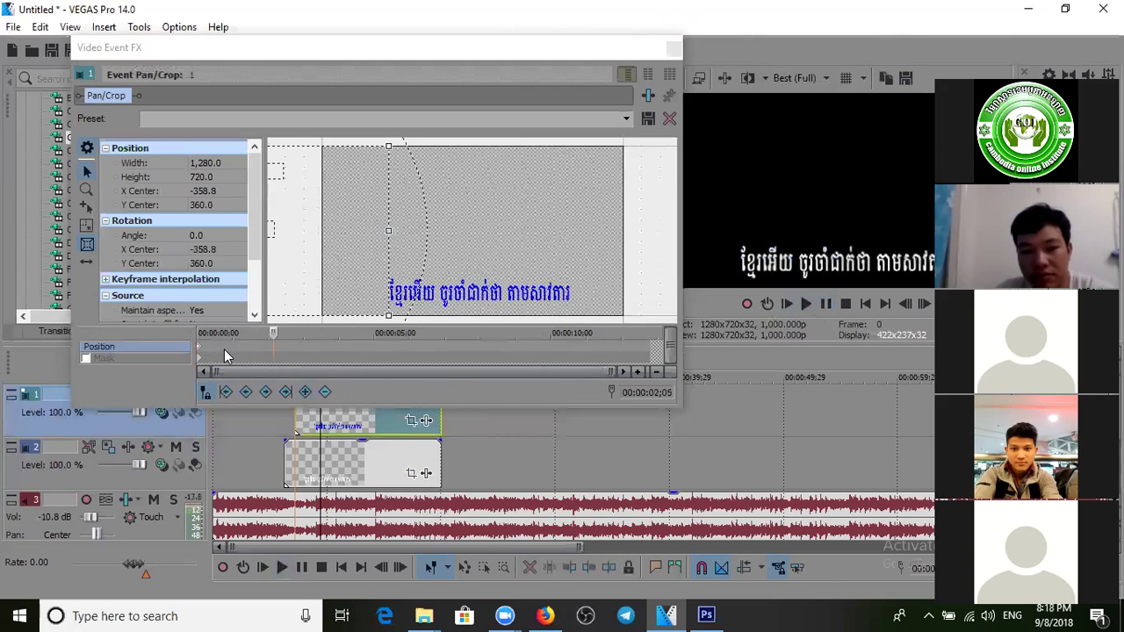
{"action": "left_click_drag", "start_coordinate": [343, 291], "coordinate": [387, 297]}
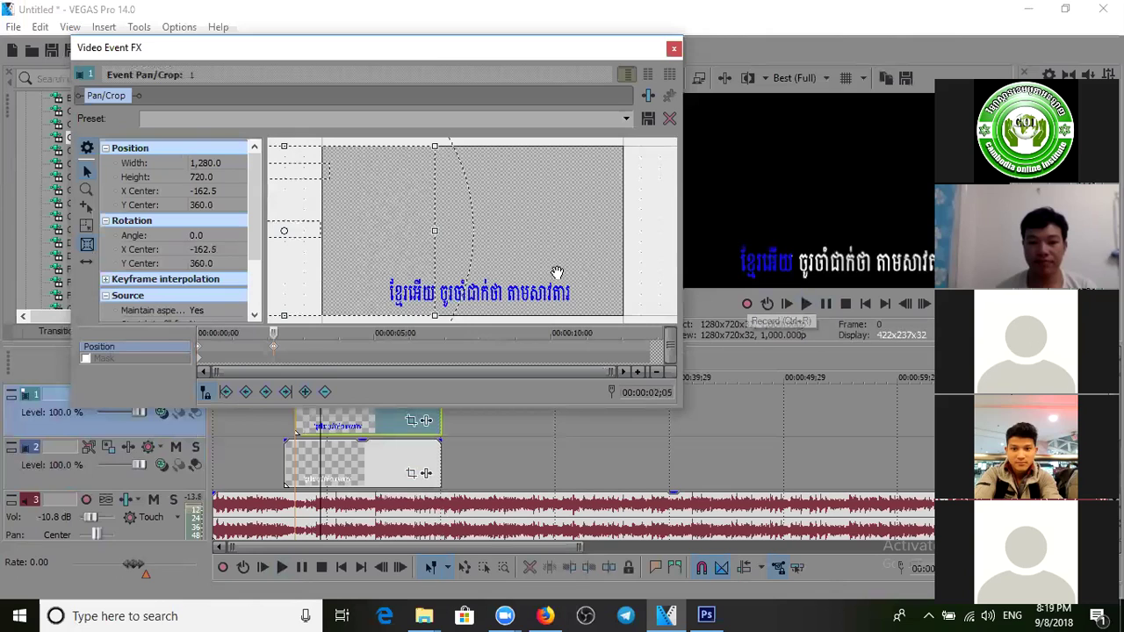
Step: Play on to 00:00:04;08, add a keyframe and move the crop frame past the second word, X Center about -85.4
{"action": "left_click", "coordinate": [828, 305]}
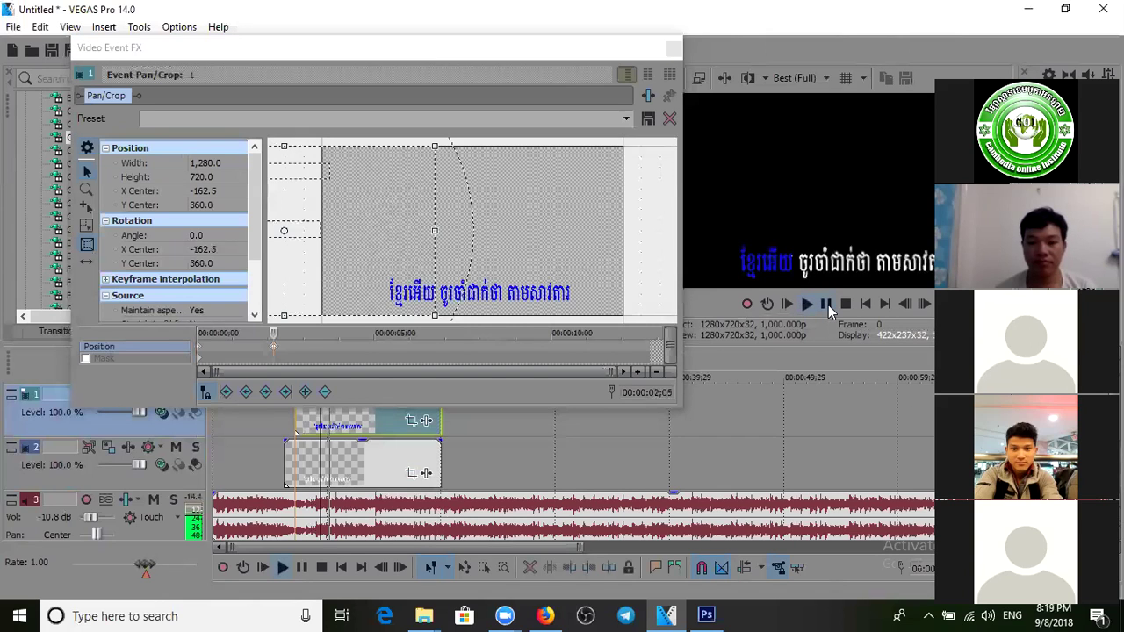
{"action": "key", "text": "Return"}
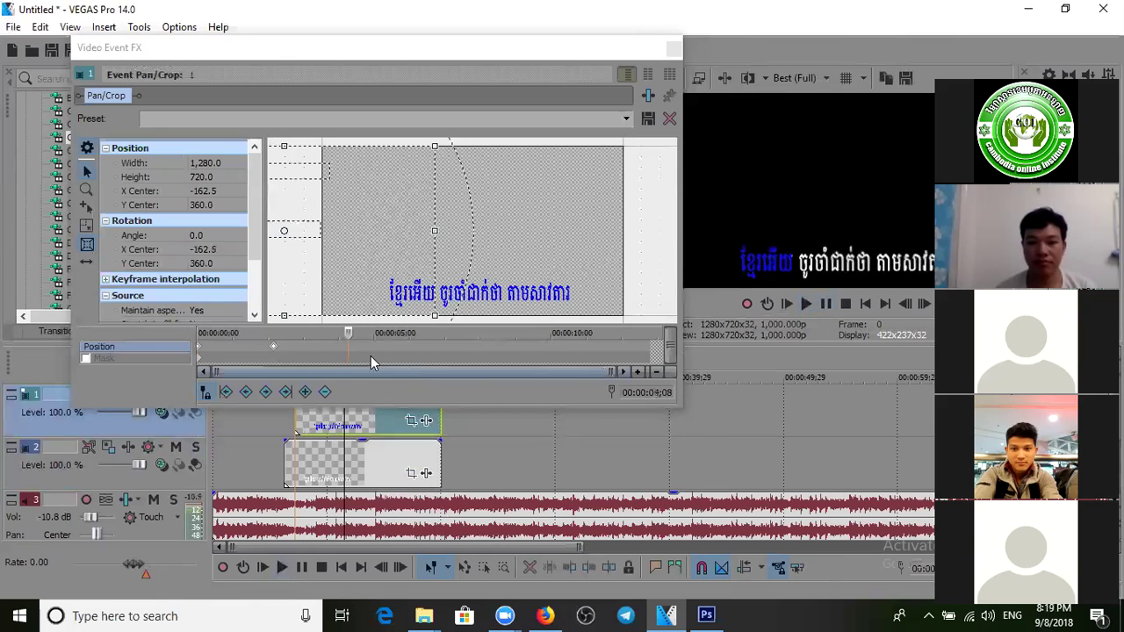
{"action": "left_click", "coordinate": [305, 393]}
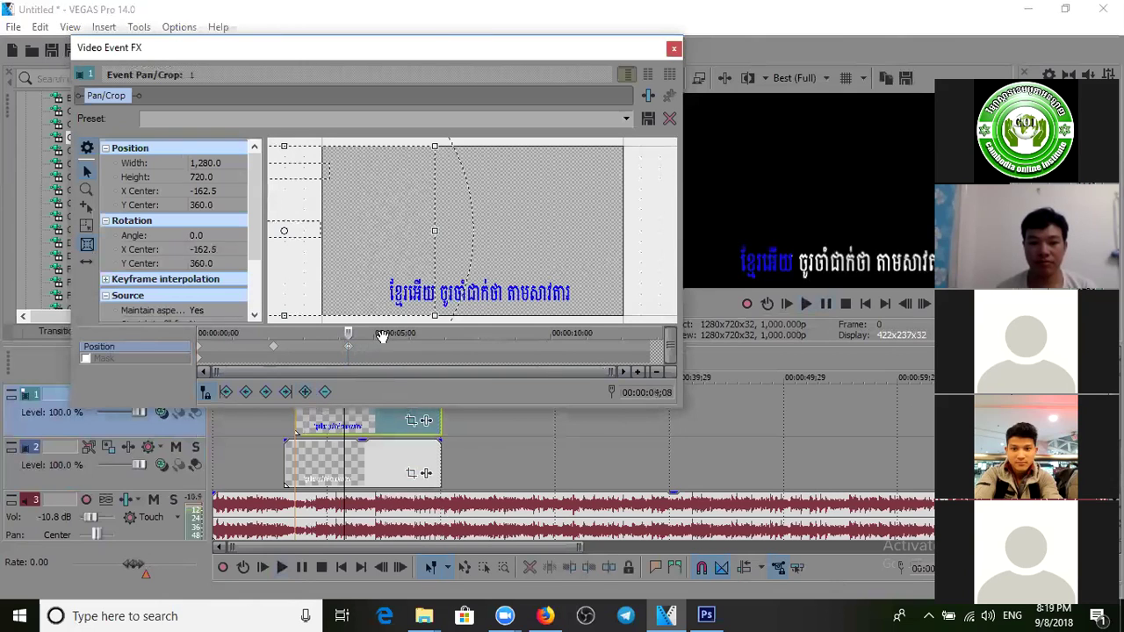
{"action": "left_click_drag", "start_coordinate": [426, 293], "coordinate": [445, 294]}
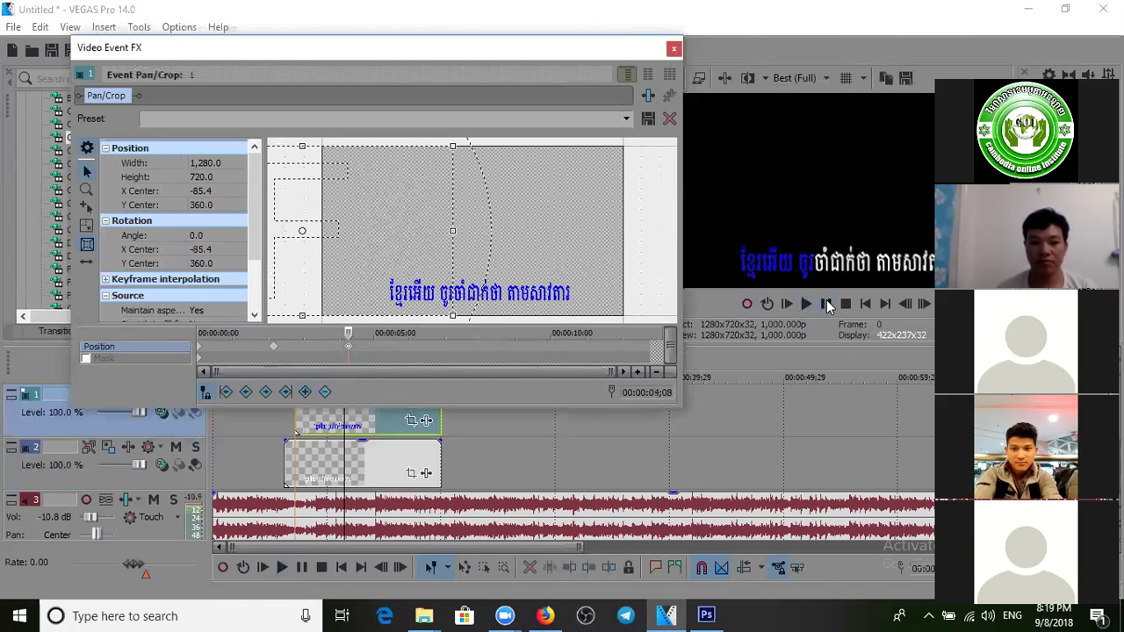
Step: Play on to 00:00:05;25 and move the crop frame to just before the last word, X Center about 135.4
{"action": "left_click", "coordinate": [827, 307]}
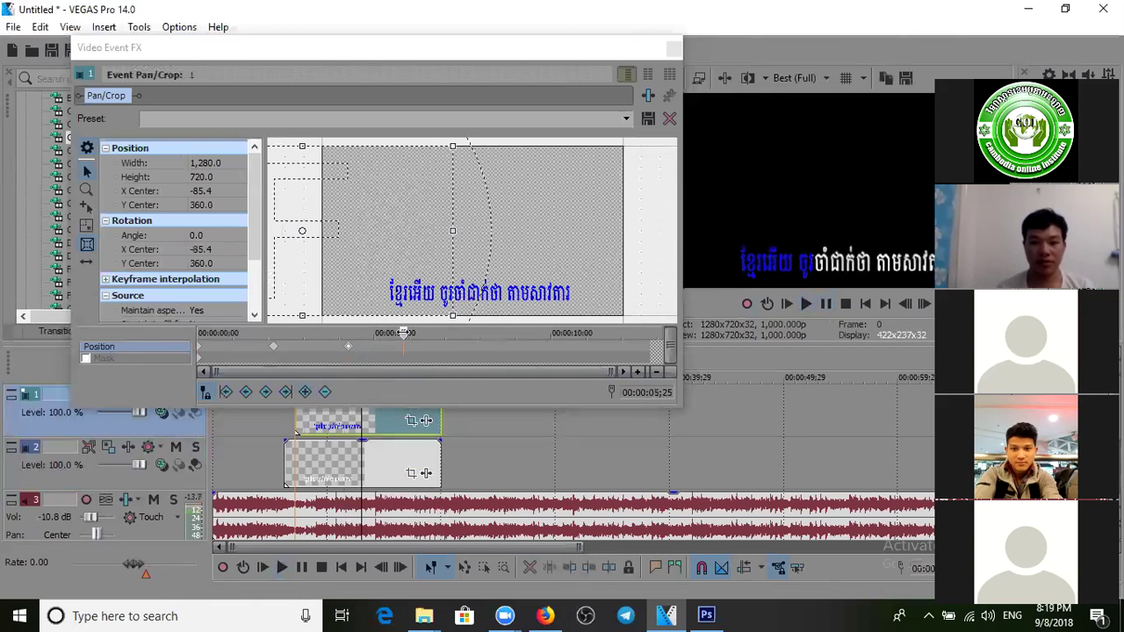
{"action": "left_click", "coordinate": [419, 265]}
{"action": "left_click_drag", "start_coordinate": [419, 266], "coordinate": [477, 261]}
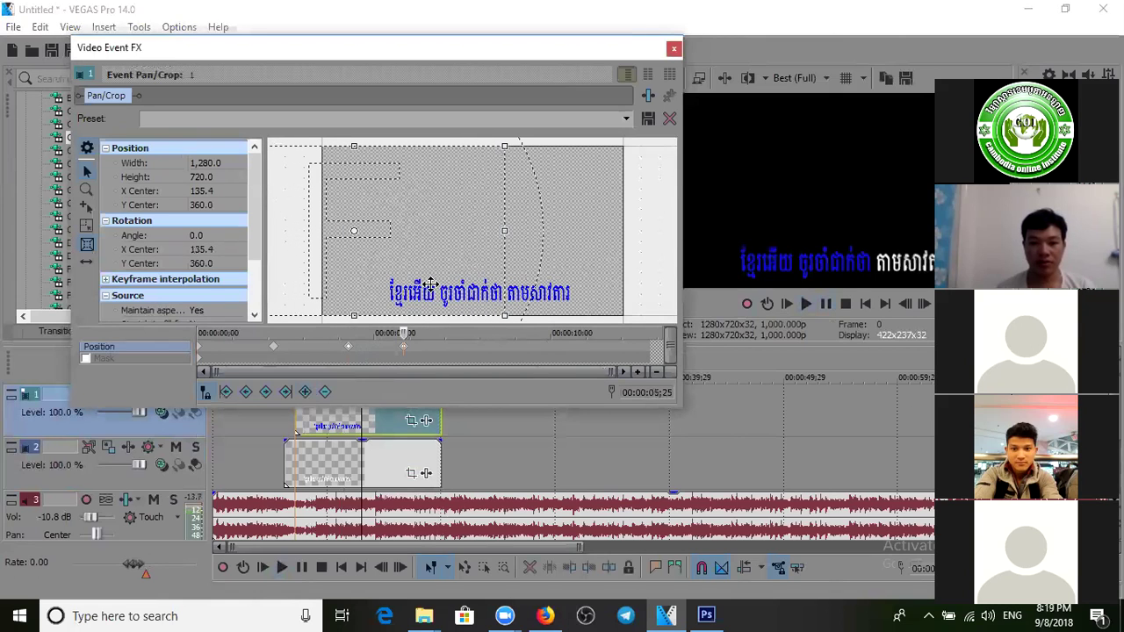
Step: Replay the wipe from the event's start to 00:00:09;01 and add a Position keyframe there that holds the crop frame
{"action": "left_click", "coordinate": [201, 351]}
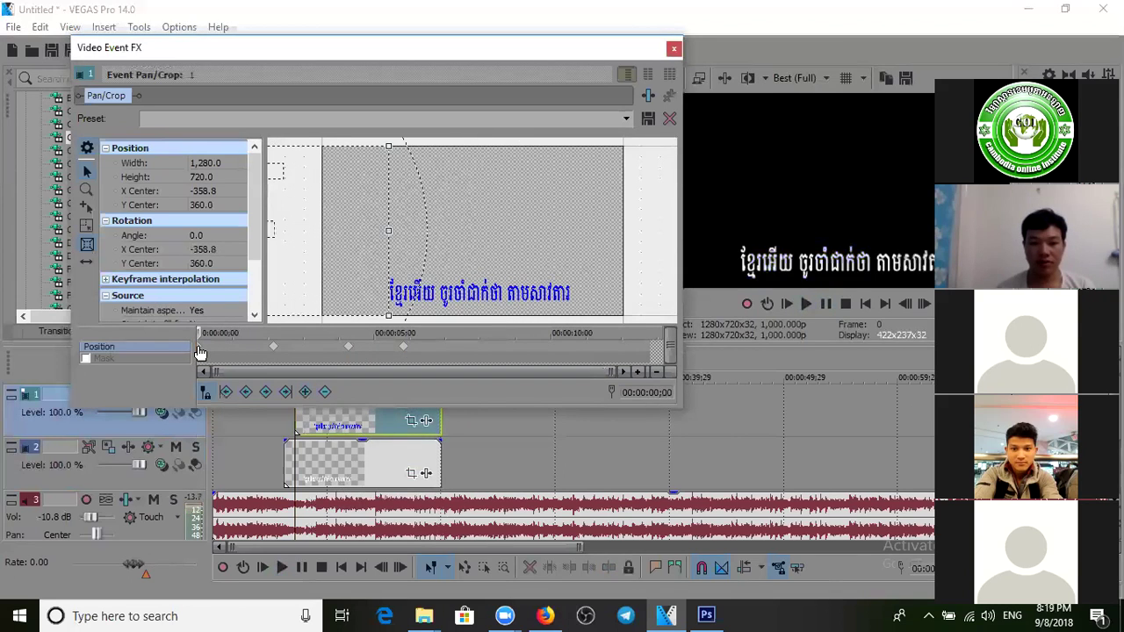
{"action": "left_click", "coordinate": [827, 300]}
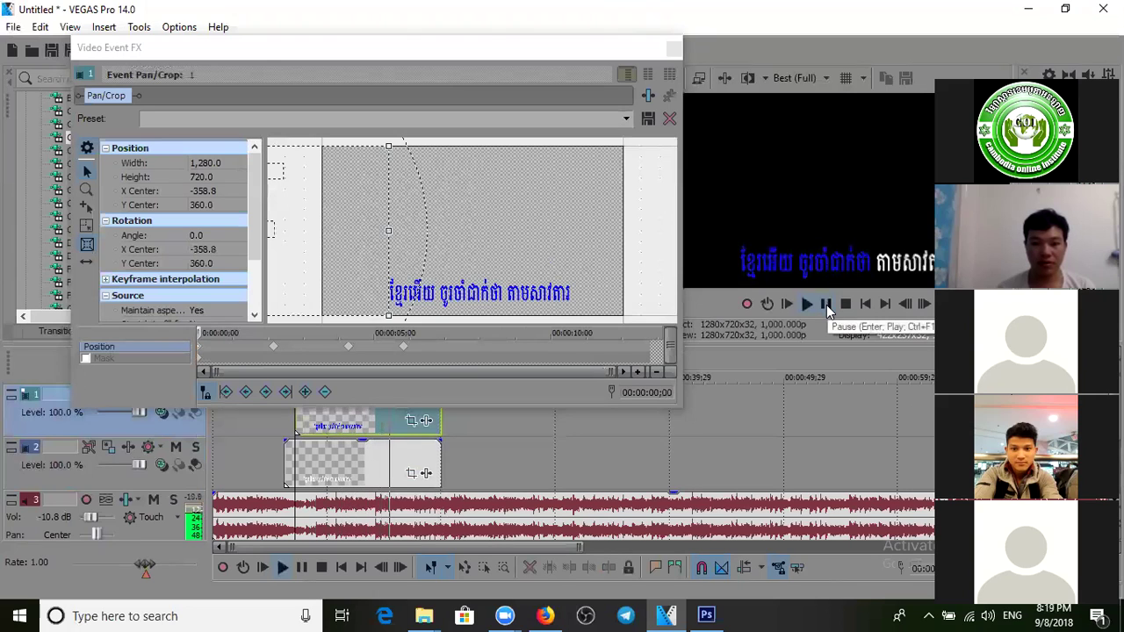
{"action": "left_click", "coordinate": [827, 305]}
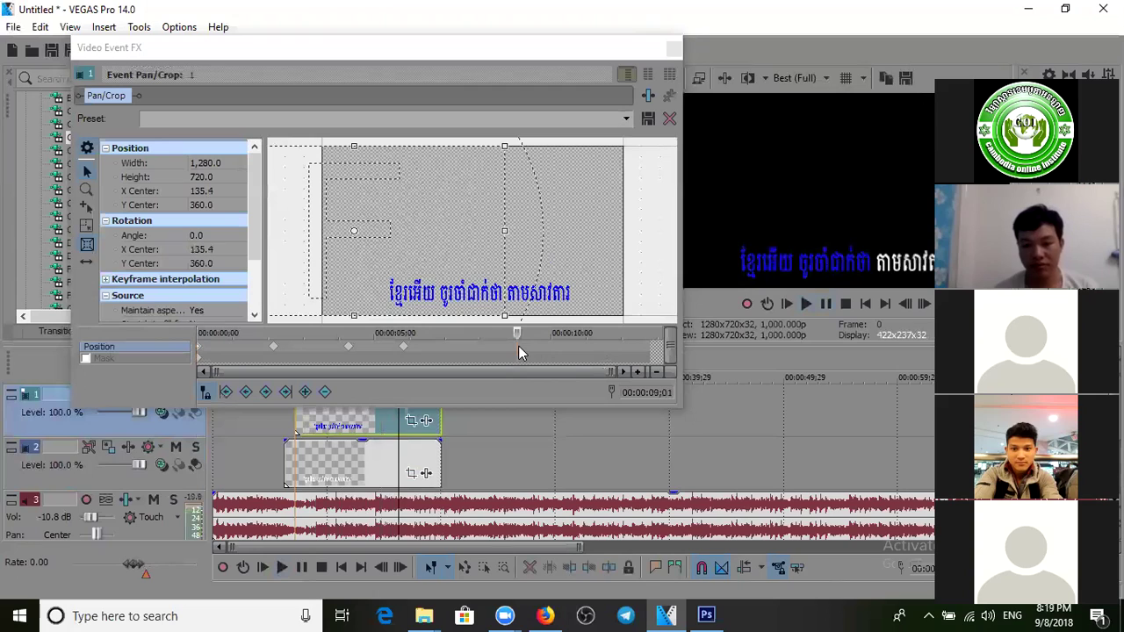
{"action": "left_click", "coordinate": [306, 393]}
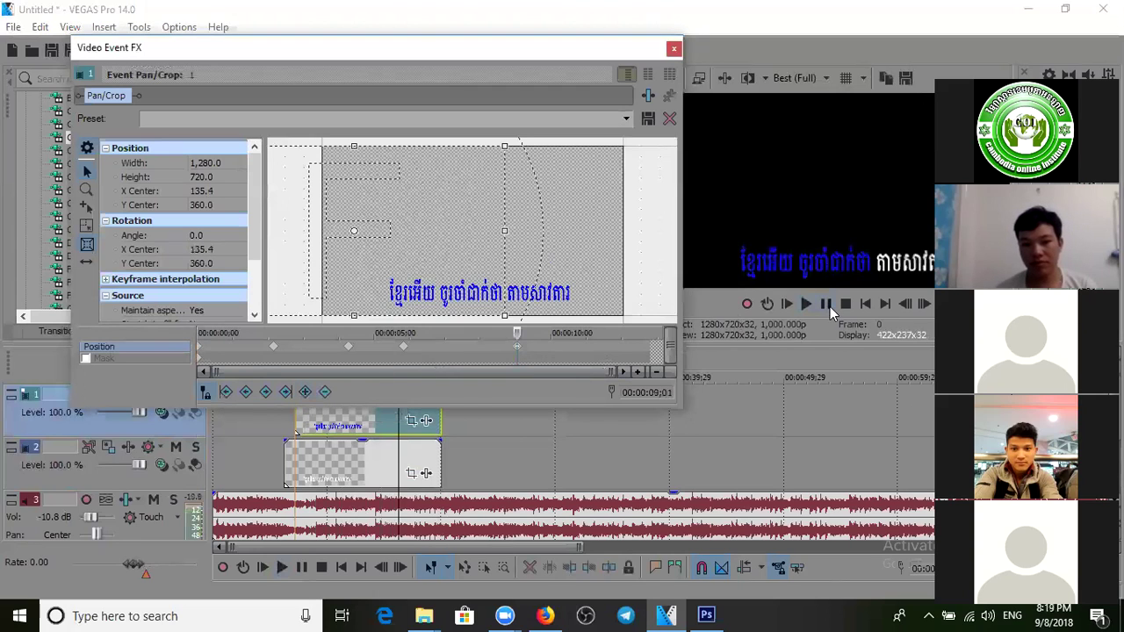
Step: Play on to 00:00:10;09 and move the crop frame over the start of the last word, X Center about 226.5
{"action": "left_click", "coordinate": [830, 305]}
{"action": "left_click", "coordinate": [828, 303]}
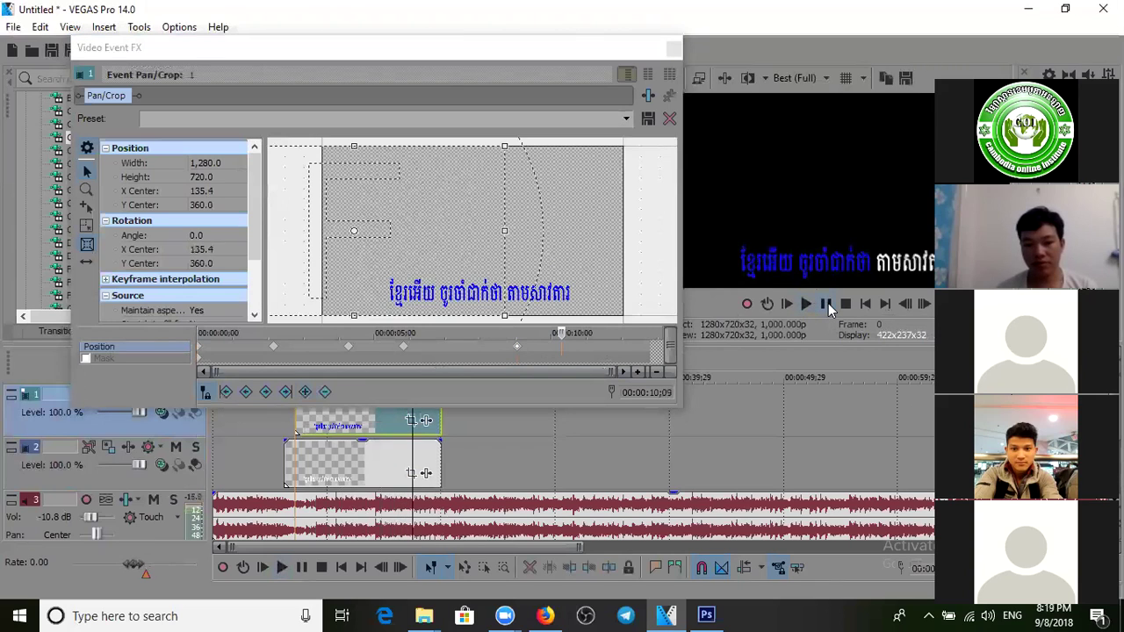
{"action": "left_click_drag", "start_coordinate": [492, 263], "coordinate": [508, 267]}
Step: Finish the wipe over the last word with crop frames at 00:00:12;04, X Center about 331.6, and 00:00:12;24, X Center about 426.2
{"action": "left_click", "coordinate": [829, 304]}
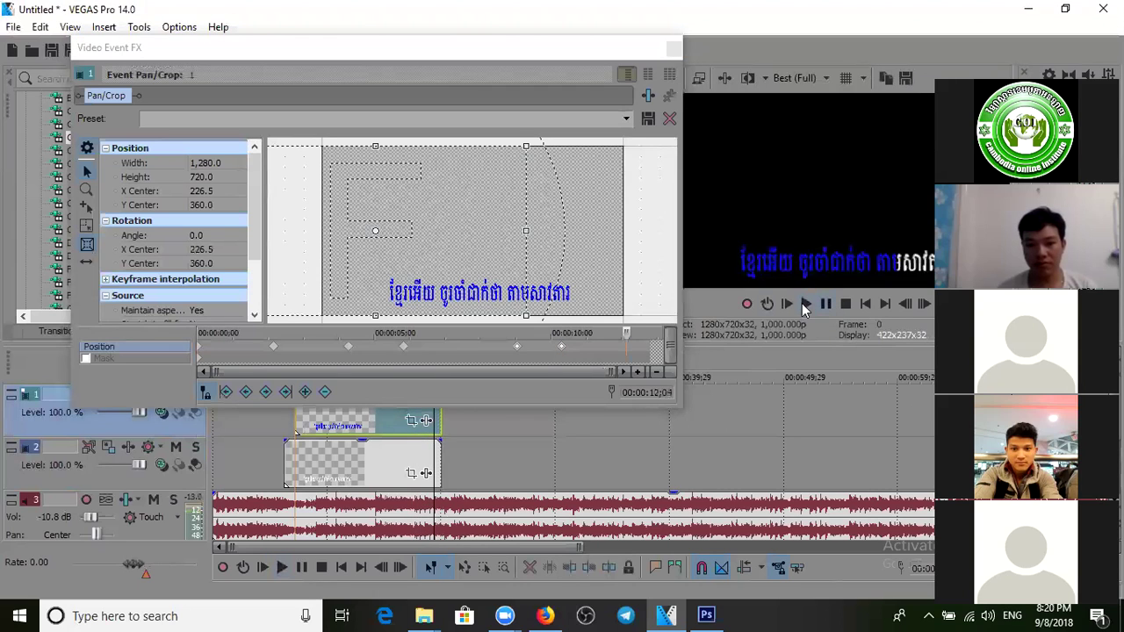
{"action": "left_click_drag", "start_coordinate": [518, 297], "coordinate": [544, 299]}
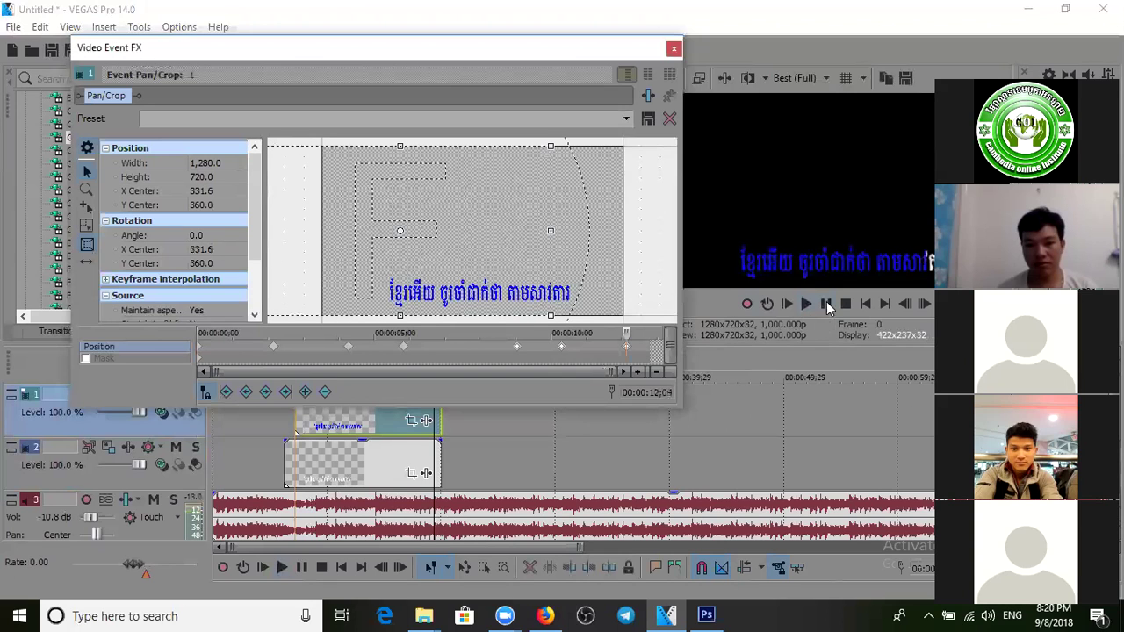
{"action": "left_click", "coordinate": [826, 301]}
{"action": "left_click_drag", "start_coordinate": [553, 295], "coordinate": [577, 297]}
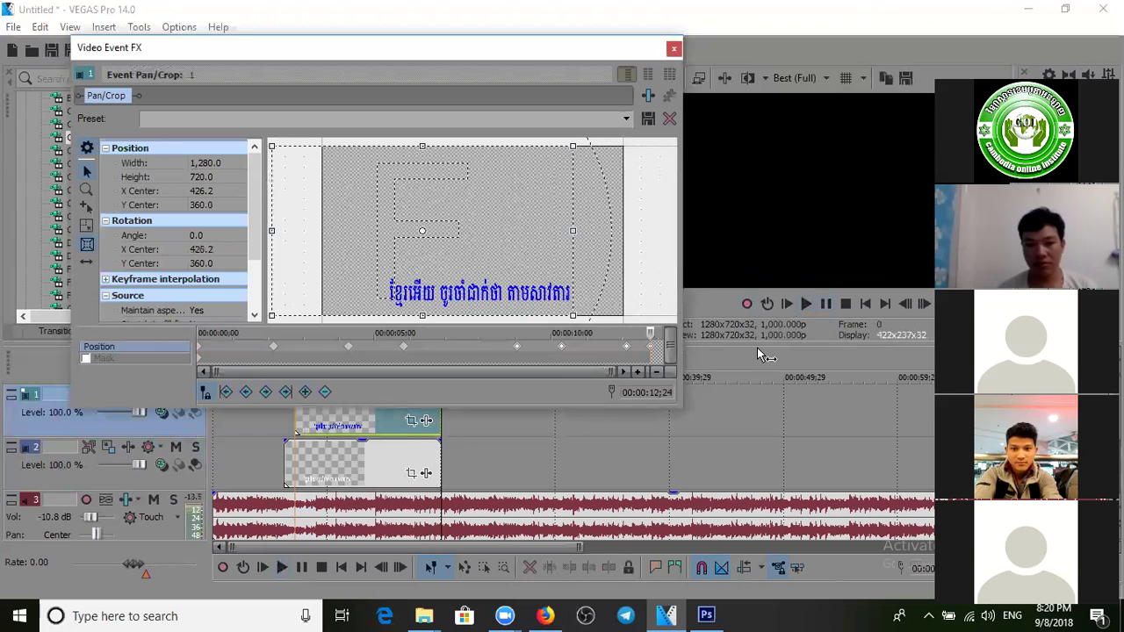
Step: Replay the completed lyric wipe from the event's start to past its end and close the Pan/Crop settings
{"action": "left_click", "coordinate": [201, 351]}
{"action": "left_click", "coordinate": [826, 303]}
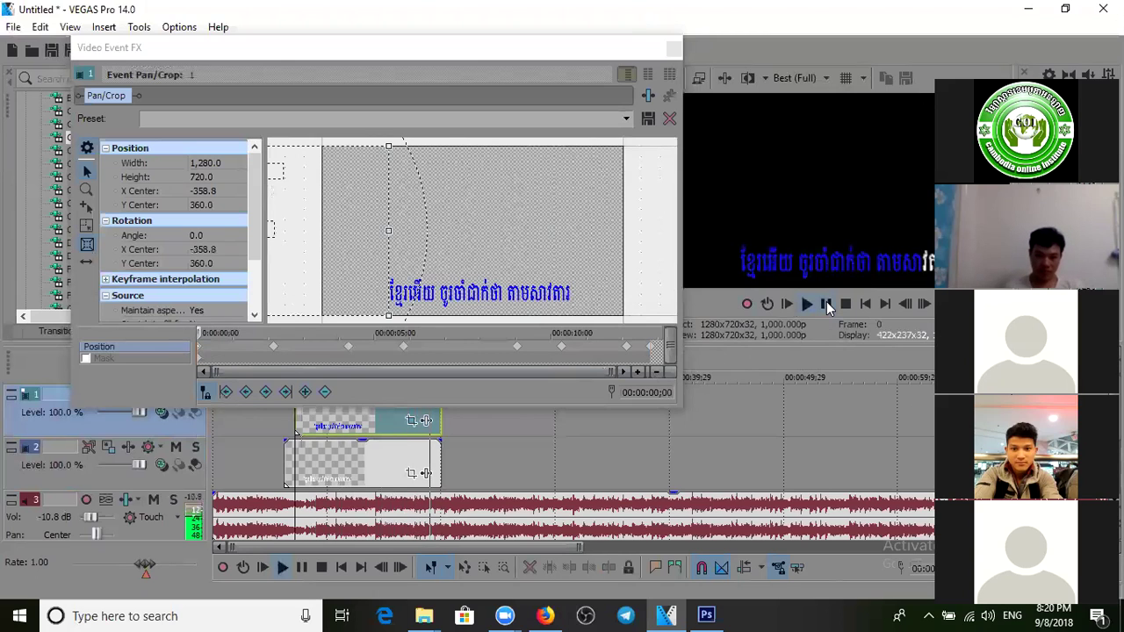
{"action": "left_click", "coordinate": [826, 301]}
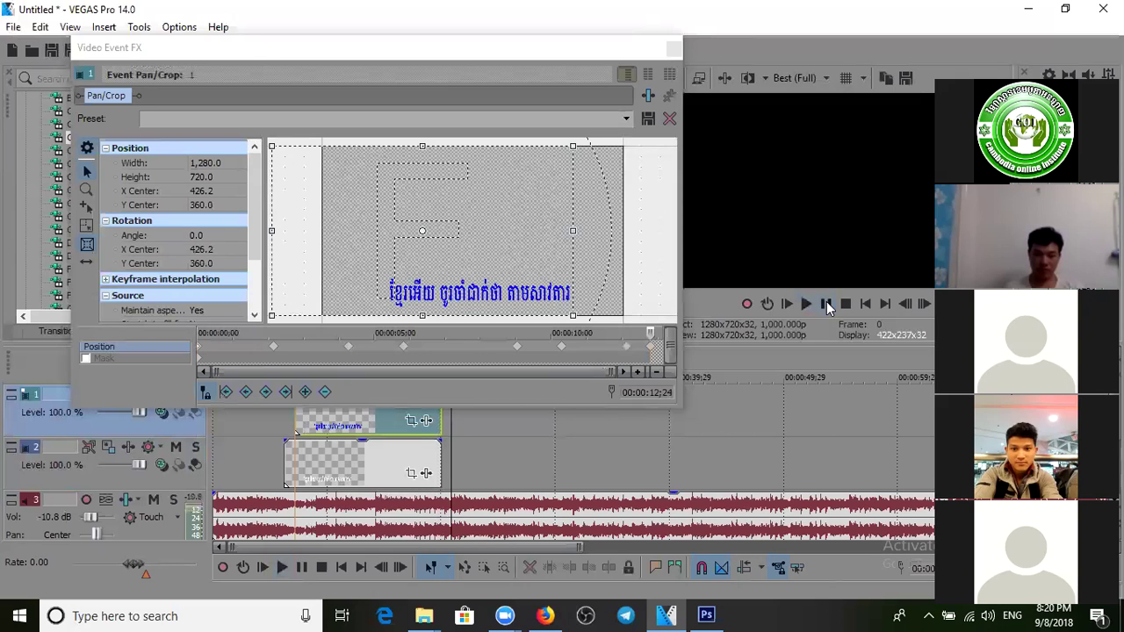
{"action": "left_click", "coordinate": [675, 51]}
{"action": "left_click", "coordinate": [367, 402]}
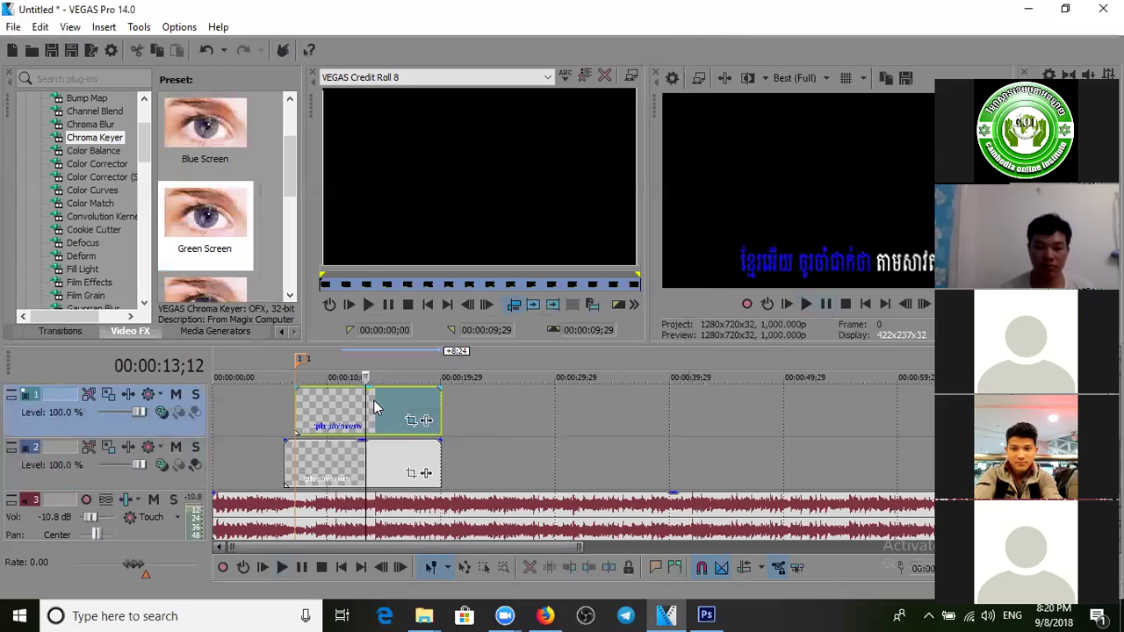
{"action": "left_click", "coordinate": [464, 418]}
{"action": "left_click", "coordinate": [382, 402]}
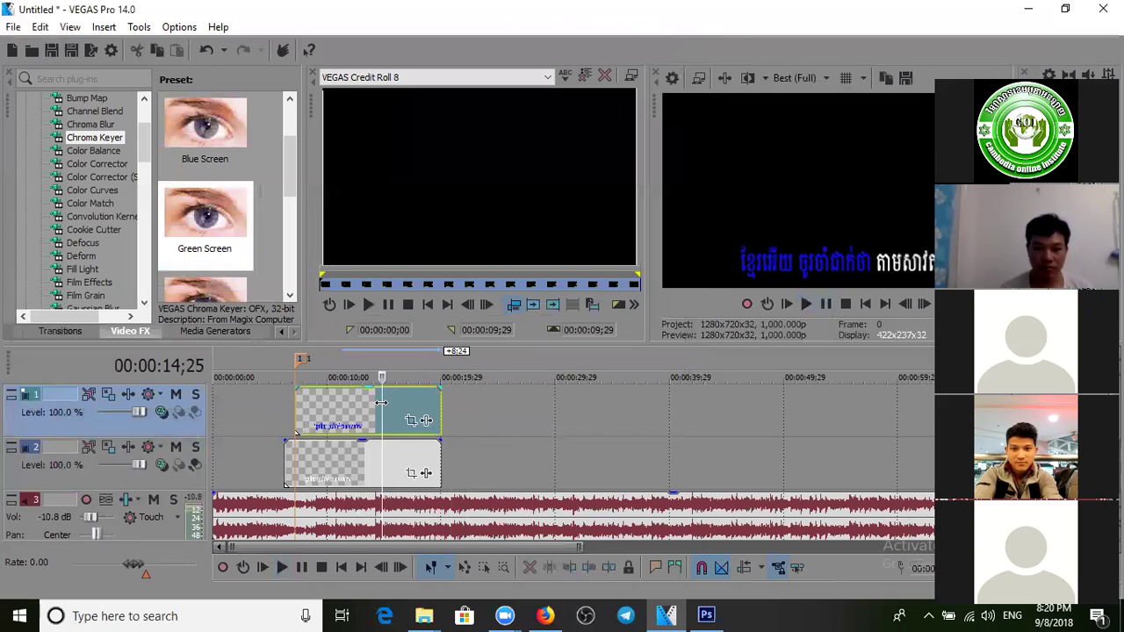
{"action": "left_click", "coordinate": [449, 399]}
{"action": "left_click", "coordinate": [503, 410]}
{"action": "left_click", "coordinate": [625, 413]}
{"action": "left_click", "coordinate": [734, 402]}
{"action": "left_click", "coordinate": [823, 408]}
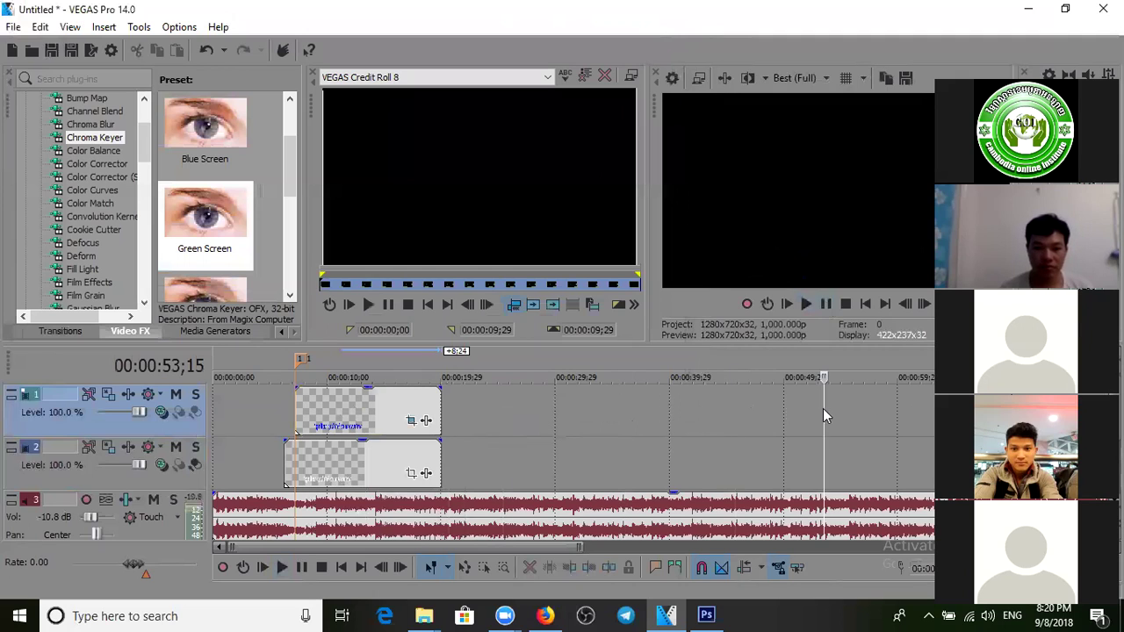
{"action": "left_click", "coordinate": [439, 409]}
{"action": "left_click", "coordinate": [368, 417]}
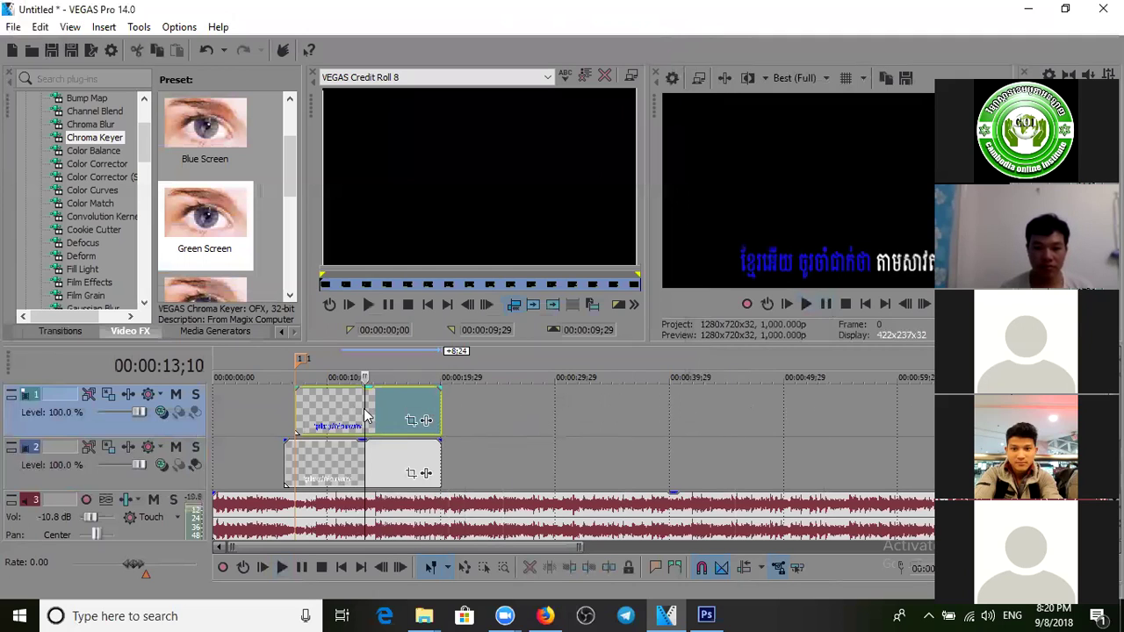
{"action": "left_click", "coordinate": [447, 407]}
{"action": "left_click", "coordinate": [499, 409]}
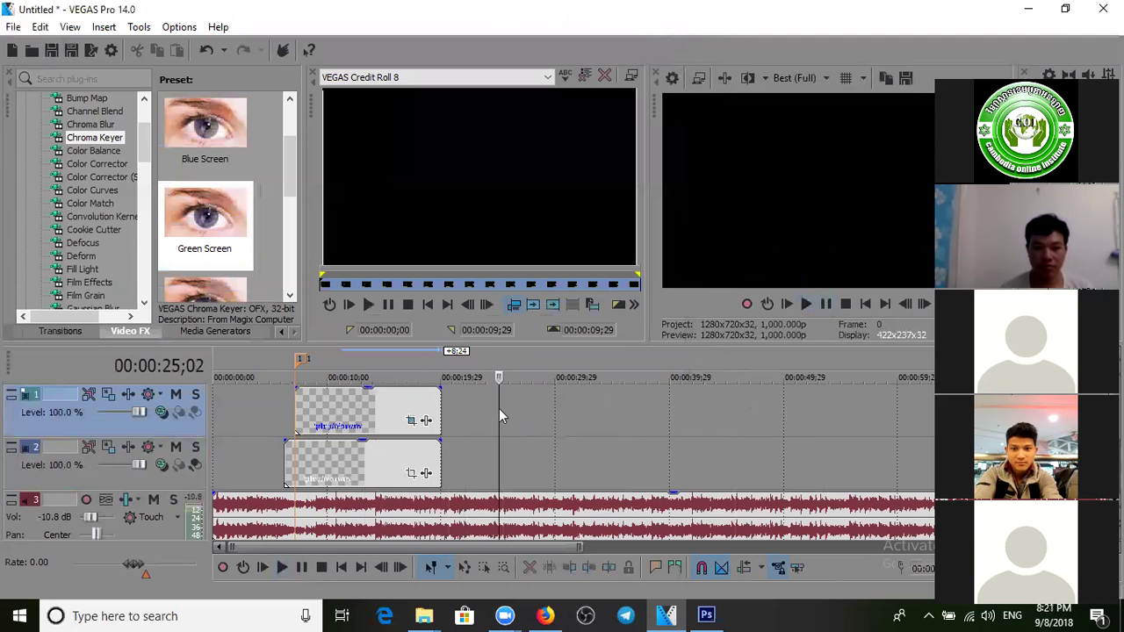
{"action": "left_click", "coordinate": [348, 400]}
{"action": "left_click", "coordinate": [342, 457]}
{"action": "left_click", "coordinate": [367, 405]}
{"action": "left_click", "coordinate": [367, 404]}
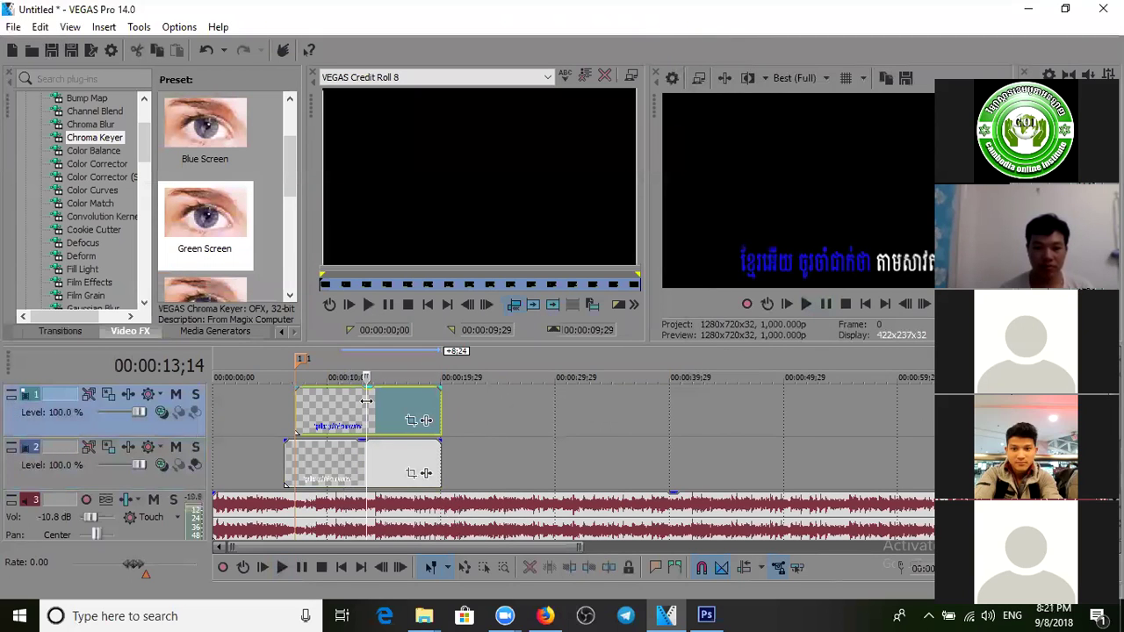
{"action": "left_click", "coordinate": [377, 463]}
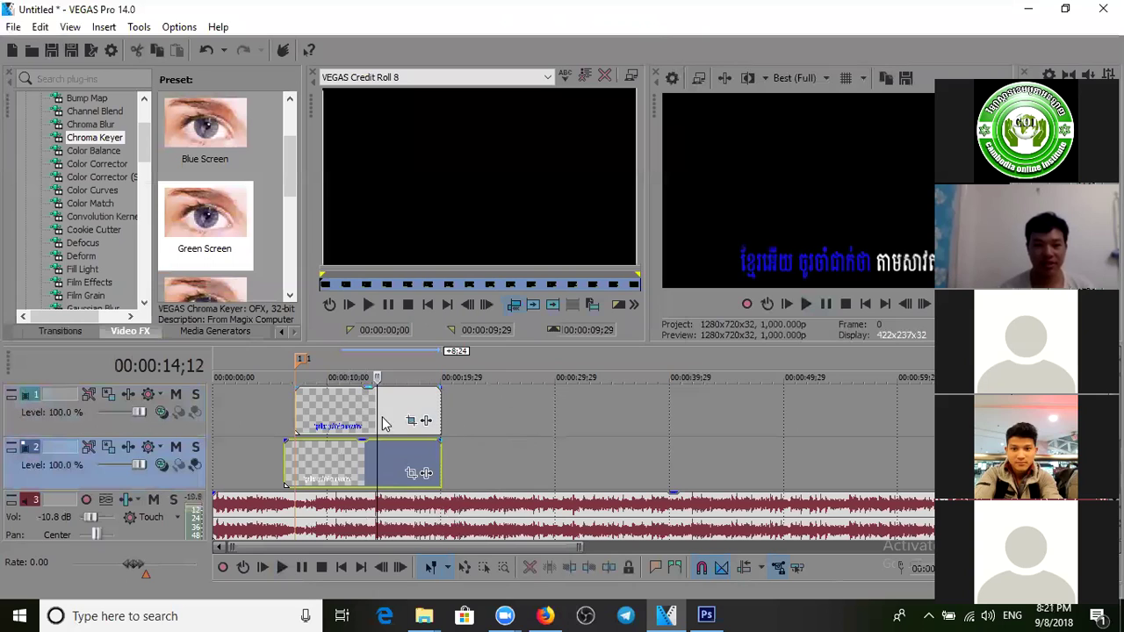
{"action": "left_click", "coordinate": [440, 408]}
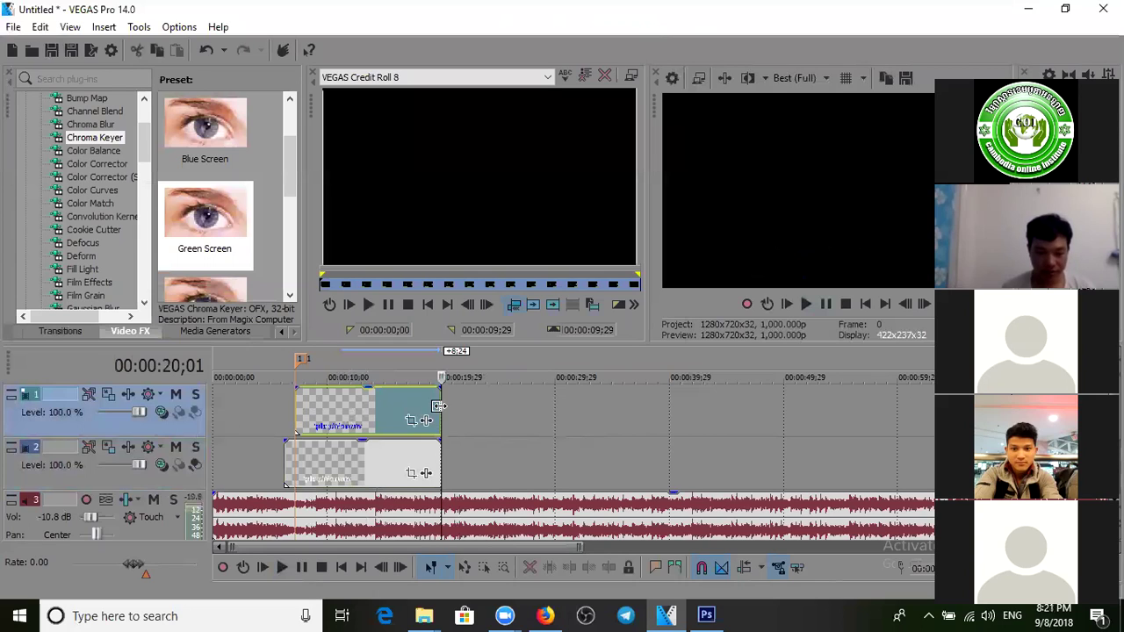
{"action": "left_click", "coordinate": [337, 417]}
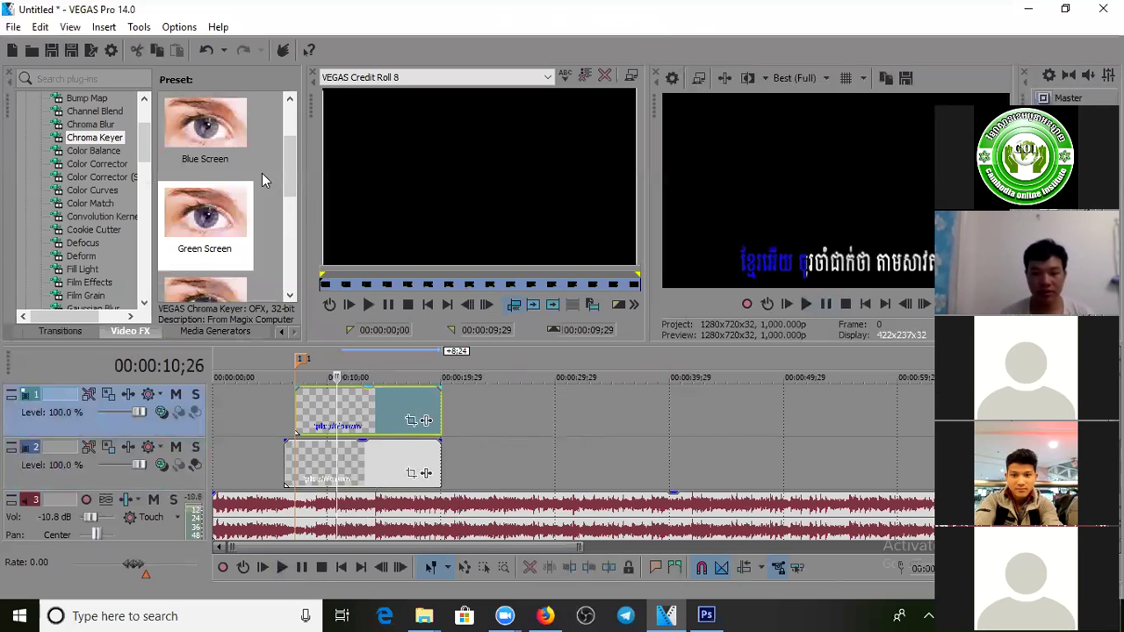
{"action": "left_click_drag", "start_coordinate": [290, 173], "coordinate": [291, 113]}
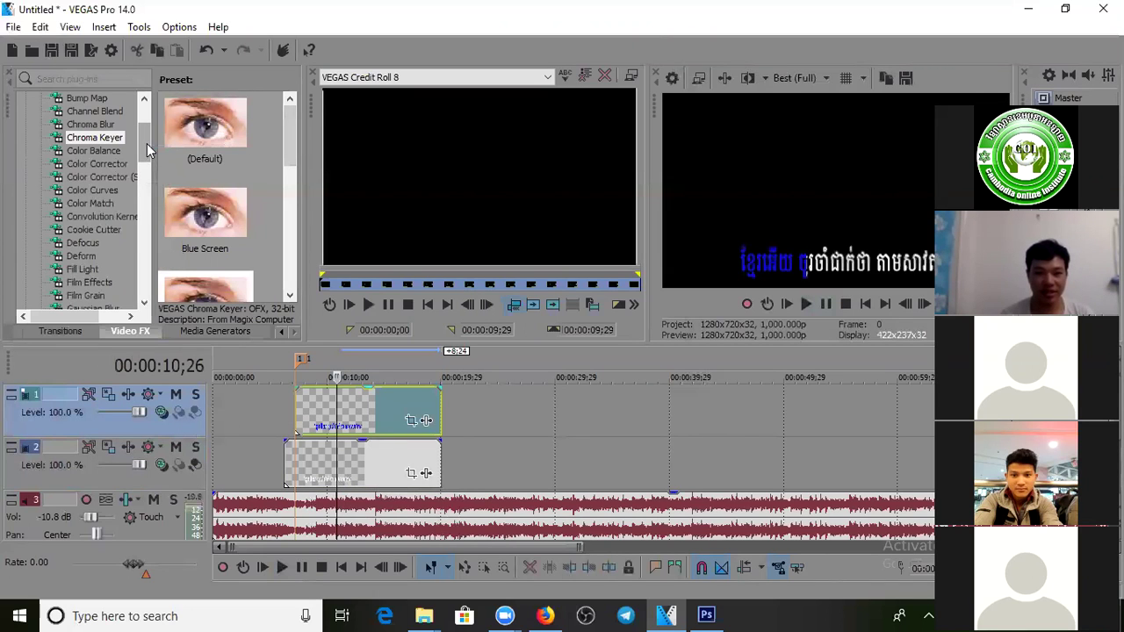
{"action": "left_click_drag", "start_coordinate": [155, 153], "coordinate": [156, 153]}
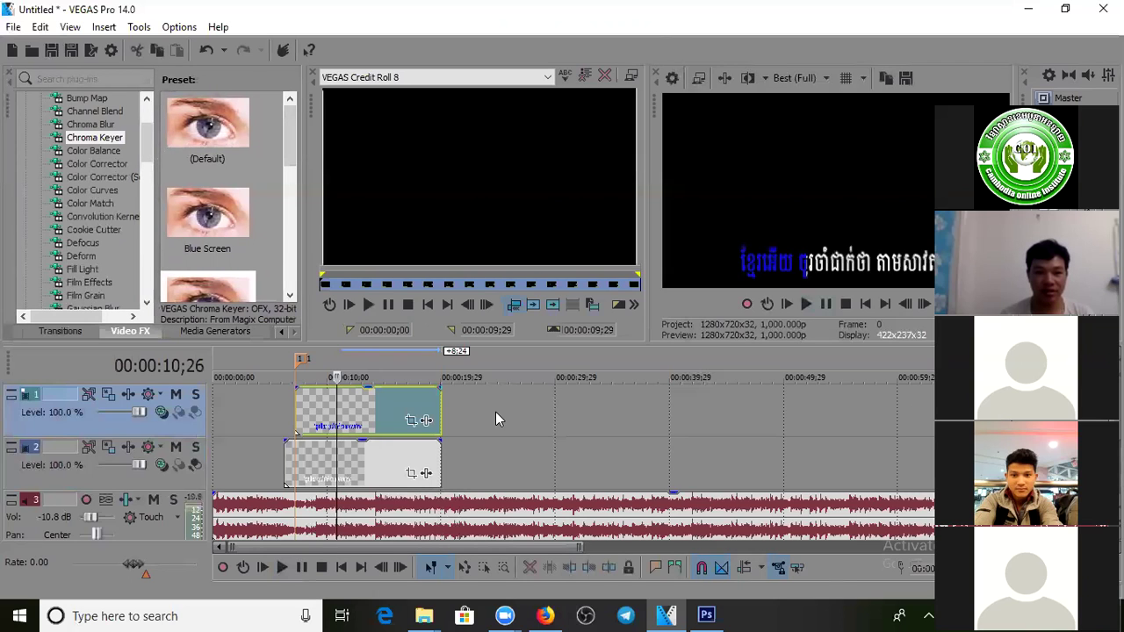
{"action": "left_click", "coordinate": [251, 418]}
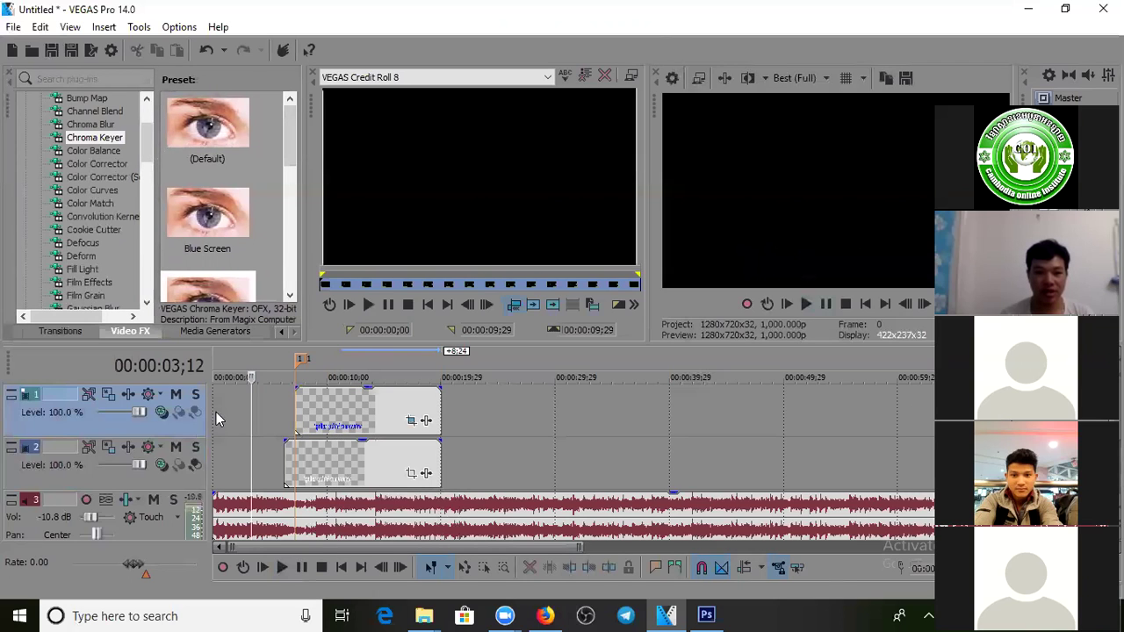
Step: Bring up the commands for inserting a new audio or video track in the empty area below the existing tracks
{"action": "right_click", "coordinate": [134, 481]}
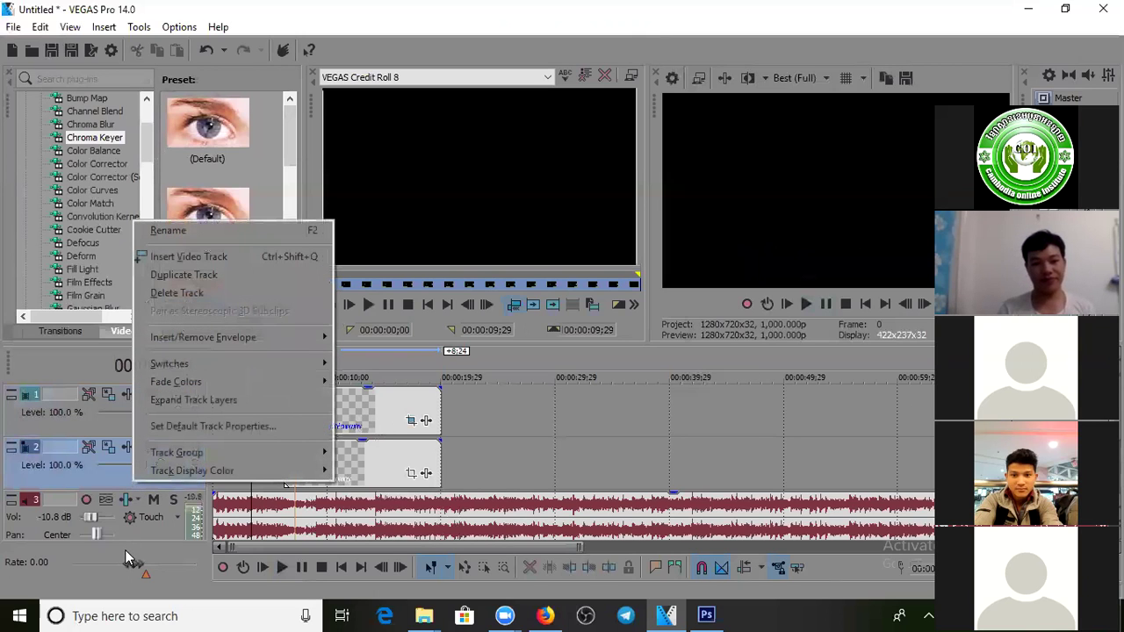
{"action": "left_click", "coordinate": [97, 555]}
{"action": "right_click", "coordinate": [97, 555]}
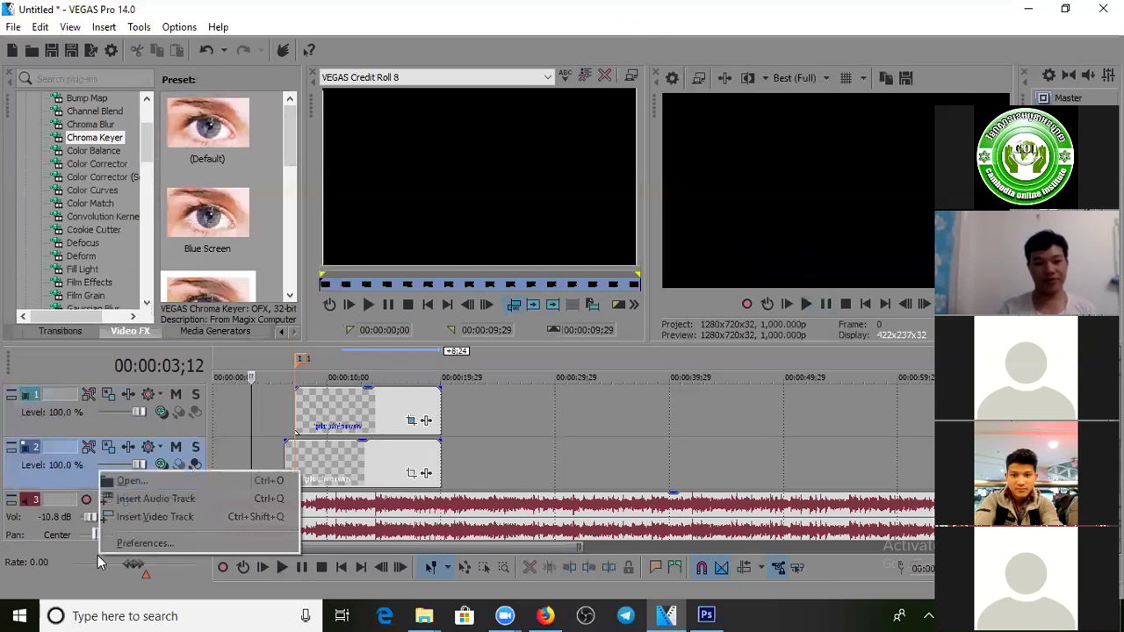
Step: Insert a new video track above the lyric tracks and place the cursor at the start of the timeline
{"action": "left_click", "coordinate": [158, 517]}
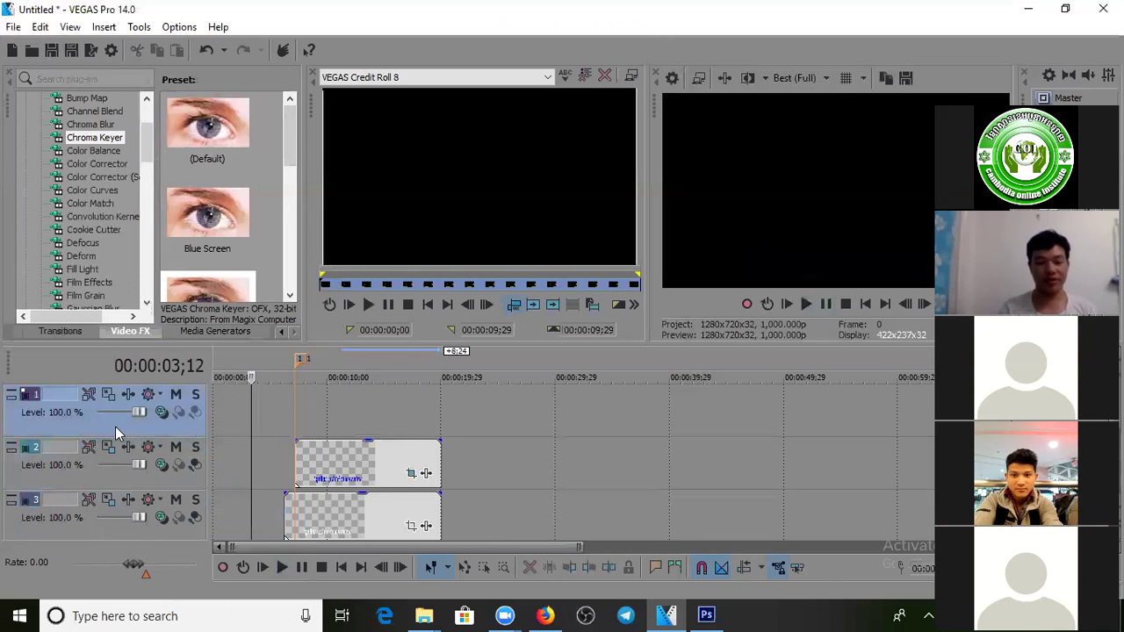
{"action": "left_click", "coordinate": [301, 401]}
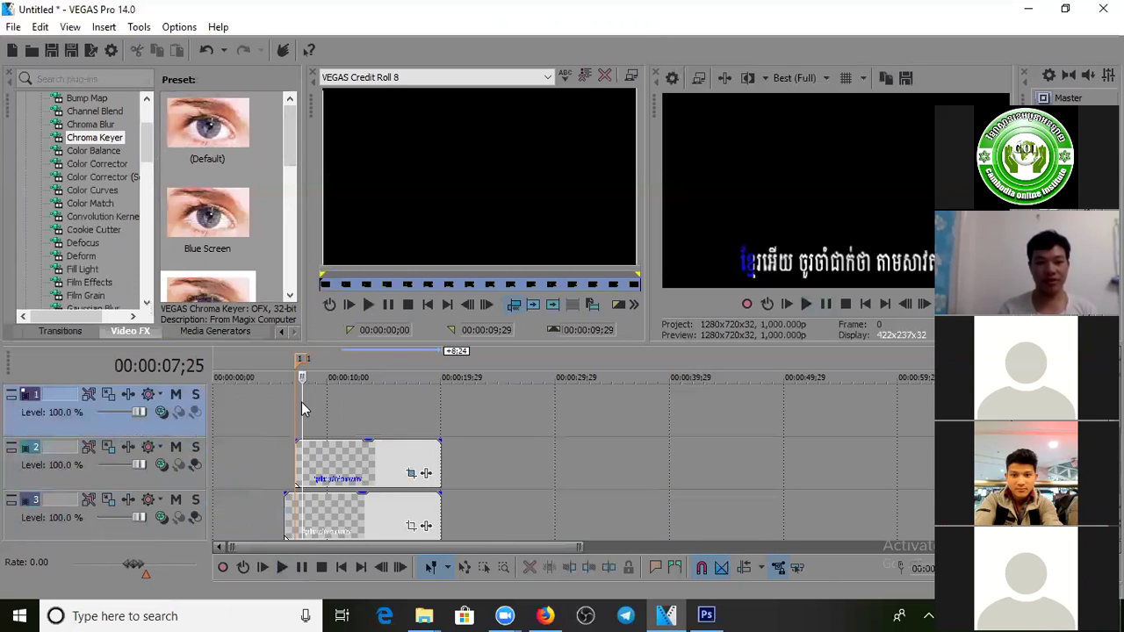
{"action": "left_click", "coordinate": [264, 400]}
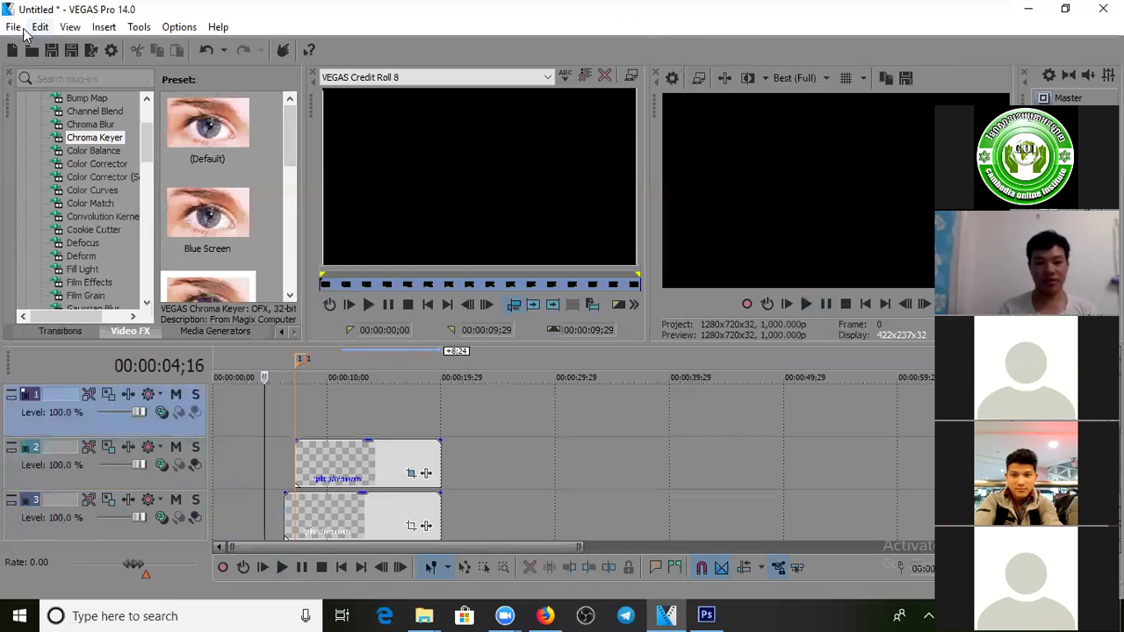
{"action": "left_click", "coordinate": [212, 407]}
{"action": "left_click", "coordinate": [16, 29]}
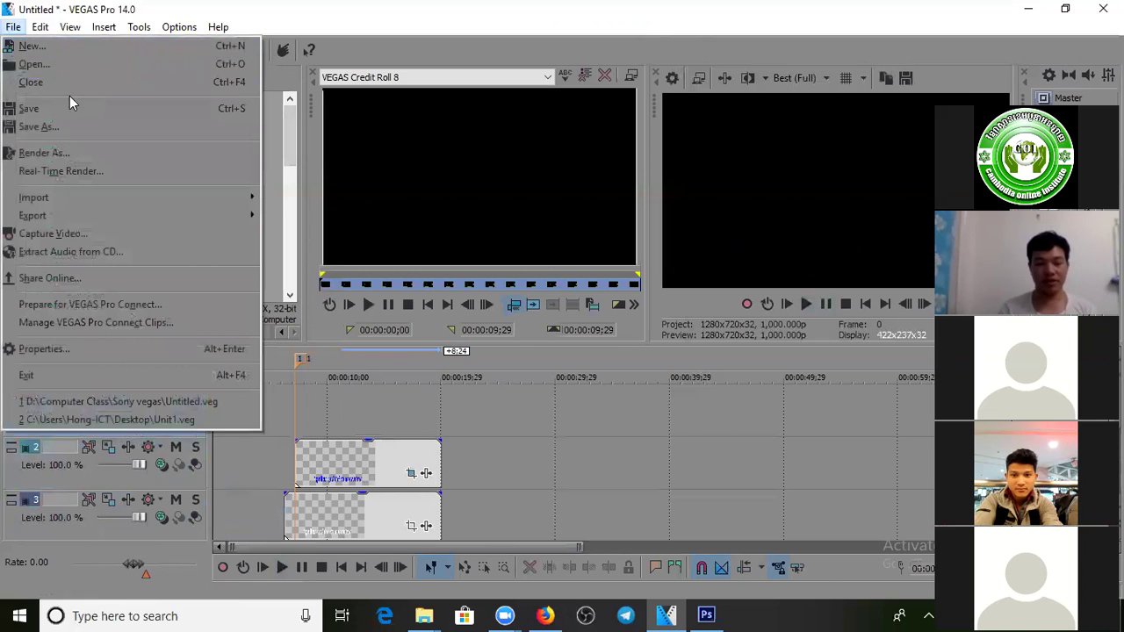
{"action": "left_click", "coordinate": [60, 68]}
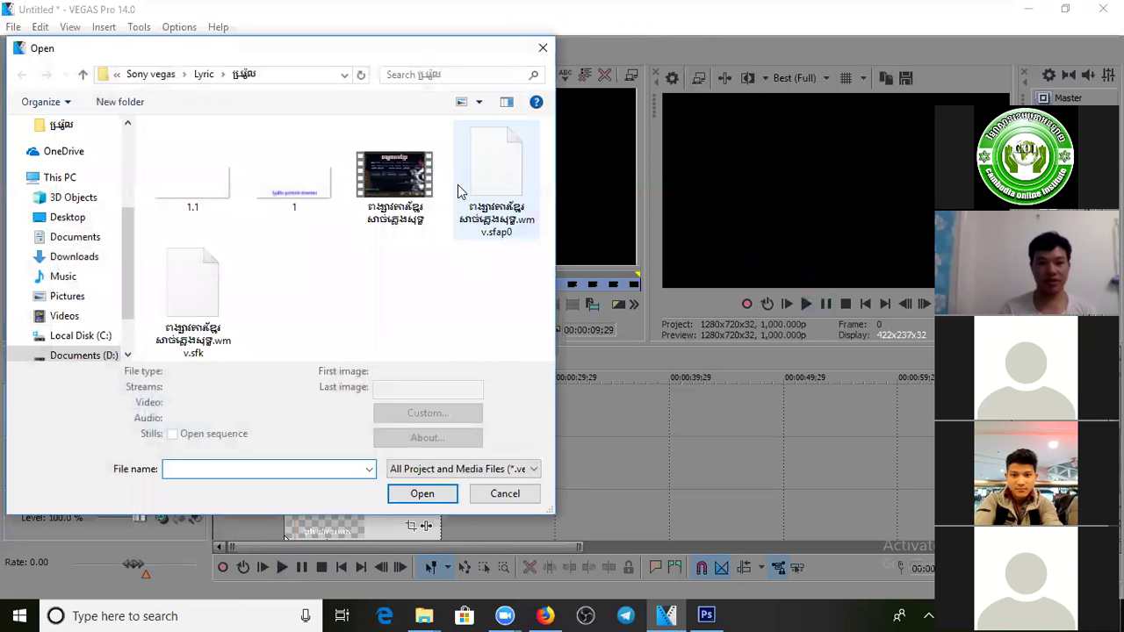
{"action": "left_click_drag", "start_coordinate": [127, 232], "coordinate": [124, 284]}
{"action": "left_click", "coordinate": [92, 283]}
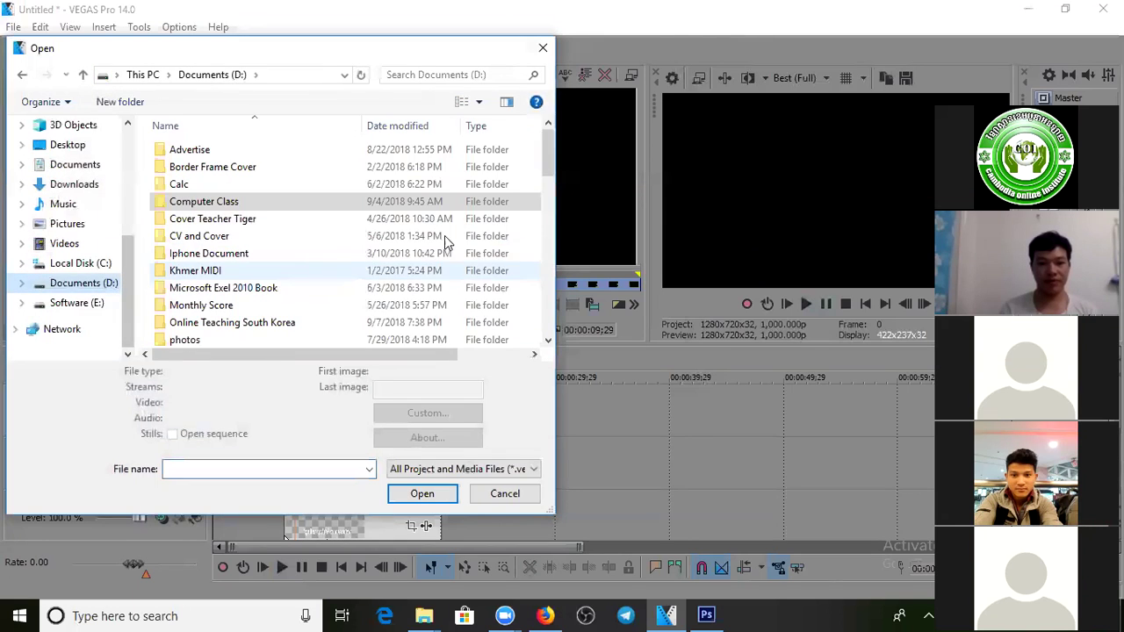
{"action": "left_click", "coordinate": [503, 493]}
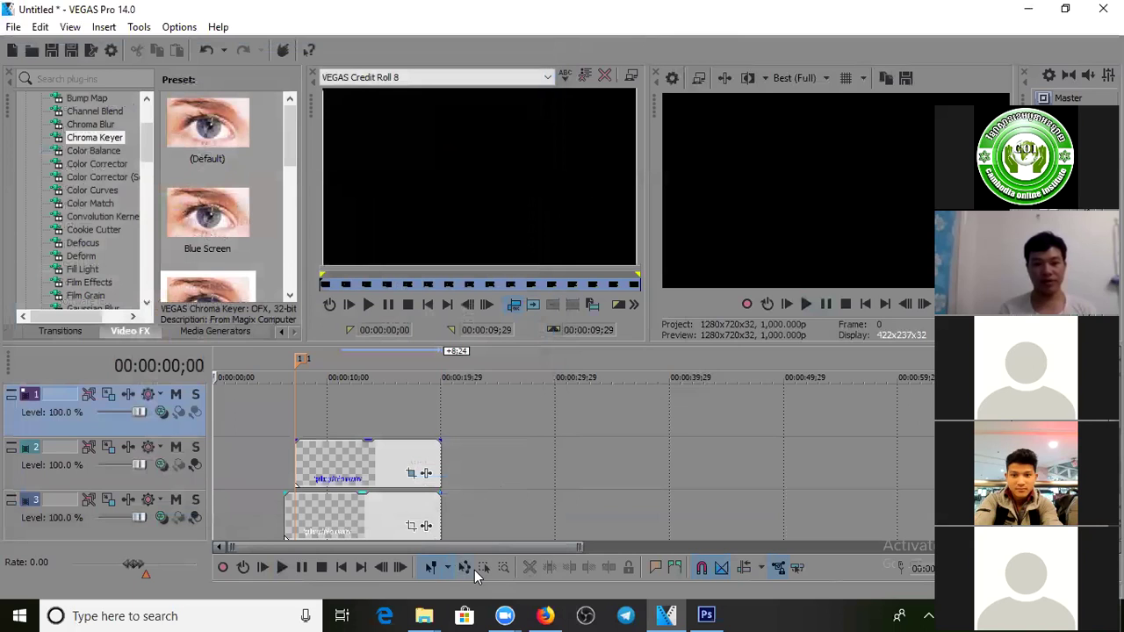
Step: Switch to Firefox and search Google Images for "angkor" in a new tab
{"action": "key", "text": "alt+Tab"}
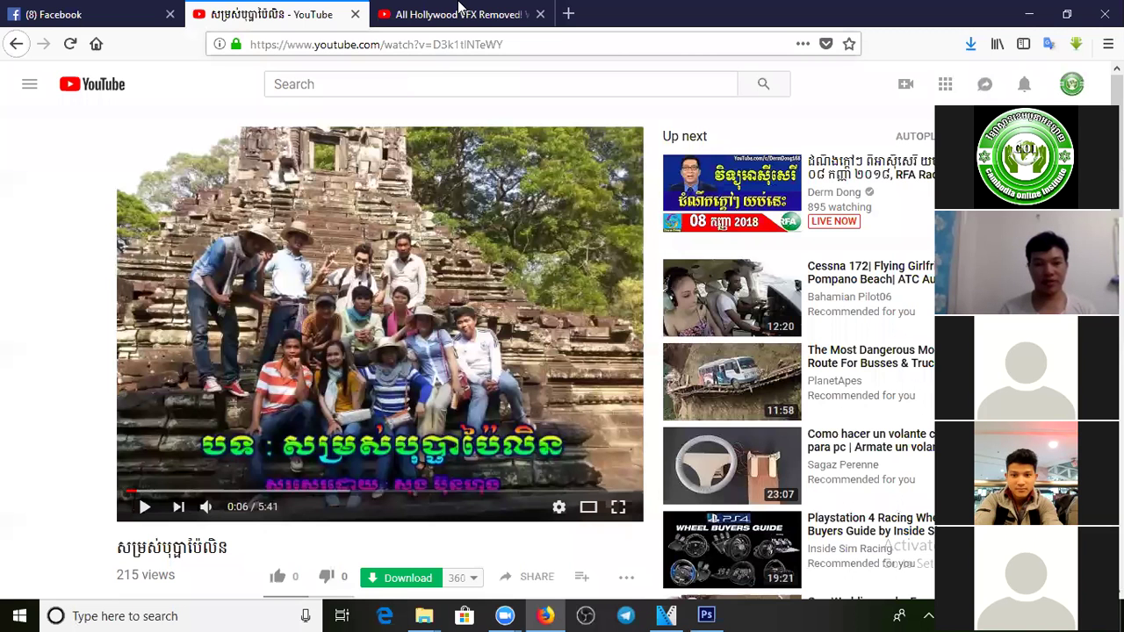
{"action": "left_click", "coordinate": [568, 15]}
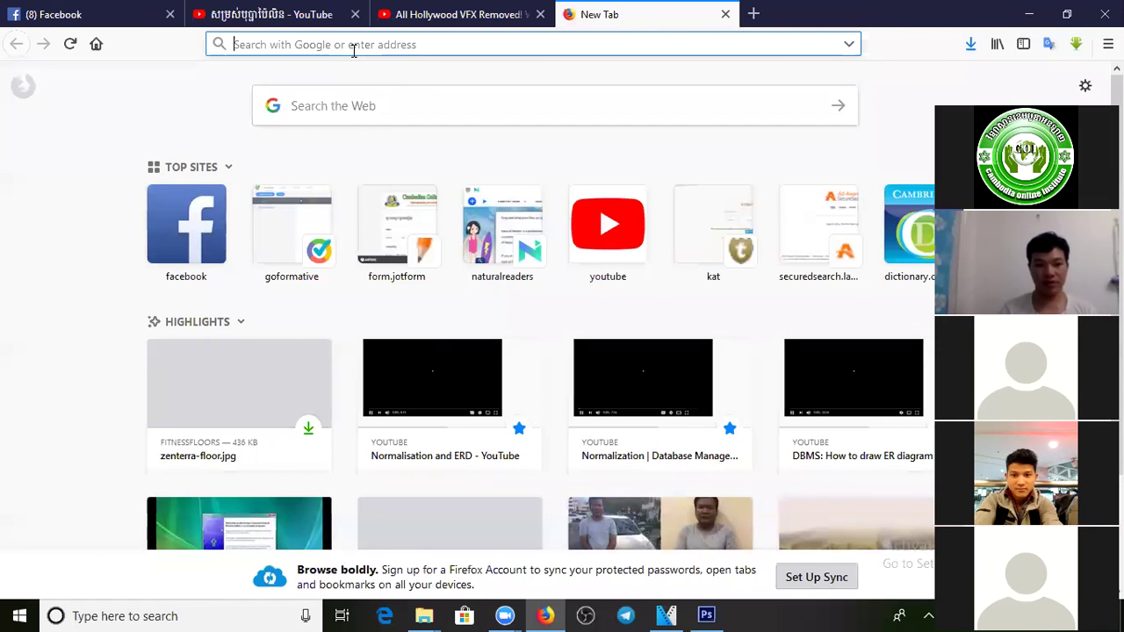
{"action": "type", "text": "a"}
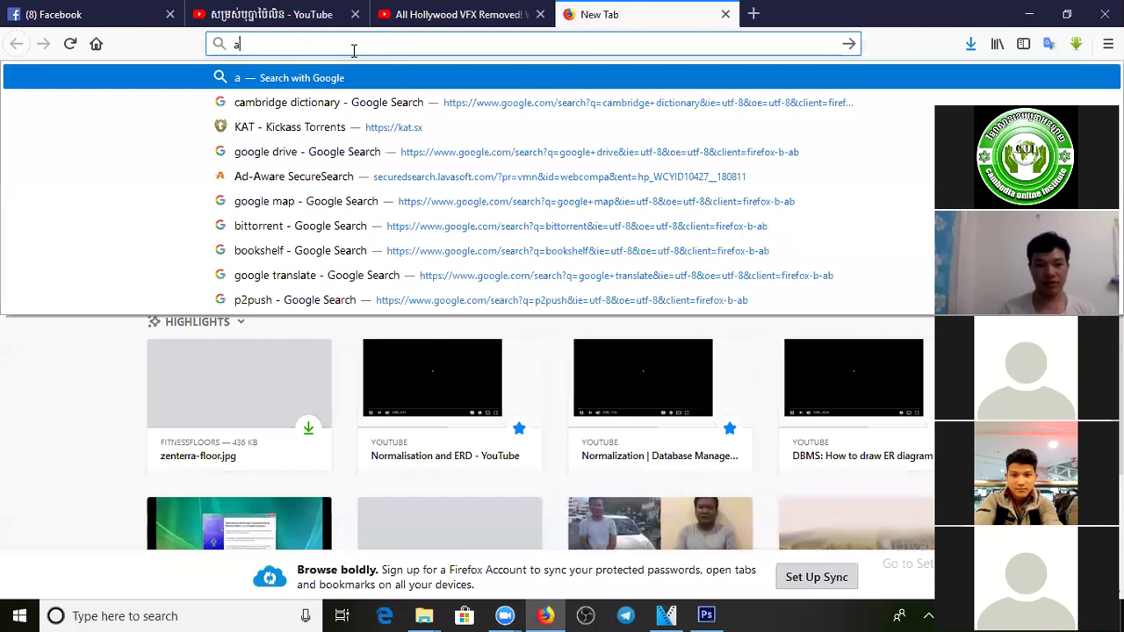
{"action": "type", "text": "ngle"}
{"action": "key", "text": "BackSpace"}
{"action": "key", "text": "BackSpace"}
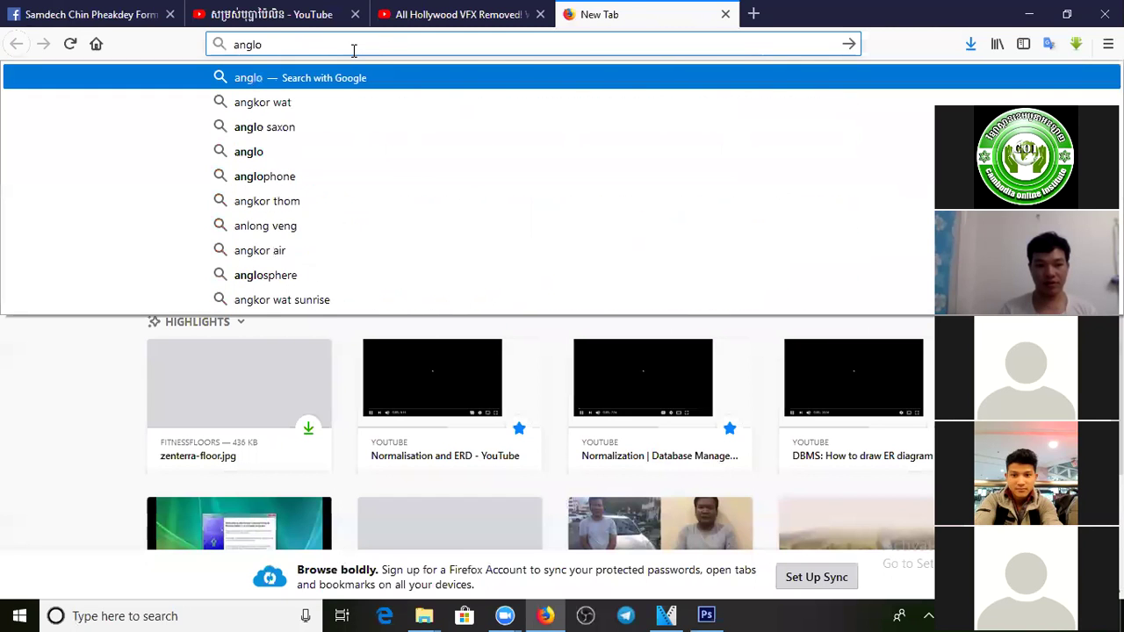
{"action": "type", "text": "kor"}
{"action": "key", "text": "Return"}
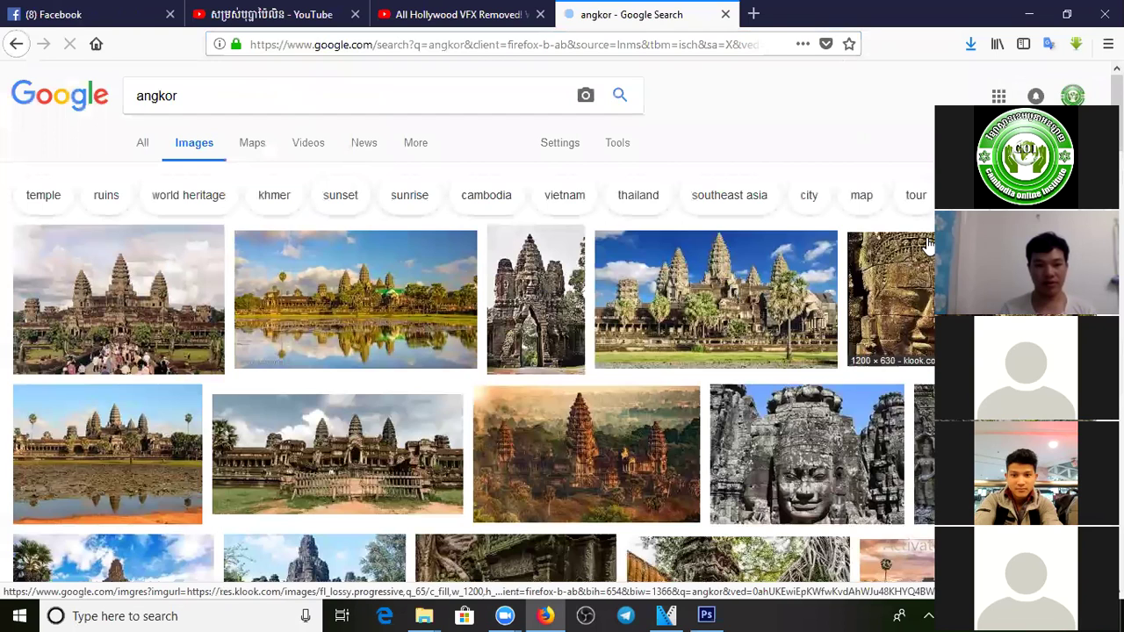
Step: Save the 1920 × 1080 Lonely Planet photo of the Angkor temple into the Sony vegas folder
{"action": "left_click", "coordinate": [717, 294]}
{"action": "right_click", "coordinate": [367, 334]}
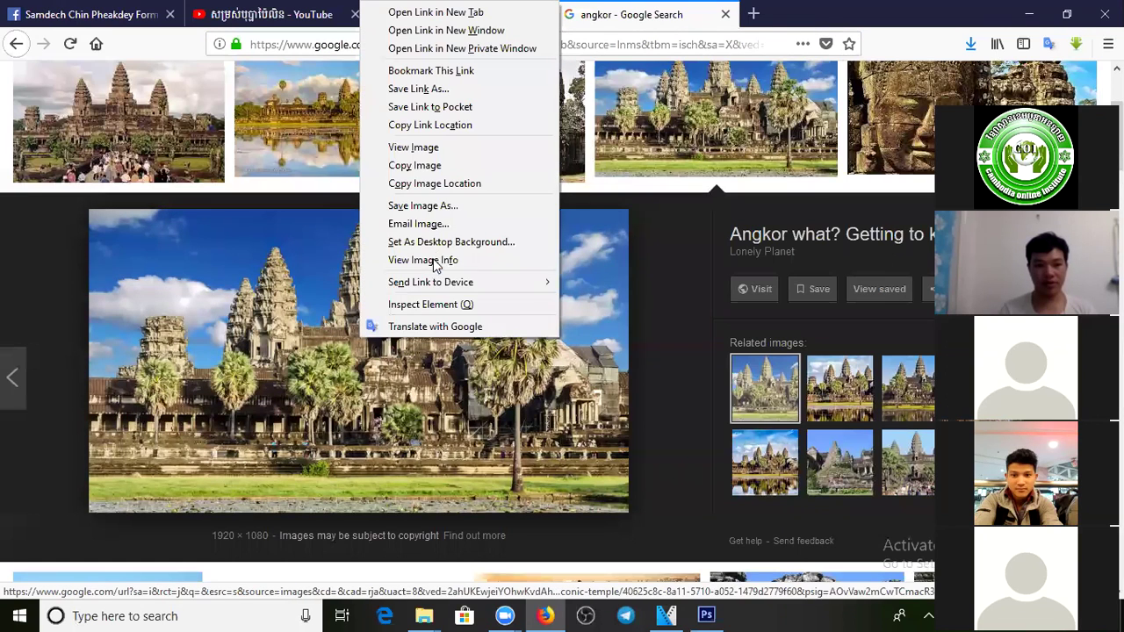
{"action": "left_click", "coordinate": [432, 209]}
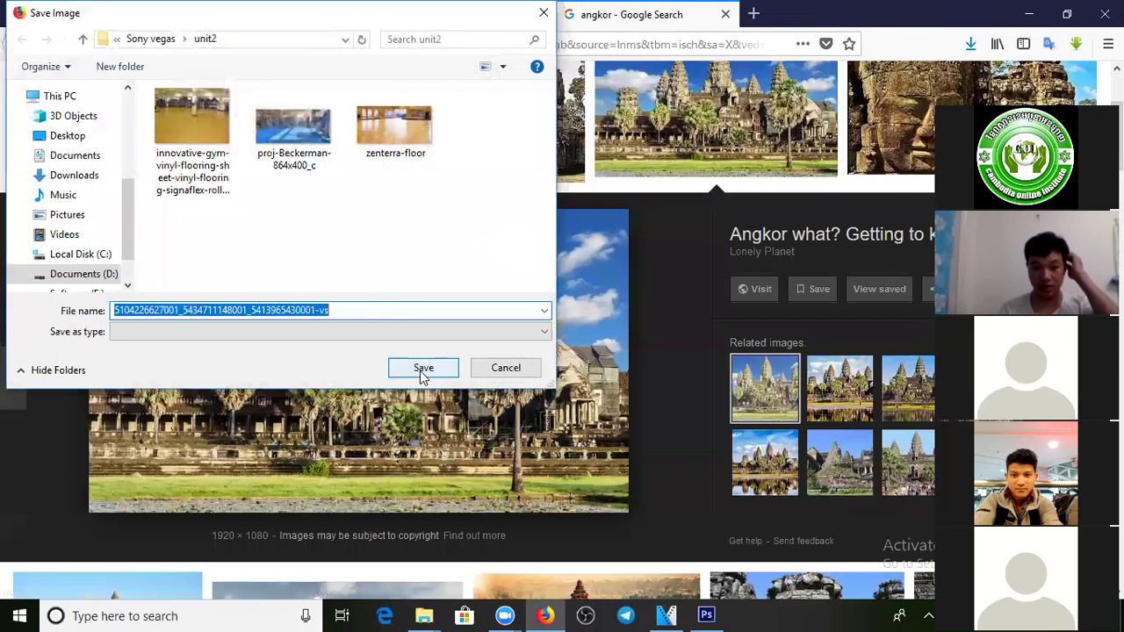
{"action": "left_click", "coordinate": [155, 39]}
{"action": "left_click", "coordinate": [425, 369]}
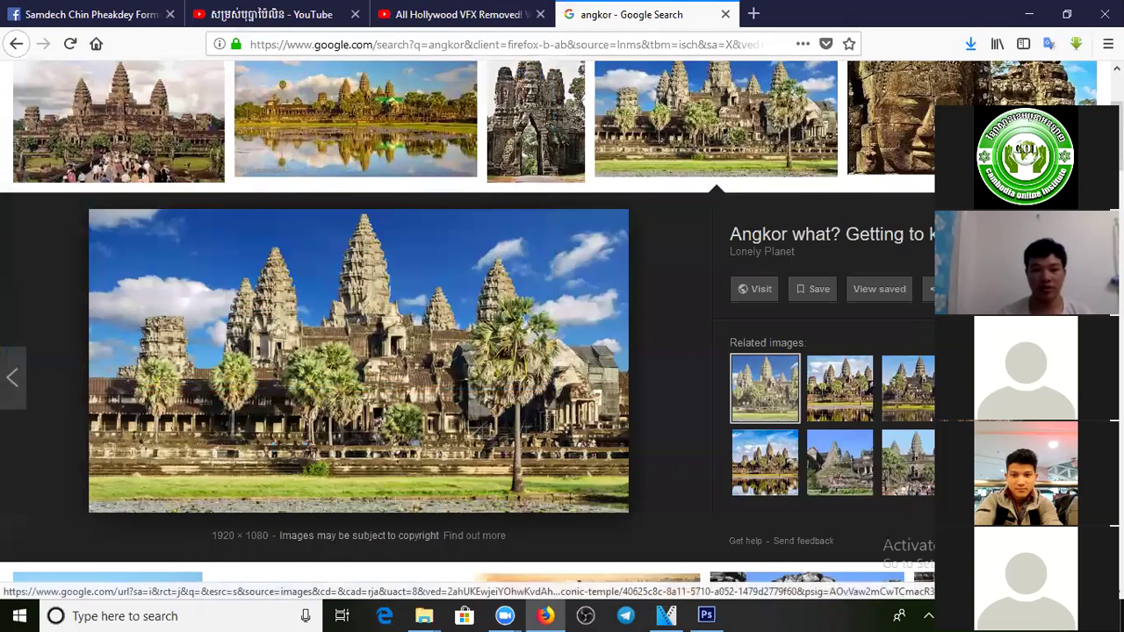
{"action": "scroll", "coordinate": [908, 389], "scroll_direction": "up", "scroll_amount": 1}
{"action": "scroll", "coordinate": [909, 388], "scroll_direction": "down", "scroll_amount": 2}
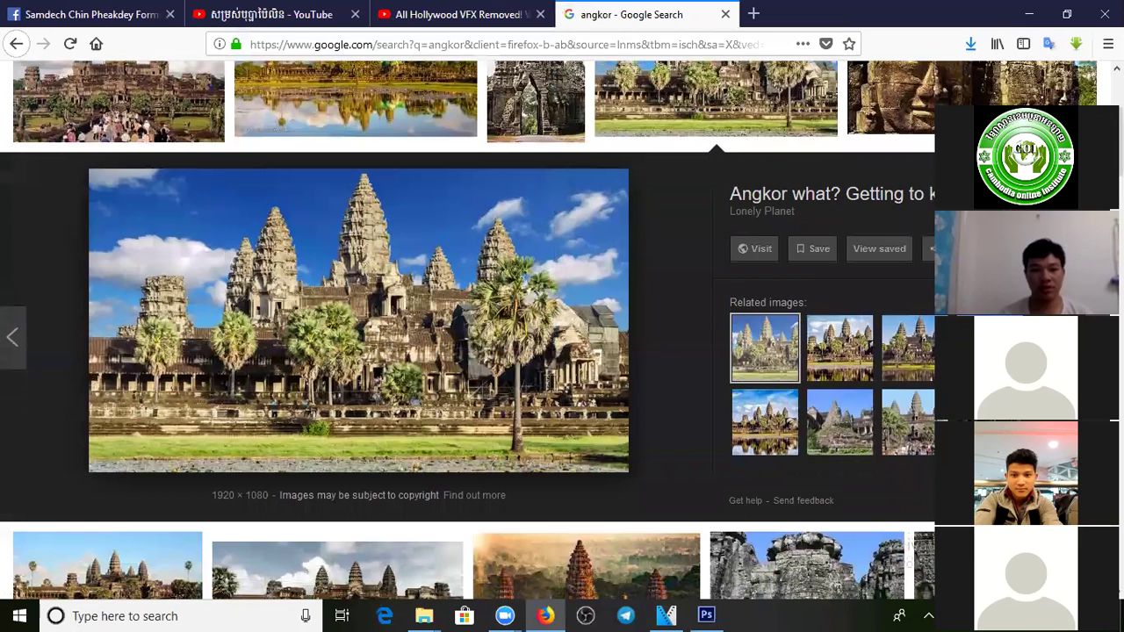
Step: Switch to VEGAS Pro and import the saved Angkor photo from the Sony vegas folder at the start of the empty video track
{"action": "mouse_move", "coordinate": [710, 614]}
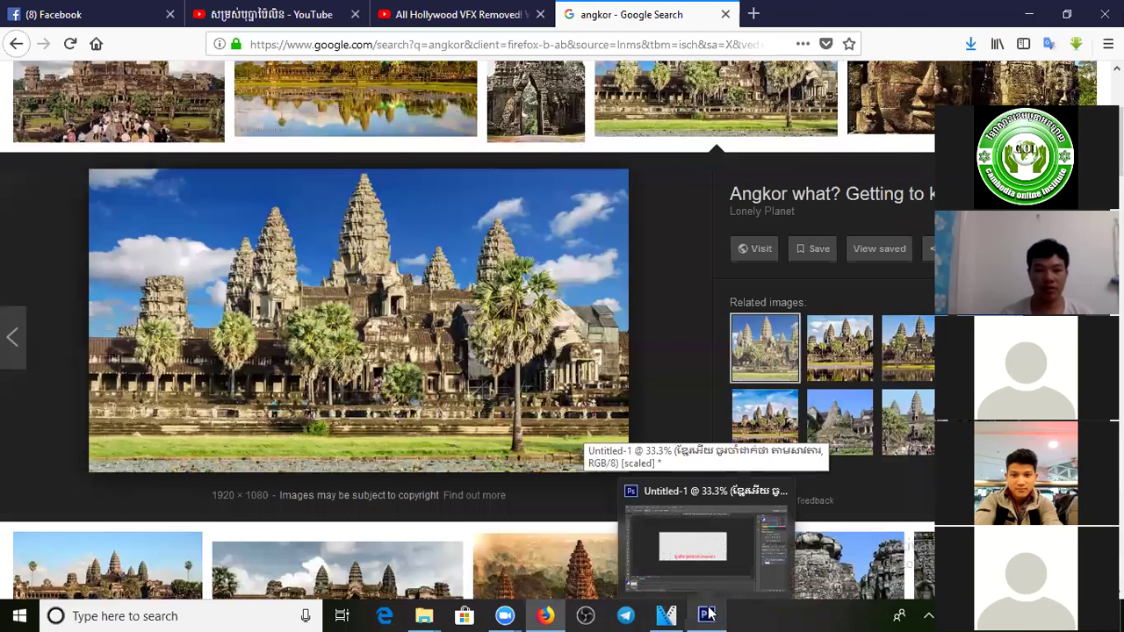
{"action": "left_click", "coordinate": [709, 614]}
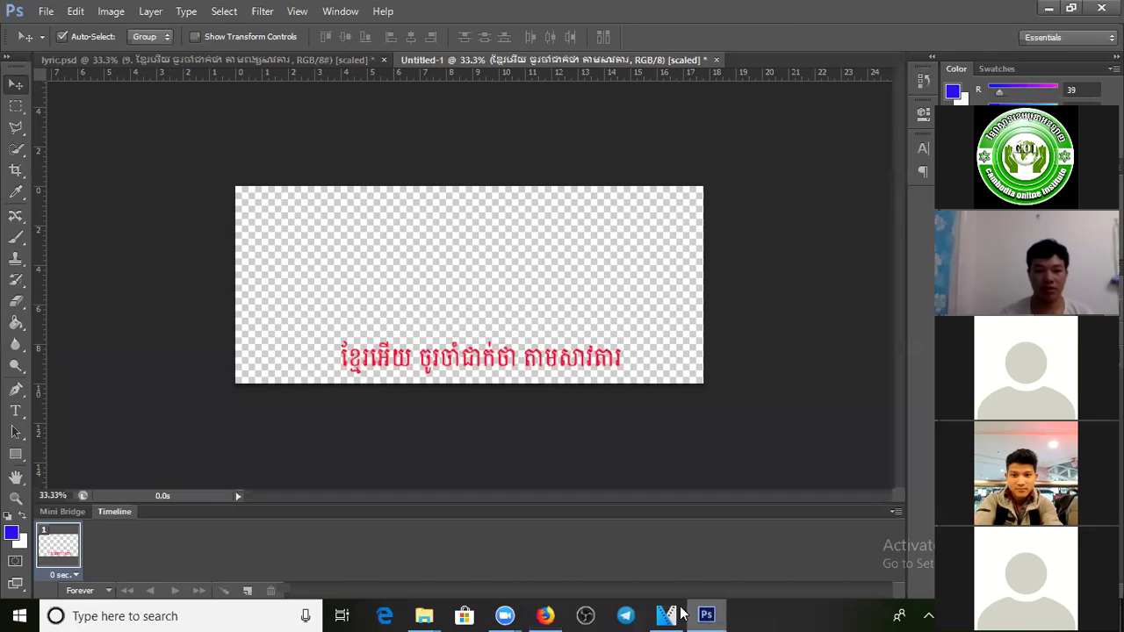
{"action": "left_click", "coordinate": [669, 614]}
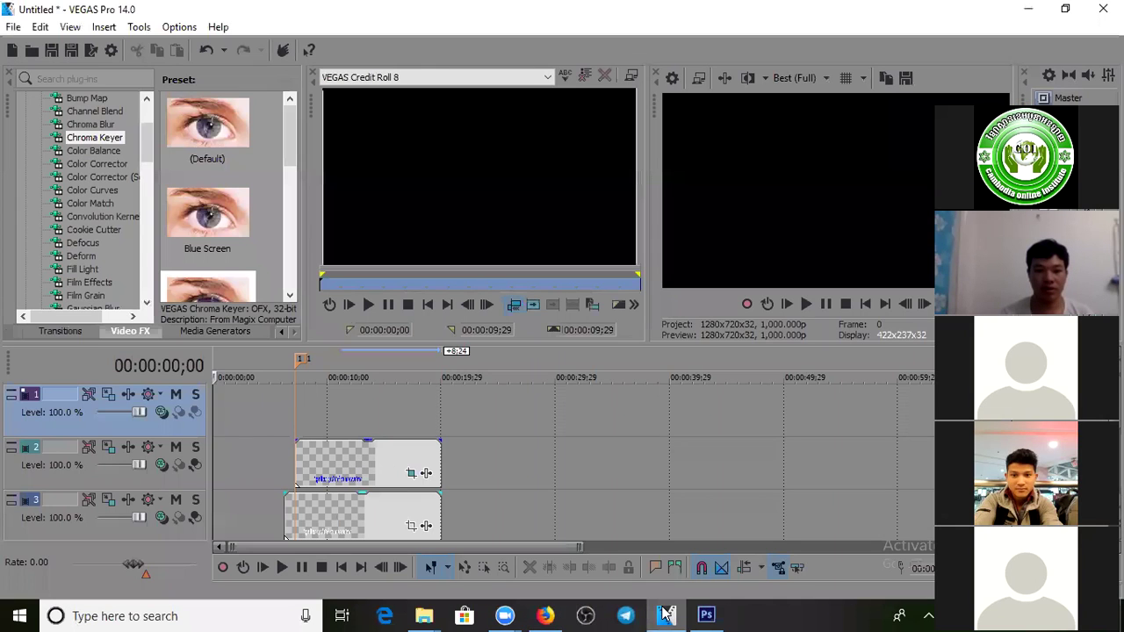
{"action": "left_click", "coordinate": [296, 404]}
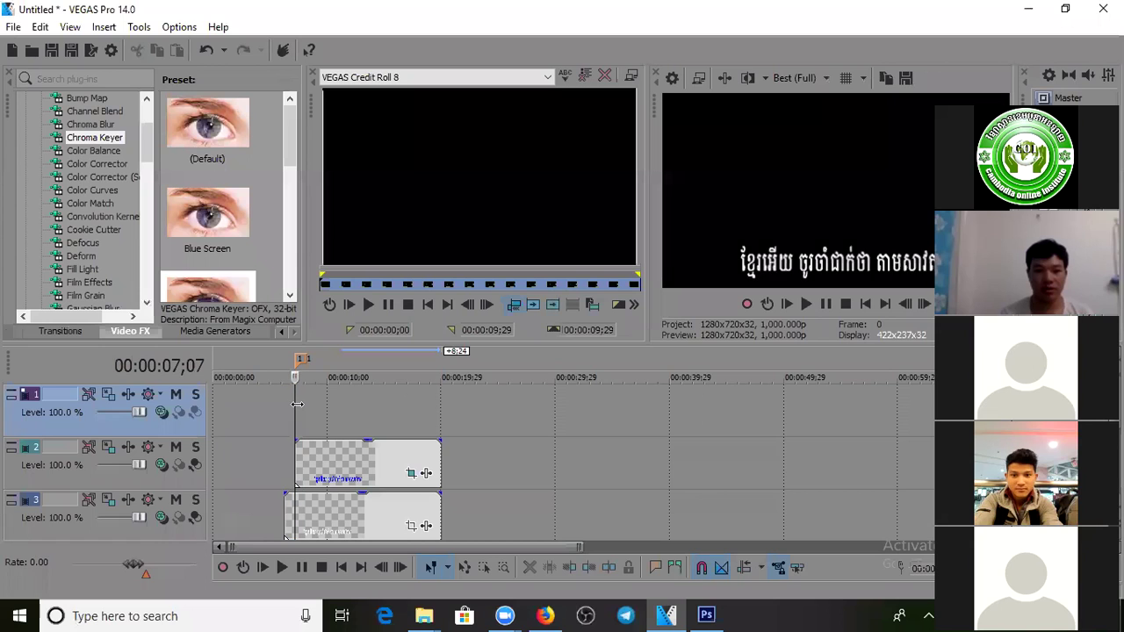
{"action": "left_click", "coordinate": [212, 404]}
{"action": "left_click", "coordinate": [13, 26]}
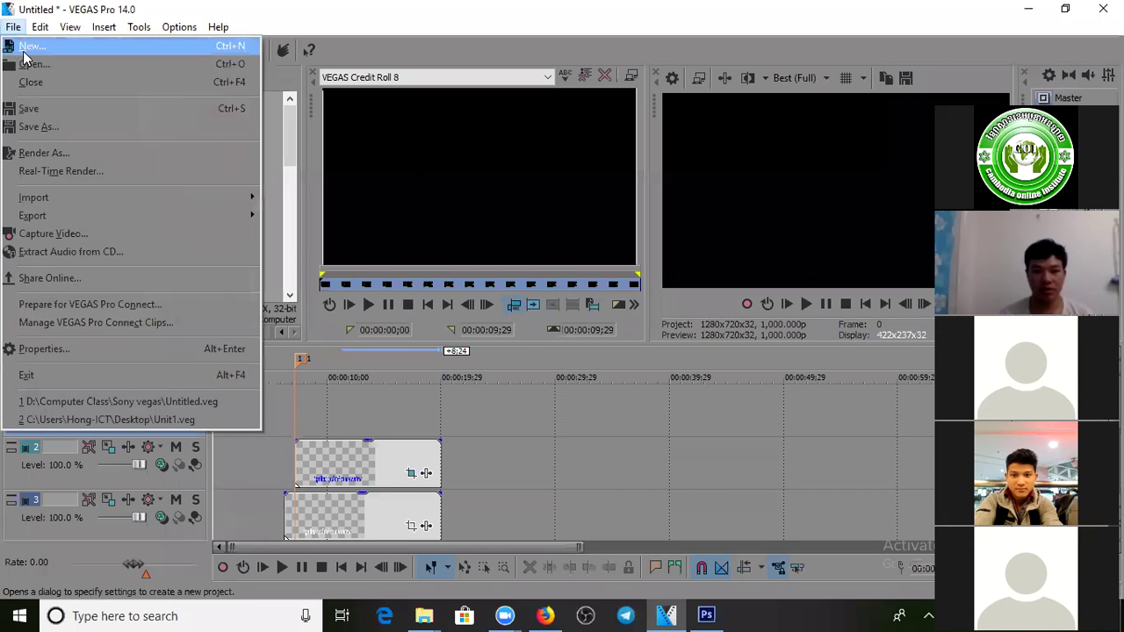
{"action": "left_click", "coordinate": [34, 63]}
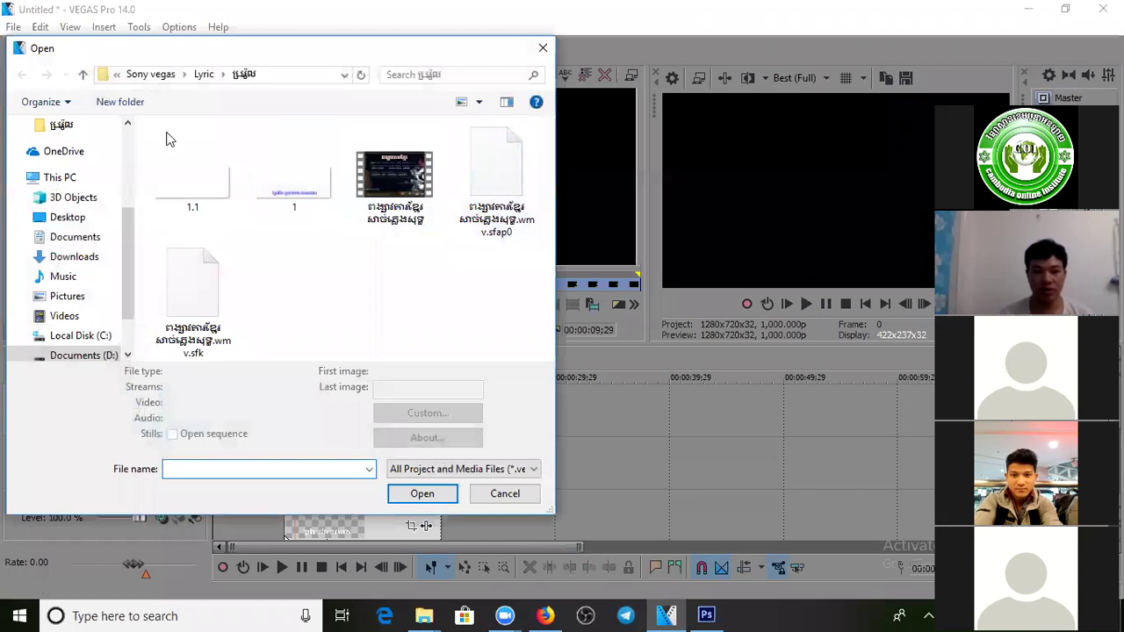
{"action": "left_click", "coordinate": [158, 78]}
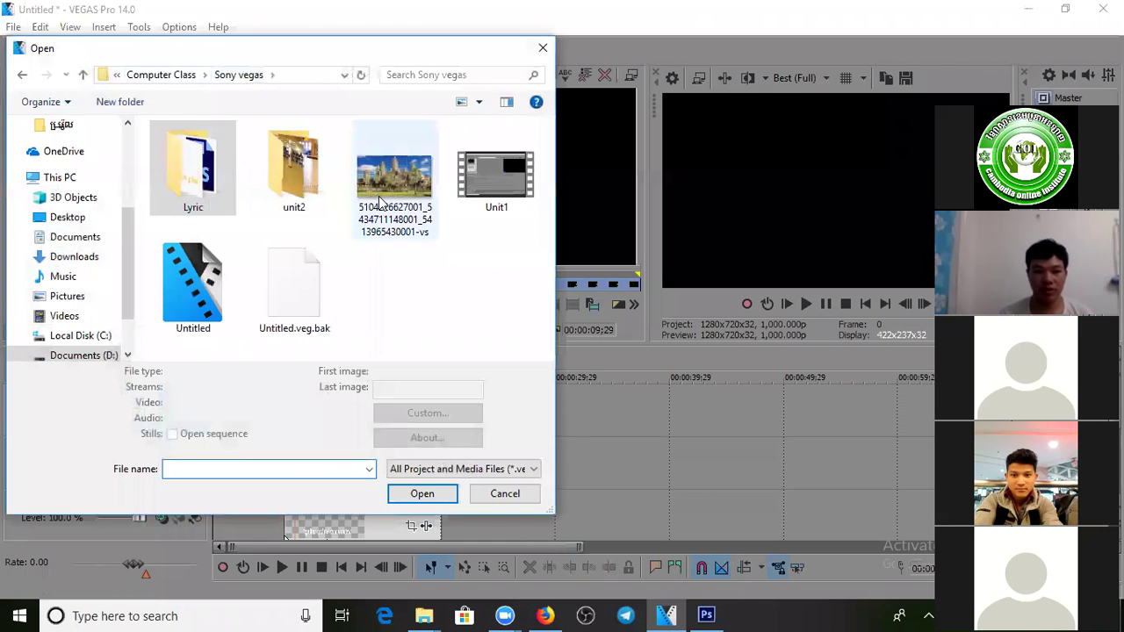
{"action": "key", "text": "Escape"}
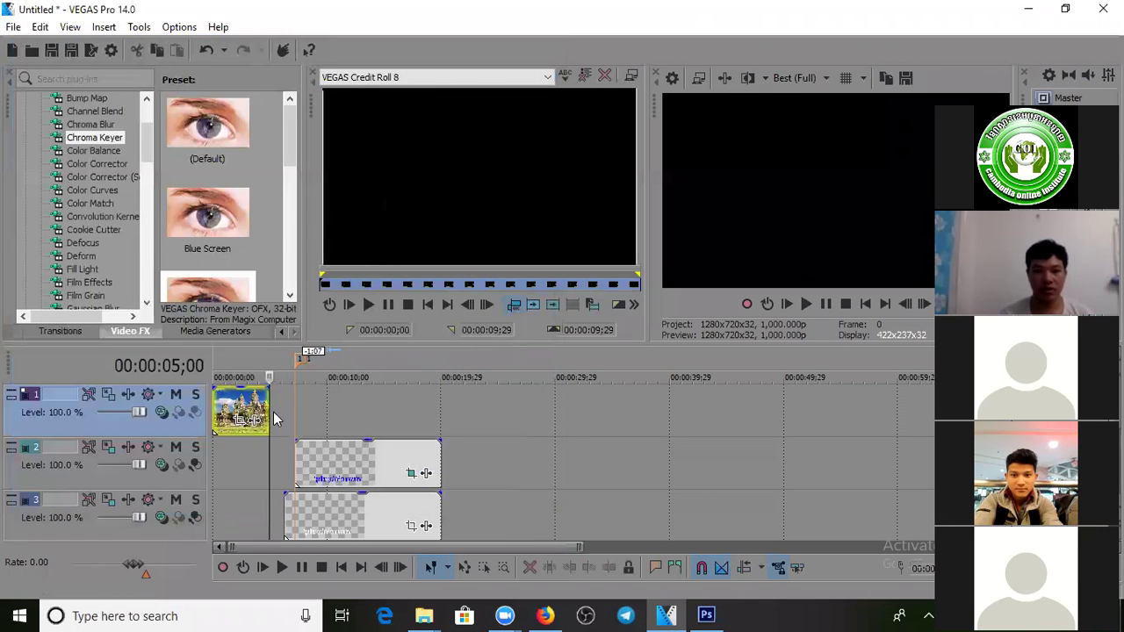
Step: Extend the Angkor photo event to the end of the lyric events and move its track below both lyric tracks
{"action": "left_click_drag", "start_coordinate": [270, 408], "coordinate": [442, 404]}
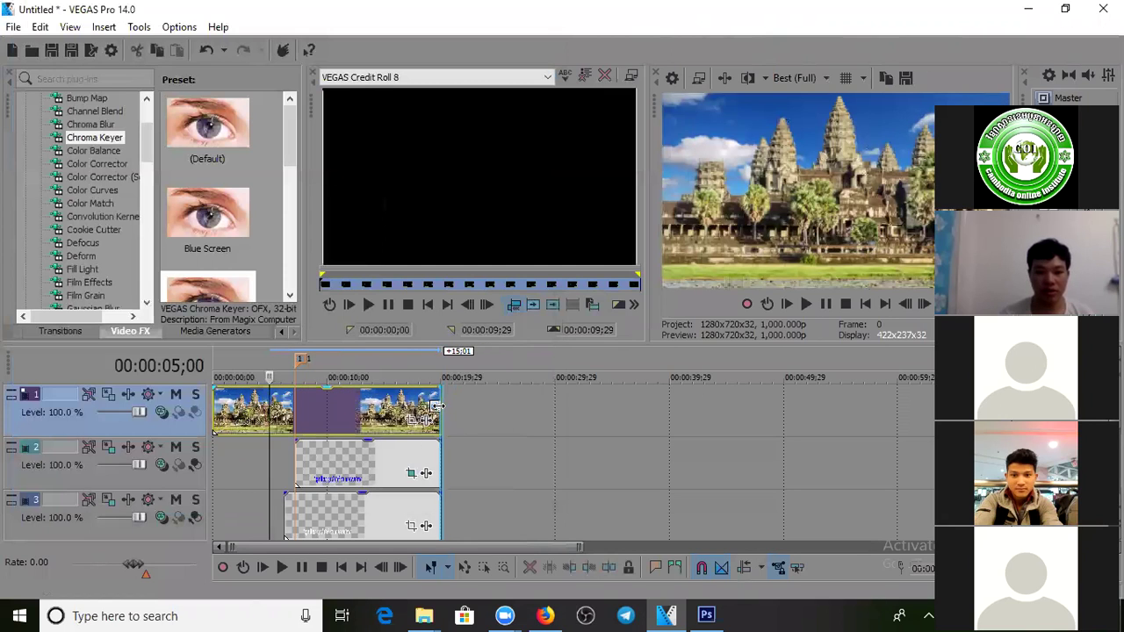
{"action": "left_click", "coordinate": [314, 426]}
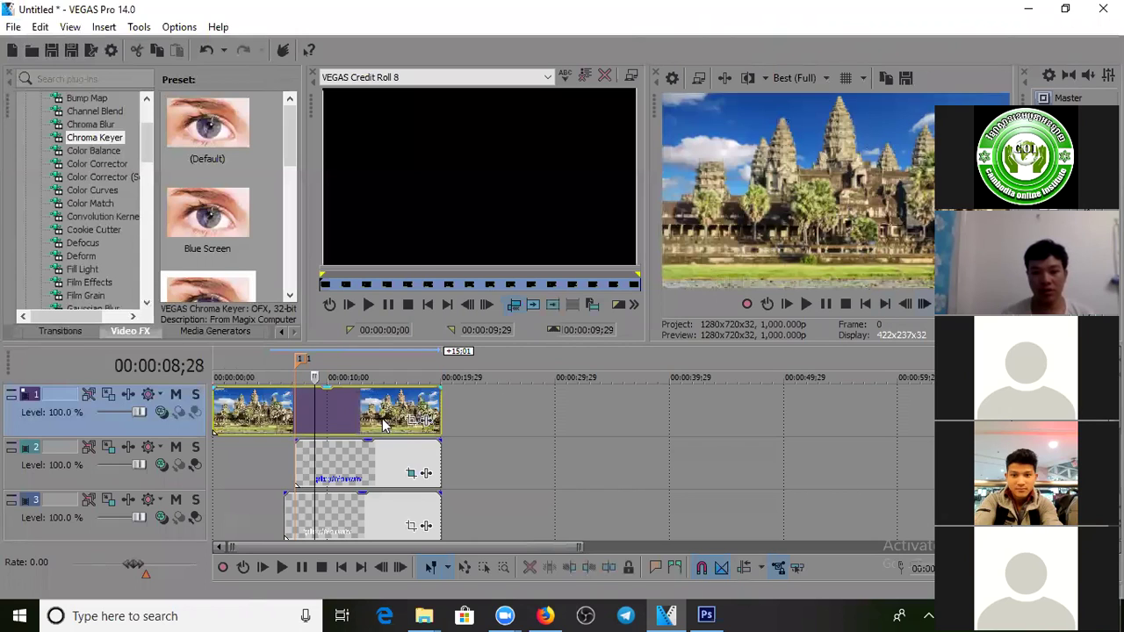
{"action": "left_click", "coordinate": [344, 408]}
{"action": "left_click", "coordinate": [384, 413]}
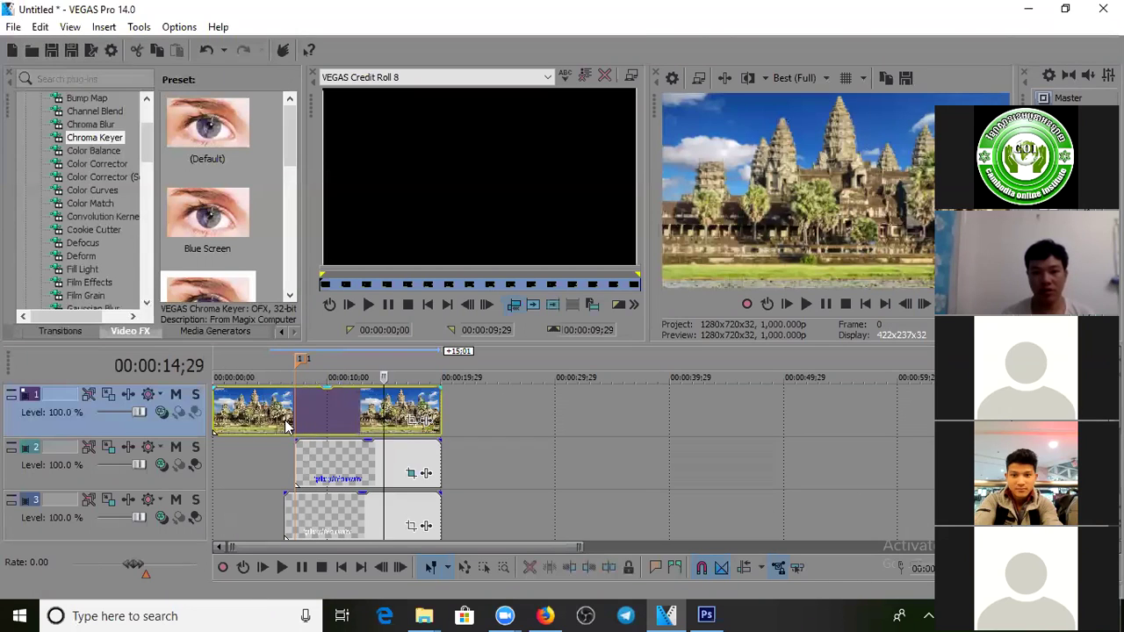
{"action": "left_click_drag", "start_coordinate": [112, 425], "coordinate": [118, 534]}
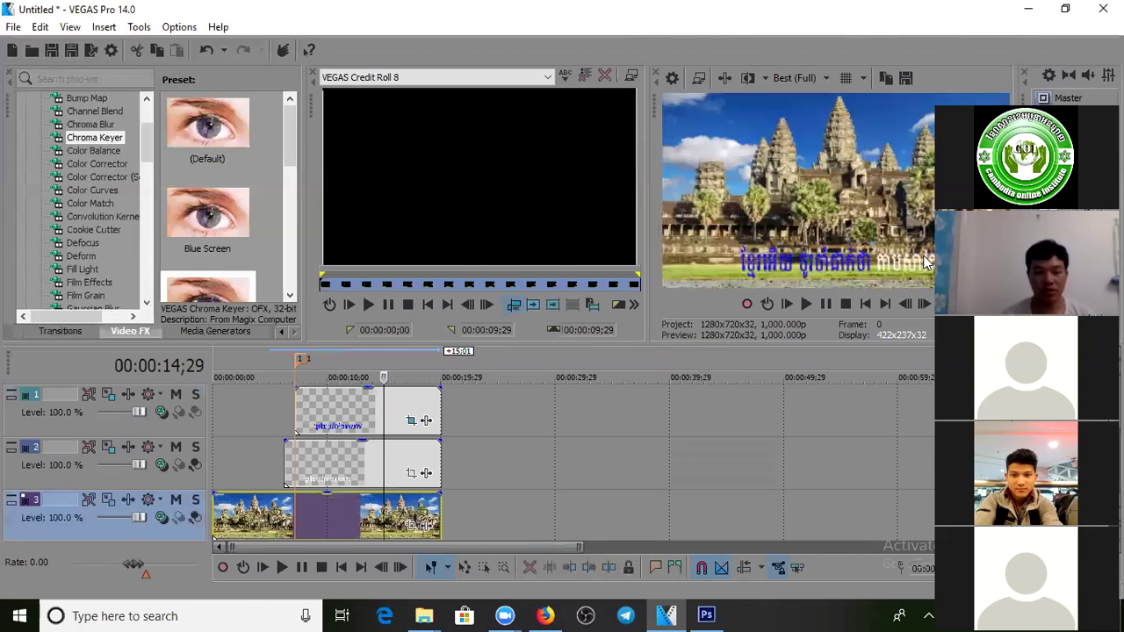
Step: Check how the white and blue lyric events look over the photo at several points in time
{"action": "left_click", "coordinate": [314, 482]}
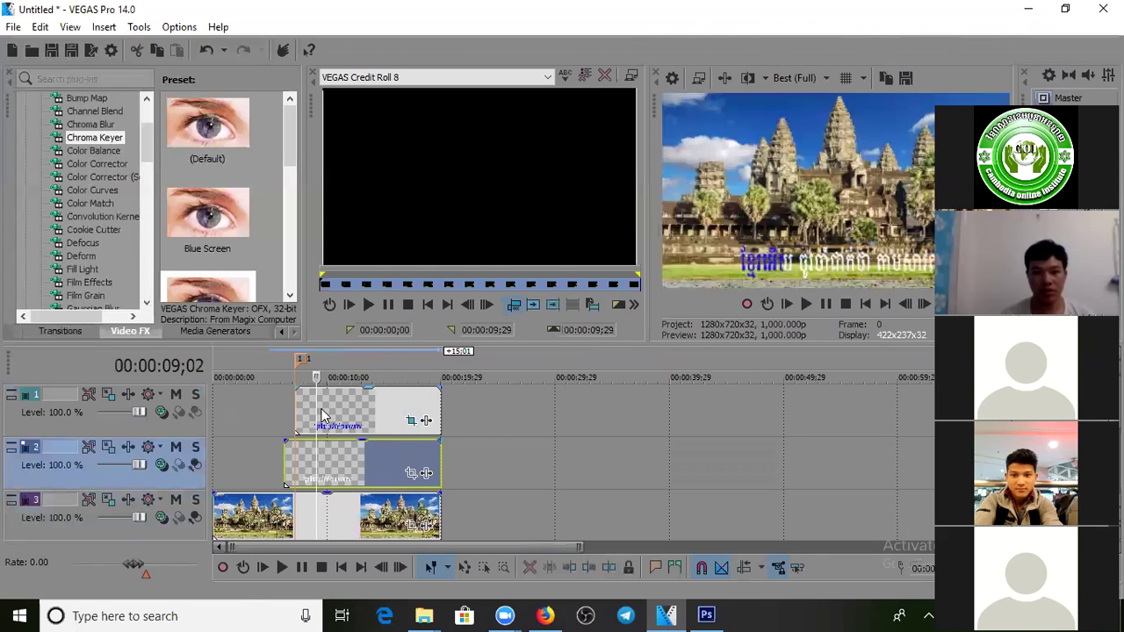
{"action": "left_click", "coordinate": [348, 413]}
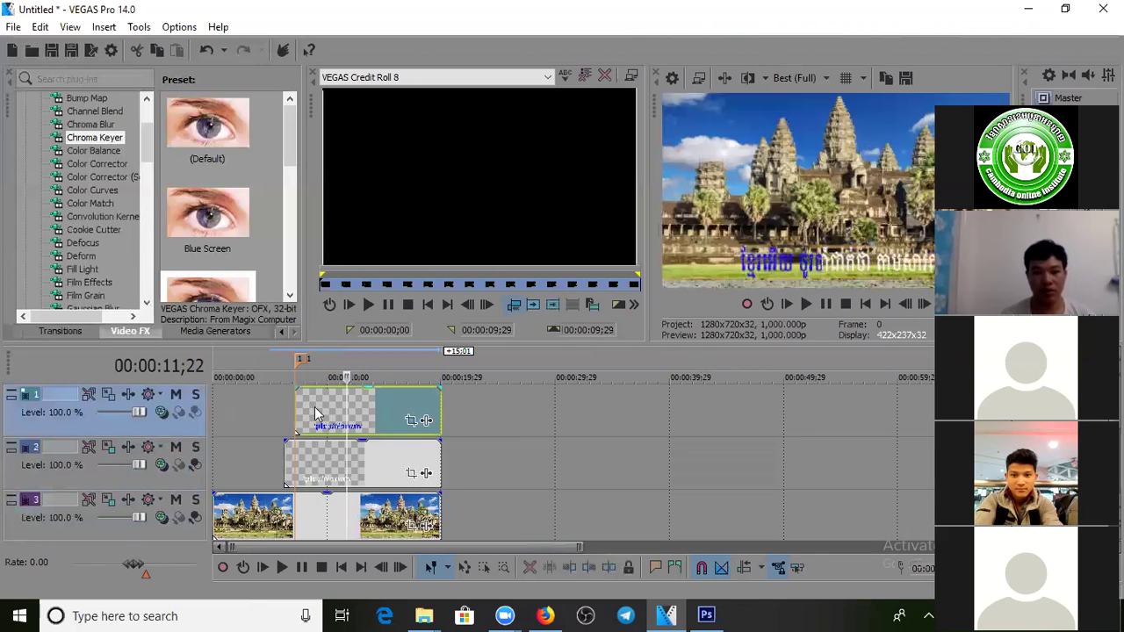
{"action": "left_click", "coordinate": [314, 410]}
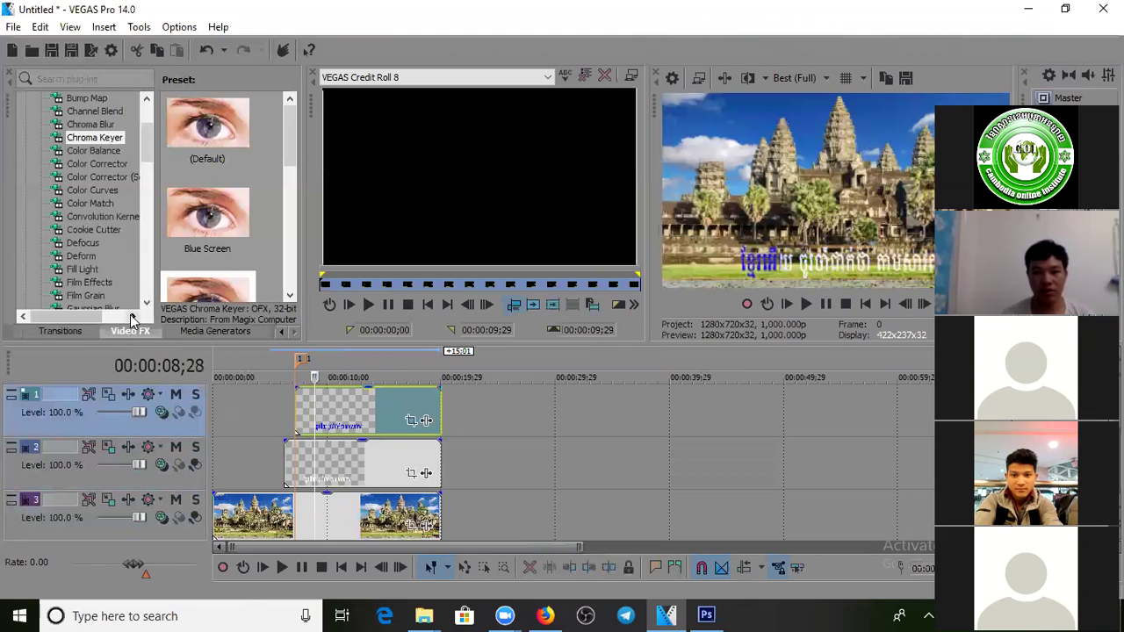
Step: Add a Solid Color media event with the Cyan preset at the start of the second video track
{"action": "mouse_move", "coordinate": [292, 151]}
{"action": "left_mouse_down"}
{"action": "mouse_move", "coordinate": [292, 184]}
{"action": "mouse_move", "coordinate": [290, 151]}
{"action": "left_mouse_up"}
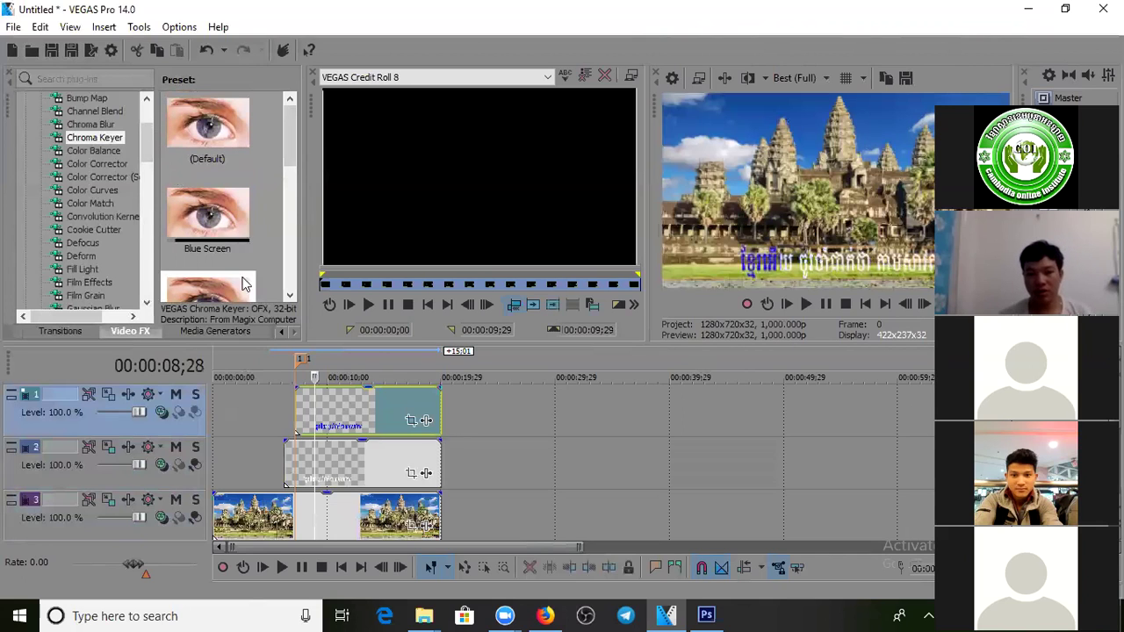
{"action": "left_click", "coordinate": [232, 332]}
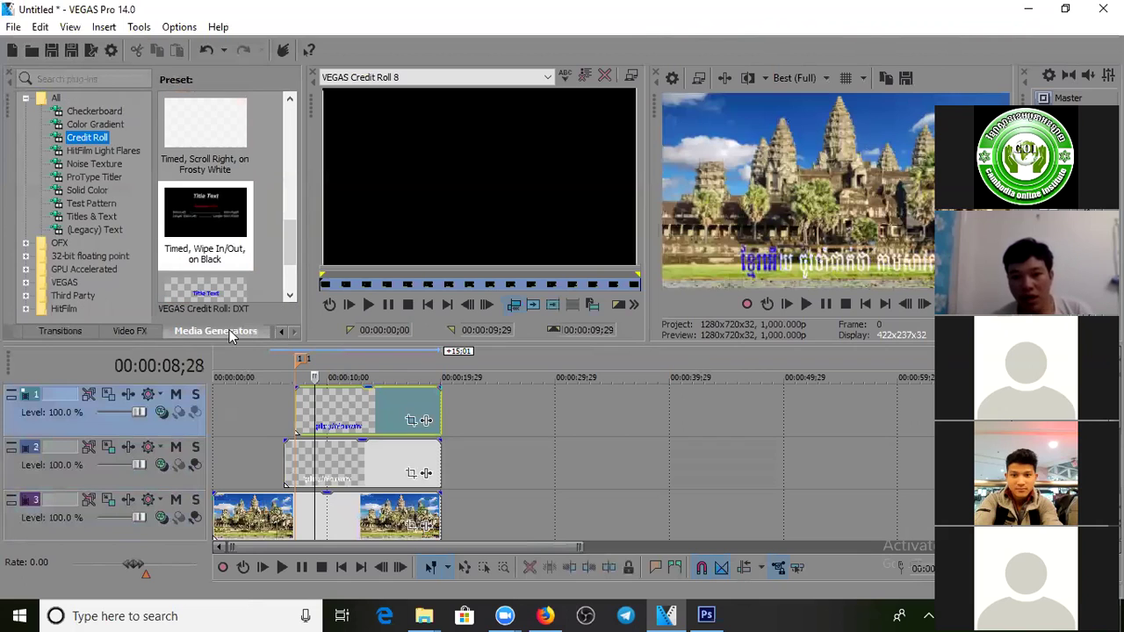
{"action": "left_click", "coordinate": [87, 190]}
{"action": "left_click_drag", "start_coordinate": [292, 132], "coordinate": [293, 235]}
{"action": "left_click", "coordinate": [252, 266]}
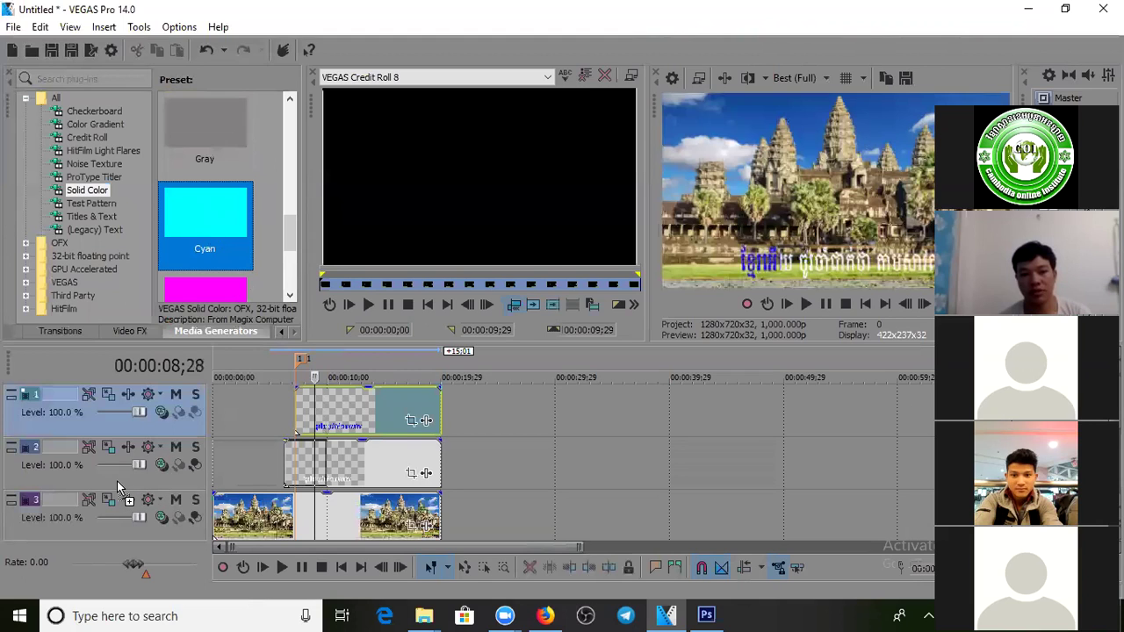
{"action": "left_click_drag", "start_coordinate": [120, 487], "coordinate": [220, 465]}
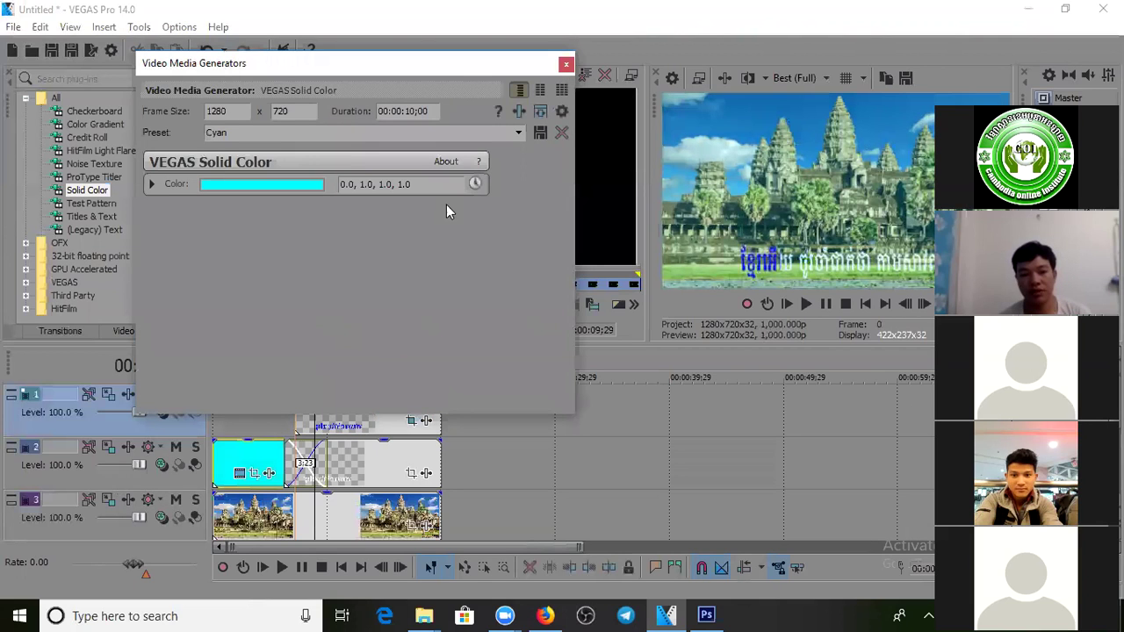
Step: Undo the cyan event on the lyric track and add a Cyan Solid Color event at the start of a new video track
{"action": "left_click", "coordinate": [566, 65]}
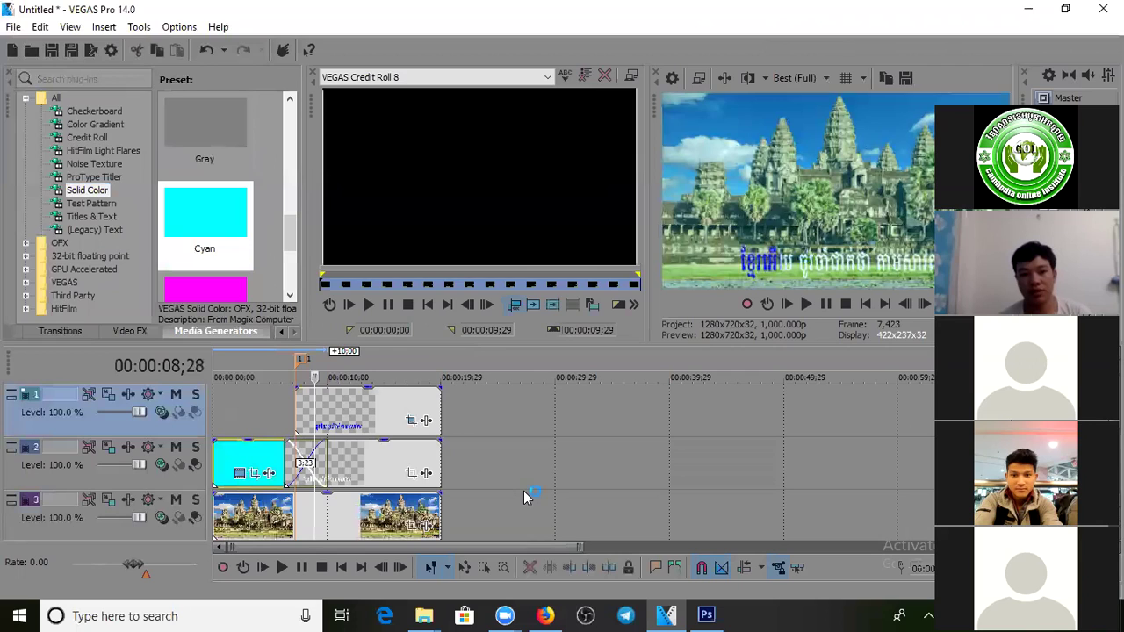
{"action": "key", "text": "ctrl+z"}
{"action": "right_click", "coordinate": [123, 482]}
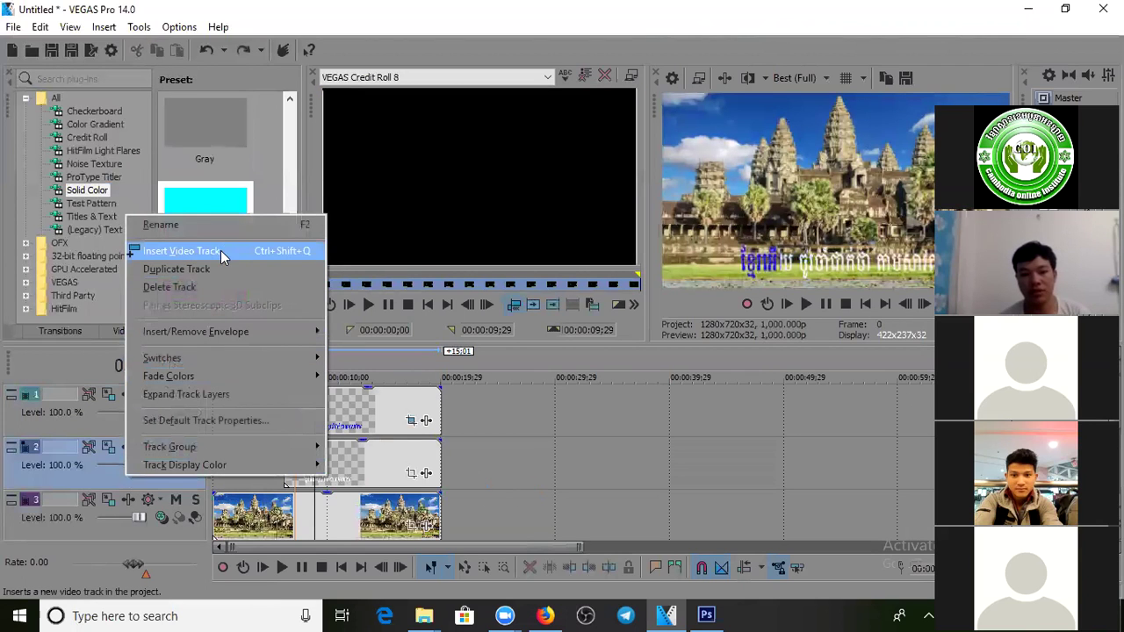
{"action": "left_click", "coordinate": [182, 252]}
{"action": "left_click_drag", "start_coordinate": [205, 219], "coordinate": [228, 471]}
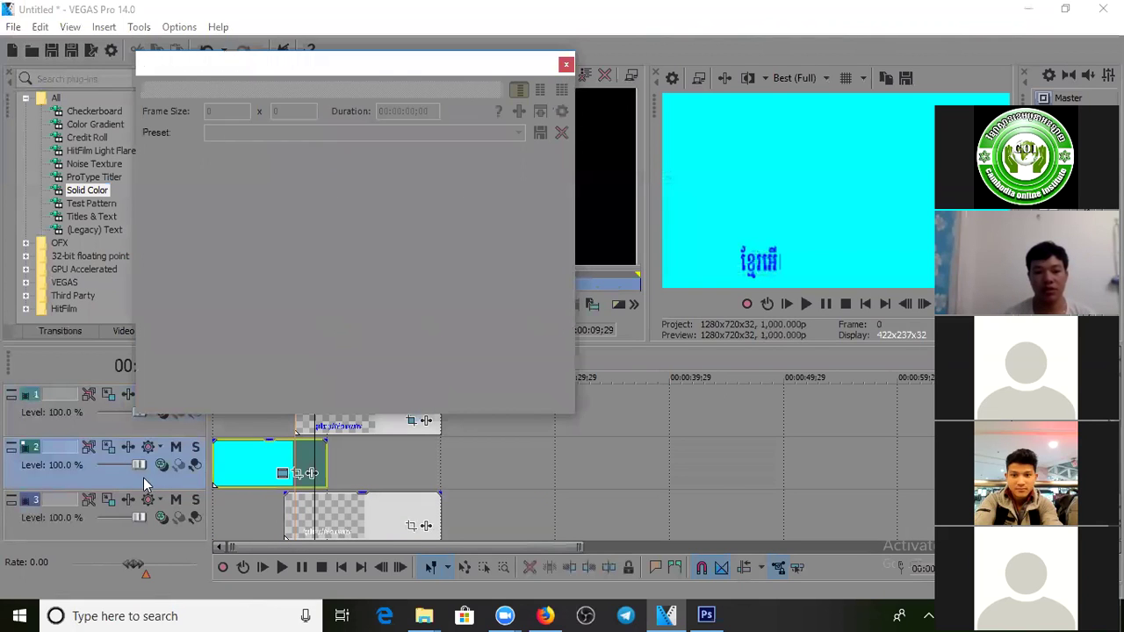
{"action": "left_click", "coordinate": [566, 64]}
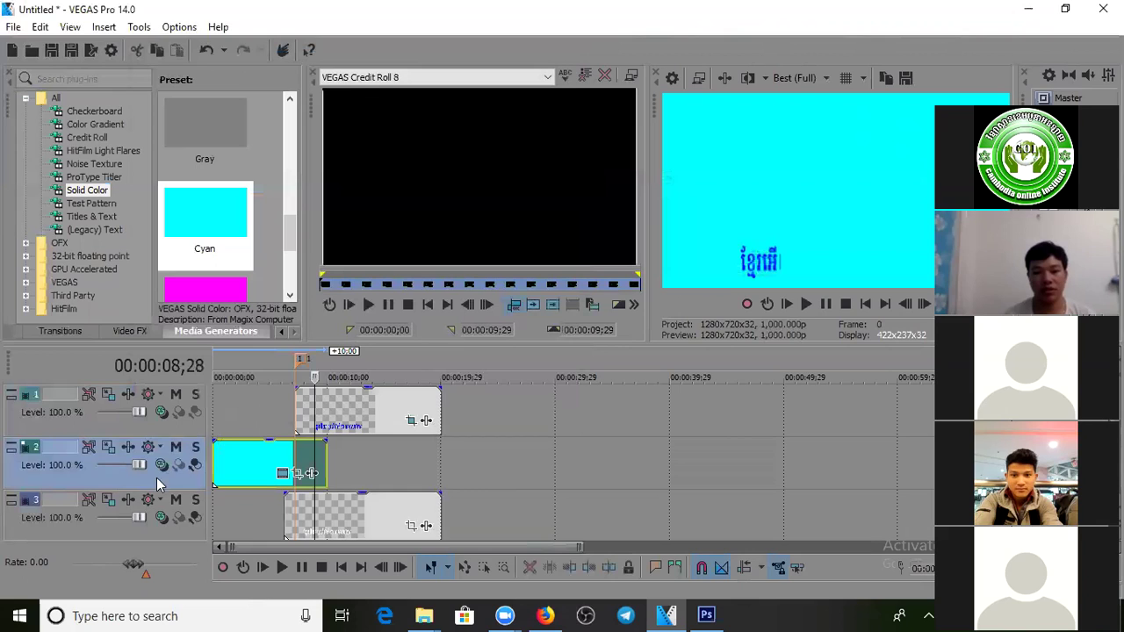
Step: Move the cyan track below both lyric tracks and extend its event to about 46 seconds on the timeline
{"action": "left_click_drag", "start_coordinate": [118, 476], "coordinate": [123, 517]}
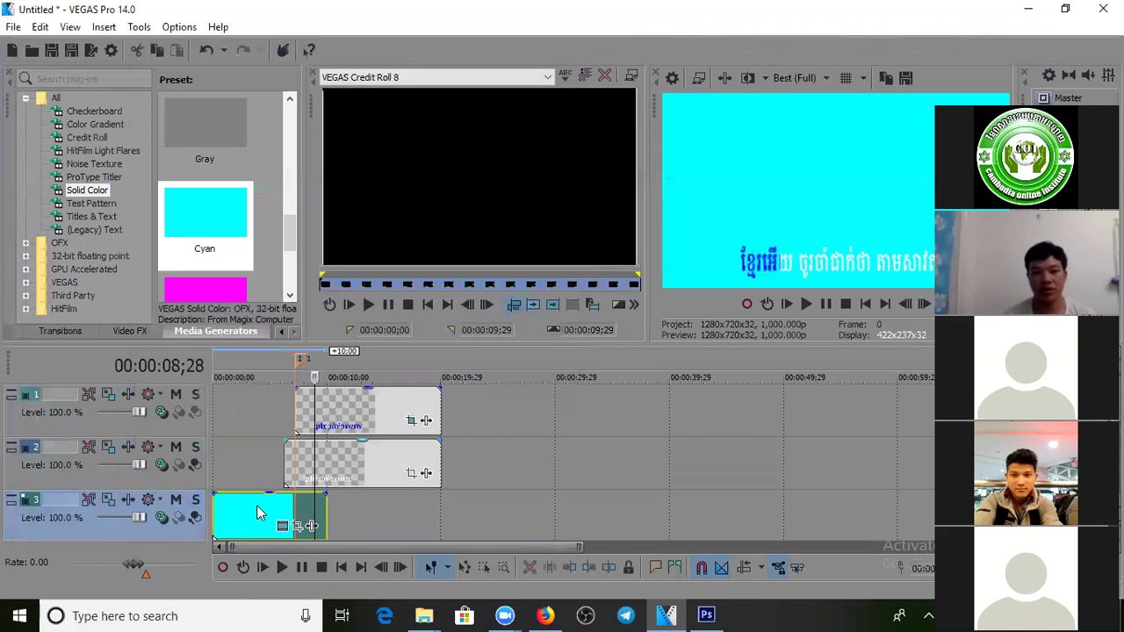
{"action": "left_click_drag", "start_coordinate": [327, 513], "coordinate": [743, 513]}
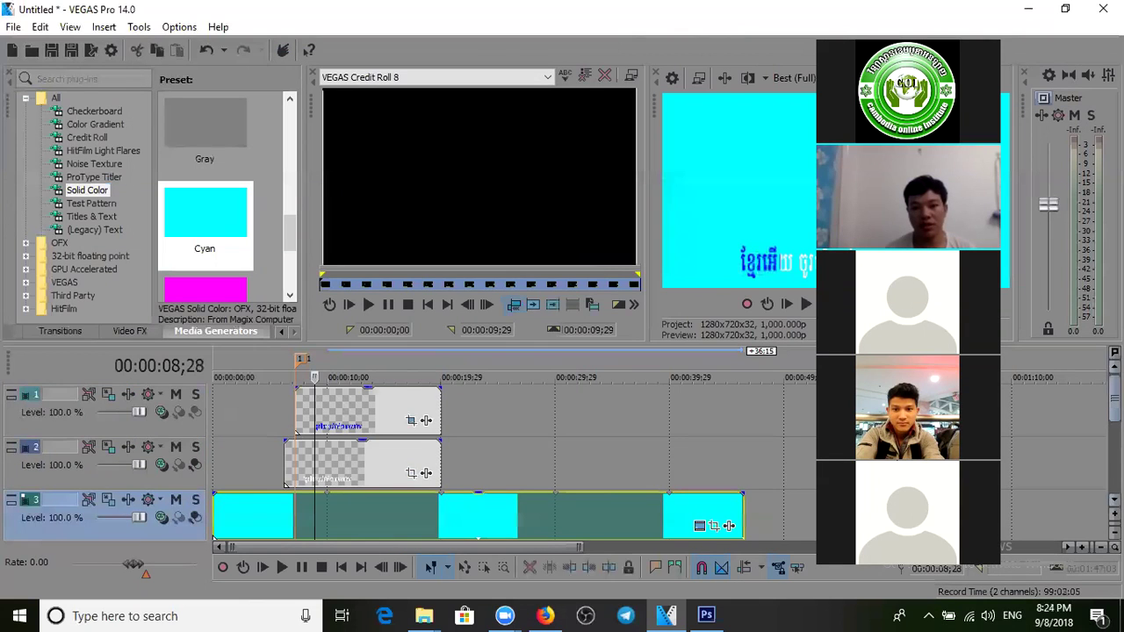
Step: Open the Pan/Crop settings of the cyan event and show its Source options
{"action": "scroll", "coordinate": [479, 466], "scroll_direction": "down", "scroll_amount": 1}
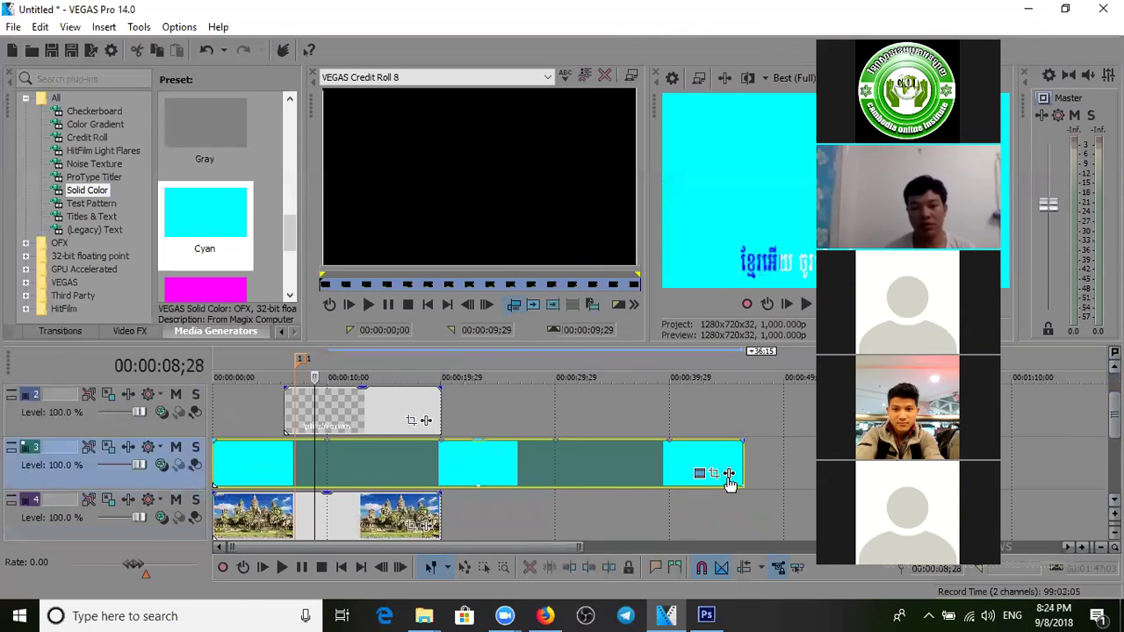
{"action": "left_click", "coordinate": [714, 474]}
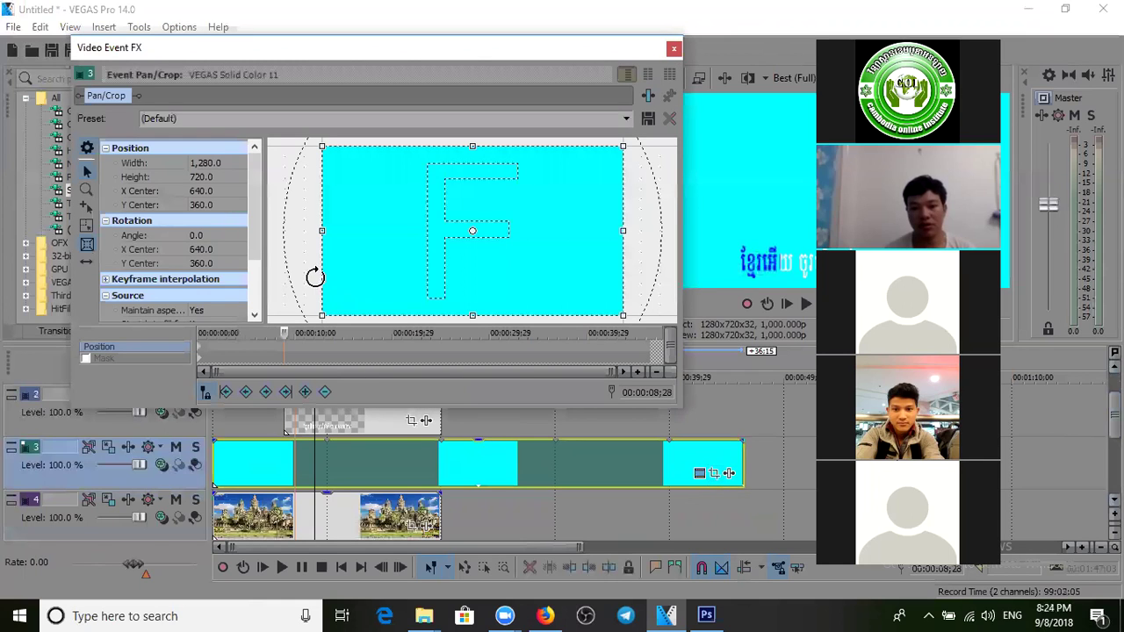
{"action": "left_click_drag", "start_coordinate": [251, 228], "coordinate": [255, 270]}
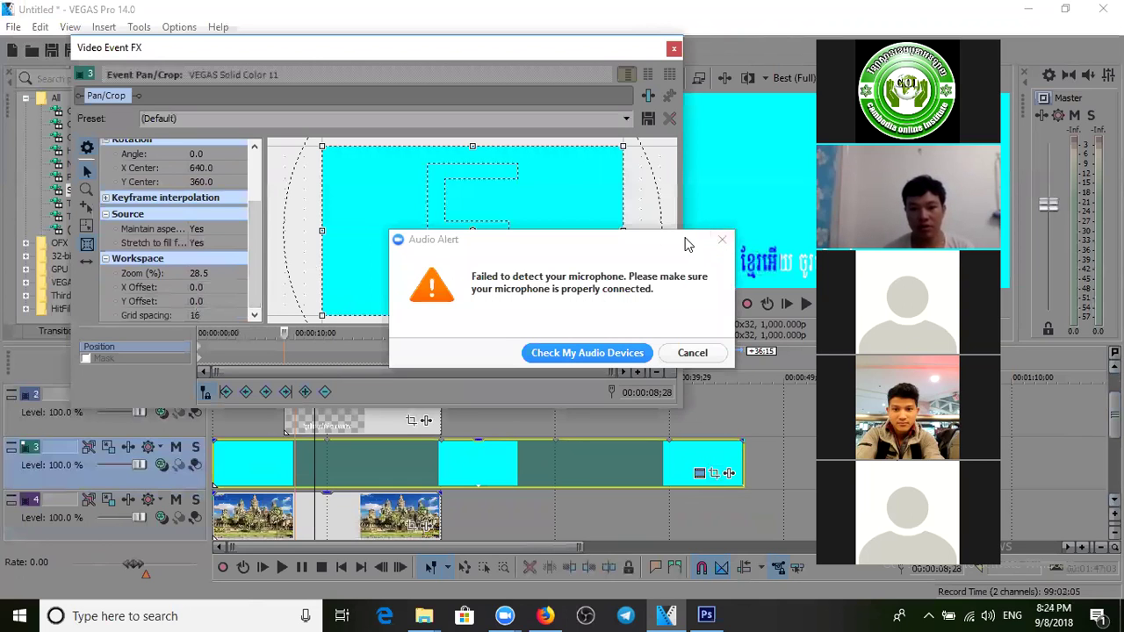
Step: Dismiss the microphone alert, close the audio settings and return to the cyan event's Pan/Crop settings
{"action": "left_click_drag", "start_coordinate": [687, 244], "coordinate": [617, 202]}
{"action": "left_click", "coordinate": [652, 199]}
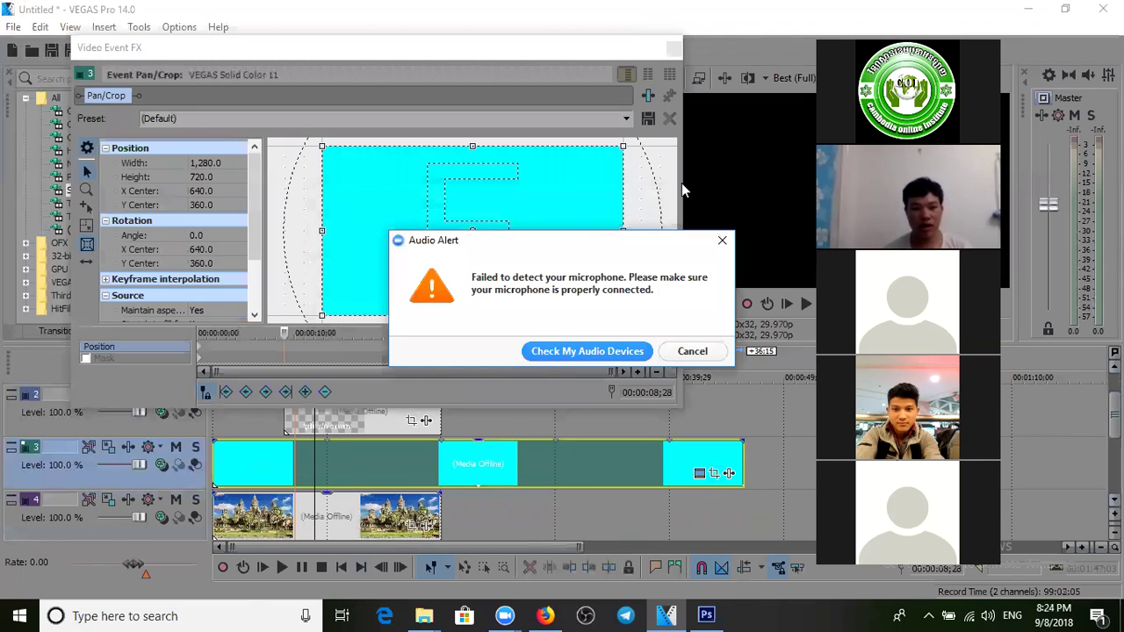
{"action": "key", "text": "Return"}
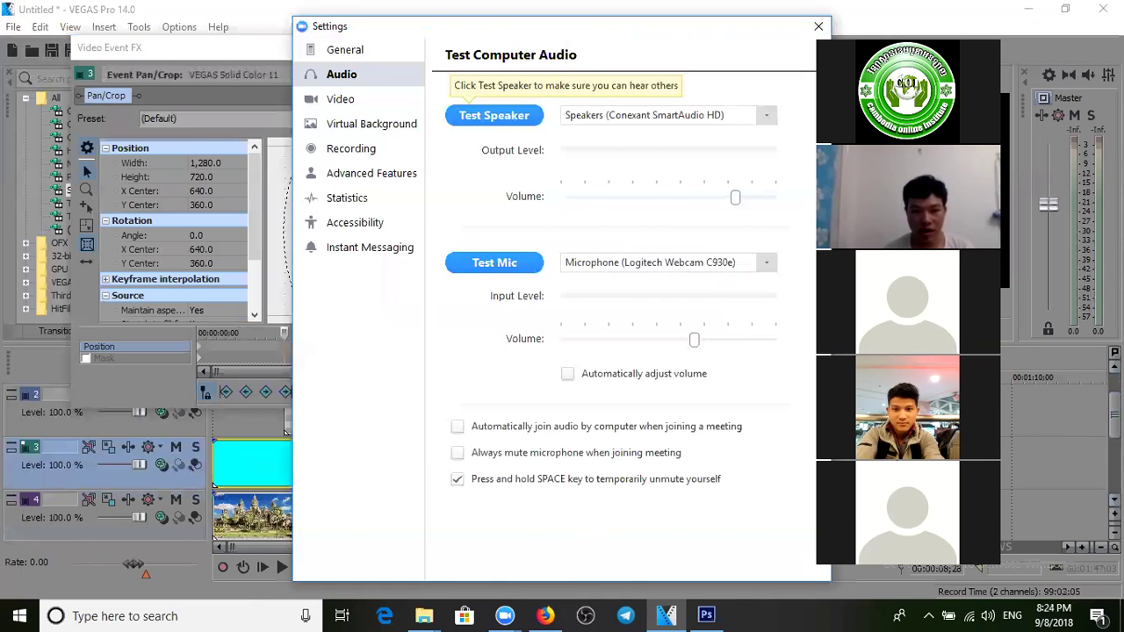
{"action": "left_click", "coordinate": [826, 16]}
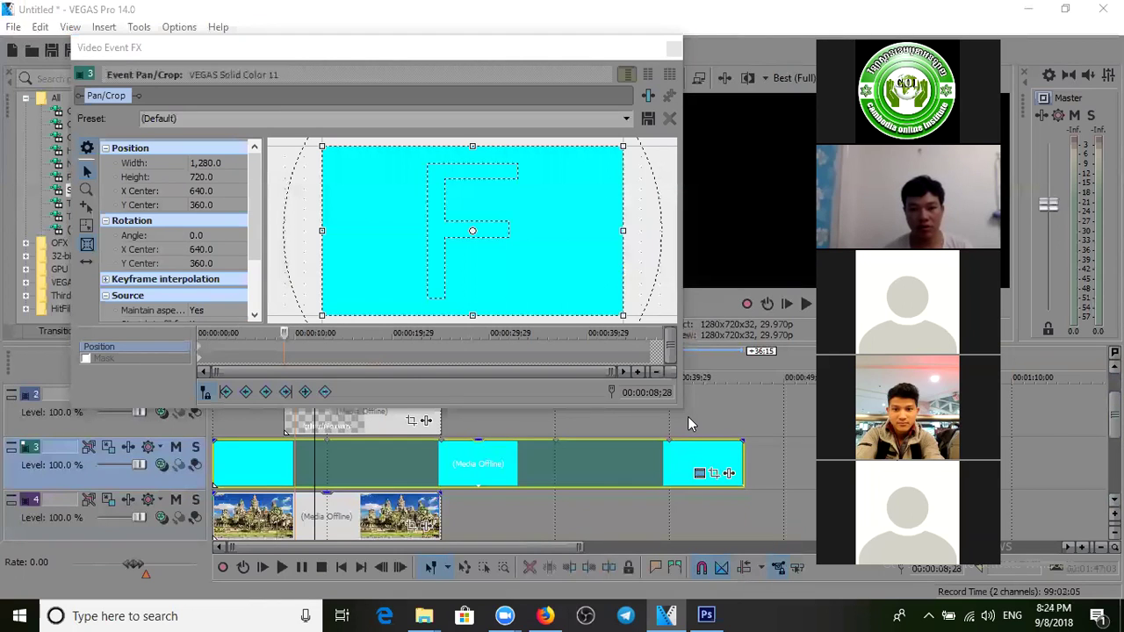
{"action": "left_click", "coordinate": [290, 254]}
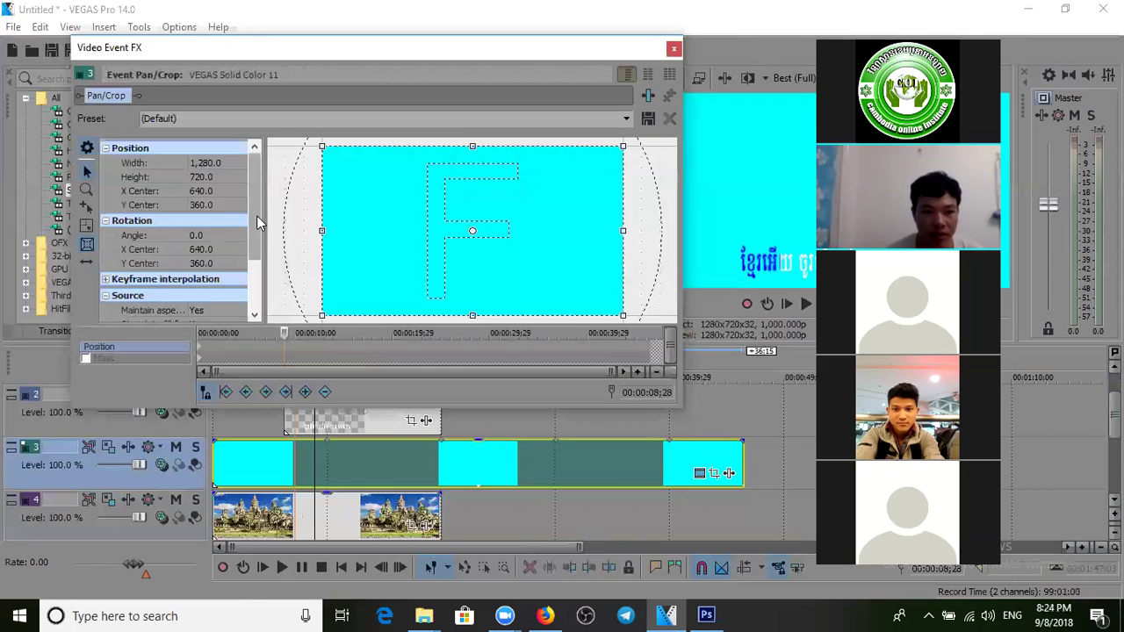
Step: Set both Maintain aspect ratio and Stretch to fill frame to No for the cyan event
{"action": "scroll", "coordinate": [228, 236], "scroll_direction": "down", "scroll_amount": 2}
{"action": "left_click", "coordinate": [220, 228]}
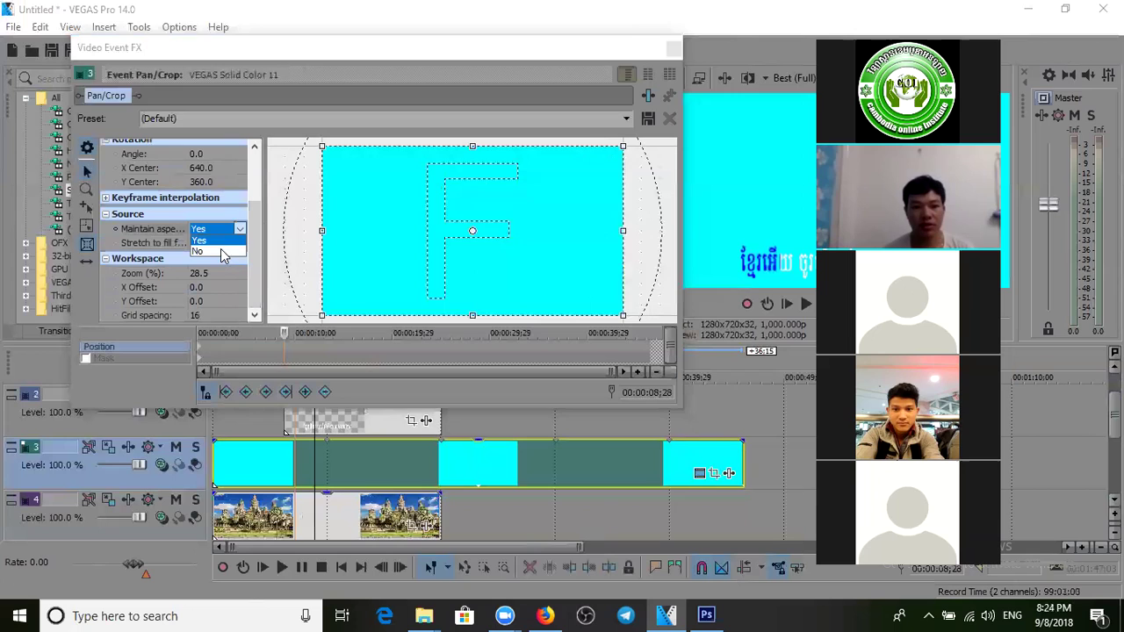
{"action": "left_click", "coordinate": [221, 250]}
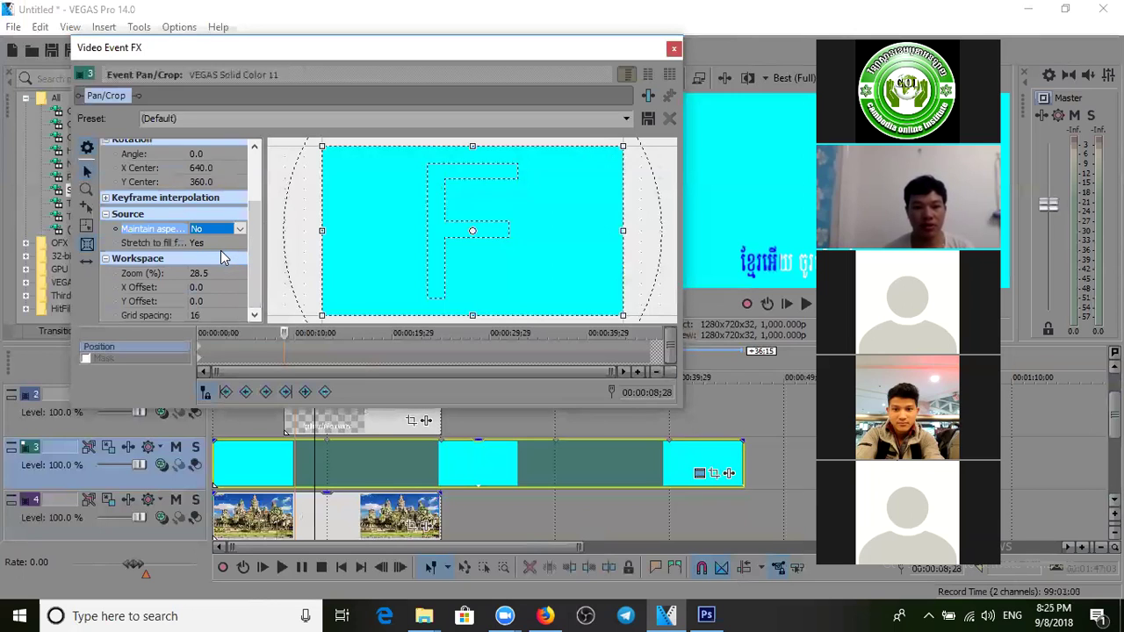
{"action": "left_click", "coordinate": [223, 242]}
{"action": "left_click", "coordinate": [216, 266]}
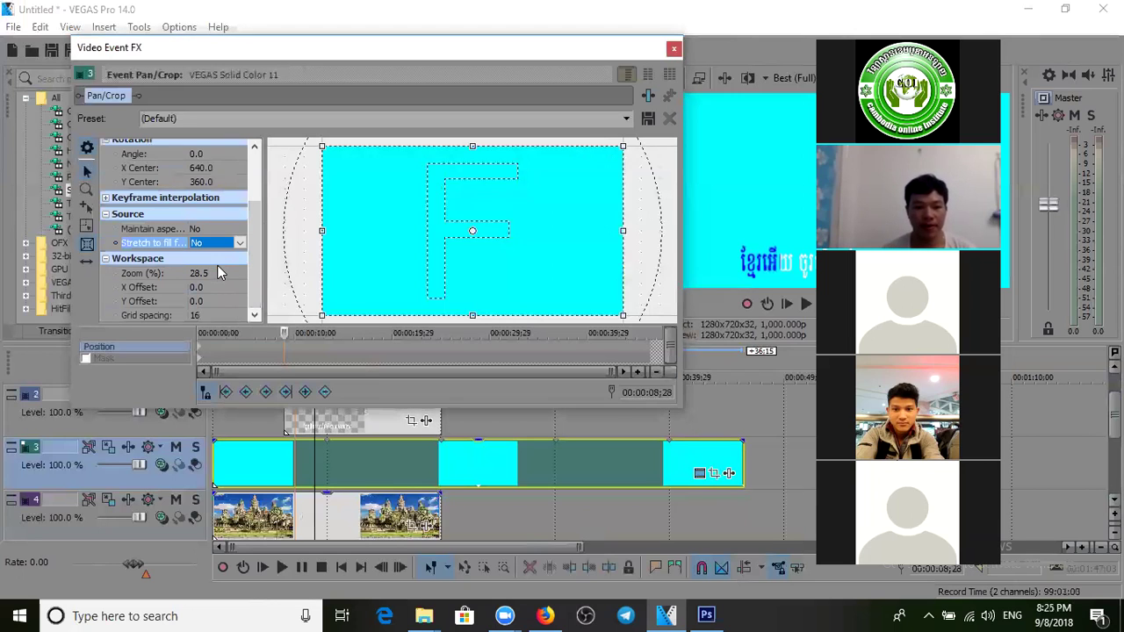
Step: Shrink the cyan event's crop frame to a strip about 145 high and move it down behind the lyrics, centred vertically at about 630
{"action": "left_click_drag", "start_coordinate": [473, 145], "coordinate": [518, 228]}
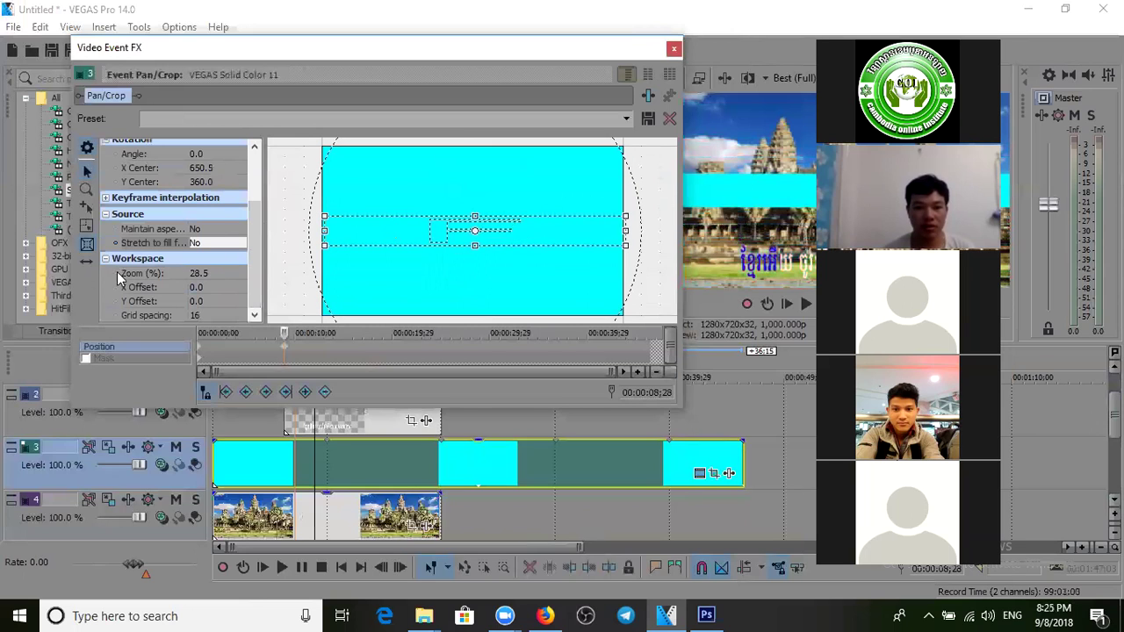
{"action": "left_click", "coordinate": [91, 262]}
{"action": "left_click_drag", "start_coordinate": [537, 231], "coordinate": [541, 296]}
{"action": "left_click_drag", "start_coordinate": [475, 280], "coordinate": [476, 277]}
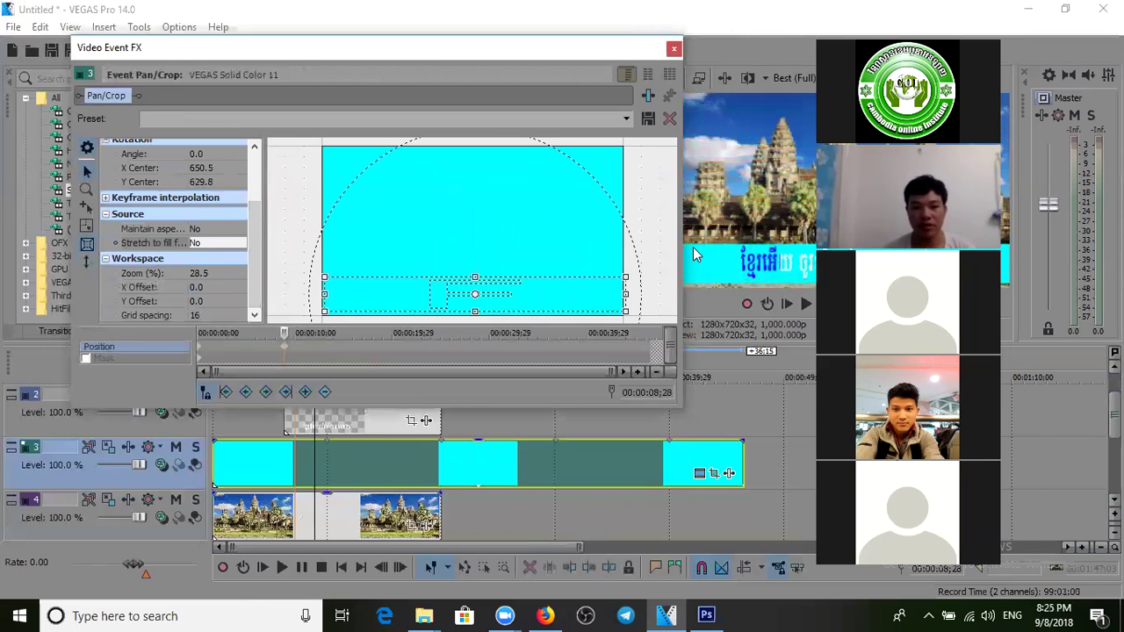
{"action": "left_click", "coordinate": [673, 50]}
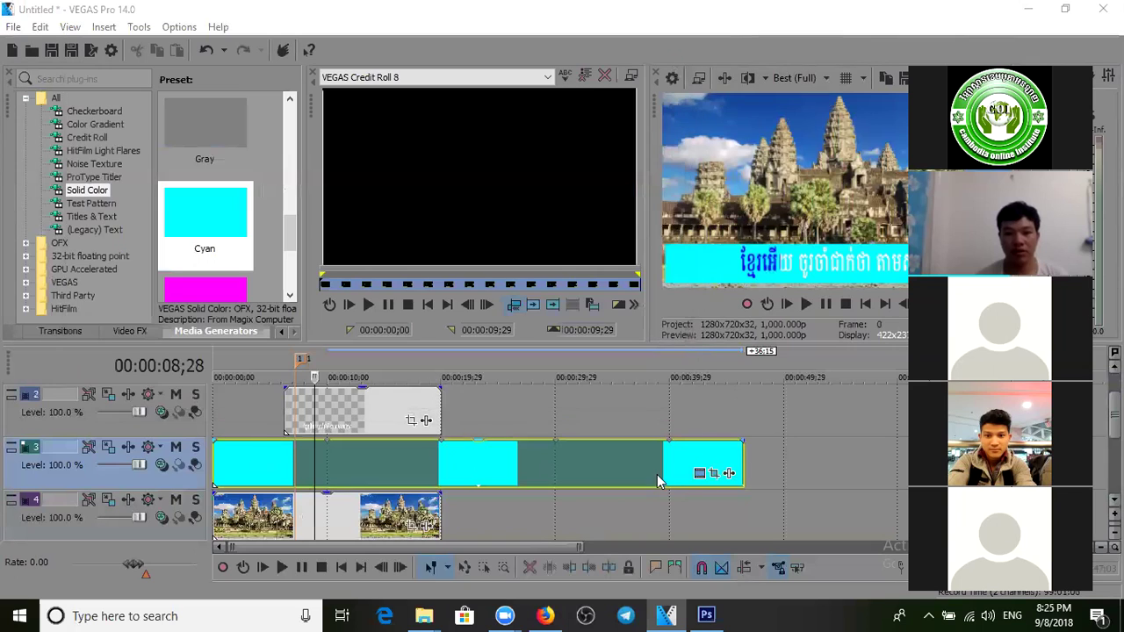
Step: Recolour the solid colour strip, trying blue 0.0, 0.15, 0.84 and settling on green 0.0, 0.92, 0.09
{"action": "left_click", "coordinate": [699, 475]}
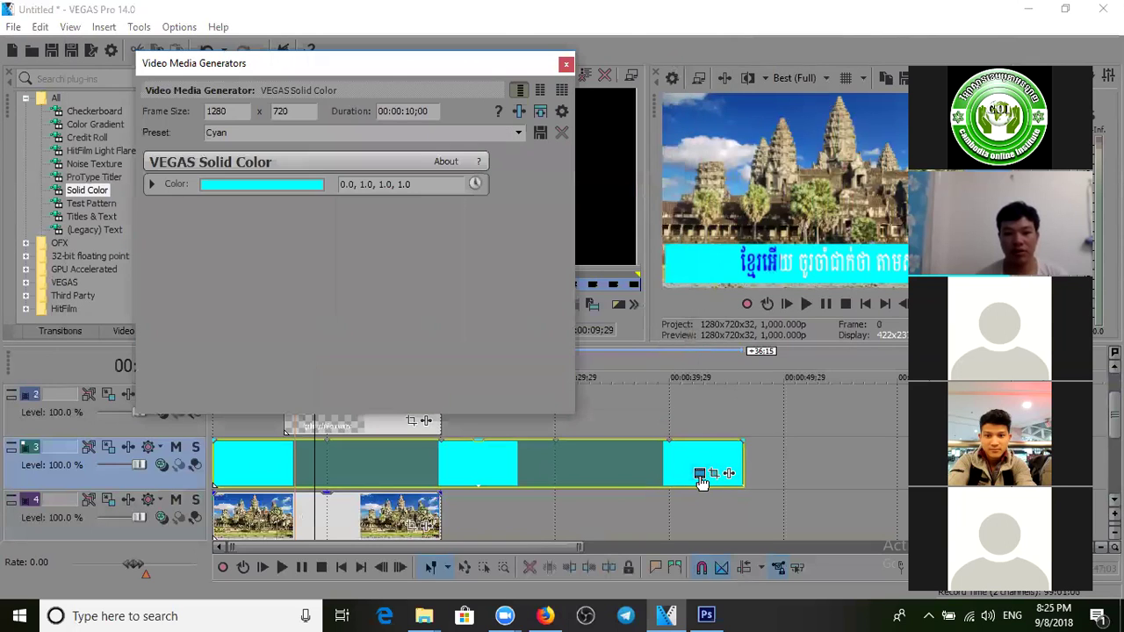
{"action": "left_click", "coordinate": [267, 185]}
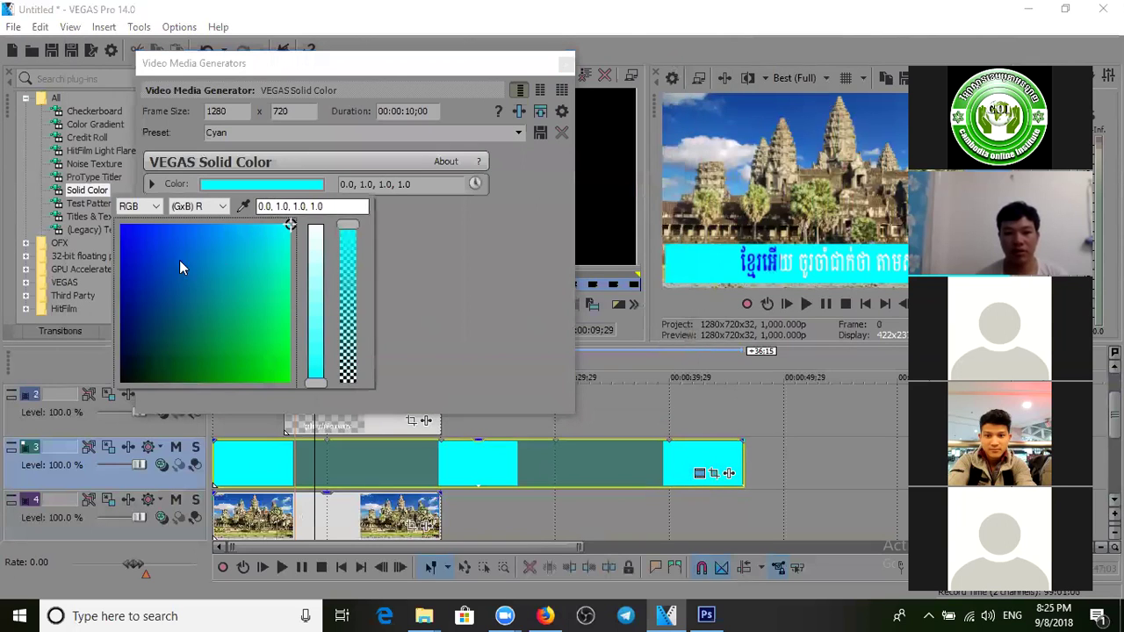
{"action": "left_click", "coordinate": [147, 248]}
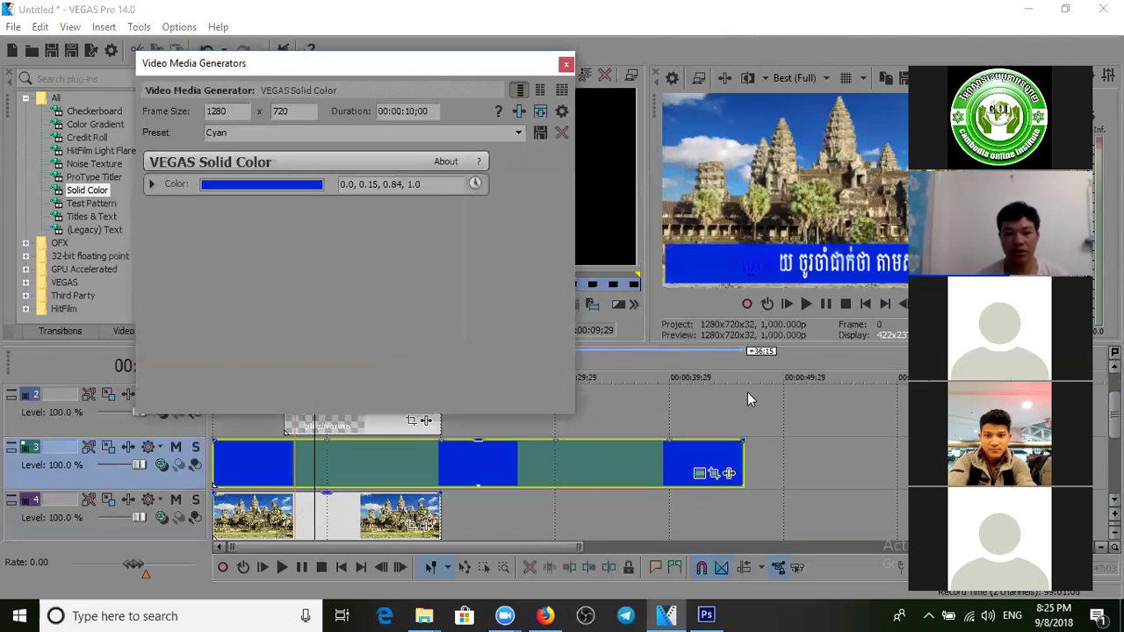
{"action": "left_click", "coordinate": [301, 184]}
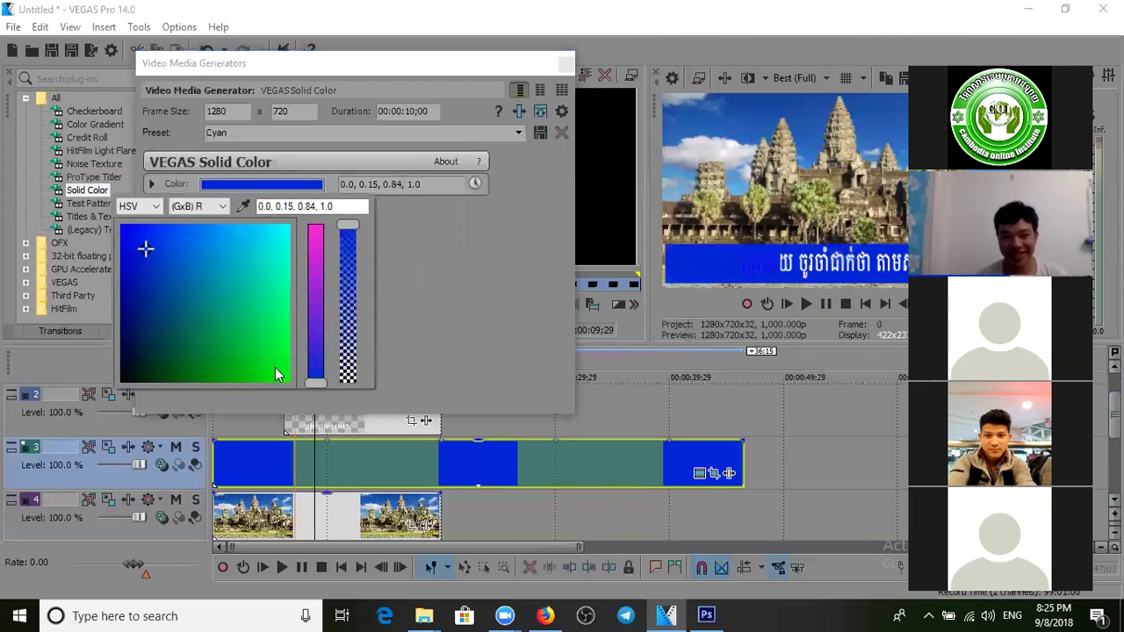
{"action": "key", "text": "alt+Tab"}
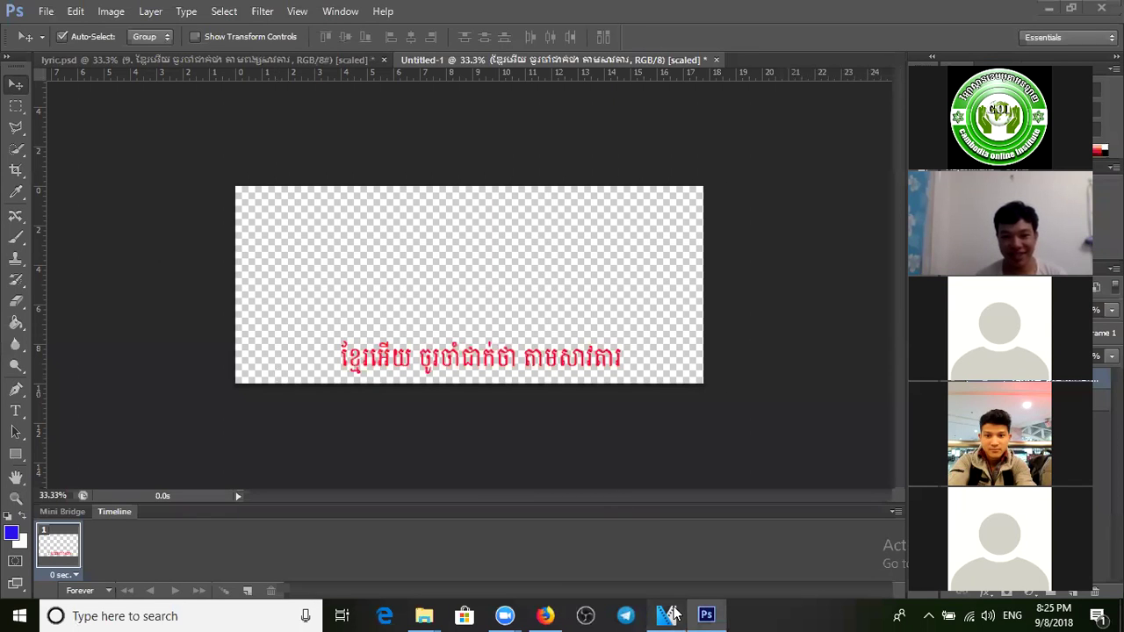
{"action": "left_click", "coordinate": [667, 615]}
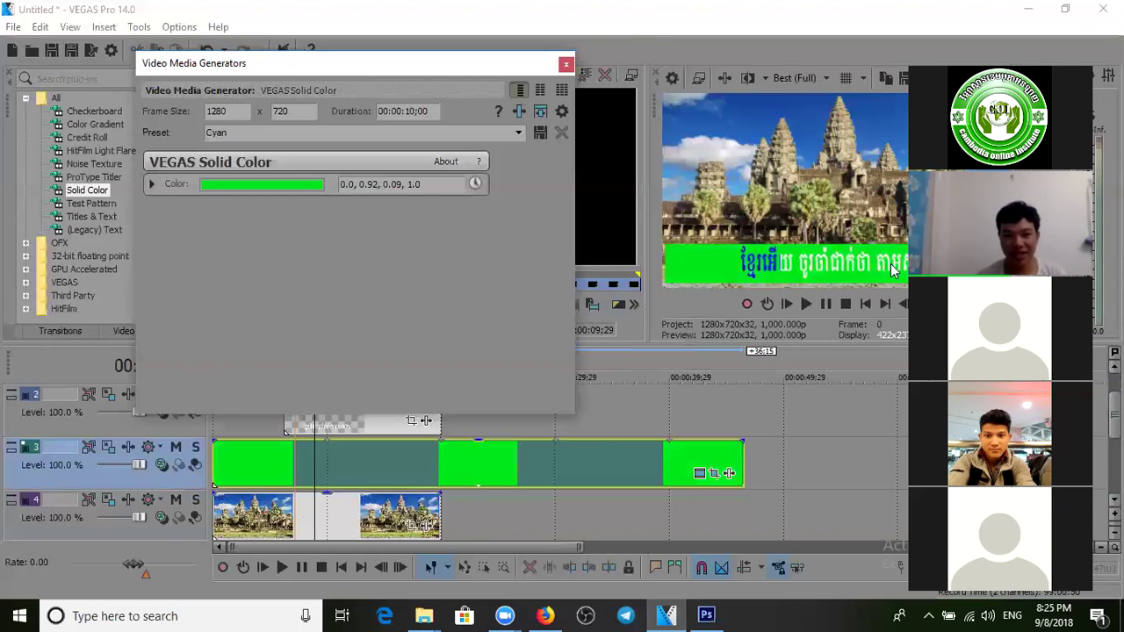
{"action": "left_click", "coordinate": [566, 64]}
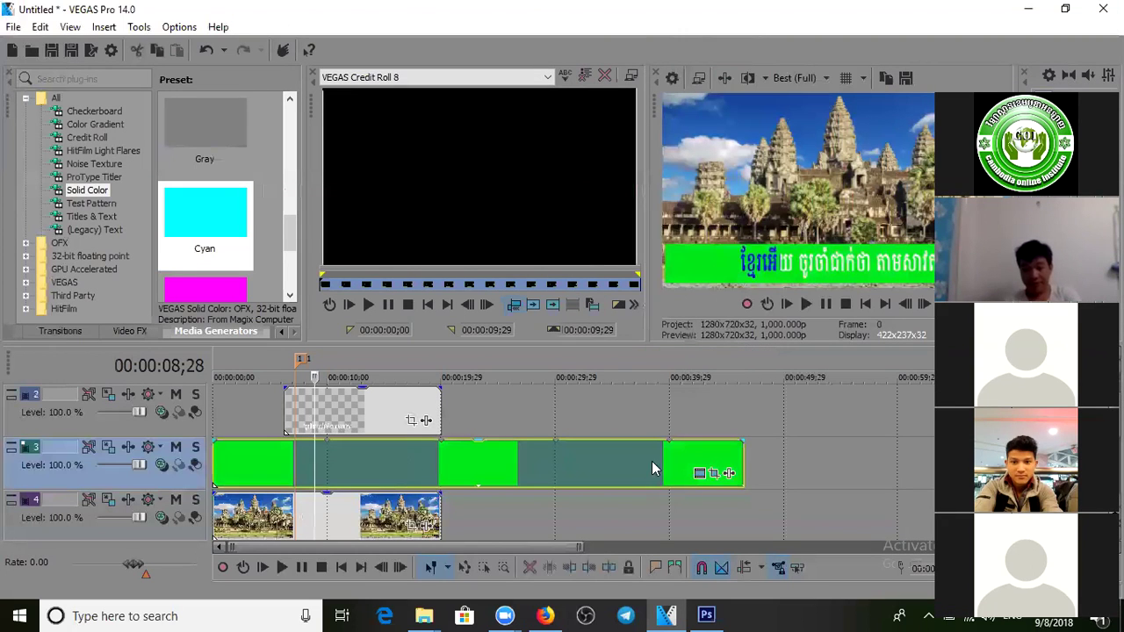
Step: Widen the green strip's Pan/Crop frame to about 1,356 so it extends past both side edges of the picture
{"action": "left_click", "coordinate": [722, 473]}
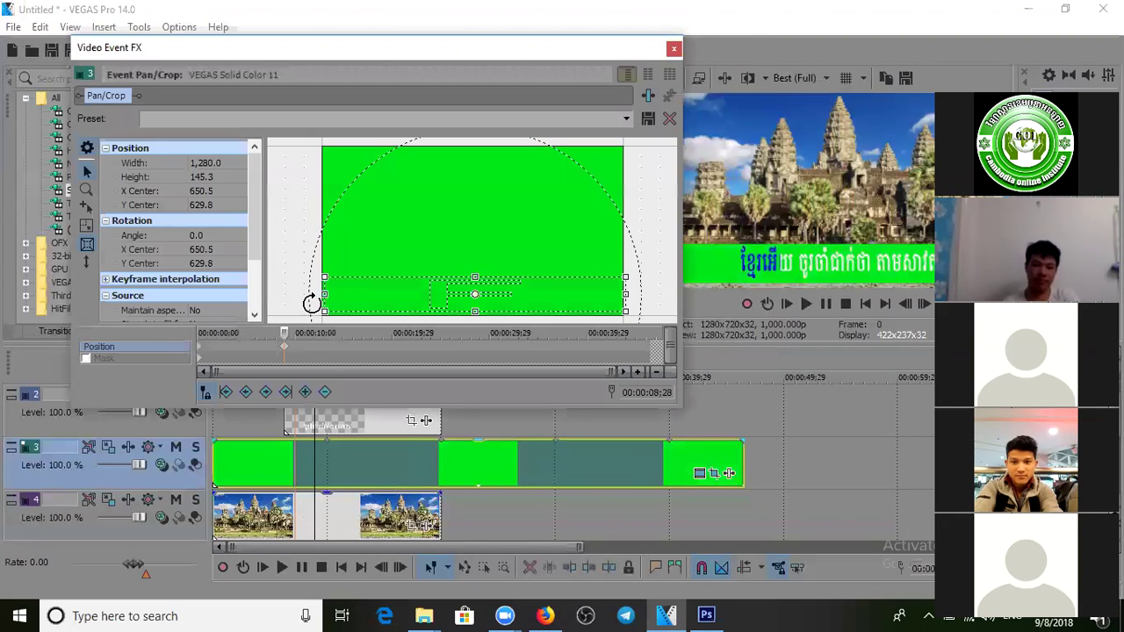
{"action": "left_click_drag", "start_coordinate": [323, 295], "coordinate": [313, 296]}
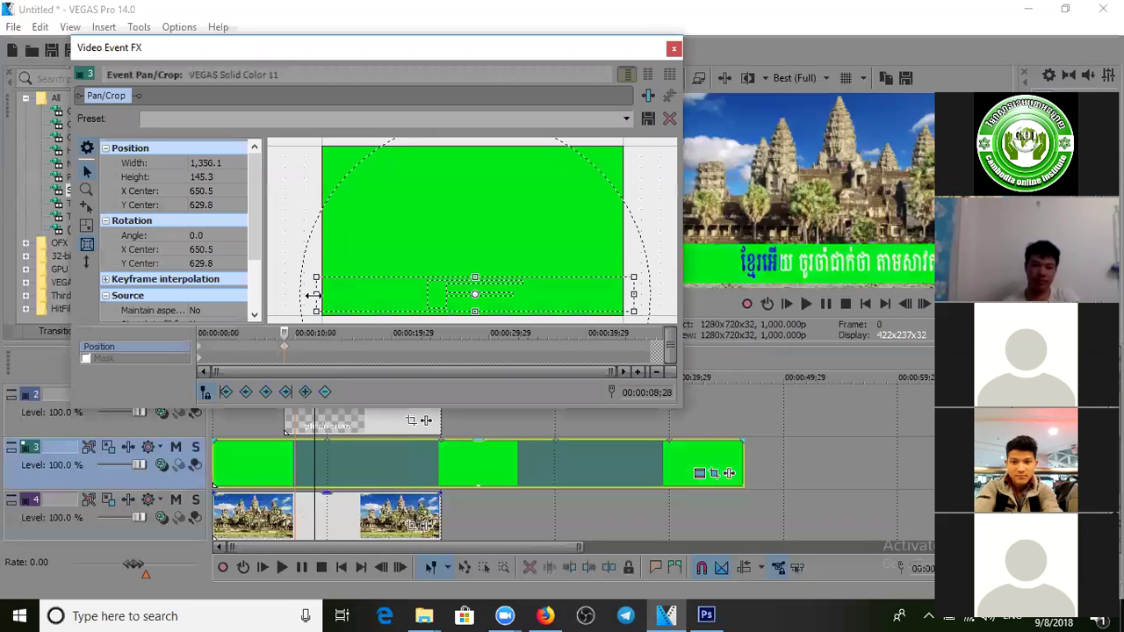
{"action": "left_click", "coordinate": [674, 47]}
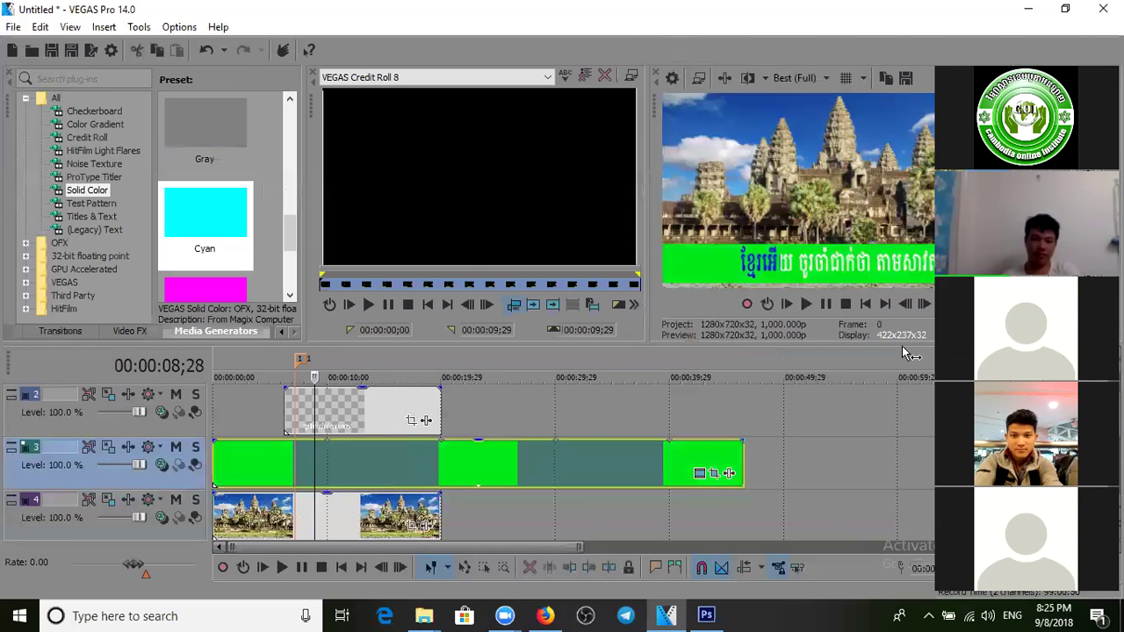
Step: Switch to Photoshop and change the red lyric text layer in Untitled-1 to near-white, fcfafa
{"action": "left_click", "coordinate": [707, 615]}
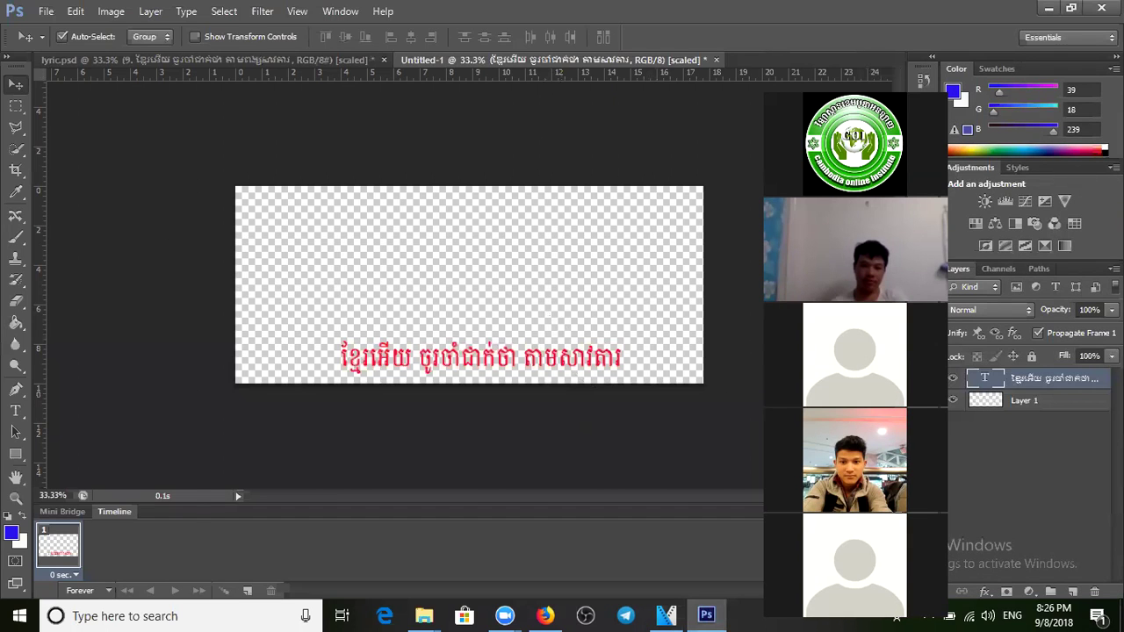
{"action": "double_click", "coordinate": [982, 379]}
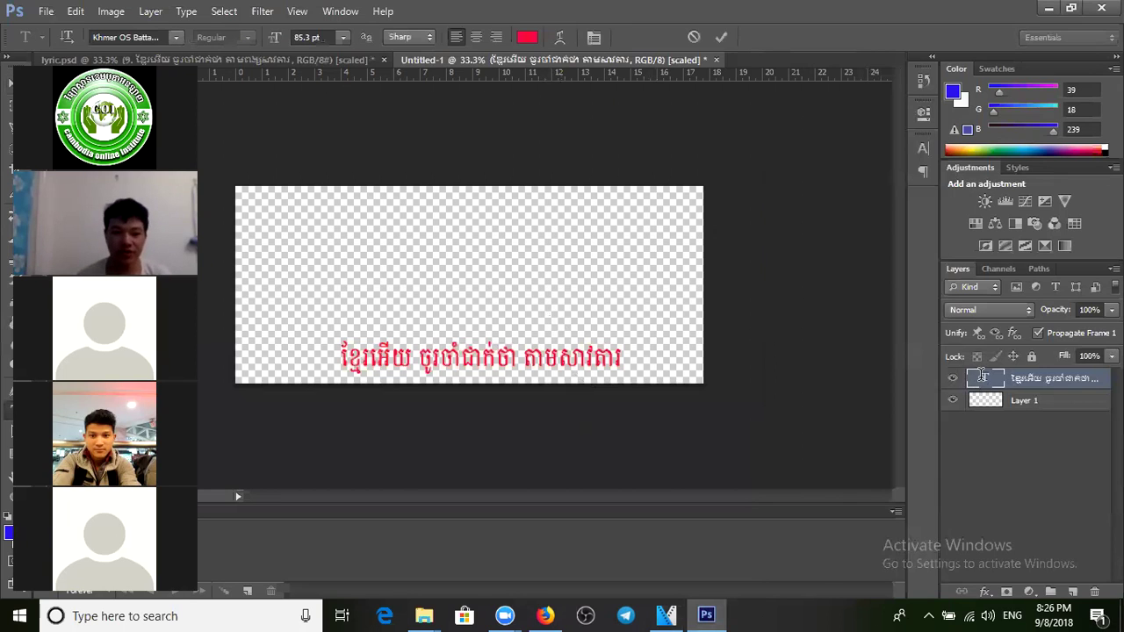
{"action": "left_click", "coordinate": [527, 36]}
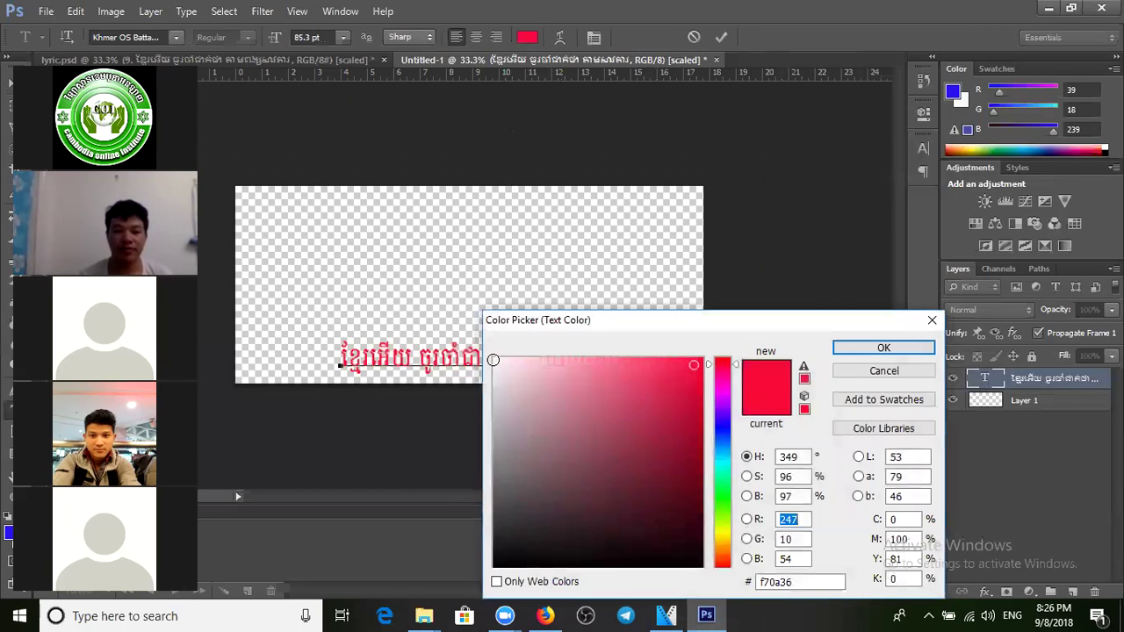
{"action": "left_click", "coordinate": [495, 360]}
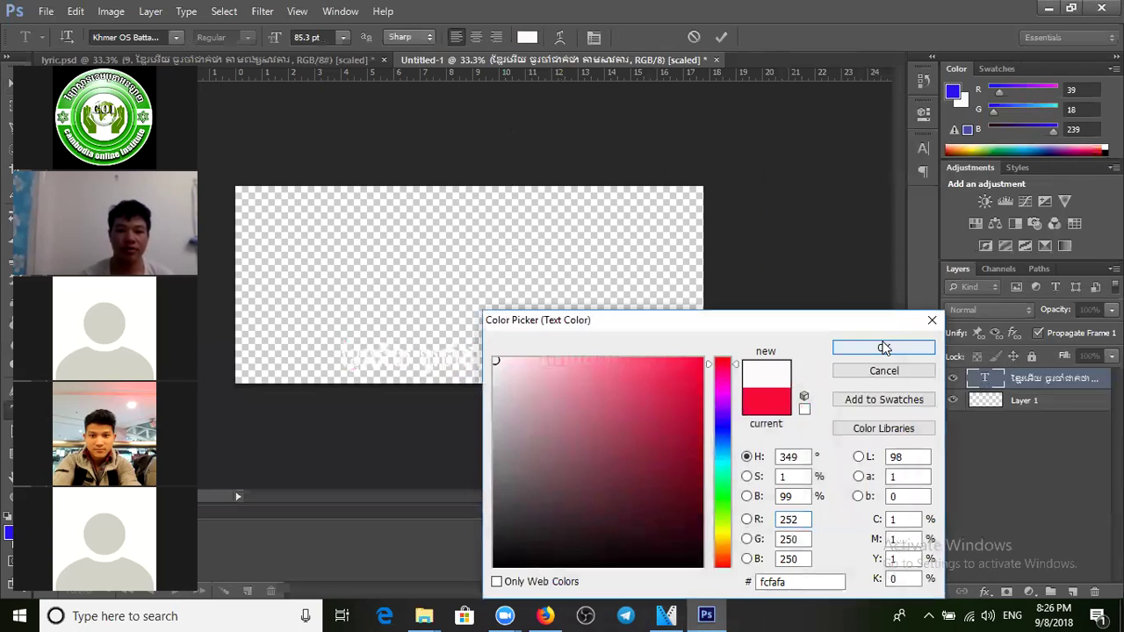
{"action": "left_click", "coordinate": [883, 348]}
Step: Add a 2 px black outside stroke to the near-white lyric text layer
{"action": "left_click", "coordinate": [984, 592]}
{"action": "left_click", "coordinate": [1019, 434]}
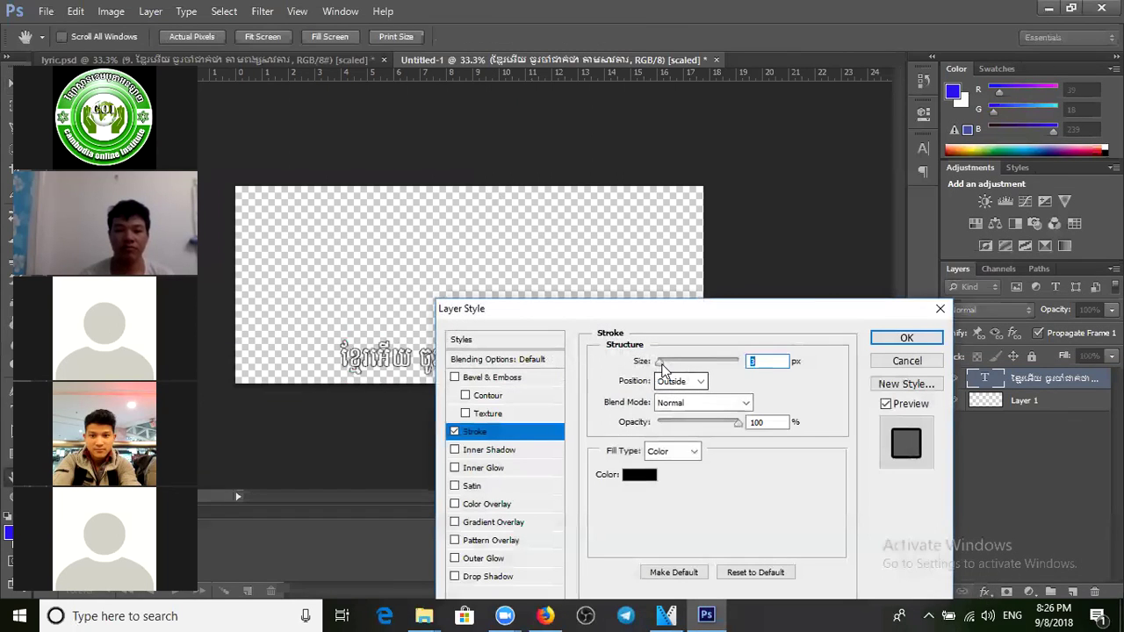
{"action": "left_click_drag", "start_coordinate": [661, 364], "coordinate": [659, 367]}
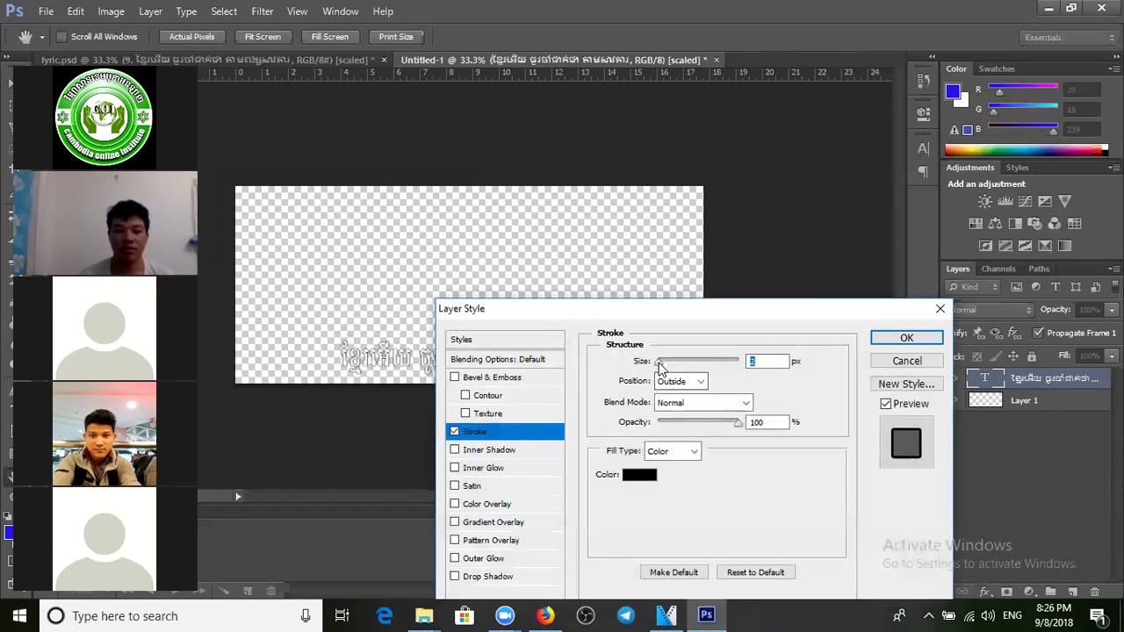
{"action": "left_click", "coordinate": [909, 339]}
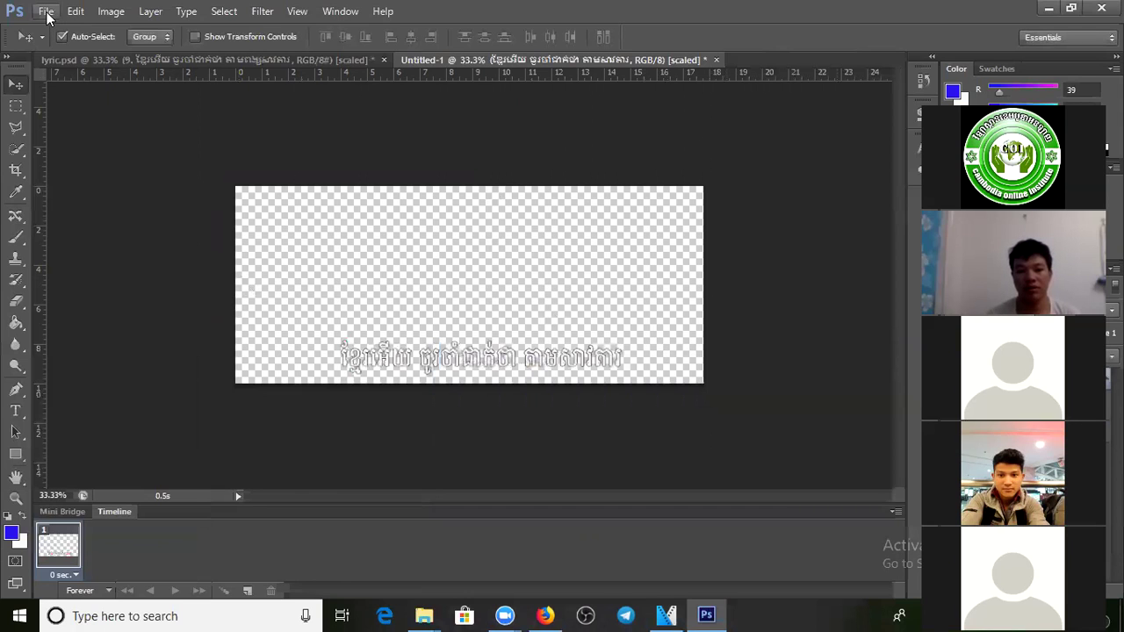
Step: Save a copy of the outlined lyric document in PNG format, overwriting the existing file 1.1 and accepting the PNG options
{"action": "left_click", "coordinate": [46, 11]}
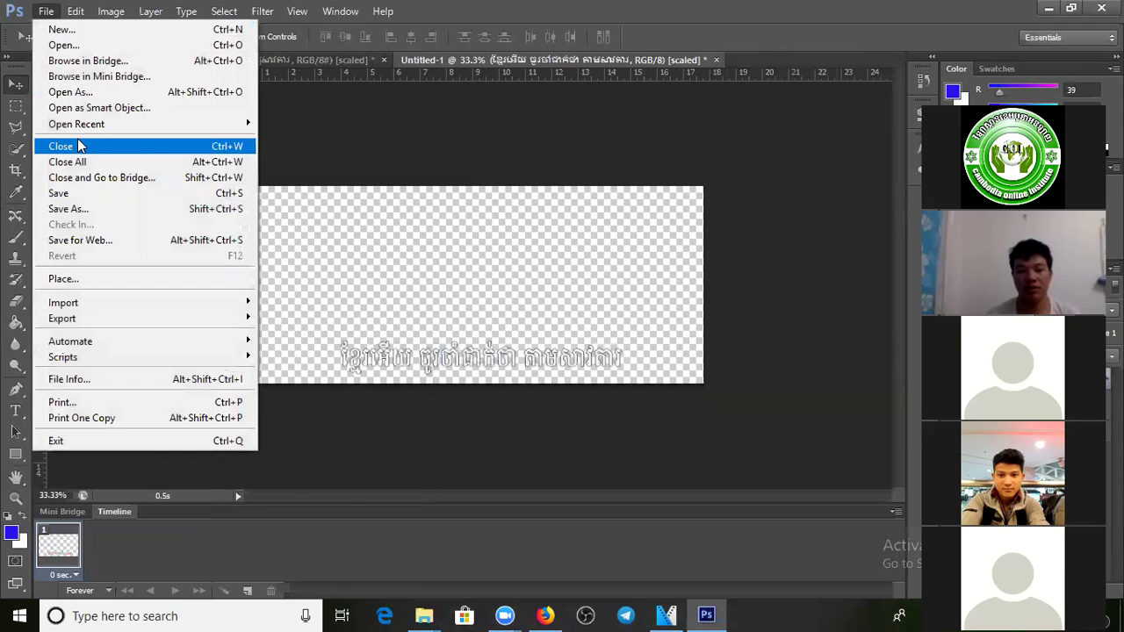
{"action": "left_click", "coordinate": [104, 211]}
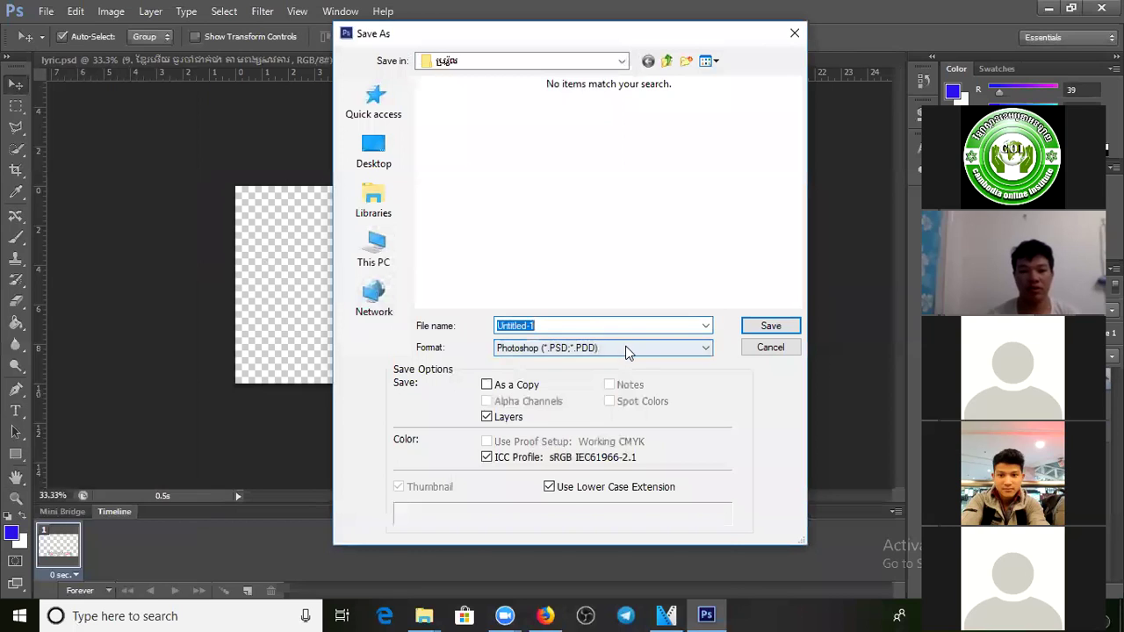
{"action": "left_click", "coordinate": [625, 350]}
{"action": "left_click", "coordinate": [575, 535]}
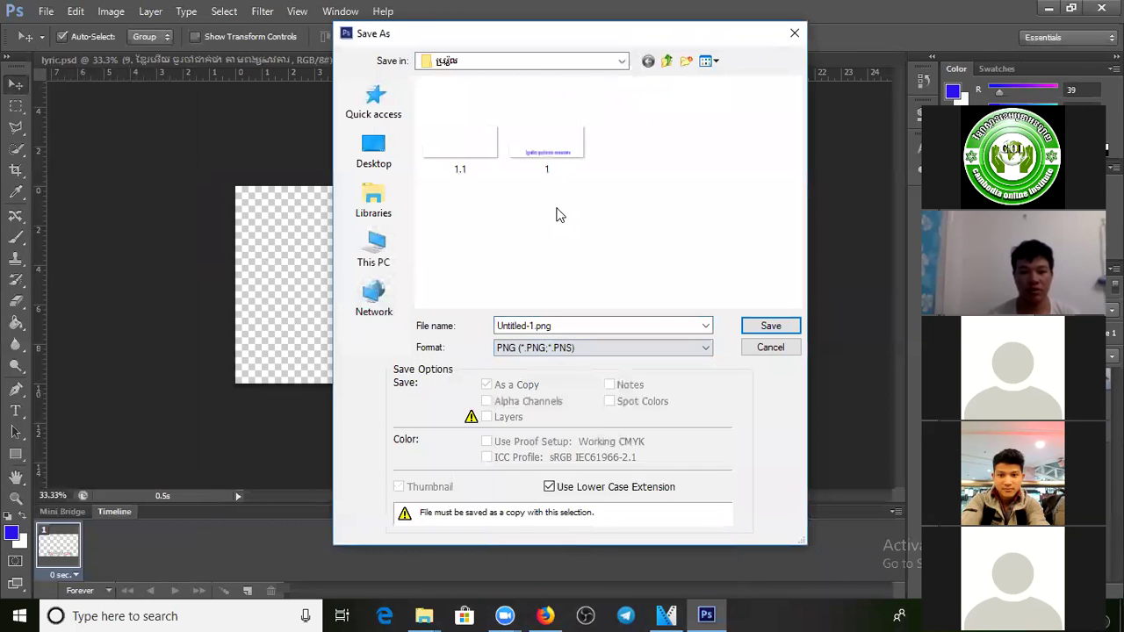
{"action": "left_click", "coordinate": [472, 151]}
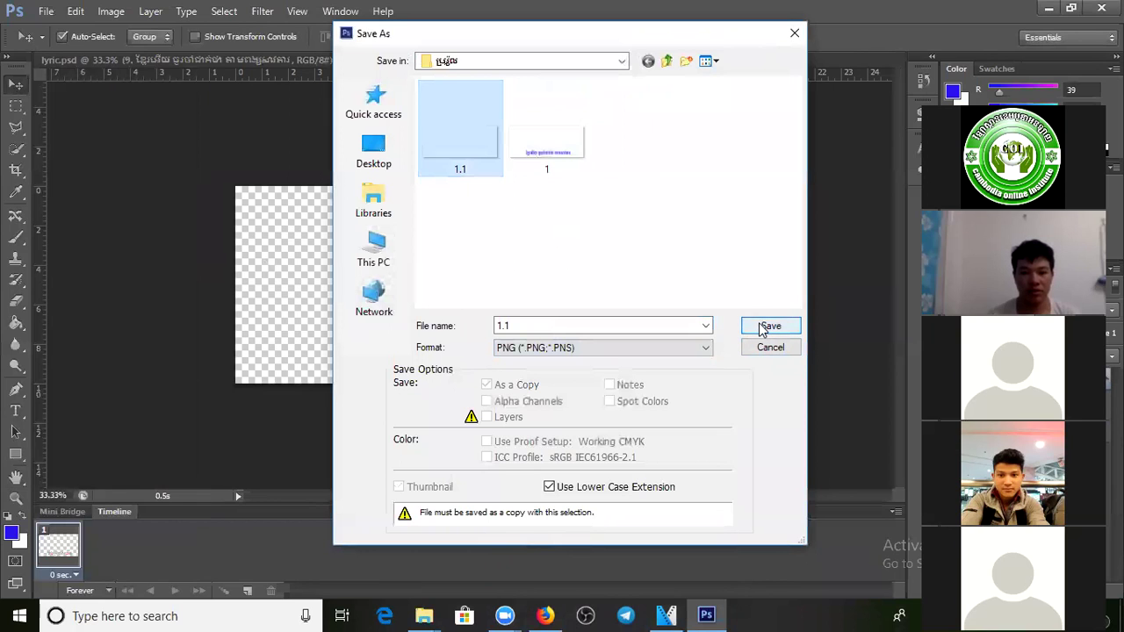
{"action": "left_click", "coordinate": [764, 328]}
{"action": "left_click", "coordinate": [533, 233]}
{"action": "left_click", "coordinate": [627, 194]}
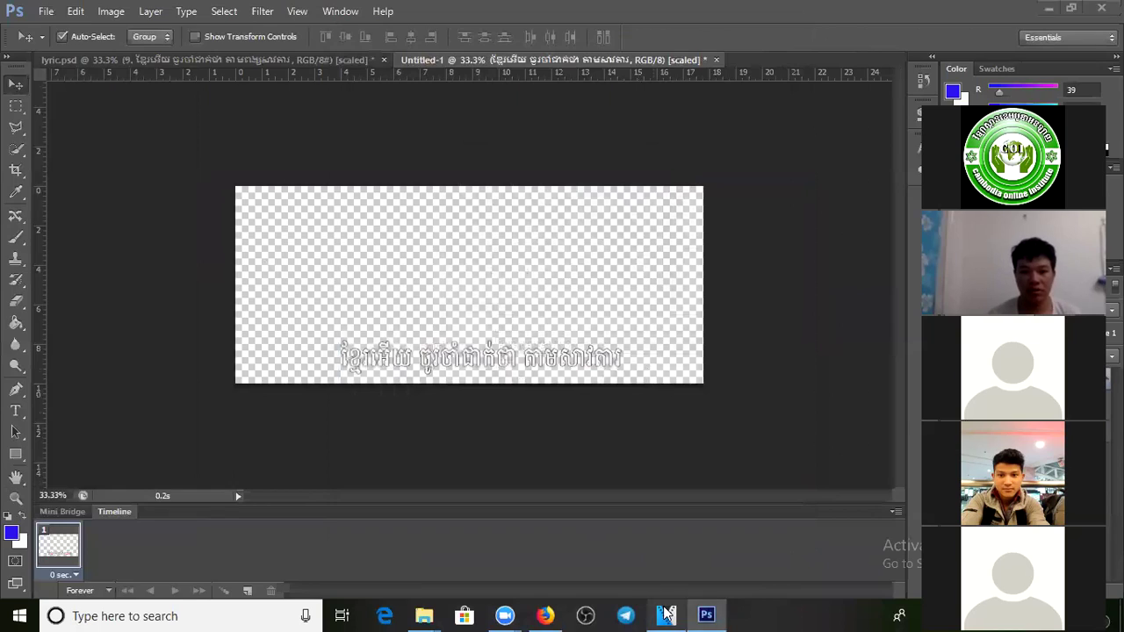
Step: Switch to VEGAS Pro and check the white lyric text over the green strip, comparing it with the Photoshop document
{"action": "left_click", "coordinate": [666, 615]}
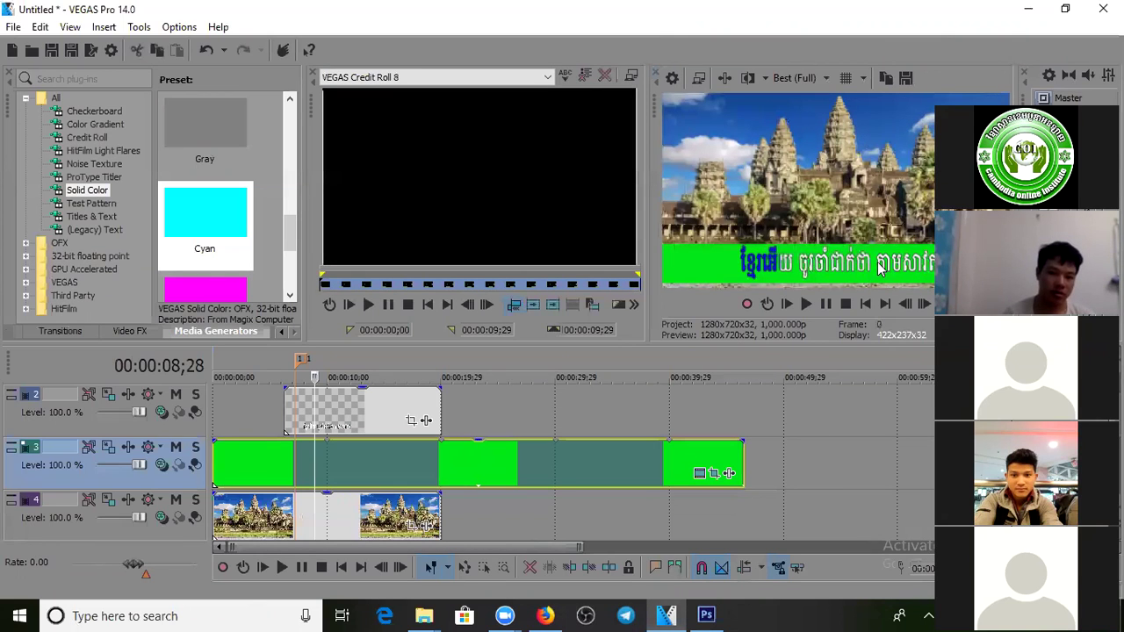
{"action": "left_click", "coordinate": [706, 615]}
{"action": "left_click", "coordinate": [702, 614]}
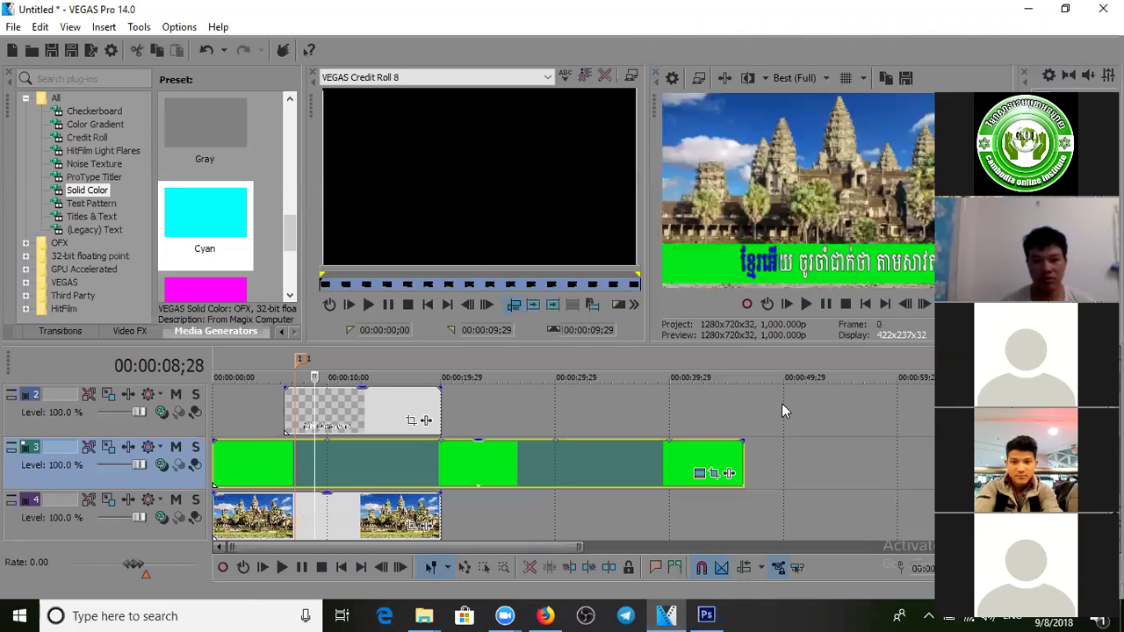
{"action": "left_click", "coordinate": [705, 615]}
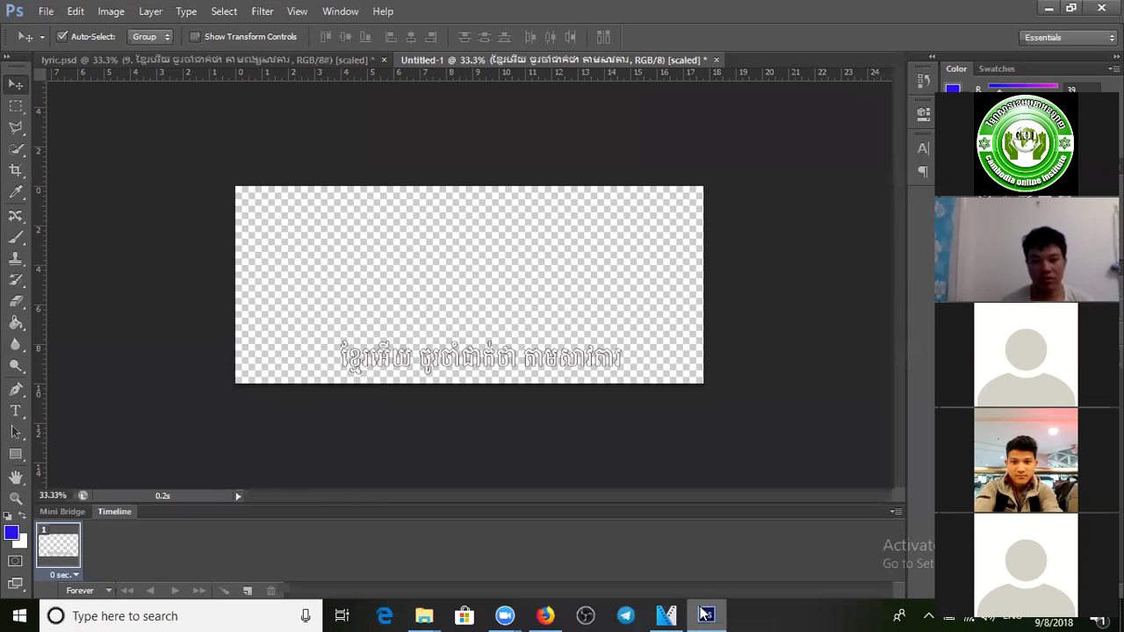
{"action": "left_click", "coordinate": [705, 614]}
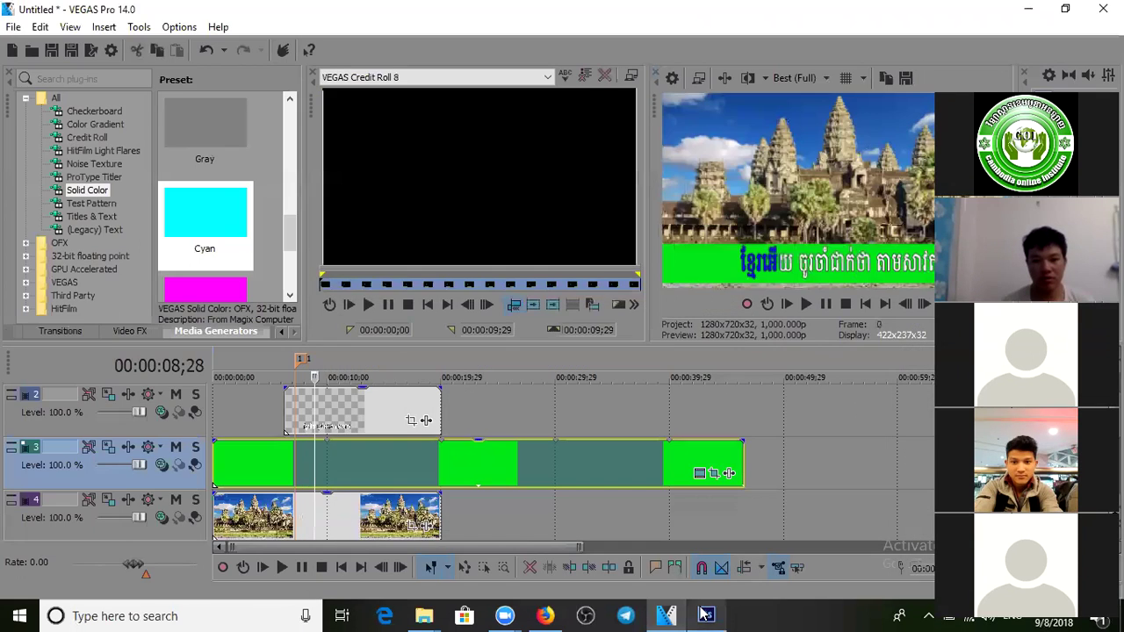
Step: Switch to the Lyric folder in File Explorer and inspect the file type of image 3 in its properties
{"action": "mouse_move", "coordinate": [427, 617]}
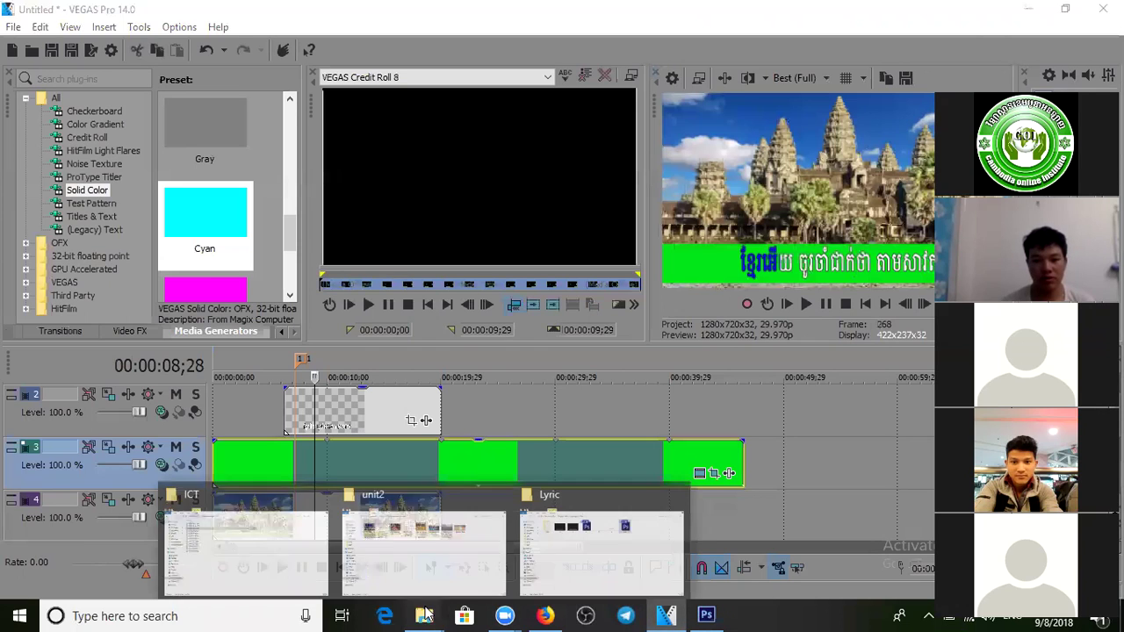
{"action": "left_click", "coordinate": [588, 550]}
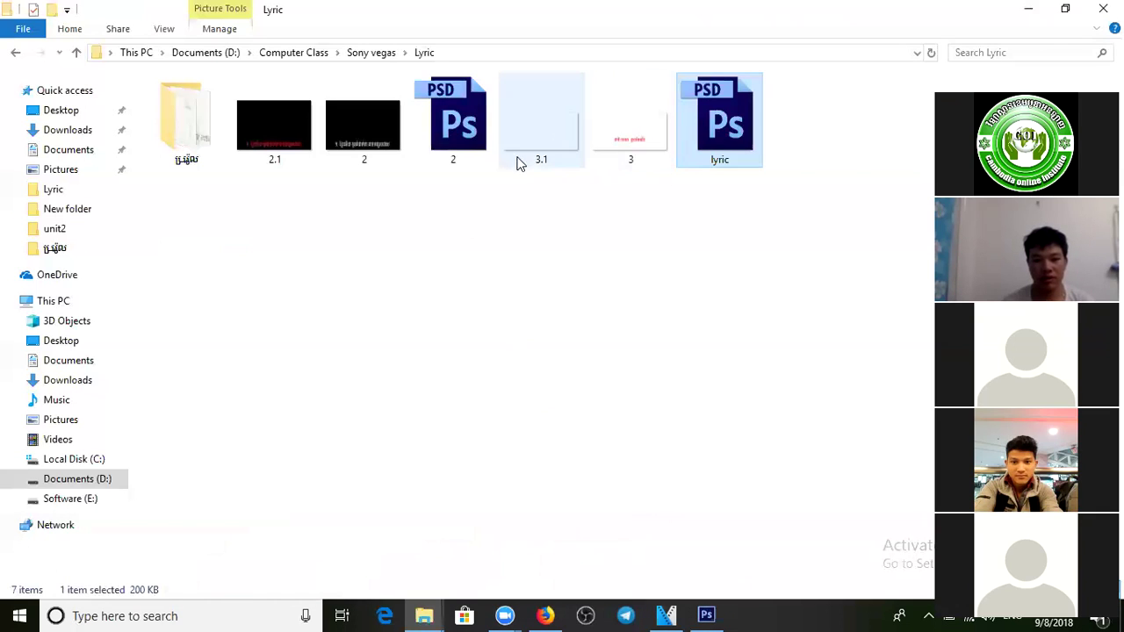
{"action": "left_click", "coordinate": [607, 143]}
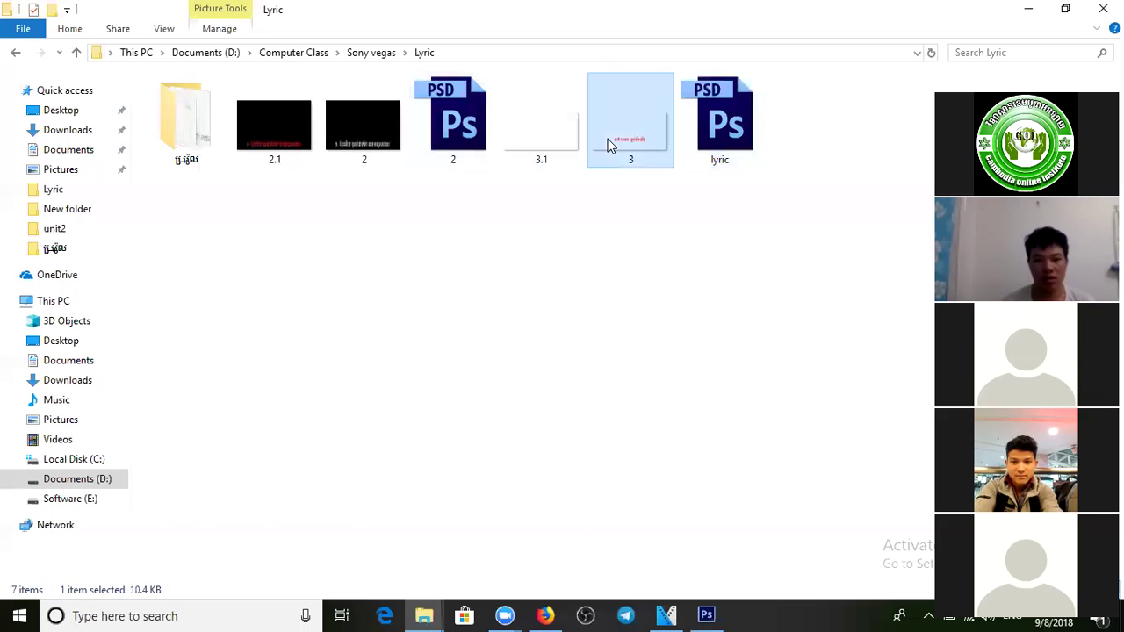
{"action": "right_click", "coordinate": [607, 143]}
{"action": "left_click", "coordinate": [675, 567]}
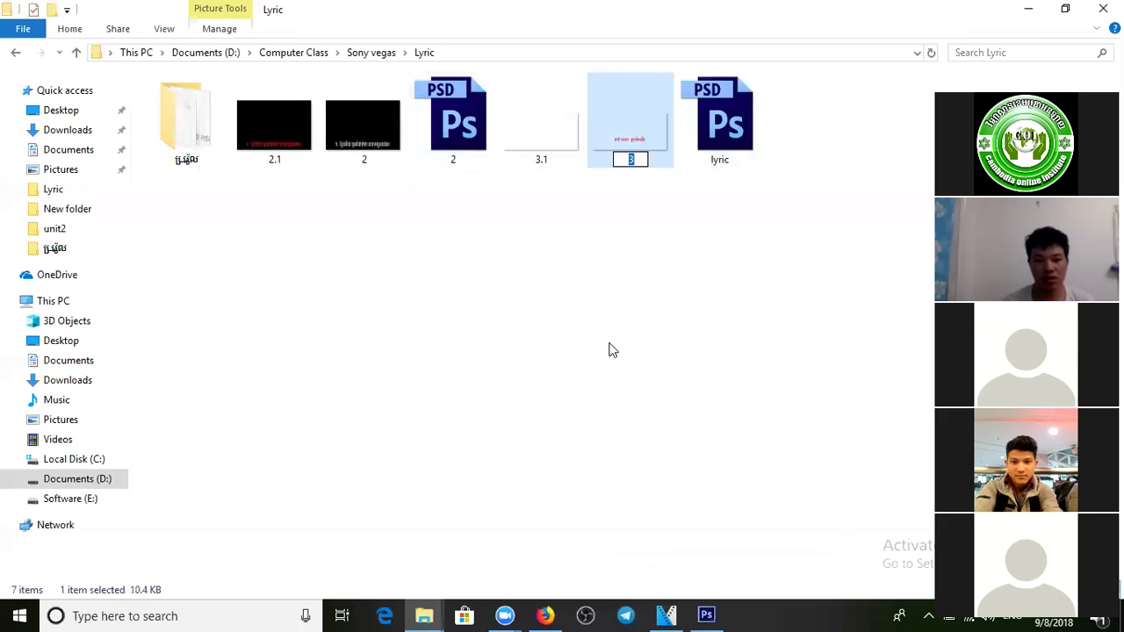
{"action": "key", "text": "Return"}
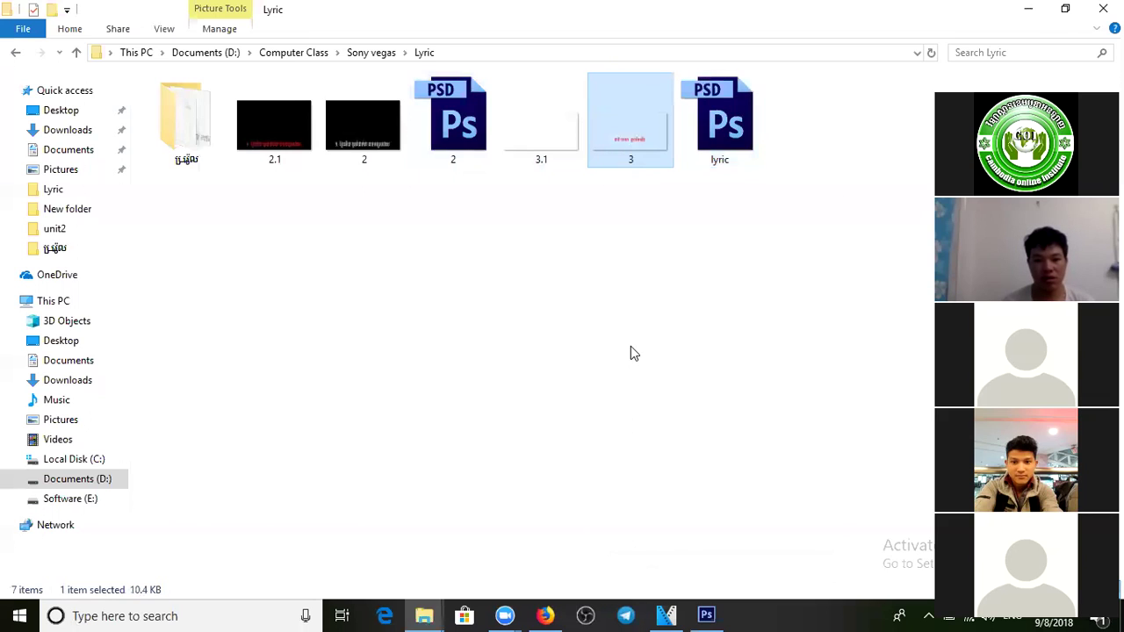
{"action": "right_click", "coordinate": [605, 137]}
{"action": "left_click", "coordinate": [656, 585]}
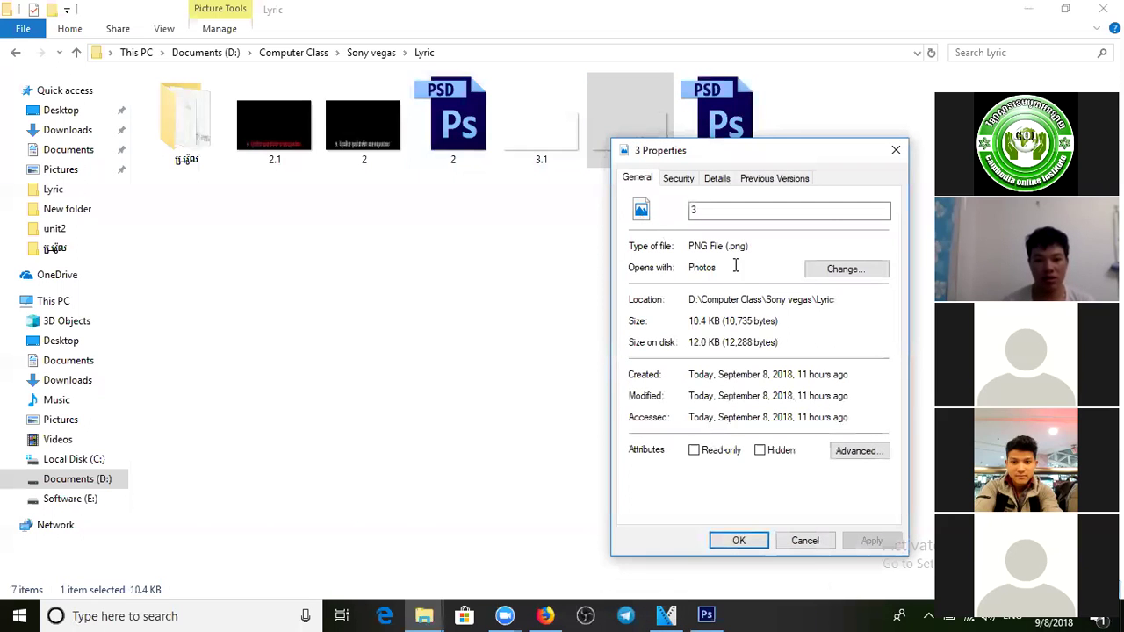
{"action": "left_click", "coordinate": [896, 150]}
Step: Switch to Firefox and search Google Images for "icon png"
{"action": "left_click", "coordinate": [545, 615]}
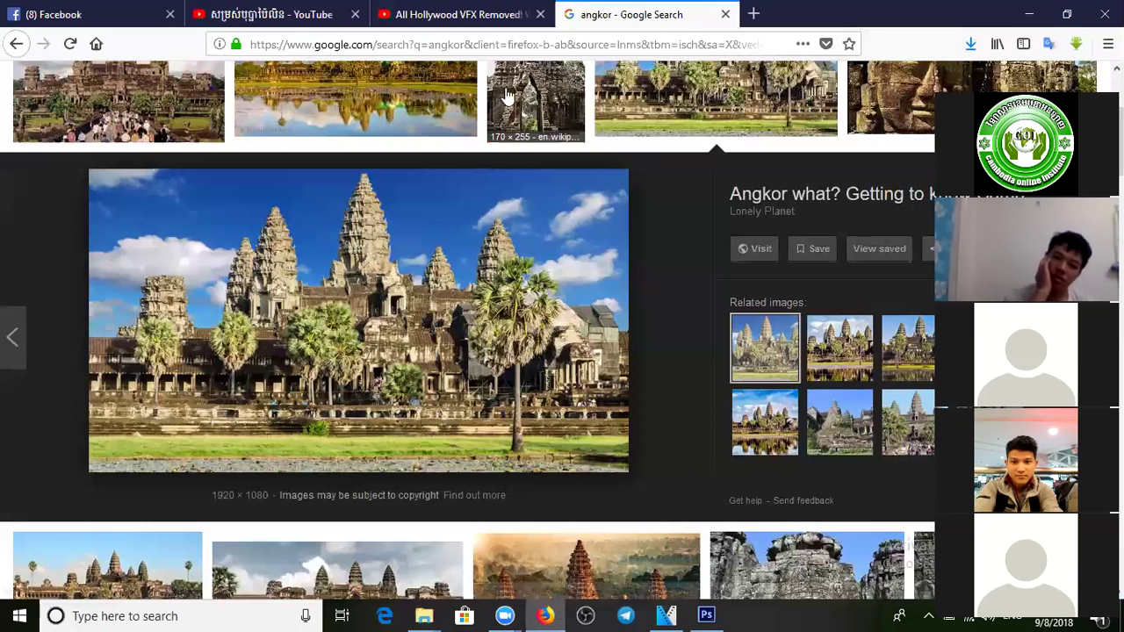
{"action": "scroll", "coordinate": [480, 372], "scroll_direction": "up", "scroll_amount": 3}
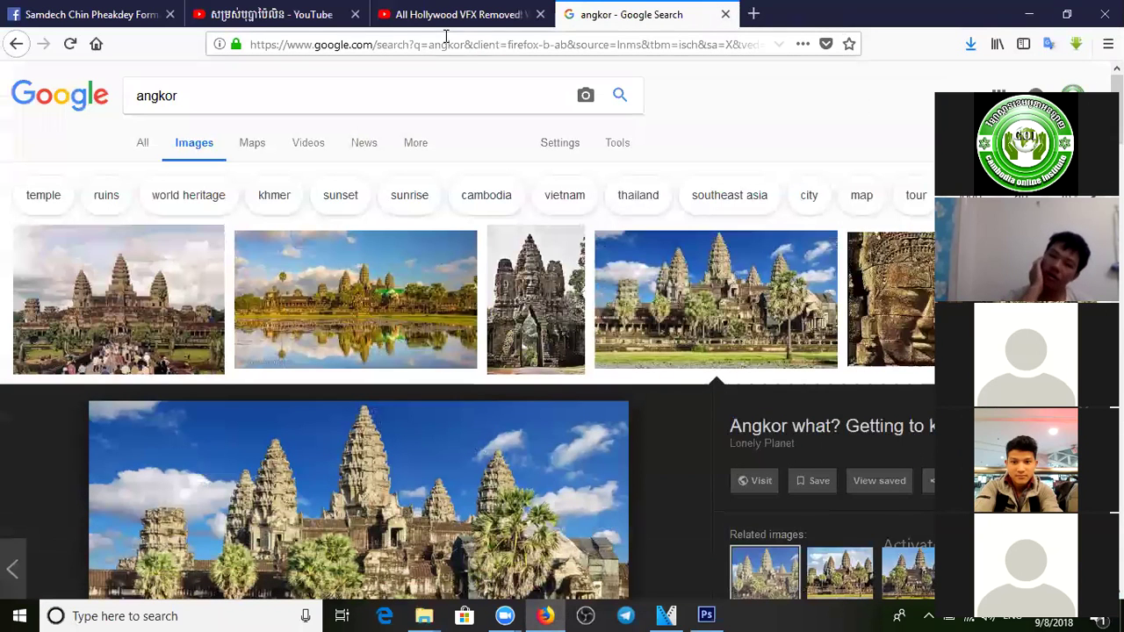
{"action": "double_click", "coordinate": [238, 95]}
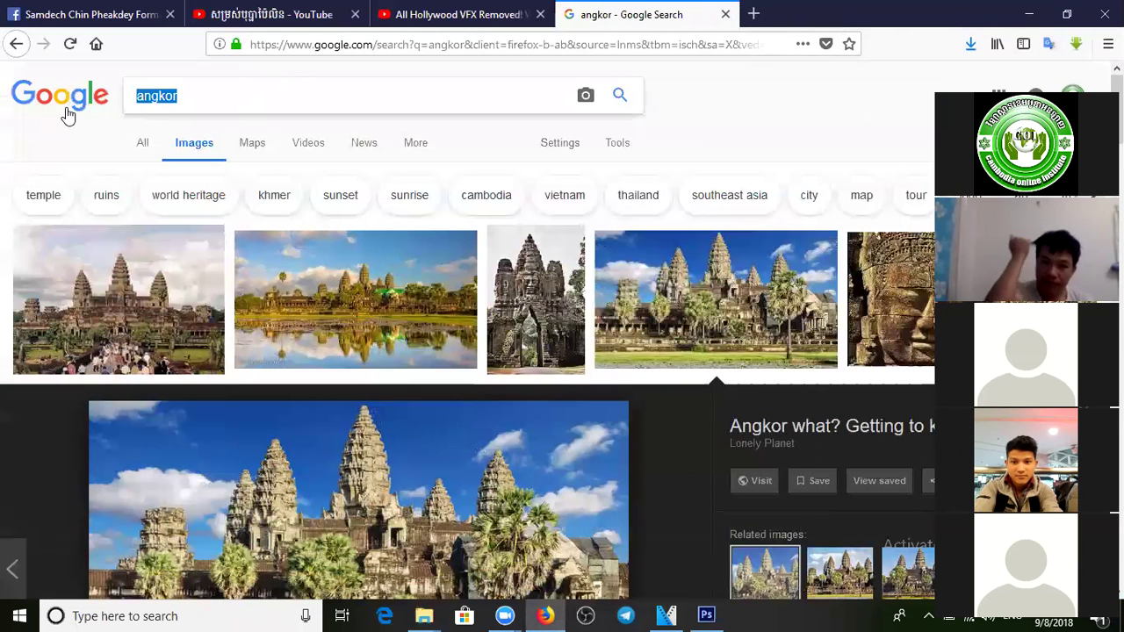
{"action": "type", "text": "icon"}
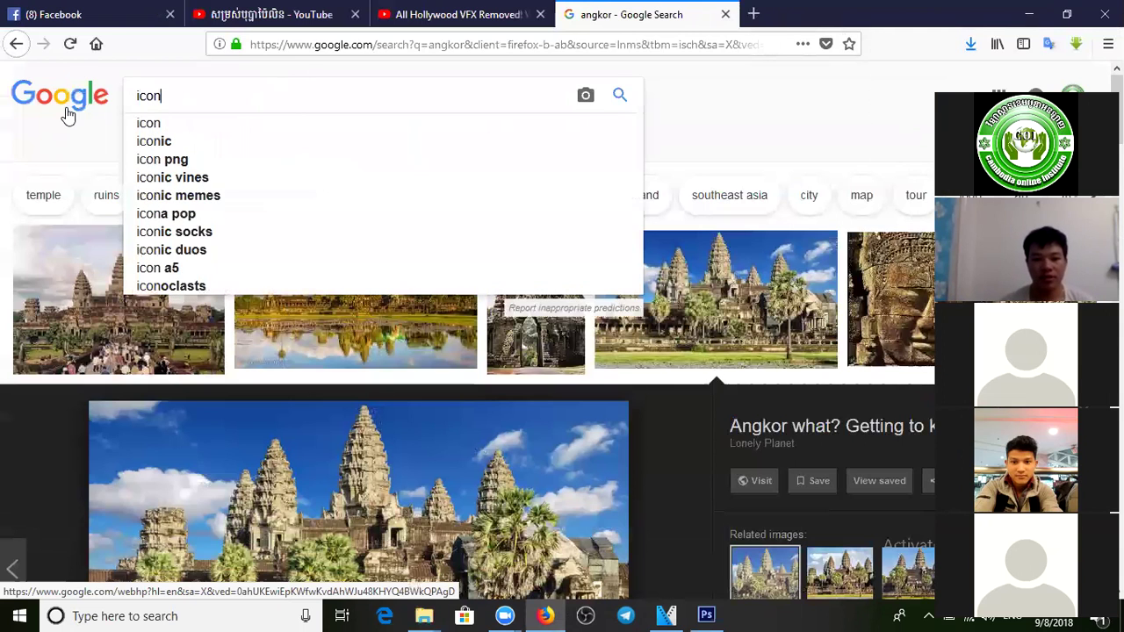
{"action": "type", "text": " png"}
{"action": "key", "text": "Return"}
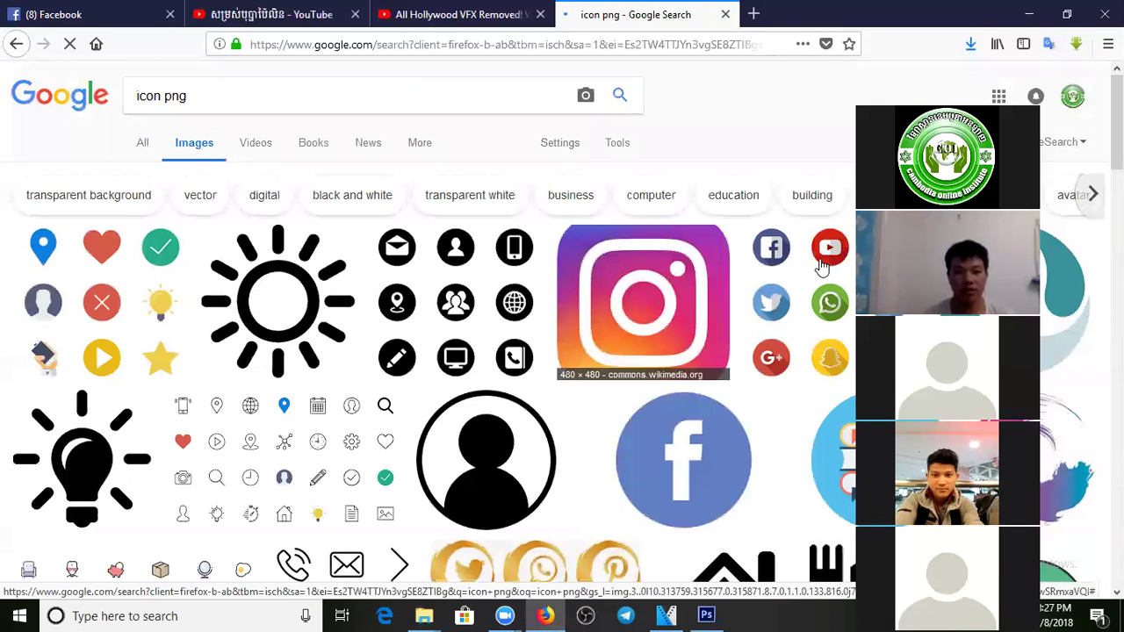
Step: Search Google Images for "png file" and open the preview of the red heart with the pulse line
{"action": "double_click", "coordinate": [165, 97]}
{"action": "key", "text": "BackSpace"}
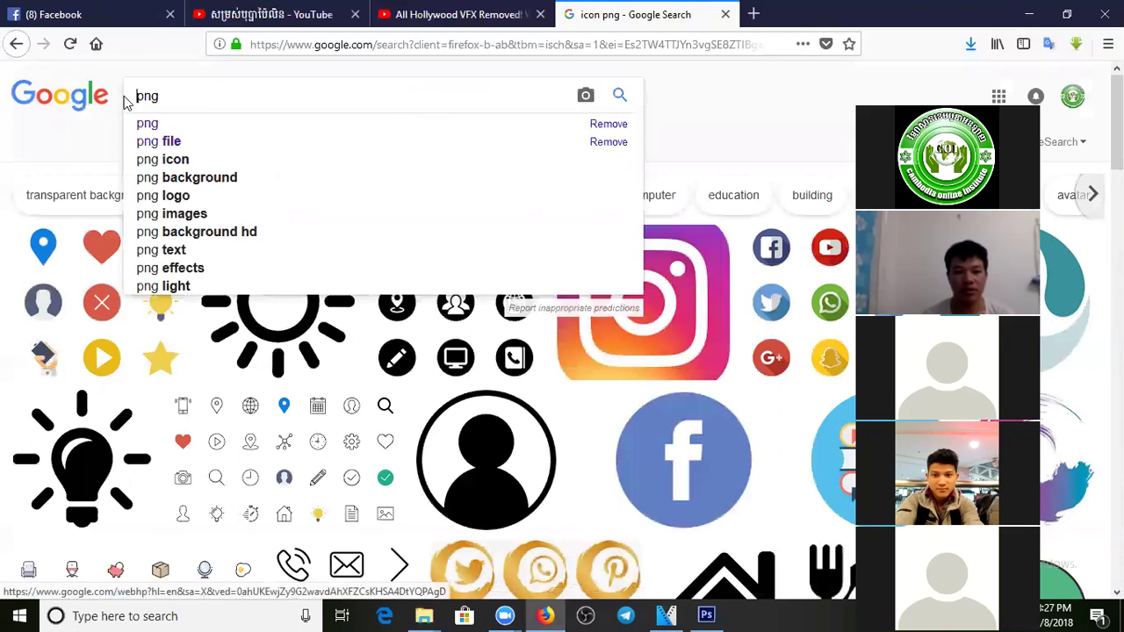
{"action": "type", "text": "file"}
{"action": "key", "text": "Return"}
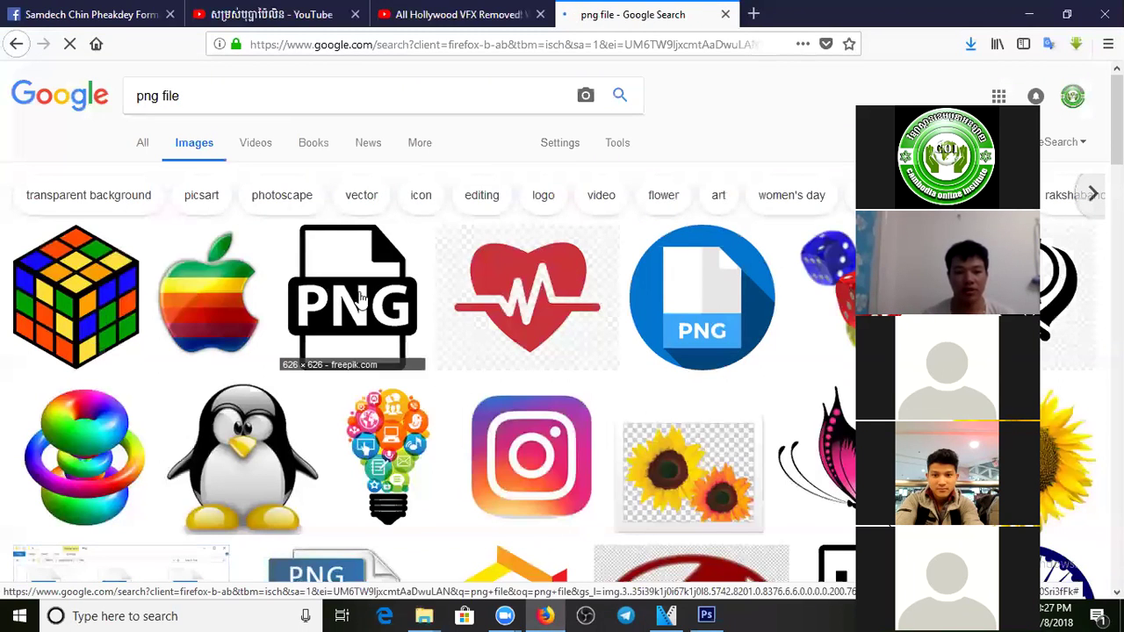
{"action": "left_click", "coordinate": [367, 303]}
{"action": "left_click", "coordinate": [514, 123]}
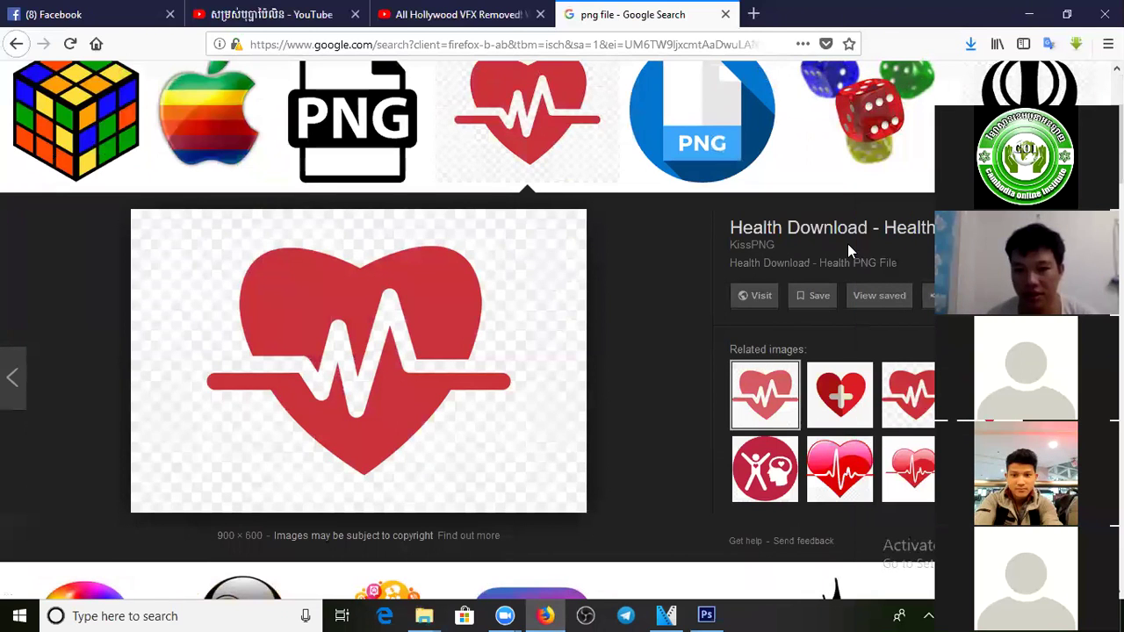
Step: Save the red heart image to the Sony vegas folder under its suggested file name
{"action": "right_click", "coordinate": [478, 312]}
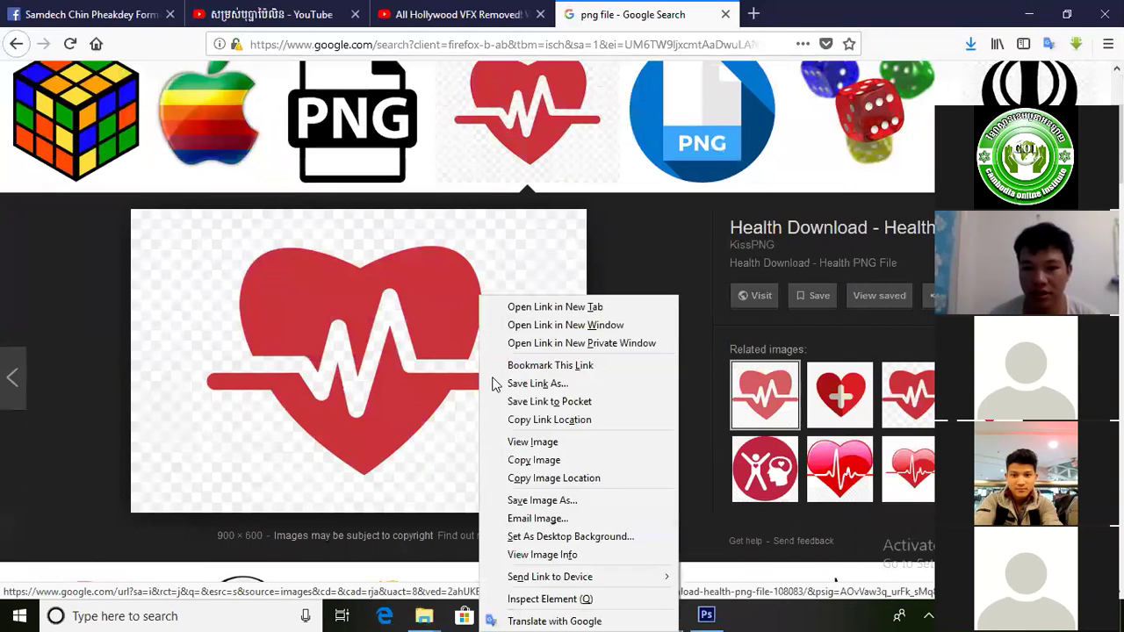
{"action": "left_click", "coordinate": [485, 501]}
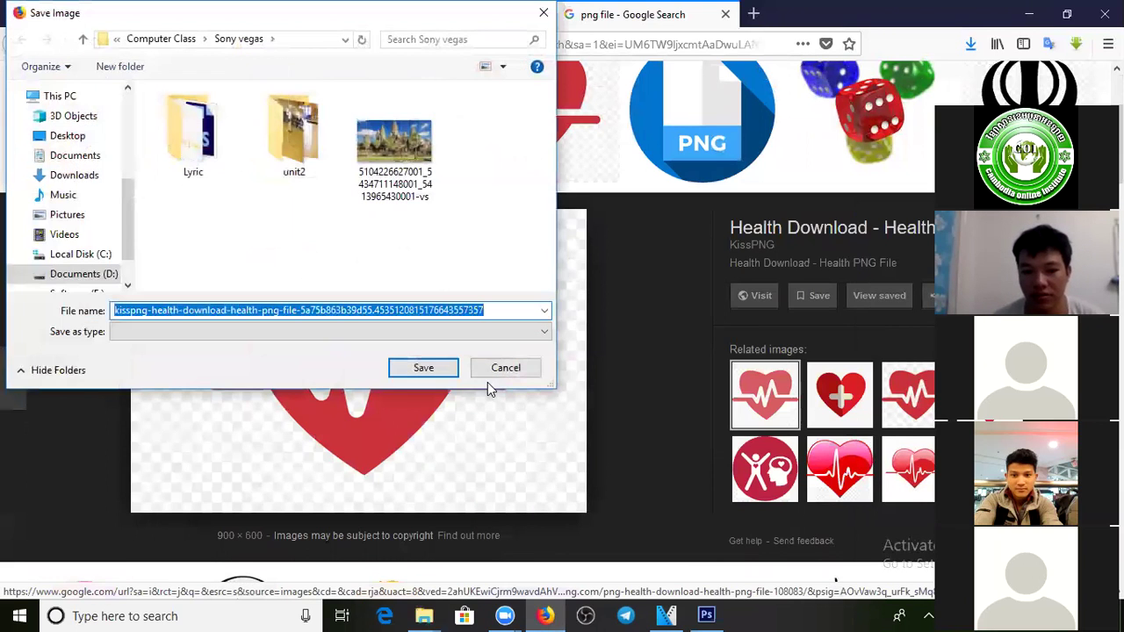
{"action": "left_click", "coordinate": [386, 331]}
{"action": "left_click", "coordinate": [351, 331]}
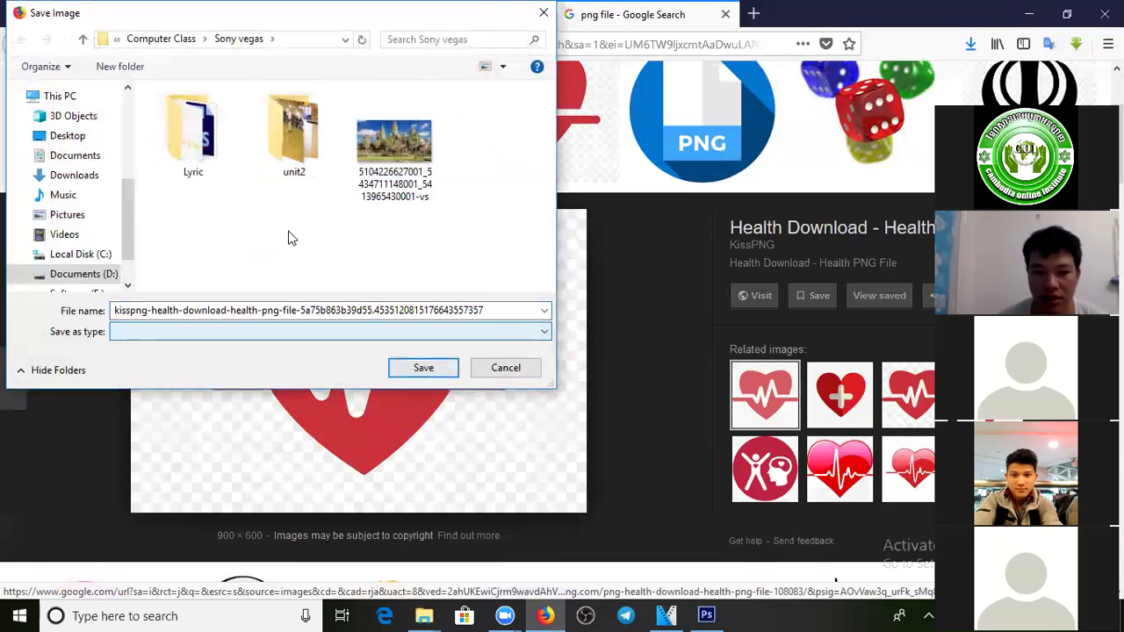
{"action": "left_click", "coordinate": [56, 137]}
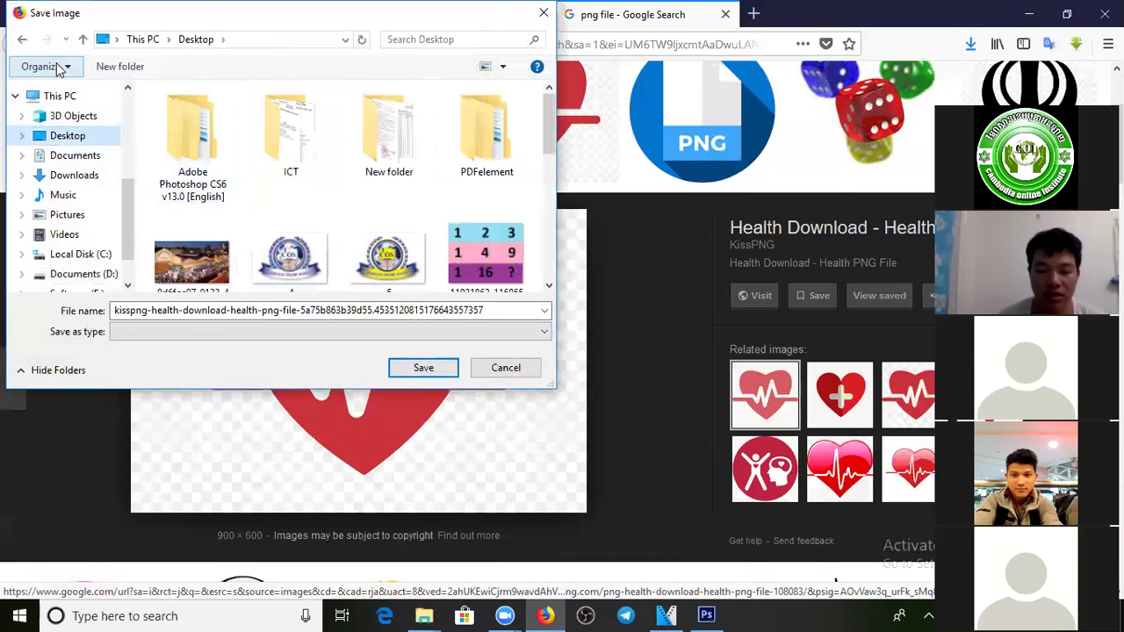
{"action": "left_click", "coordinate": [22, 39]}
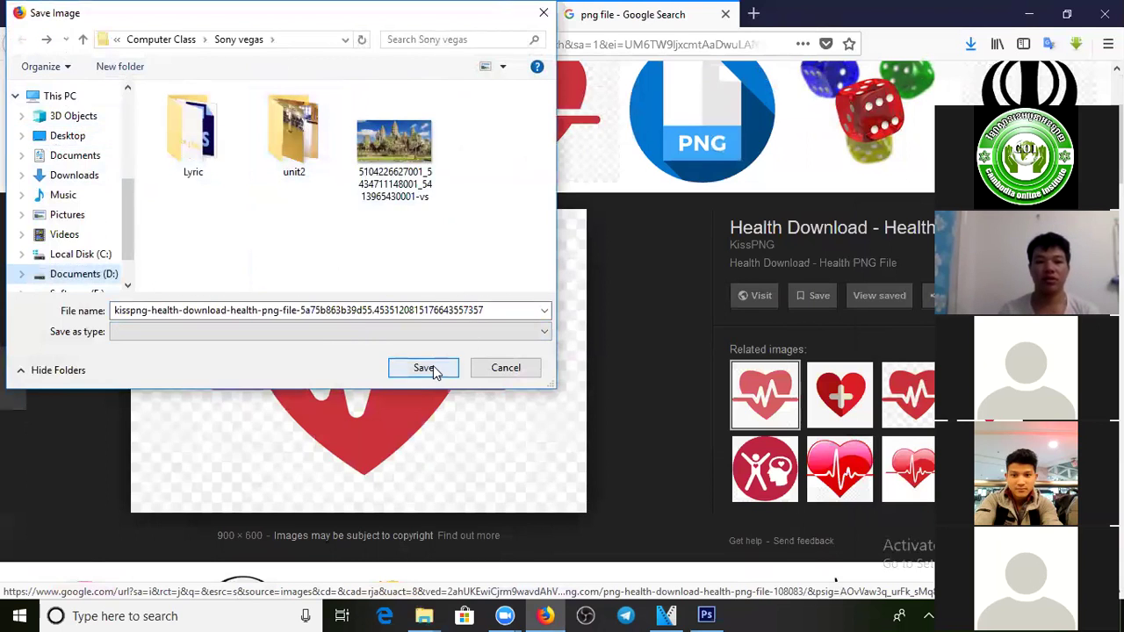
{"action": "left_click", "coordinate": [424, 368]}
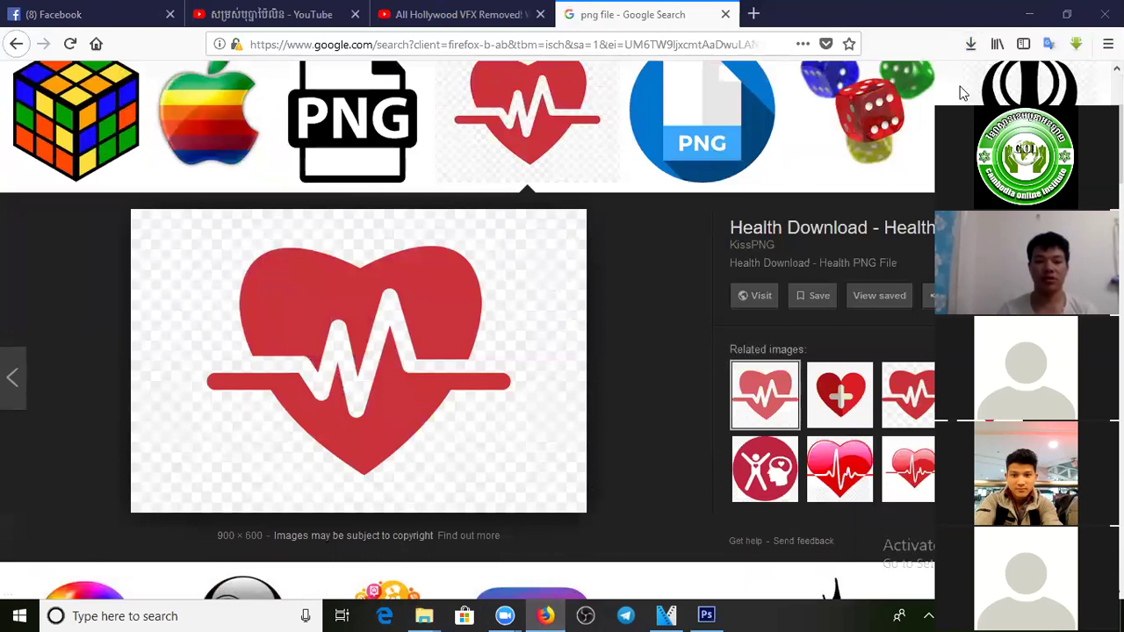
Step: Switch to the Sony vegas folder in File Explorer and check the saved heart image's file type in its properties
{"action": "key", "text": "alt+Tab"}
{"action": "right_click", "coordinate": [429, 161]}
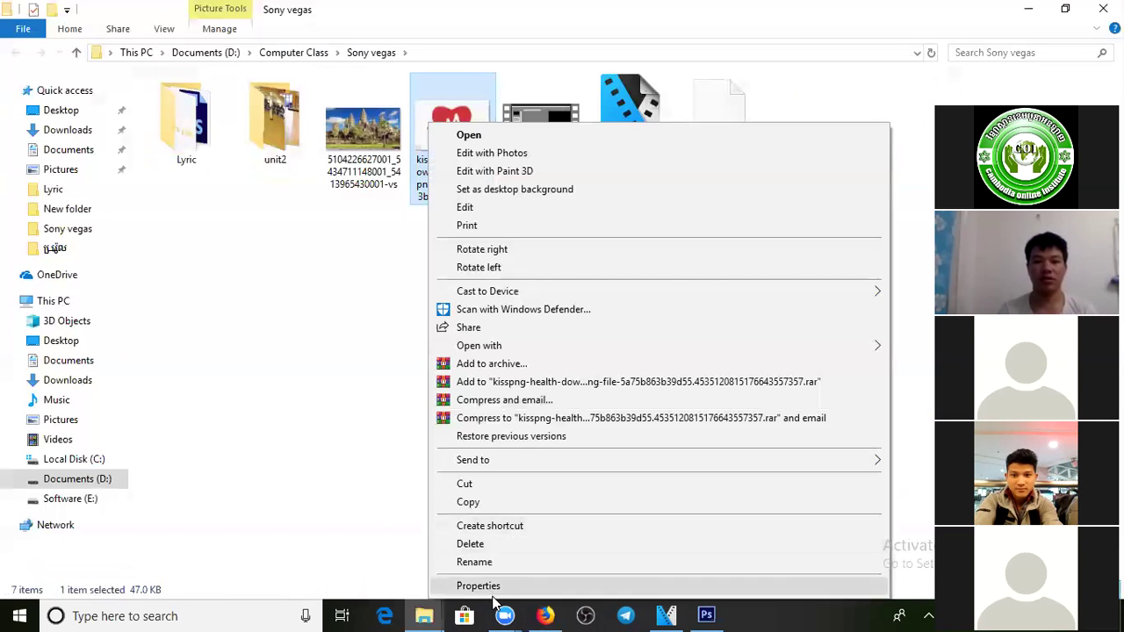
{"action": "left_click", "coordinate": [494, 587]}
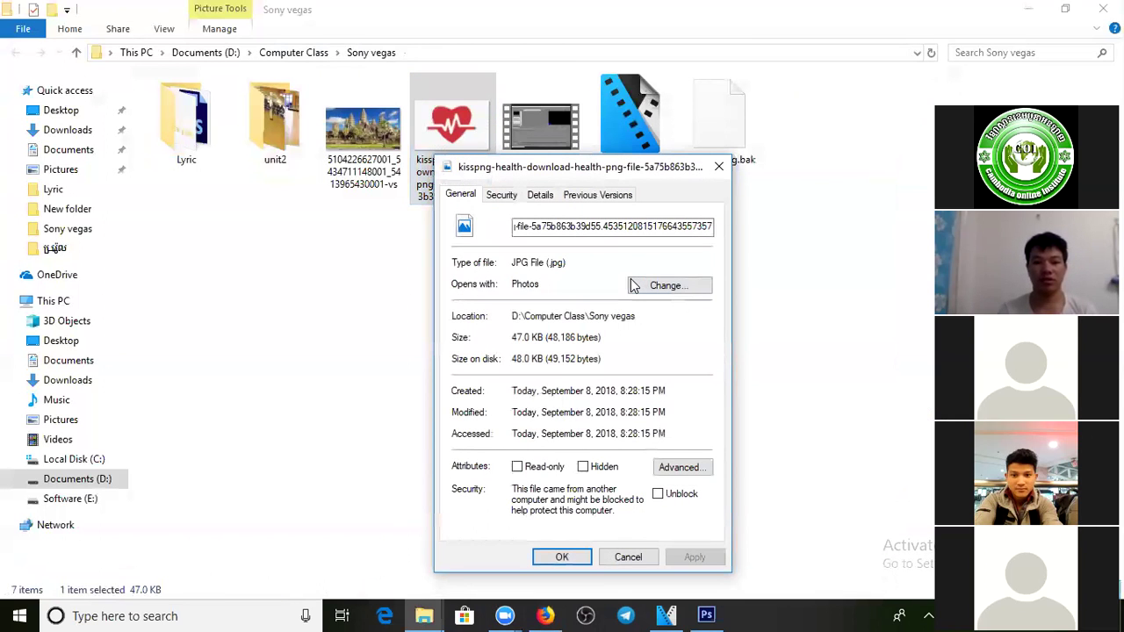
{"action": "left_click_drag", "start_coordinate": [545, 263], "coordinate": [560, 264]}
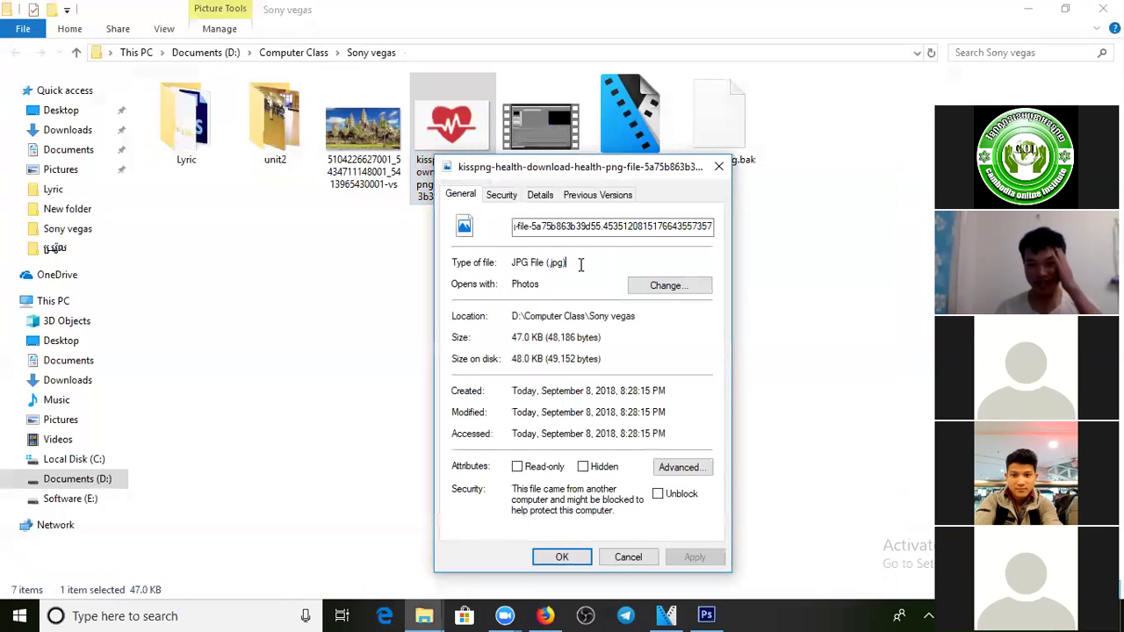
Step: Close the file properties and view the saved red heart image in the Photos viewer
{"action": "left_click", "coordinate": [719, 166]}
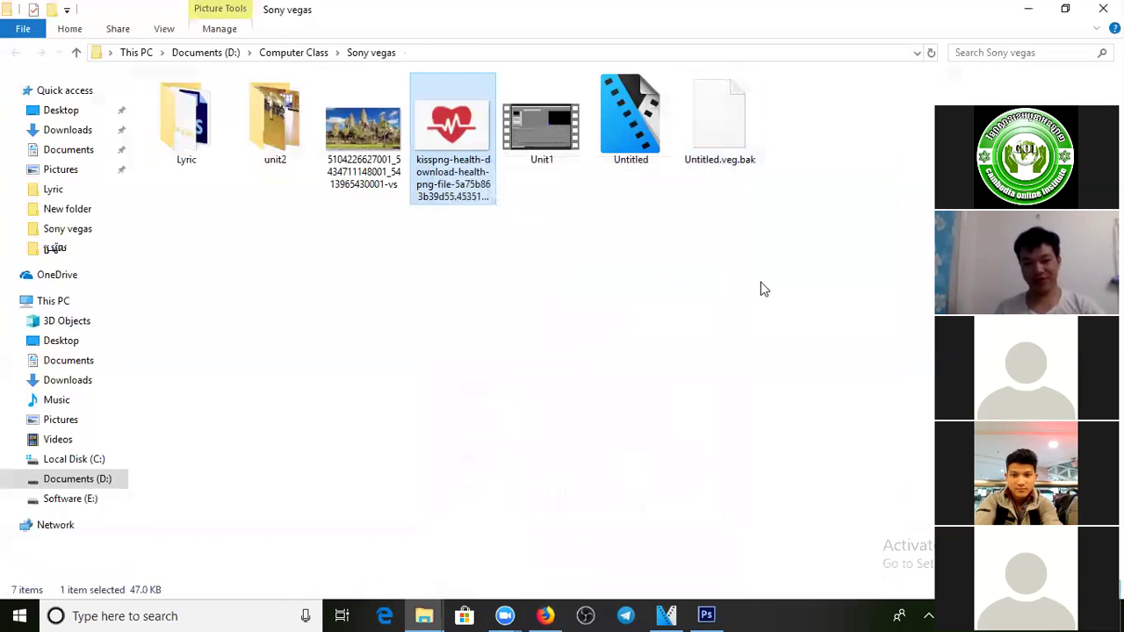
{"action": "double_click", "coordinate": [446, 136]}
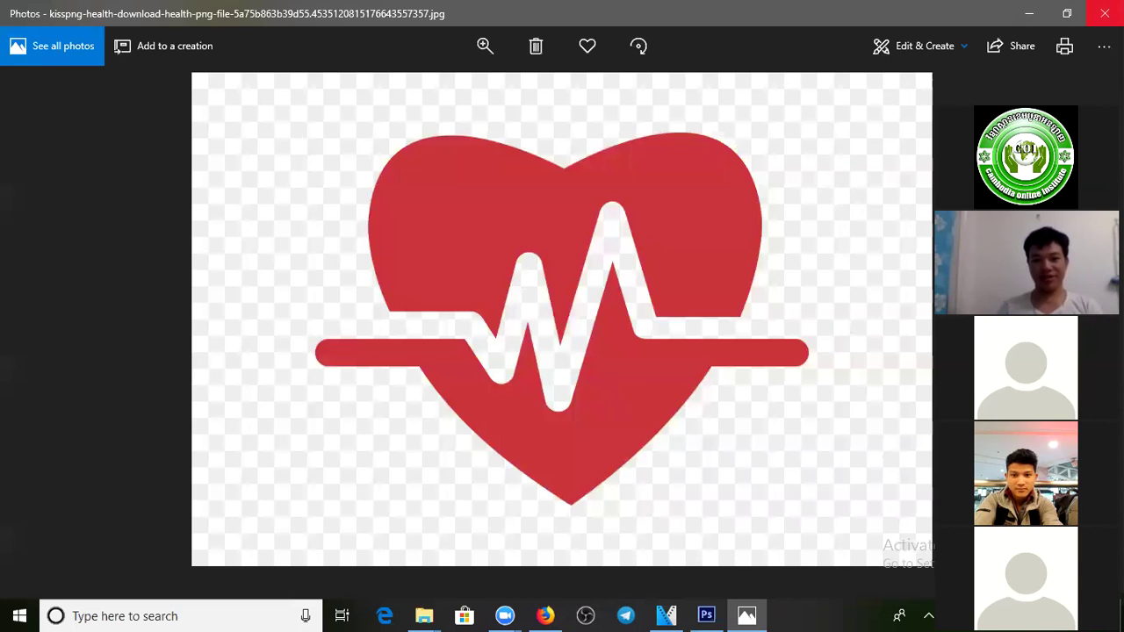
{"action": "left_click", "coordinate": [1105, 14]}
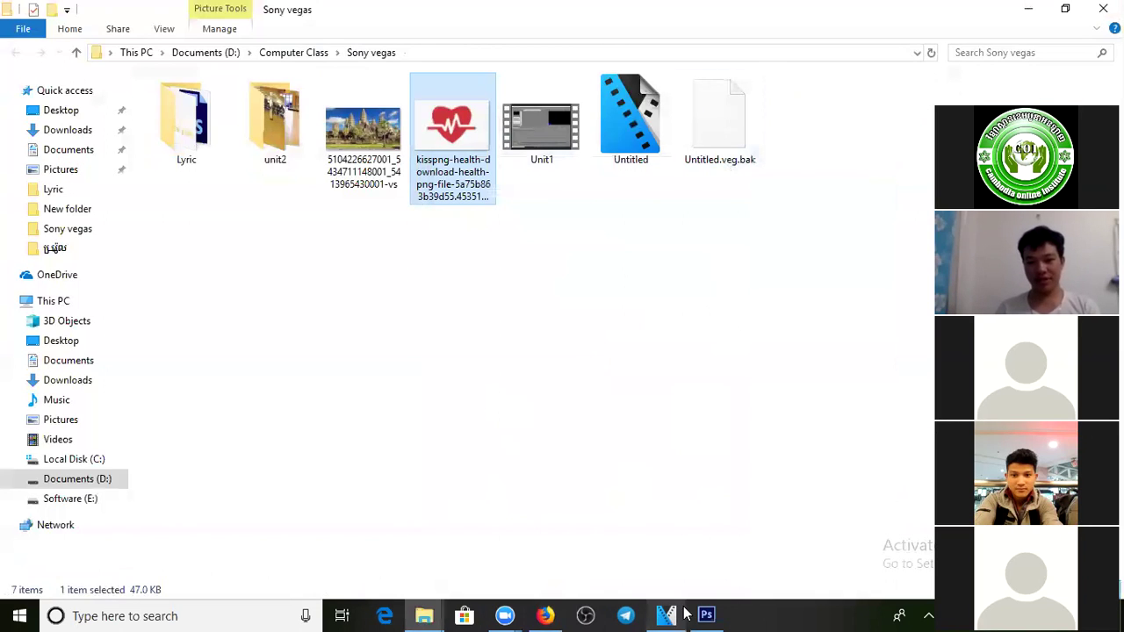
Step: Switch to Firefox and search Google Images for "Logo.png"
{"action": "left_click", "coordinate": [546, 616]}
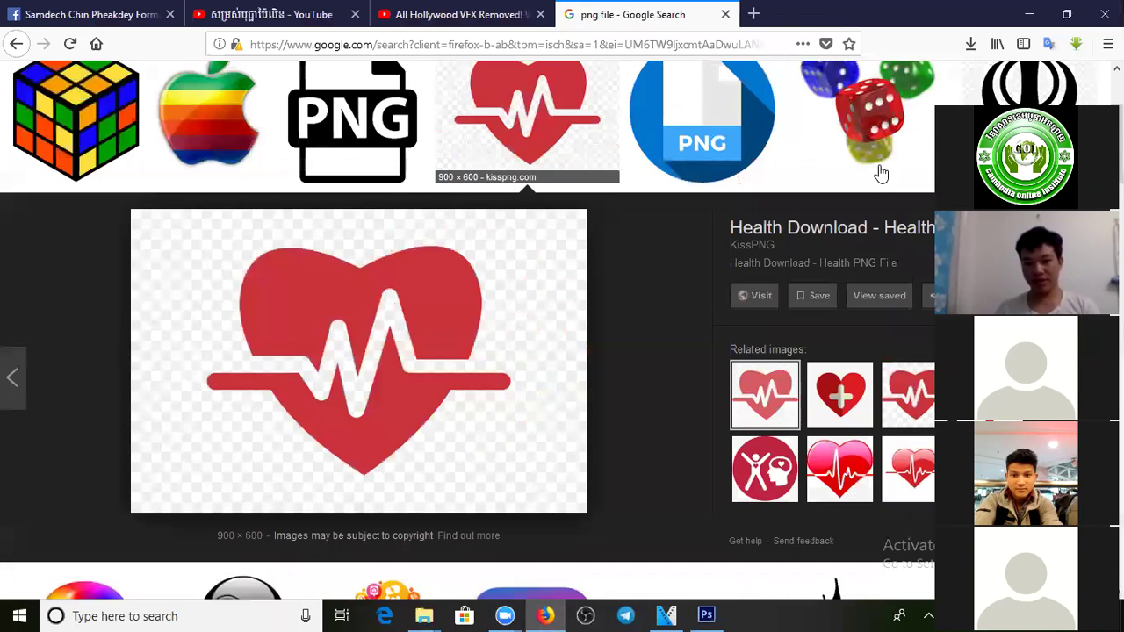
{"action": "scroll", "coordinate": [882, 174], "scroll_direction": "up", "scroll_amount": 3}
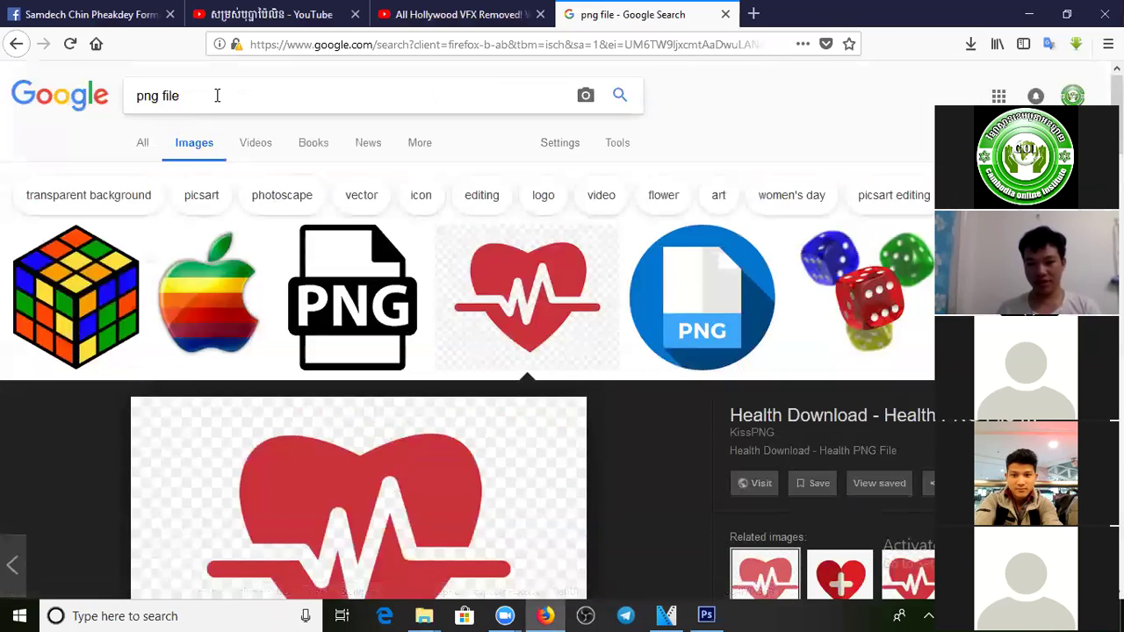
{"action": "left_click_drag", "start_coordinate": [216, 95], "coordinate": [50, 99]}
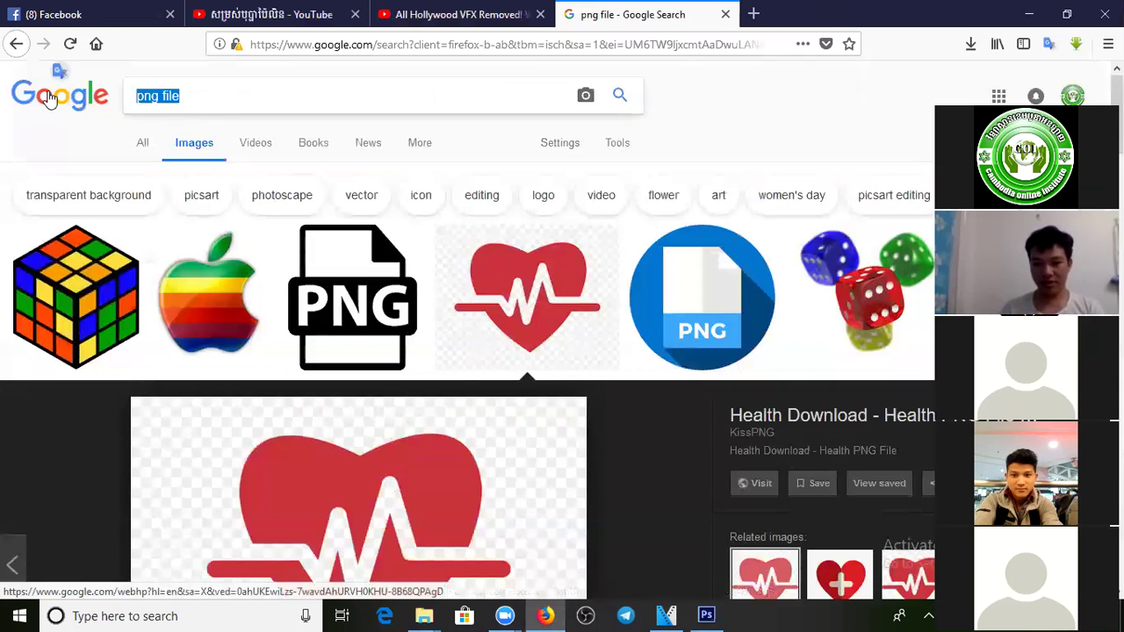
{"action": "type", "text": "L"}
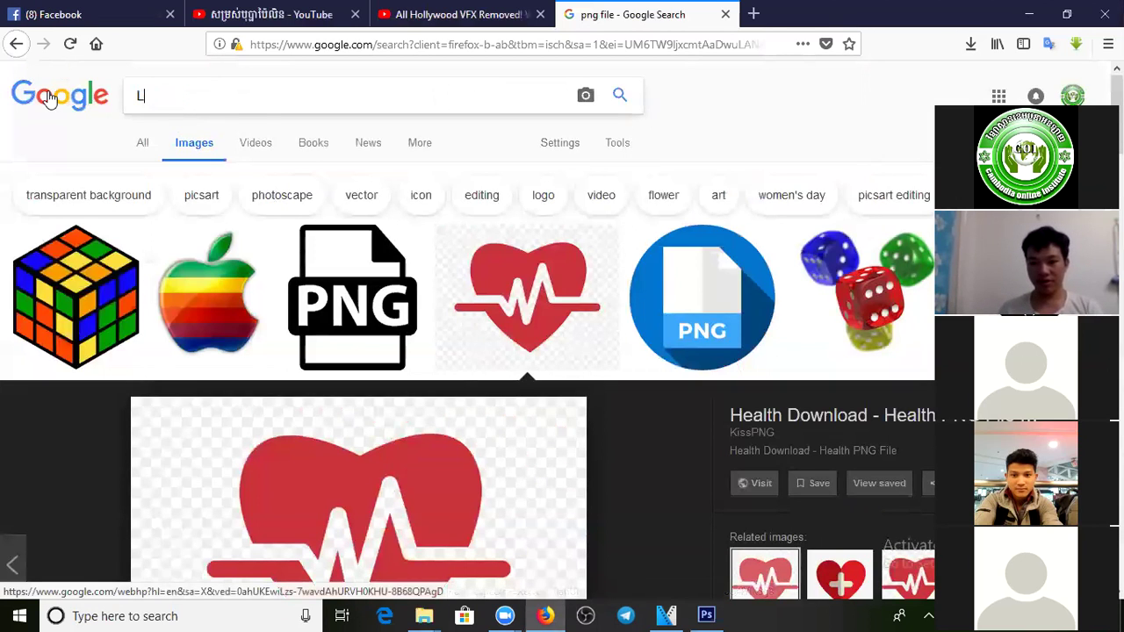
{"action": "type", "text": "ogo."}
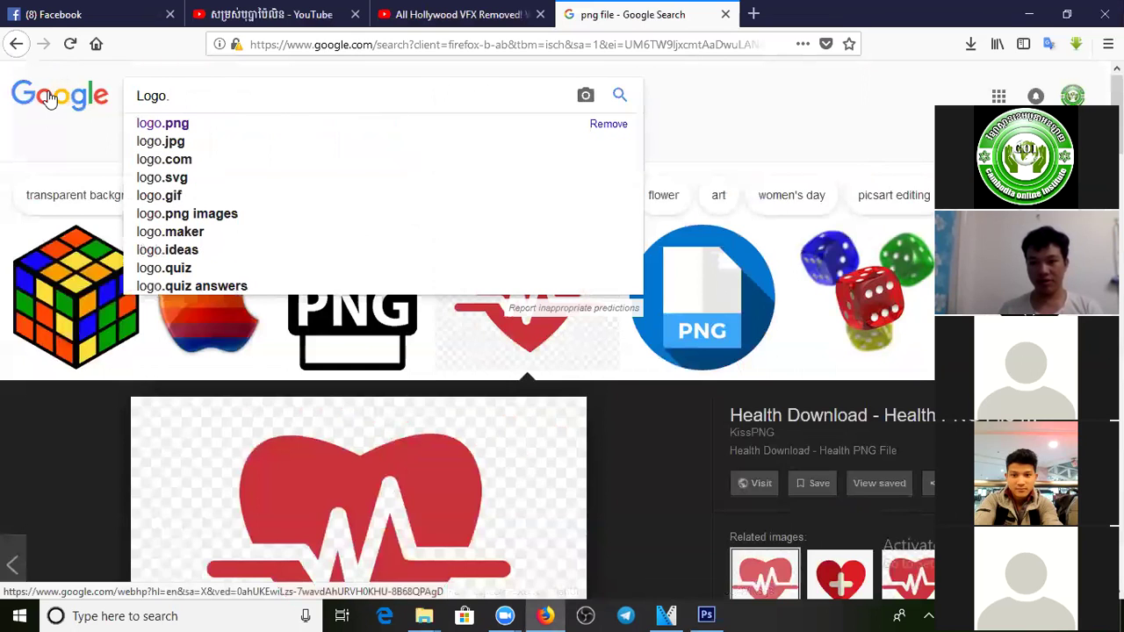
{"action": "type", "text": "png"}
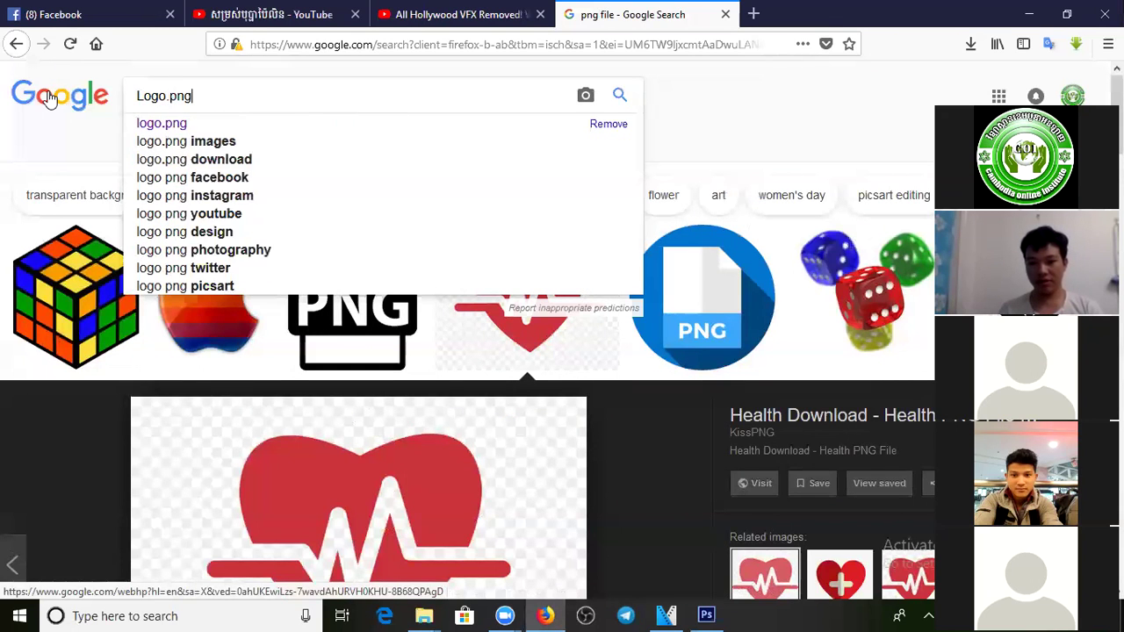
{"action": "key", "text": "Return"}
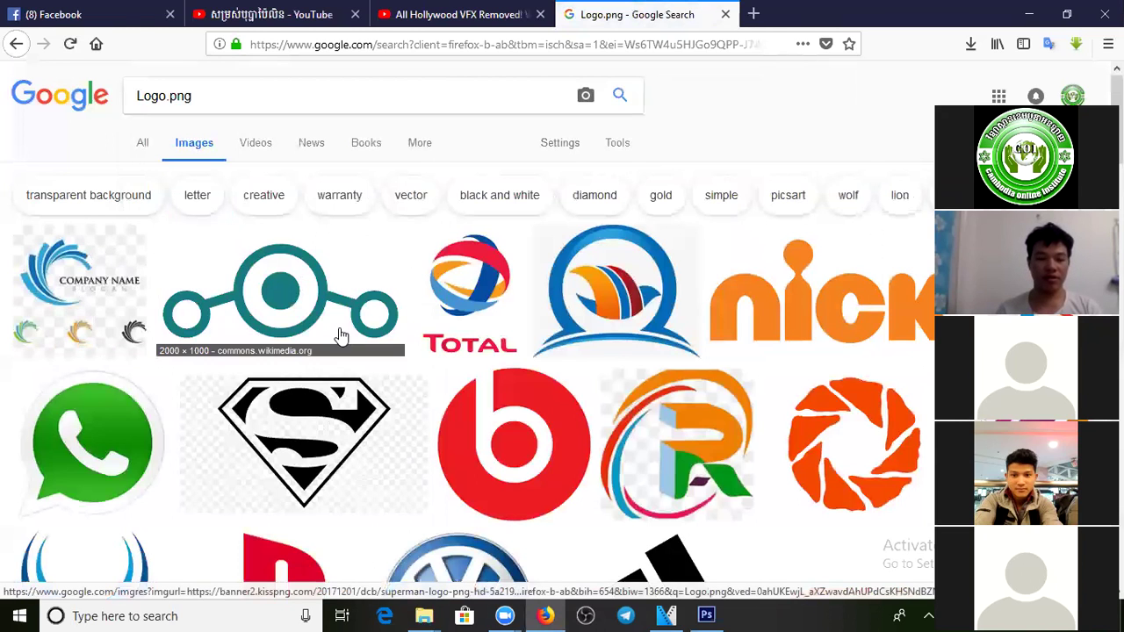
Step: Preview the teal Lineage OS logo, open the related Argentina logo, and save it to the Sony vegas folder as Argentina_Logo
{"action": "left_click", "coordinate": [286, 283]}
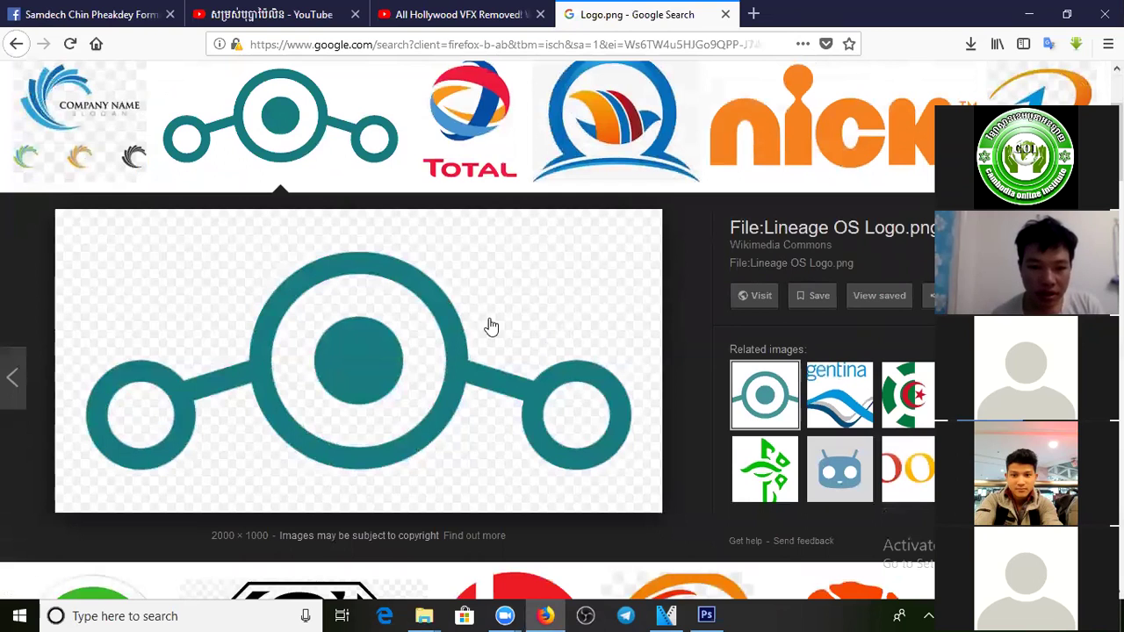
{"action": "left_click", "coordinate": [832, 404]}
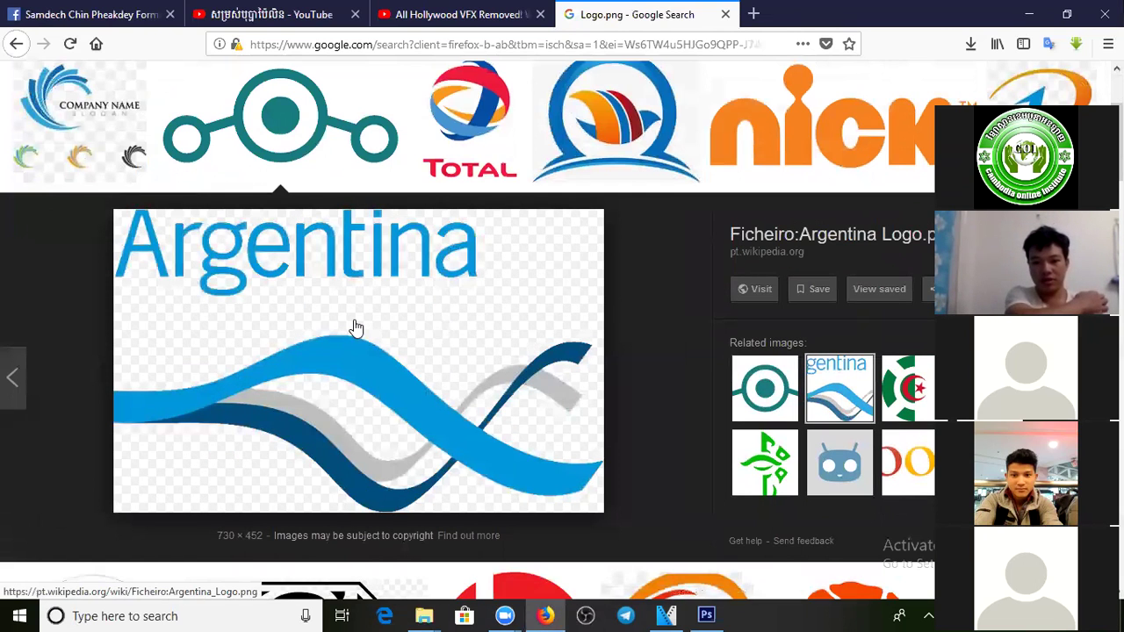
{"action": "right_click", "coordinate": [353, 333]}
{"action": "left_click", "coordinate": [417, 206]}
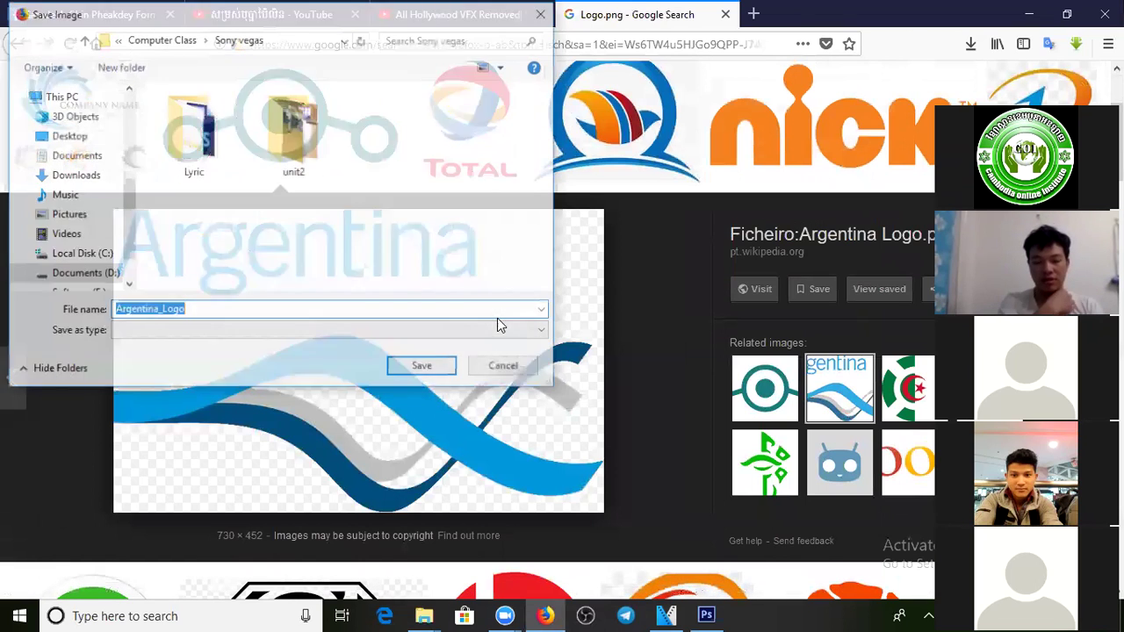
{"action": "left_click", "coordinate": [423, 368]}
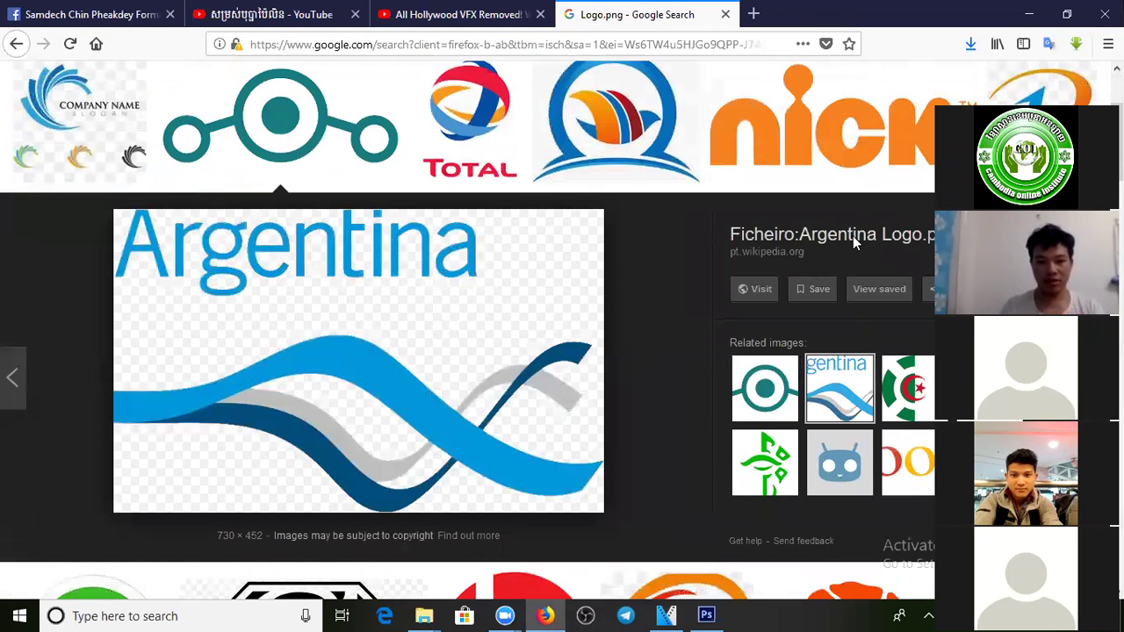
Step: Switch to the Sony vegas folder in File Explorer and check the Argentina_Logo image's file type in its properties
{"action": "left_click", "coordinate": [908, 86]}
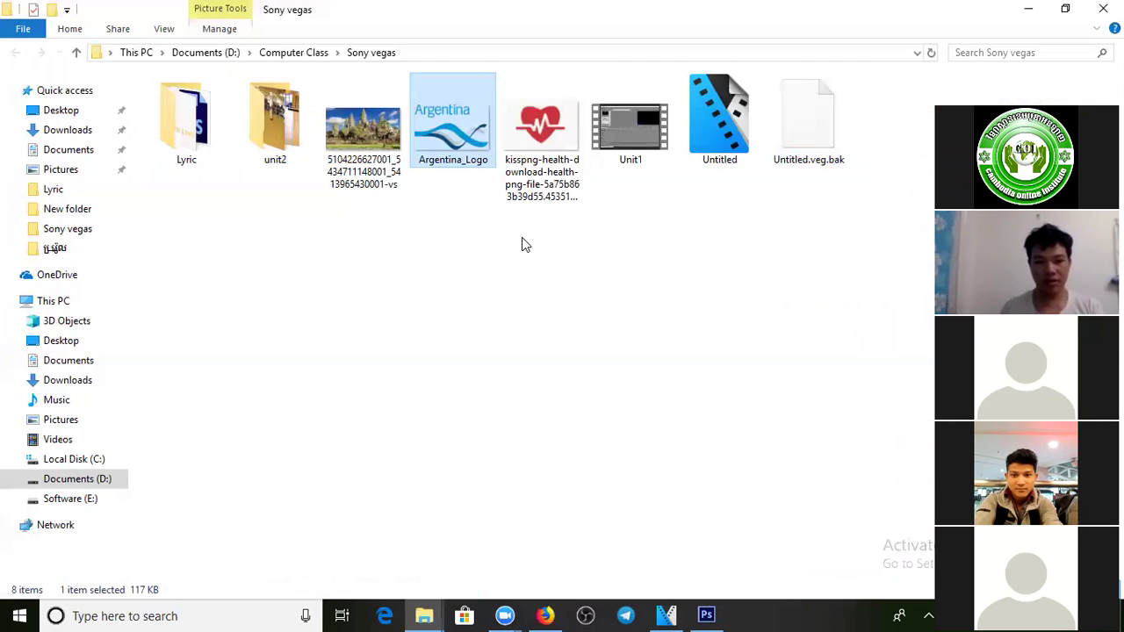
{"action": "right_click", "coordinate": [463, 143]}
{"action": "left_click", "coordinate": [525, 585]}
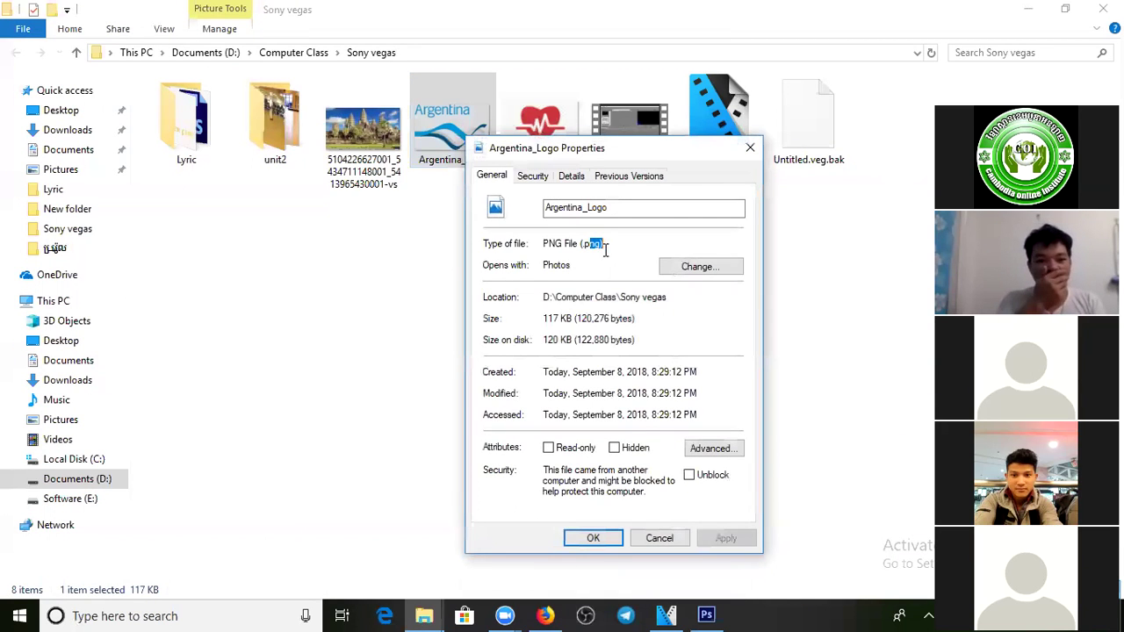
{"action": "left_click", "coordinate": [659, 538]}
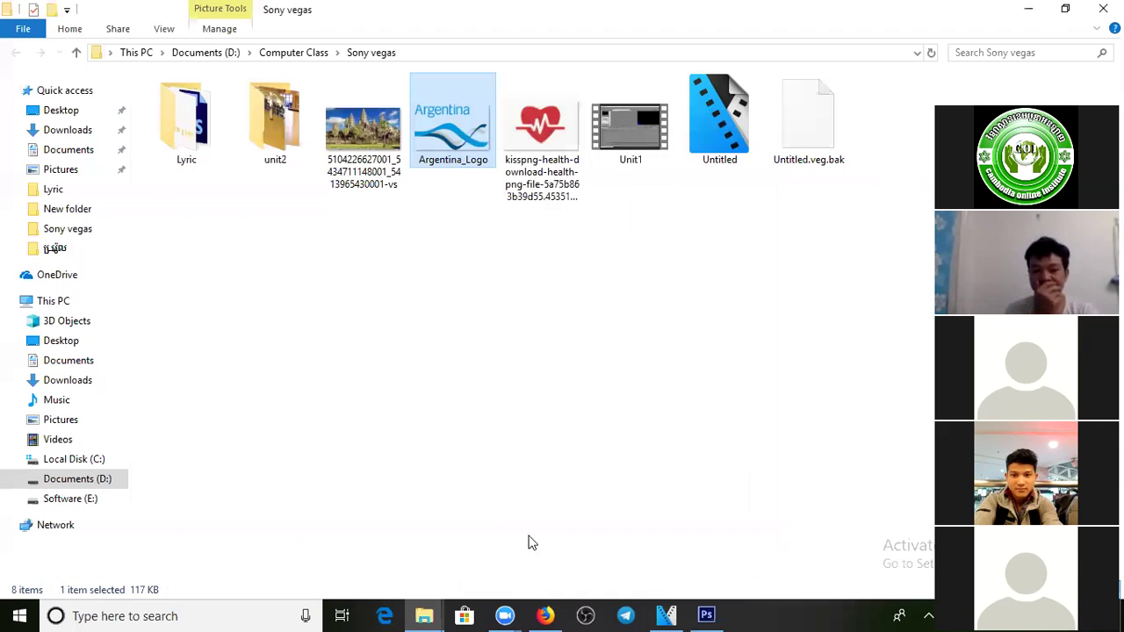
Step: Switch to Photoshop, set the Khmer lyric text size to 60 pt, and shift the line toward the centre of the canvas's lower edge
{"action": "left_click", "coordinate": [665, 616]}
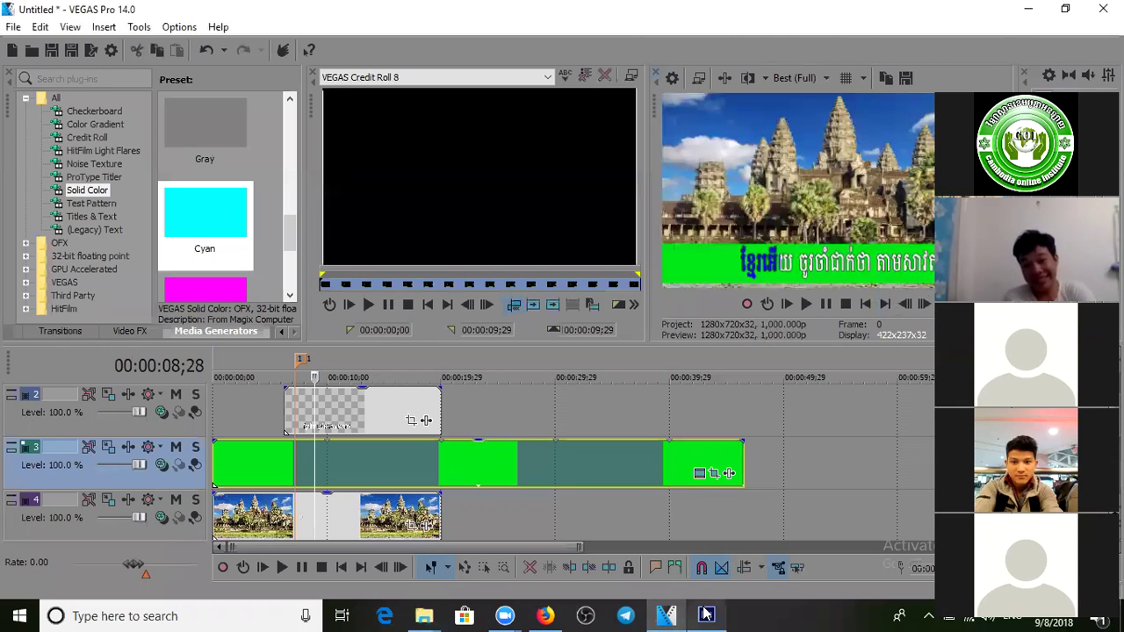
{"action": "left_click", "coordinate": [678, 614]}
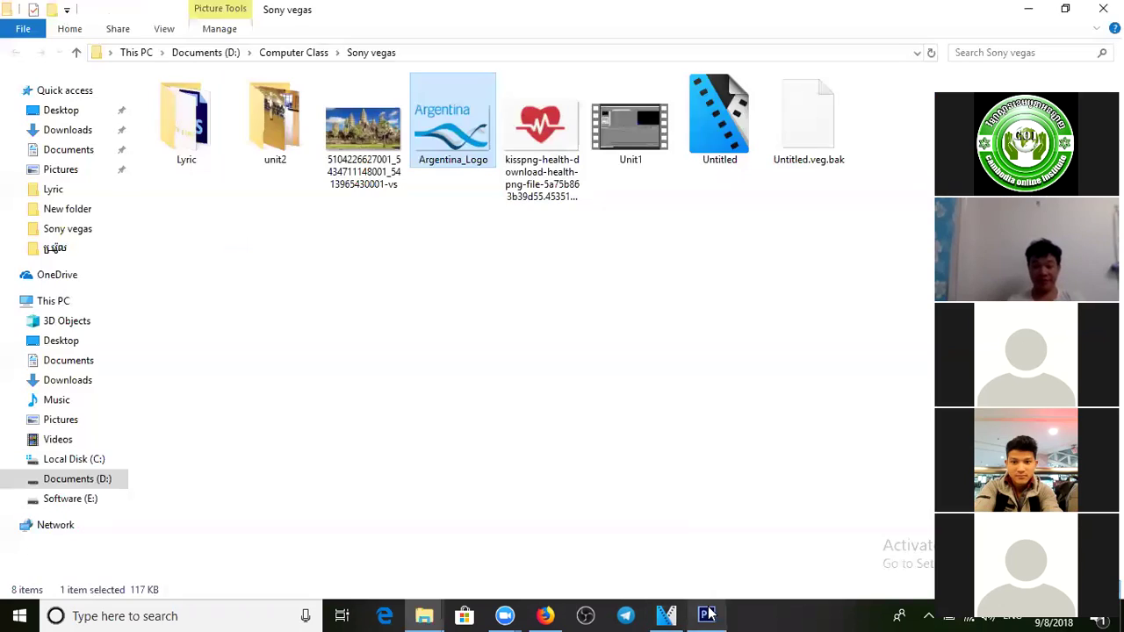
{"action": "left_click", "coordinate": [706, 614]}
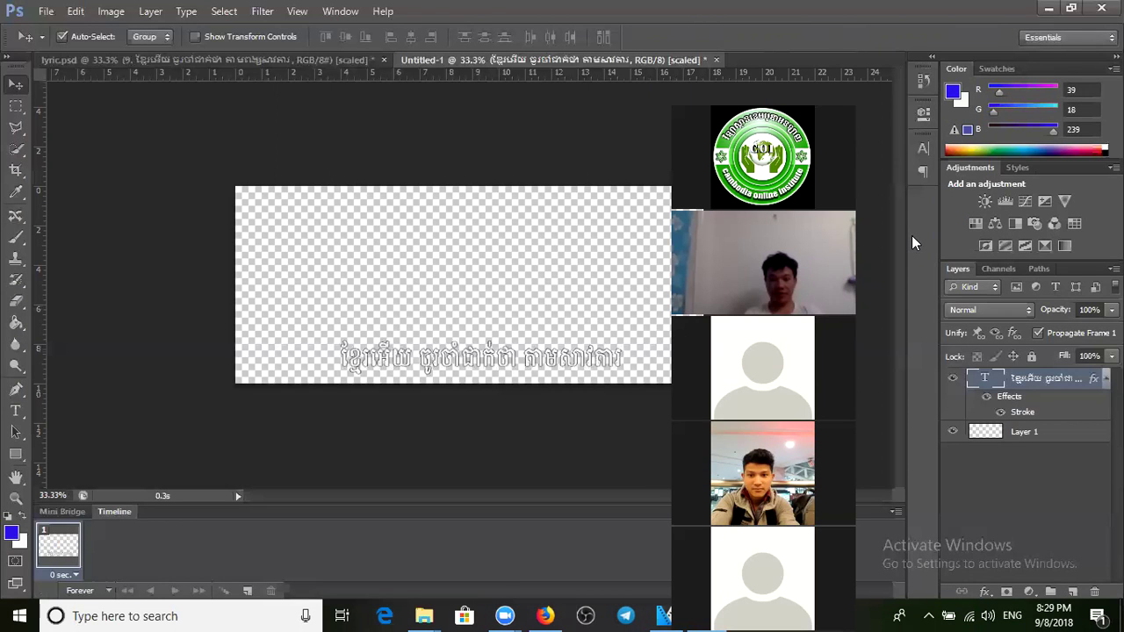
{"action": "double_click", "coordinate": [985, 377]}
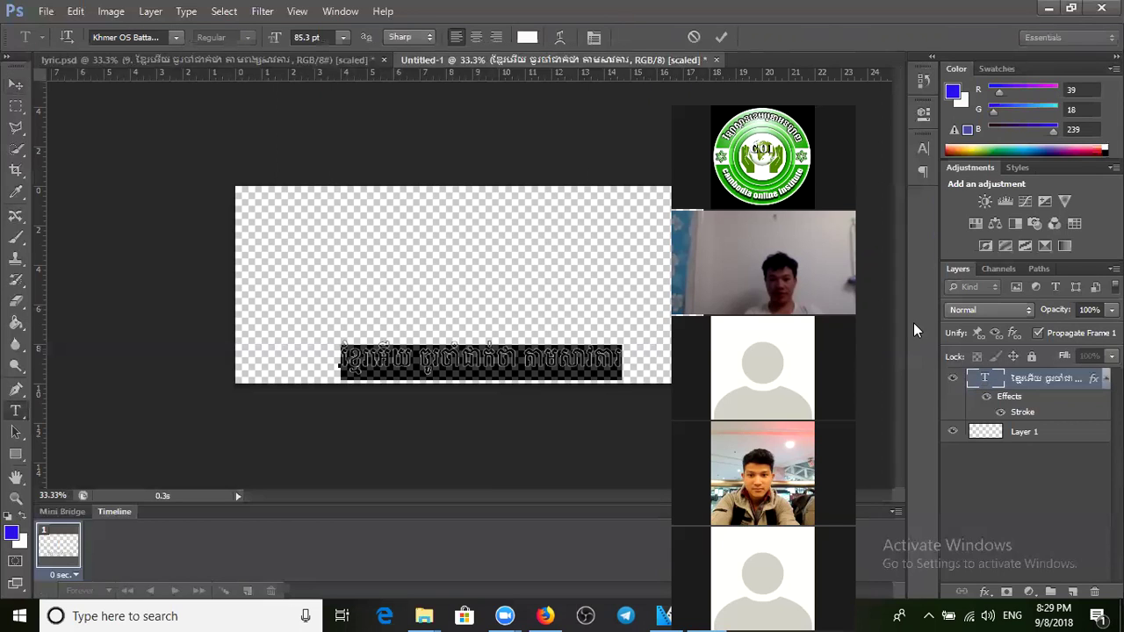
{"action": "left_click", "coordinate": [343, 37]}
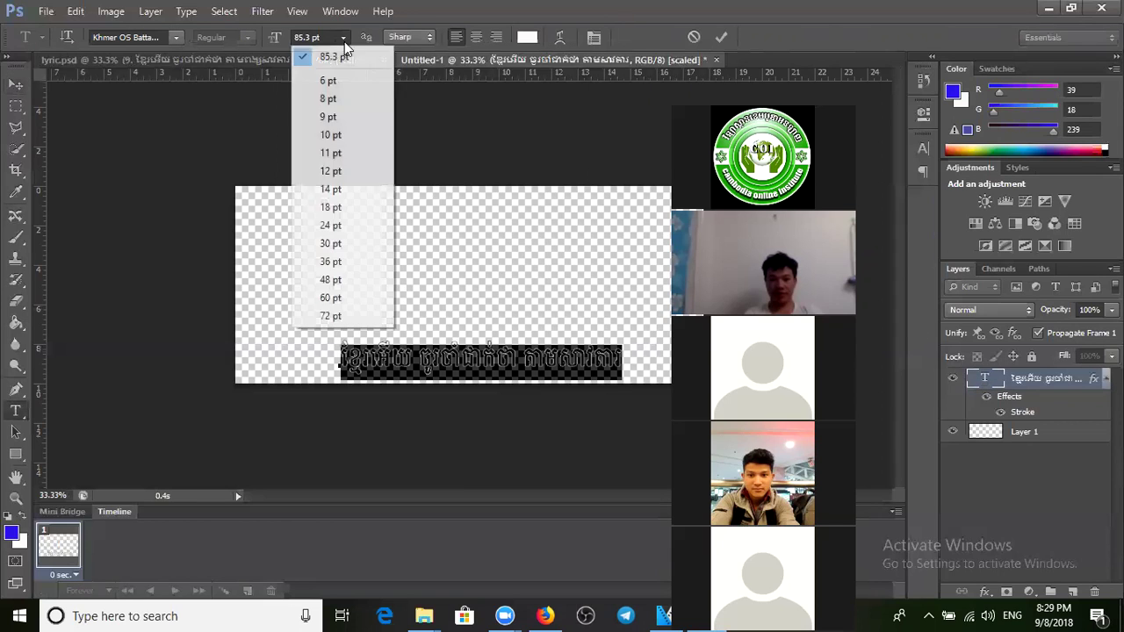
{"action": "left_click", "coordinate": [330, 299]}
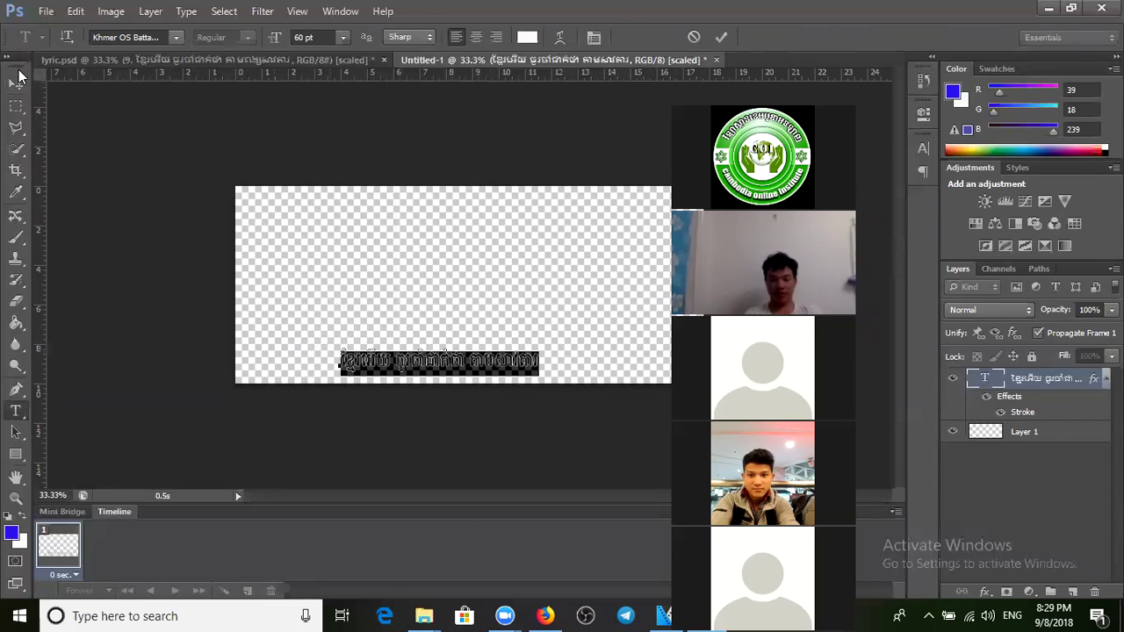
{"action": "left_click", "coordinate": [18, 77]}
{"action": "left_click_drag", "start_coordinate": [477, 361], "coordinate": [494, 362]}
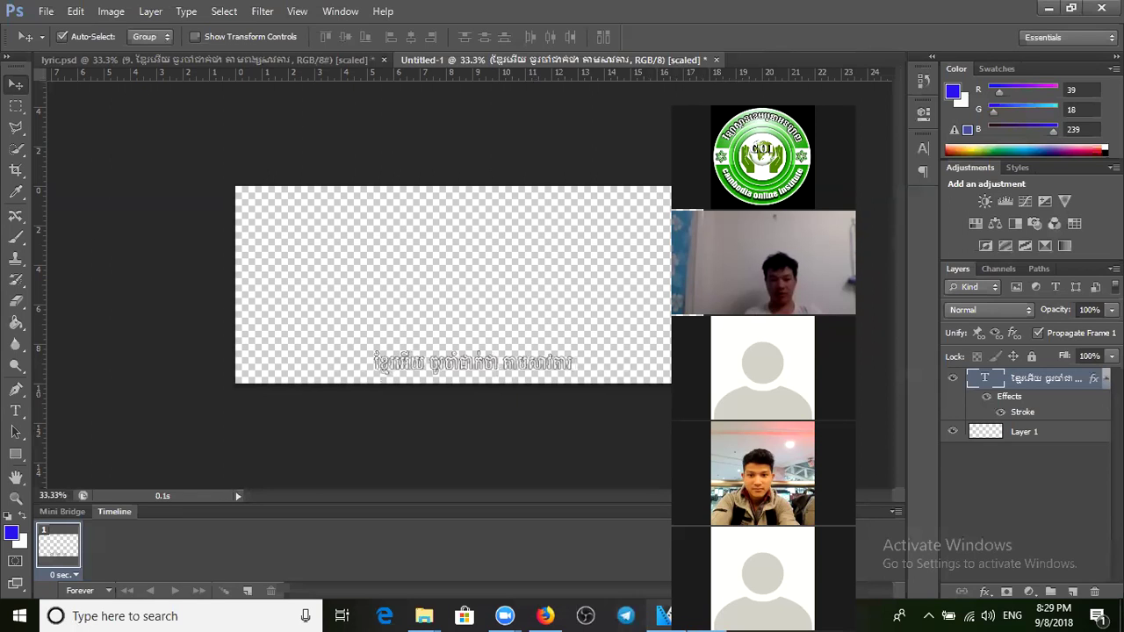
Step: Switch to VEGAS Pro and examine the lyric and the green strip's height at several times along the timeline
{"action": "left_click", "coordinate": [664, 616]}
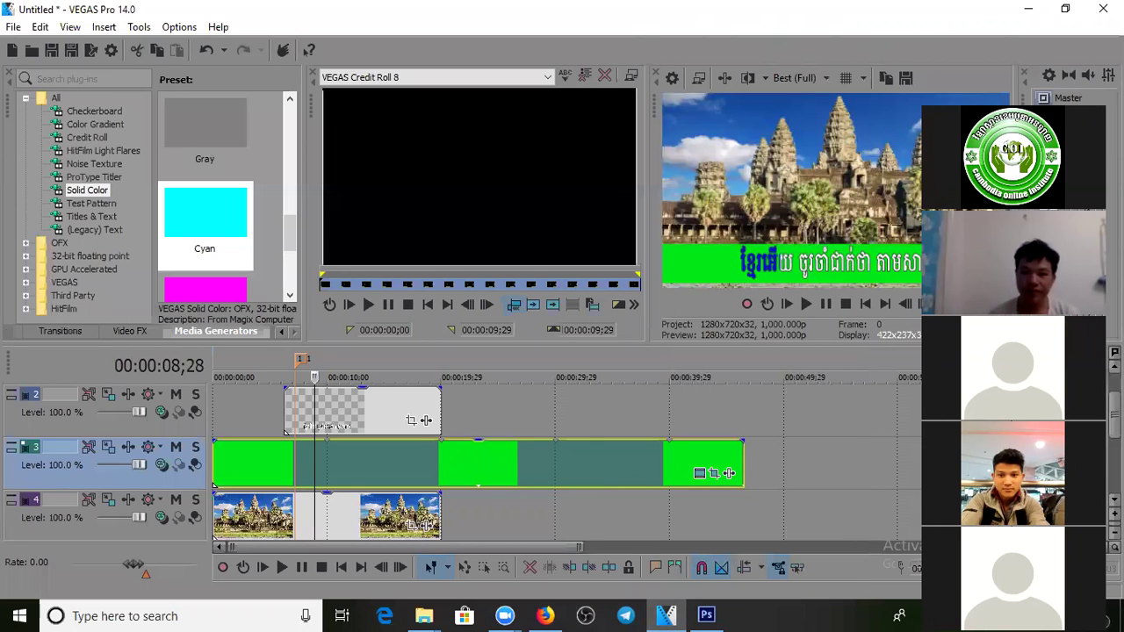
{"action": "left_click", "coordinate": [286, 411]}
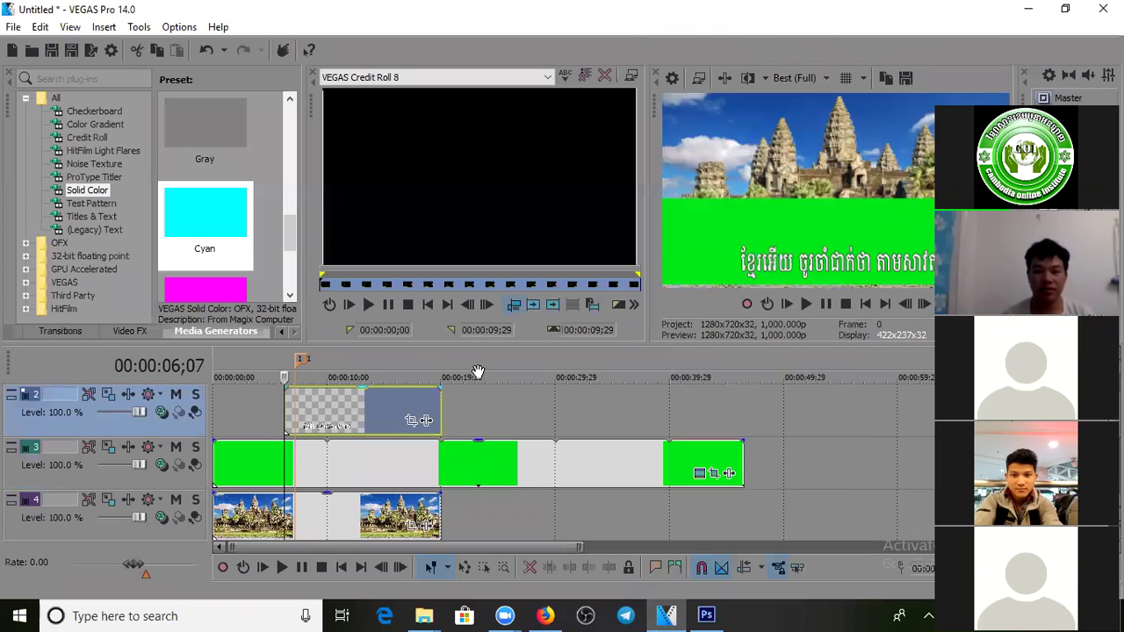
{"action": "left_click", "coordinate": [228, 468]}
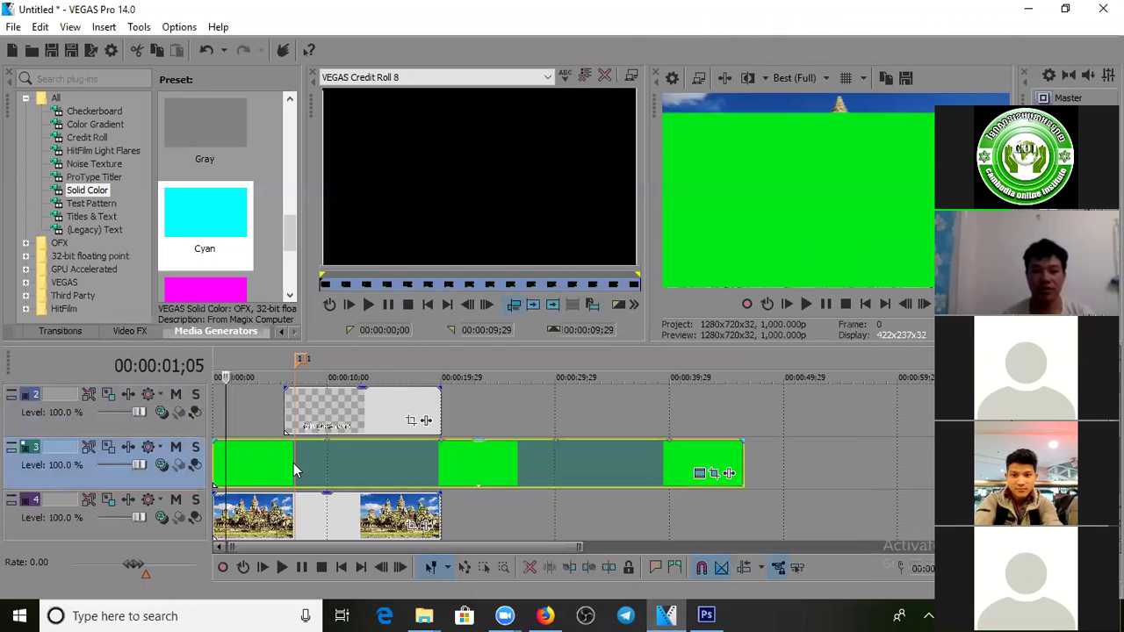
{"action": "left_click", "coordinate": [440, 463]}
{"action": "left_click", "coordinate": [606, 468]}
{"action": "left_click", "coordinate": [676, 469]}
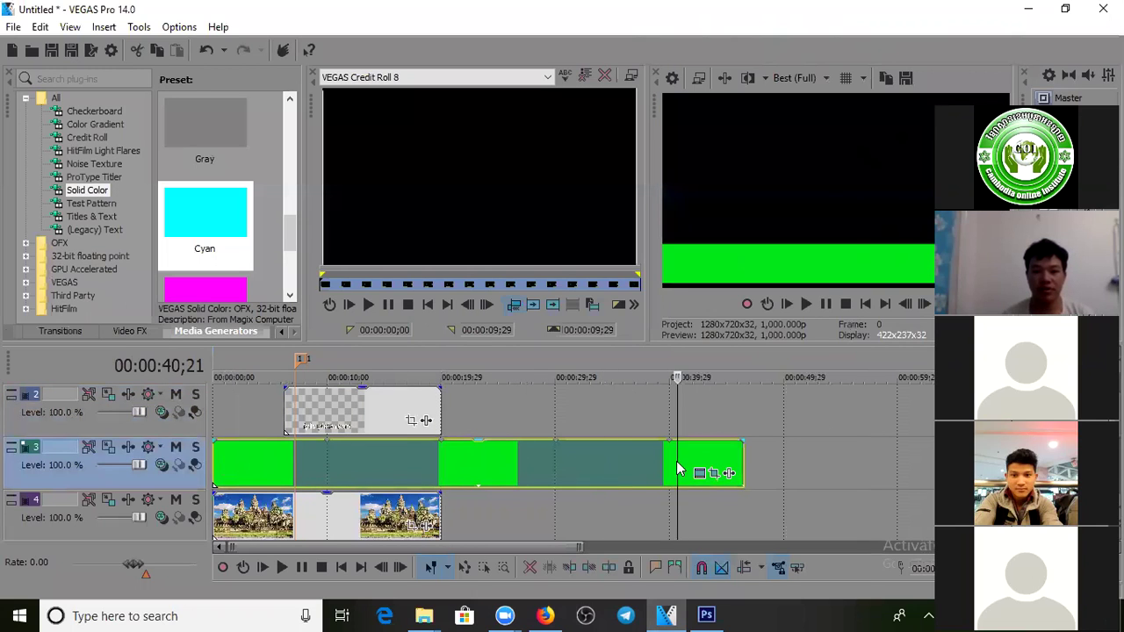
{"action": "left_click", "coordinate": [376, 484]}
{"action": "left_click", "coordinate": [252, 470]}
{"action": "left_click", "coordinate": [214, 465]}
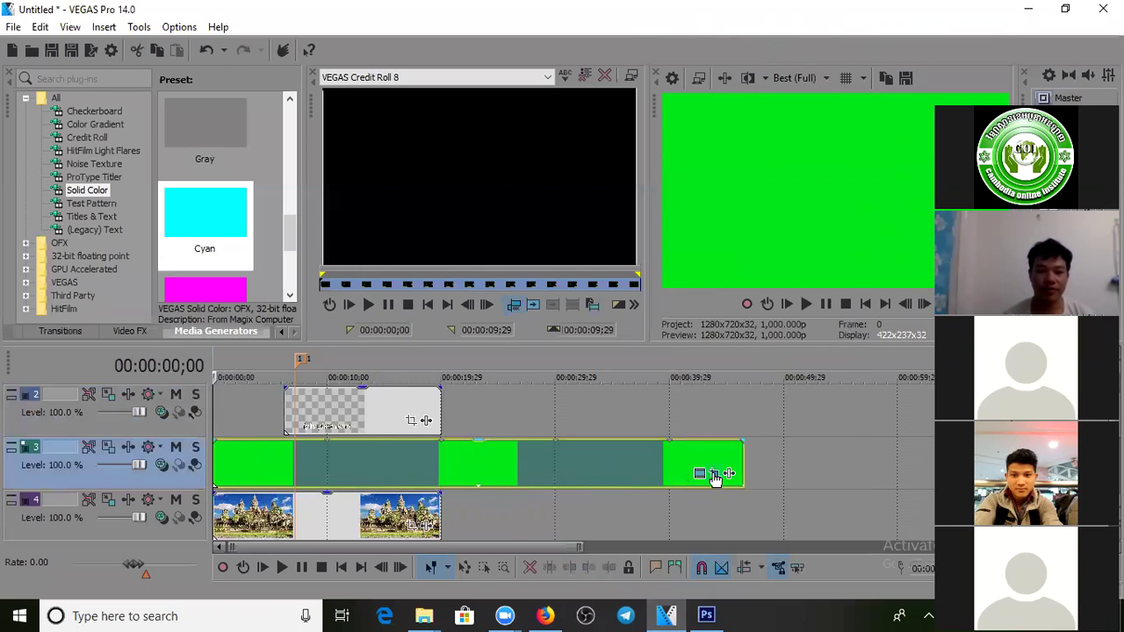
Step: Open the green strip's Pan/Crop settings and move its narrow-strip position keyframe from 00:00:08;28 to the start of the event
{"action": "left_click", "coordinate": [714, 474]}
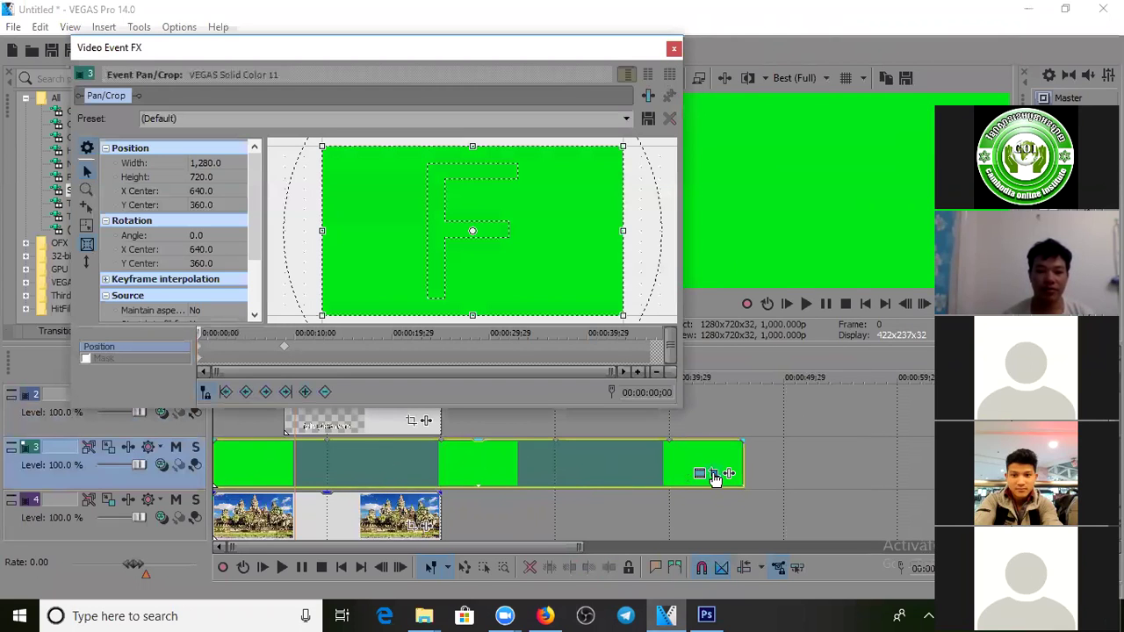
{"action": "left_click", "coordinate": [285, 353]}
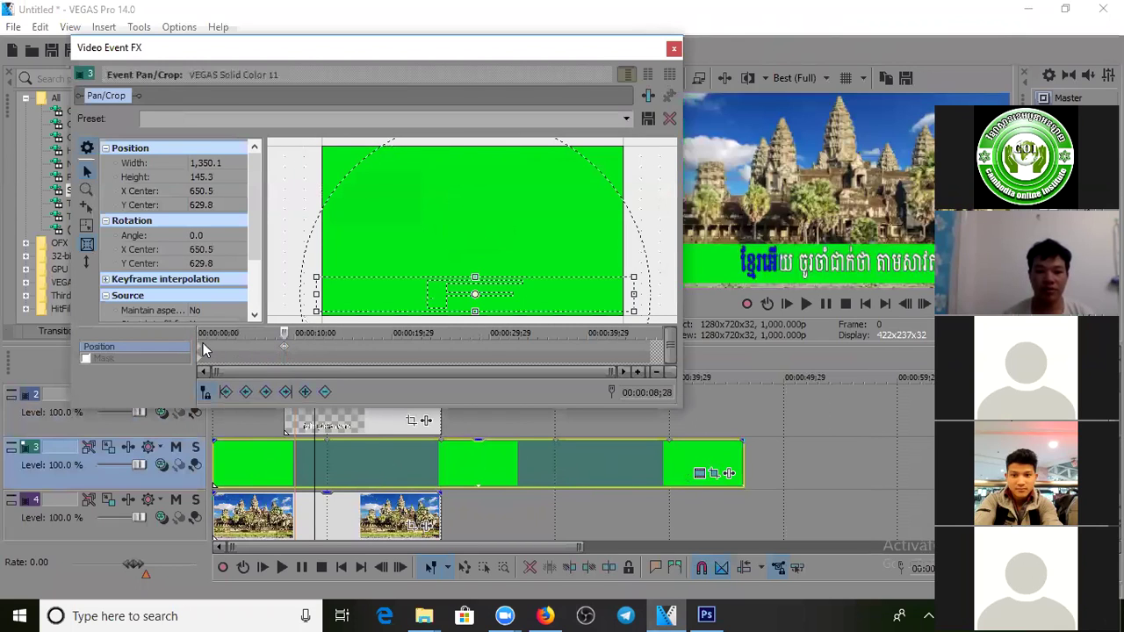
{"action": "left_click", "coordinate": [200, 352]}
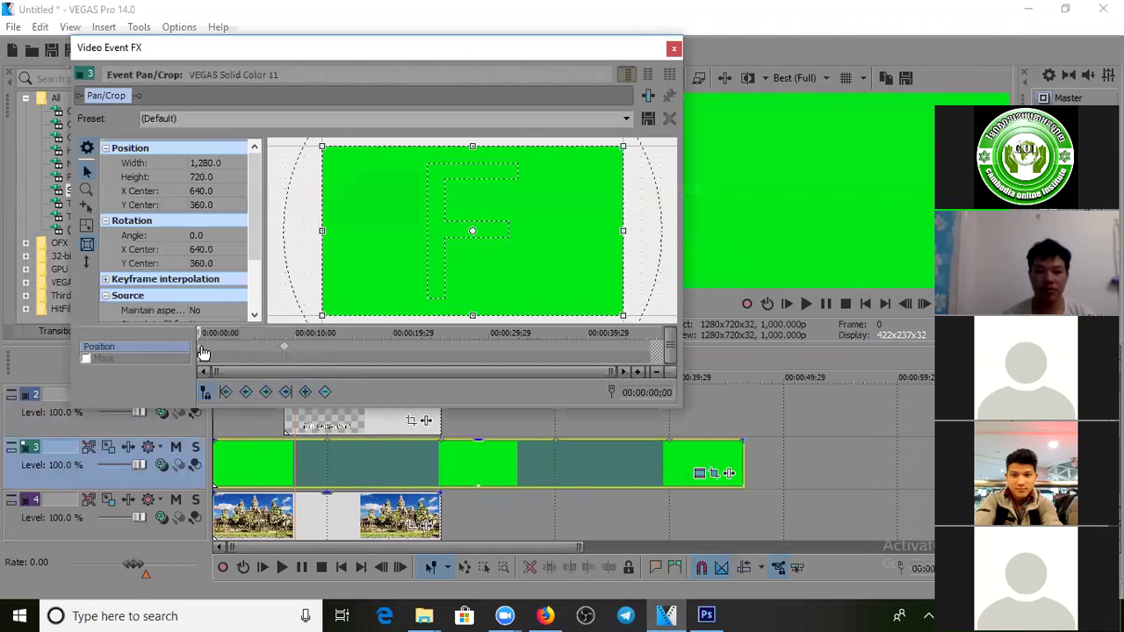
{"action": "left_click", "coordinate": [287, 354]}
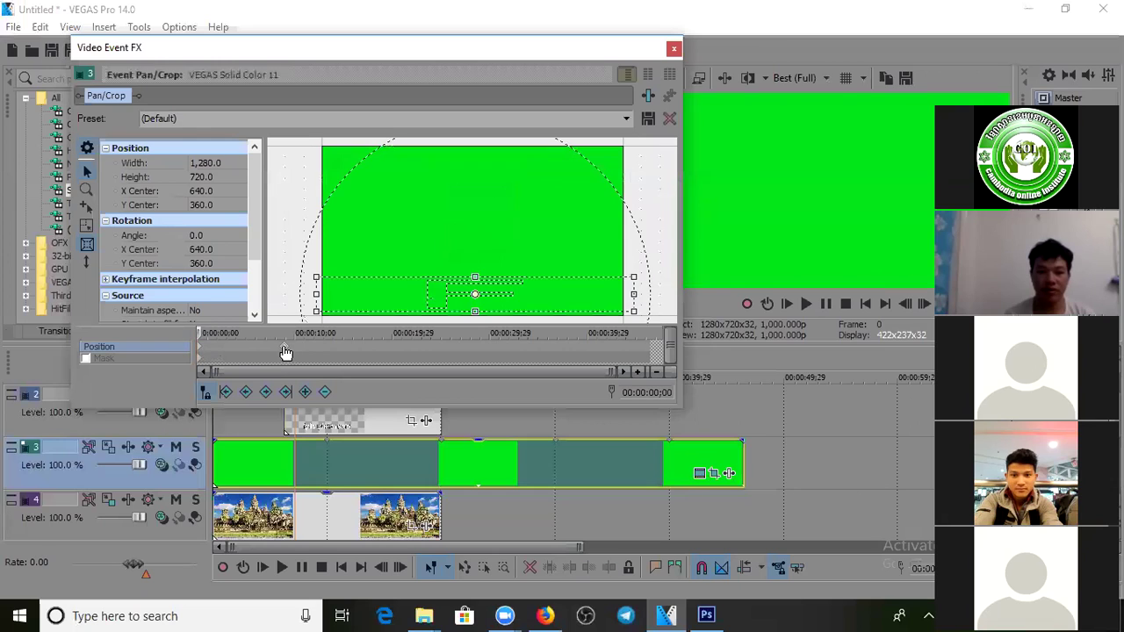
{"action": "left_click", "coordinate": [199, 352]}
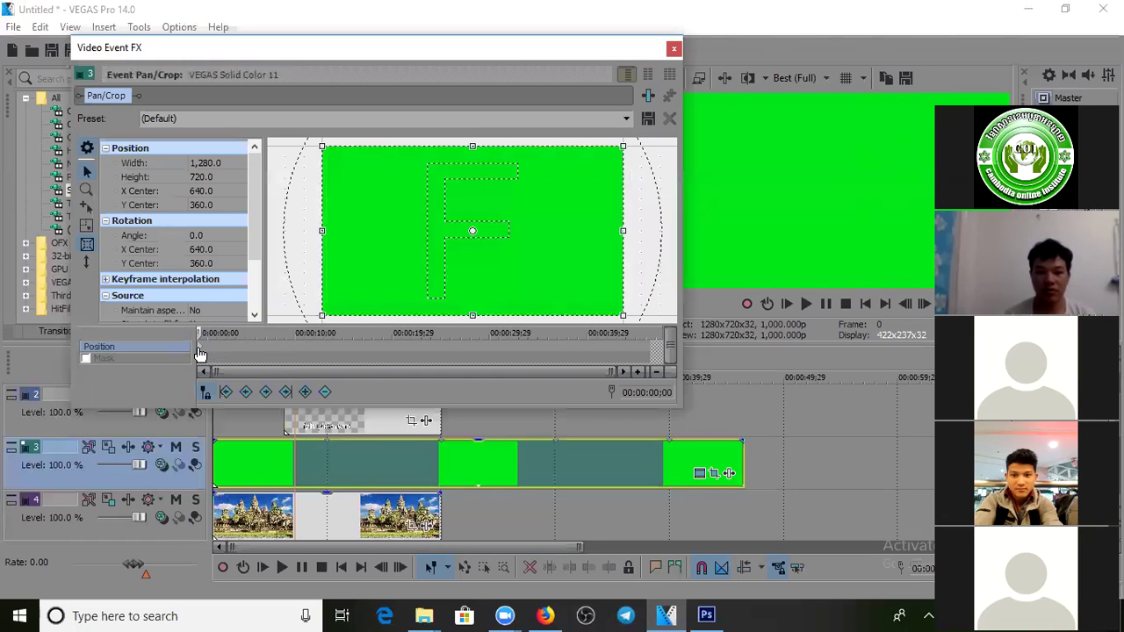
{"action": "left_click", "coordinate": [674, 520]}
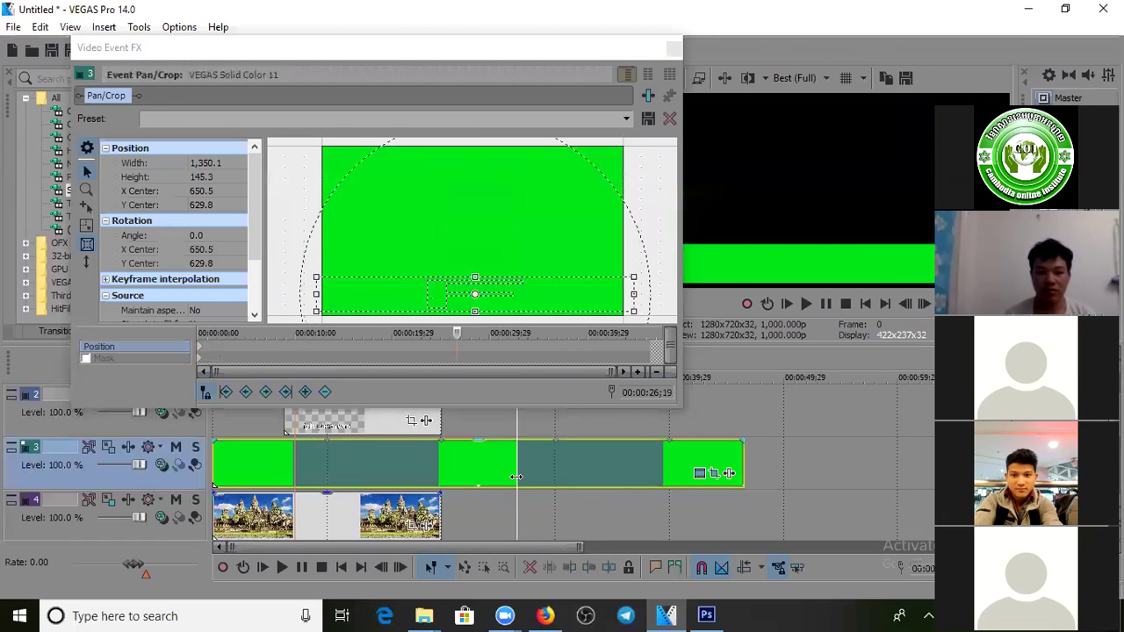
Step: Compare the green strip's size at the event's start and further along, and delete the narrow-strip position keyframe just after the start
{"action": "left_click", "coordinate": [414, 473]}
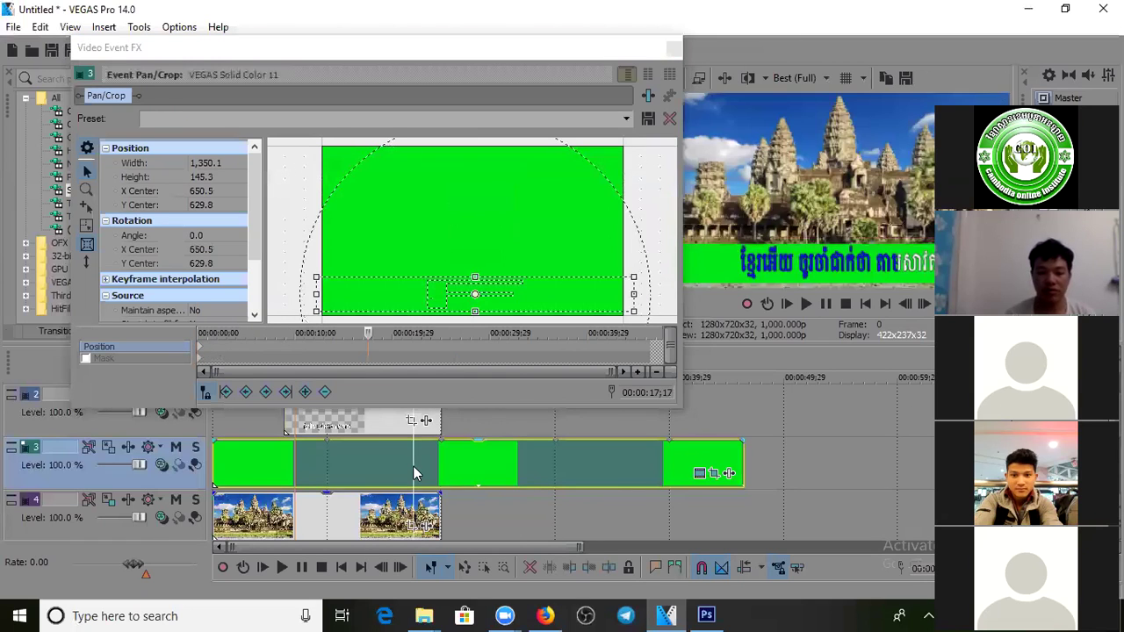
{"action": "left_click", "coordinate": [223, 454]}
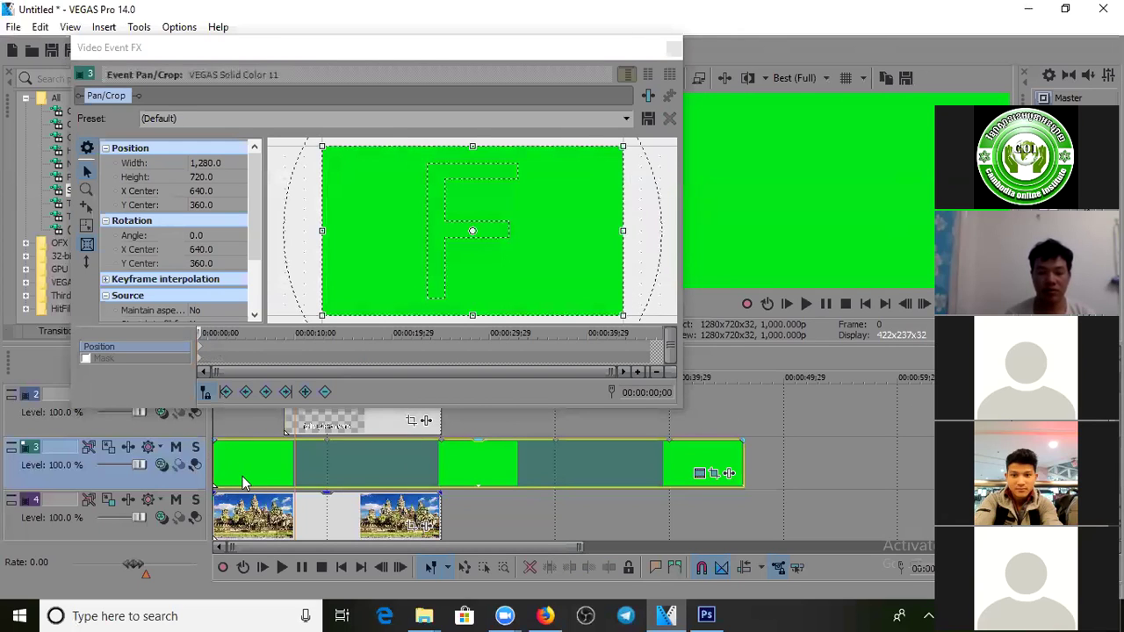
{"action": "left_click", "coordinate": [246, 481]}
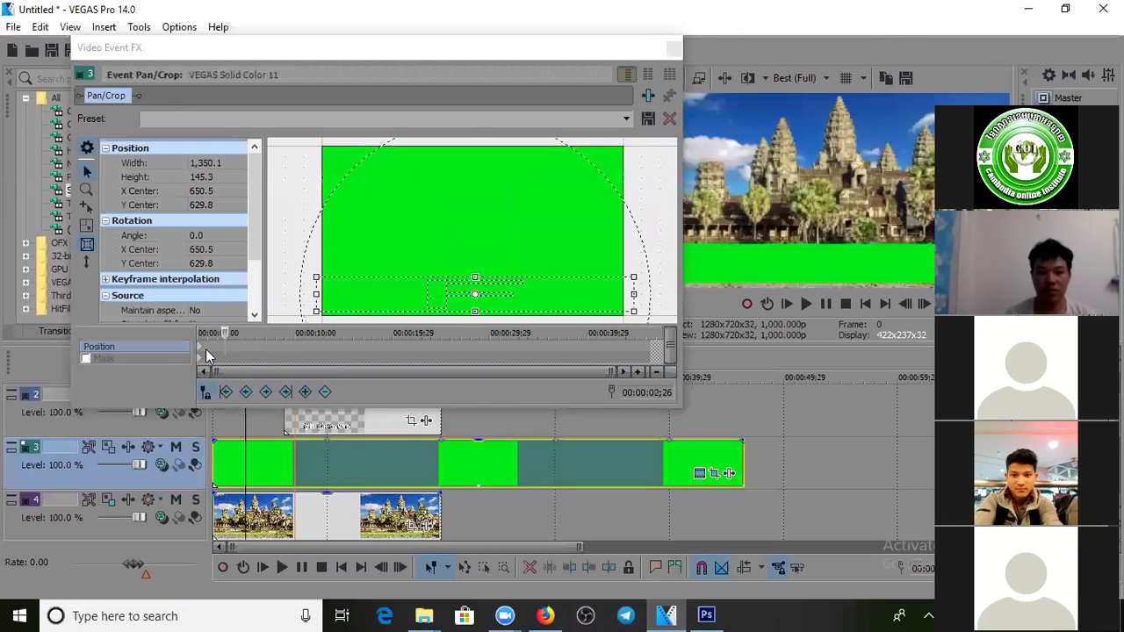
{"action": "left_click", "coordinate": [203, 352]}
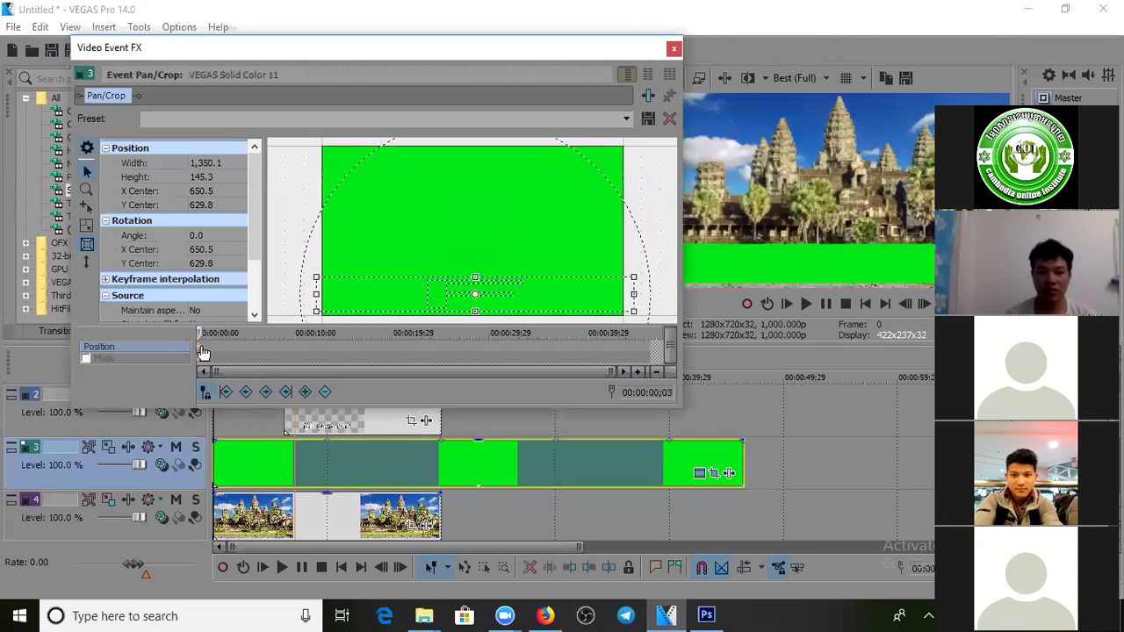
{"action": "left_click", "coordinate": [213, 466]}
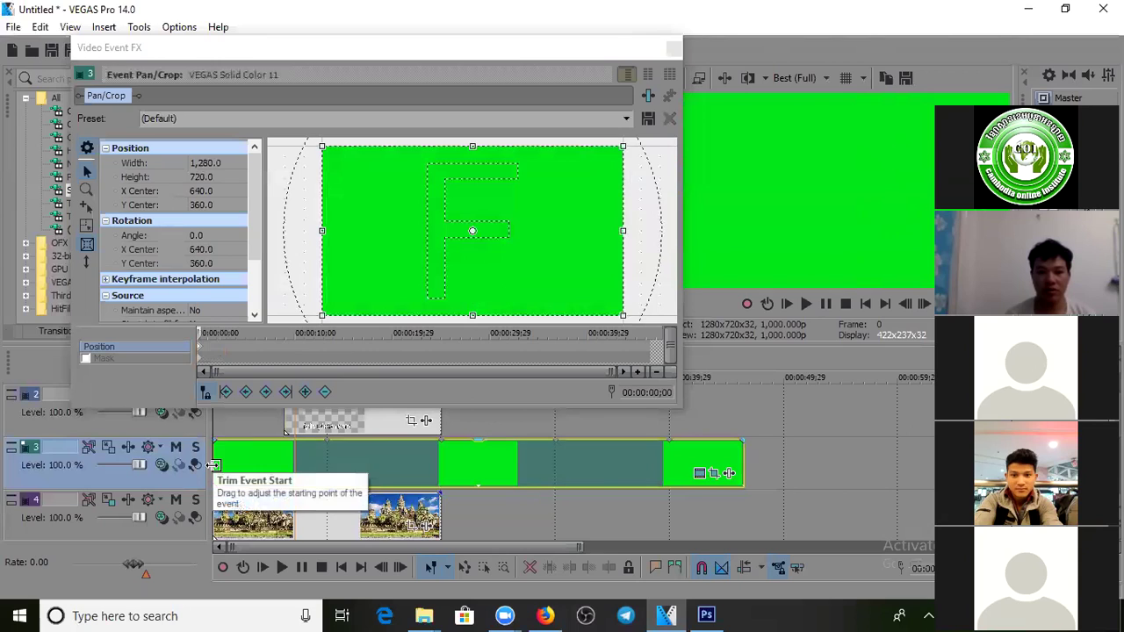
{"action": "left_click", "coordinate": [324, 392]}
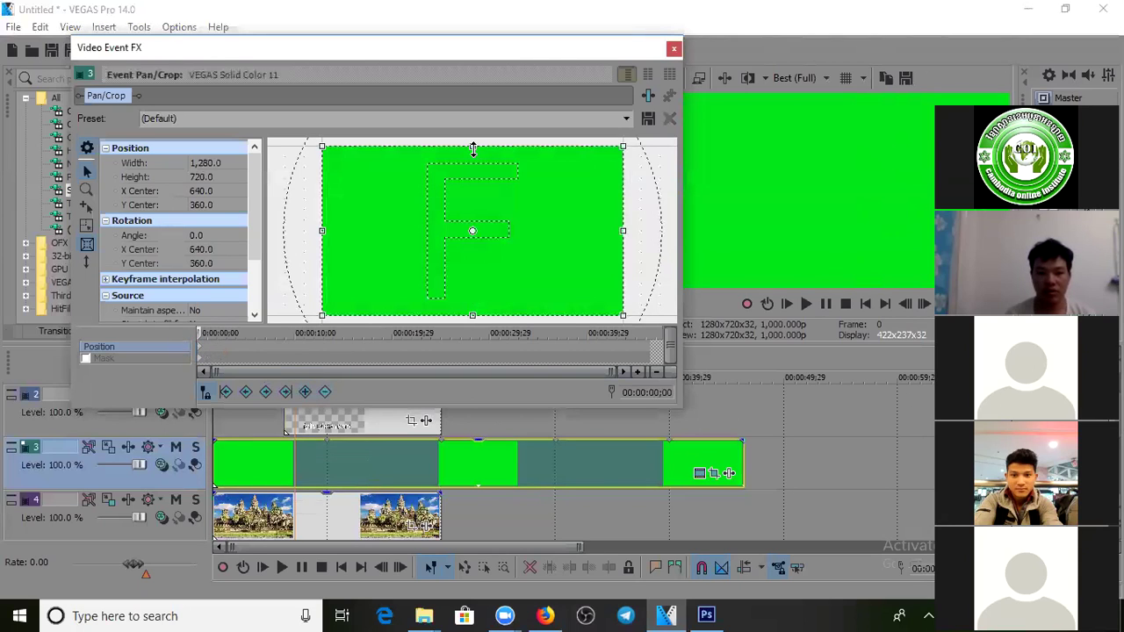
Step: Examine the green solid's height in the preview at several times along the timeline
{"action": "left_click", "coordinate": [291, 465]}
{"action": "left_click", "coordinate": [245, 467]}
{"action": "left_click", "coordinate": [289, 461]}
{"action": "left_click", "coordinate": [377, 460]}
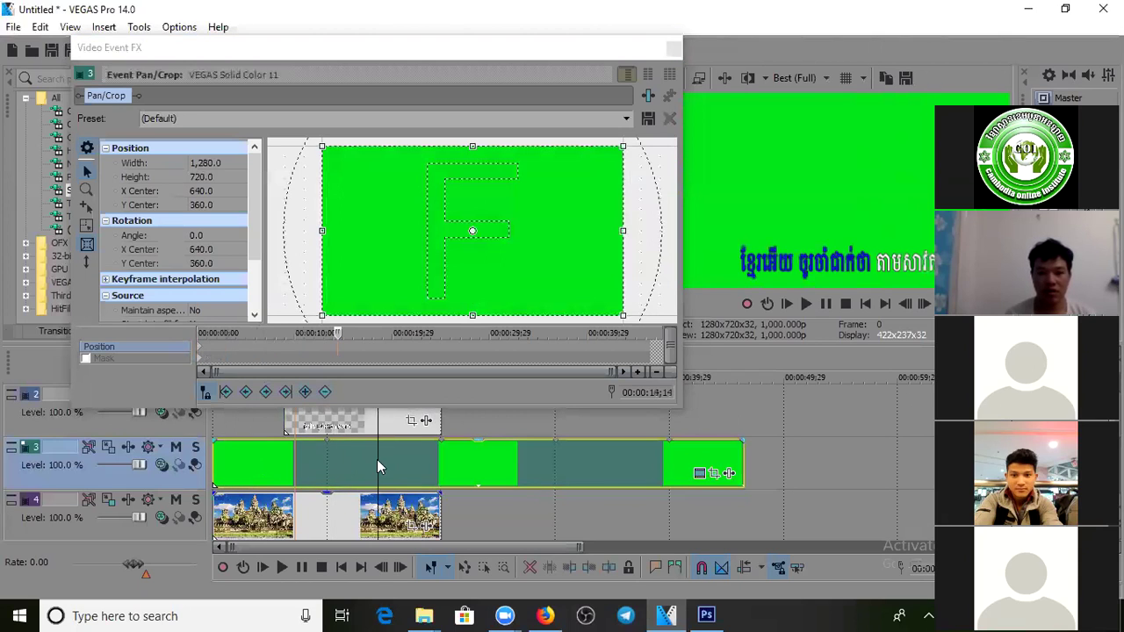
{"action": "left_click", "coordinate": [435, 457]}
{"action": "left_click", "coordinate": [302, 467]}
{"action": "left_click", "coordinate": [426, 456]}
{"action": "left_click", "coordinate": [552, 456]}
{"action": "left_click", "coordinate": [626, 455]}
{"action": "left_click", "coordinate": [676, 454]}
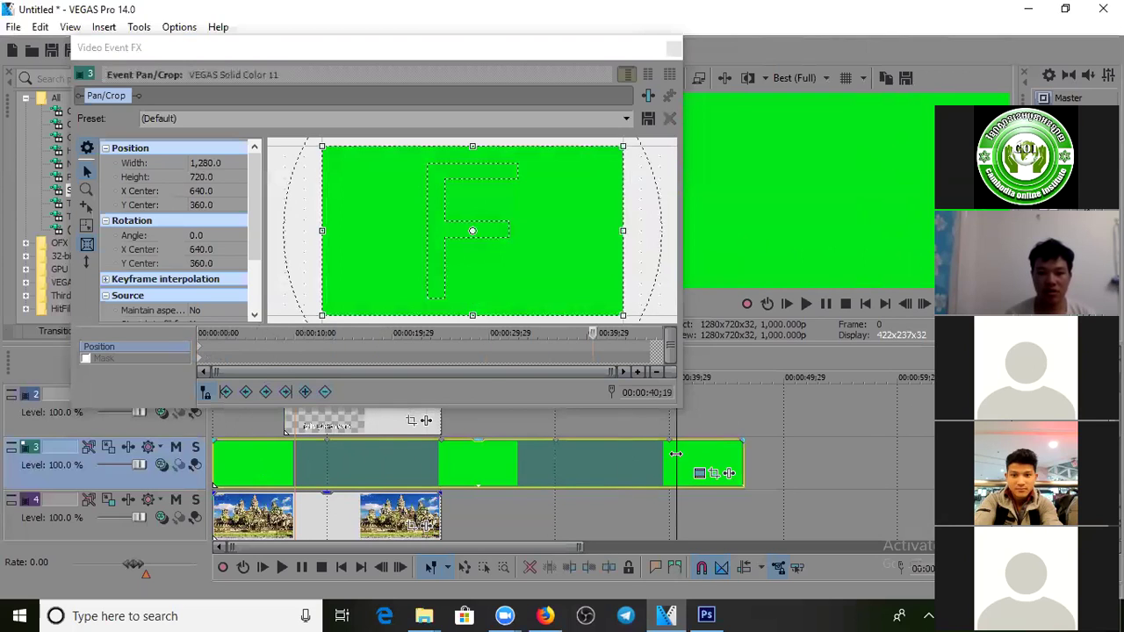
Step: At the starting position keyframe, shrink the green solid to a height of 159.3 and move it down to Y Center 636.8
{"action": "left_click", "coordinate": [201, 351]}
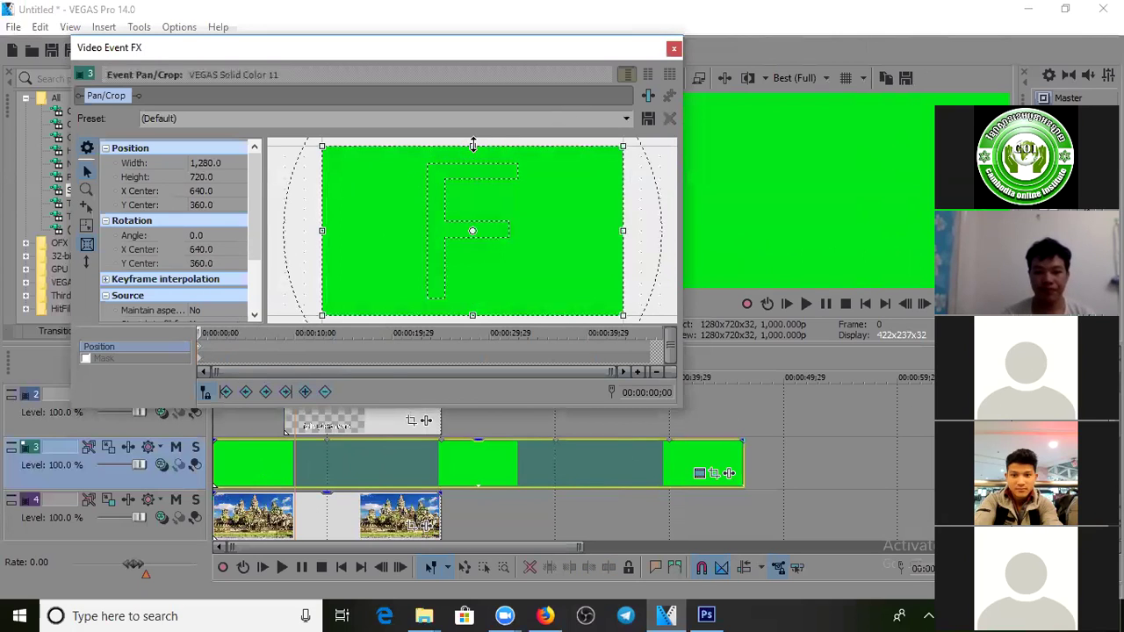
{"action": "left_click", "coordinate": [299, 447]}
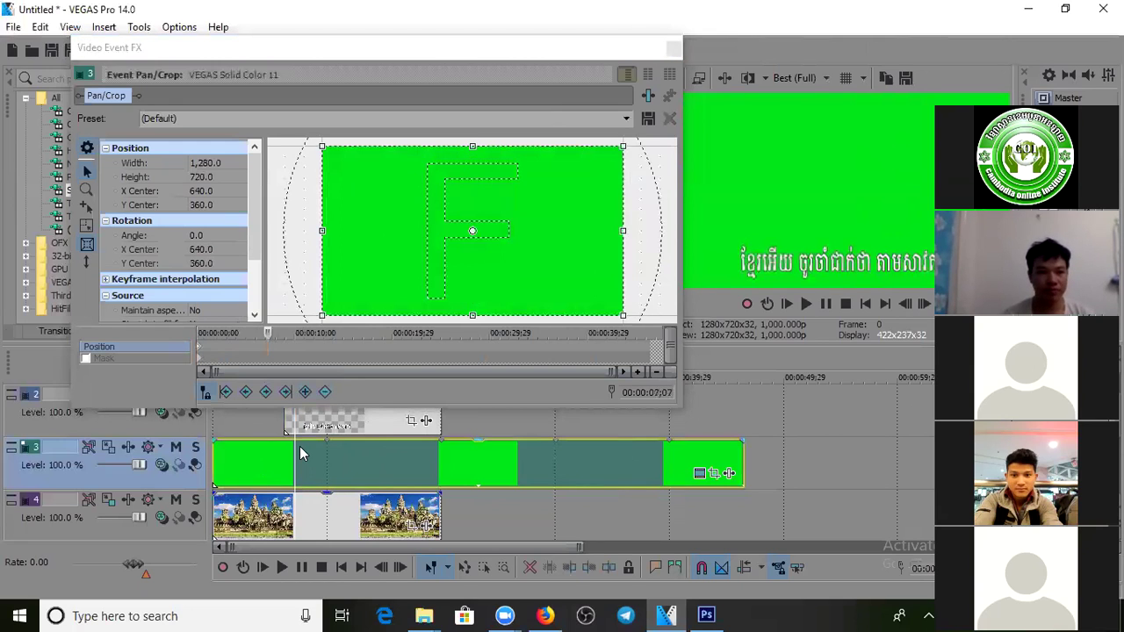
{"action": "left_click", "coordinate": [200, 353]}
{"action": "left_click_drag", "start_coordinate": [473, 147], "coordinate": [475, 212]}
{"action": "left_click_drag", "start_coordinate": [539, 234], "coordinate": [540, 299]}
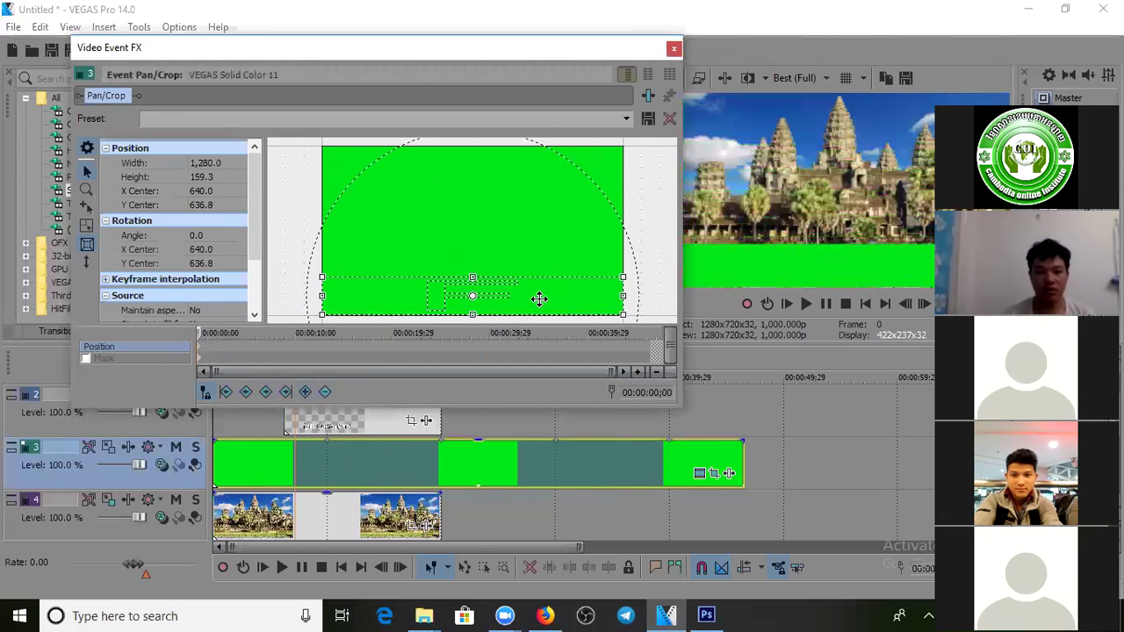
Step: Raise the green strip to Y Center 626.3, apply that position to the starting keyframe, and remove the extra keyframe at 00:00:06;07
{"action": "left_click", "coordinate": [281, 466]}
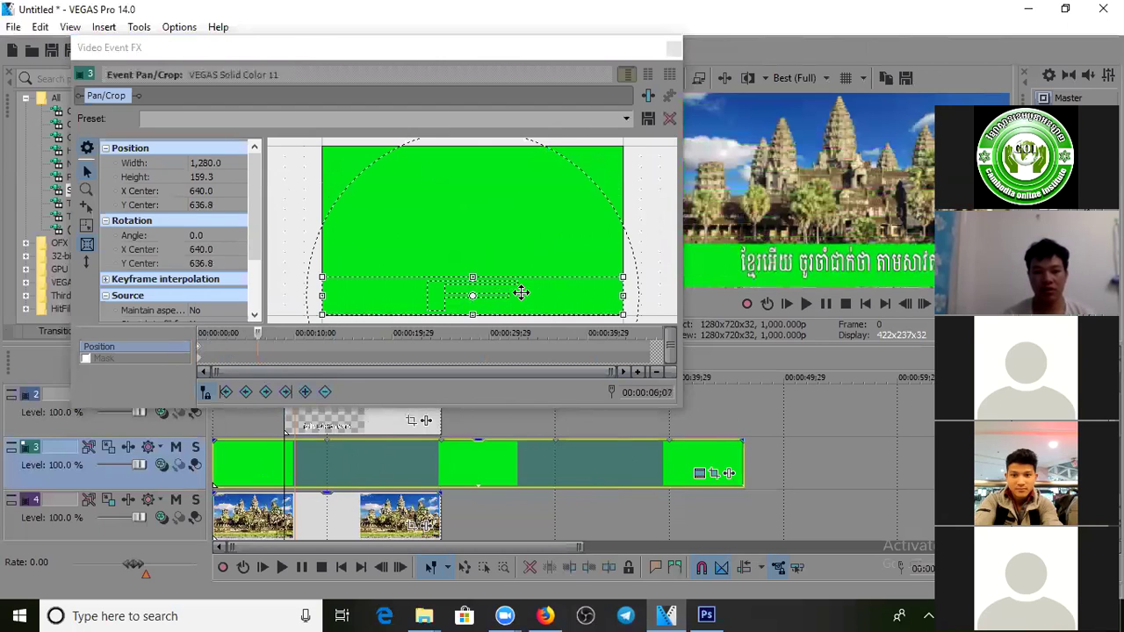
{"action": "left_click_drag", "start_coordinate": [523, 293], "coordinate": [524, 291]}
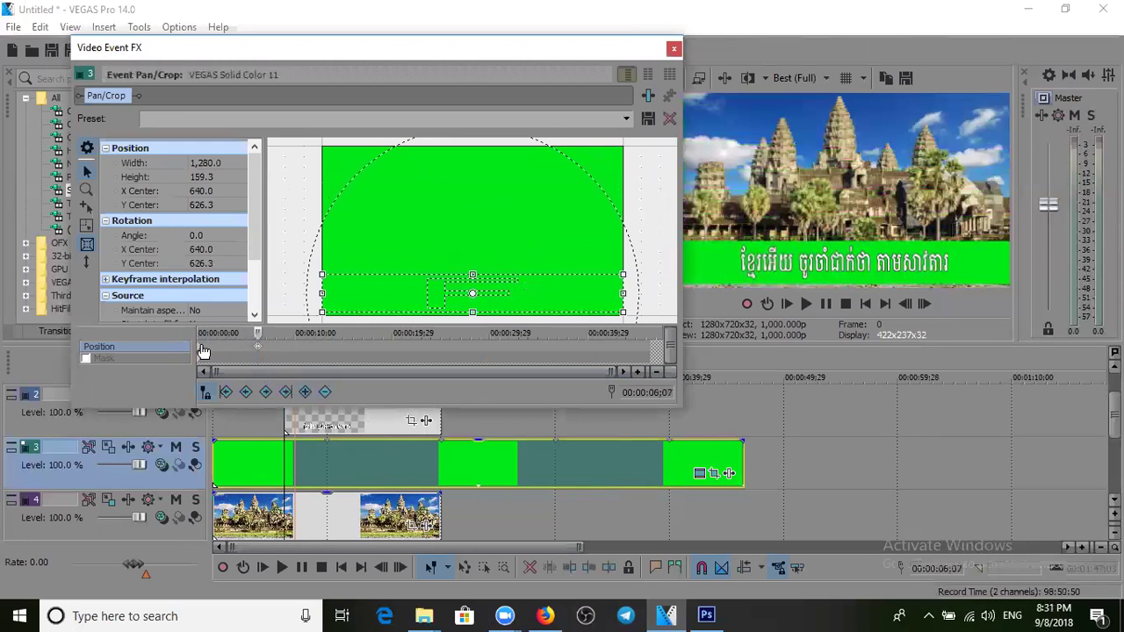
{"action": "left_click", "coordinate": [200, 351]}
{"action": "left_click", "coordinate": [257, 349]}
{"action": "left_click", "coordinate": [200, 352]}
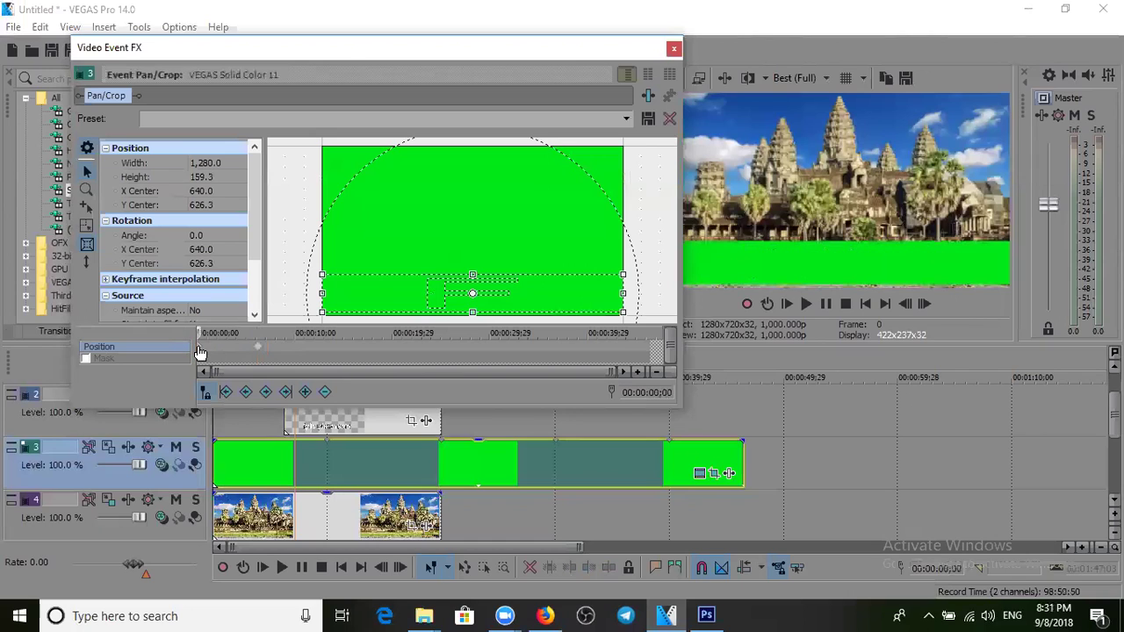
{"action": "left_click", "coordinate": [259, 350]}
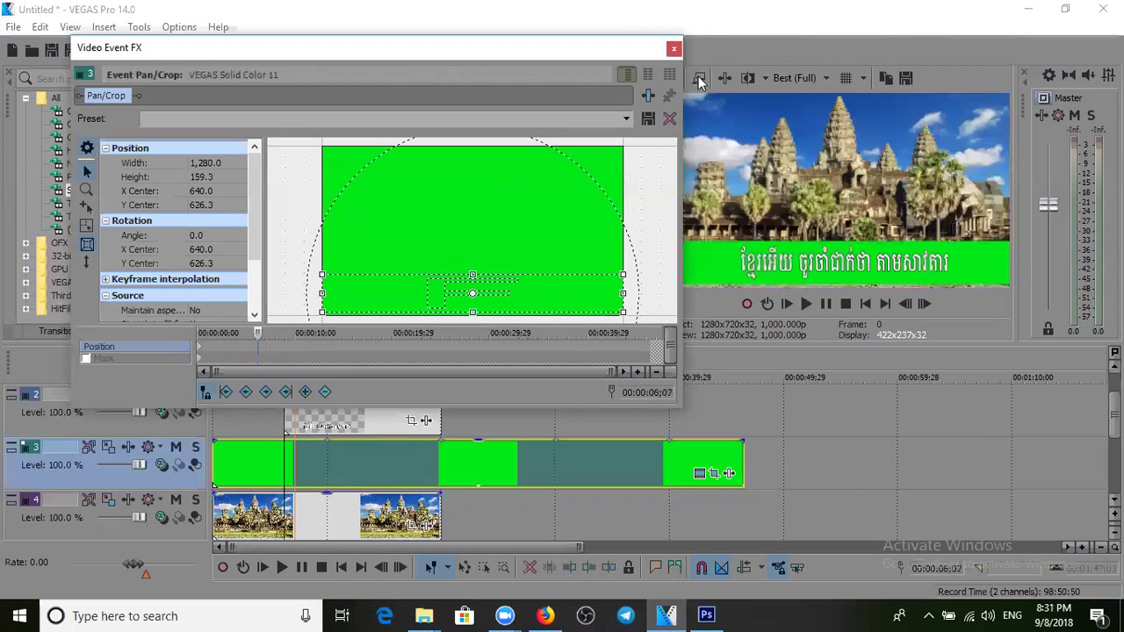
Step: Close the strip's Pan/Crop settings and play the timeline from the start to check the strip's height
{"action": "left_click", "coordinate": [674, 50]}
{"action": "left_click", "coordinate": [215, 456]}
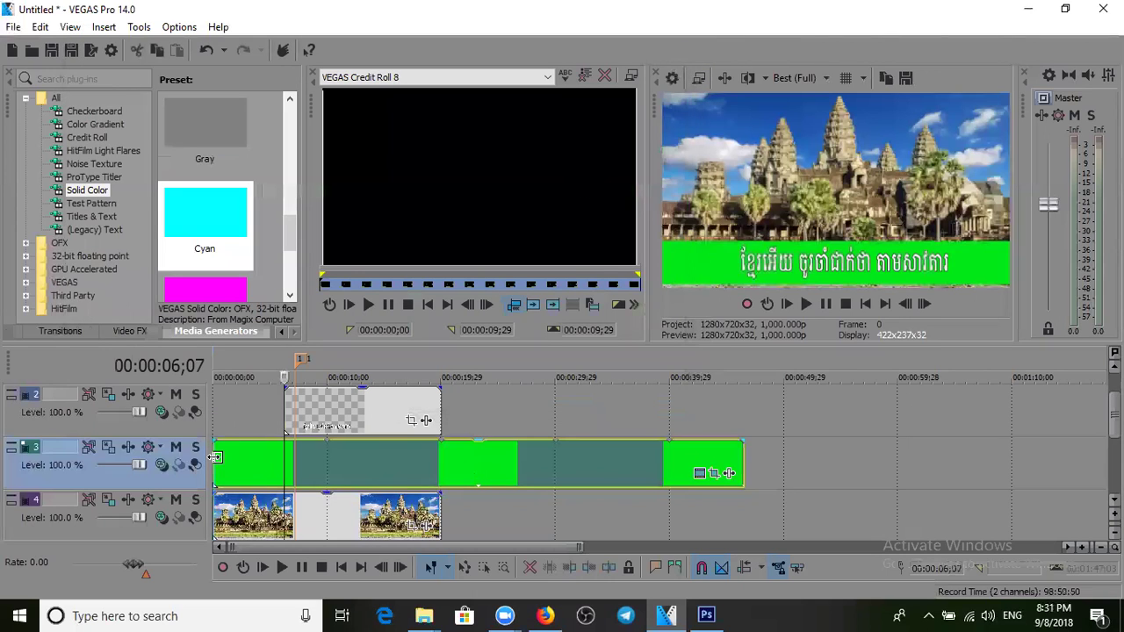
{"action": "key", "text": "space"}
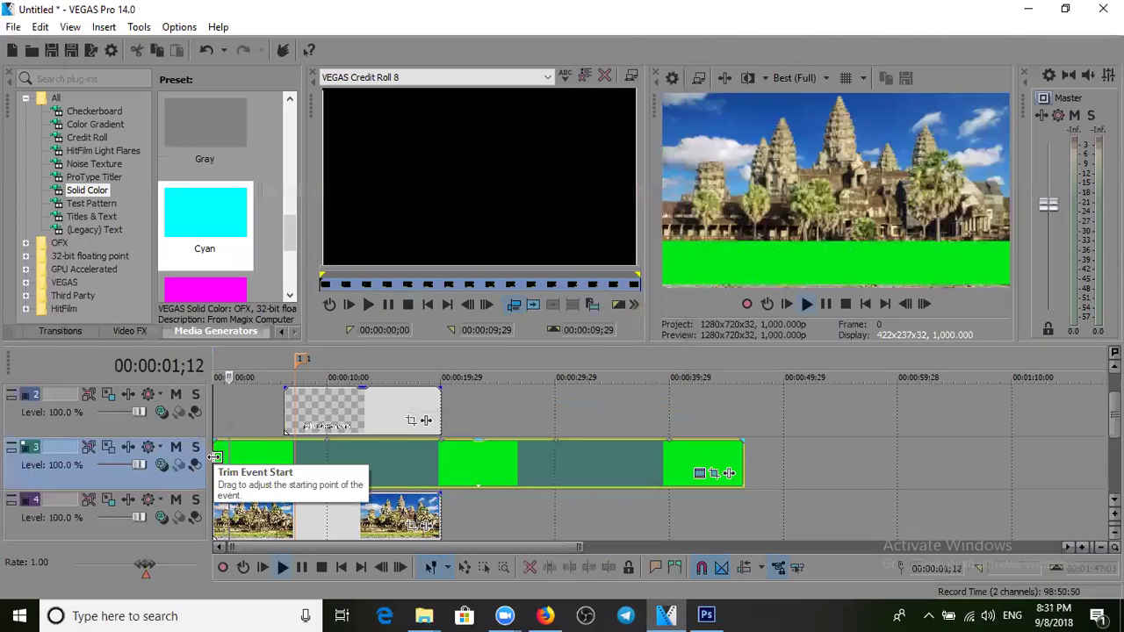
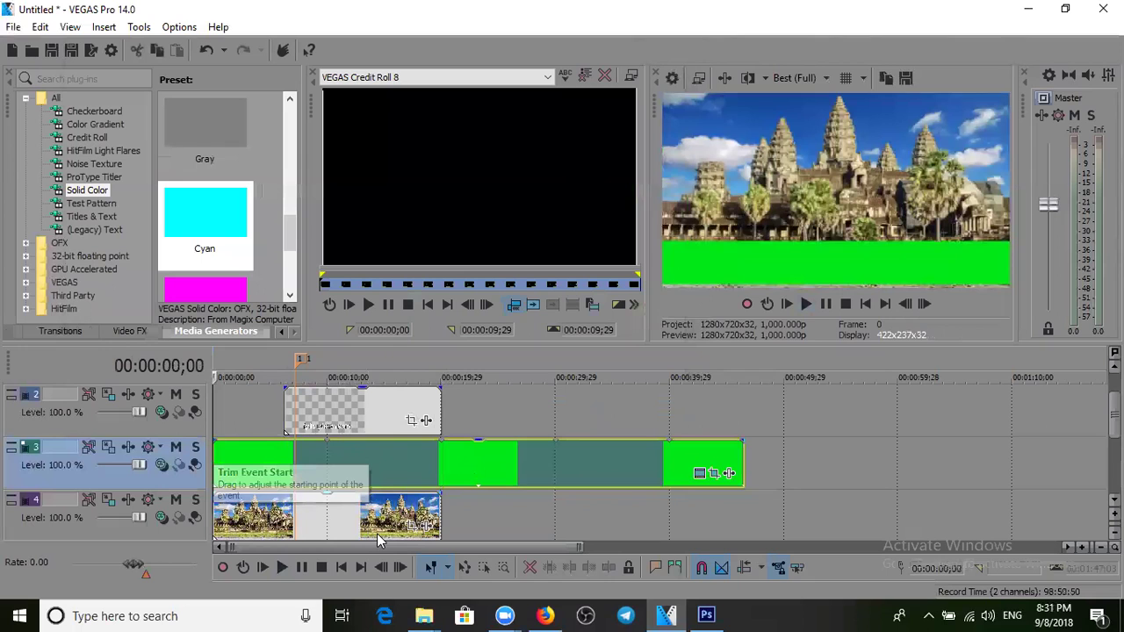
Step: Switch to Photoshop and recolour the Khmer lyric text layer to bright red fb0522
{"action": "left_click", "coordinate": [706, 614]}
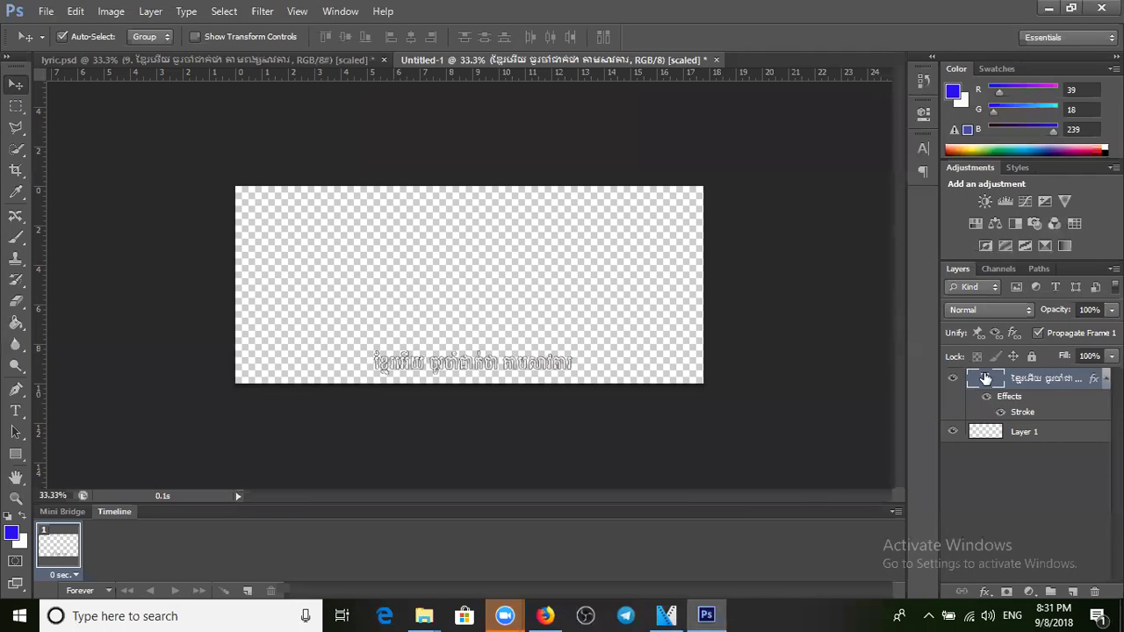
{"action": "double_click", "coordinate": [985, 380]}
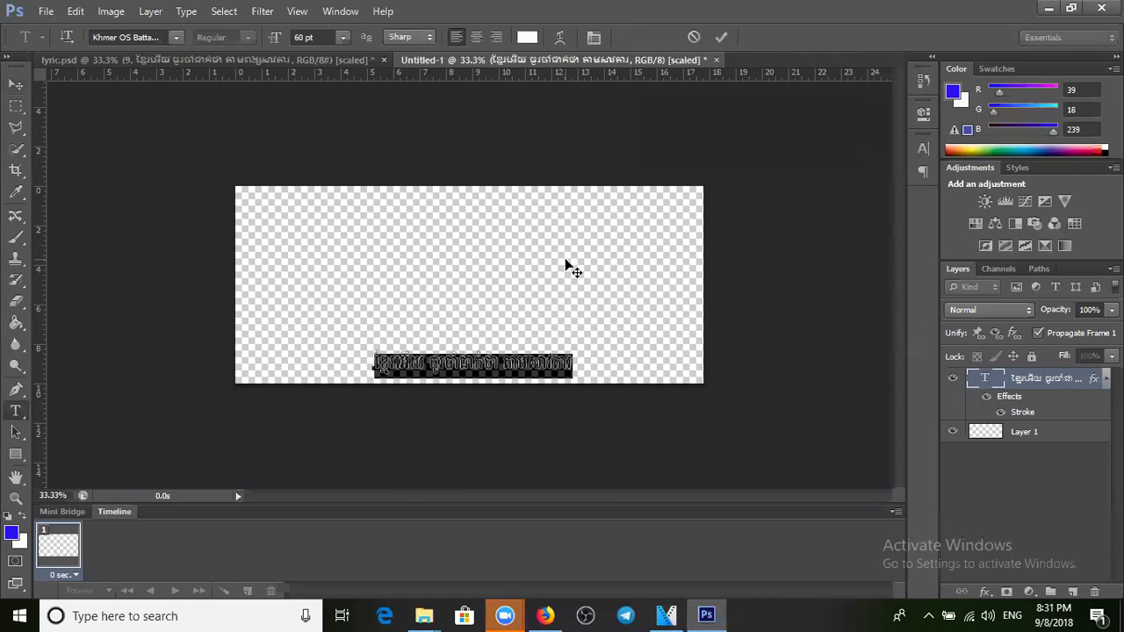
{"action": "left_click", "coordinate": [527, 37]}
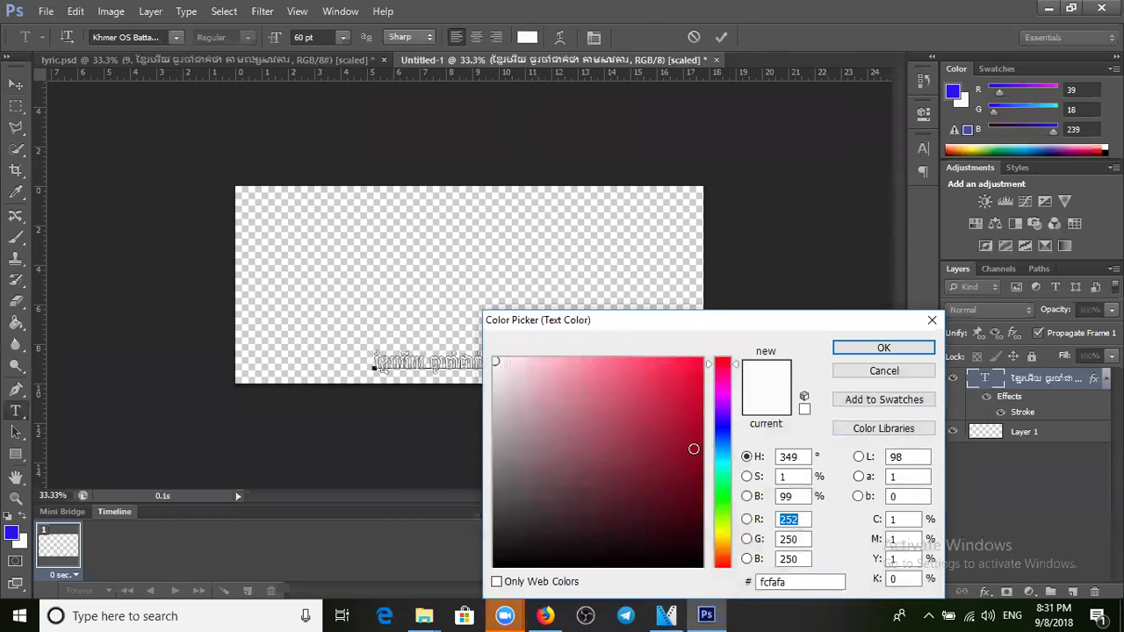
{"action": "left_click", "coordinate": [721, 425]}
{"action": "left_click", "coordinate": [646, 390]}
{"action": "left_click", "coordinate": [658, 431]}
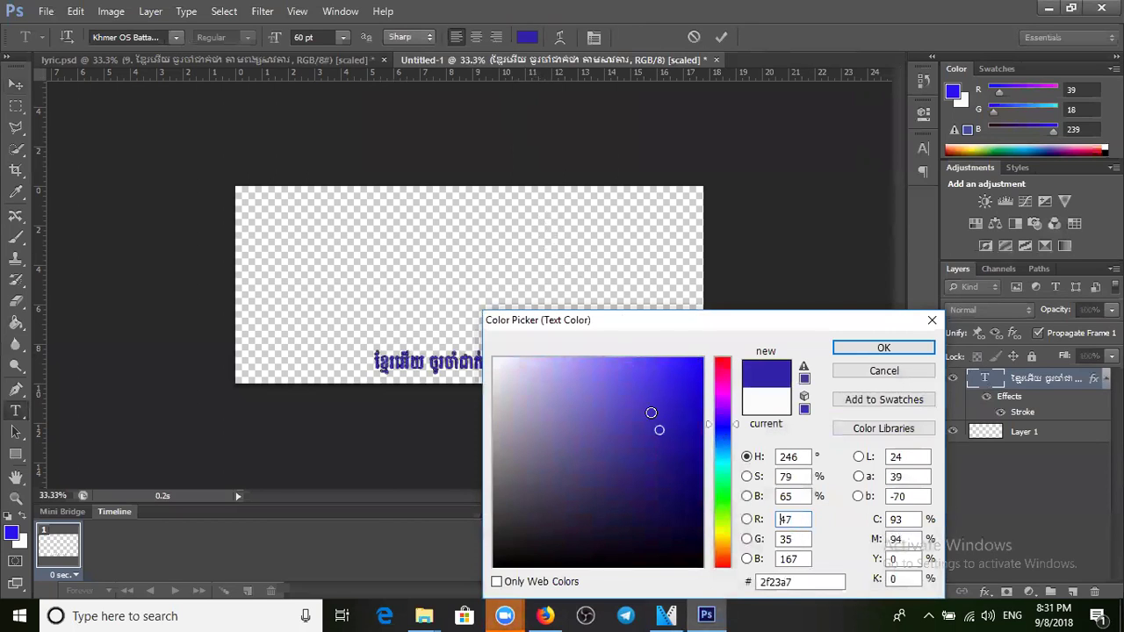
{"action": "left_click", "coordinate": [722, 364]}
{"action": "left_click_drag", "start_coordinate": [687, 364], "coordinate": [700, 362]}
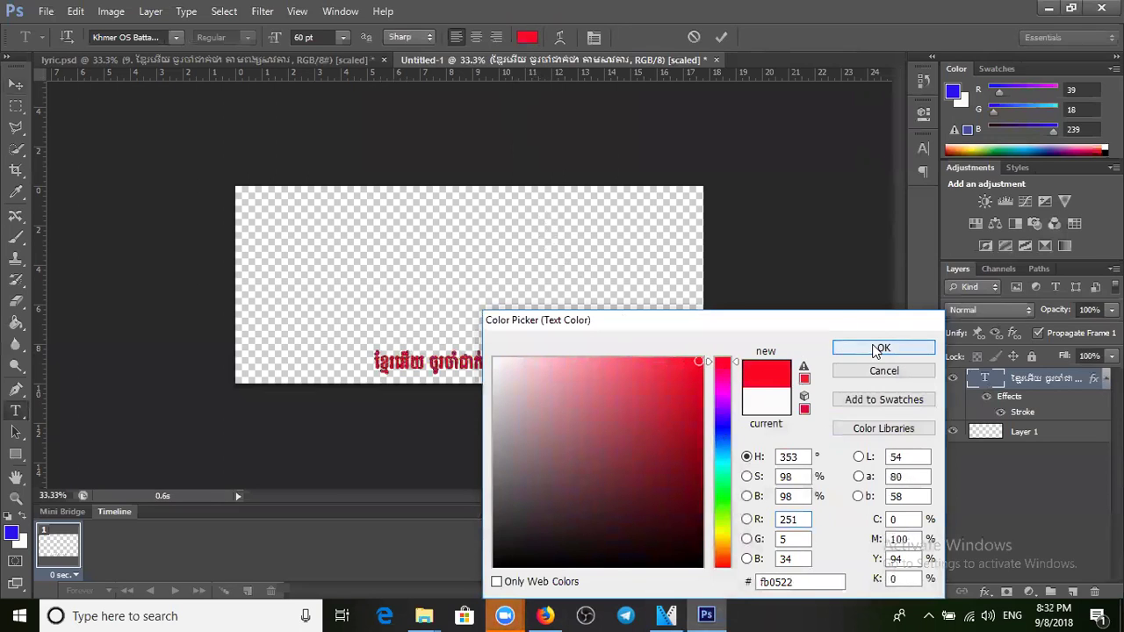
{"action": "left_click", "coordinate": [884, 347]}
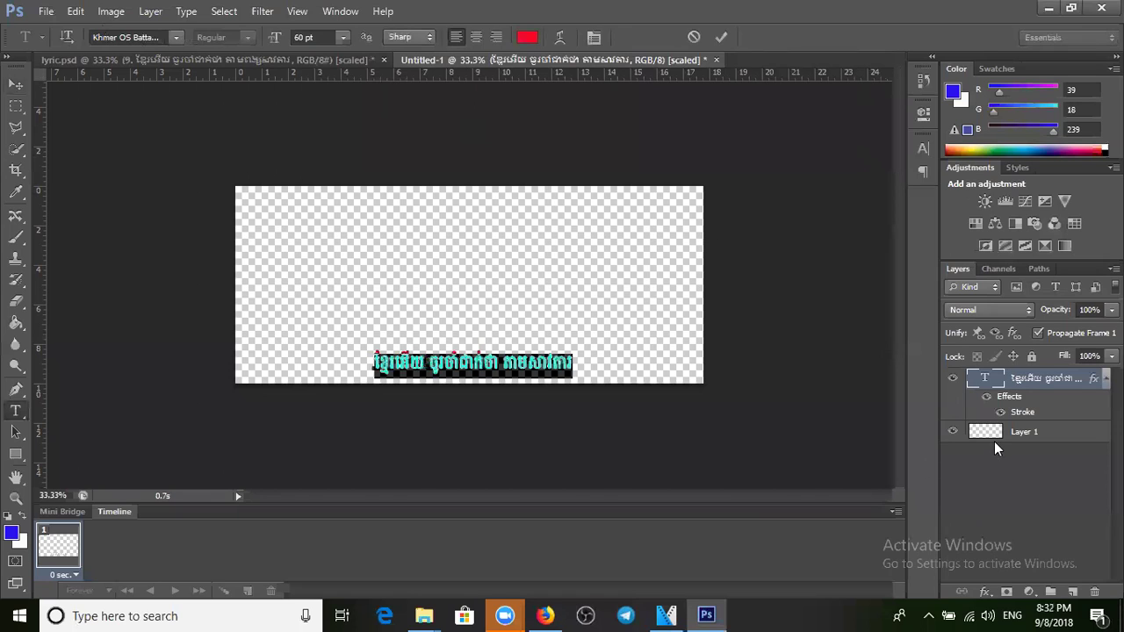
{"action": "key", "text": "ctrl+Return"}
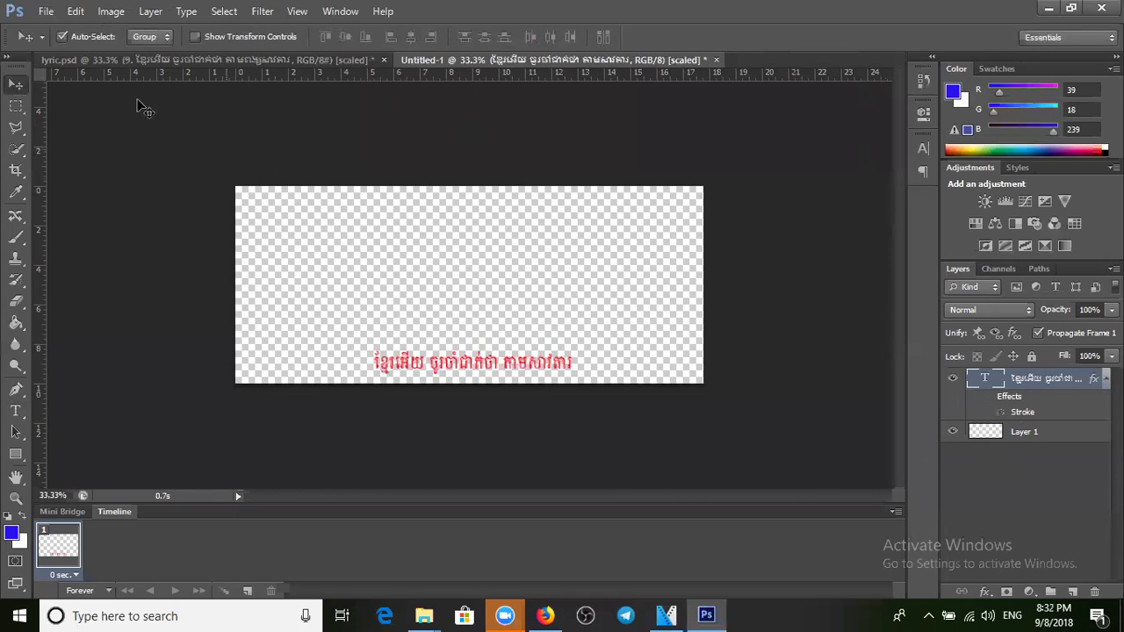
Step: Switch to VEGAS Pro and apply the Black and White video effect with its default preset to the temple image on track 4
{"action": "left_click", "coordinate": [669, 615]}
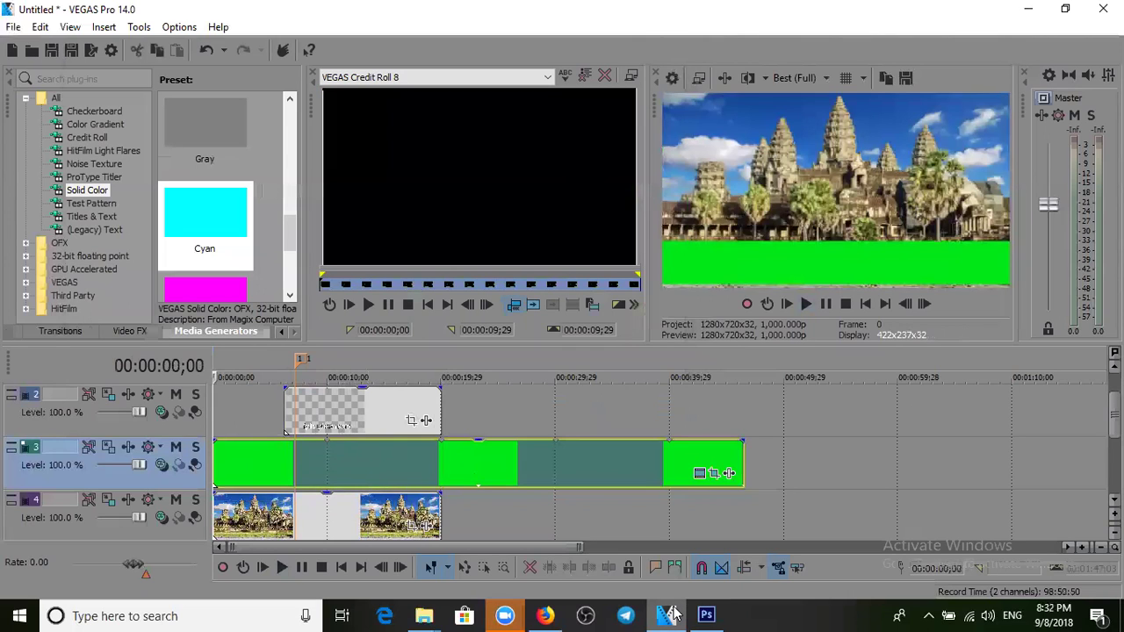
{"action": "left_click", "coordinate": [132, 331]}
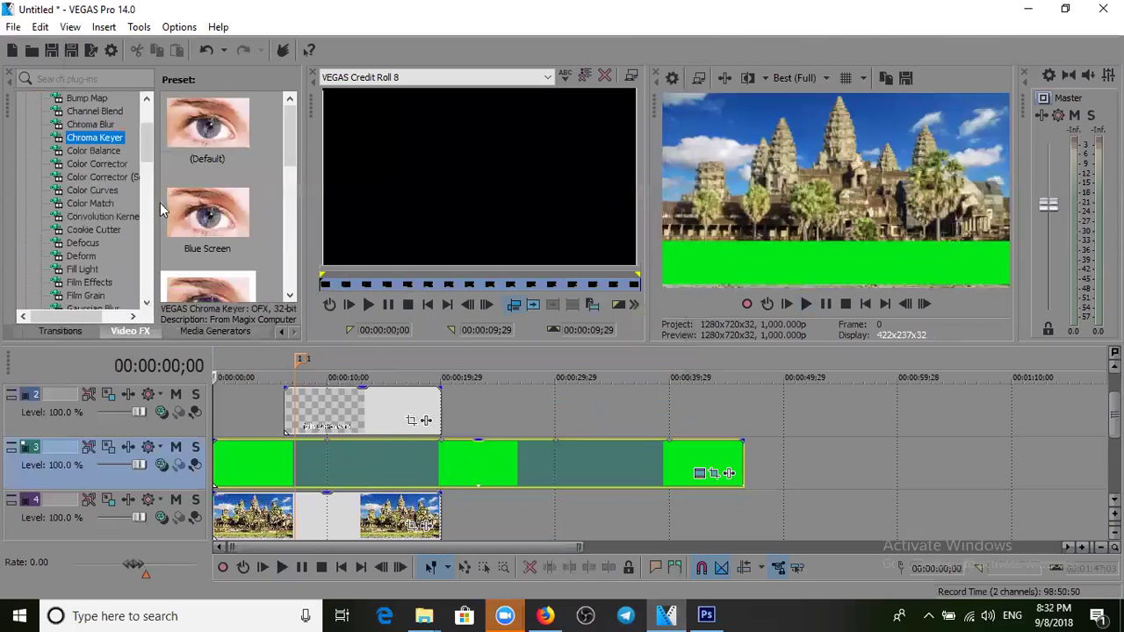
{"action": "left_click", "coordinate": [107, 151]}
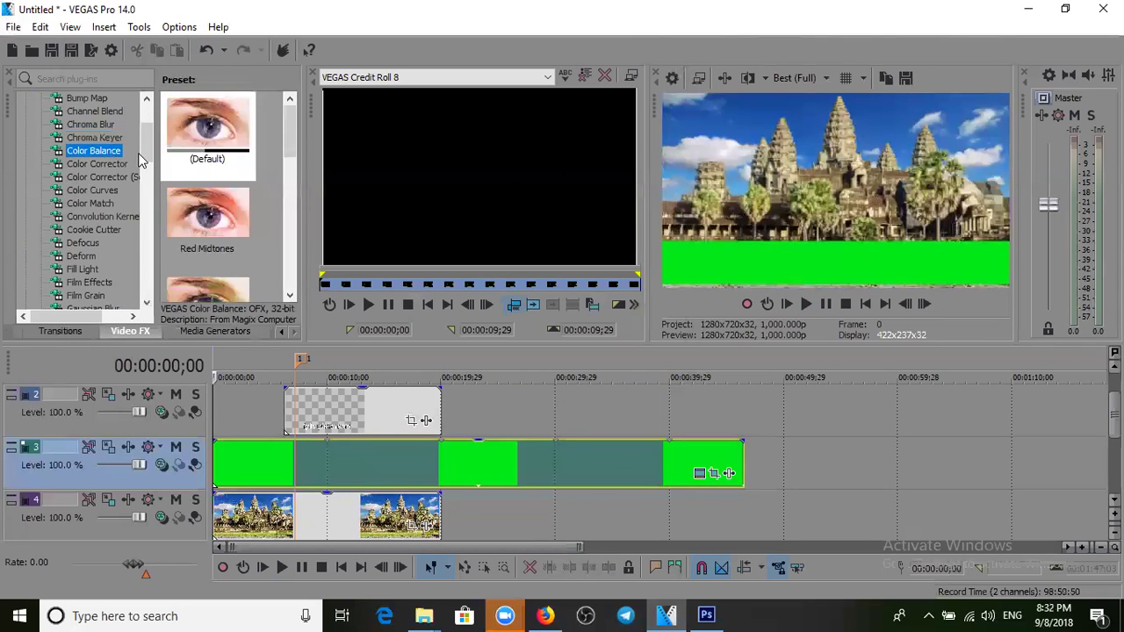
{"action": "scroll", "coordinate": [144, 162], "scroll_direction": "up", "scroll_amount": 3}
{"action": "left_click", "coordinate": [93, 113]}
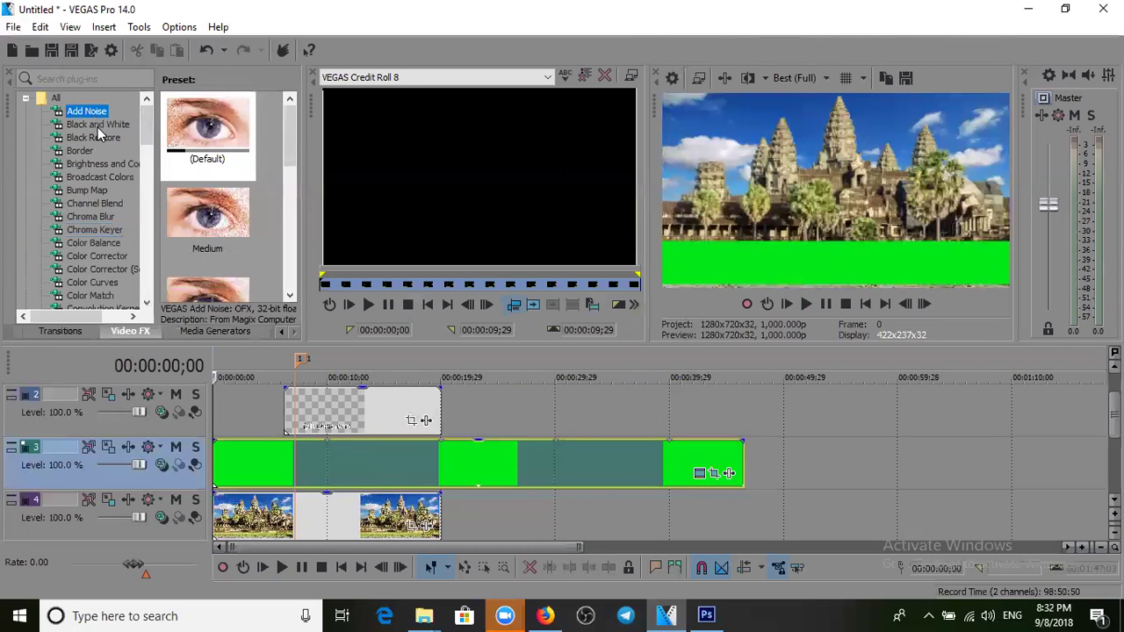
{"action": "left_click", "coordinate": [99, 125]}
{"action": "left_click_drag", "start_coordinate": [99, 127], "coordinate": [255, 518]}
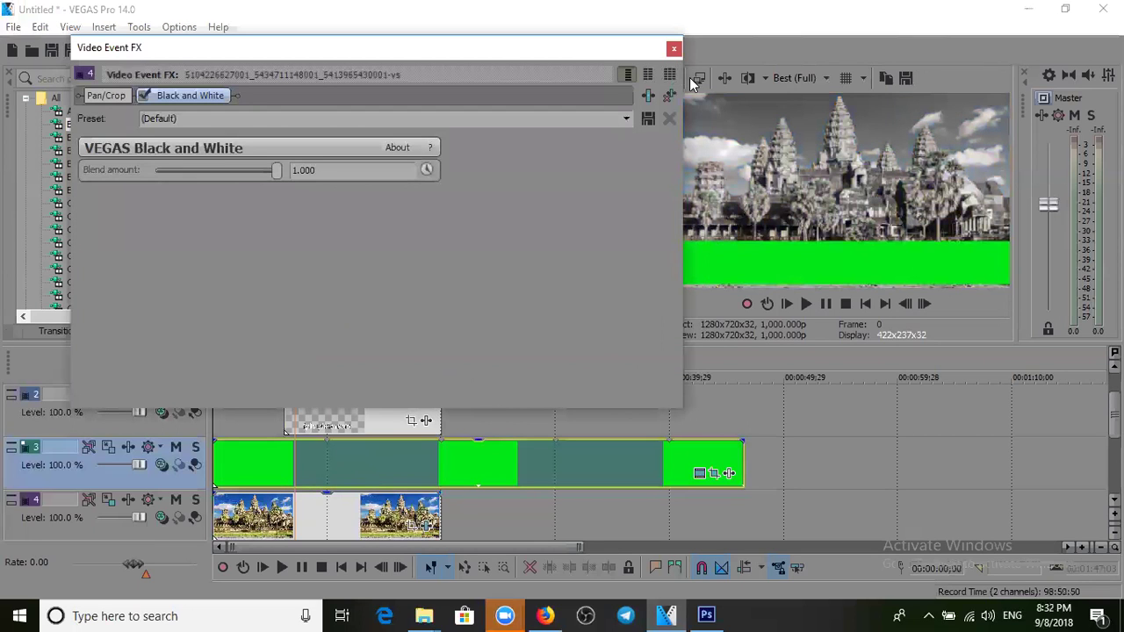
{"action": "left_click", "coordinate": [674, 49]}
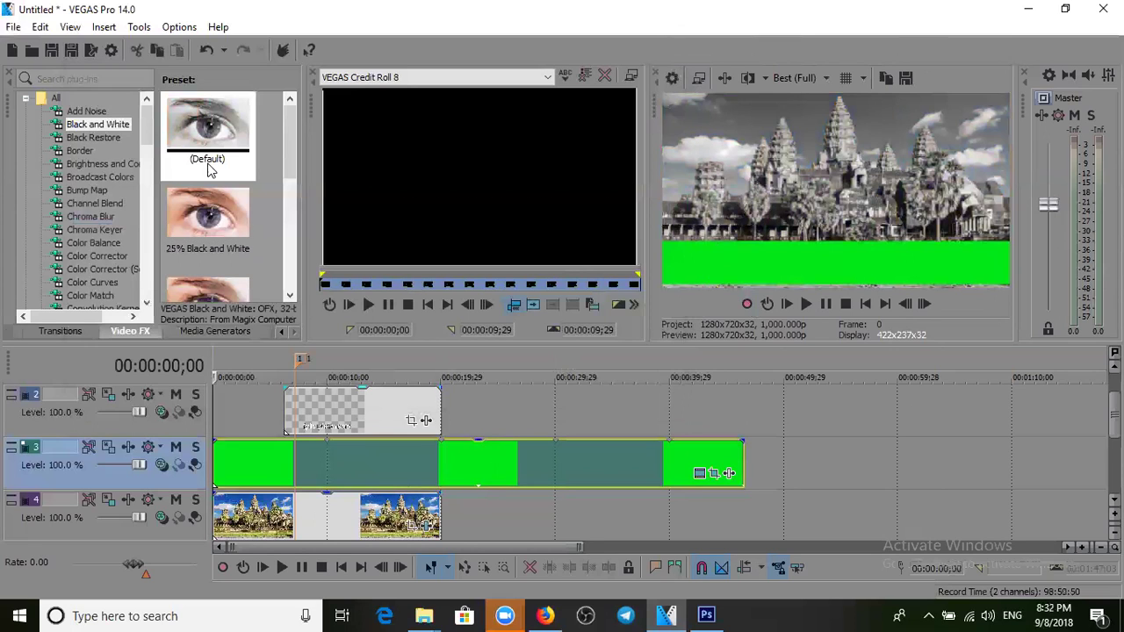
Step: Apply the default Black and White effect to the green strip on track 3
{"action": "left_click_drag", "start_coordinate": [209, 167], "coordinate": [206, 413]}
{"action": "left_click_drag", "start_coordinate": [245, 458], "coordinate": [245, 457]}
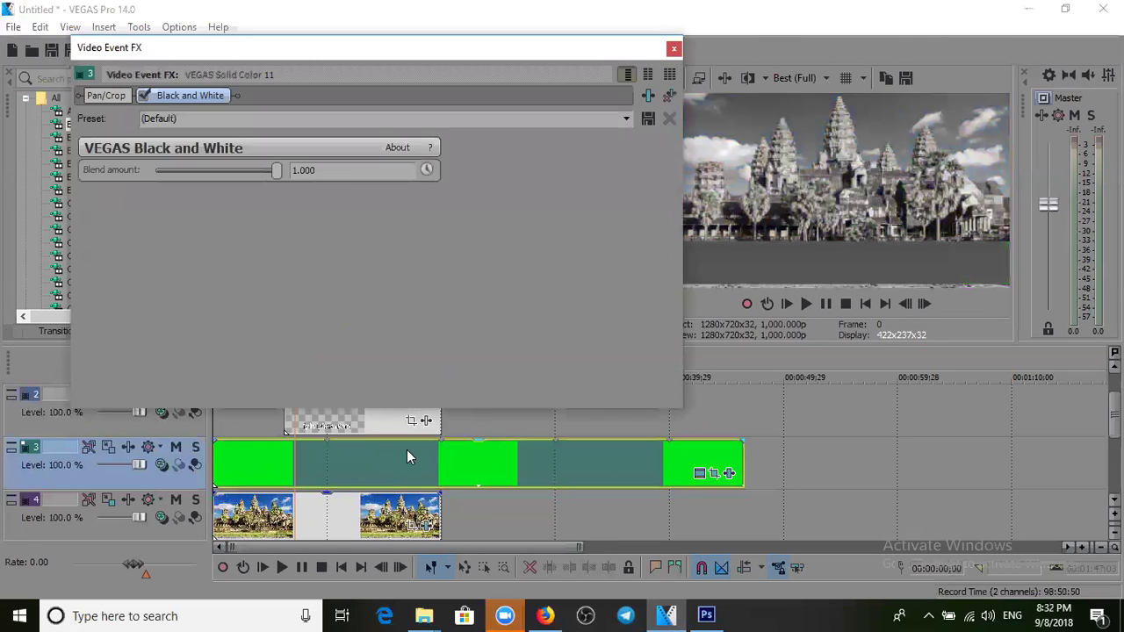
{"action": "left_click", "coordinate": [674, 49]}
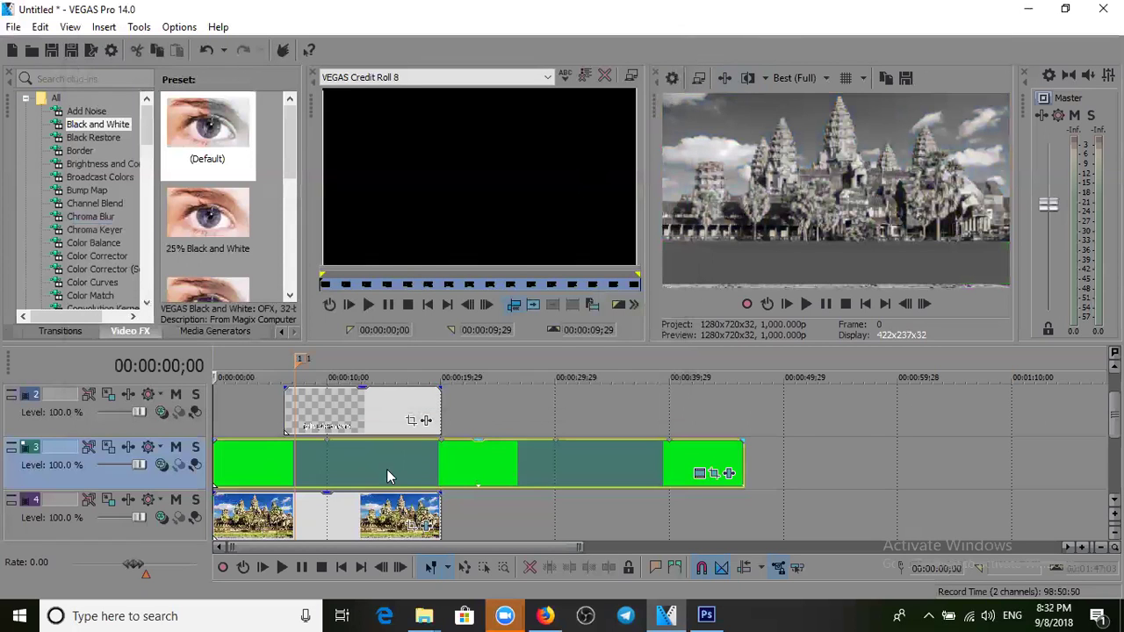
Step: Play the timeline from 00:00:06;07 to review the lyric over the black-and-white strip and background
{"action": "left_click", "coordinate": [260, 459]}
{"action": "left_click", "coordinate": [278, 460]}
{"action": "key", "text": "space"}
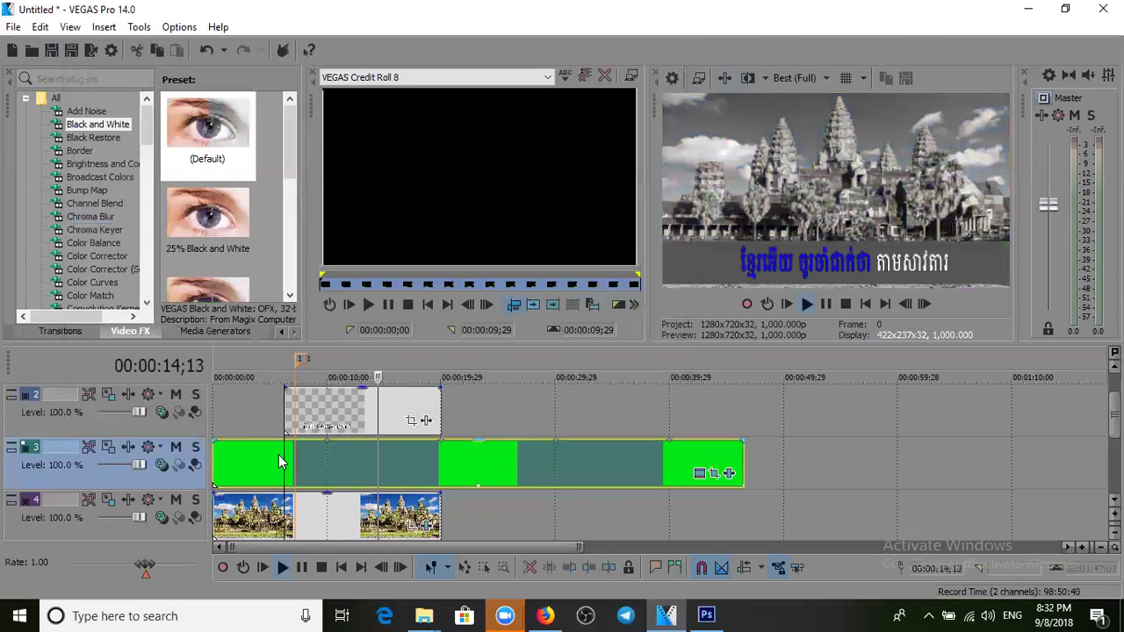
{"action": "key", "text": "space"}
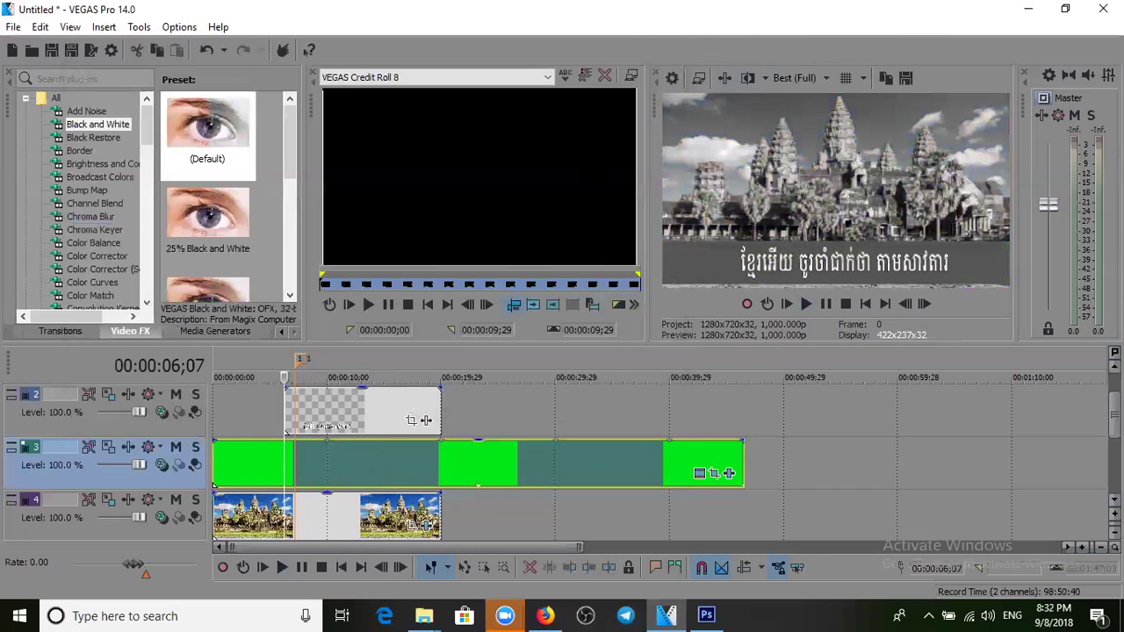
Step: Preview the blue lyric over the black-and-white background at 00:00:13;14 on track 1
{"action": "scroll", "coordinate": [553, 455], "scroll_direction": "down", "scroll_amount": 2}
{"action": "scroll", "coordinate": [553, 455], "scroll_direction": "up", "scroll_amount": 3}
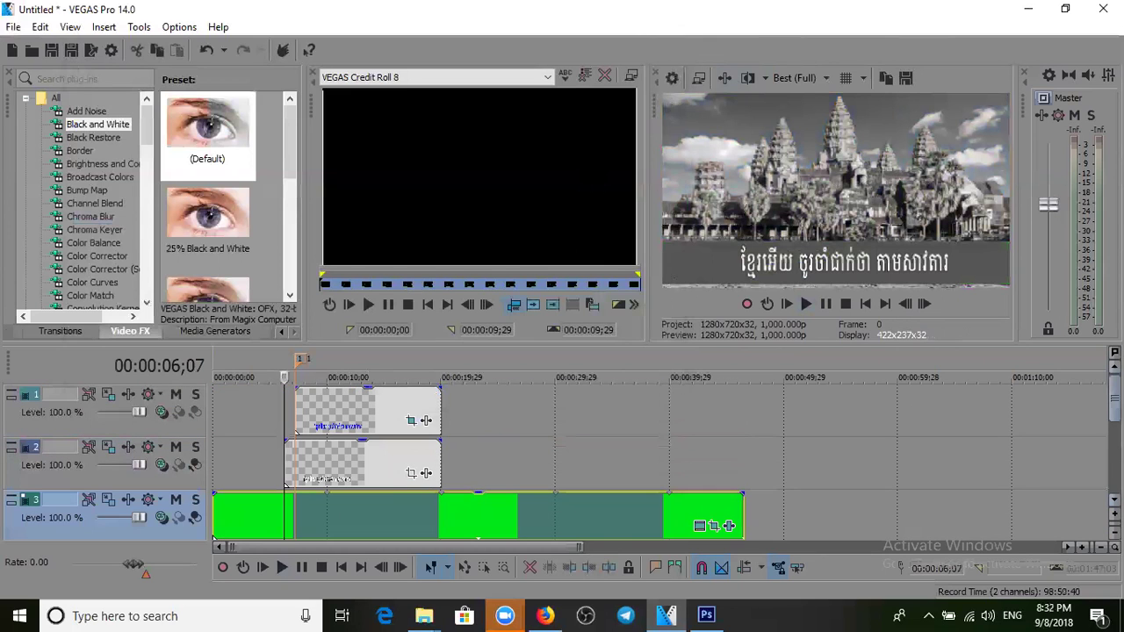
{"action": "left_click", "coordinate": [367, 415]}
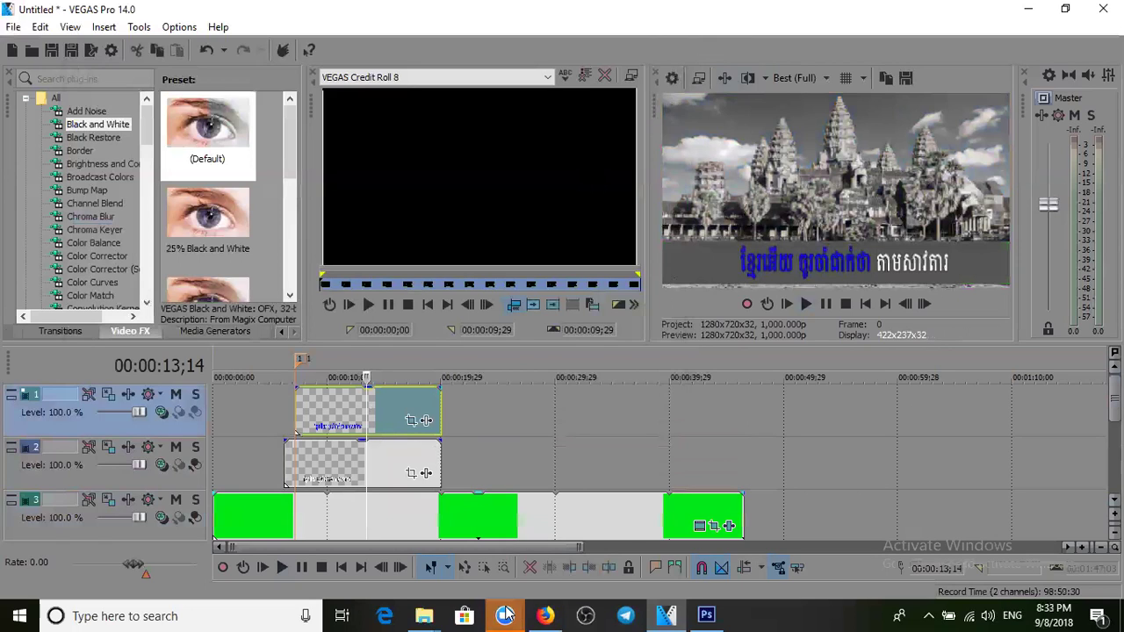
{"action": "mouse_move", "coordinate": [505, 615]}
{"action": "left_click", "coordinate": [405, 561]}
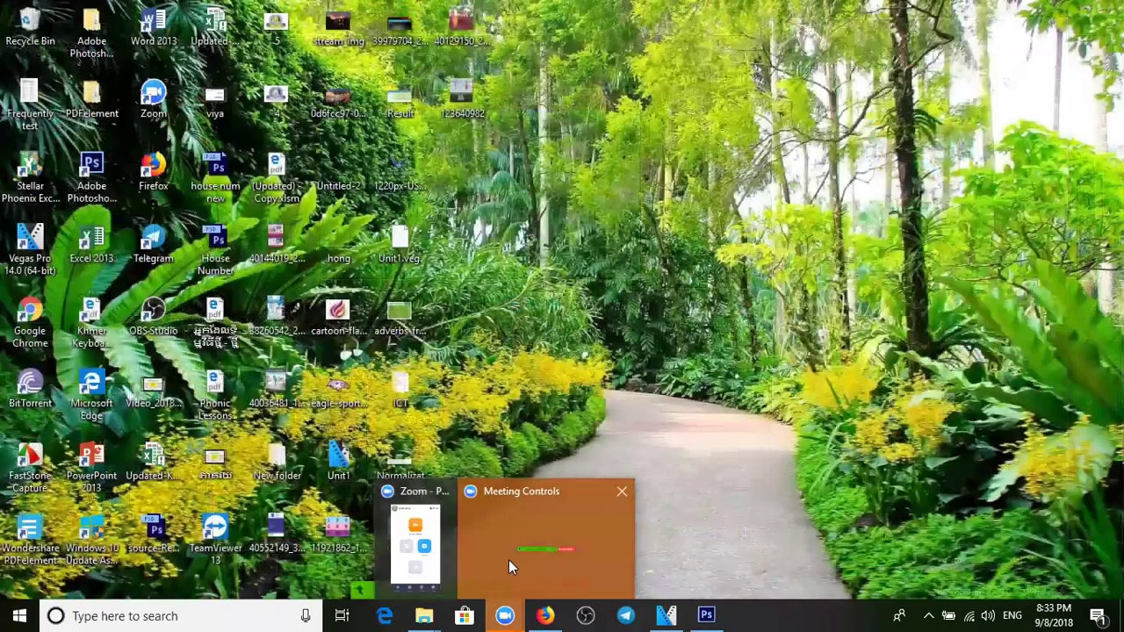
{"action": "left_click", "coordinate": [668, 614]}
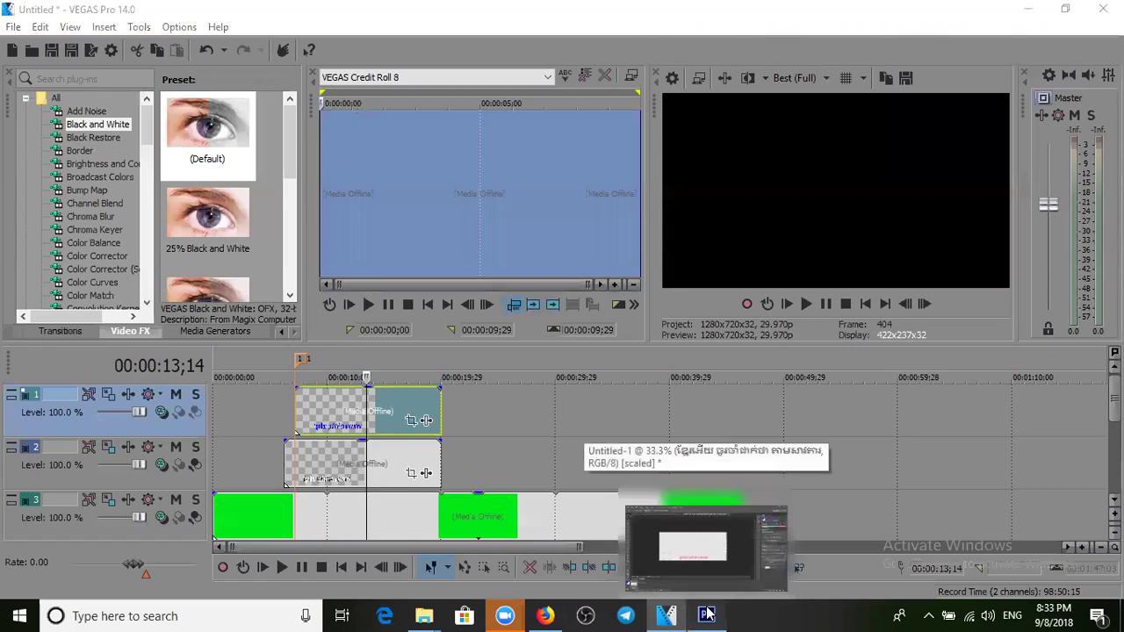
Step: Switch to Photoshop and inspect the red Khmer lyric text layer without changing its text
{"action": "left_click", "coordinate": [690, 540]}
{"action": "left_click_drag", "start_coordinate": [516, 364], "coordinate": [513, 365]}
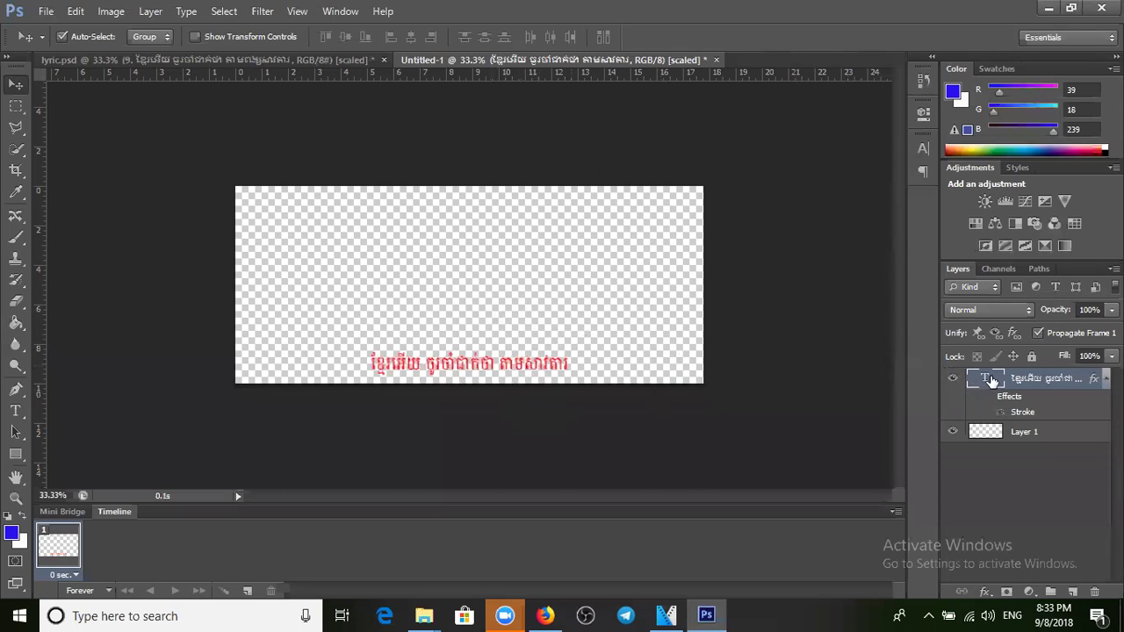
{"action": "double_click", "coordinate": [990, 379]}
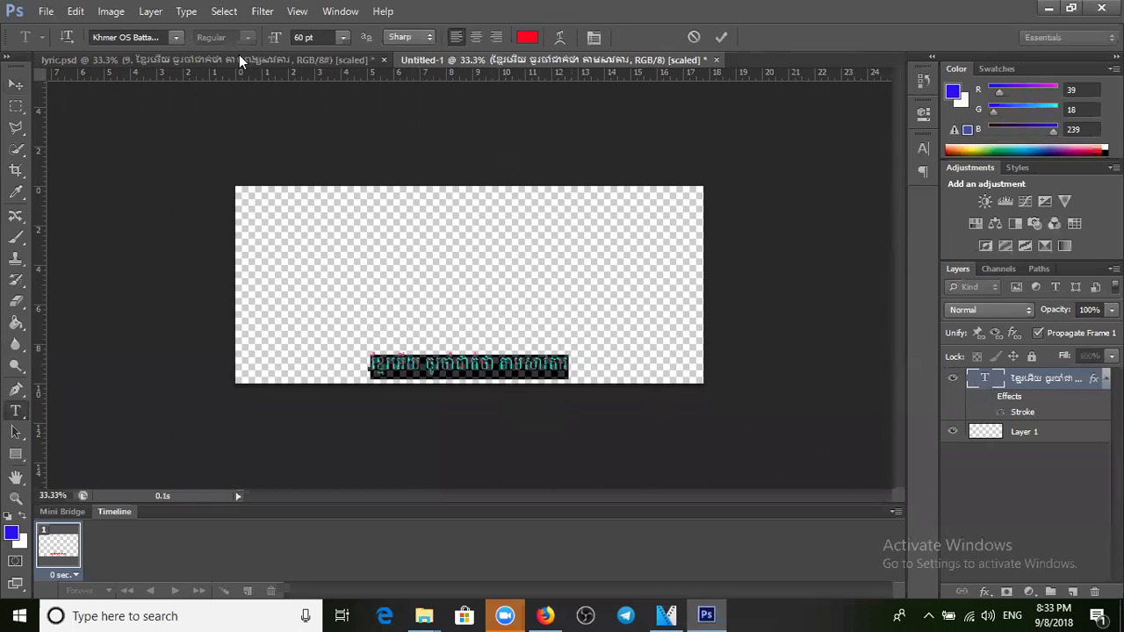
{"action": "left_click", "coordinate": [14, 84]}
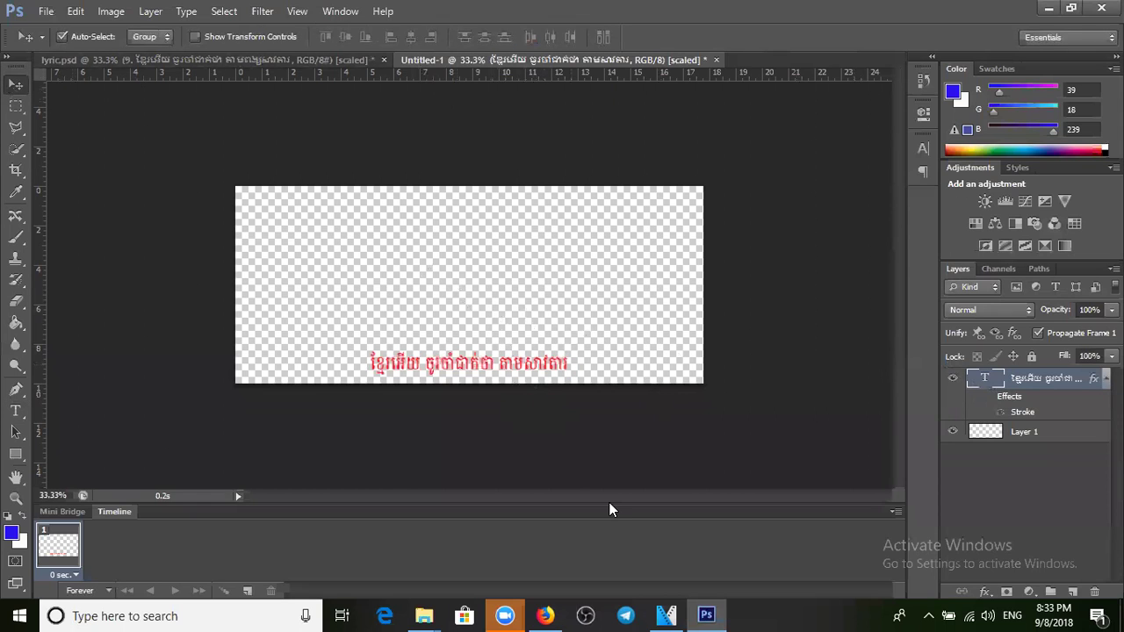
Step: Switch to VEGAS Pro, insert an empty video track above the blue lyric track, and place the playhead at 00:00:11;05
{"action": "left_click", "coordinate": [666, 615]}
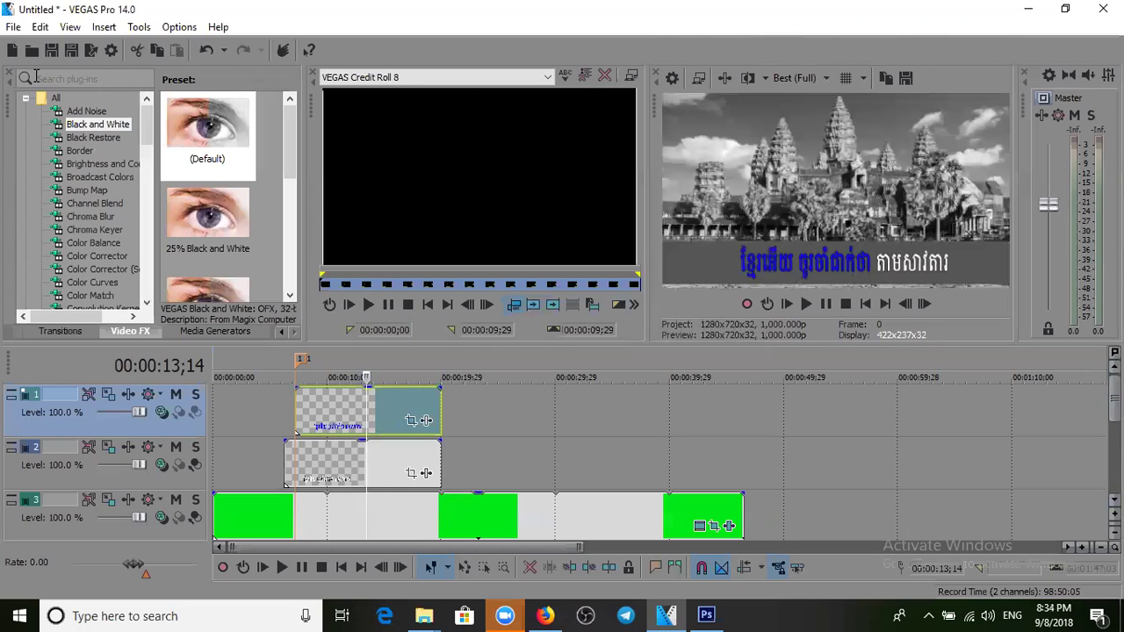
{"action": "left_click", "coordinate": [39, 27]}
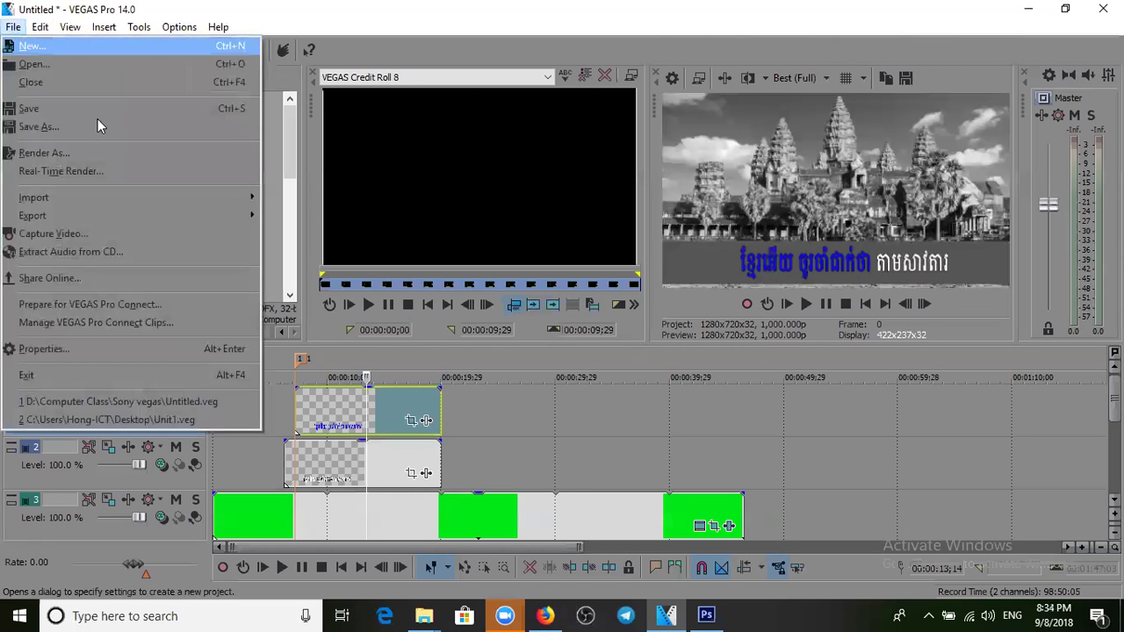
{"action": "left_click", "coordinate": [494, 430]}
{"action": "right_click", "coordinate": [146, 432]}
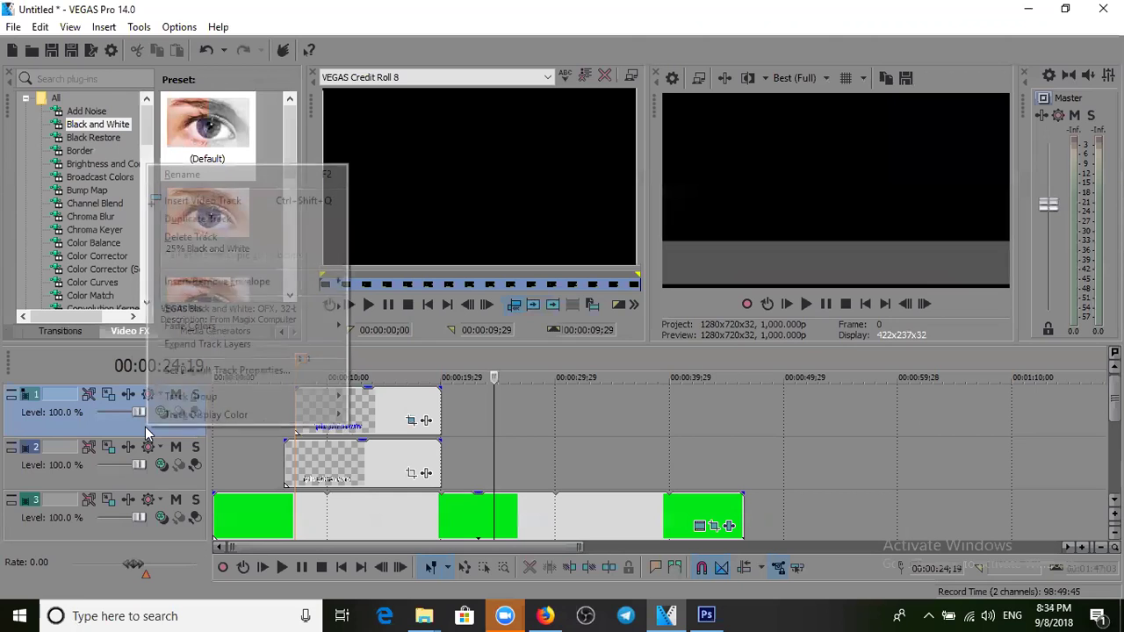
{"action": "left_click", "coordinate": [264, 201]}
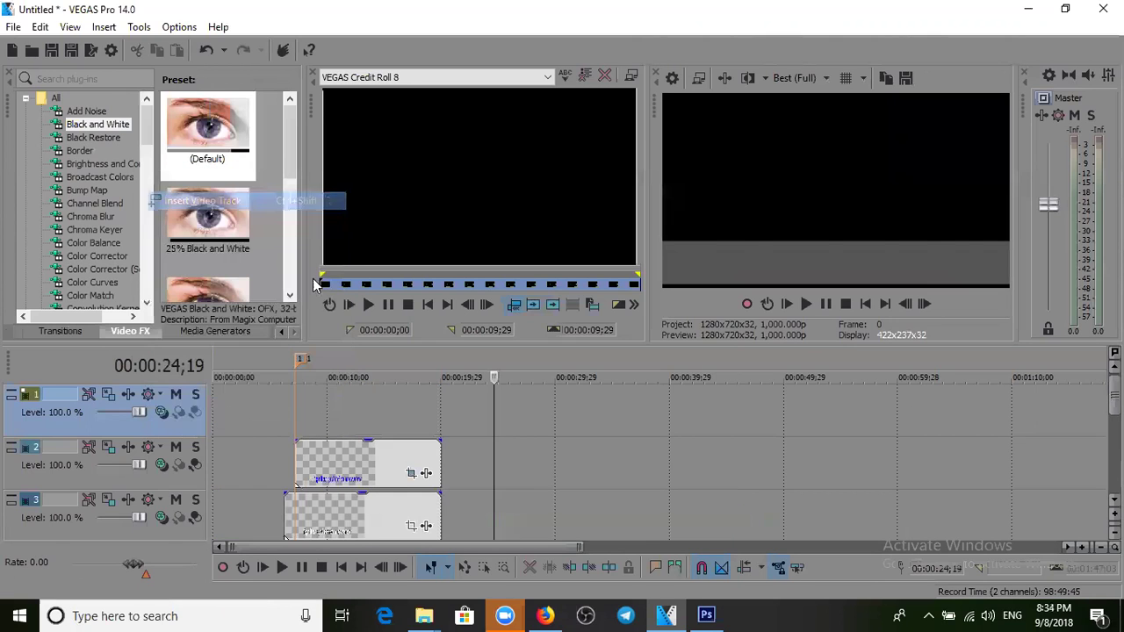
{"action": "left_click", "coordinate": [339, 403]}
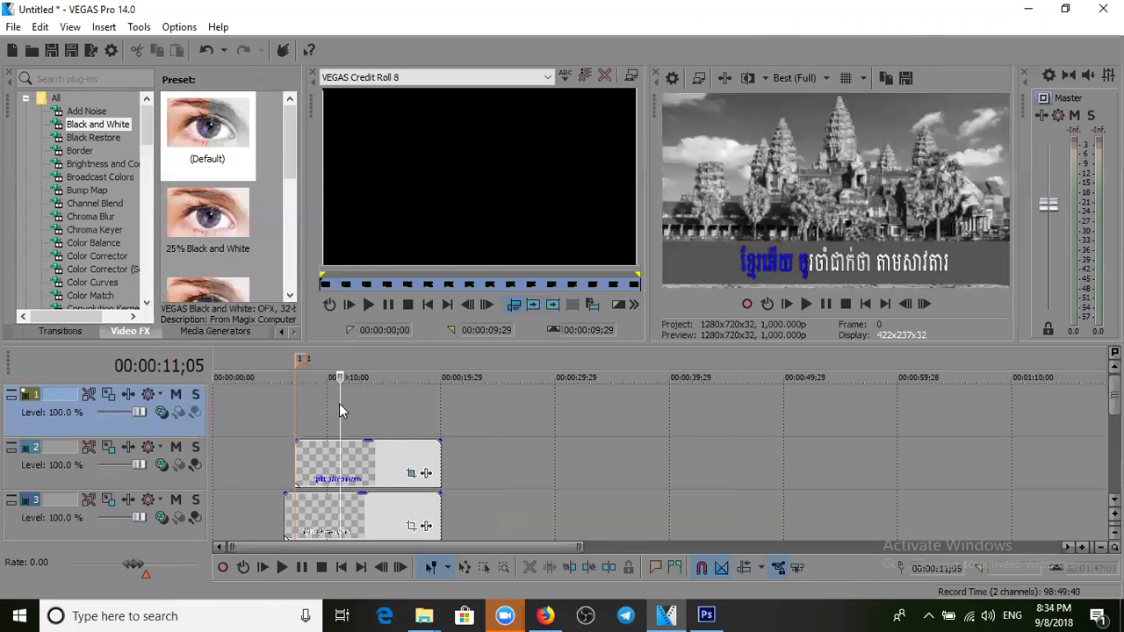
Step: Switch to Firefox and browse the Logo.png image results, previewing the Total logo and the cartoon flame logo
{"action": "left_click", "coordinate": [547, 613]}
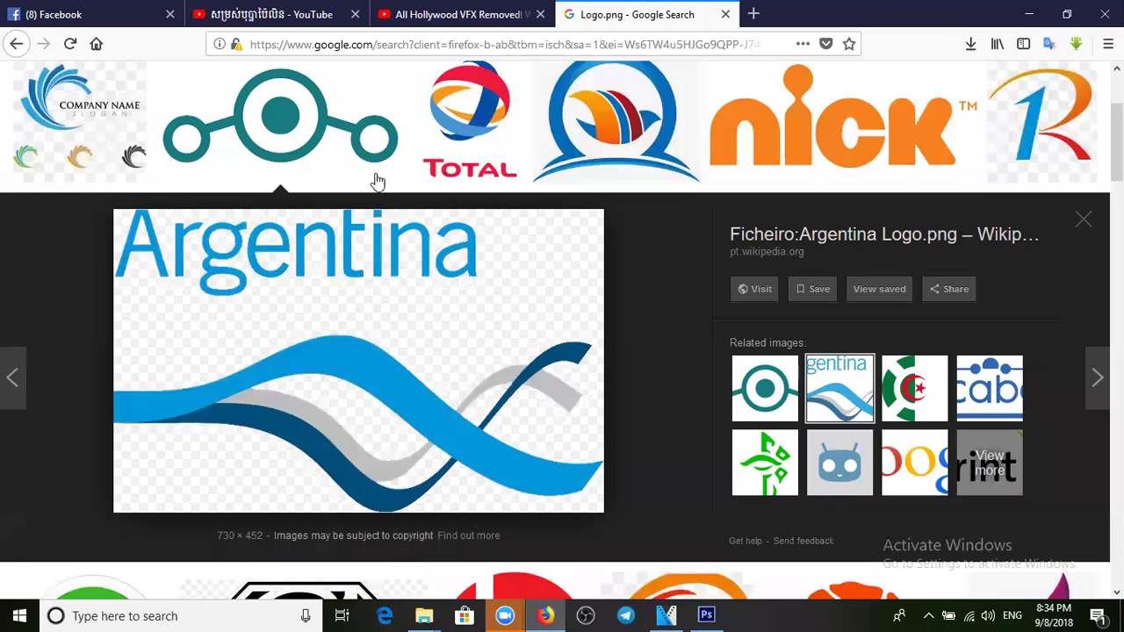
{"action": "scroll", "coordinate": [475, 97], "scroll_direction": "up", "scroll_amount": 3}
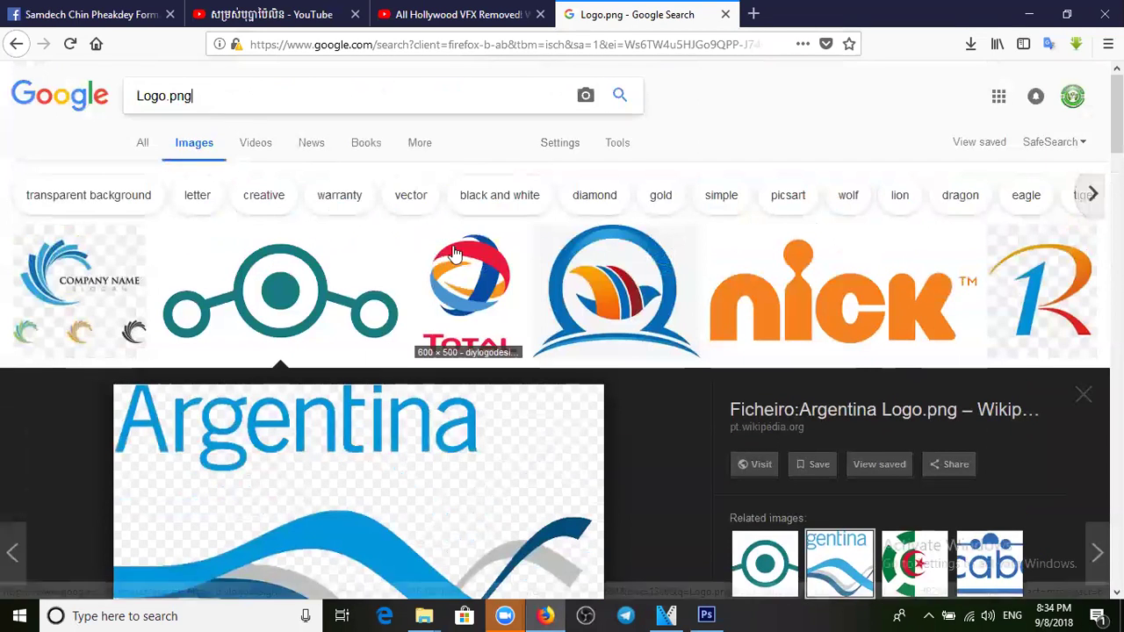
{"action": "left_click", "coordinate": [480, 292]}
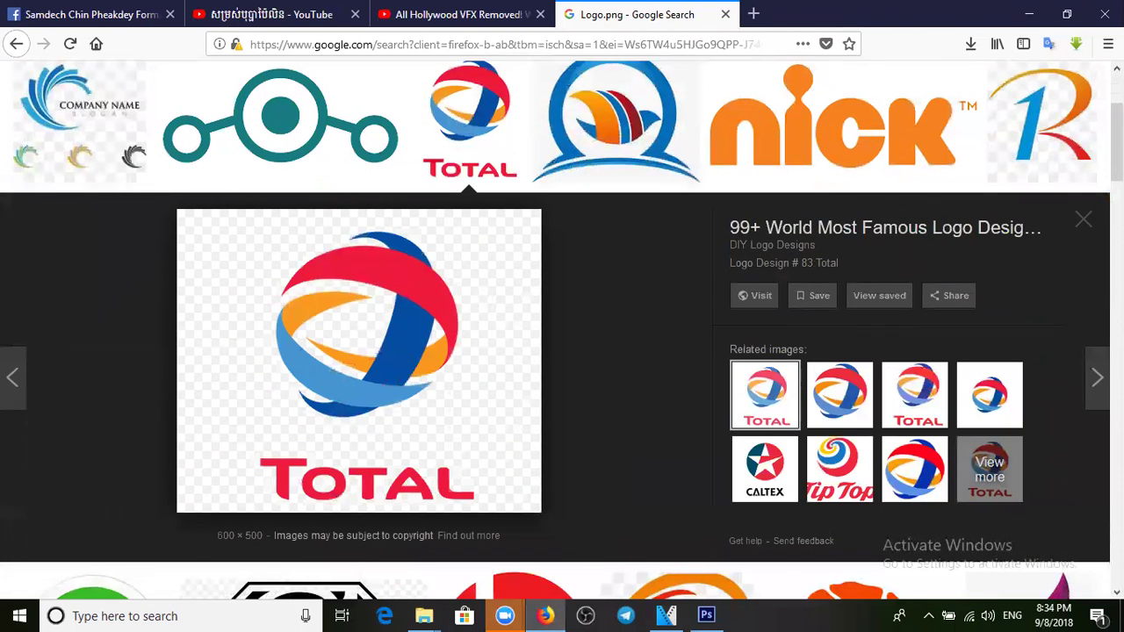
{"action": "scroll", "coordinate": [581, 366], "scroll_direction": "down", "scroll_amount": 2}
{"action": "scroll", "coordinate": [581, 366], "scroll_direction": "up", "scroll_amount": 4}
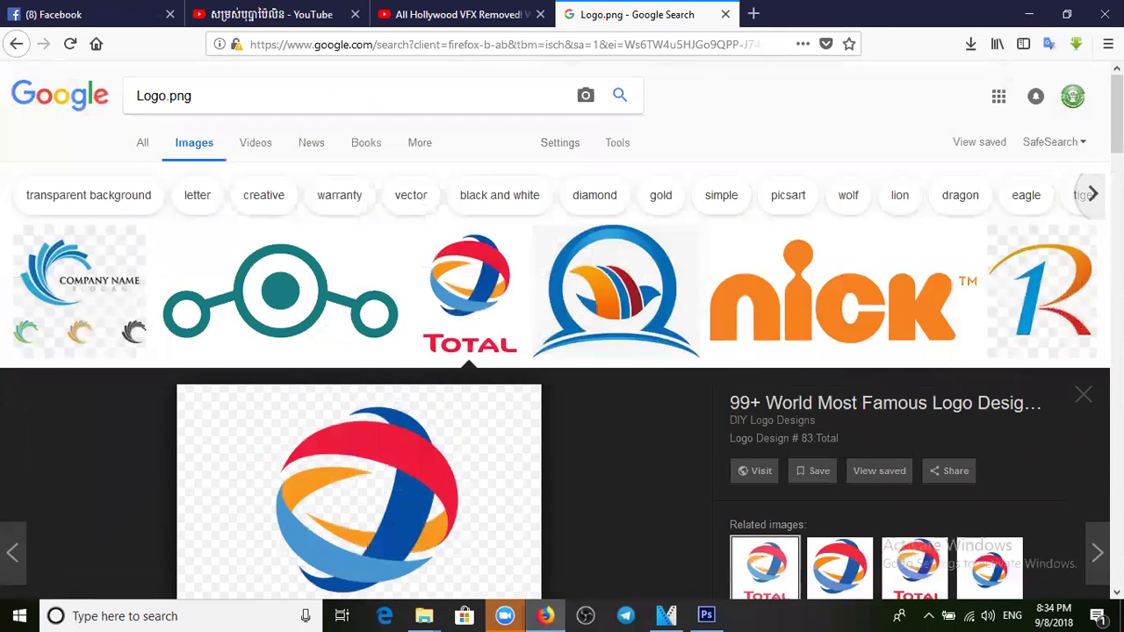
{"action": "scroll", "coordinate": [582, 366], "scroll_direction": "down", "scroll_amount": 4}
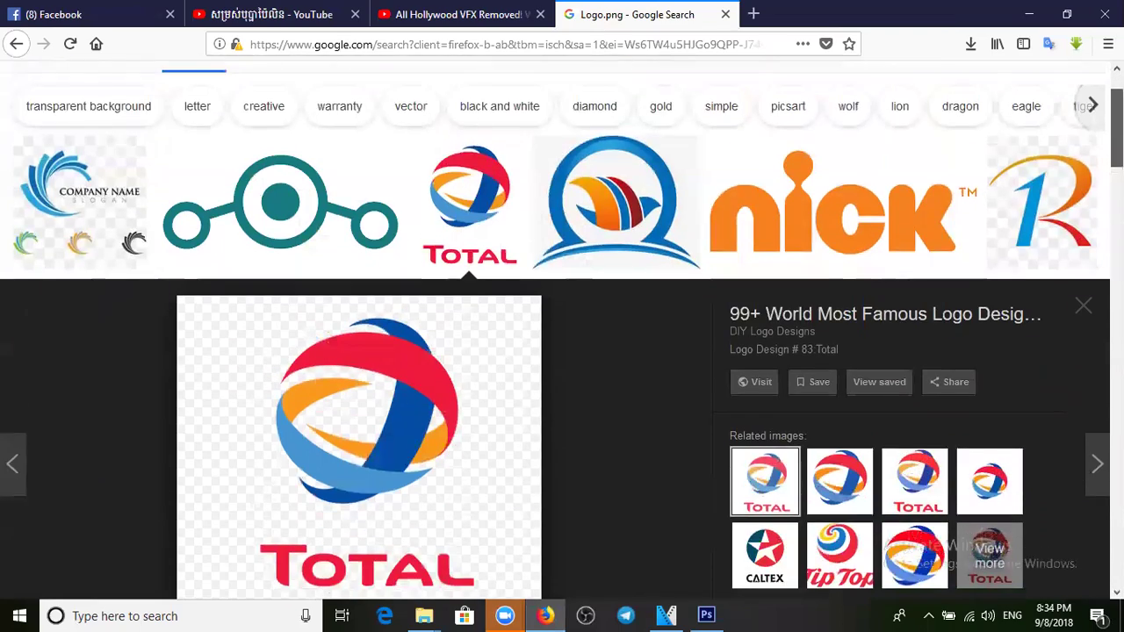
{"action": "scroll", "coordinate": [1049, 224], "scroll_direction": "down", "scroll_amount": 2}
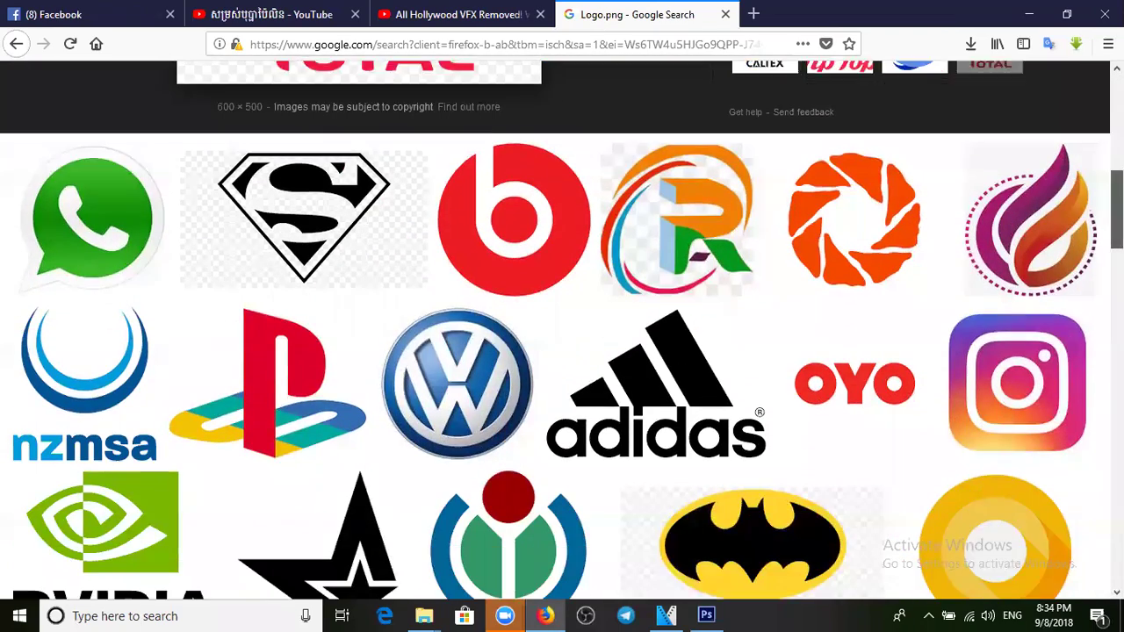
{"action": "left_click", "coordinate": [1049, 224]}
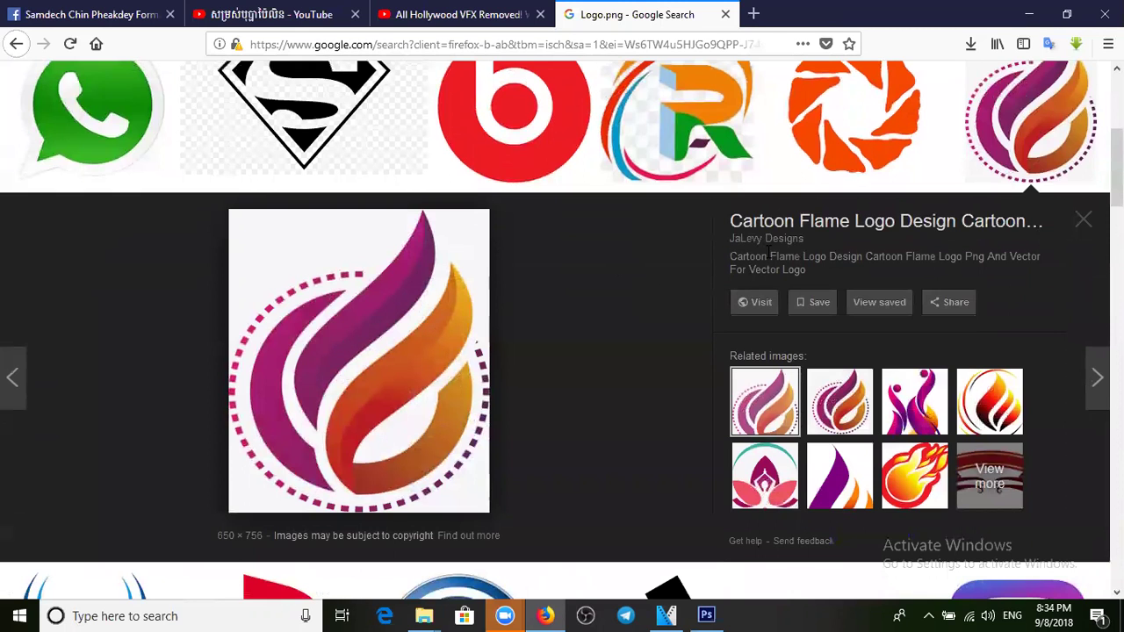
{"action": "scroll", "coordinate": [276, 92], "scroll_direction": "up", "scroll_amount": 5}
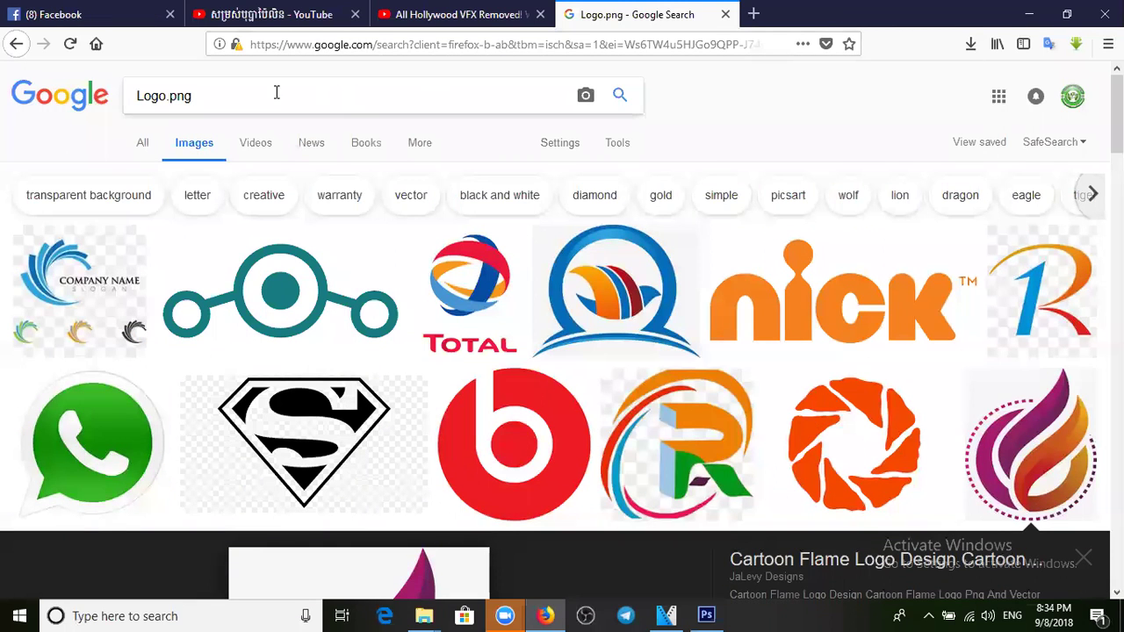
Step: Search Google Images for hangmeas.png and look through the logo results
{"action": "left_click_drag", "start_coordinate": [167, 96], "coordinate": [117, 86]}
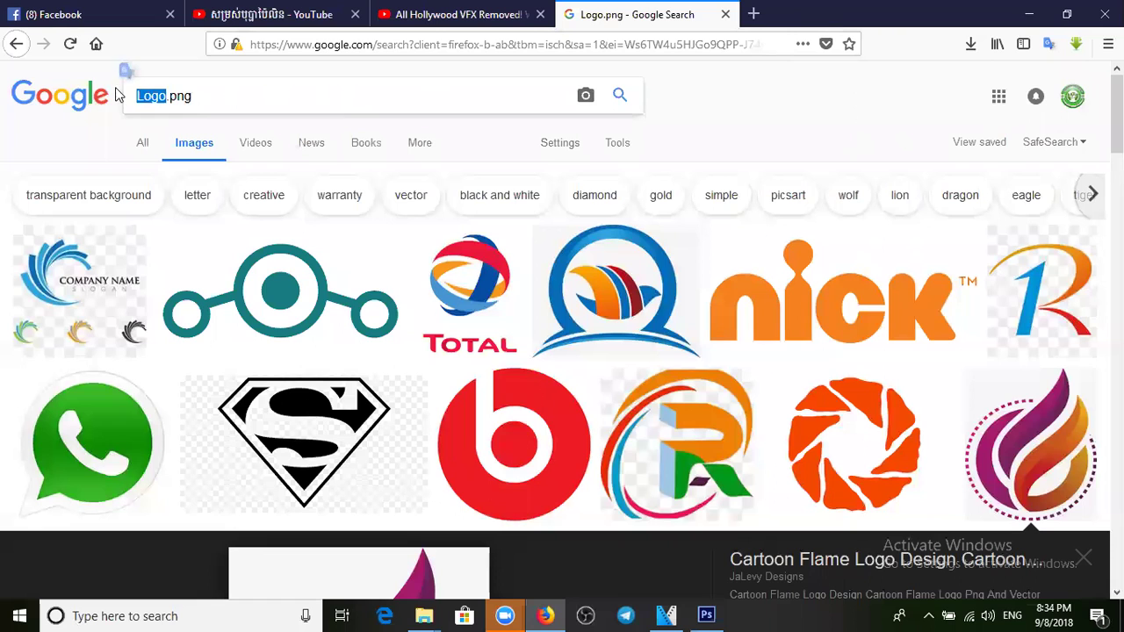
{"action": "type", "text": "hangmeas"}
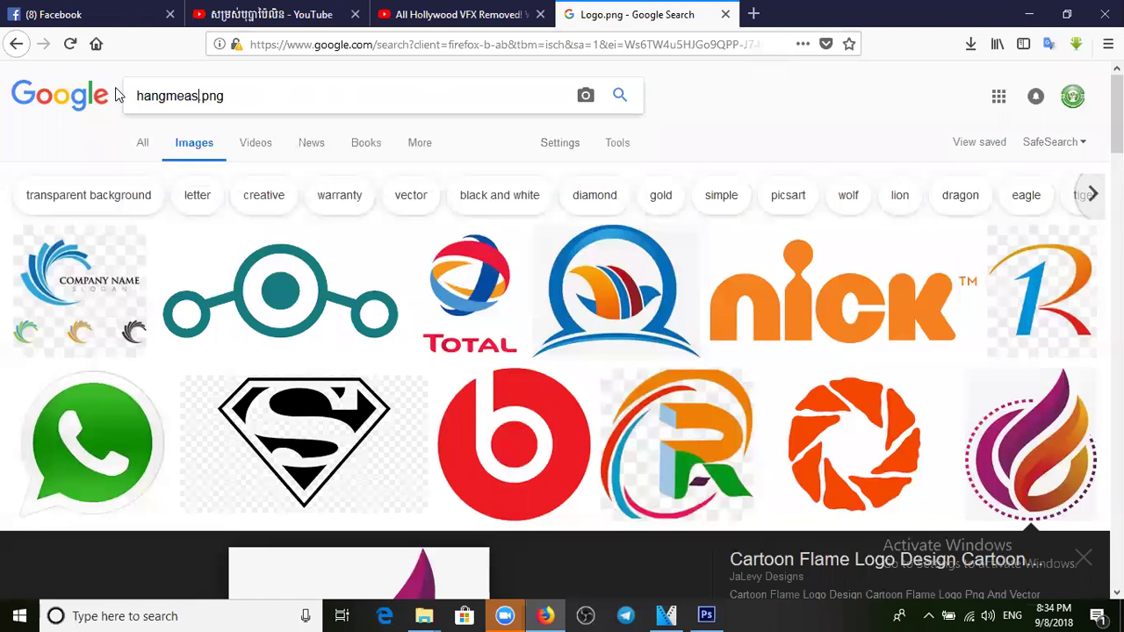
{"action": "key", "text": "Return"}
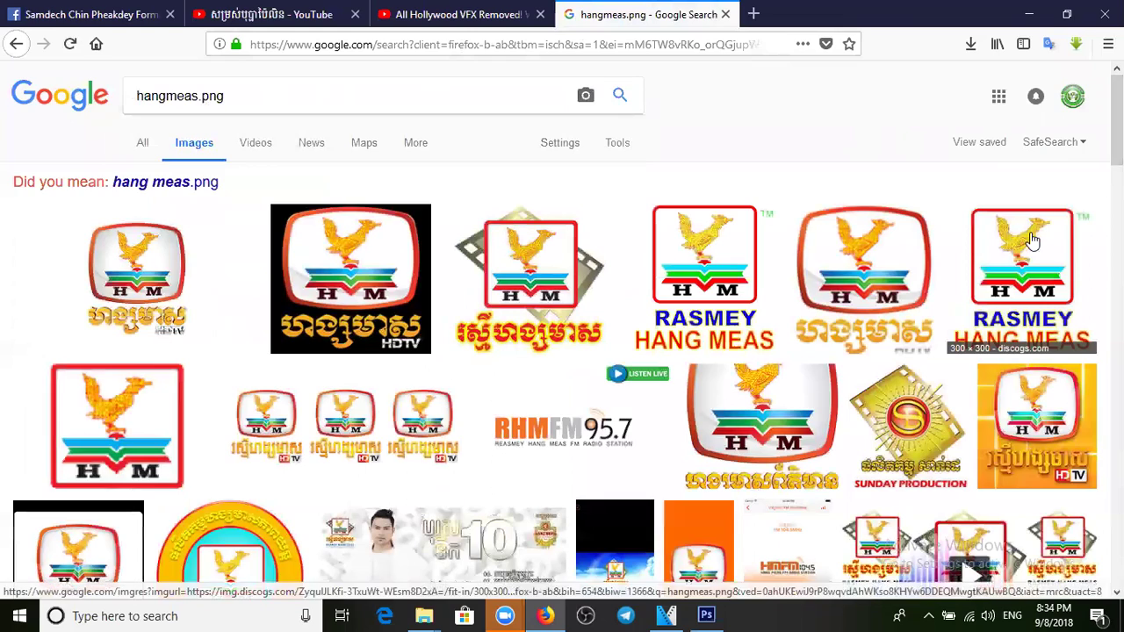
{"action": "scroll", "coordinate": [562, 351], "scroll_direction": "down", "scroll_amount": 1}
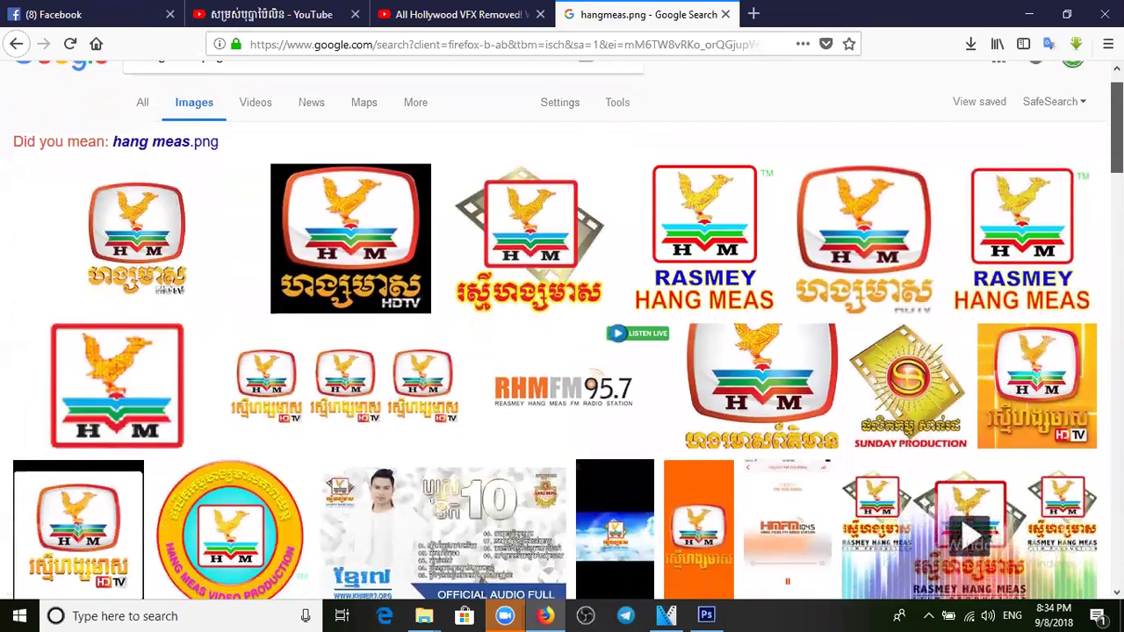
{"action": "scroll", "coordinate": [562, 352], "scroll_direction": "up", "scroll_amount": 1}
{"action": "scroll", "coordinate": [612, 443], "scroll_direction": "down", "scroll_amount": 4}
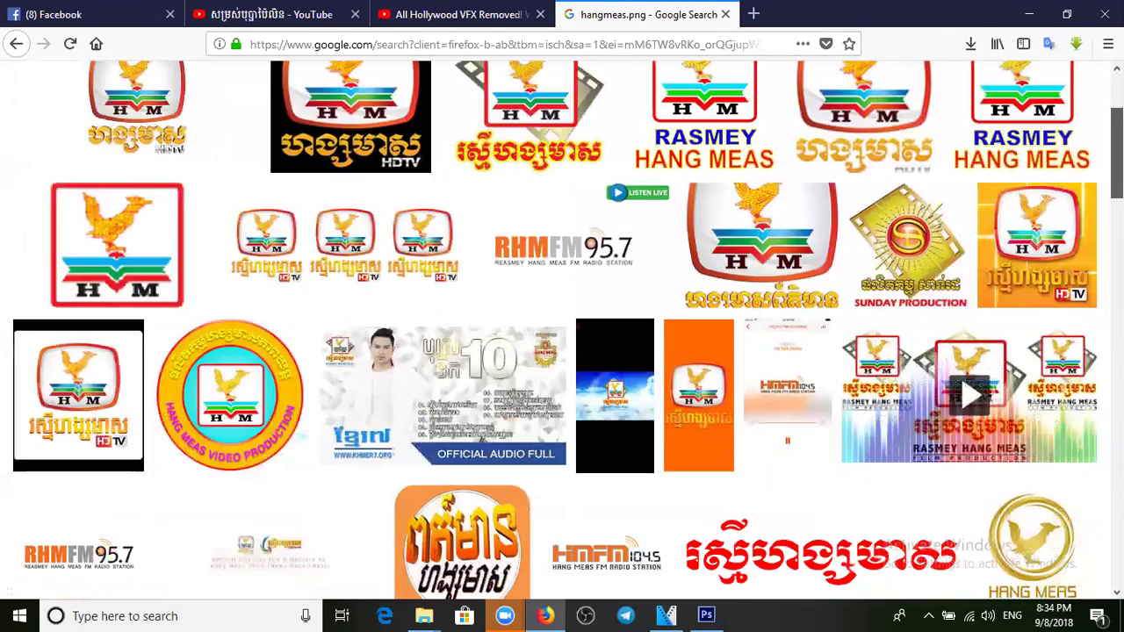
{"action": "scroll", "coordinate": [612, 442], "scroll_direction": "up", "scroll_amount": 3}
{"action": "scroll", "coordinate": [945, 215], "scroll_direction": "up", "scroll_amount": 1}
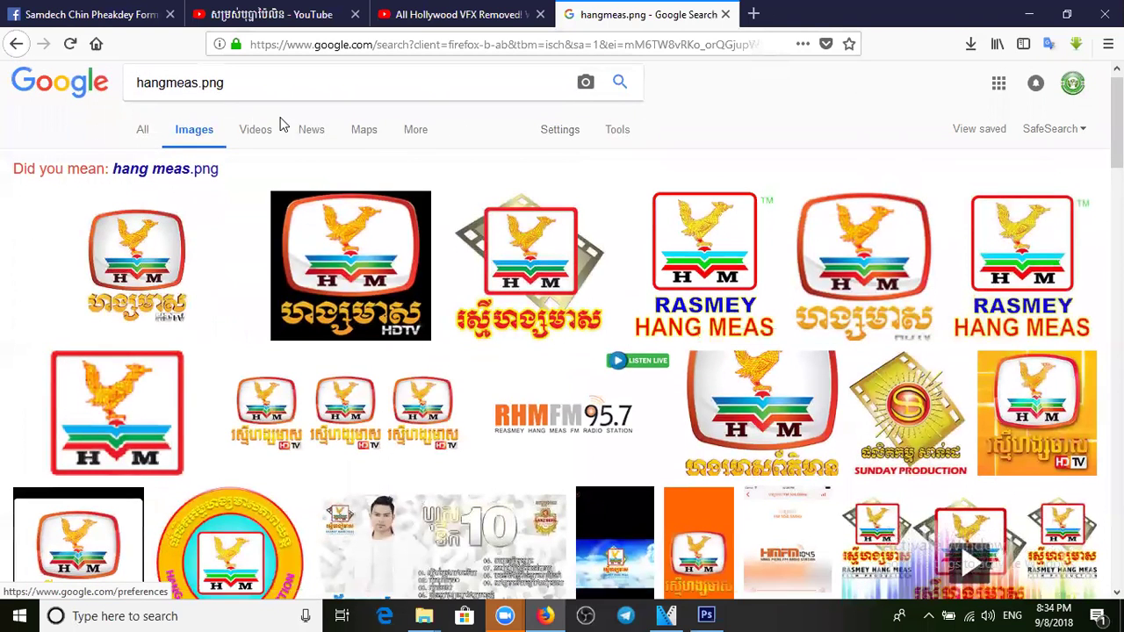
Step: Open the Hang Meas News Videos page from the video results and play the news clip to examine its corner logo, then pause it
{"action": "left_click", "coordinate": [254, 134]}
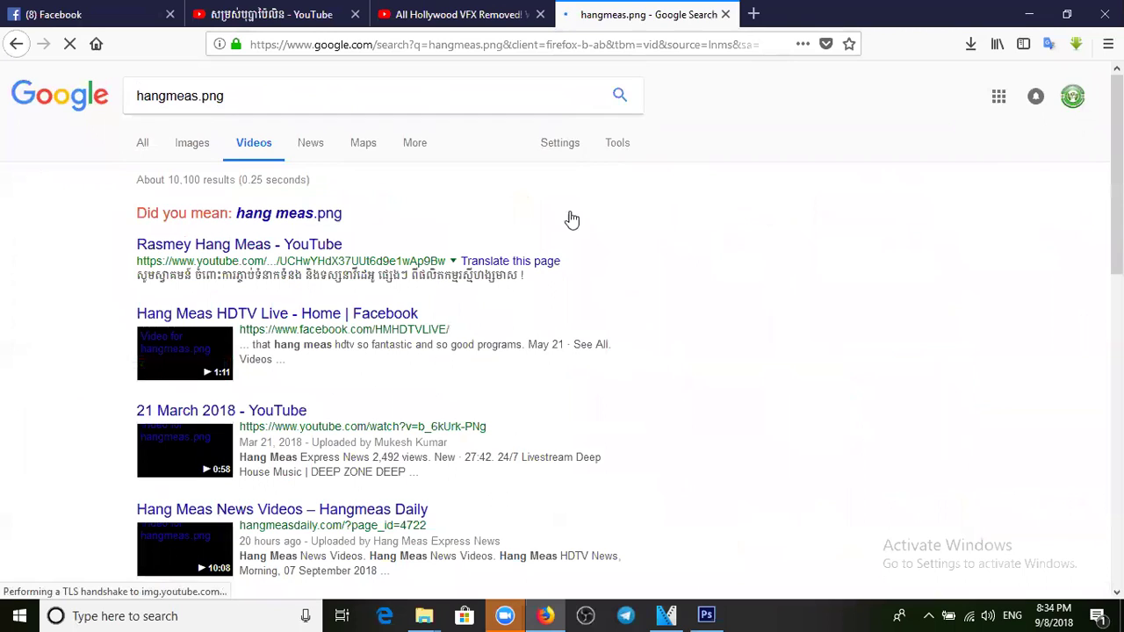
{"action": "left_click", "coordinate": [192, 545]}
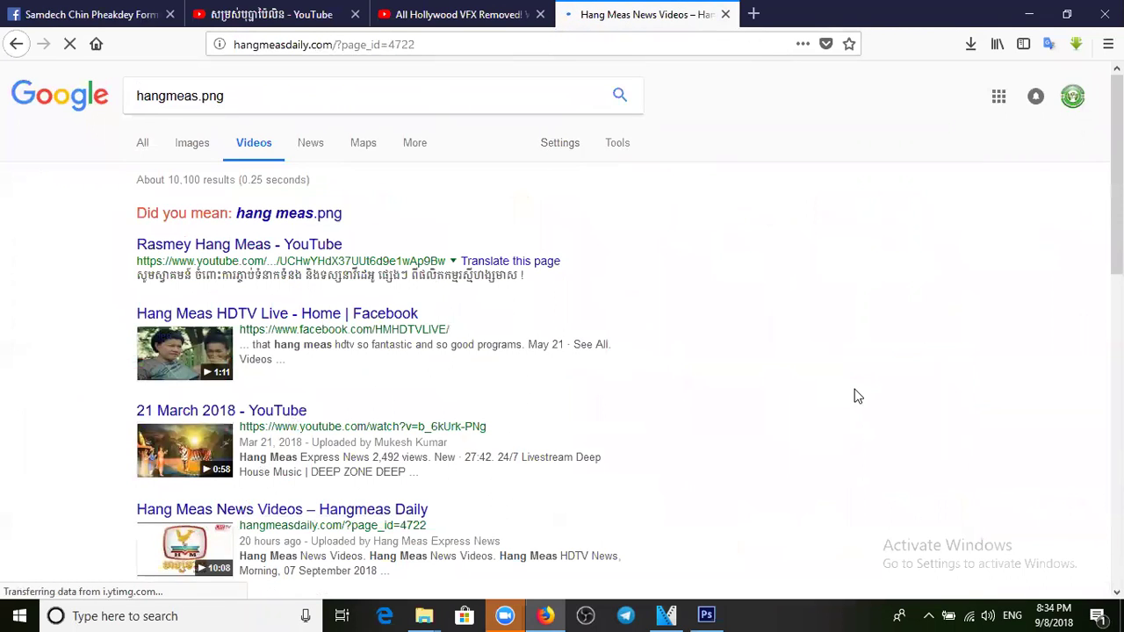
{"action": "scroll", "coordinate": [1117, 264], "scroll_direction": "down", "scroll_amount": 5}
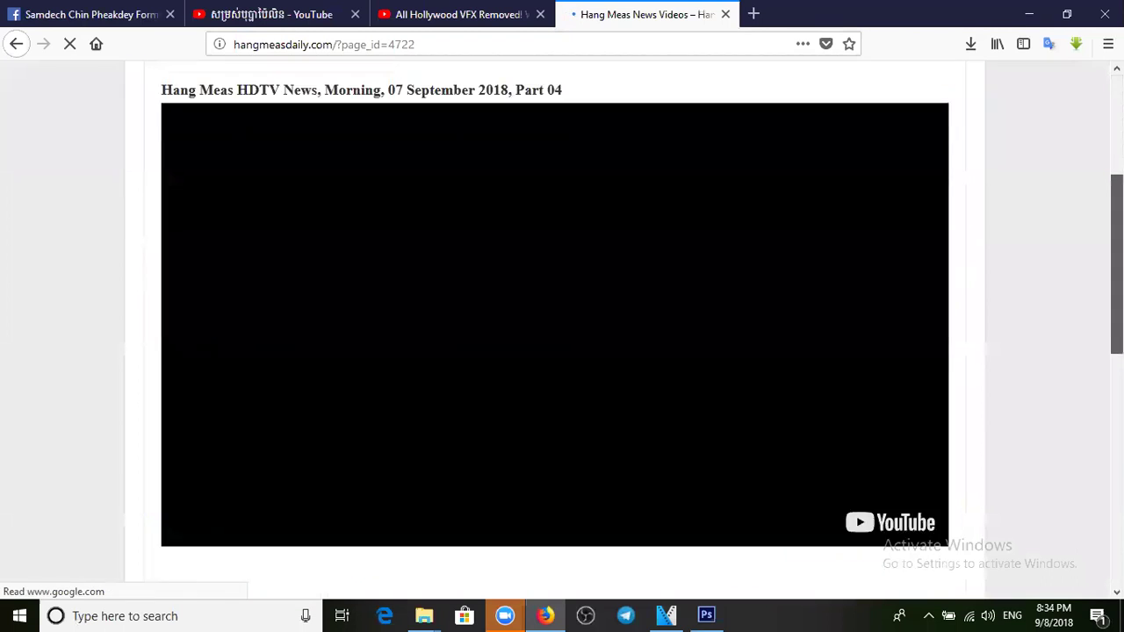
{"action": "scroll", "coordinate": [548, 287], "scroll_direction": "up", "scroll_amount": 1}
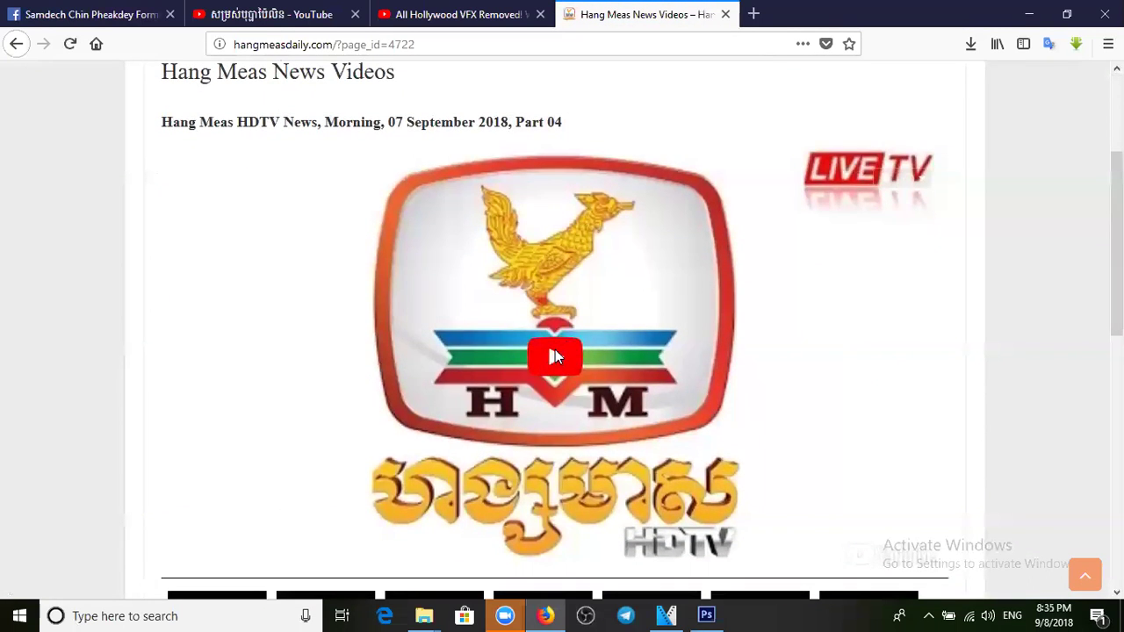
{"action": "left_click", "coordinate": [555, 356]}
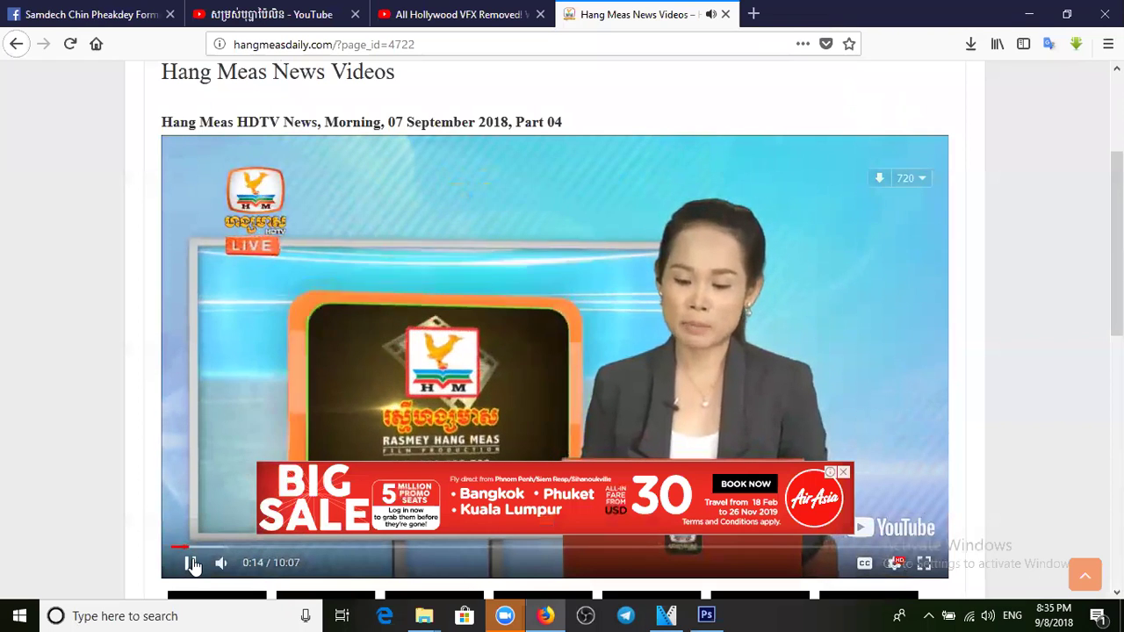
{"action": "left_click", "coordinate": [194, 564]}
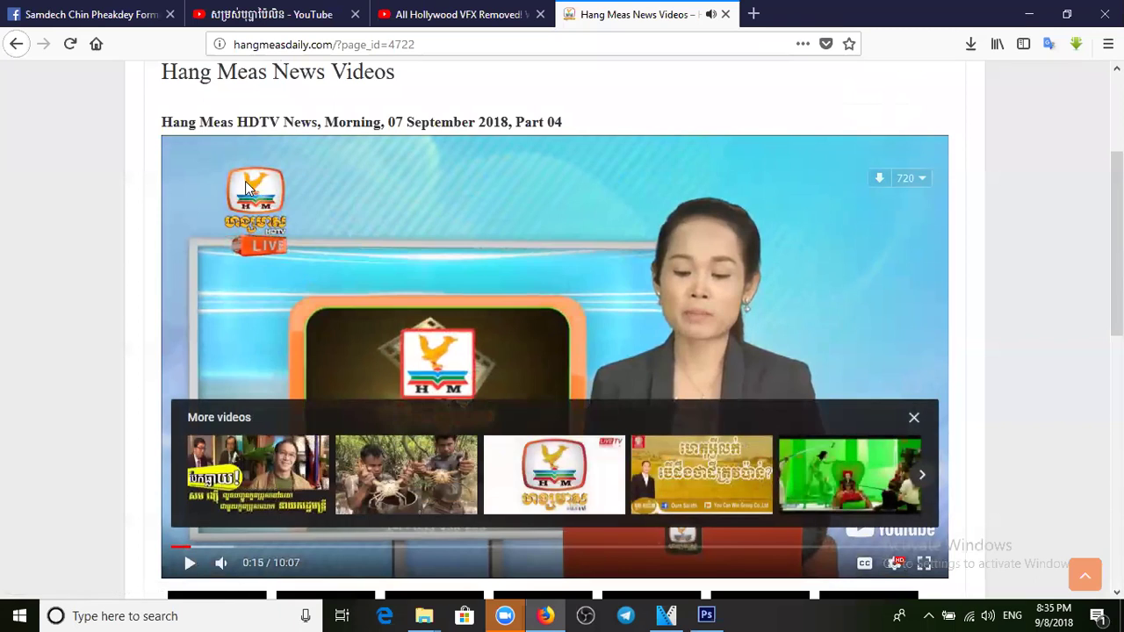
Step: Return to the hangmeas.png image results and open the preview of the Hang Meas HDTV logo from Pelprek.com
{"action": "left_click", "coordinate": [40, 46]}
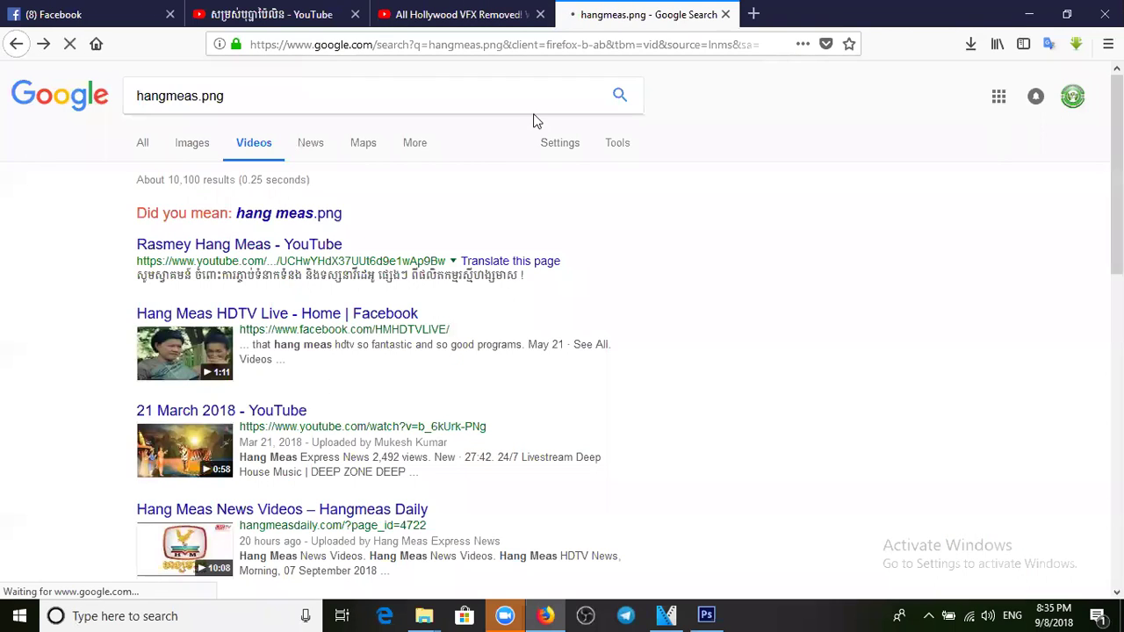
{"action": "left_click", "coordinate": [187, 144]}
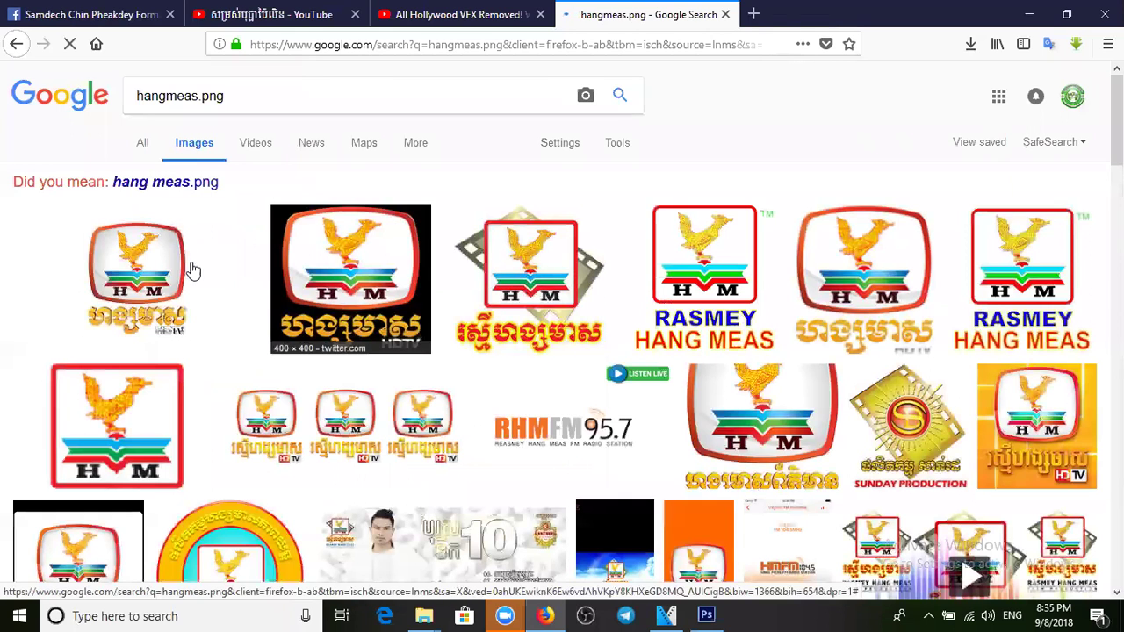
{"action": "left_click", "coordinate": [138, 266]}
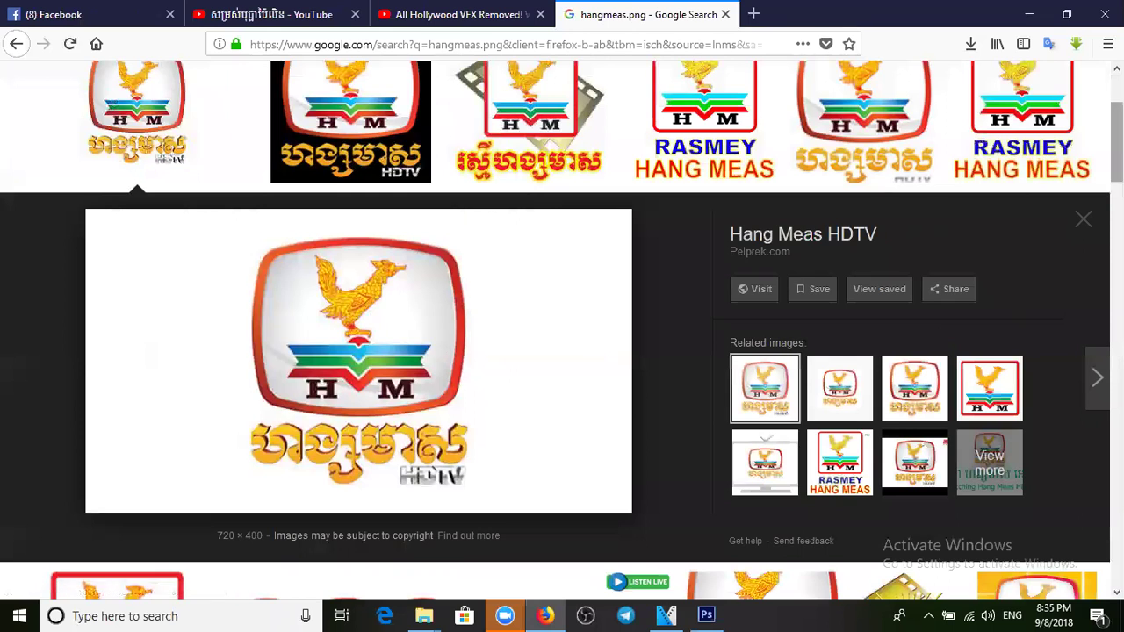
Step: Browse the hangmeas.png image results, previewing the film-strip Rasmey Hang Meas, BETA, and black-background Hangmeas HDTV logos
{"action": "scroll", "coordinate": [562, 351], "scroll_direction": "up", "scroll_amount": 2}
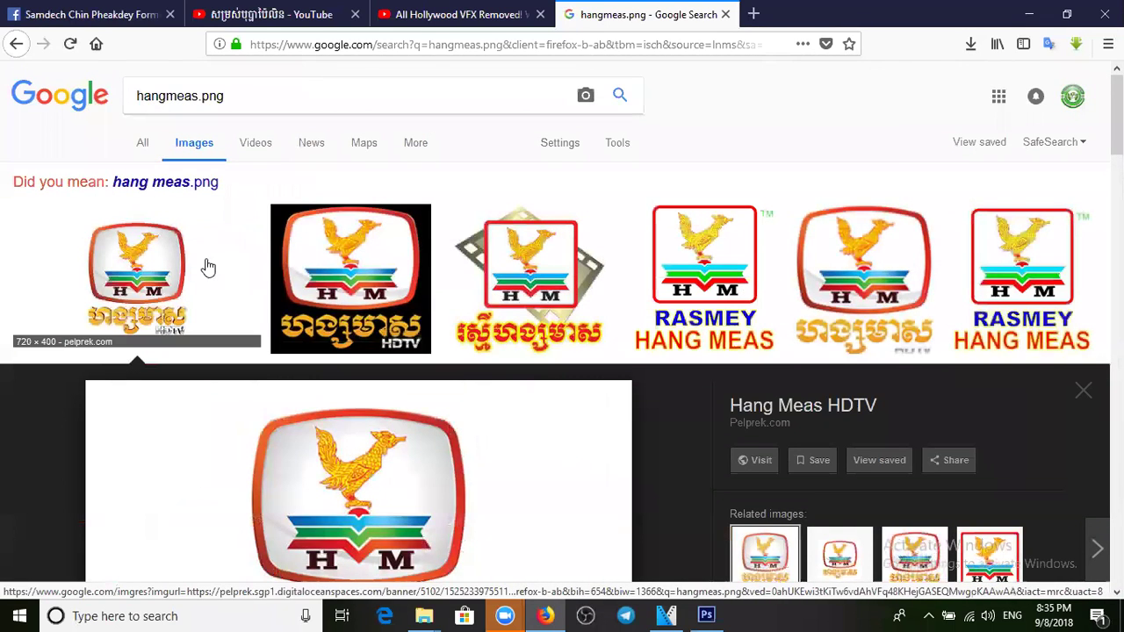
{"action": "left_click", "coordinate": [150, 271]}
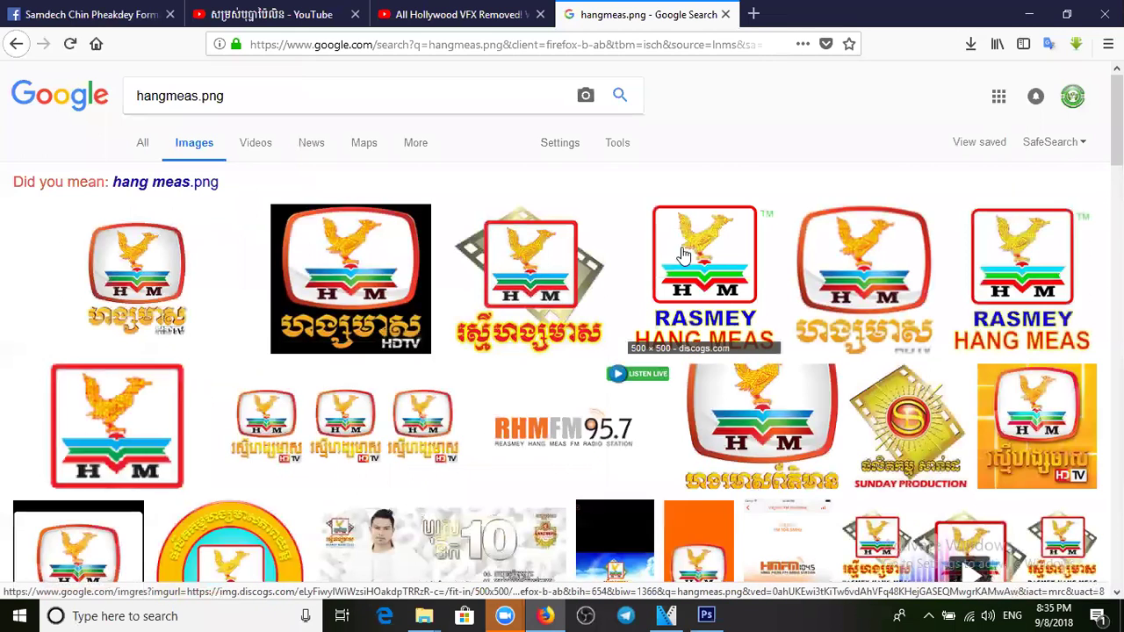
{"action": "left_click", "coordinate": [530, 264]}
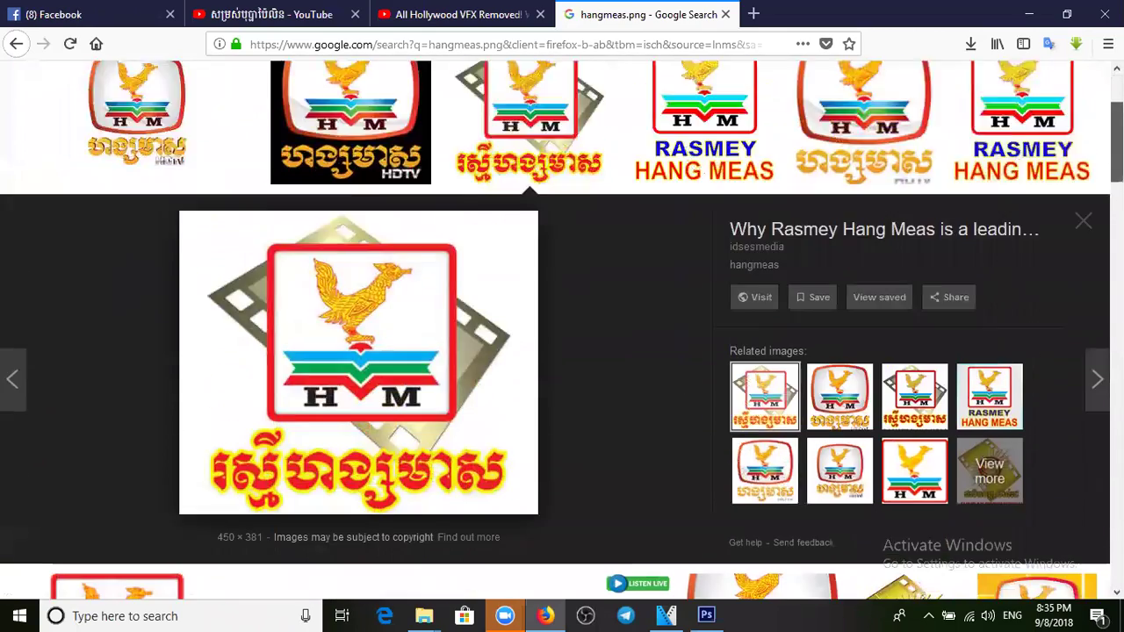
{"action": "scroll", "coordinate": [563, 352], "scroll_direction": "down", "scroll_amount": 3}
{"action": "scroll", "coordinate": [266, 290], "scroll_direction": "down", "scroll_amount": 1}
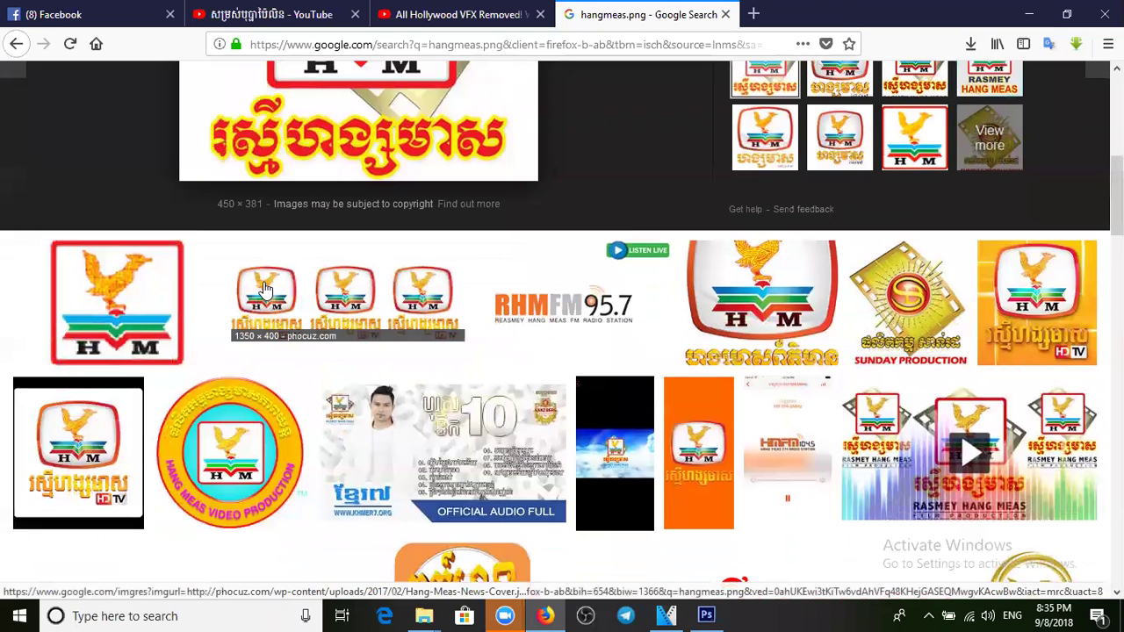
{"action": "left_click_drag", "start_coordinate": [1117, 195], "coordinate": [1116, 115]}
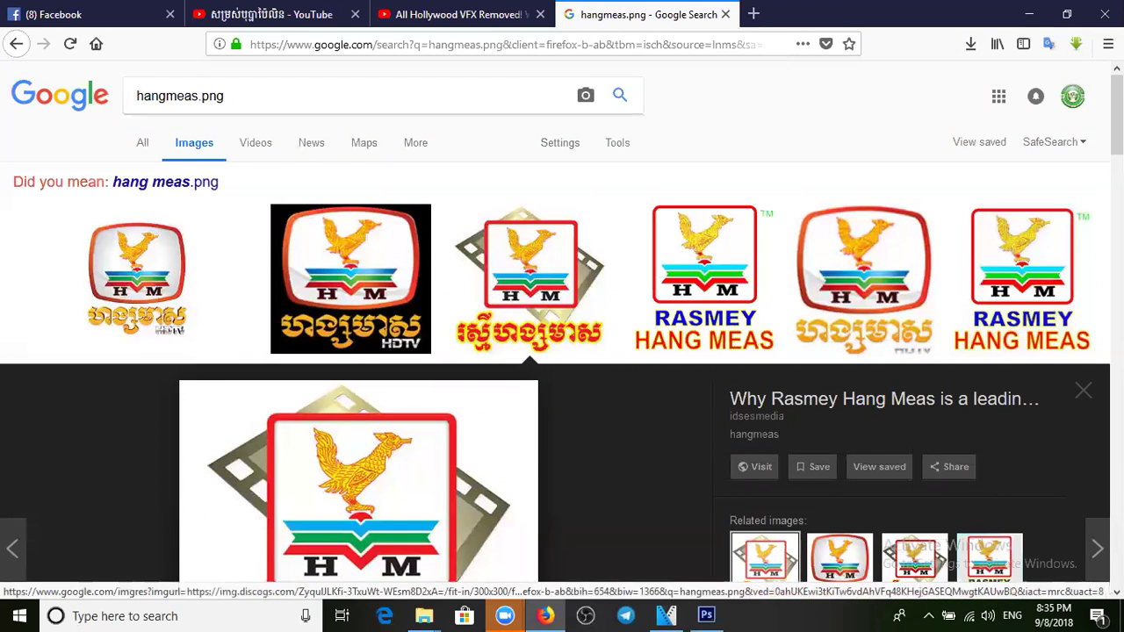
{"action": "scroll", "coordinate": [562, 334], "scroll_direction": "down", "scroll_amount": 8}
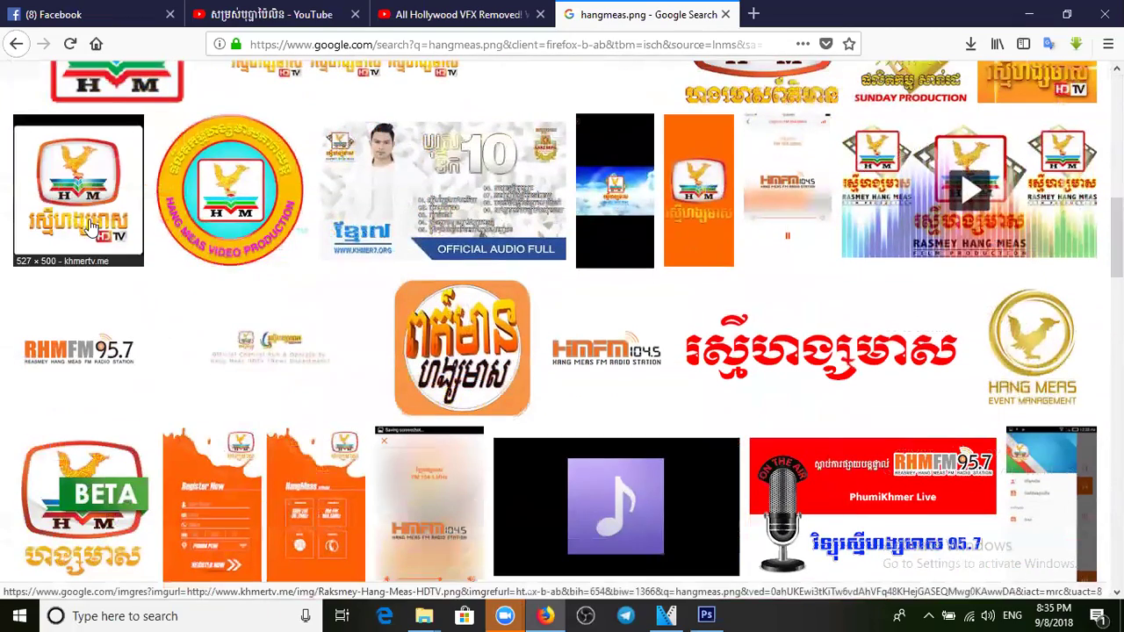
{"action": "left_click", "coordinate": [81, 507]}
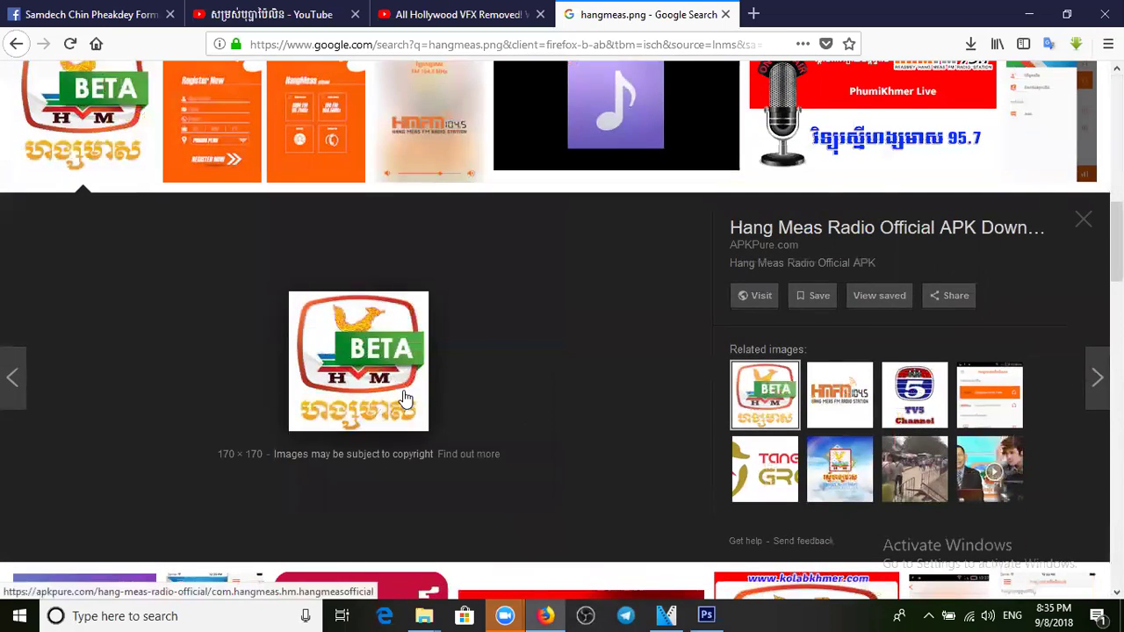
{"action": "left_click_drag", "start_coordinate": [1117, 241], "coordinate": [1117, 115]}
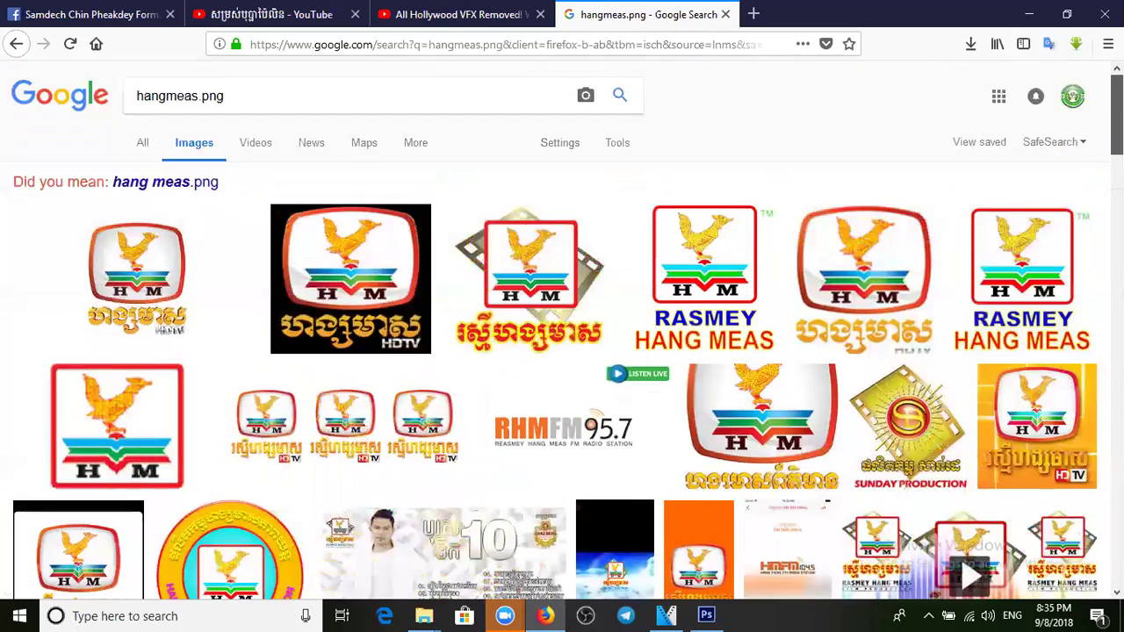
{"action": "left_click", "coordinate": [316, 273]}
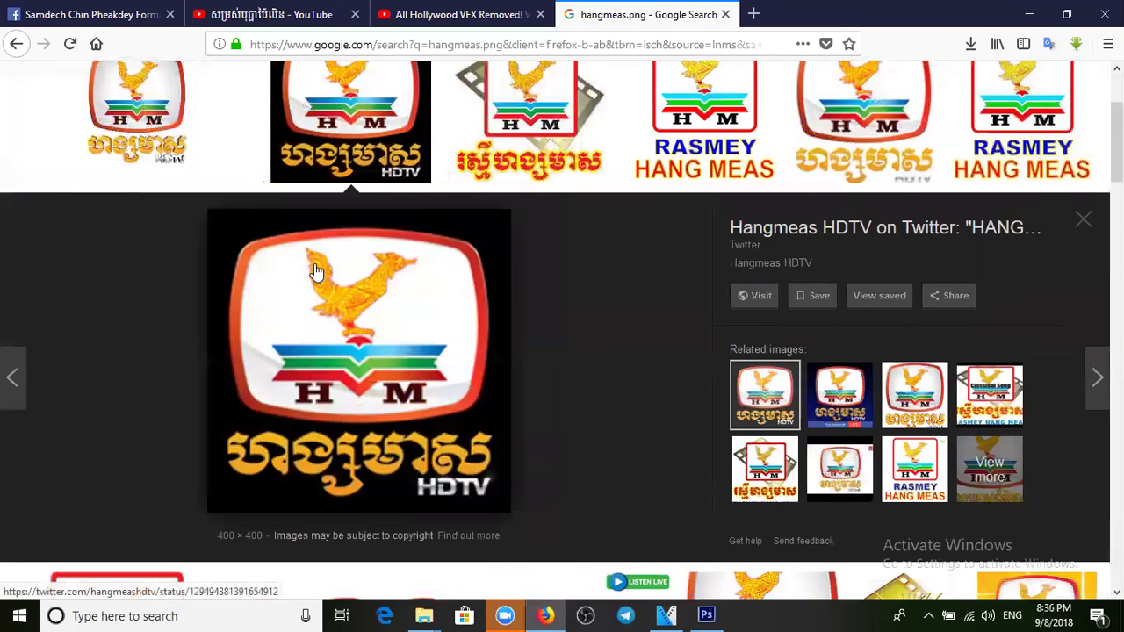
{"action": "right_click", "coordinate": [396, 298]}
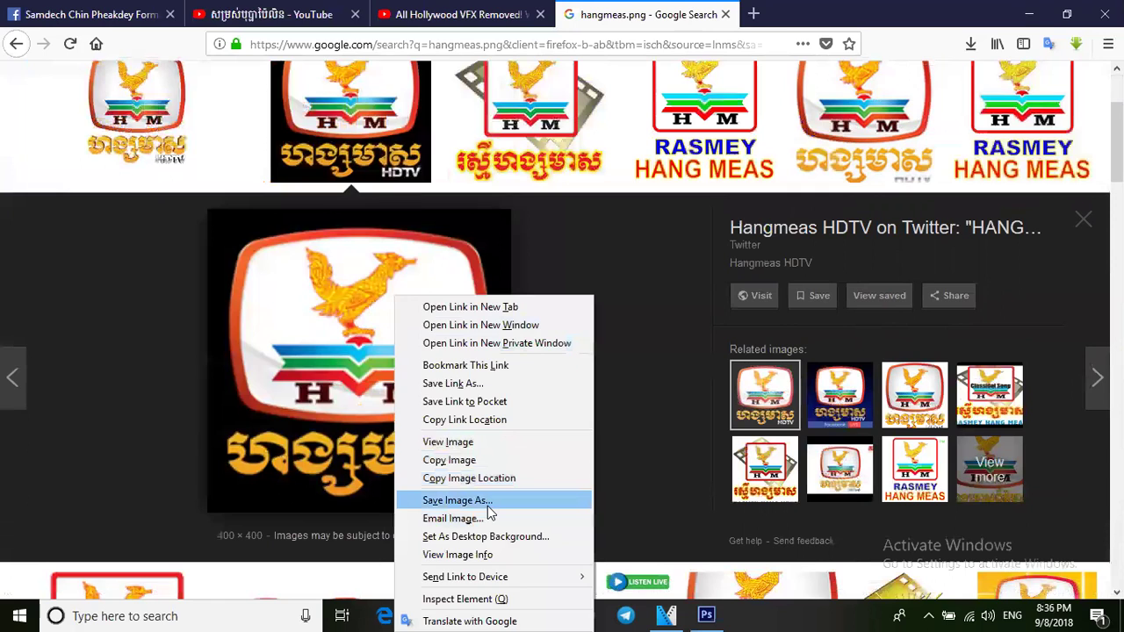
{"action": "left_click", "coordinate": [488, 508]}
{"action": "left_click", "coordinate": [538, 368]}
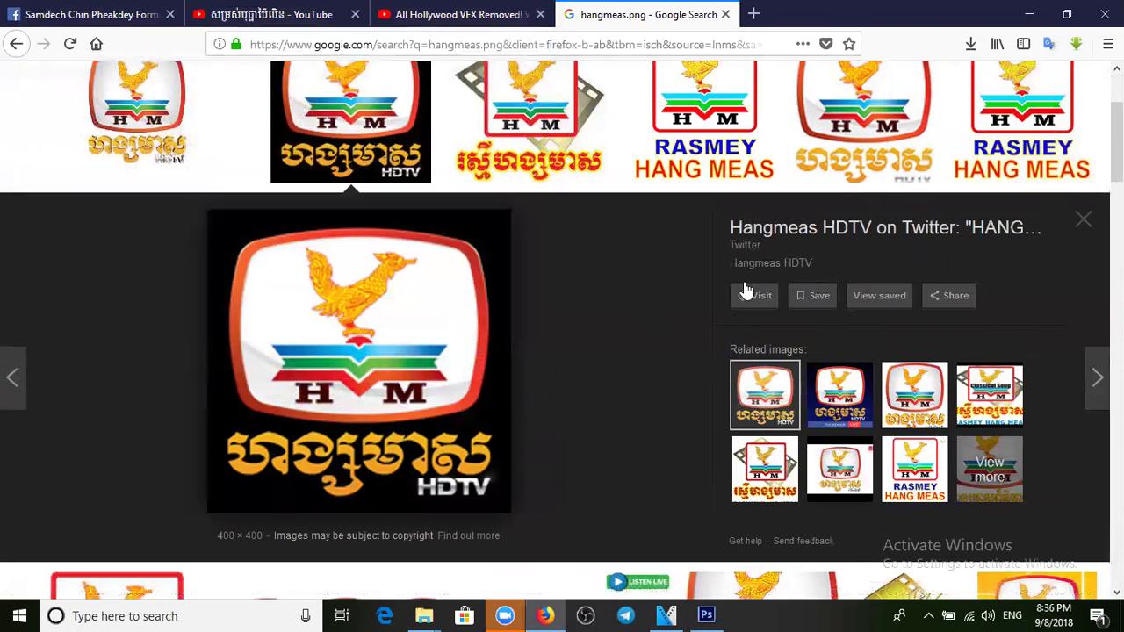
Step: Compare the related logos and save the black-background Hangmeas HDTV image as HMHDTV-Logo200x200_400x400 in the Sony vegas folder
{"action": "left_click", "coordinate": [830, 400]}
{"action": "left_click", "coordinate": [916, 401]}
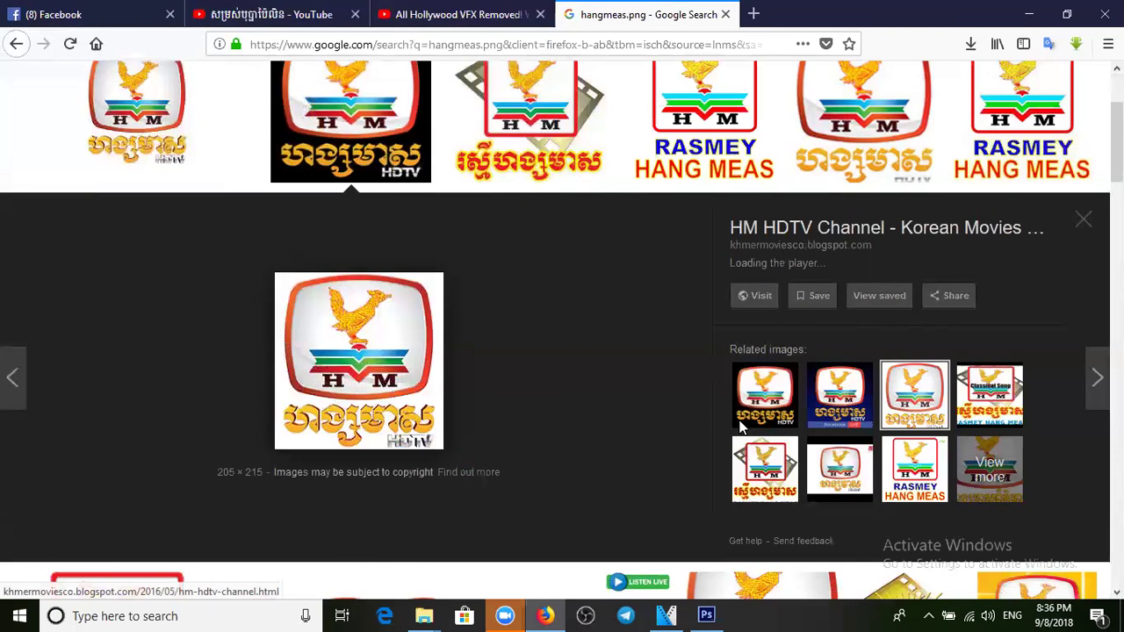
{"action": "left_click", "coordinate": [778, 462]}
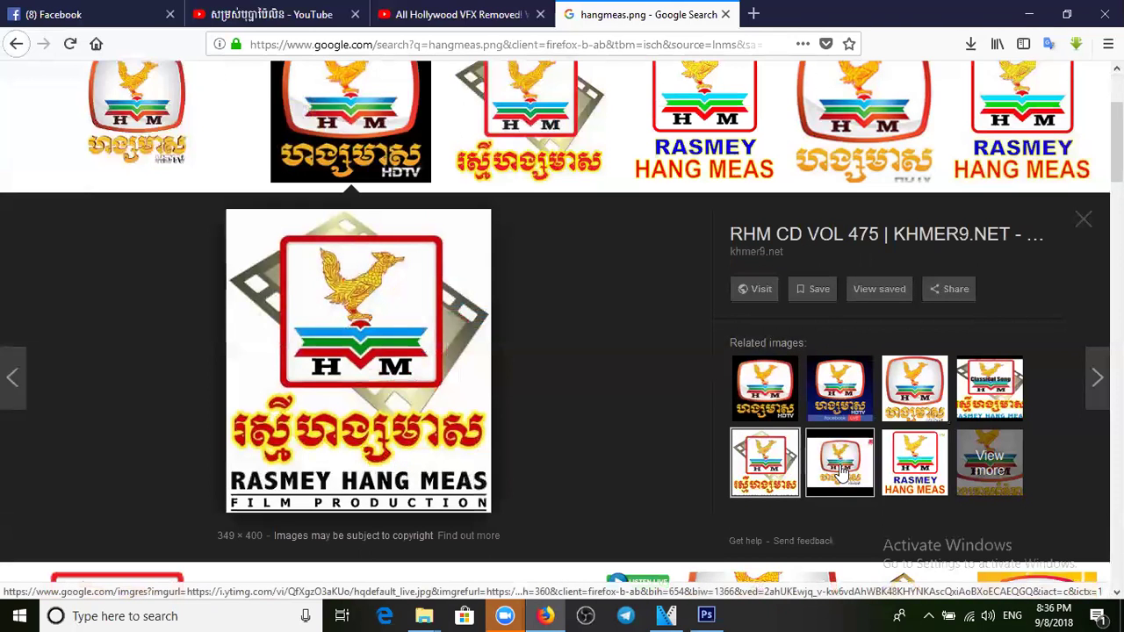
{"action": "left_click", "coordinate": [769, 390]}
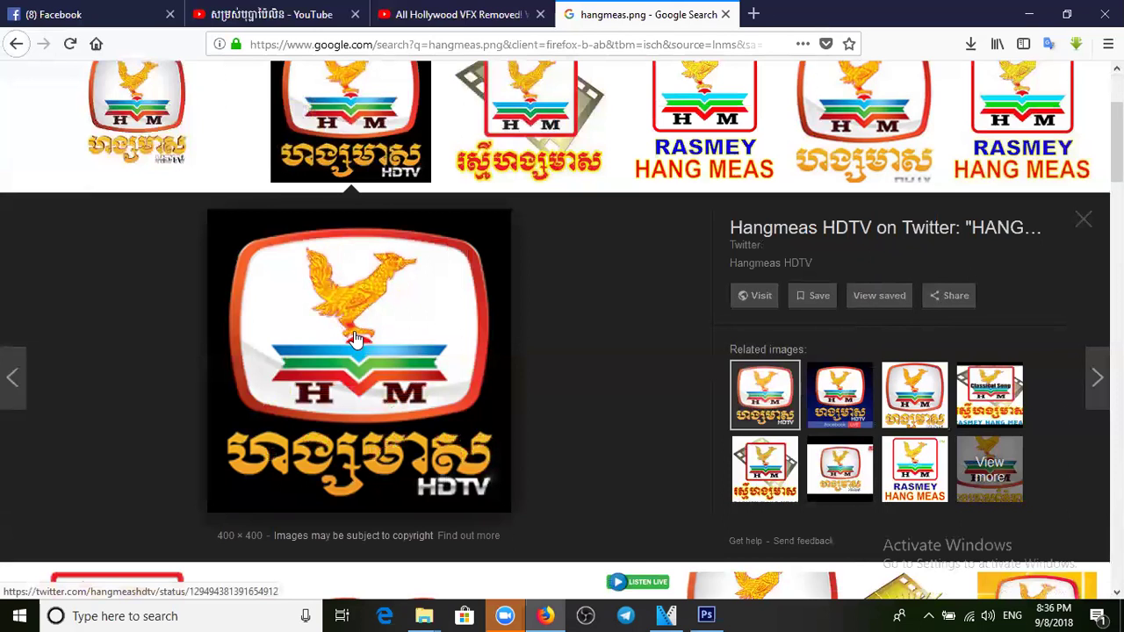
{"action": "right_click", "coordinate": [356, 340]}
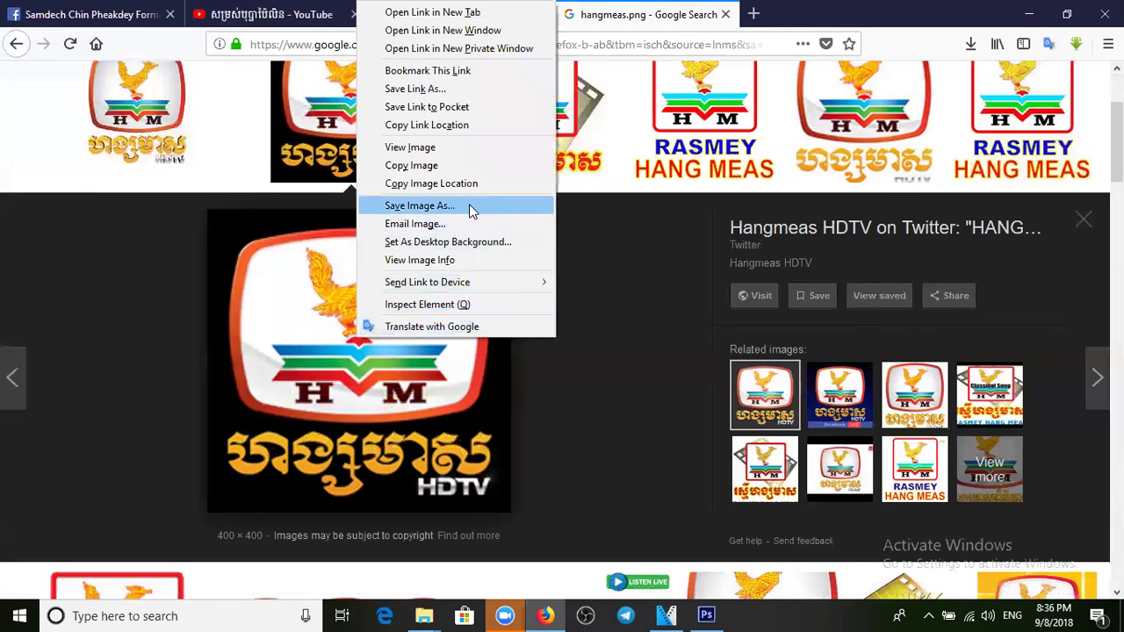
{"action": "left_click", "coordinate": [470, 211]}
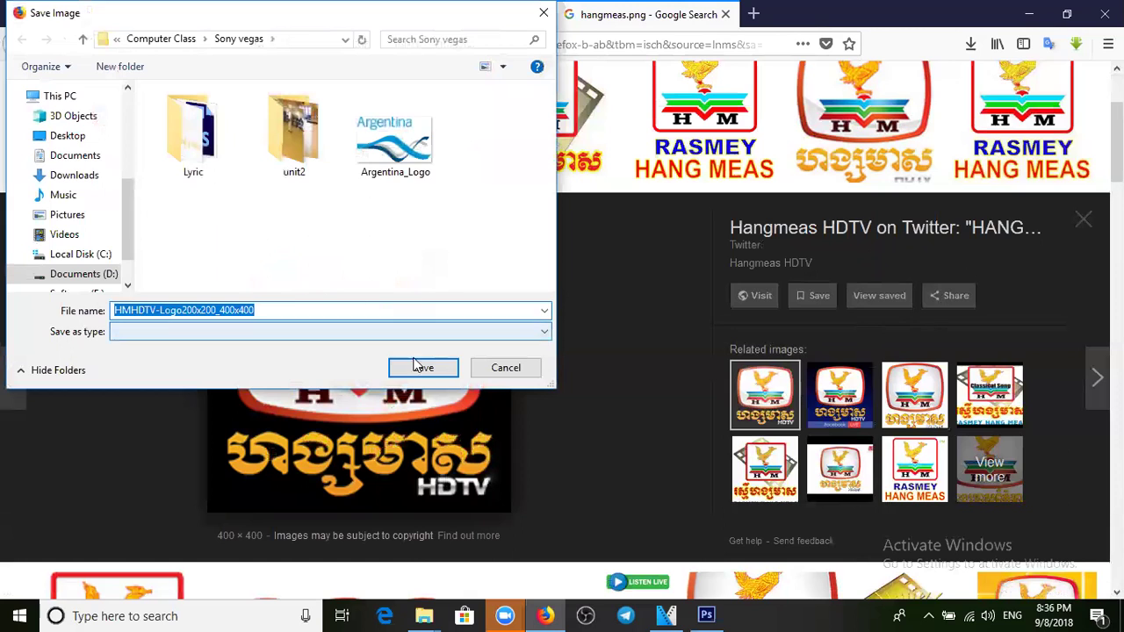
{"action": "left_click", "coordinate": [423, 369]}
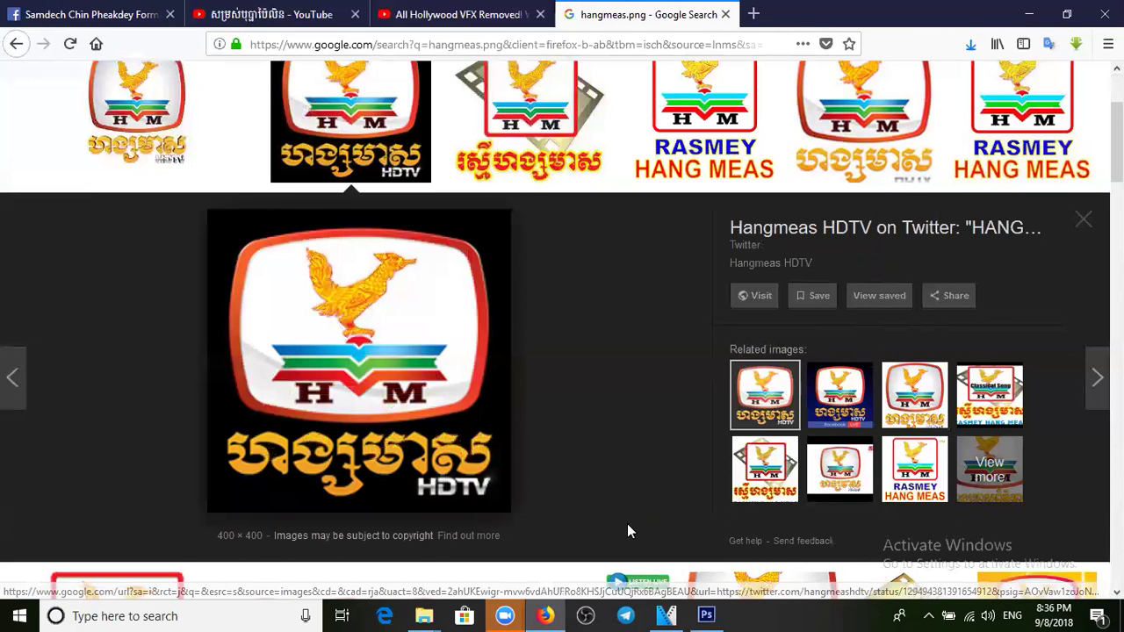
Step: Switch to File Explorer and check the properties of the HMHDTV-Logo200x200_400x400 image in the Sony vegas folder
{"action": "mouse_move", "coordinate": [424, 615]}
{"action": "left_click", "coordinate": [662, 574]}
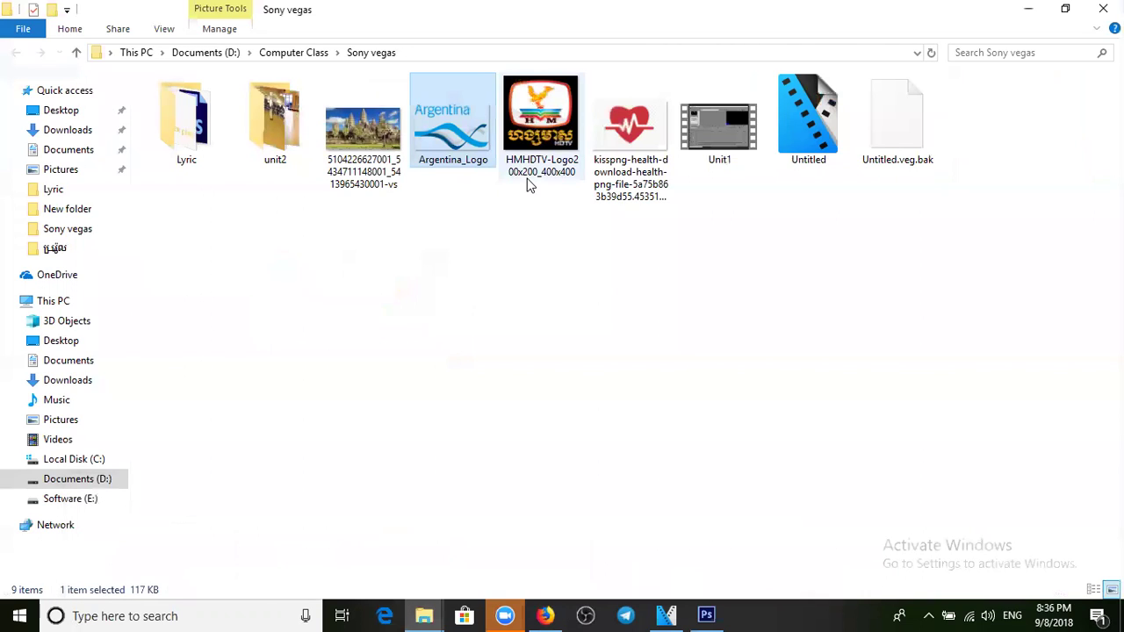
{"action": "right_click", "coordinate": [531, 175]}
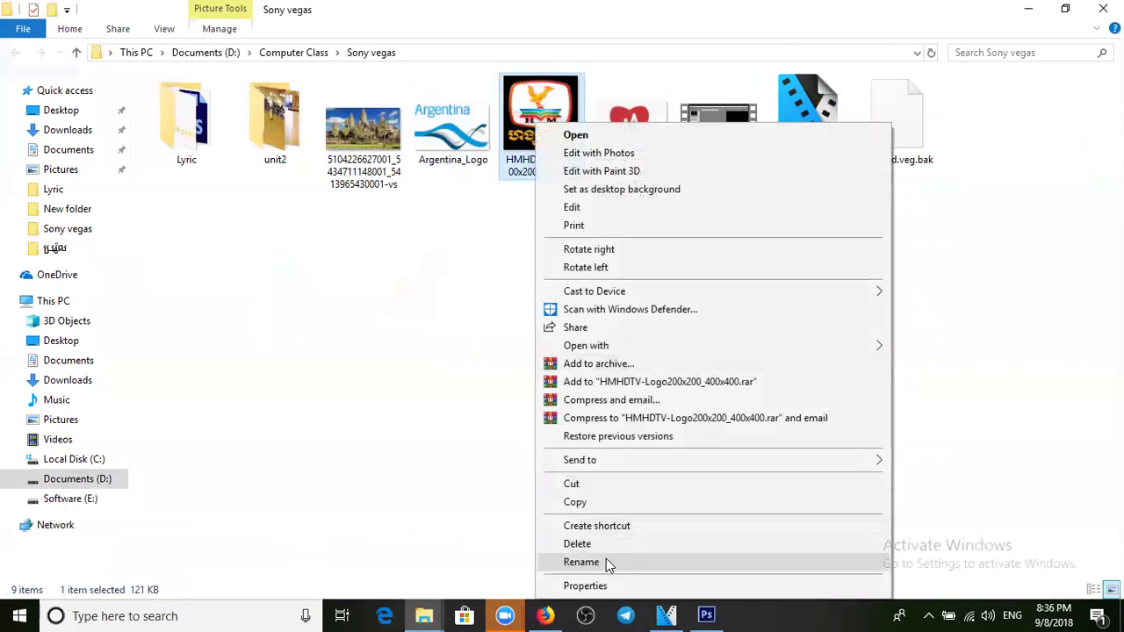
{"action": "left_click", "coordinate": [606, 559]}
{"action": "key", "text": "Return"}
{"action": "key", "text": "shift+F10"}
{"action": "left_click", "coordinate": [633, 547]}
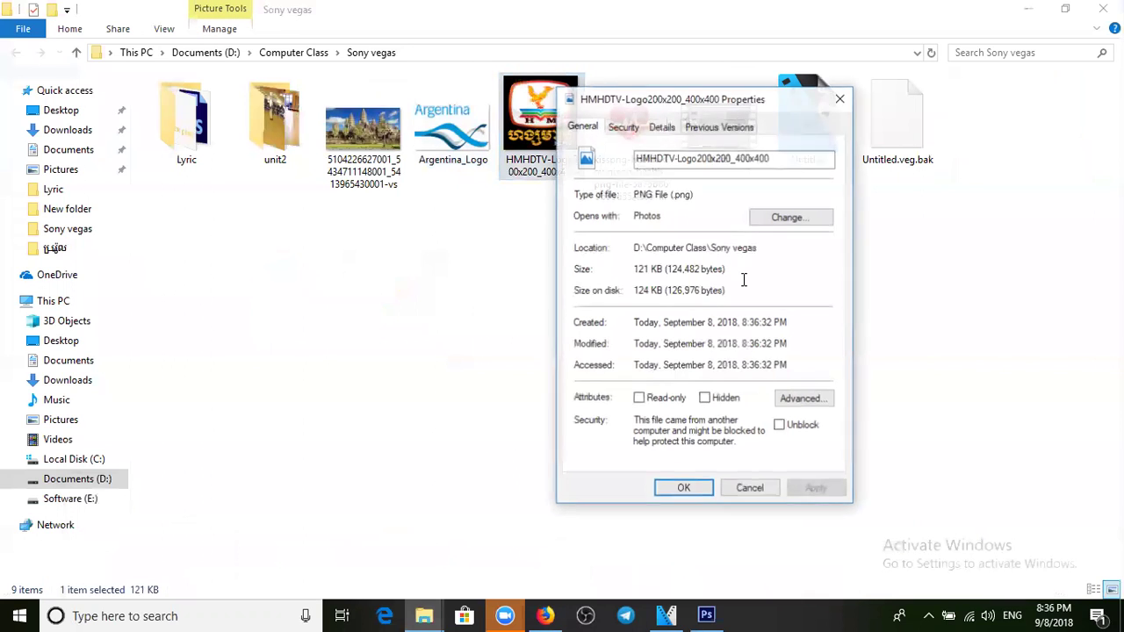
{"action": "left_click", "coordinate": [840, 97]}
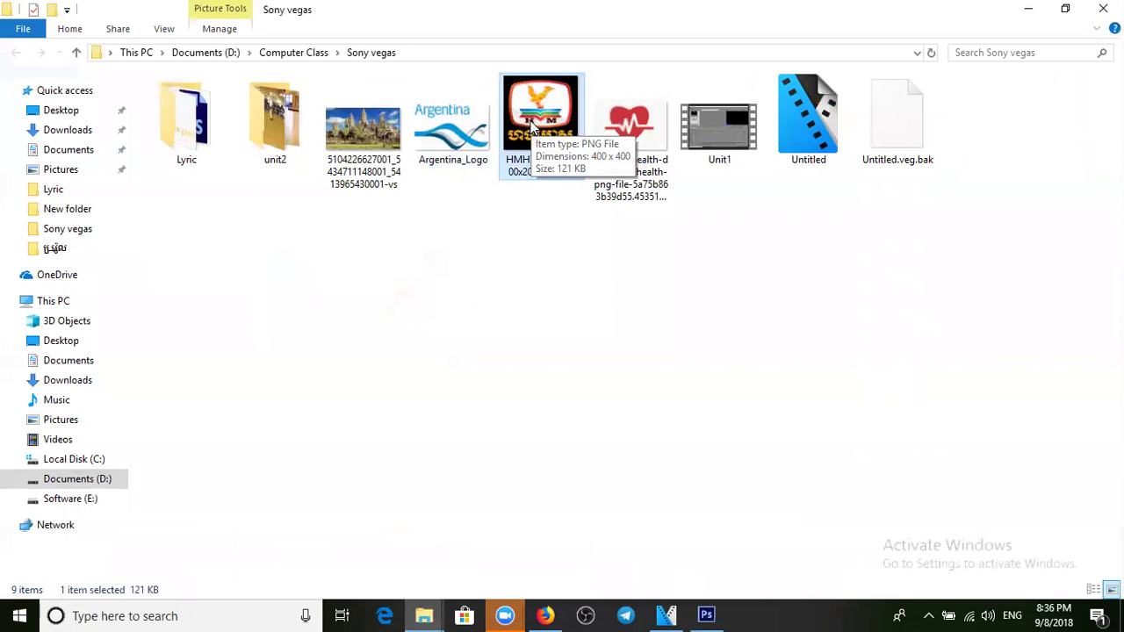
Step: Add the HMHDTV logo image to track 1 in VEGAS Pro and apply the VEGAS Chroma Keyer effect to it
{"action": "left_click_drag", "start_coordinate": [531, 126], "coordinate": [336, 412]}
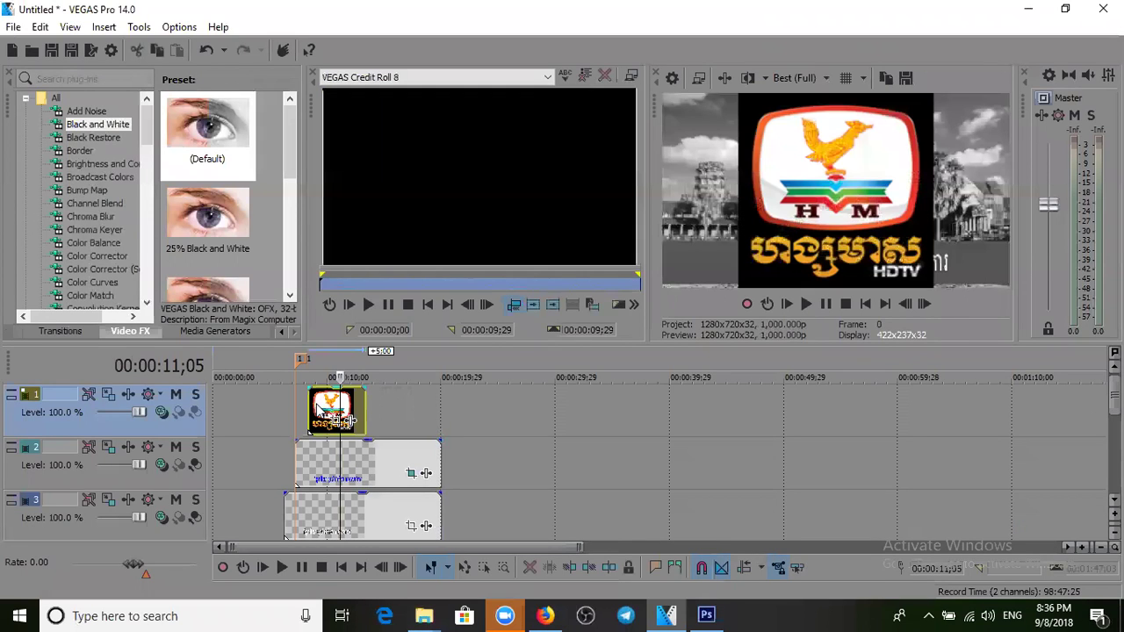
{"action": "left_click", "coordinate": [325, 407]}
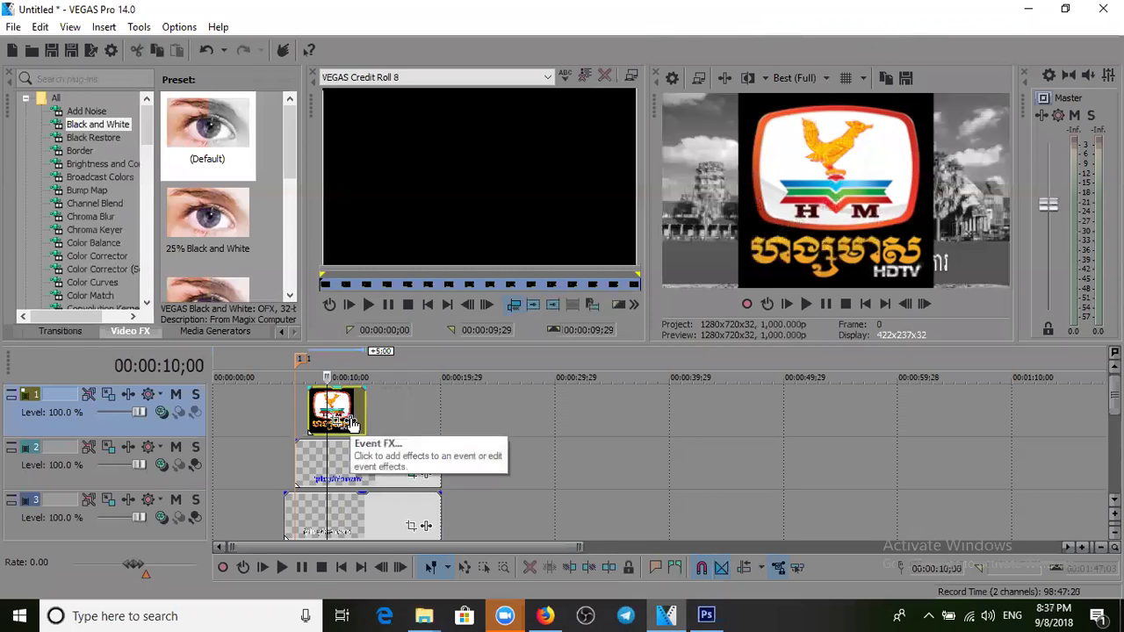
{"action": "left_click", "coordinate": [349, 424]}
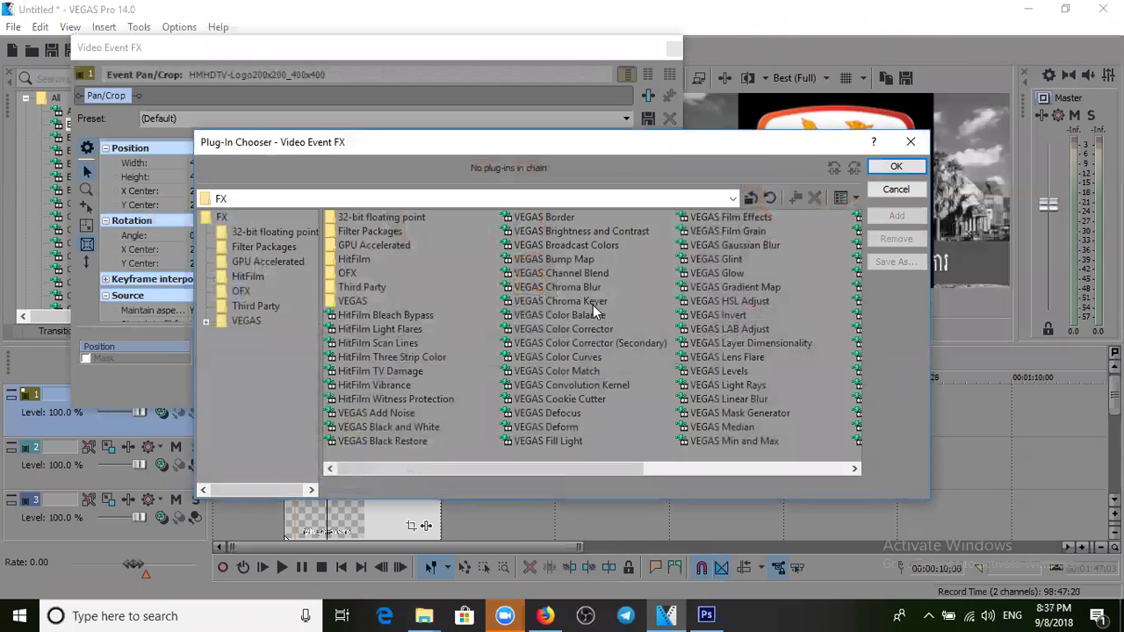
{"action": "left_click", "coordinate": [593, 301]}
{"action": "left_click", "coordinate": [896, 166]}
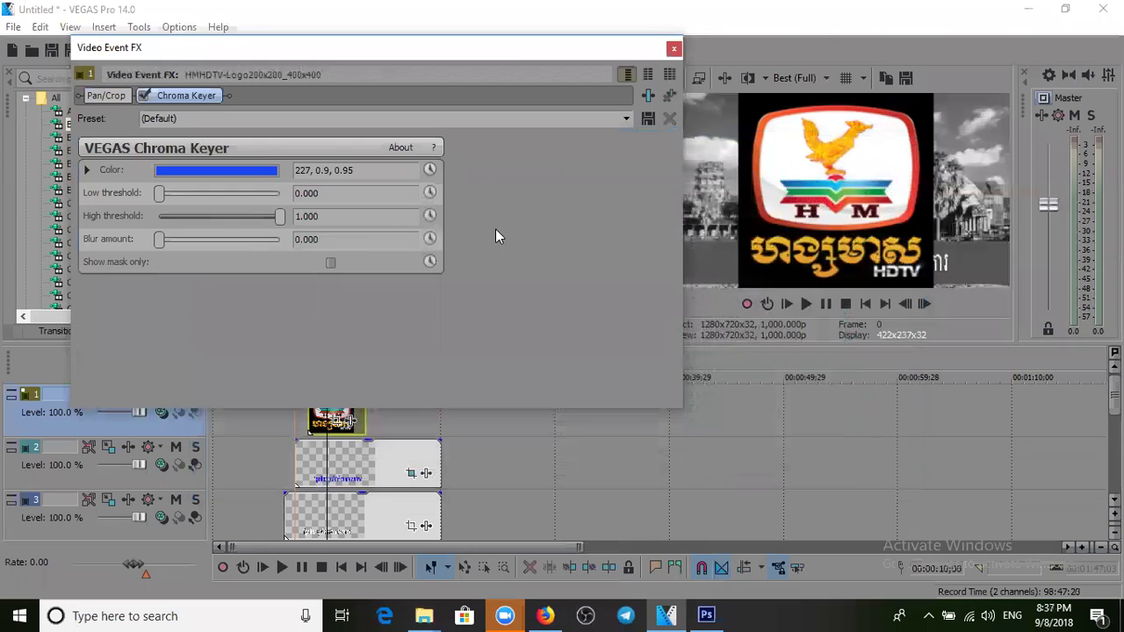
Step: Sample the logo's black background as the Chroma Keyer colour and close the event effects
{"action": "left_click", "coordinate": [236, 173]}
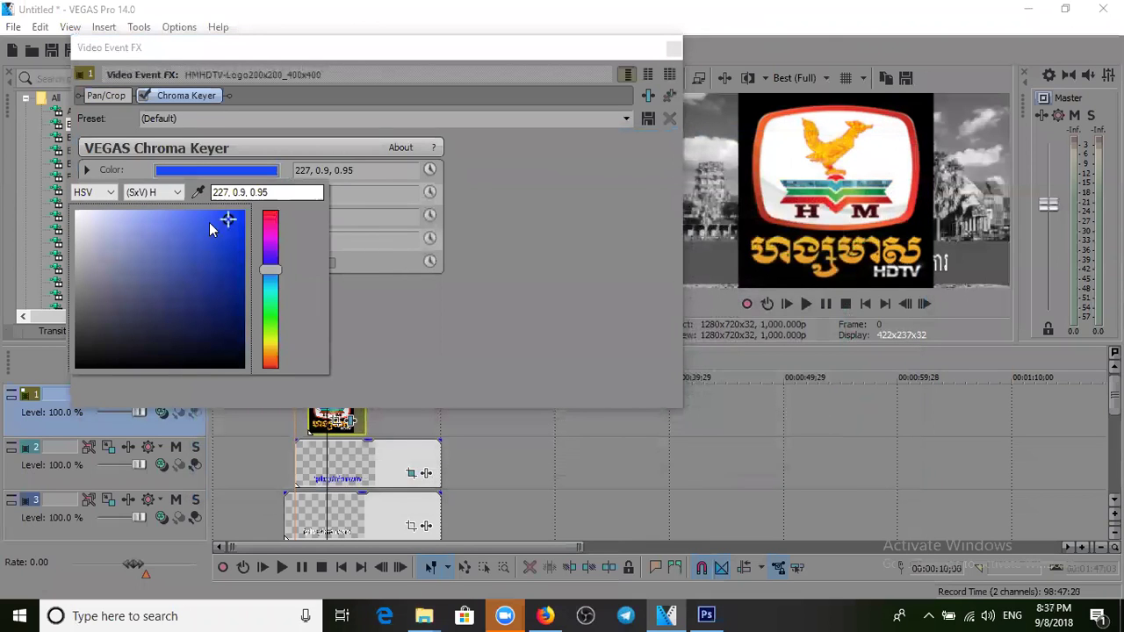
{"action": "left_click", "coordinate": [753, 105]}
{"action": "key", "text": "alt+Tab"}
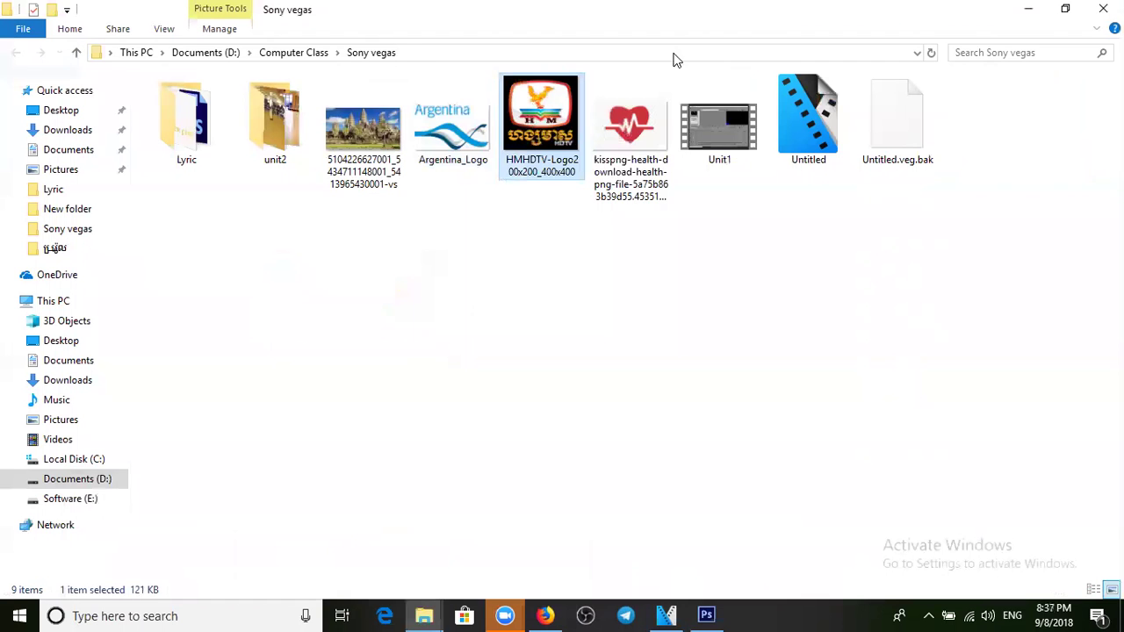
{"action": "left_click", "coordinate": [670, 614]}
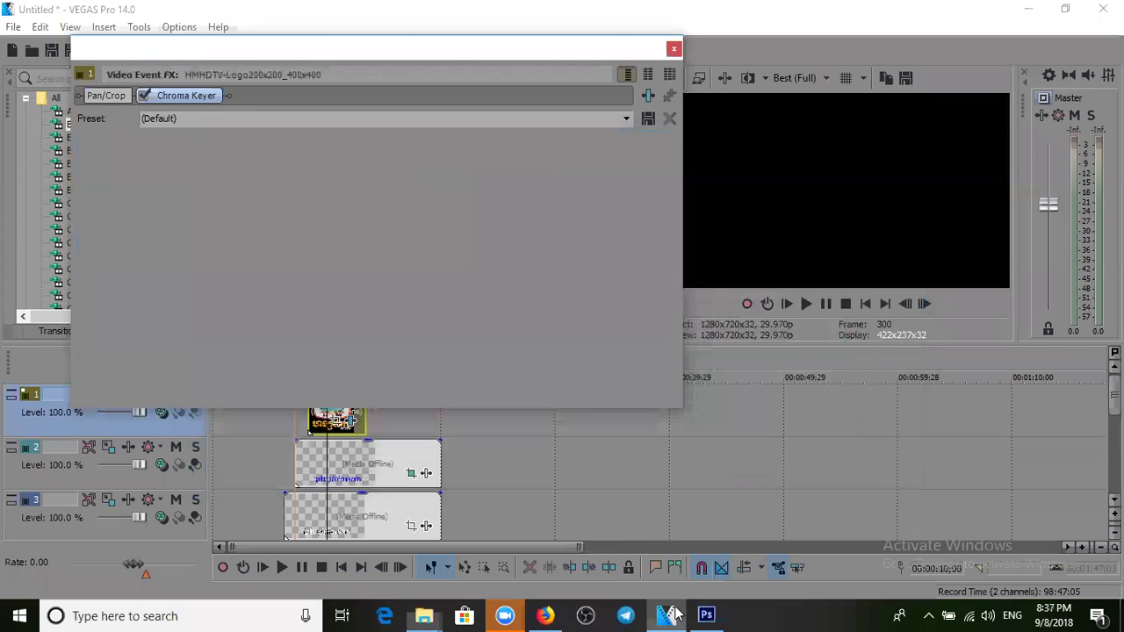
{"action": "left_click", "coordinate": [673, 51]}
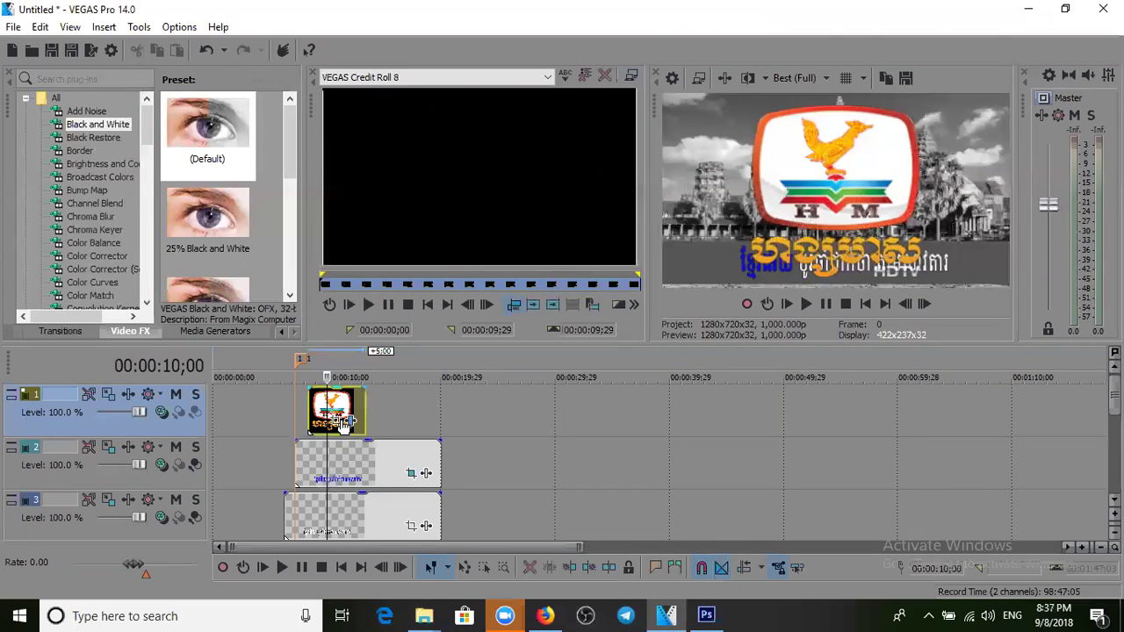
Step: Move the logo event on track 1 to the timeline's start and extend it to about 46 seconds
{"action": "left_click", "coordinate": [317, 404]}
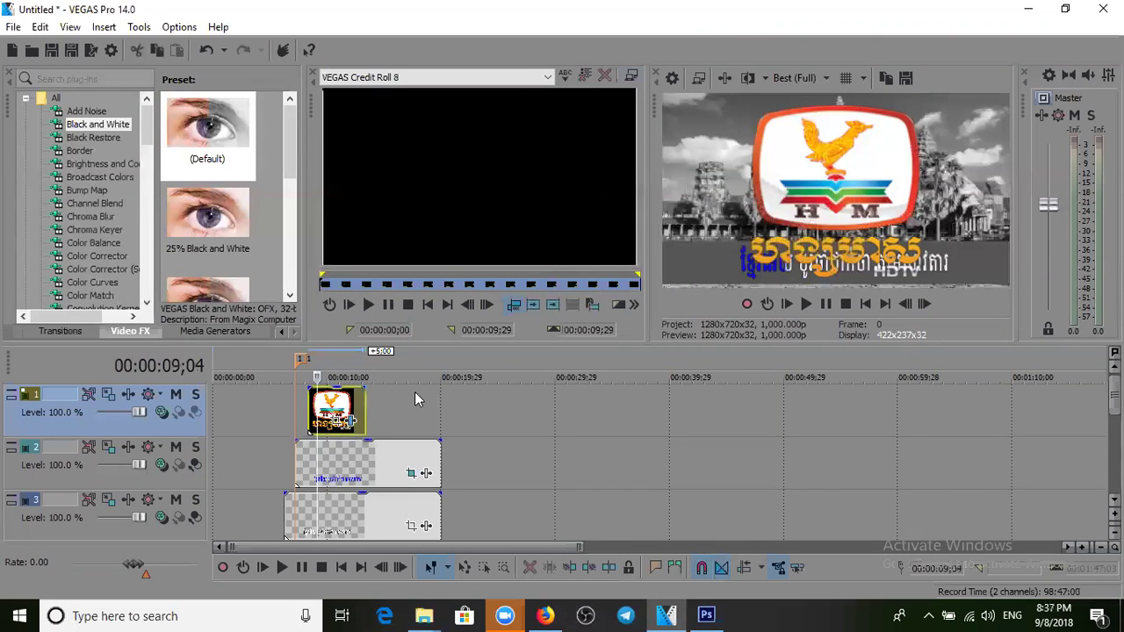
{"action": "left_click_drag", "start_coordinate": [333, 413], "coordinate": [743, 409]}
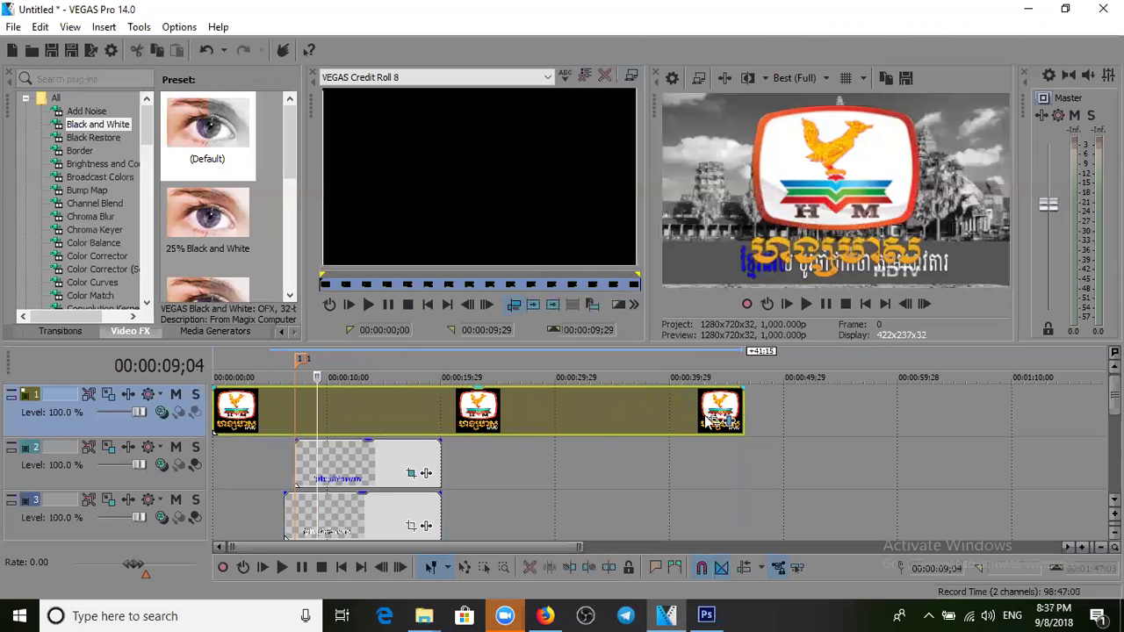
Step: Set Maintain aspect ratio and Stretch to fill frame to No in the logo event's Pan/Crop settings
{"action": "left_click", "coordinate": [722, 420]}
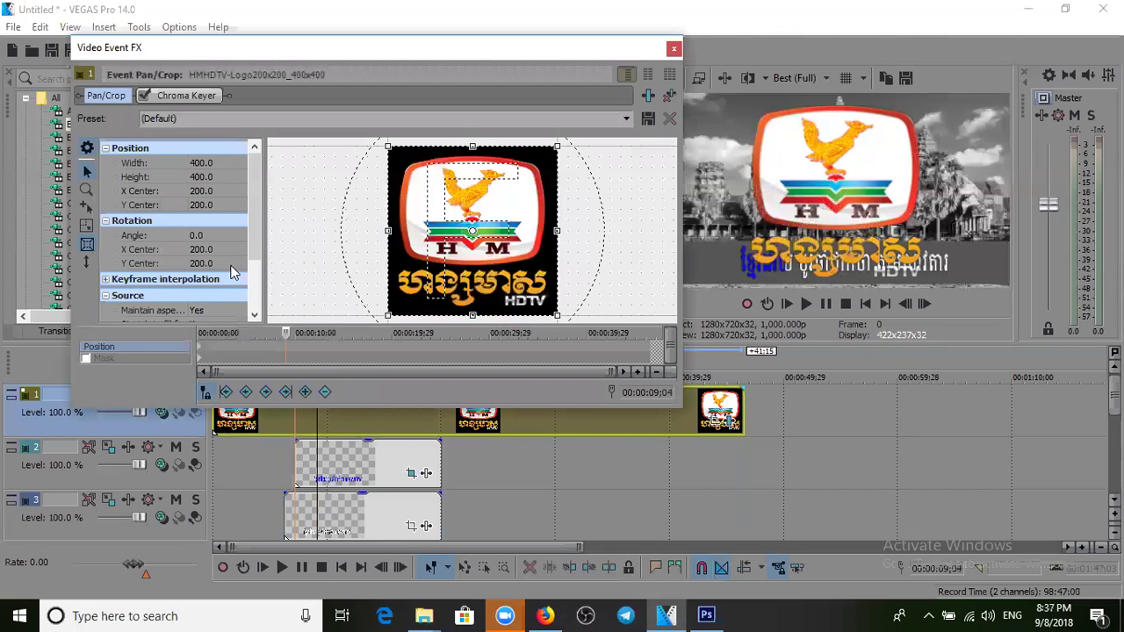
{"action": "scroll", "coordinate": [250, 240], "scroll_direction": "down", "scroll_amount": 3}
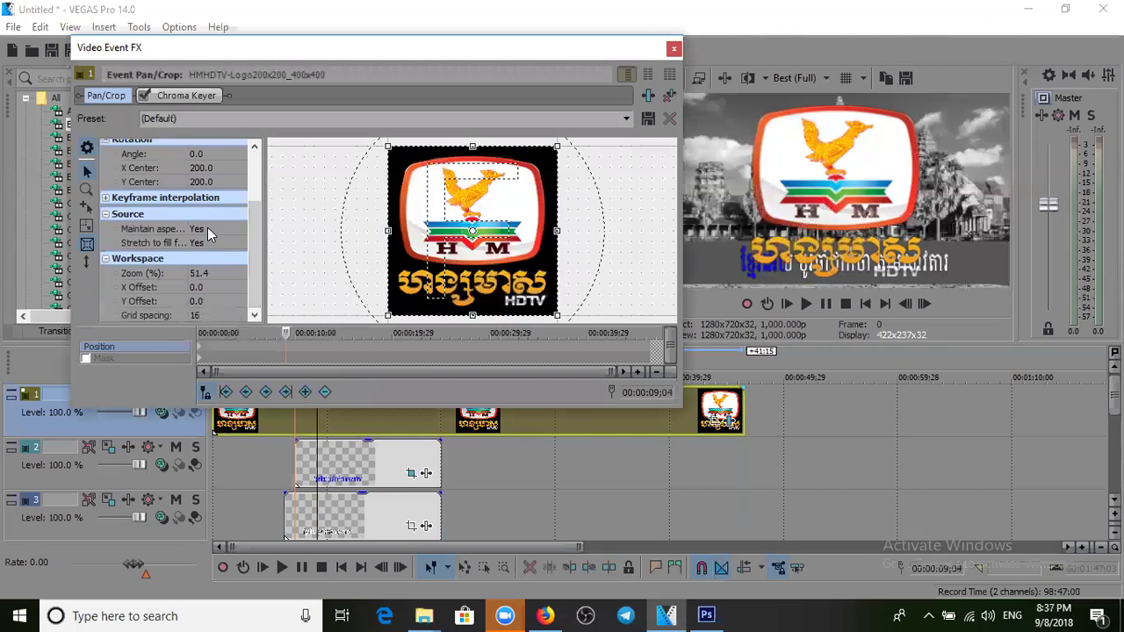
{"action": "left_click", "coordinate": [208, 228]}
{"action": "left_click", "coordinate": [221, 252]}
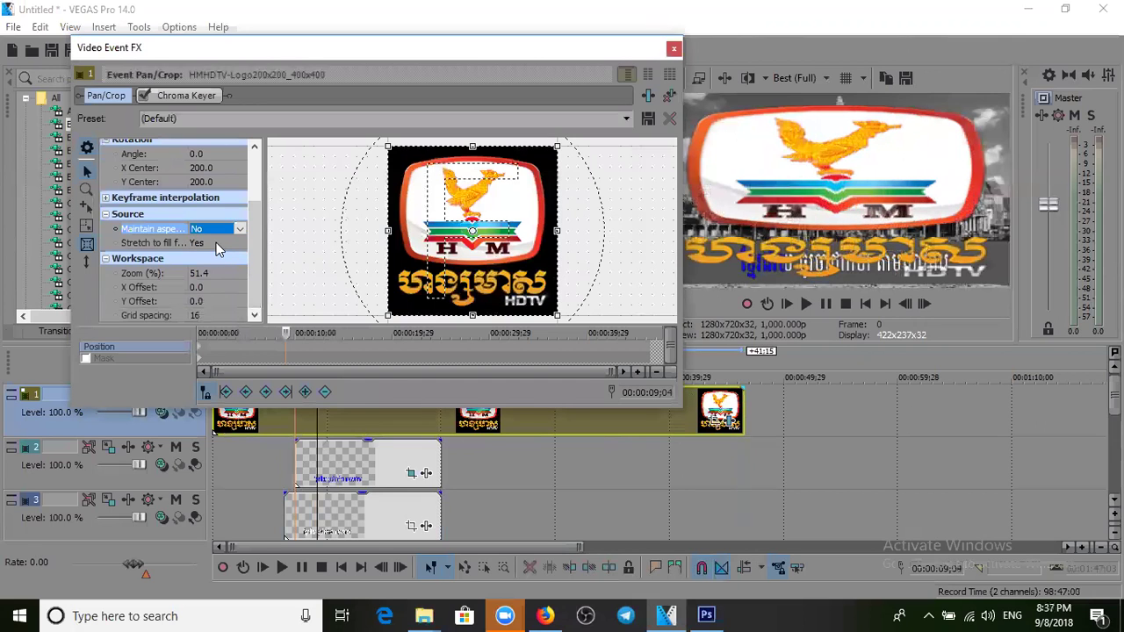
{"action": "left_click", "coordinate": [216, 243]}
{"action": "left_click", "coordinate": [216, 265]}
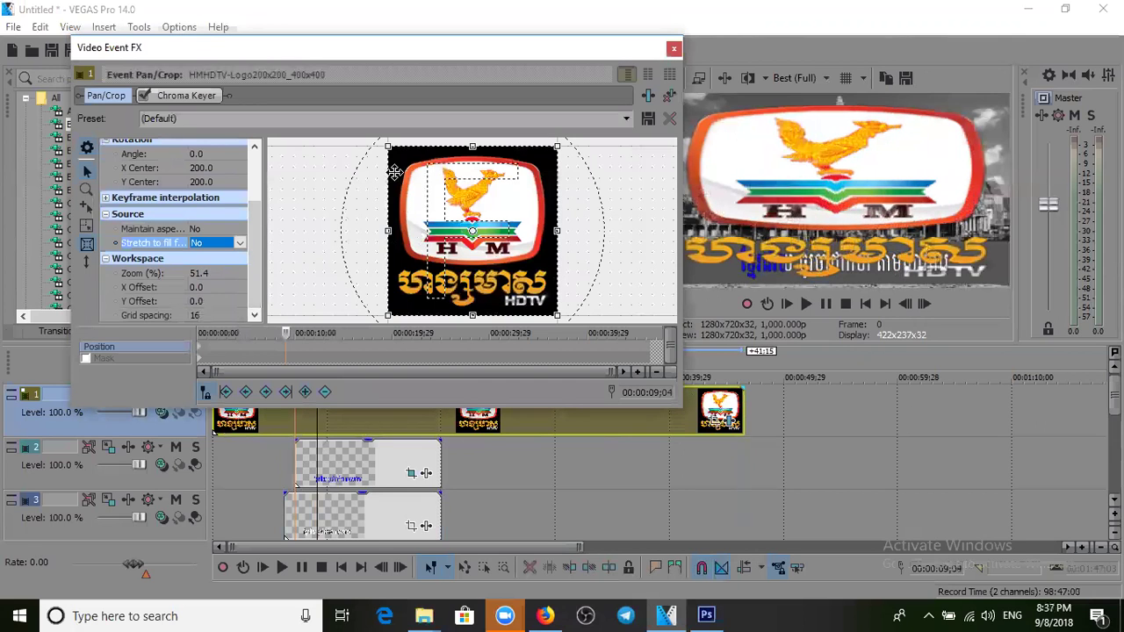
Step: At the 00:00:09;04 keyframe, set Maintain aspect ratio to Yes and enlarge the logo's crop frame to about 610 × 571
{"action": "mouse_move", "coordinate": [388, 149]}
{"action": "left_mouse_down"}
{"action": "mouse_move", "coordinate": [374, 134]}
{"action": "mouse_move", "coordinate": [397, 163]}
{"action": "mouse_move", "coordinate": [391, 150]}
{"action": "left_mouse_up"}
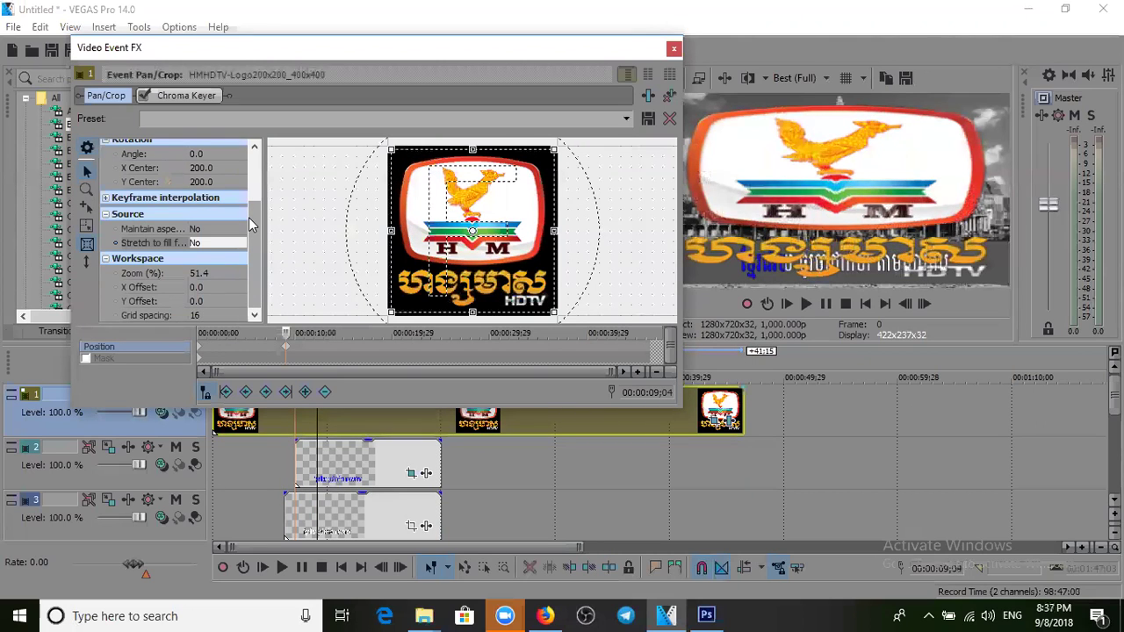
{"action": "left_click", "coordinate": [219, 229]}
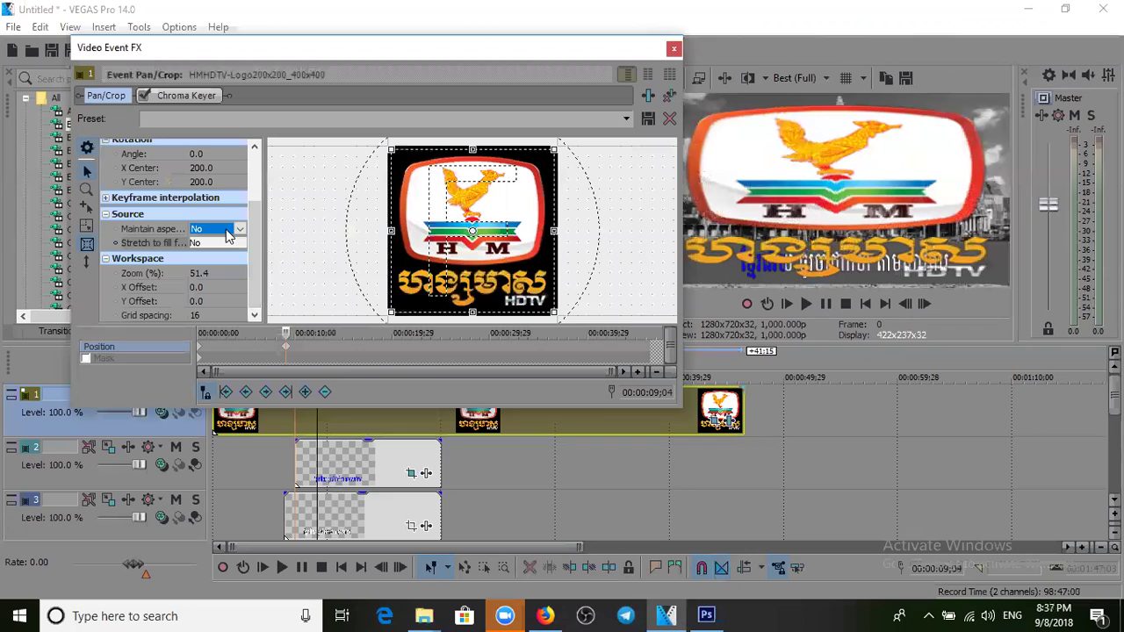
{"action": "left_click", "coordinate": [214, 239]}
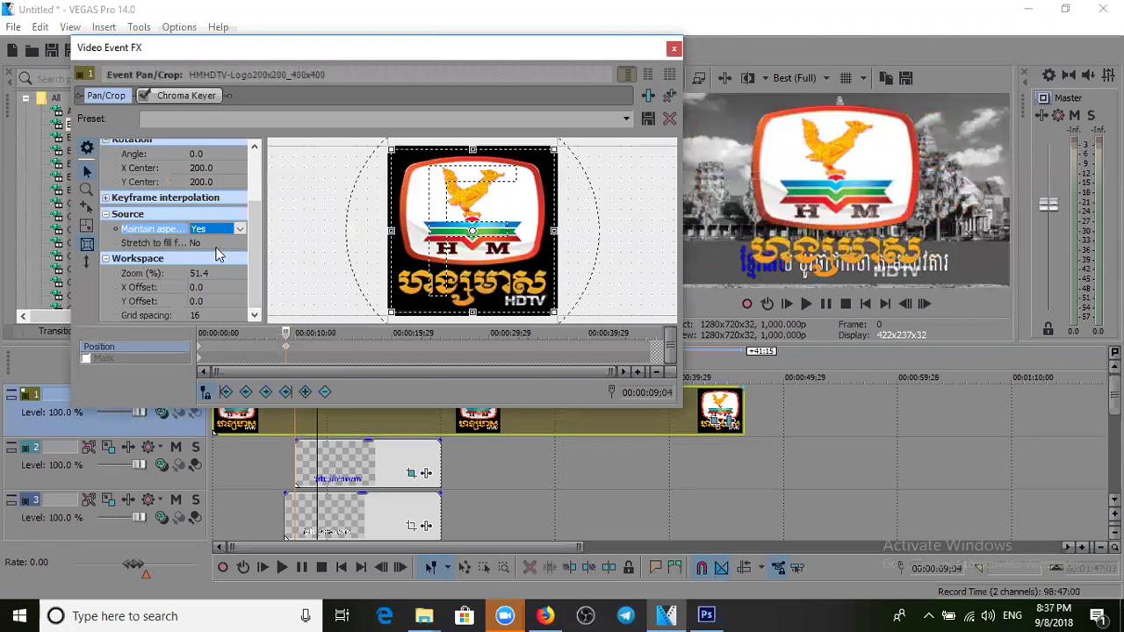
{"action": "left_click", "coordinate": [624, 225]}
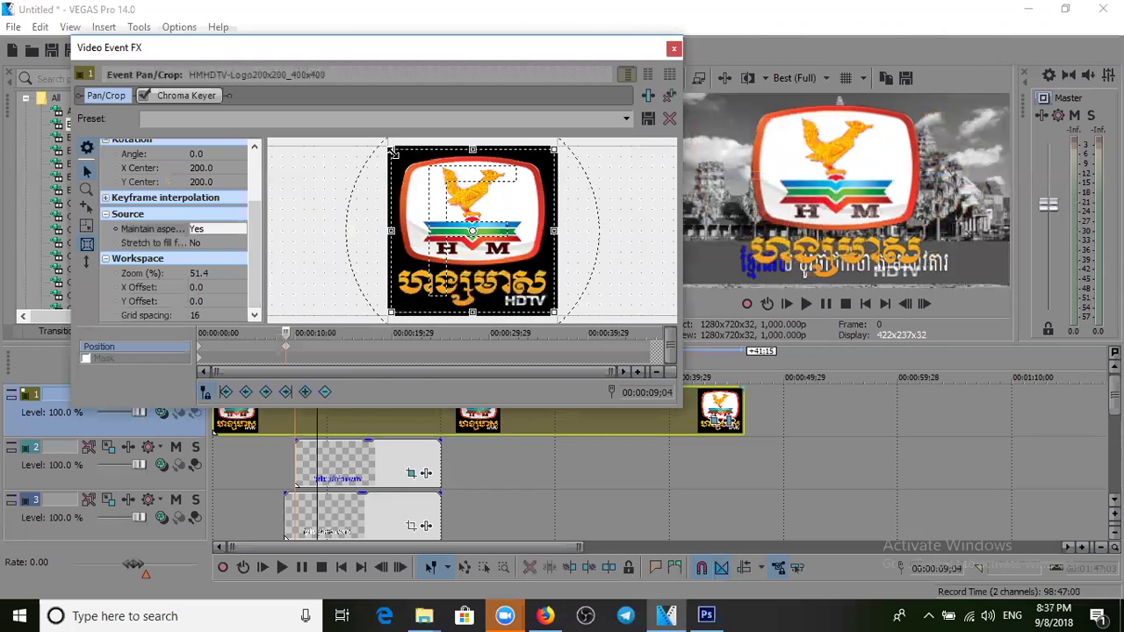
{"action": "left_click_drag", "start_coordinate": [392, 152], "coordinate": [344, 106]}
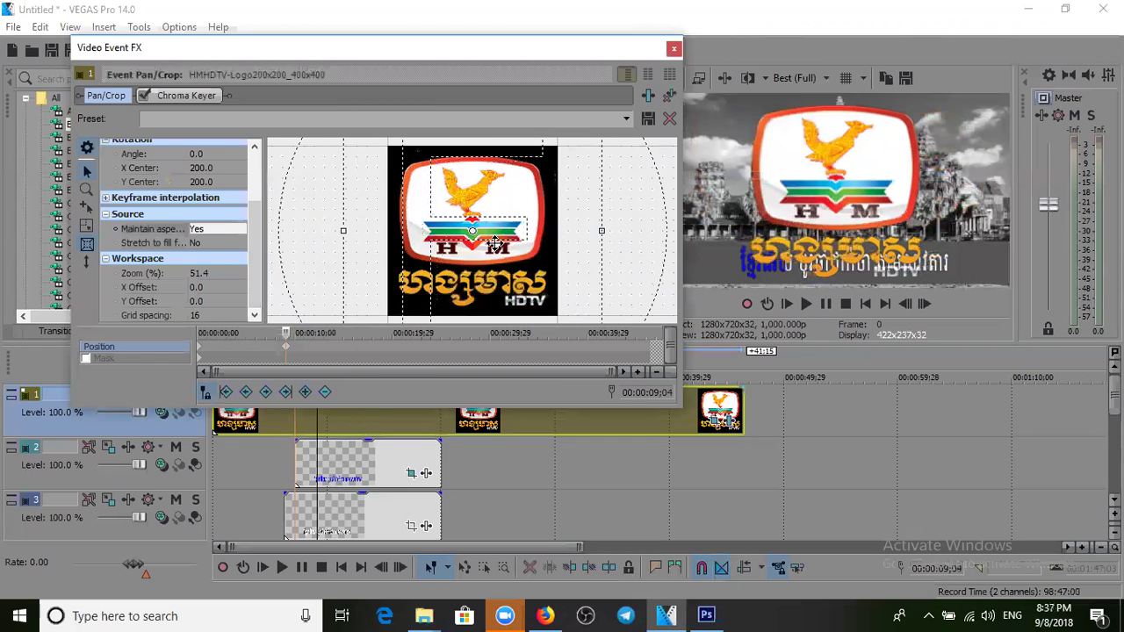
Step: Move the cursor to 00:00:12;22 and set the logo's Stretch to fill frame option to Yes
{"action": "left_click", "coordinate": [357, 420]}
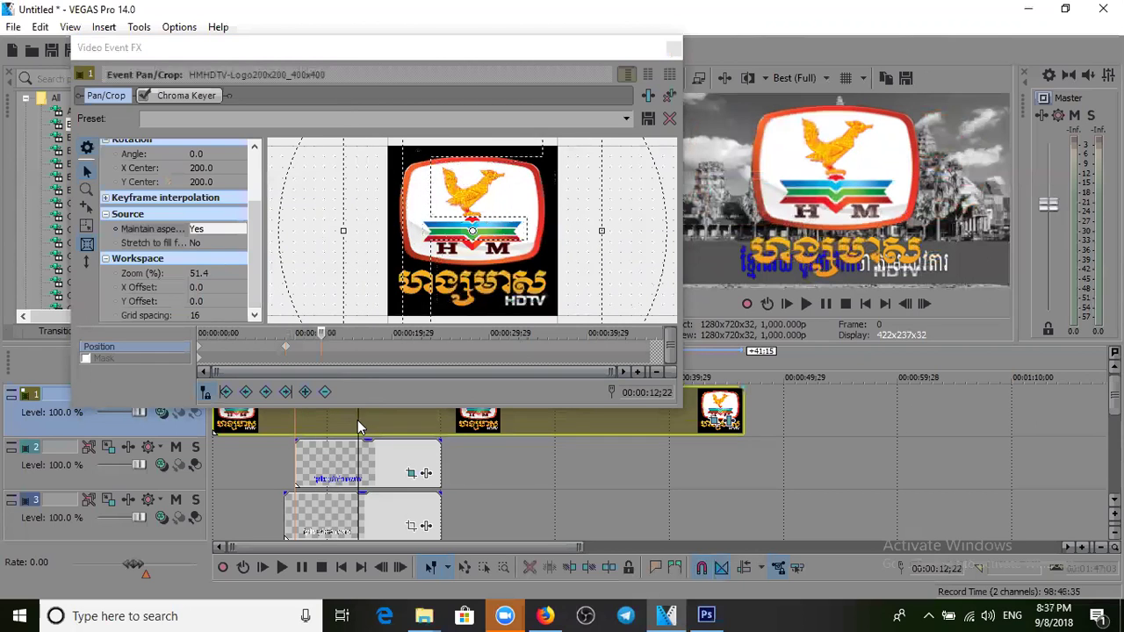
{"action": "left_click", "coordinate": [209, 244]}
{"action": "left_click", "coordinate": [214, 257]}
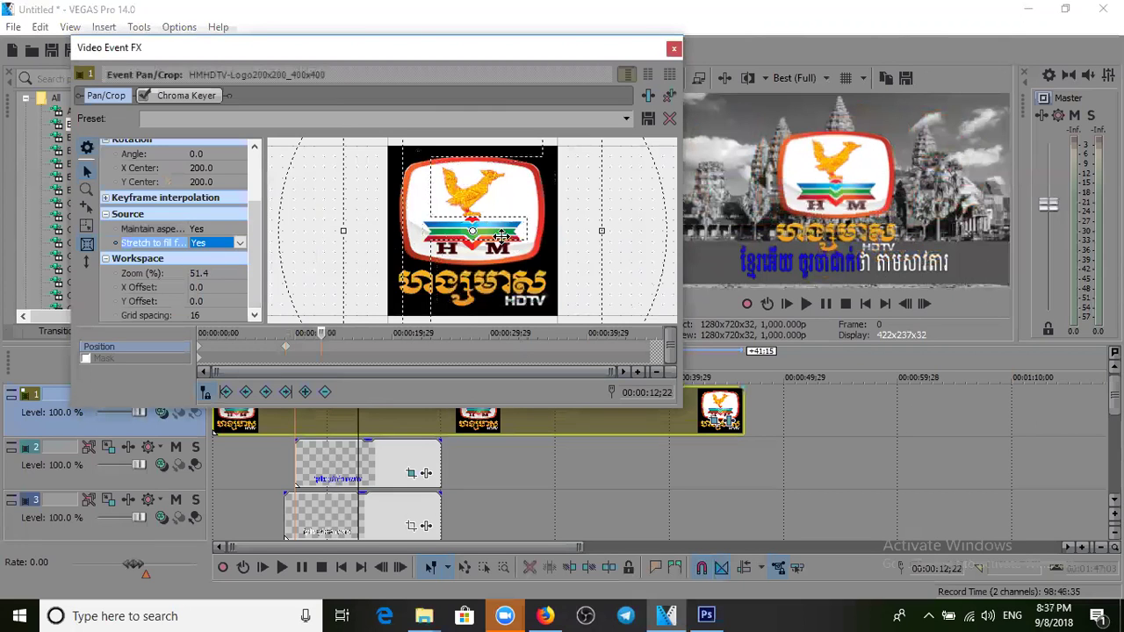
Step: Try to shrink the logo at 00:00:12;22 and shift it toward the picture's upper left by enlarging and moving the crop frame
{"action": "left_click_drag", "start_coordinate": [371, 165], "coordinate": [360, 238]}
{"action": "left_click_drag", "start_coordinate": [335, 171], "coordinate": [269, 50]}
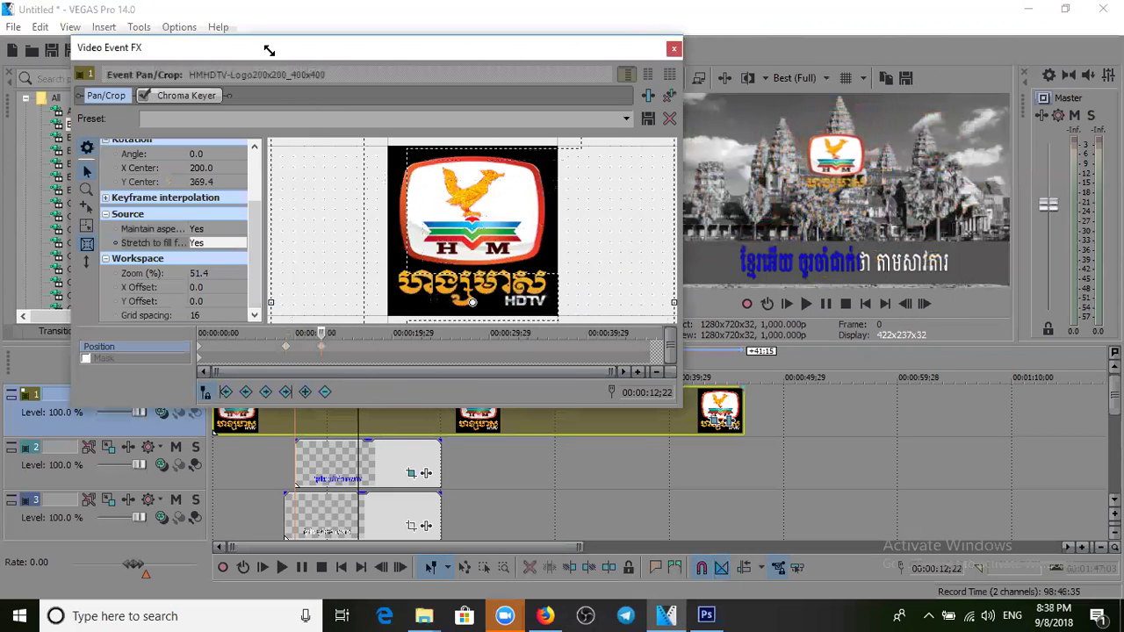
{"action": "left_click_drag", "start_coordinate": [532, 204], "coordinate": [571, 208]}
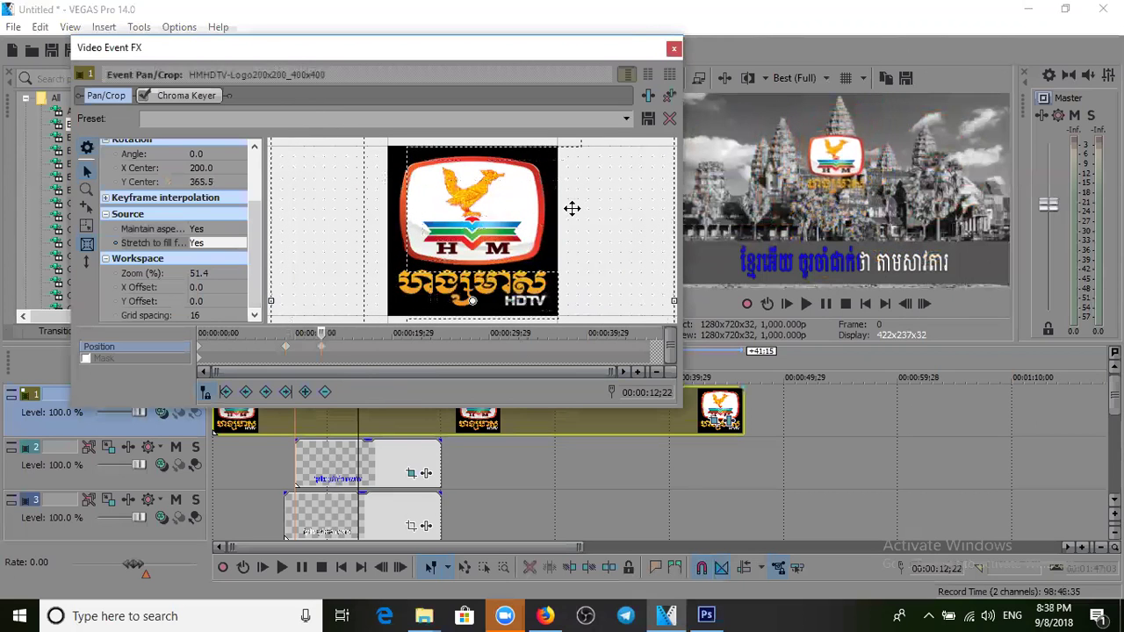
{"action": "left_click_drag", "start_coordinate": [471, 251], "coordinate": [606, 248]}
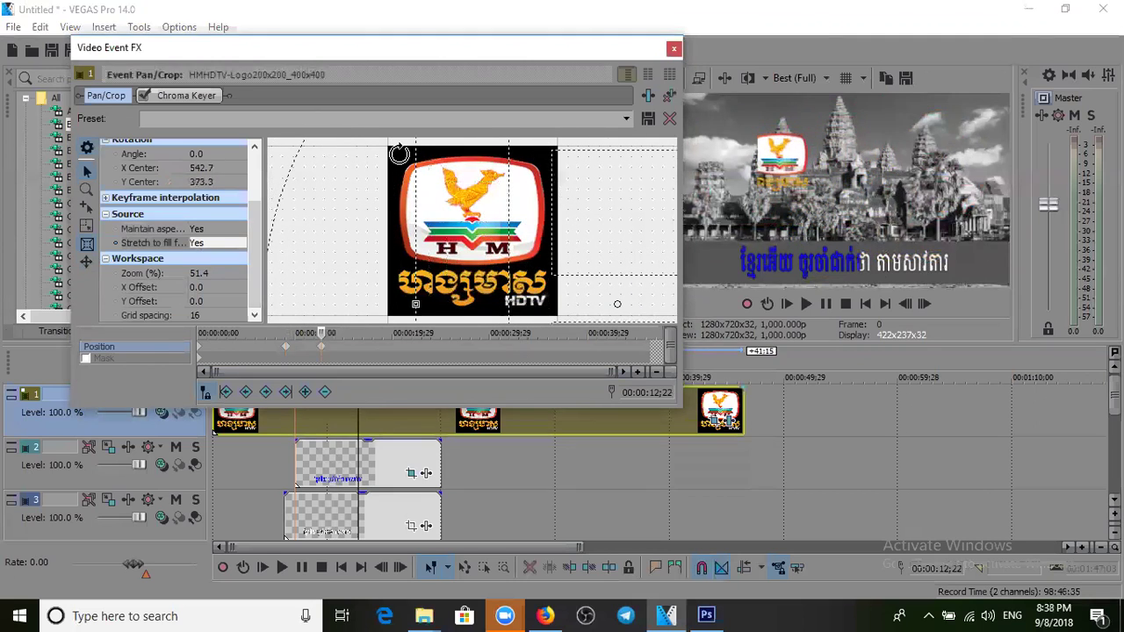
Step: Apply the 16:9 Widescreen TV aspect ratio preset at 00:00:12;22, then enlarge and shift the crop frame to place a small logo upper left
{"action": "left_click", "coordinate": [627, 119]}
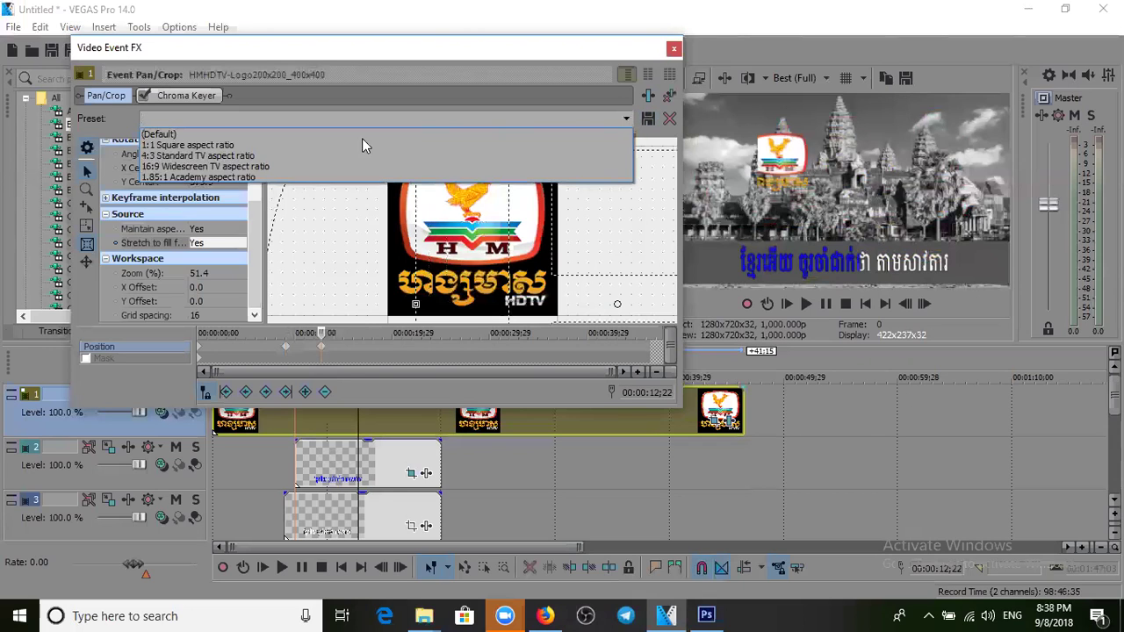
{"action": "left_click", "coordinate": [251, 169]}
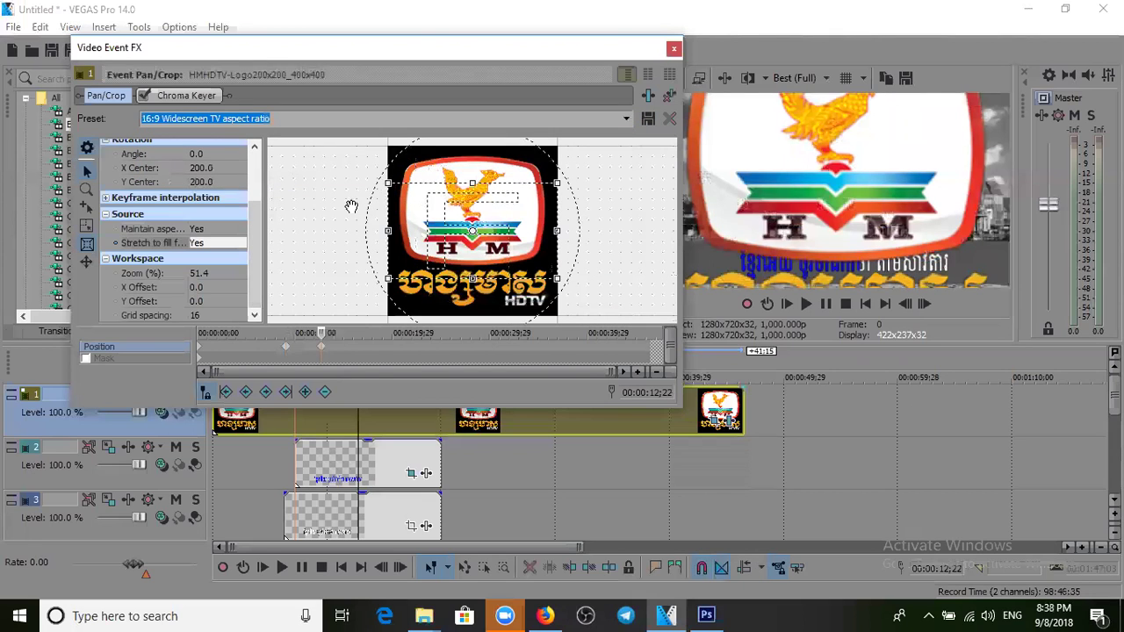
{"action": "left_click_drag", "start_coordinate": [383, 183], "coordinate": [143, 7]}
{"action": "left_click_drag", "start_coordinate": [552, 253], "coordinate": [635, 272]}
{"action": "mouse_move", "coordinate": [535, 226]}
{"action": "left_mouse_down"}
{"action": "mouse_move", "coordinate": [723, 303]}
{"action": "mouse_move", "coordinate": [594, 233]}
{"action": "mouse_move", "coordinate": [522, 222]}
{"action": "left_mouse_up"}
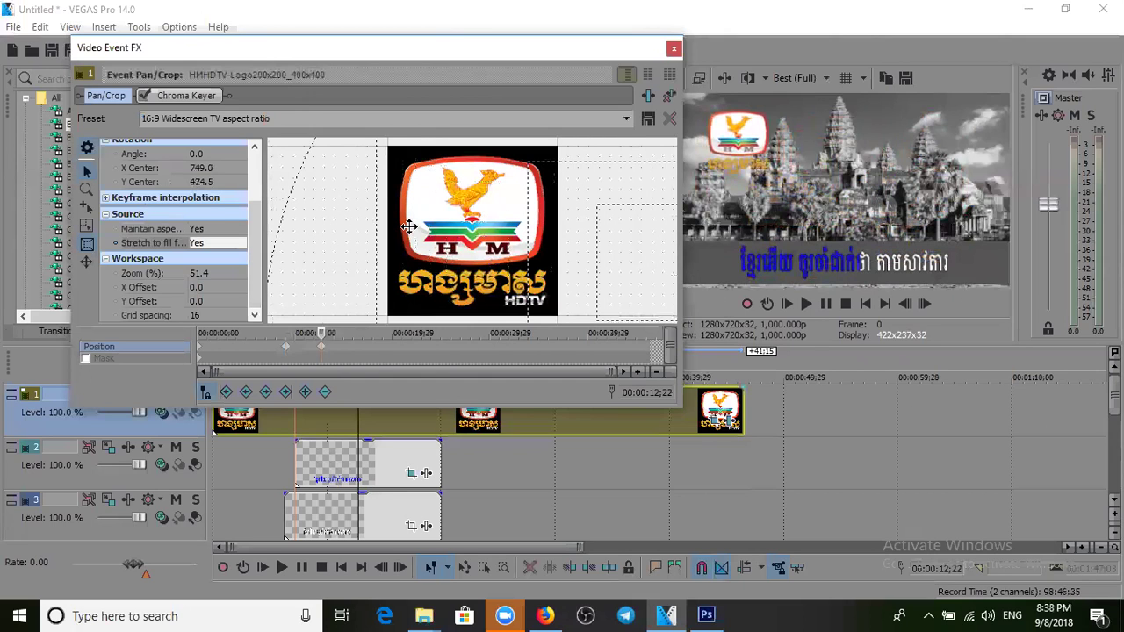
Step: Adjust the crop frame to about 2,323 × 1,386, centred near 1,038, 635, tucking the logo into the picture's upper-left corner, and close the event effects
{"action": "scroll", "coordinate": [410, 228], "scroll_direction": "down", "scroll_amount": 4}
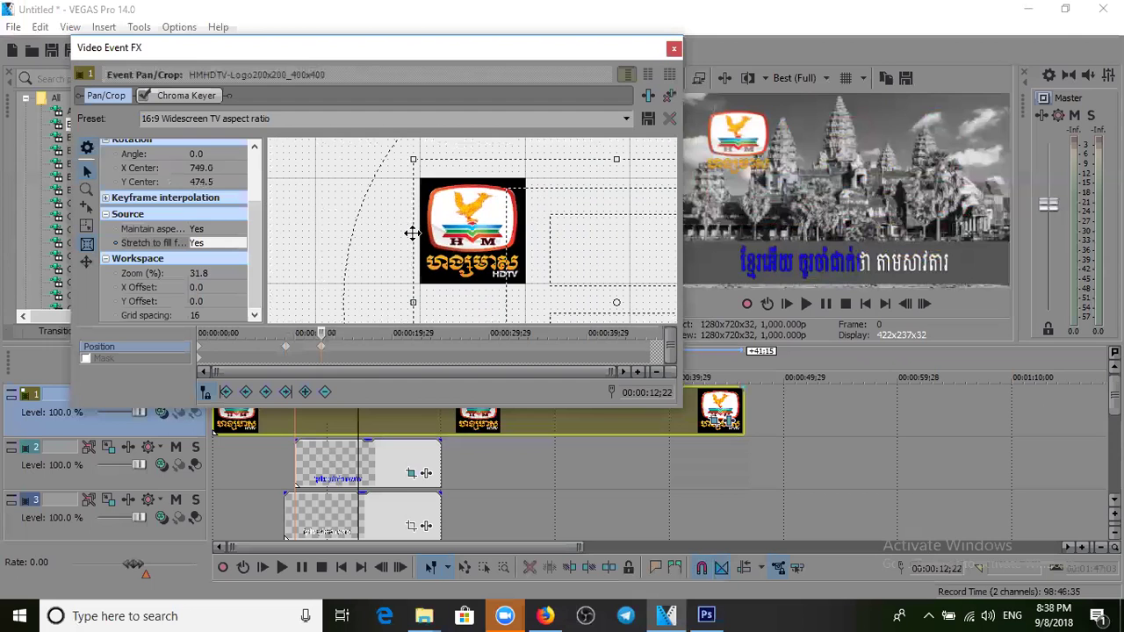
{"action": "scroll", "coordinate": [412, 233], "scroll_direction": "down", "scroll_amount": 3}
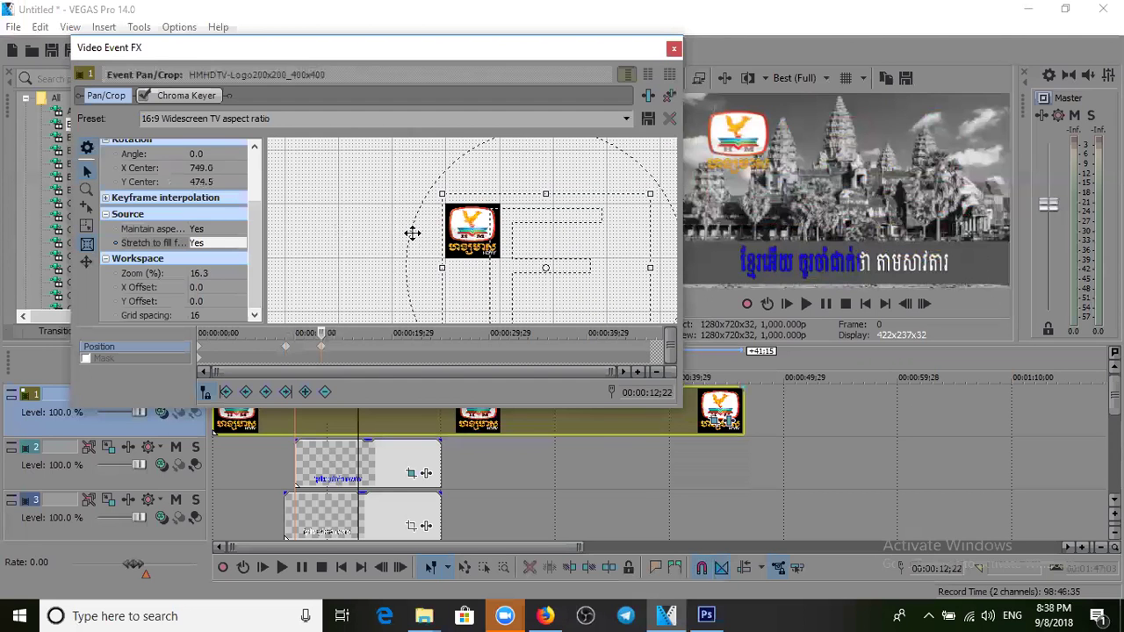
{"action": "scroll", "coordinate": [412, 232], "scroll_direction": "down", "scroll_amount": 4}
{"action": "left_click_drag", "start_coordinate": [458, 216], "coordinate": [503, 237]}
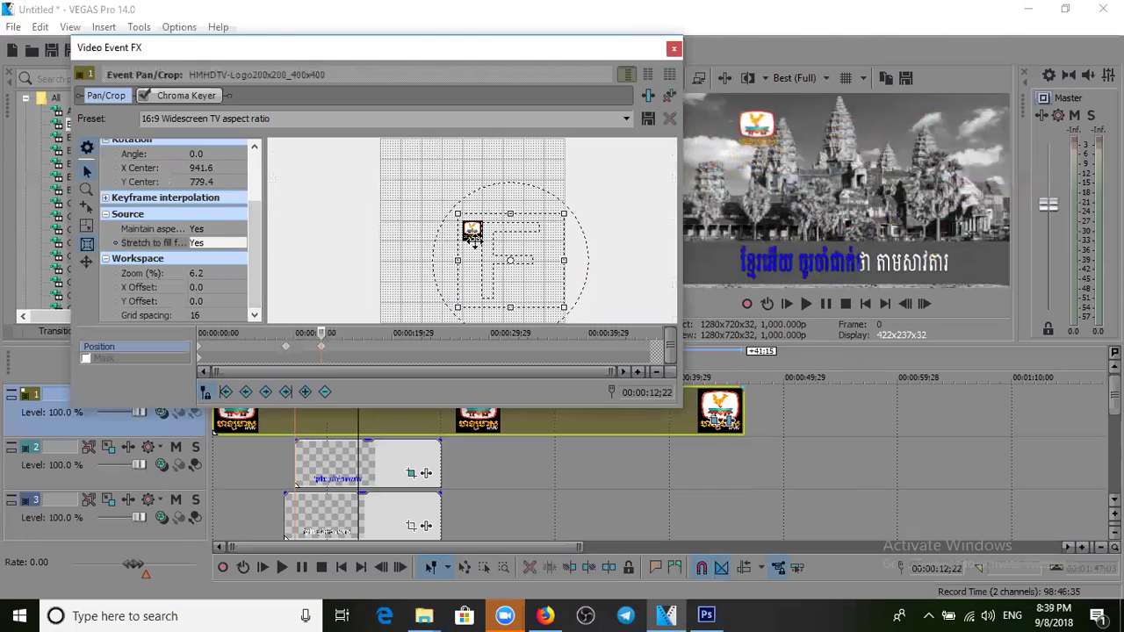
{"action": "left_click_drag", "start_coordinate": [499, 254], "coordinate": [499, 251]}
{"action": "left_click_drag", "start_coordinate": [506, 303], "coordinate": [532, 272]}
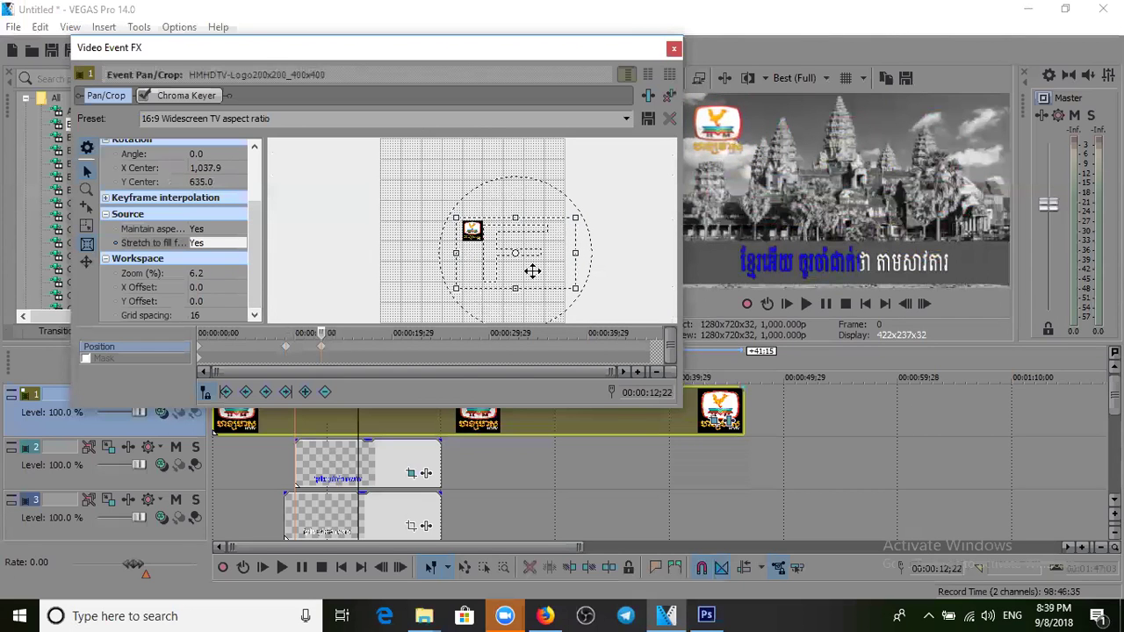
{"action": "left_click", "coordinate": [678, 50]}
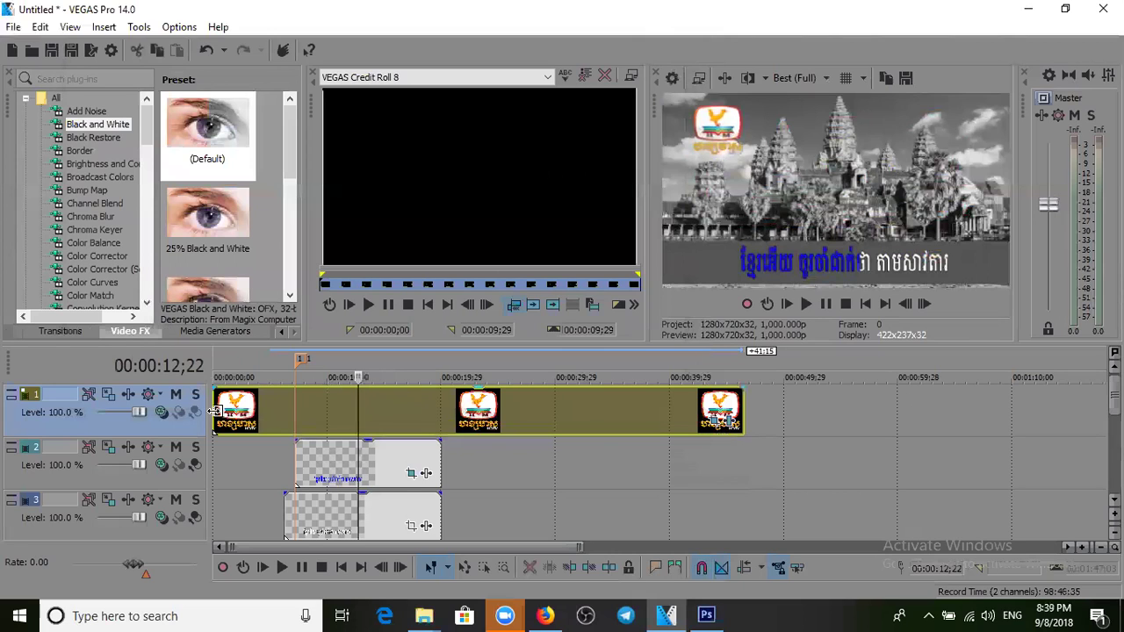
Step: Reopen the logo event's Pan/Crop settings and examine the logo's size and position at each of the three keyframes
{"action": "left_click", "coordinate": [228, 410]}
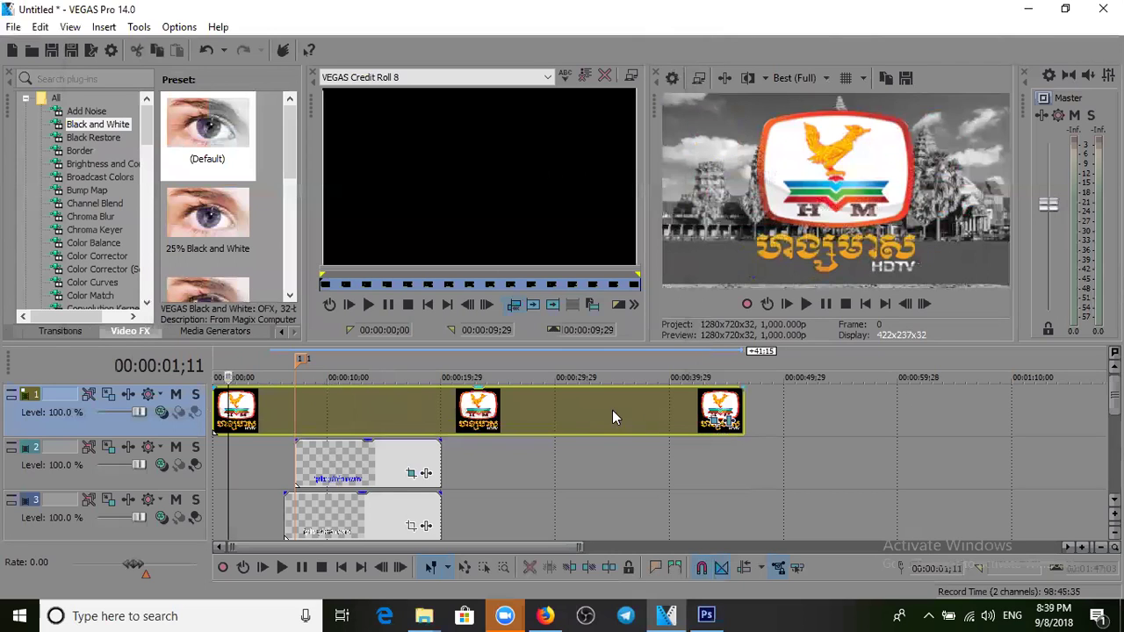
{"action": "left_click", "coordinate": [715, 421]}
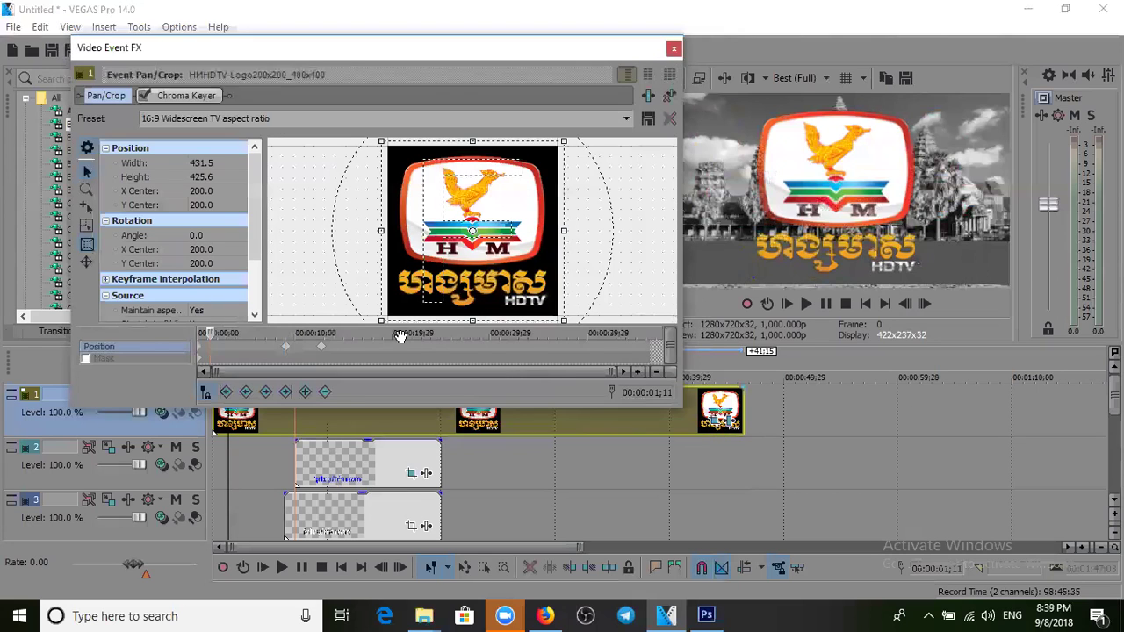
{"action": "left_click", "coordinate": [322, 352]}
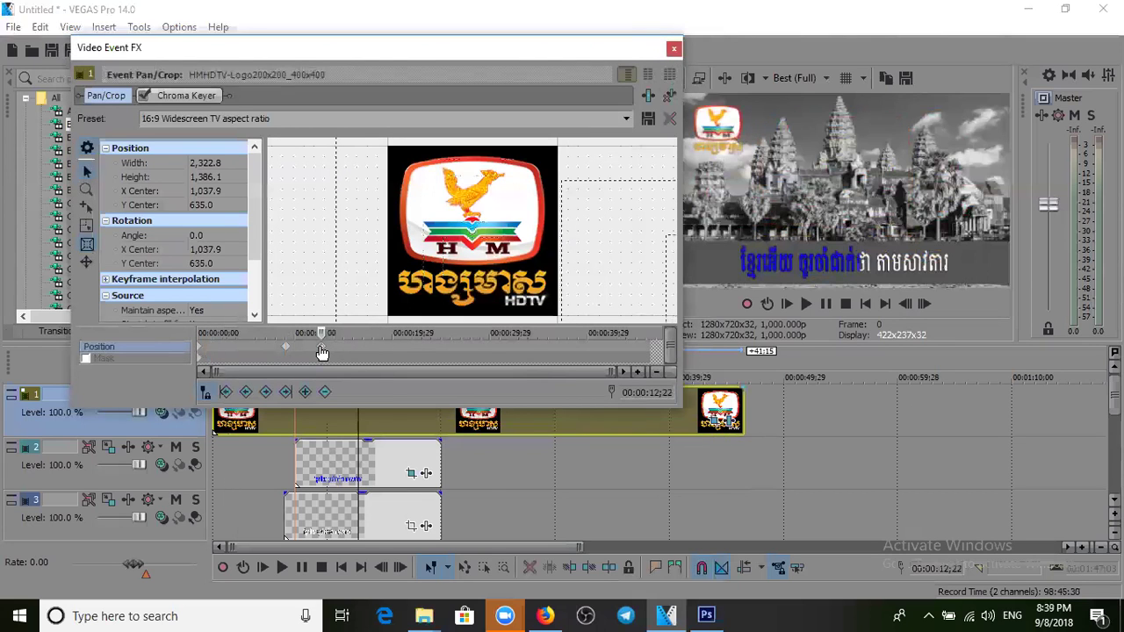
{"action": "left_click", "coordinate": [287, 352]}
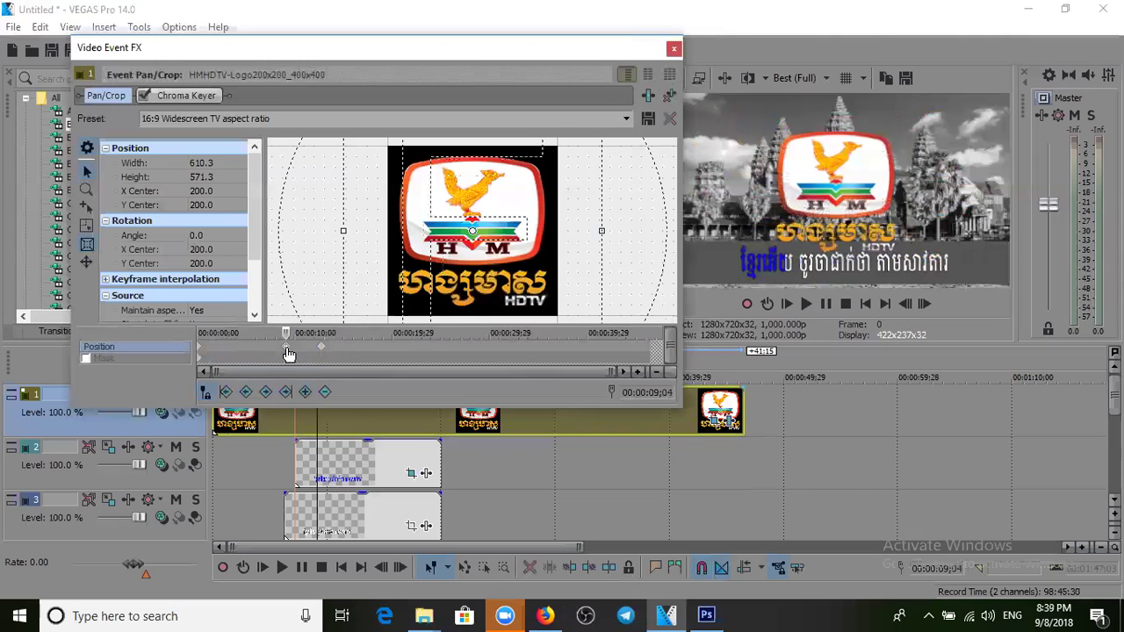
{"action": "left_click", "coordinate": [200, 351]}
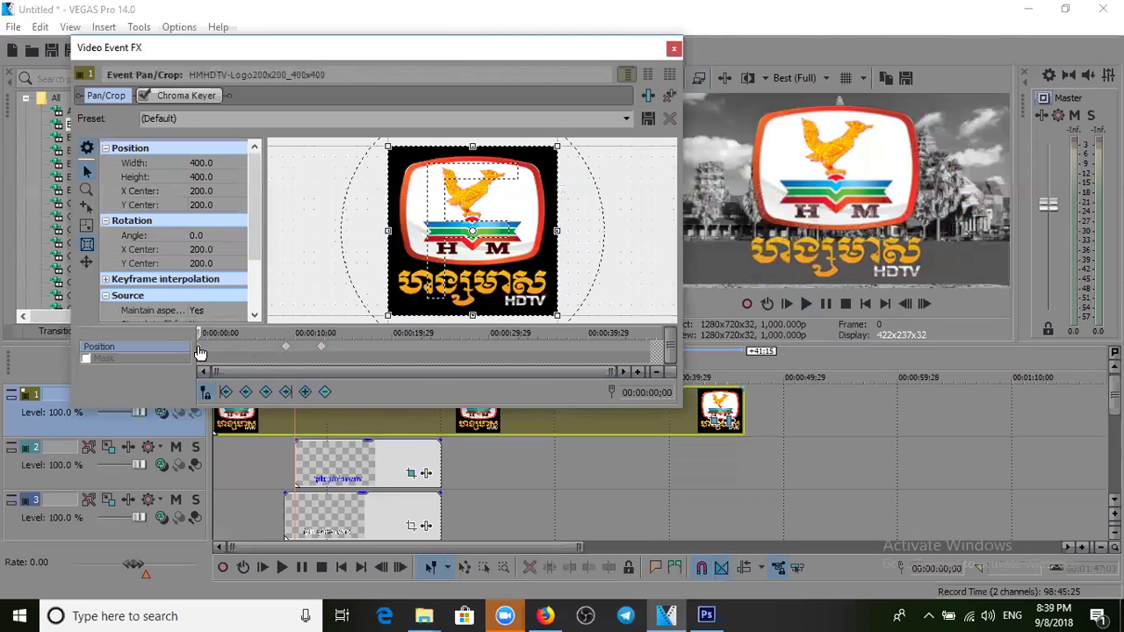
{"action": "left_click", "coordinate": [287, 351]}
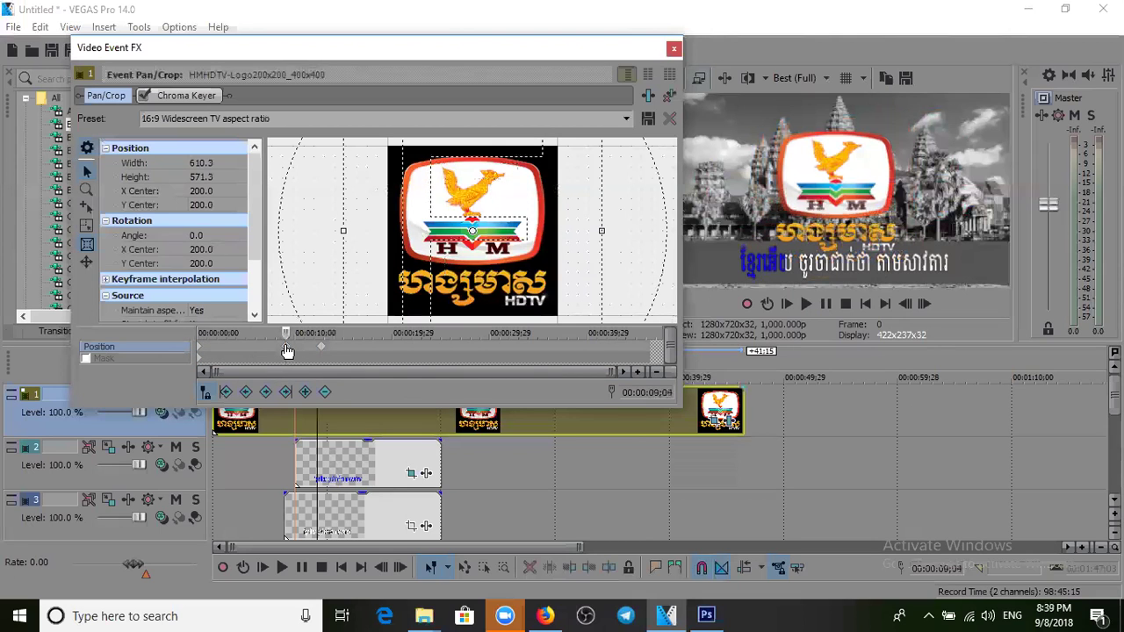
{"action": "left_click", "coordinate": [322, 354]}
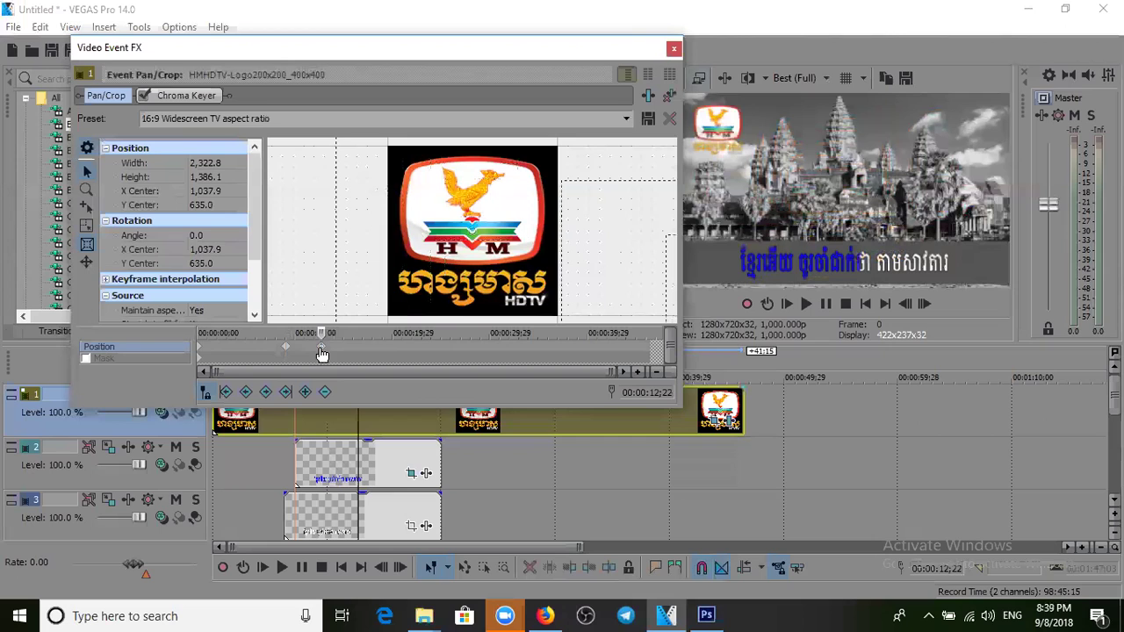
Step: Play the logo animation from the first keyframe and pause it before the last keyframe
{"action": "left_click", "coordinate": [200, 347]}
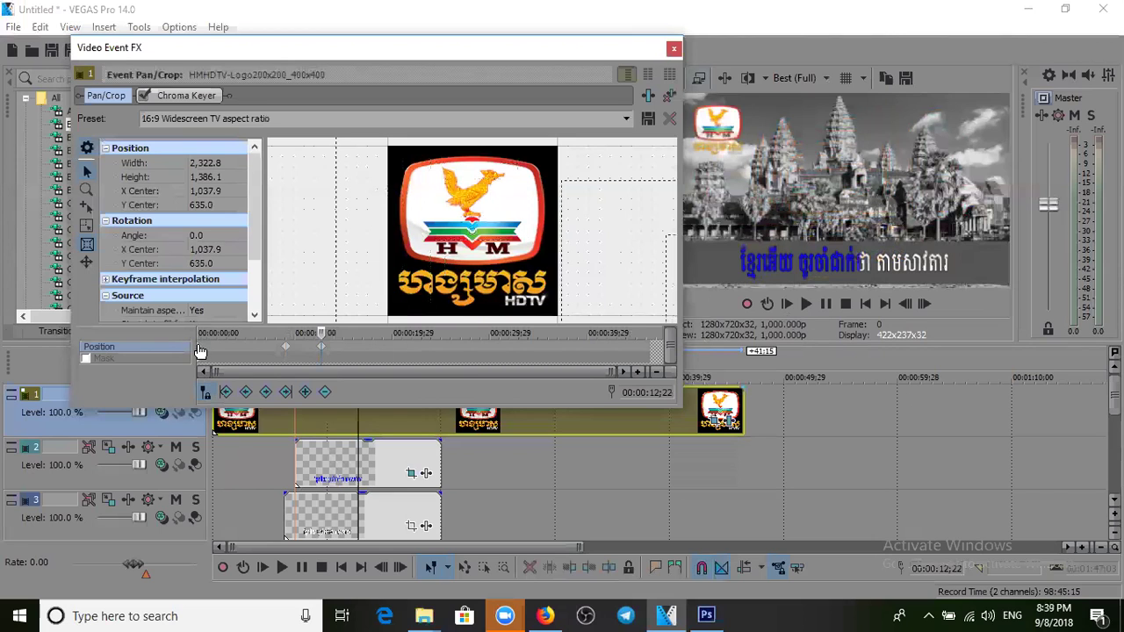
{"action": "left_click", "coordinate": [826, 306]}
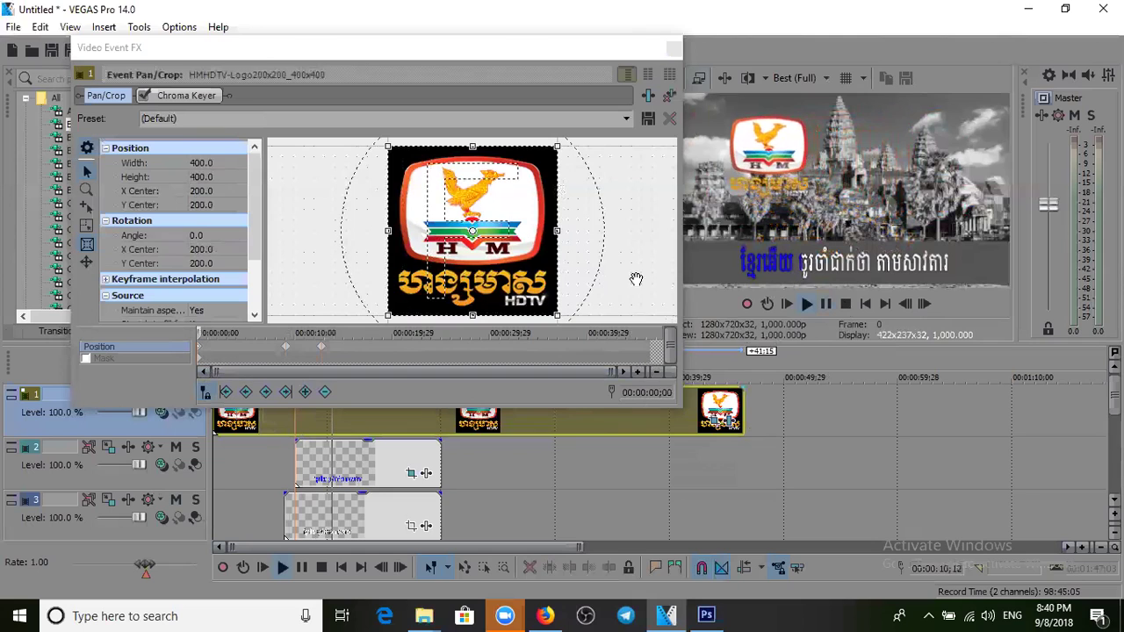
{"action": "left_click", "coordinate": [825, 304]}
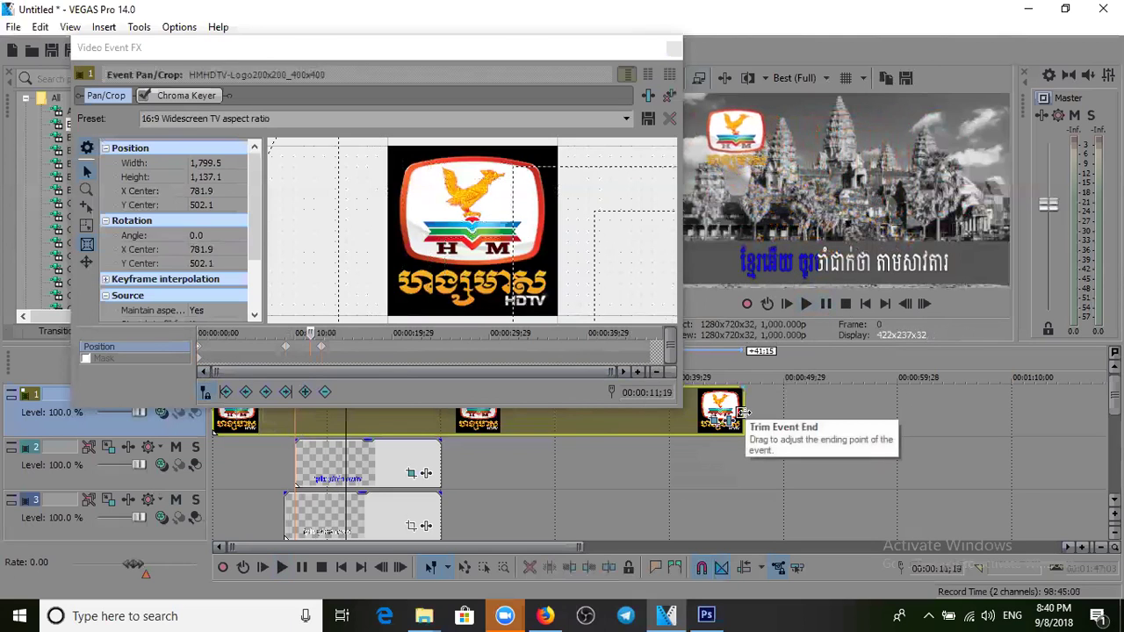
Step: Move the logo's second and third position keyframes to 00:00:01;14 and about 00:00:02;29, and check all three keyframes
{"action": "left_click", "coordinate": [289, 351]}
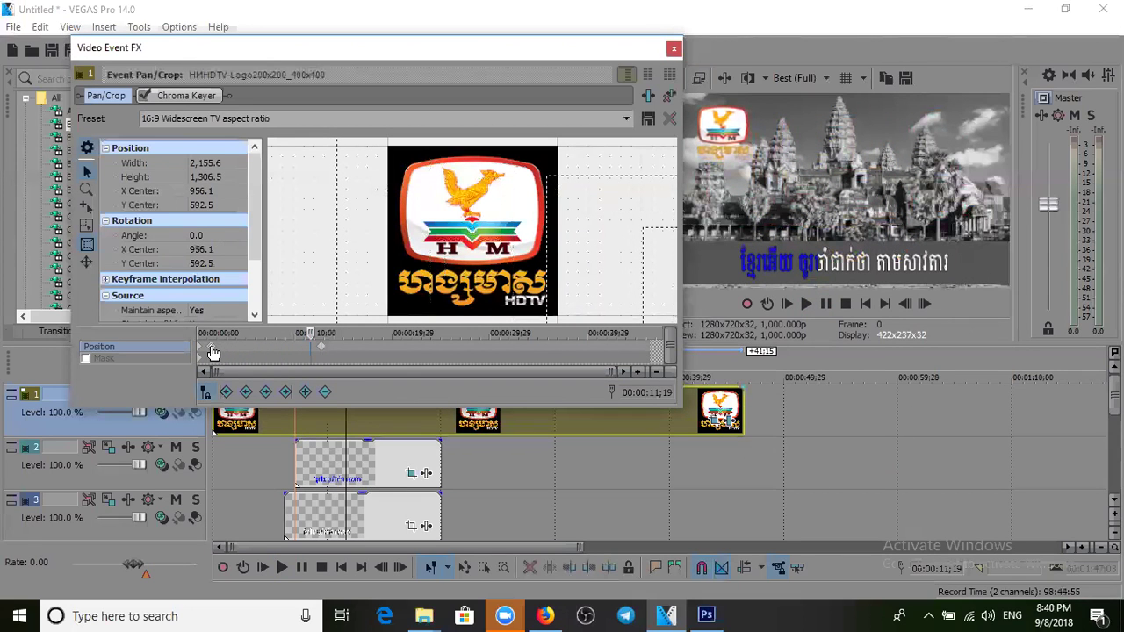
{"action": "left_click_drag", "start_coordinate": [321, 349], "coordinate": [231, 352]}
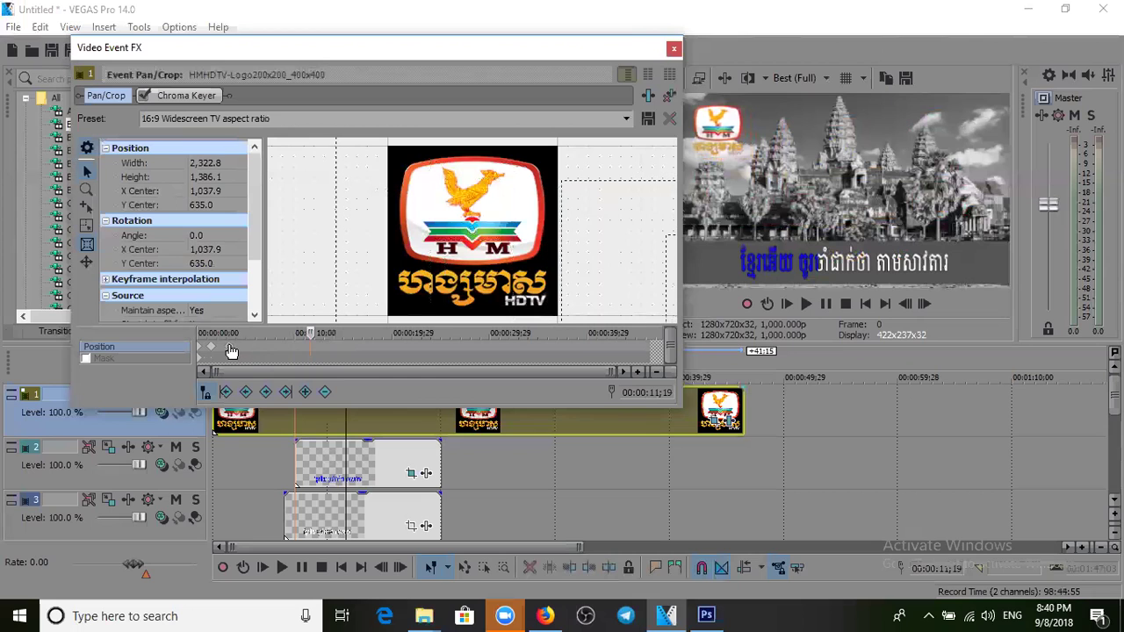
{"action": "left_click", "coordinate": [200, 350]}
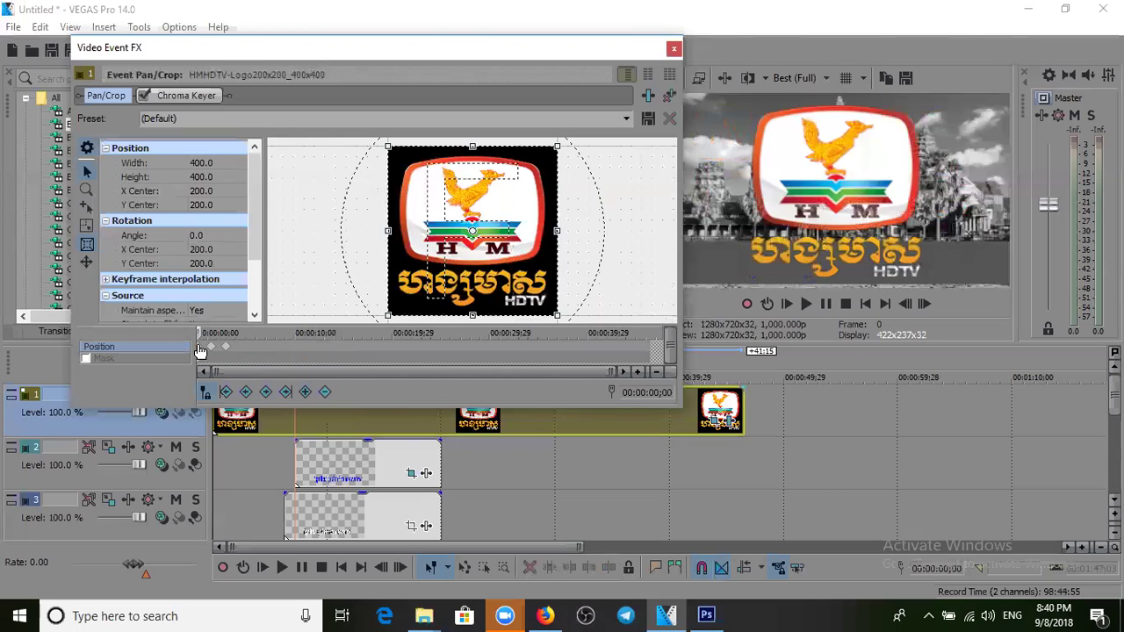
{"action": "left_click", "coordinate": [215, 351]}
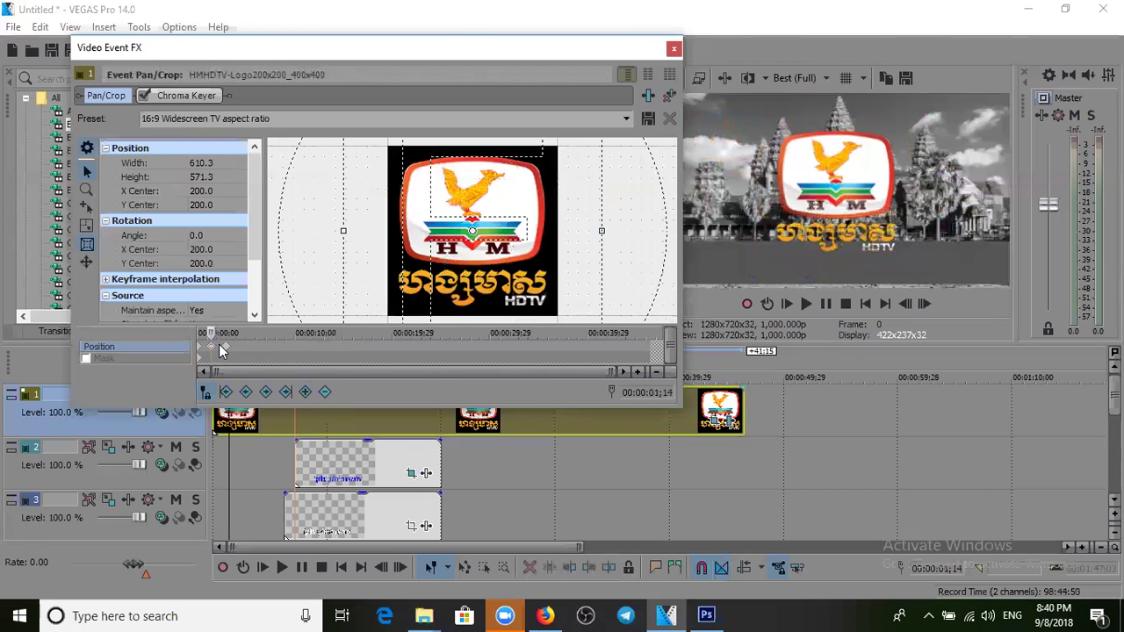
{"action": "left_click", "coordinate": [227, 351]}
Step: Move the third position keyframe to about 8 seconds and the second to about 00:00:02;29, then return to the first keyframe
{"action": "left_click", "coordinate": [263, 351]}
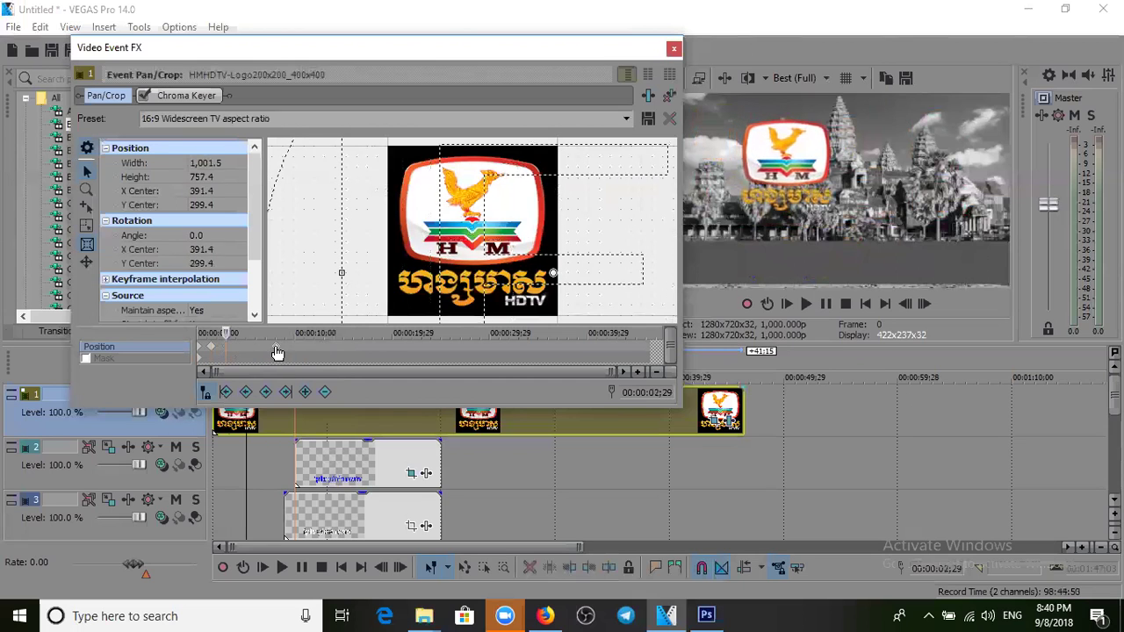
{"action": "left_click", "coordinate": [247, 352]}
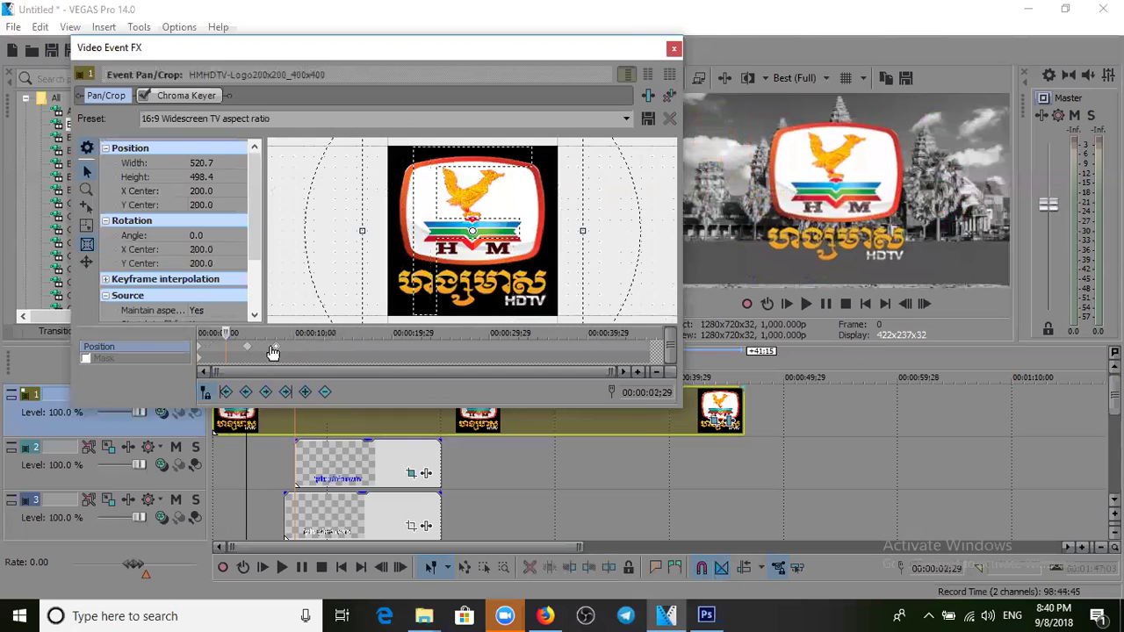
{"action": "left_click", "coordinate": [202, 351]}
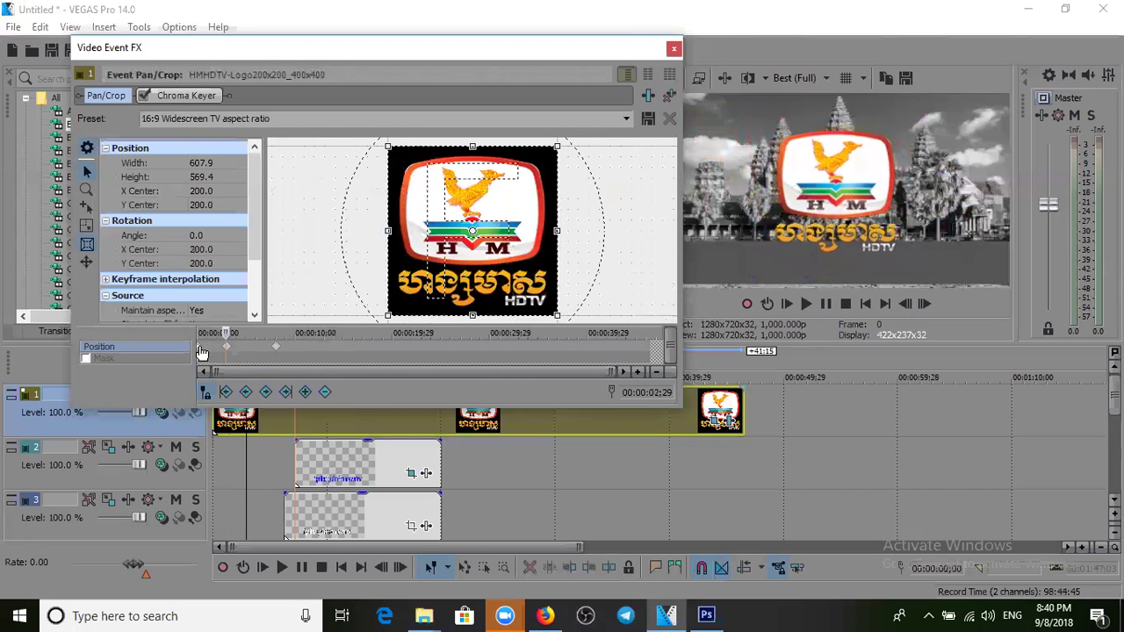
Step: Pause the logo animation past the last keyframe and examine the logo's size and position at all three keyframes
{"action": "left_click", "coordinate": [827, 304]}
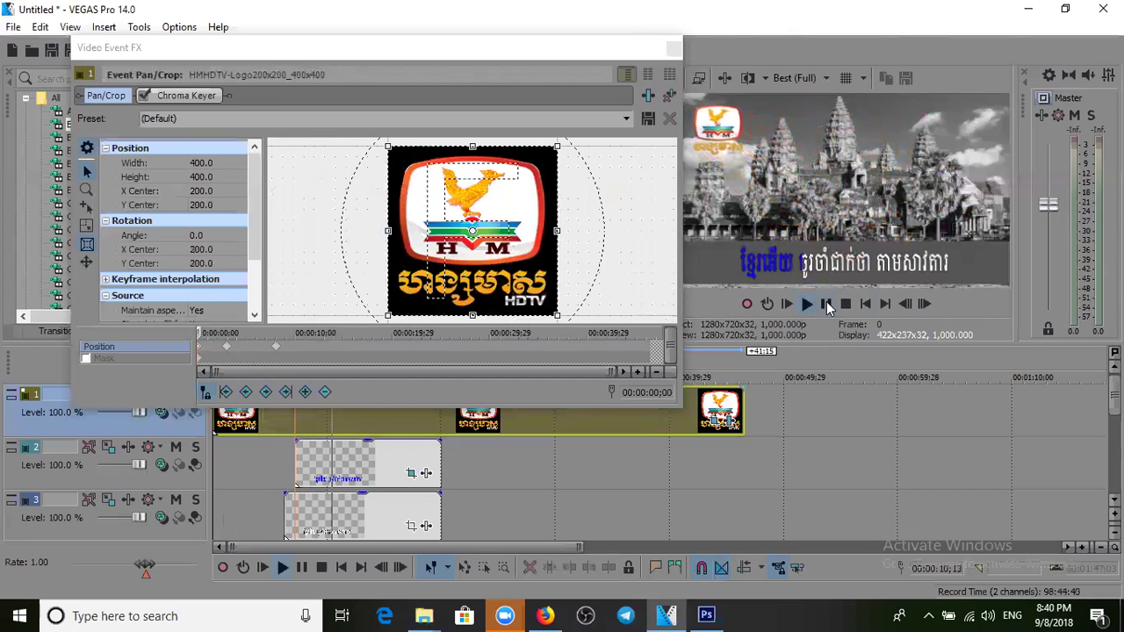
{"action": "key", "text": "Return"}
{"action": "left_click", "coordinate": [279, 350]}
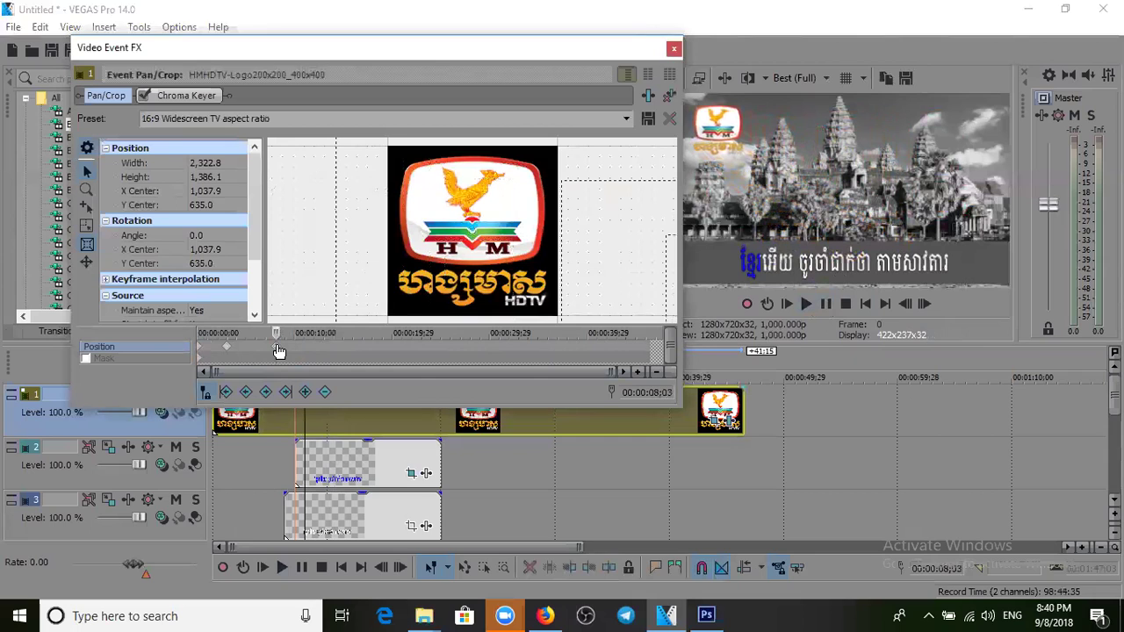
{"action": "left_click", "coordinate": [231, 353]}
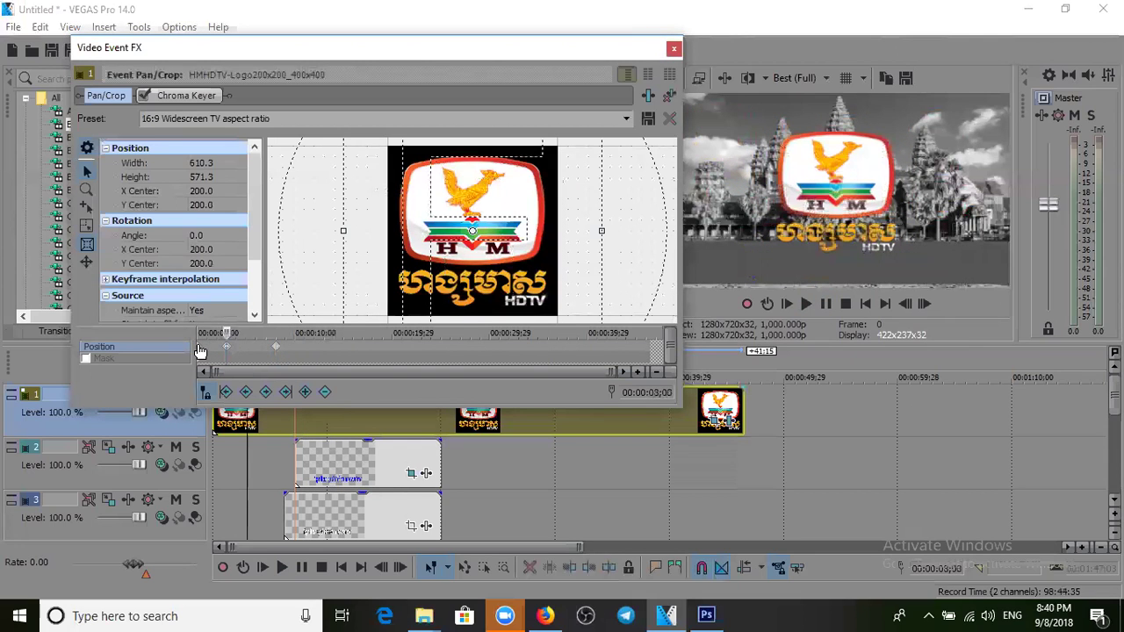
{"action": "left_click", "coordinate": [200, 350]}
{"action": "left_click", "coordinate": [227, 353]}
Step: Reframe the logo at the 00:00:03;00 keyframe to width 1,276.1 and height 840.2, centred at X 589.1, Y 28.7
{"action": "left_click_drag", "start_coordinate": [496, 206], "coordinate": [517, 228]}
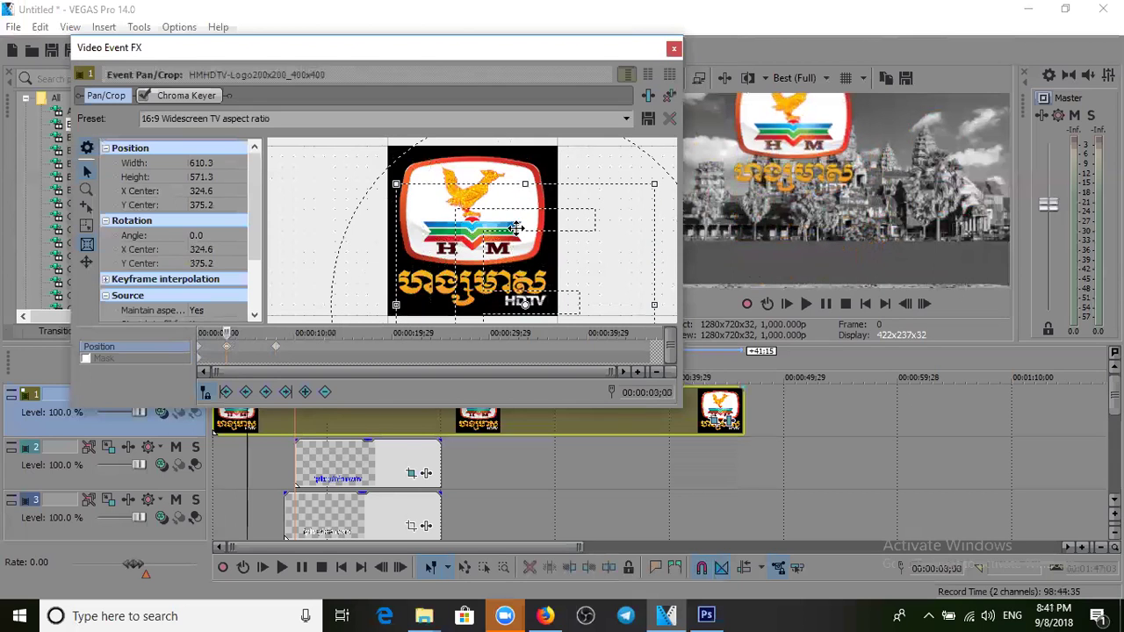
{"action": "left_click_drag", "start_coordinate": [518, 187], "coordinate": [252, 68]}
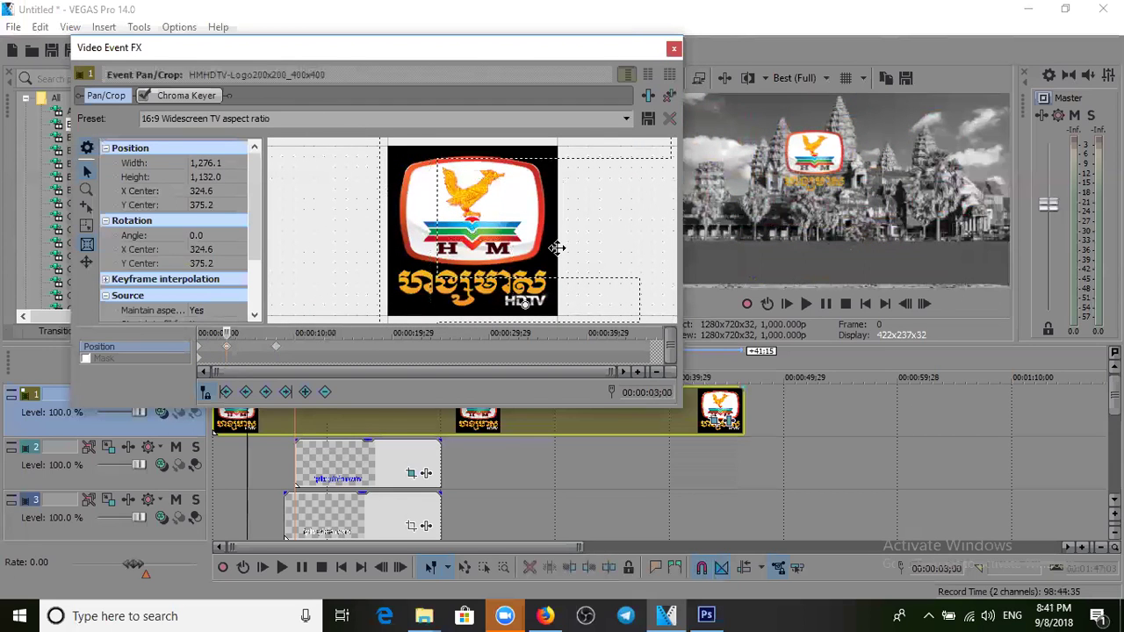
{"action": "scroll", "coordinate": [557, 248], "scroll_direction": "down", "scroll_amount": 8}
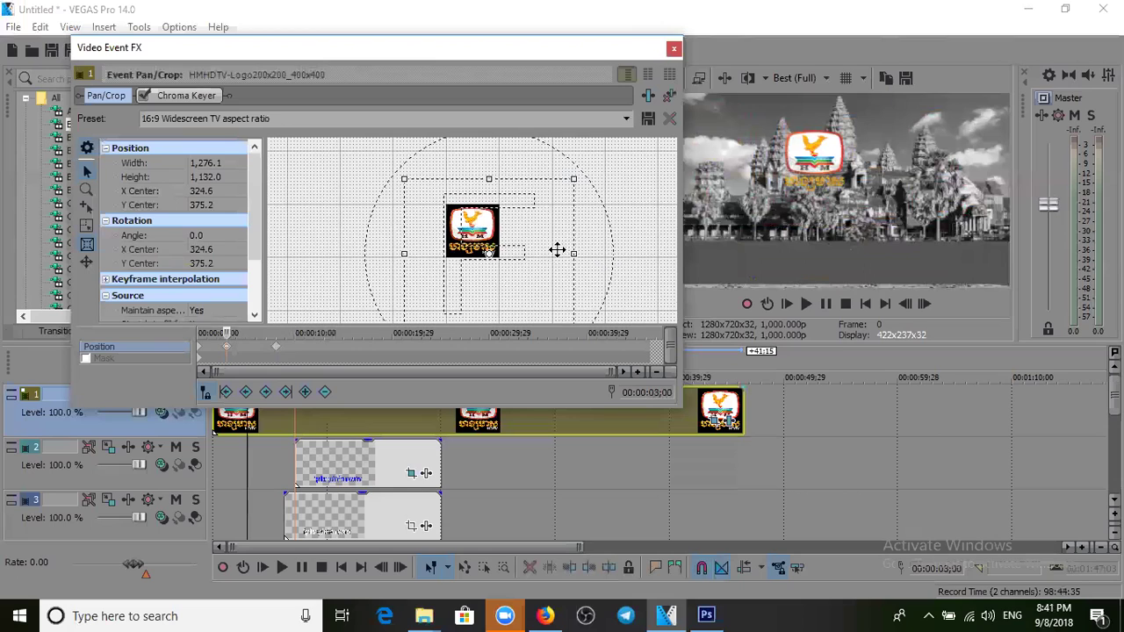
{"action": "scroll", "coordinate": [557, 248], "scroll_direction": "down", "scroll_amount": 3}
{"action": "left_click_drag", "start_coordinate": [484, 297], "coordinate": [522, 235]}
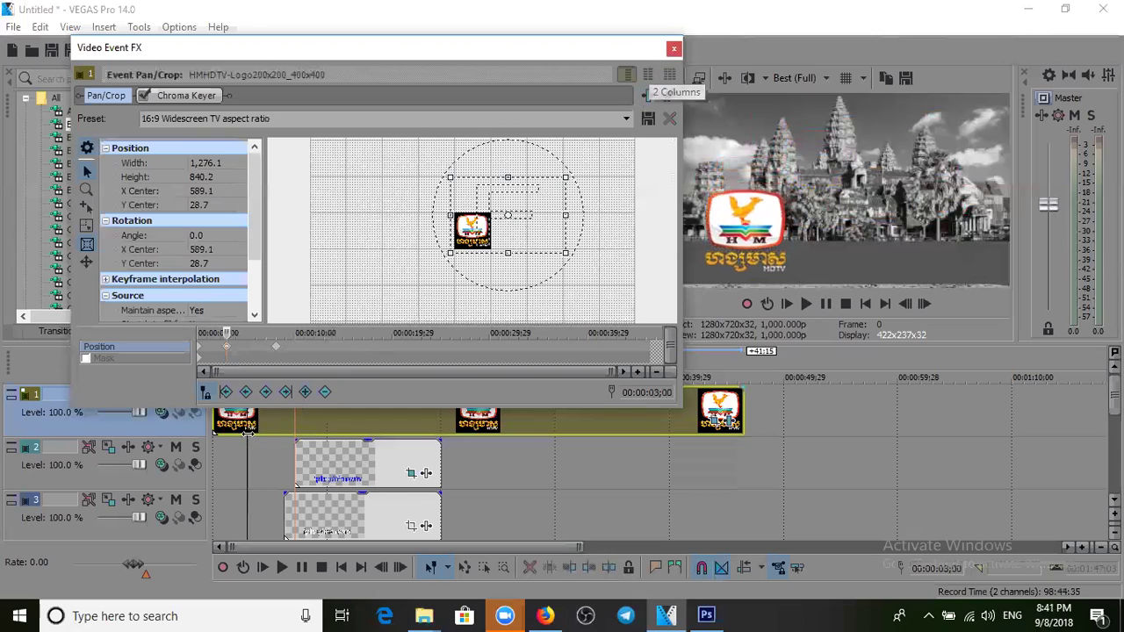
Step: Check the logo at each of the three position keyframes and play the animation from the start past the last keyframe
{"action": "left_click", "coordinate": [202, 351]}
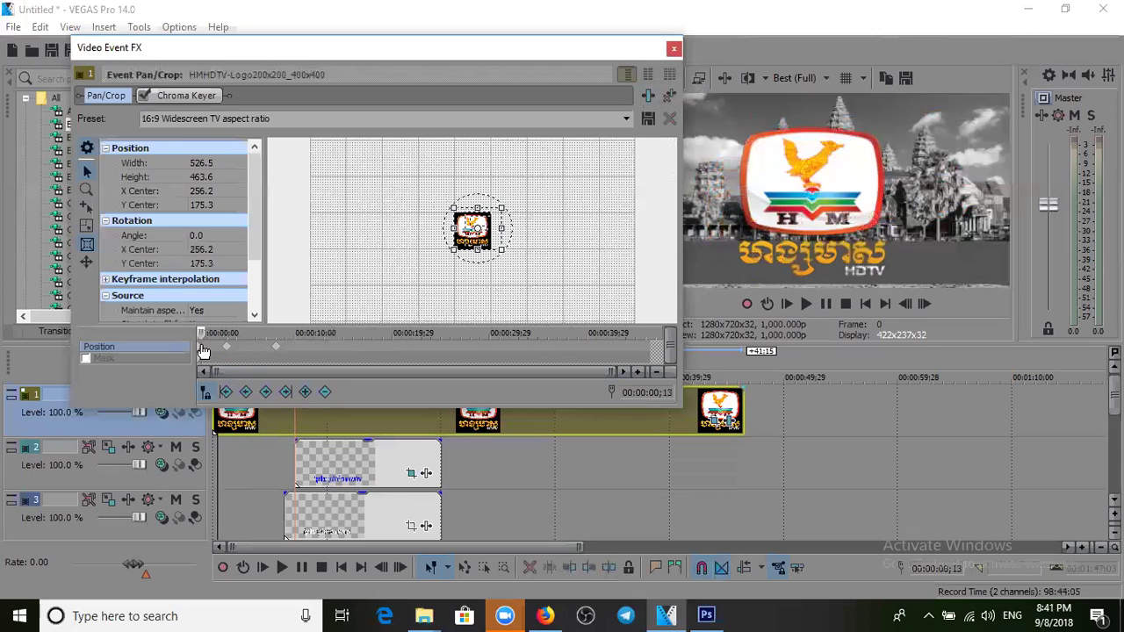
{"action": "left_click", "coordinate": [228, 352]}
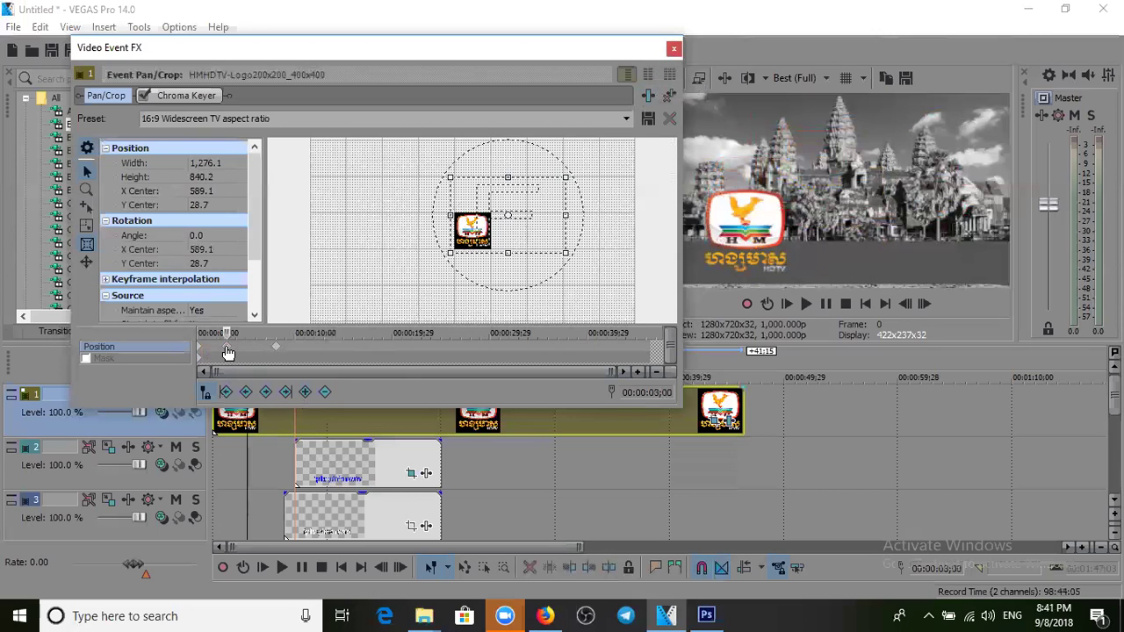
{"action": "left_click", "coordinate": [277, 353]}
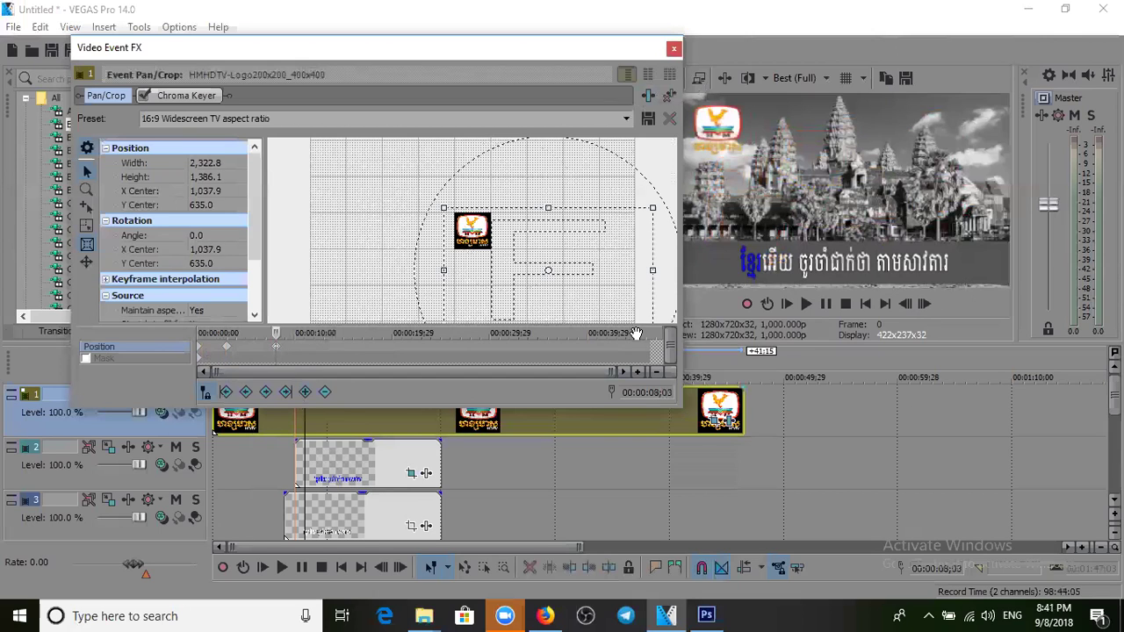
{"action": "left_click", "coordinate": [202, 352]}
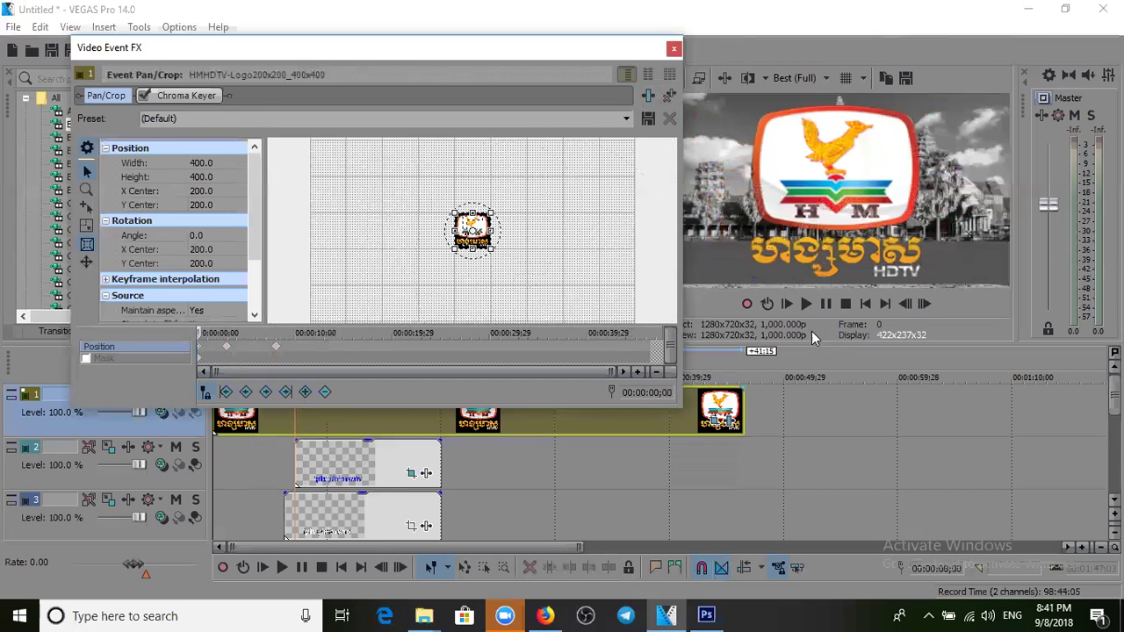
{"action": "left_click", "coordinate": [829, 306]}
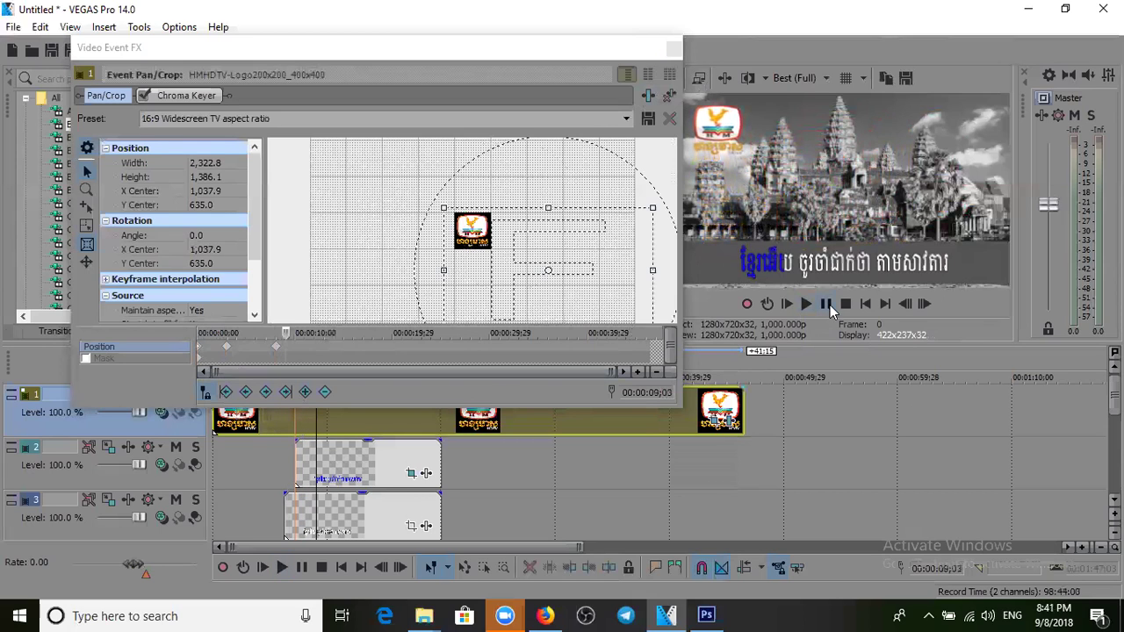
{"action": "left_click", "coordinate": [277, 351]}
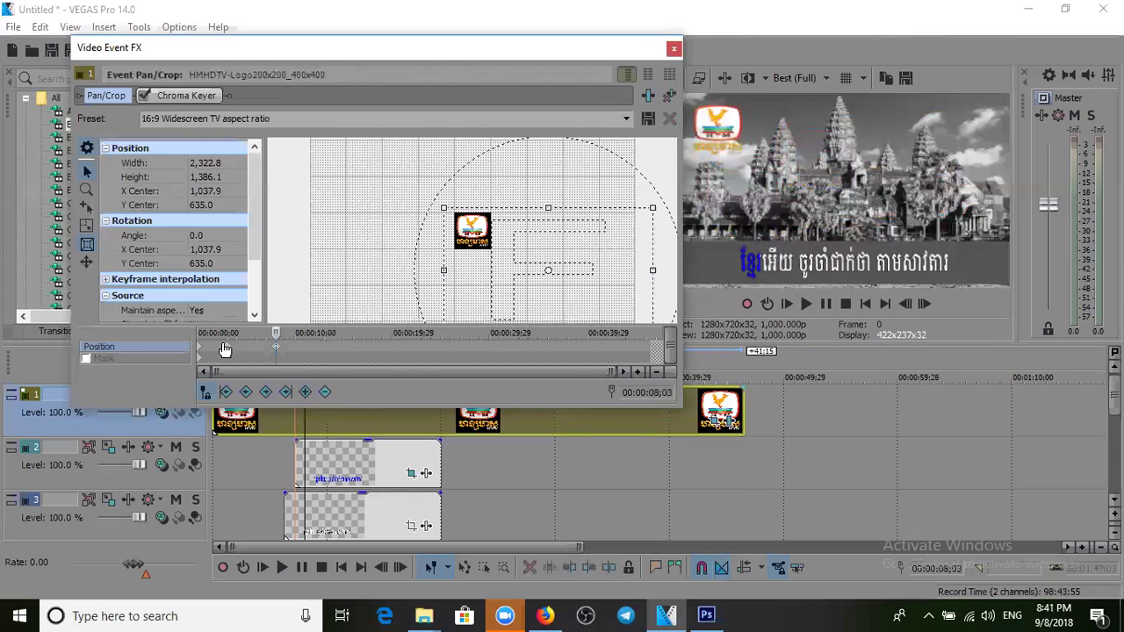
Step: Copy the last position keyframe and paste its framing onto the second and first keyframes
{"action": "left_click", "coordinate": [228, 352]}
{"action": "left_click", "coordinate": [277, 352]}
{"action": "right_click", "coordinate": [276, 350]}
{"action": "left_click", "coordinate": [325, 379]}
{"action": "left_click", "coordinate": [227, 351]}
{"action": "right_click", "coordinate": [228, 349]}
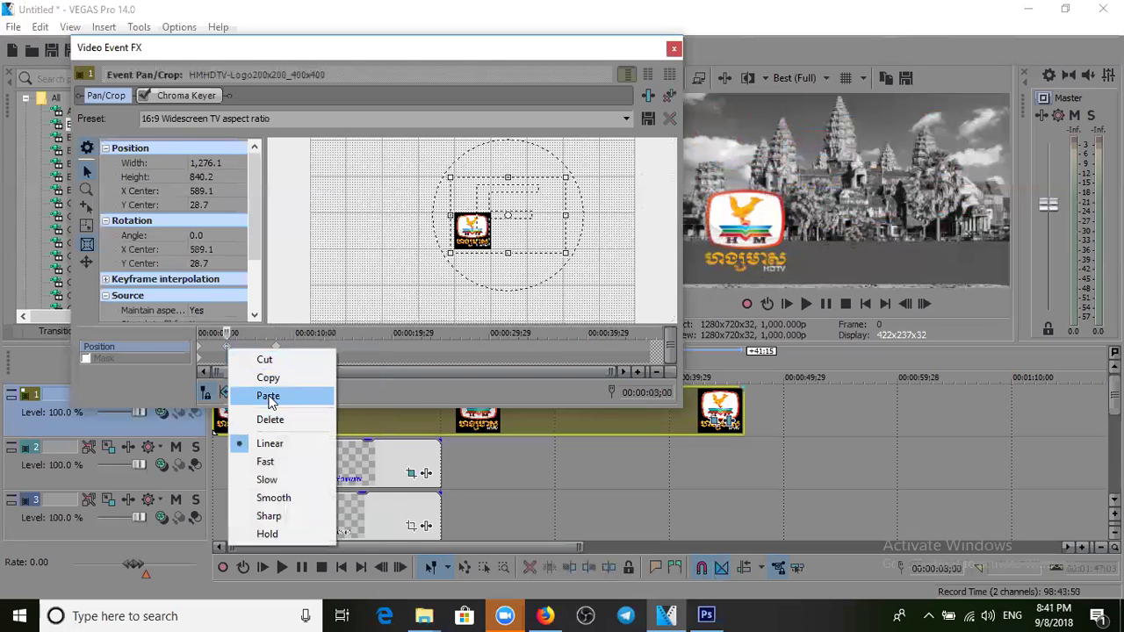
{"action": "left_click", "coordinate": [269, 397]}
{"action": "right_click", "coordinate": [201, 350]}
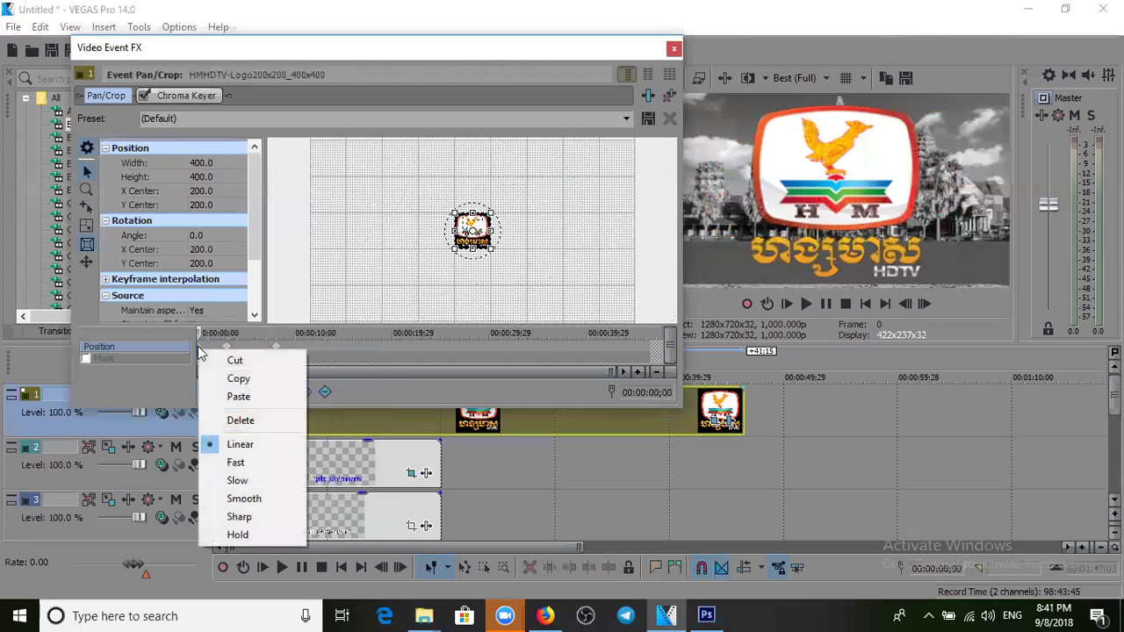
{"action": "left_click", "coordinate": [245, 395]}
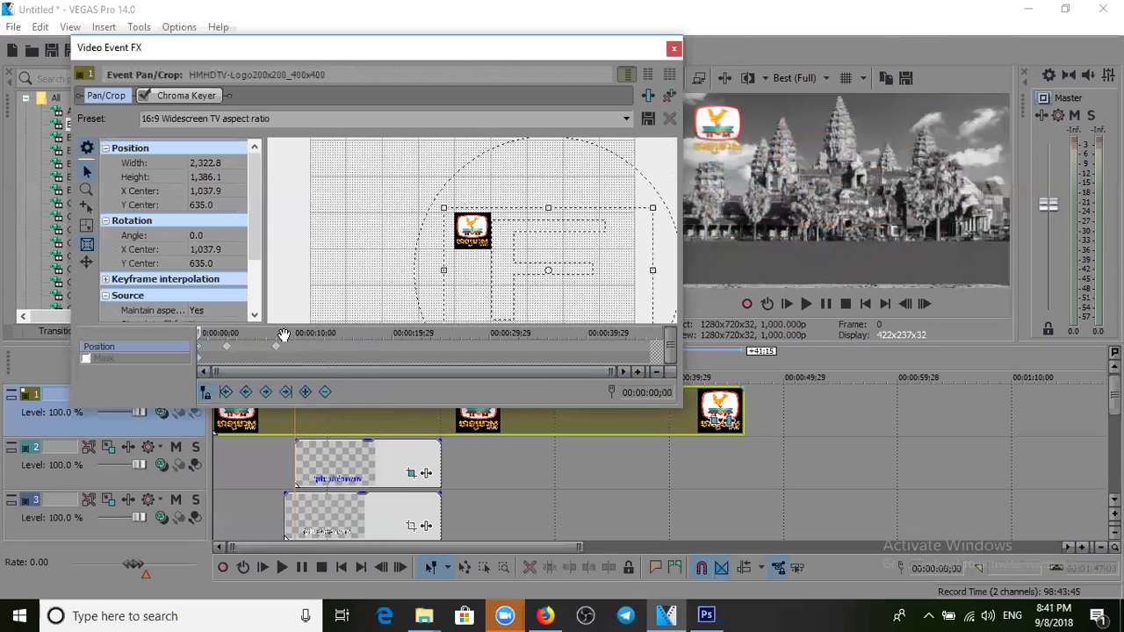
Step: Rotate the logo's frame to 359.3 degrees at the second keyframe and compare it with the other keyframes
{"action": "left_click", "coordinate": [229, 352]}
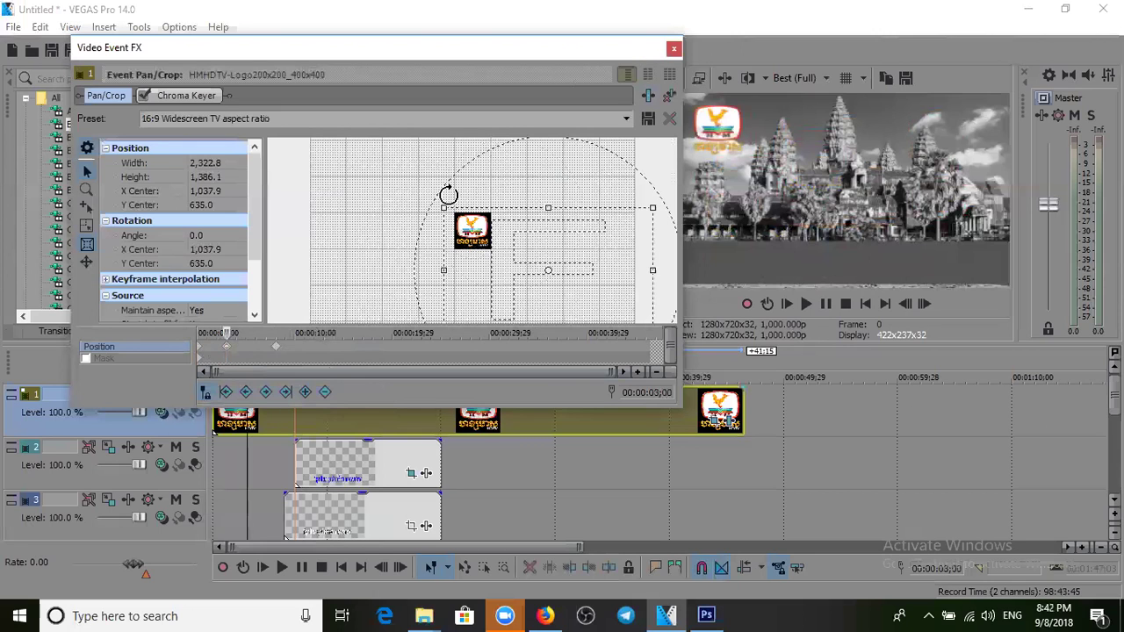
{"action": "left_click_drag", "start_coordinate": [448, 194], "coordinate": [344, 121]}
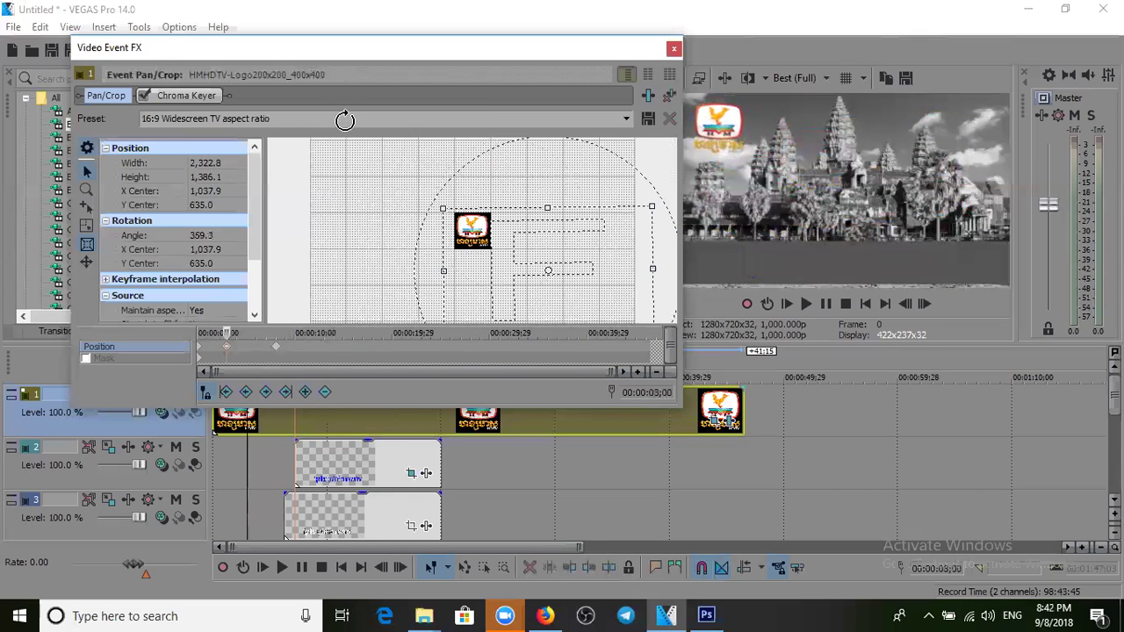
{"action": "left_click", "coordinate": [201, 351]}
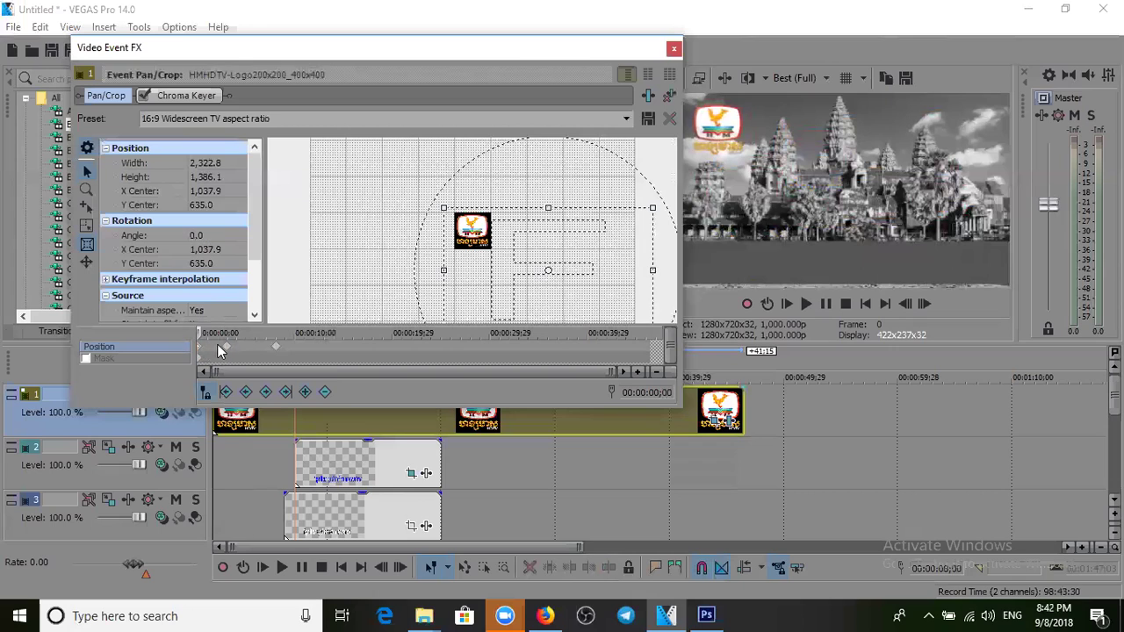
{"action": "left_click", "coordinate": [230, 352]}
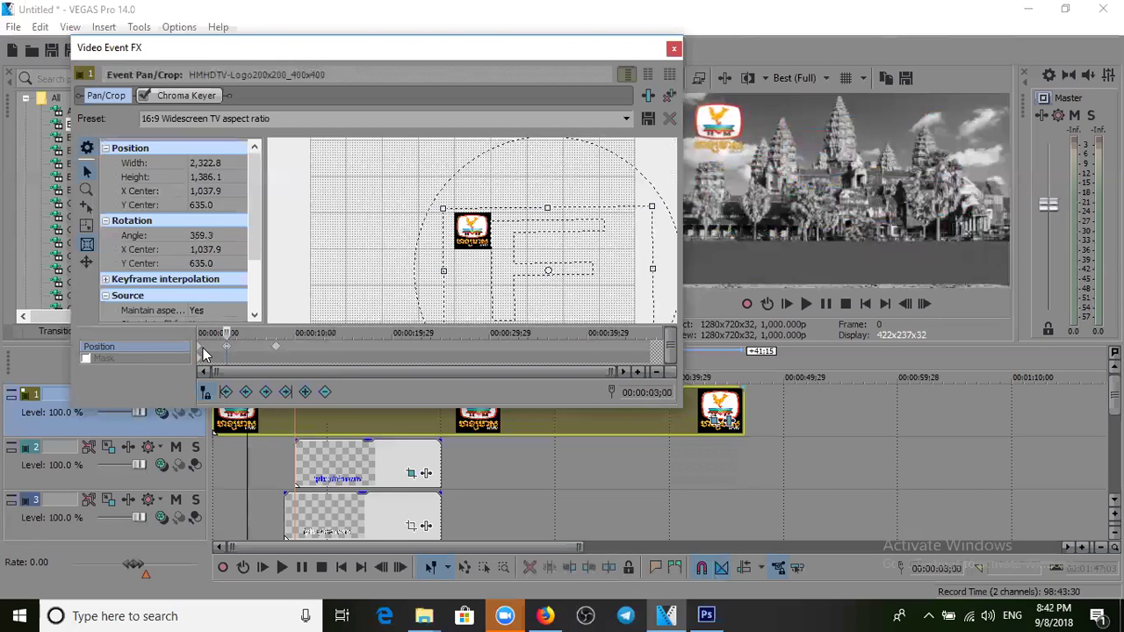
{"action": "left_click", "coordinate": [217, 351]}
{"action": "left_click", "coordinate": [228, 352]}
{"action": "left_click", "coordinate": [276, 353]}
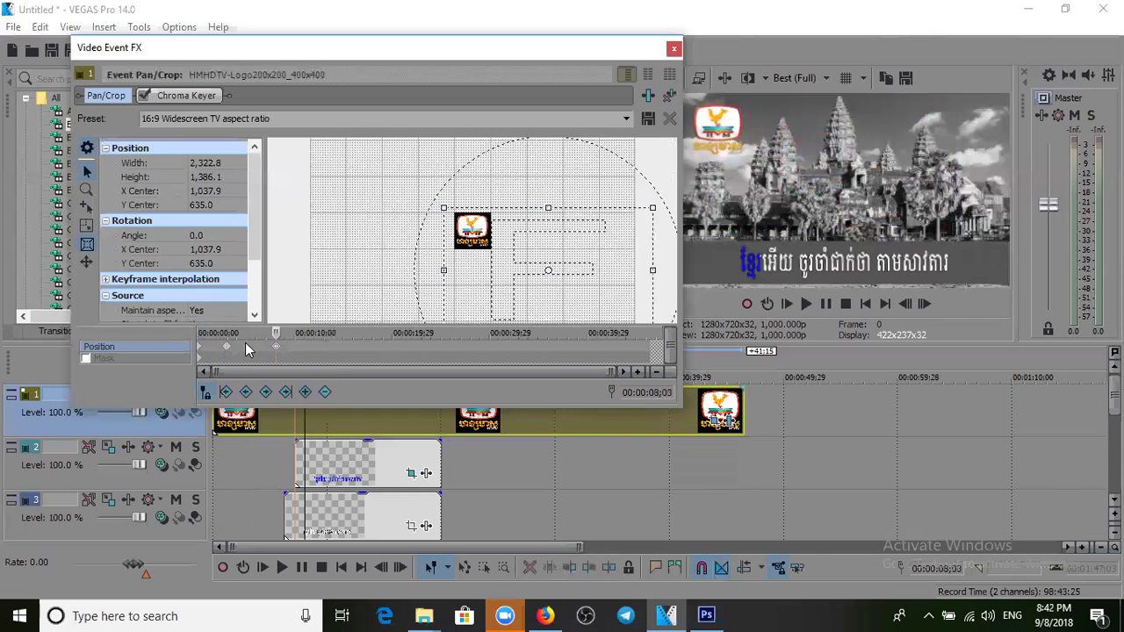
Step: Move the last position keyframe to about 5 seconds and play the logo rotation from the start
{"action": "left_click", "coordinate": [229, 352]}
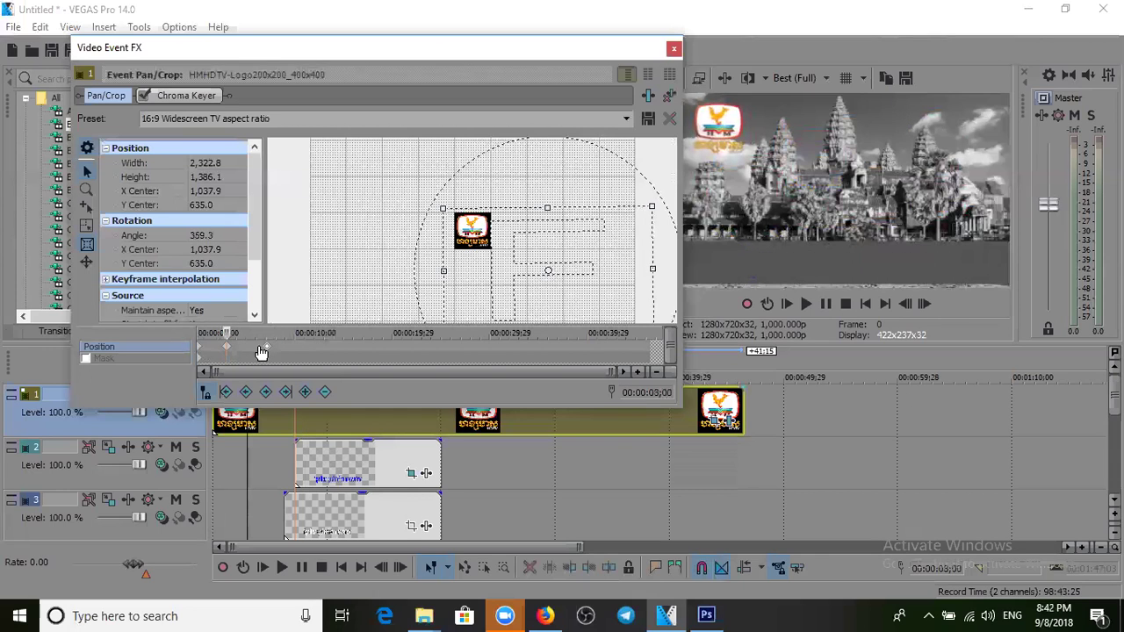
{"action": "left_click", "coordinate": [203, 352]}
{"action": "left_click", "coordinate": [806, 304]}
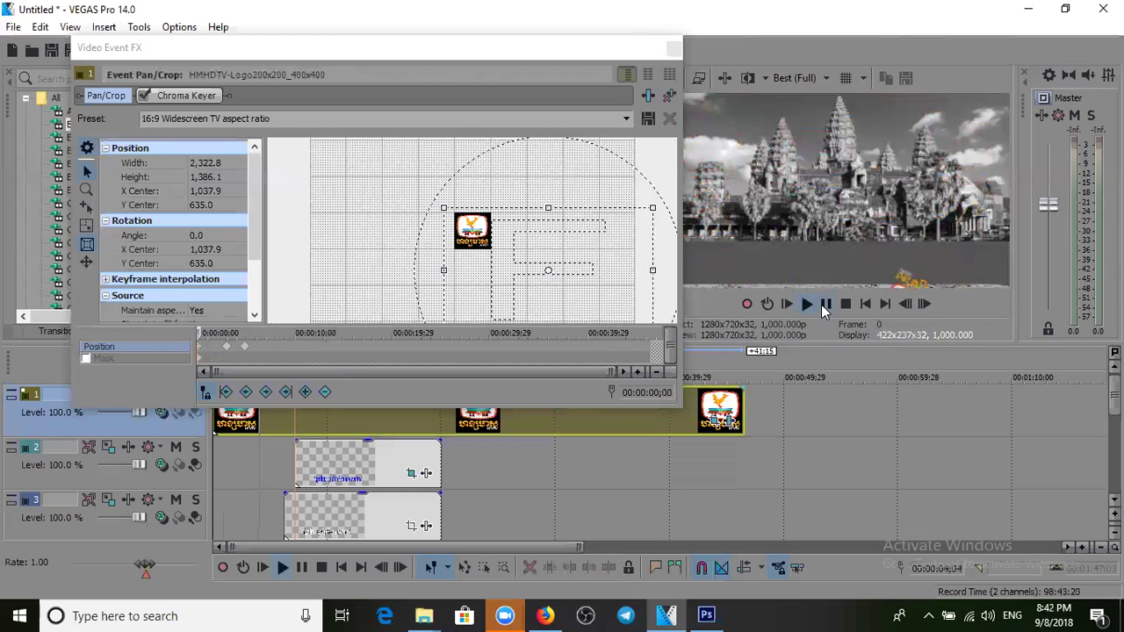
{"action": "left_click", "coordinate": [827, 304]}
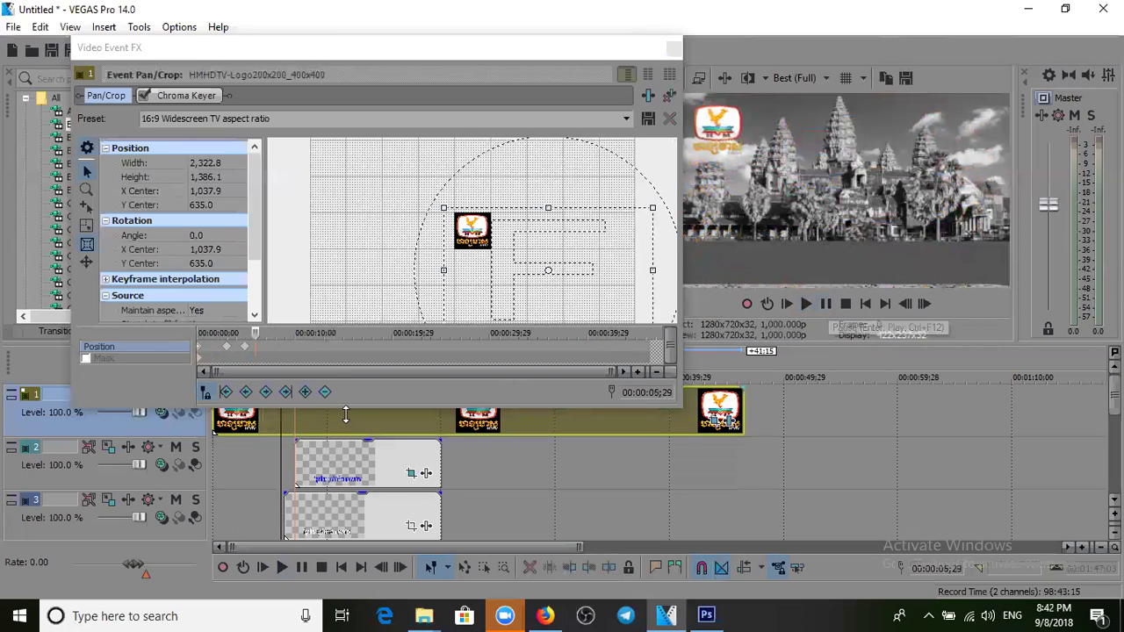
Step: Remove the rotated second keyframe, leaving the last position keyframe at 00:00:02;14, and replay from the start
{"action": "left_click", "coordinate": [227, 350]}
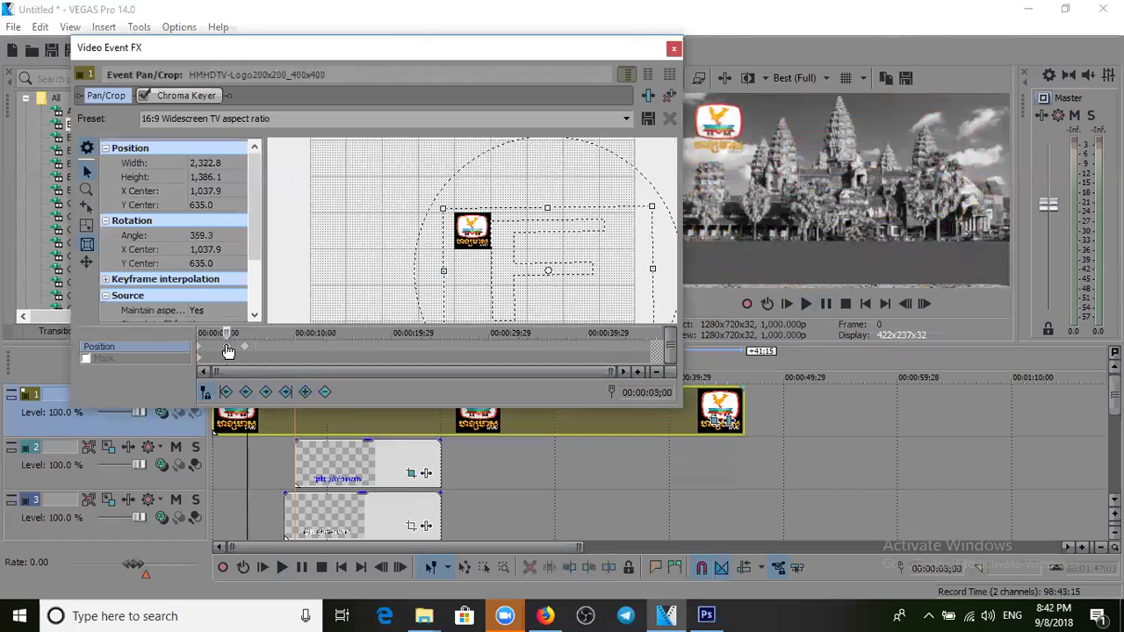
{"action": "left_click_drag", "start_coordinate": [237, 353], "coordinate": [225, 353]}
{"action": "left_click", "coordinate": [196, 340]}
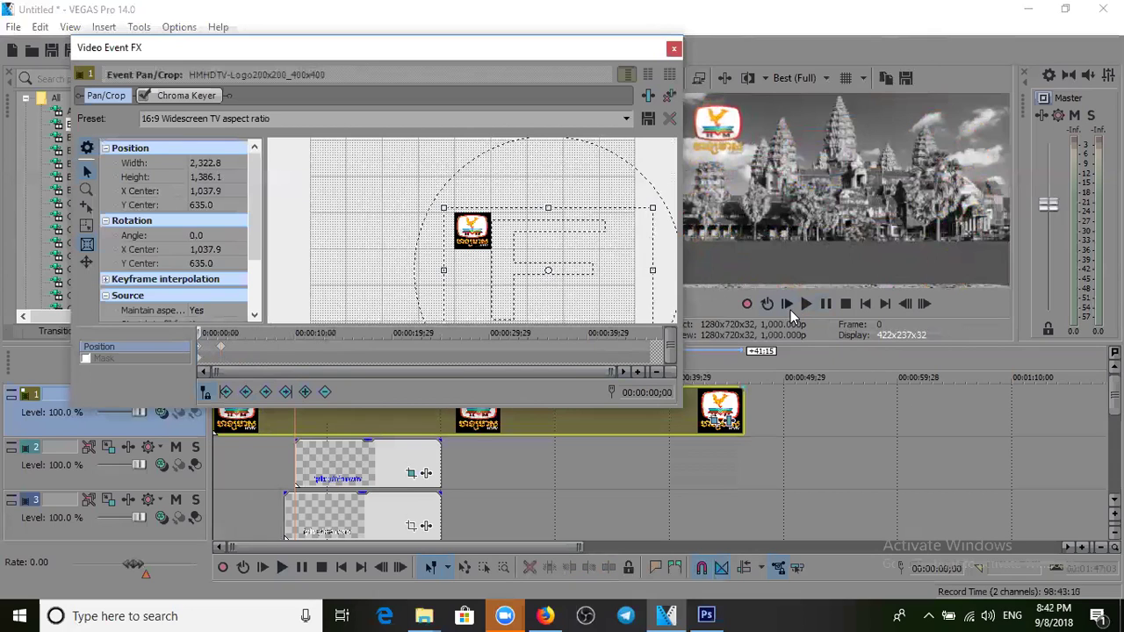
{"action": "left_click", "coordinate": [826, 305]}
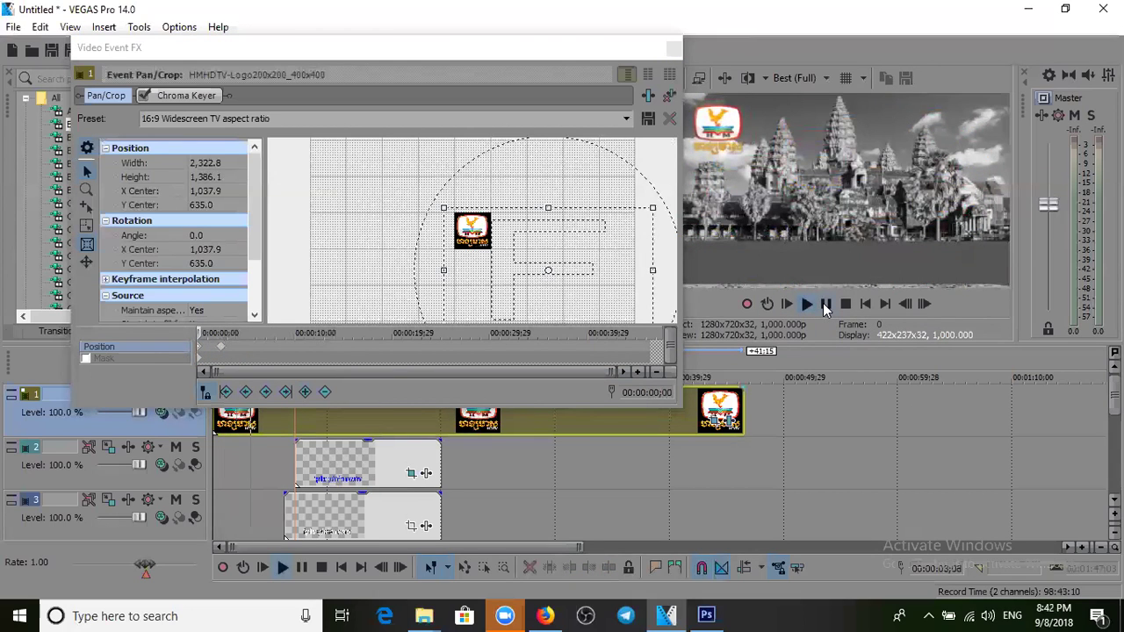
{"action": "left_click", "coordinate": [822, 303]}
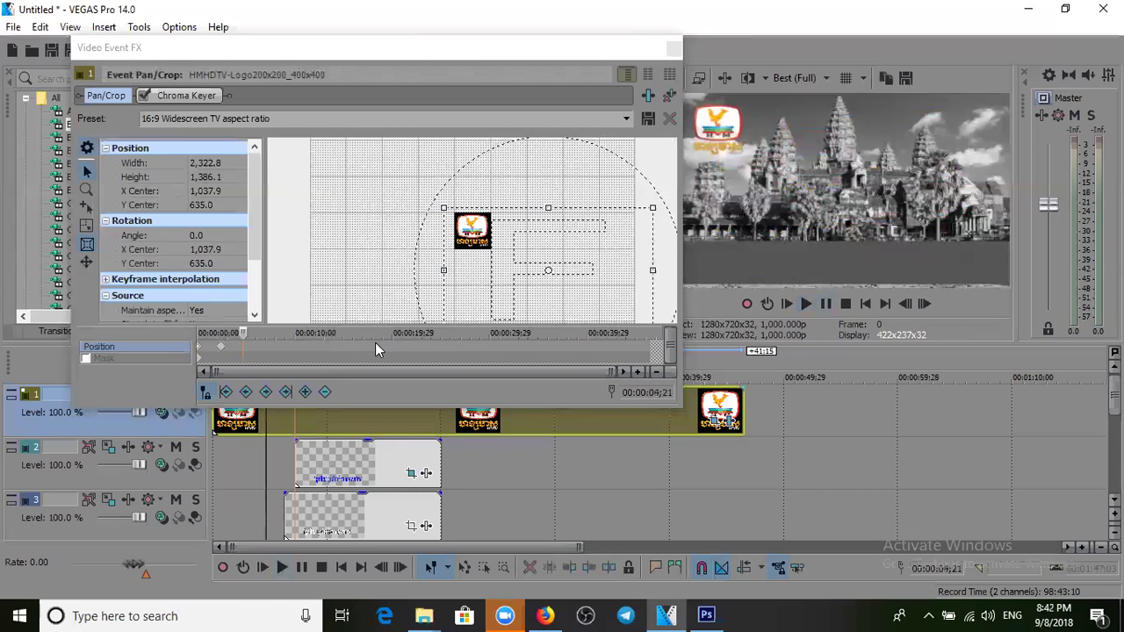
Step: Delete the position keyframe at 00:00:02;14 and close the logo's Pan/Crop settings
{"action": "left_click", "coordinate": [224, 349]}
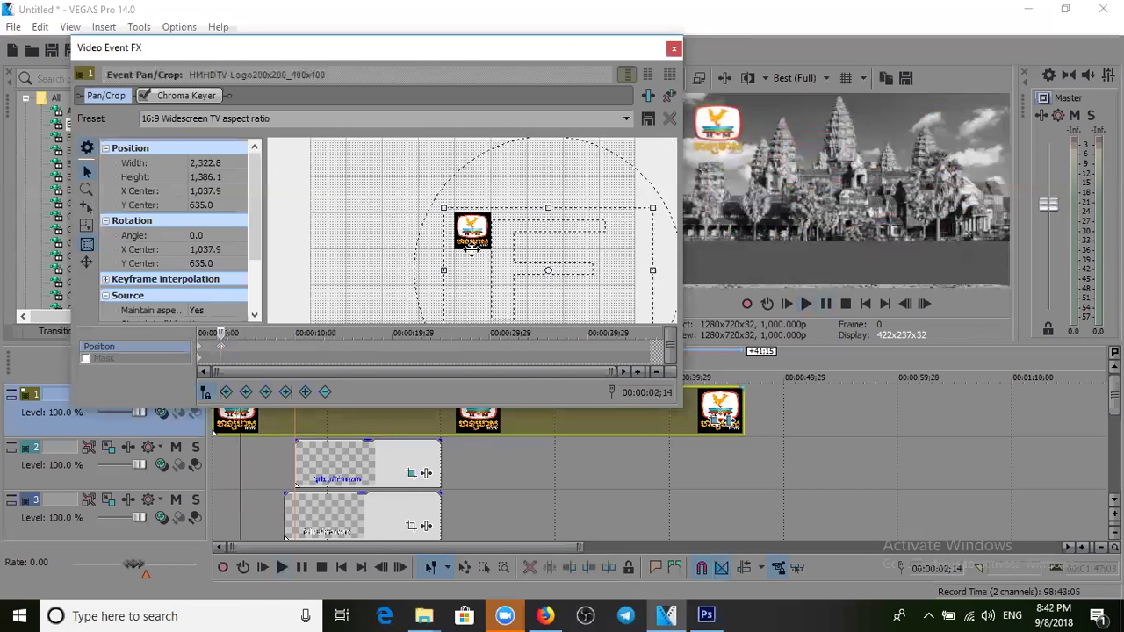
{"action": "left_click_drag", "start_coordinate": [472, 237], "coordinate": [473, 241]}
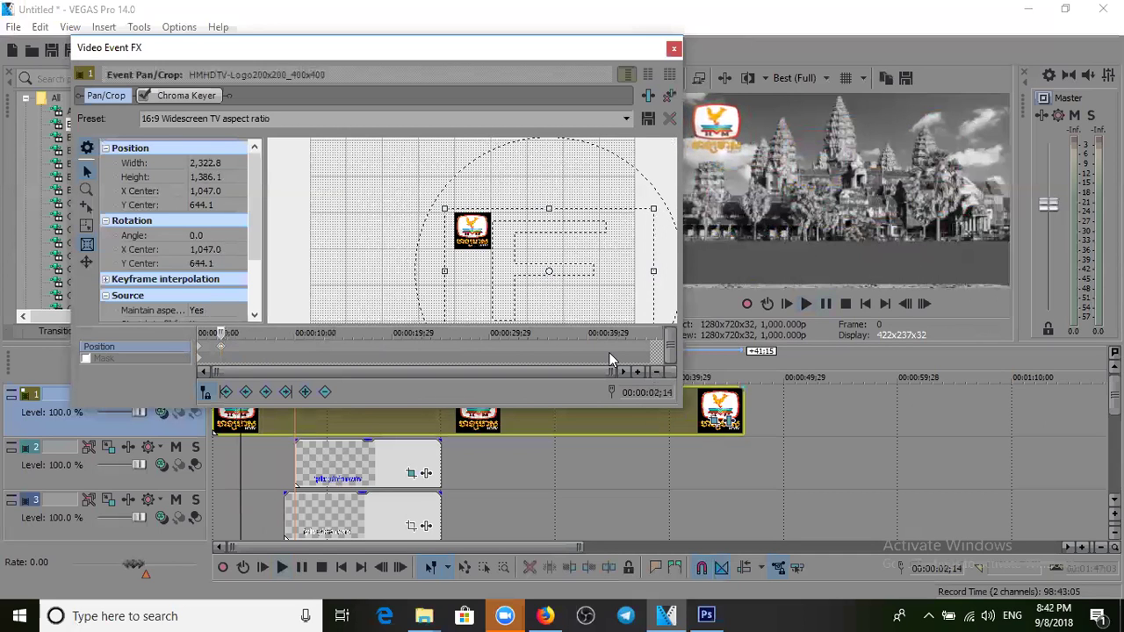
{"action": "right_click", "coordinate": [221, 352]}
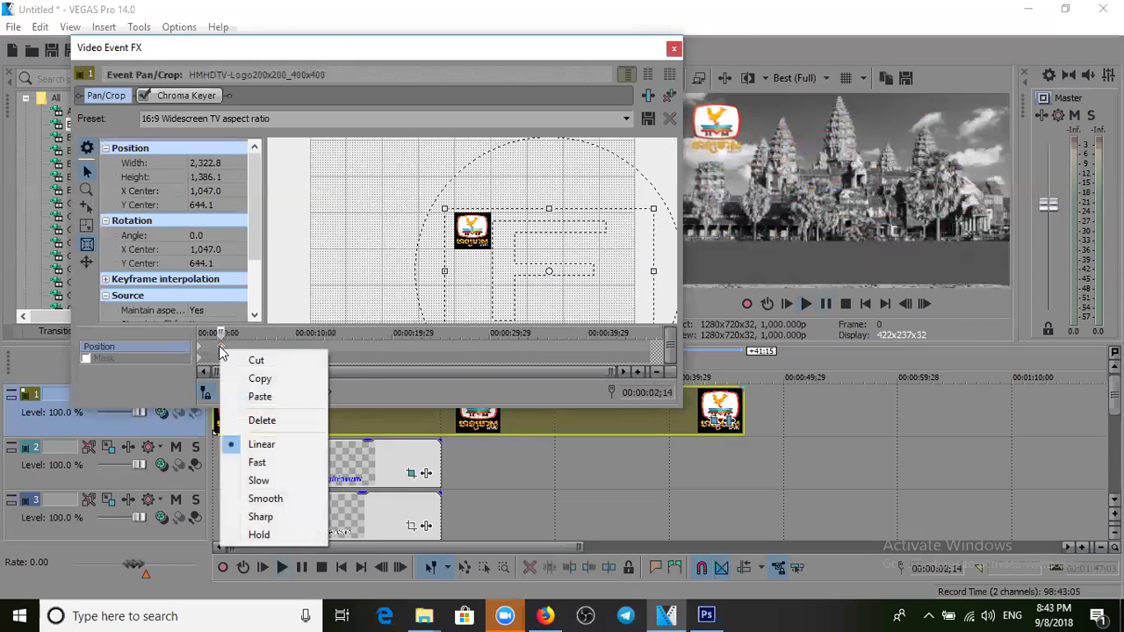
{"action": "left_click", "coordinate": [266, 419]}
{"action": "left_click", "coordinate": [673, 53]}
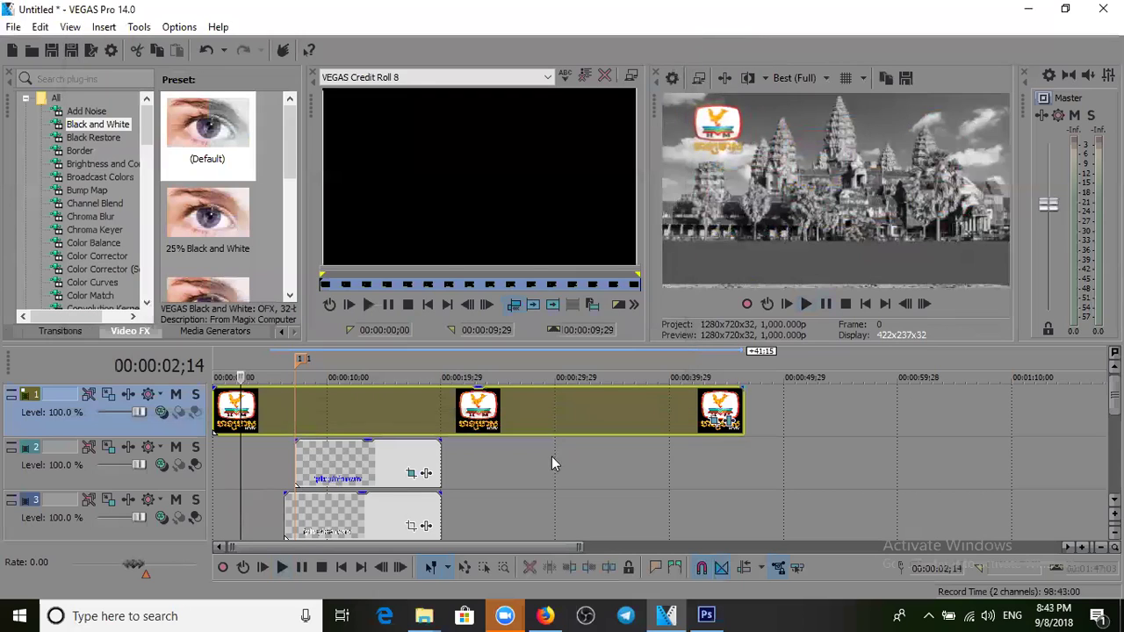
Step: Apply the Default 3D Fly In/Out transition to the start of the logo event and close its settings
{"action": "left_click", "coordinate": [502, 484]}
{"action": "left_click", "coordinate": [218, 415]}
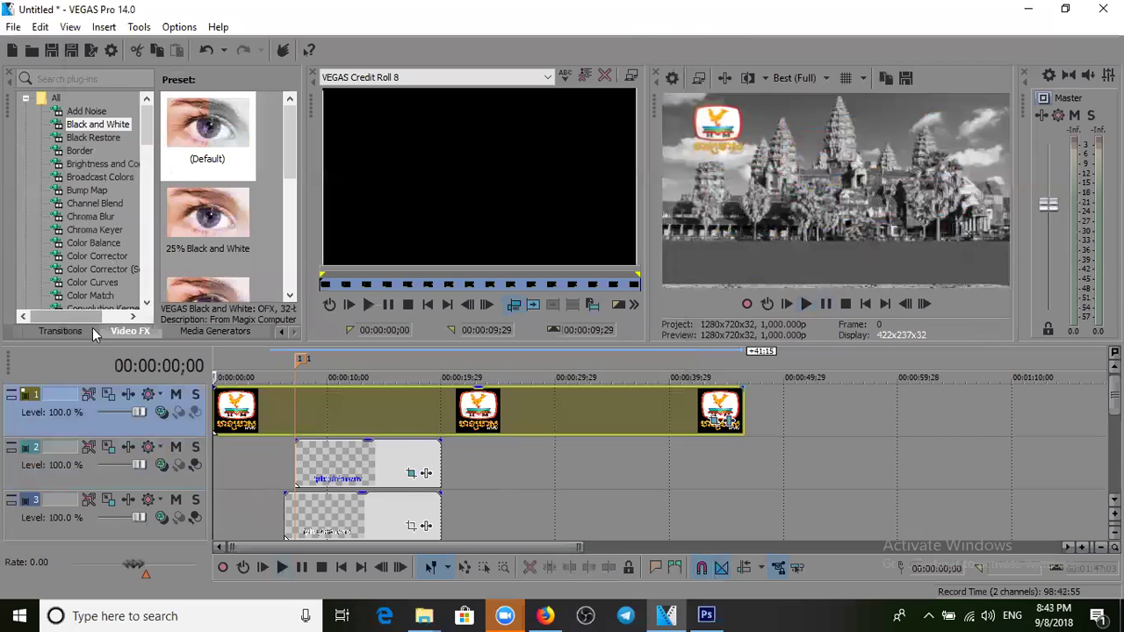
{"action": "left_click", "coordinate": [64, 333]}
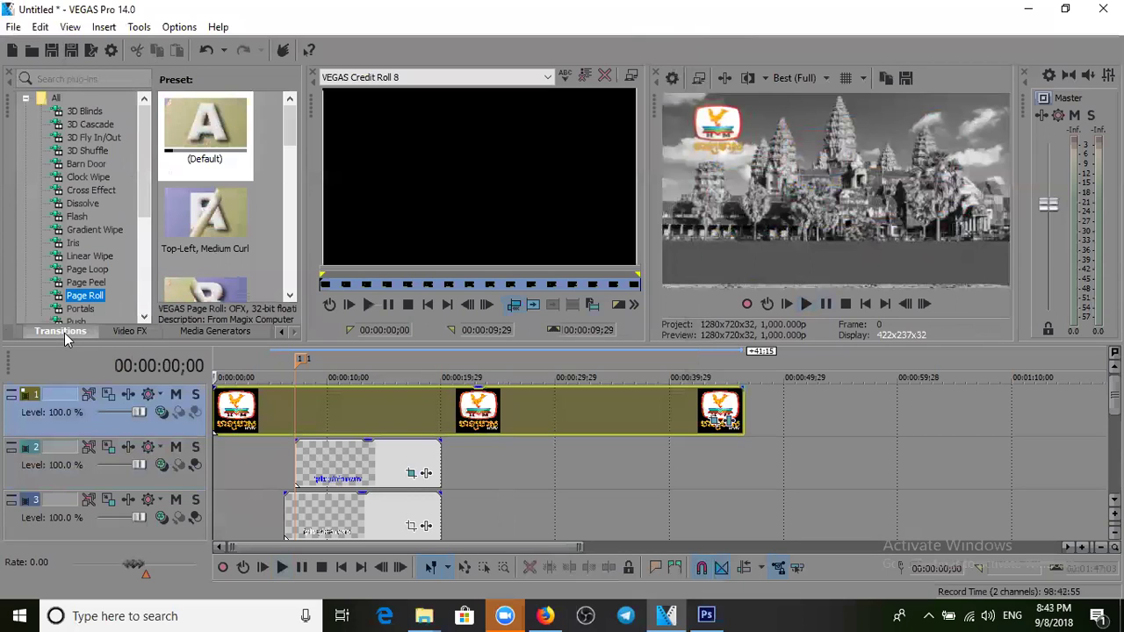
{"action": "left_click", "coordinate": [101, 140]}
{"action": "left_click_drag", "start_coordinate": [204, 130], "coordinate": [220, 420]}
{"action": "left_click", "coordinate": [673, 50]}
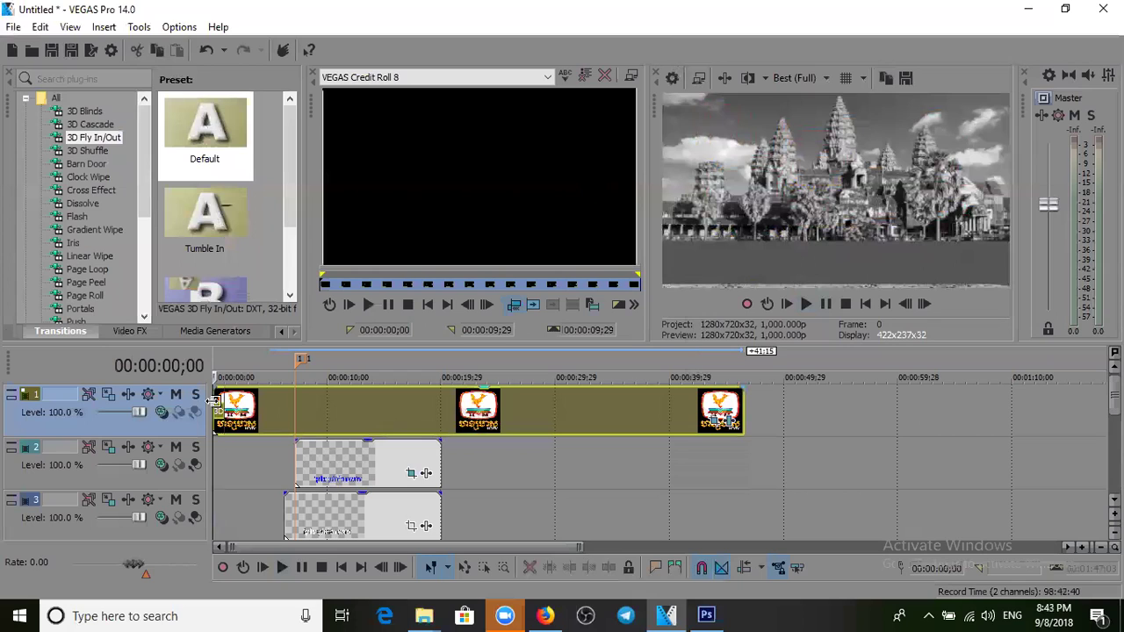
Step: Preview the logo's fly-in, lengthen its 3D Fly In/Out transition to about 2.8 seconds, and replay it from the start
{"action": "key", "text": "space"}
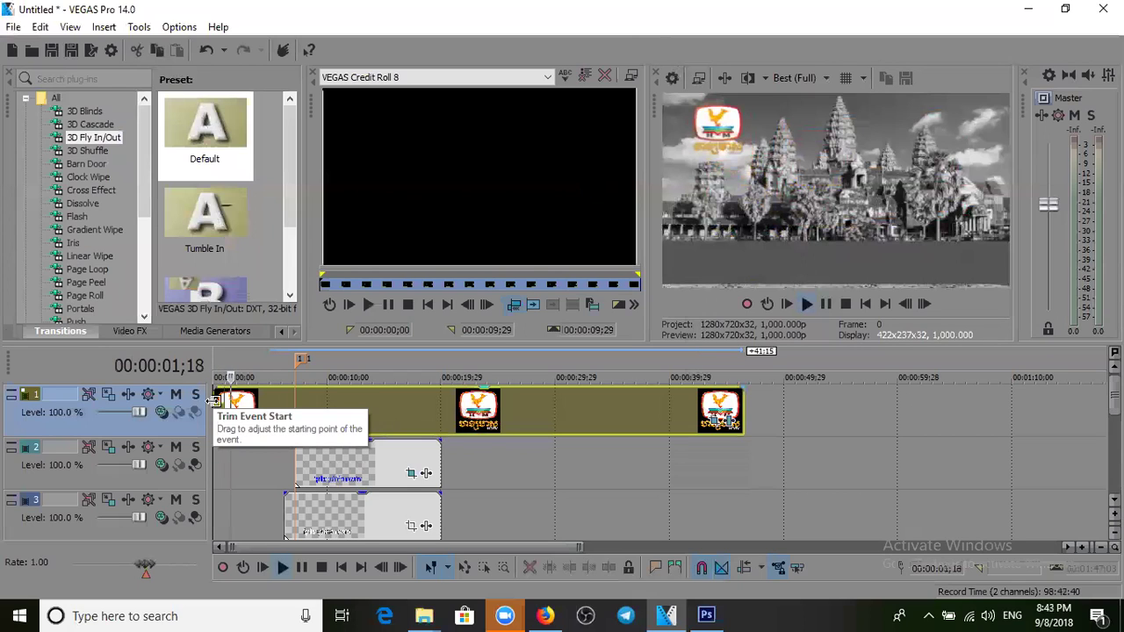
{"action": "key", "text": "space"}
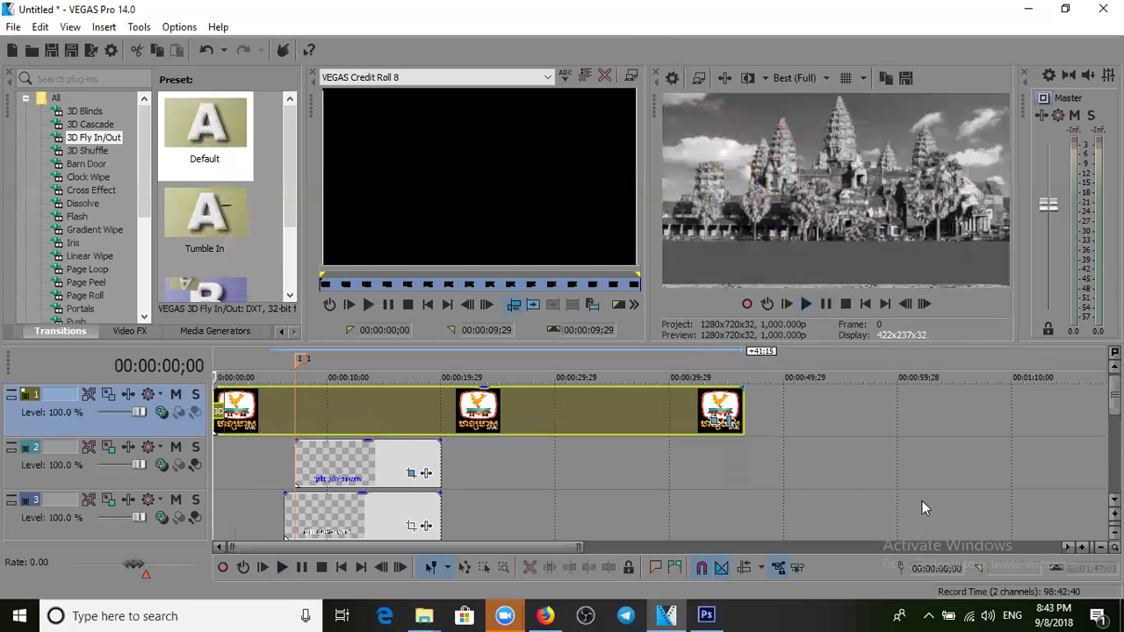
{"action": "left_click", "coordinate": [1083, 546]}
{"action": "left_click", "coordinate": [1083, 546]}
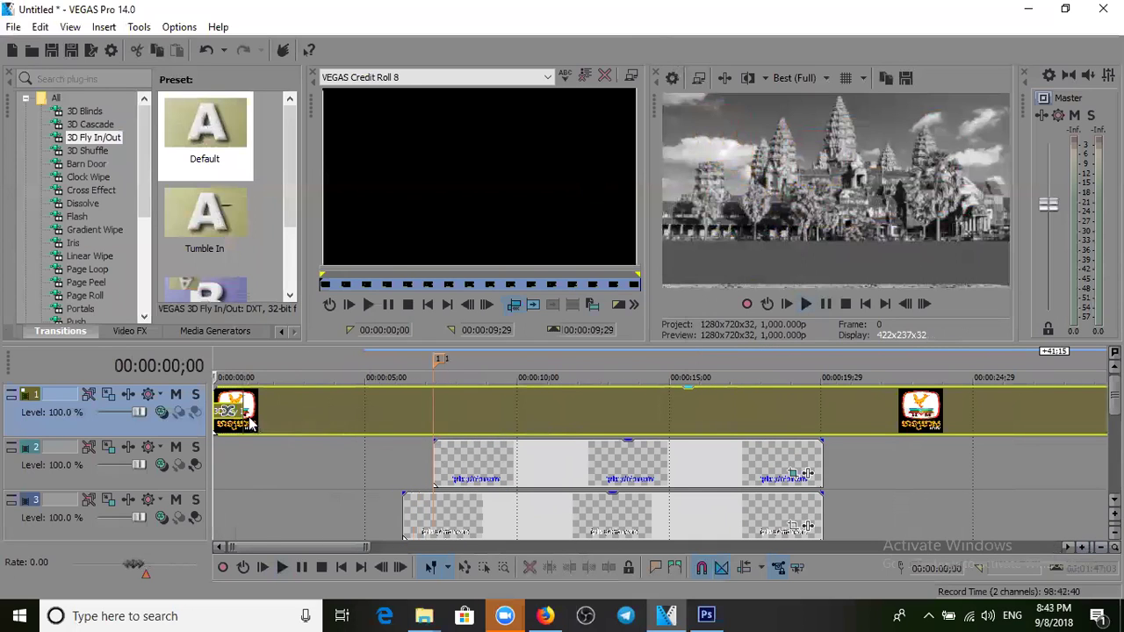
{"action": "left_click_drag", "start_coordinate": [245, 411], "coordinate": [301, 421]}
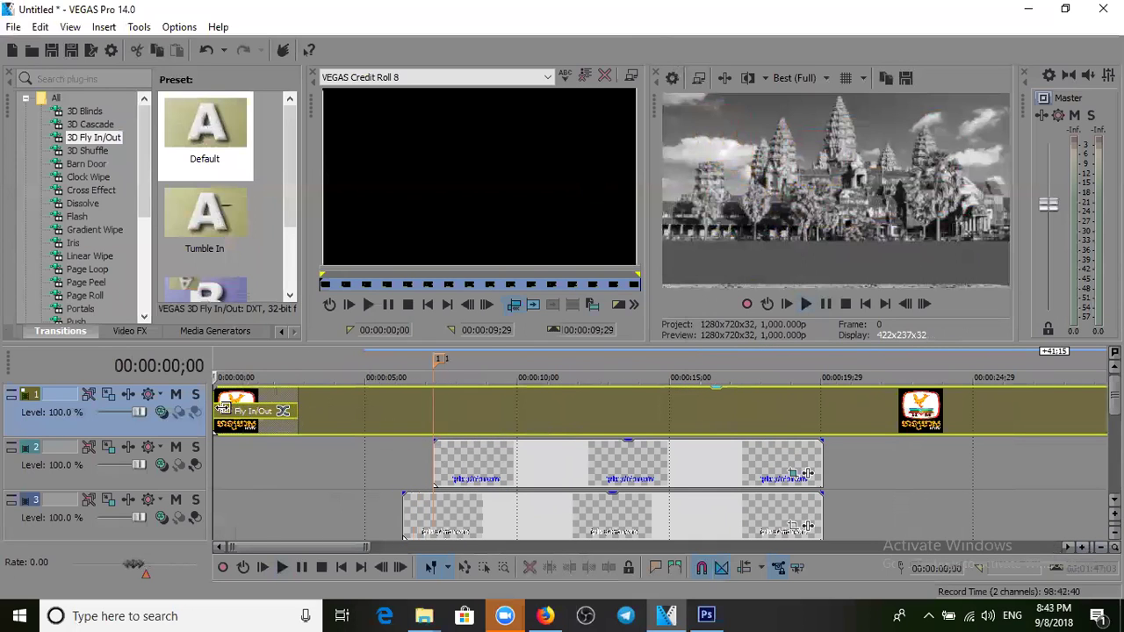
{"action": "key", "text": "space"}
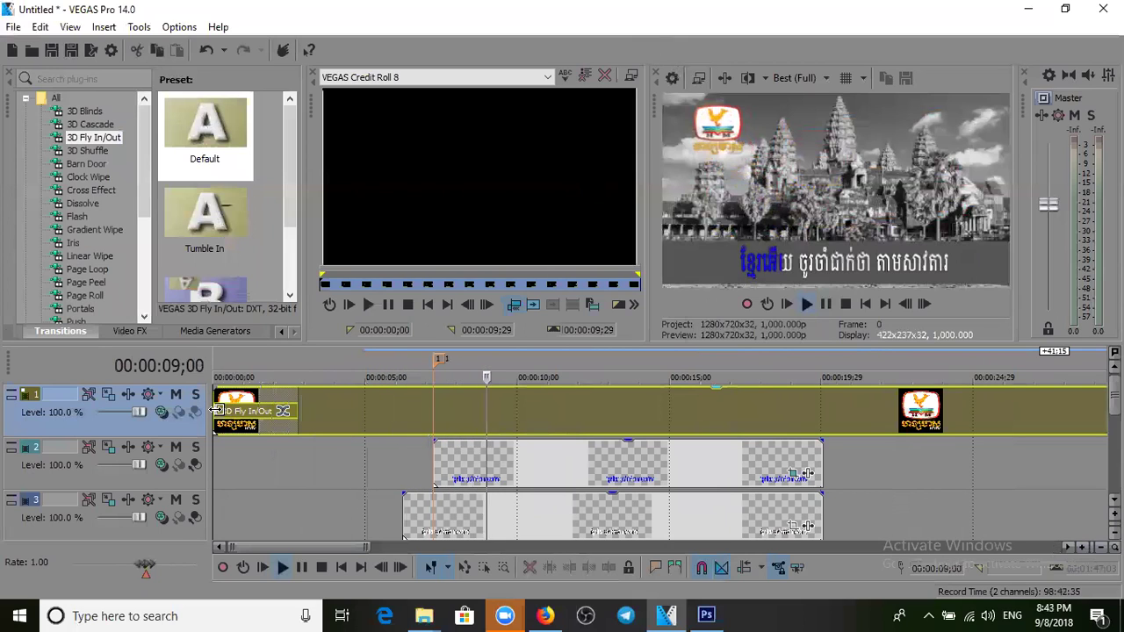
{"action": "key", "text": "space"}
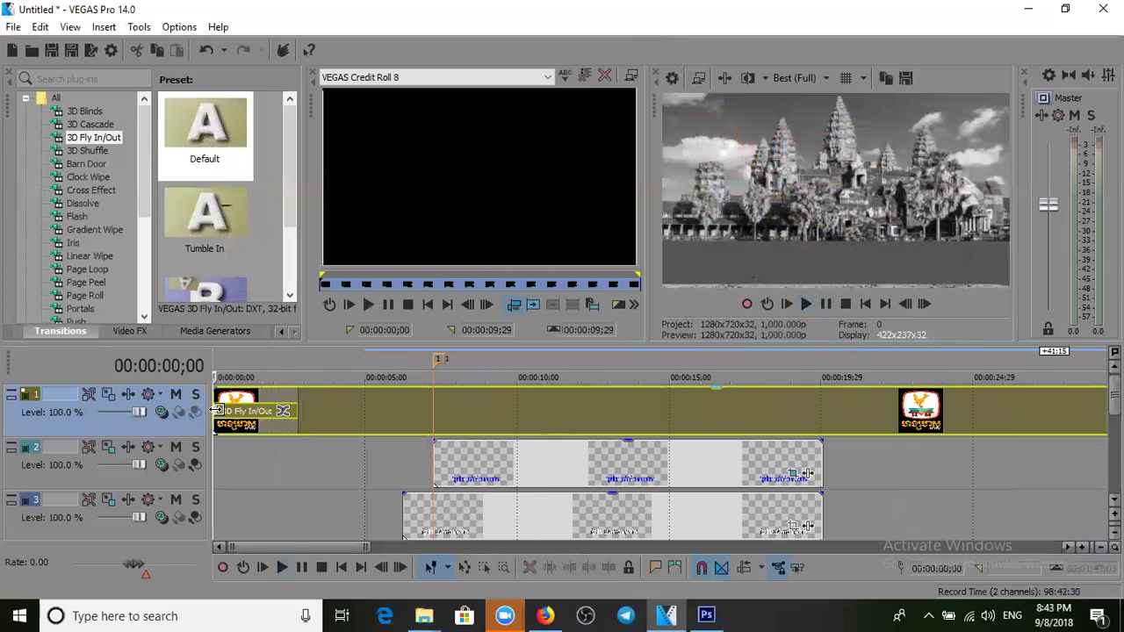